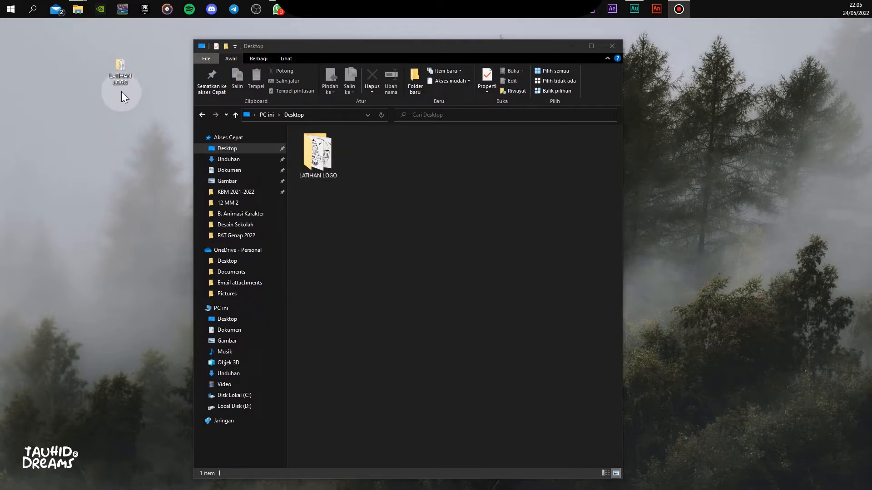
# Open the LATIHAN LOGO folder on the desktop and preview the cupcake and coffee logo sketches
pyautogui.click(121, 67)
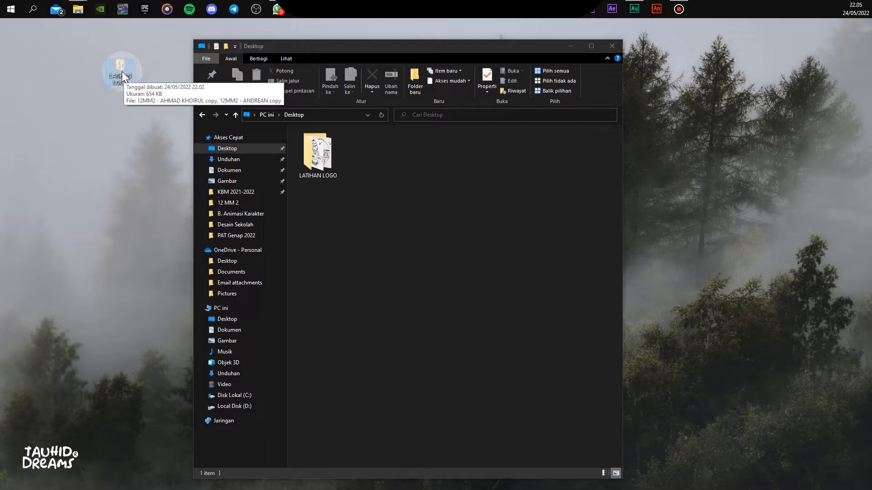
pyautogui.doubleClick(315, 162)
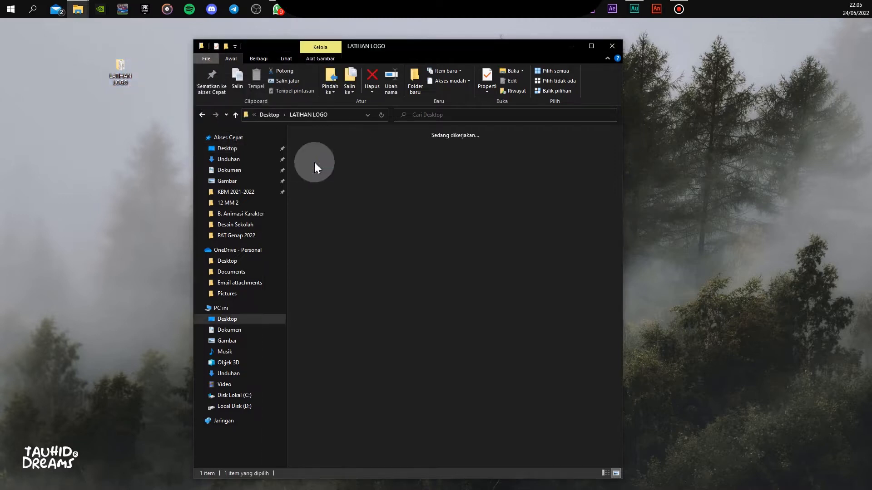
pyautogui.click(337, 176)
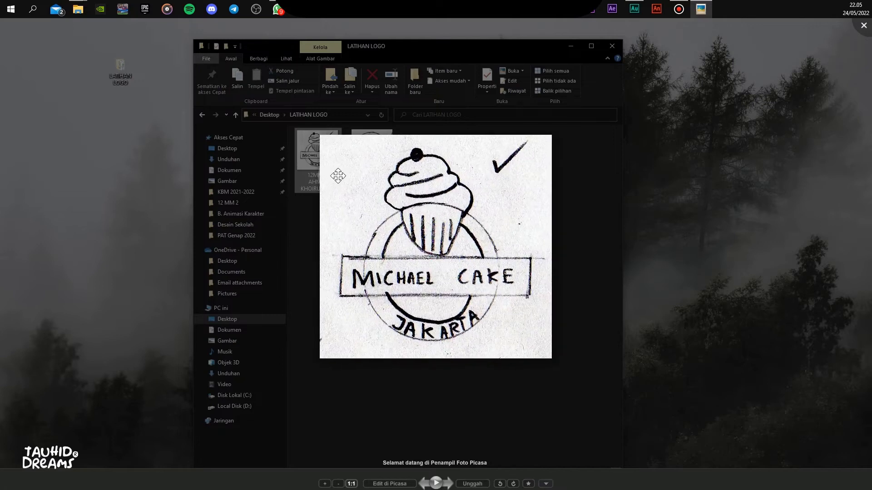
pyautogui.press('Right')
pyautogui.click(552, 192)
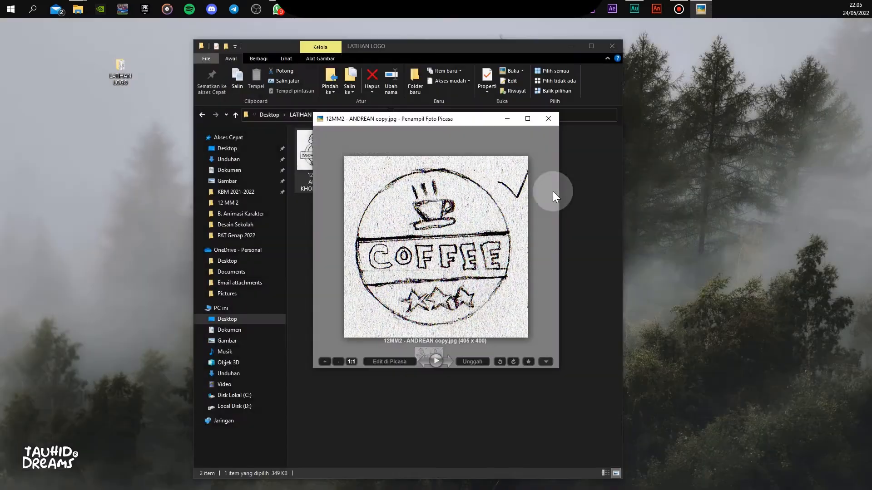
pyautogui.click(554, 118)
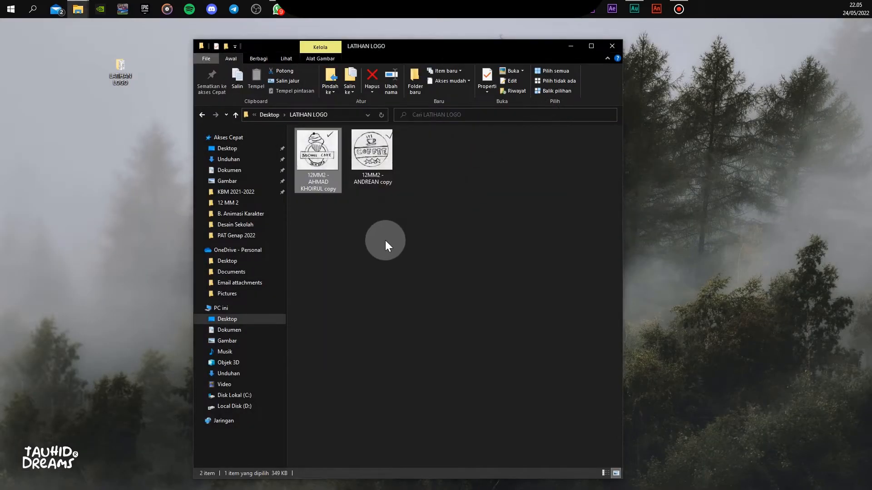
pyautogui.click(364, 238)
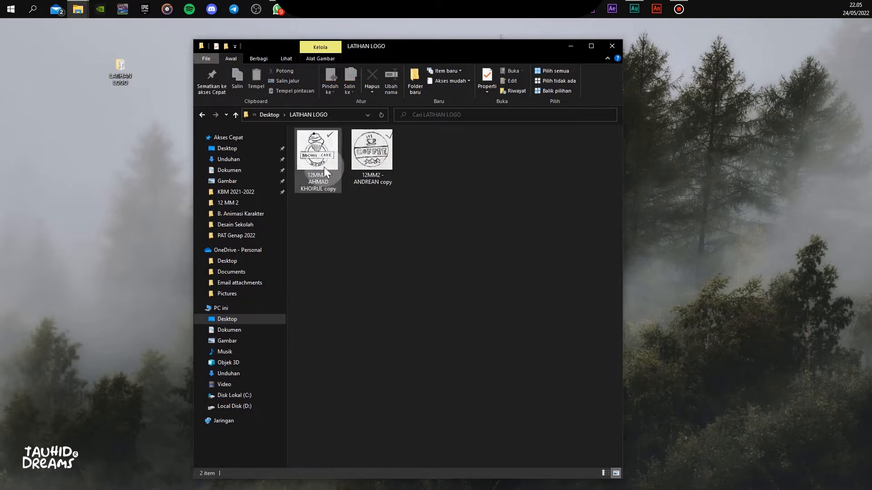
# Switch to Adobe Illustrator and start a new document named with the designer's name followed by _10MM3_LOGO
pyautogui.moveTo(567, 10)
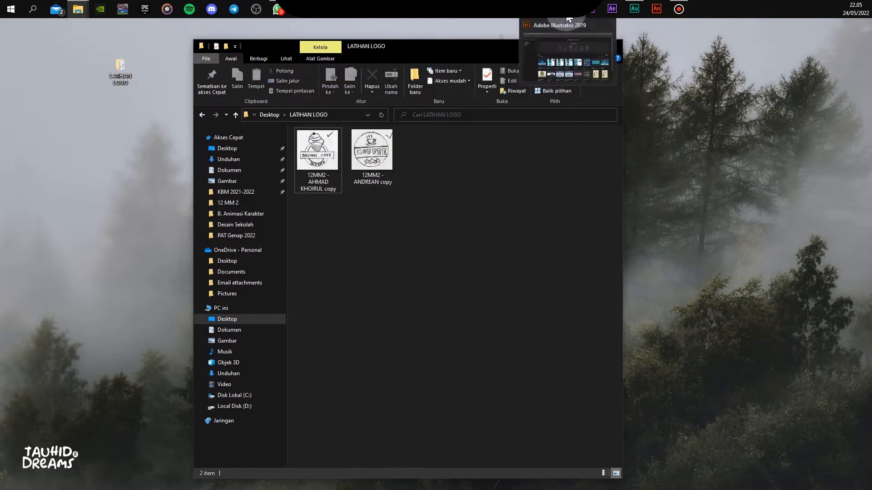
pyautogui.click(537, 59)
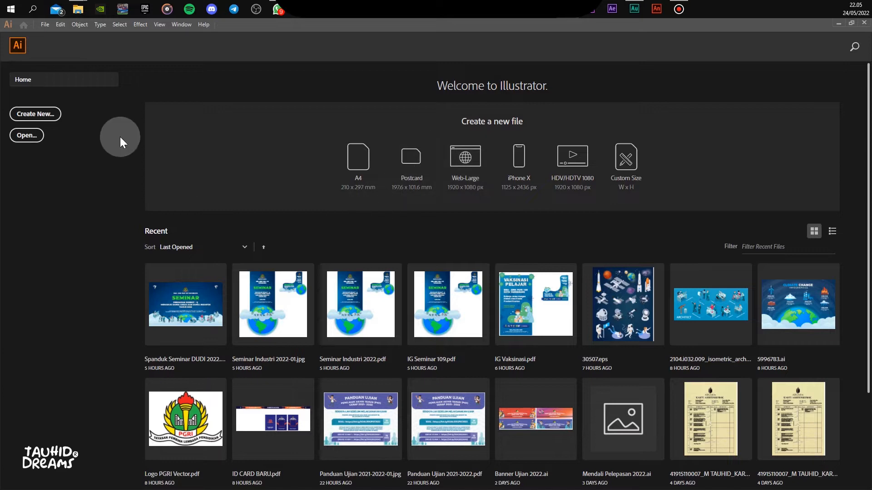
pyautogui.click(45, 24)
pyautogui.click(49, 34)
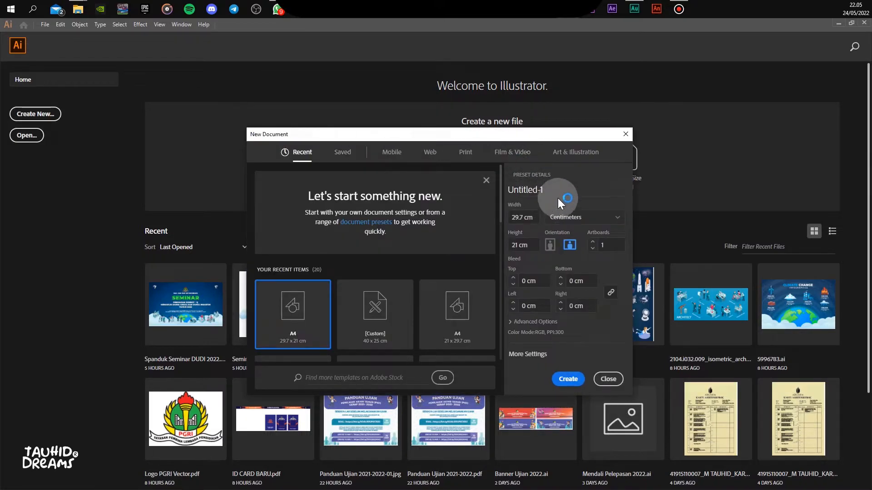
pyautogui.doubleClick(520, 190)
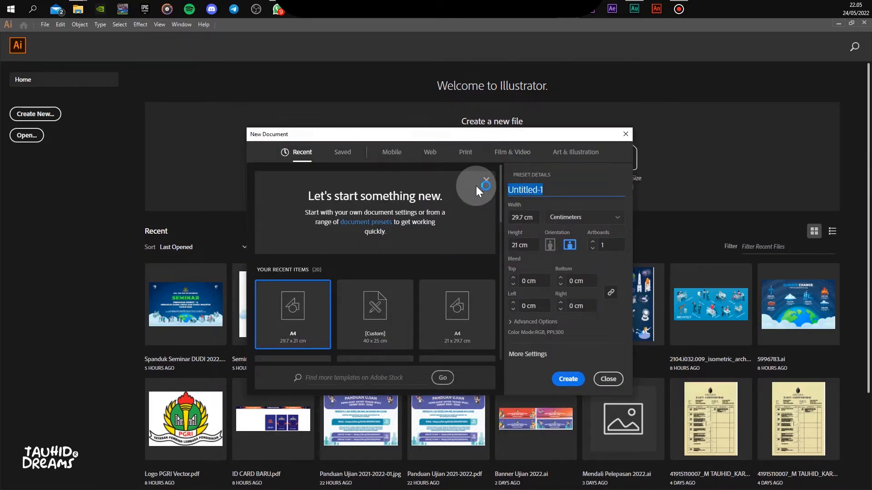
pyautogui.write('tauhi')
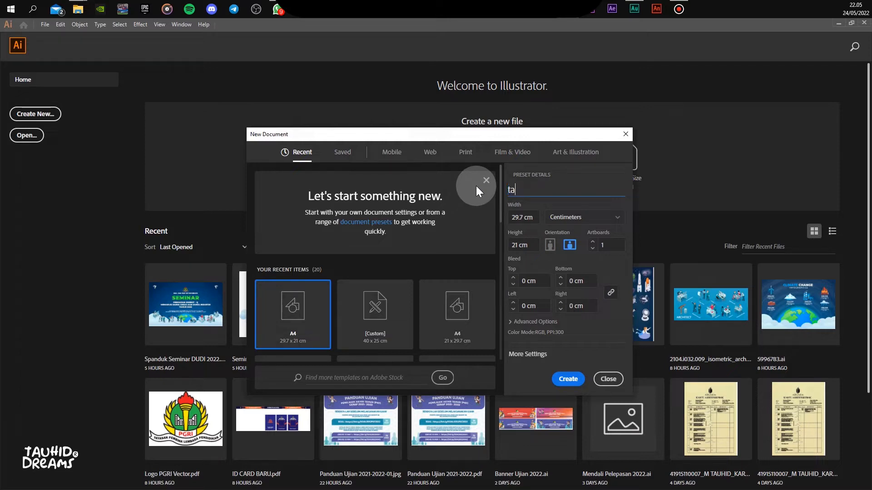
pyautogui.press('BackSpace')
pyautogui.press('BackSpace')
pyautogui.press('BackSpace')
pyautogui.press('BackSpace')
pyautogui.press('BackSpace')
pyautogui.write('TAUHID_10mm')
pyautogui.press('BackSpace')
pyautogui.press('BackSpace')
pyautogui.write('MM3_LOGO')
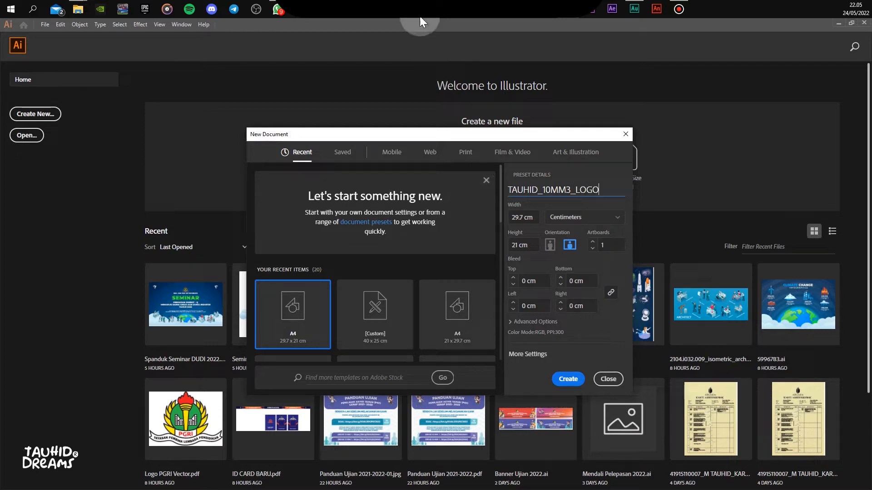
# Set the new document's size to 21 cm wide by 29.7 cm high, with centimeters as the unit
pyautogui.click(513, 217)
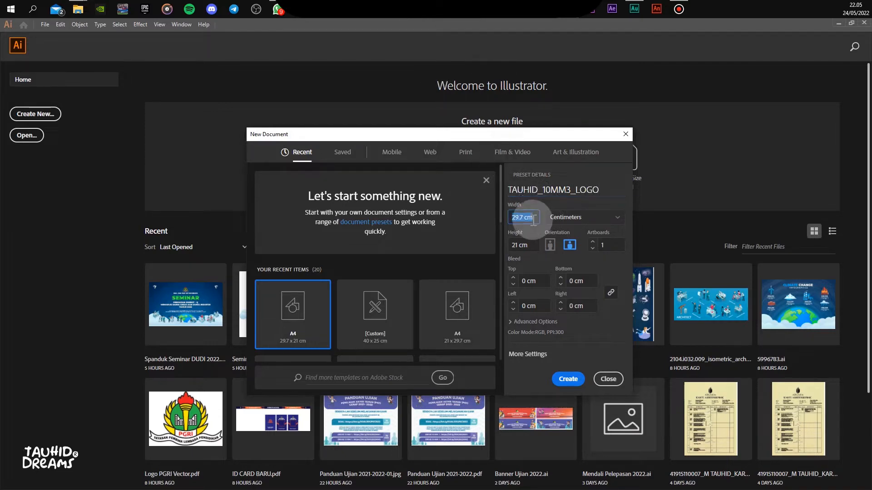
pyautogui.moveTo(512, 217); pyautogui.dragTo(534, 217)
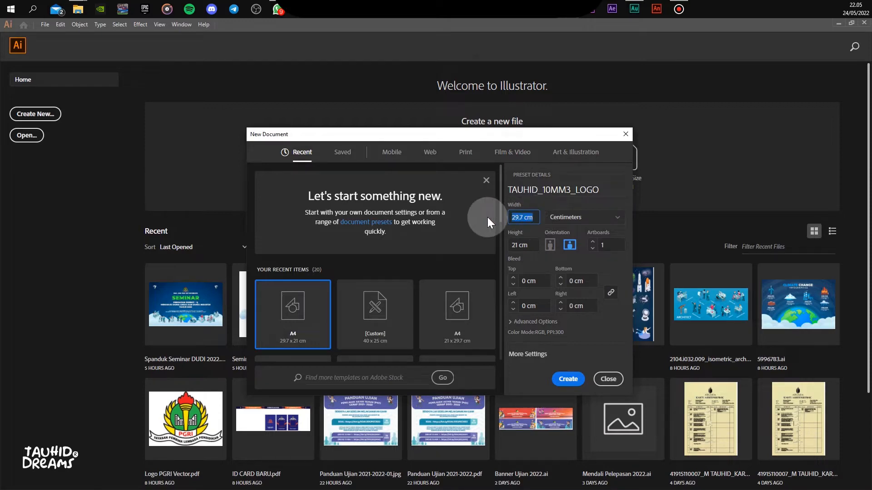
pyautogui.write('21')
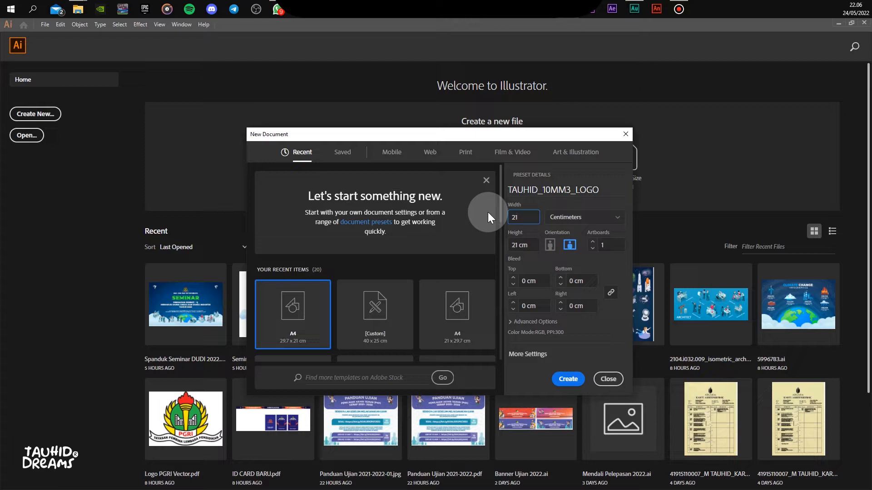
pyautogui.click(567, 217)
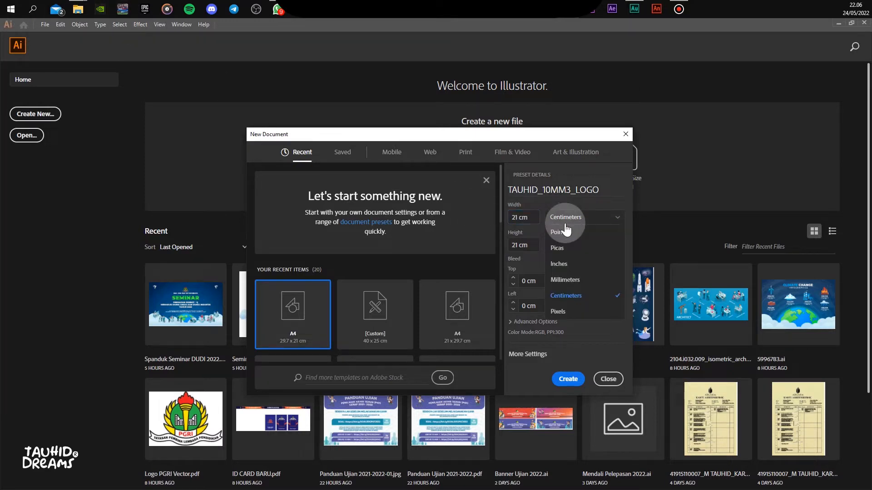
pyautogui.click(569, 298)
pyautogui.click(522, 244)
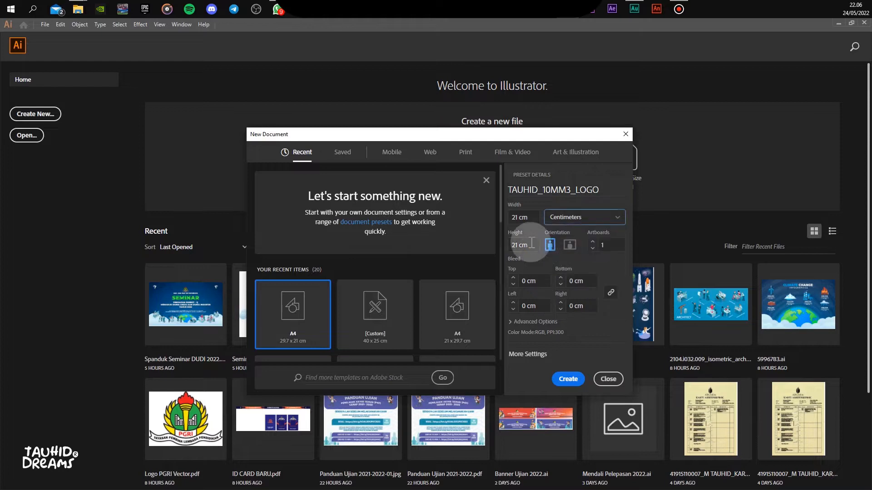
pyautogui.write('2')
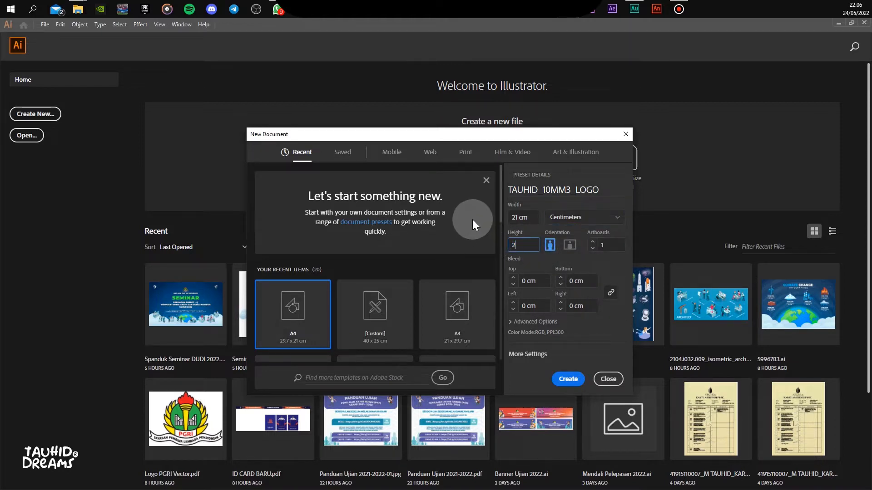
pyautogui.write('9,7')
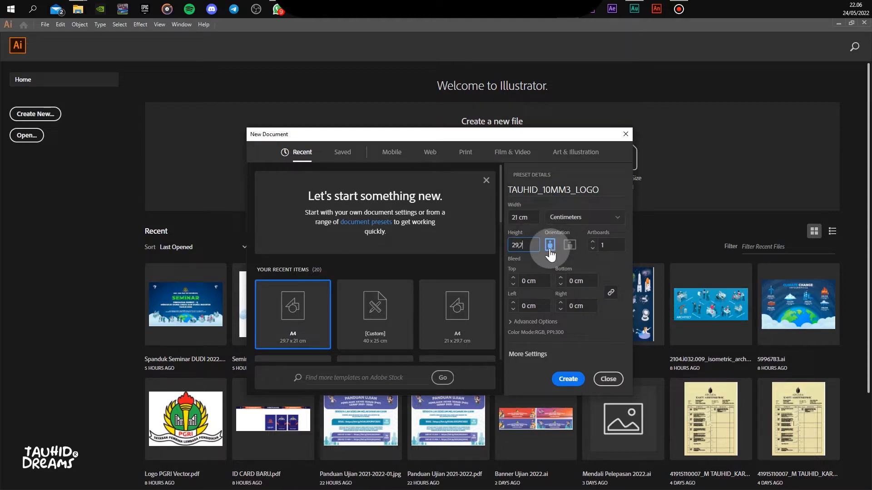
# Choose RGB Color mode and High (300 ppi) raster effects for the new document and create it
pyautogui.click(523, 323)
pyautogui.scroll(-2, 536, 284)
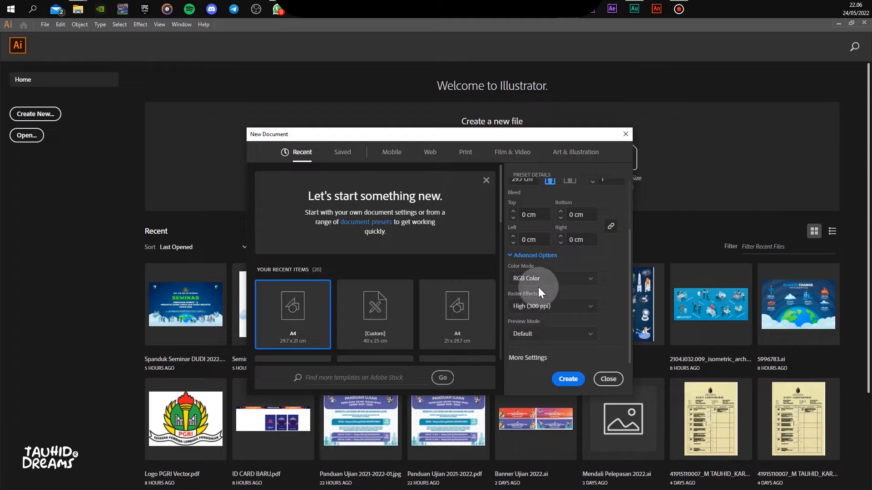
pyautogui.click(541, 281)
pyautogui.click(527, 308)
pyautogui.click(549, 278)
pyautogui.click(540, 291)
pyautogui.click(547, 307)
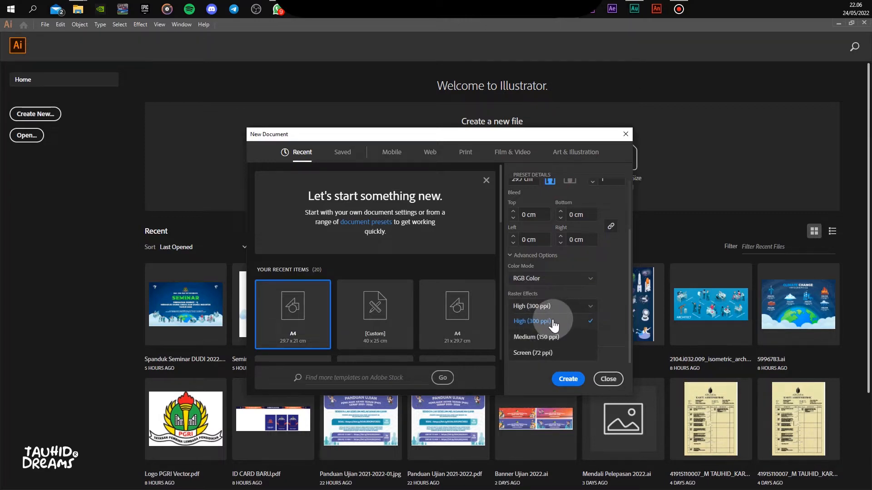
pyautogui.click(552, 321)
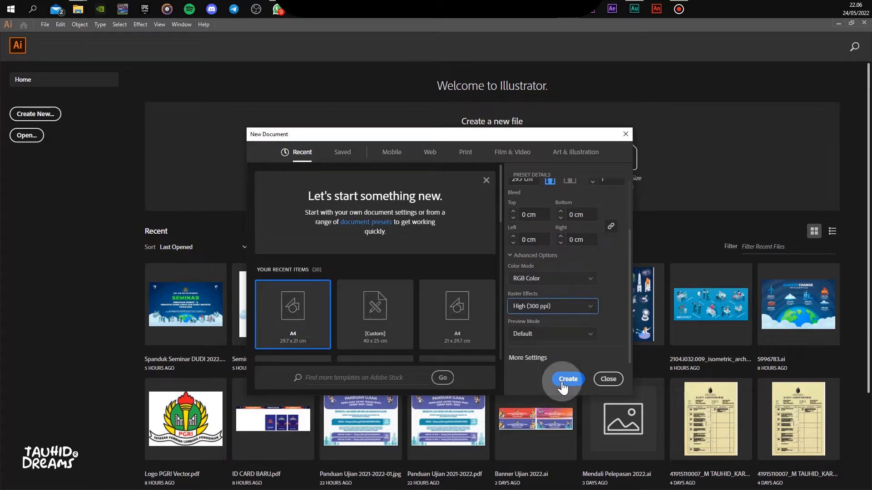
pyautogui.scroll(3, 554, 306)
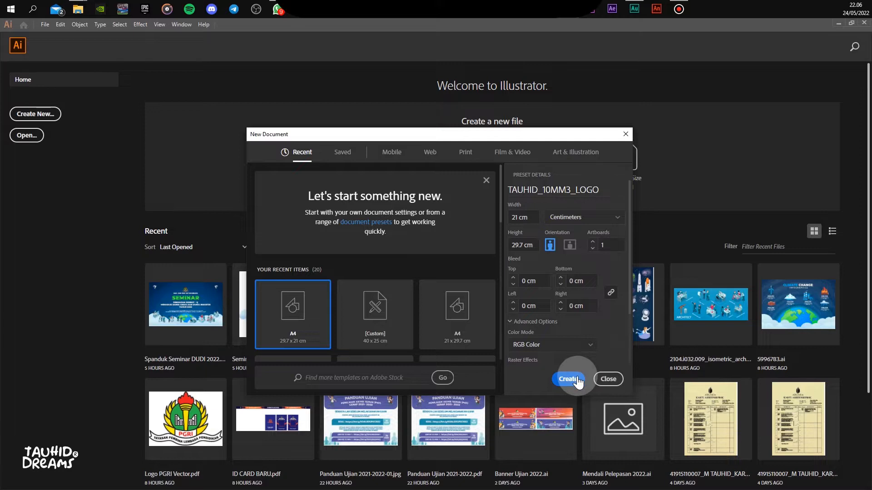
pyautogui.click(567, 379)
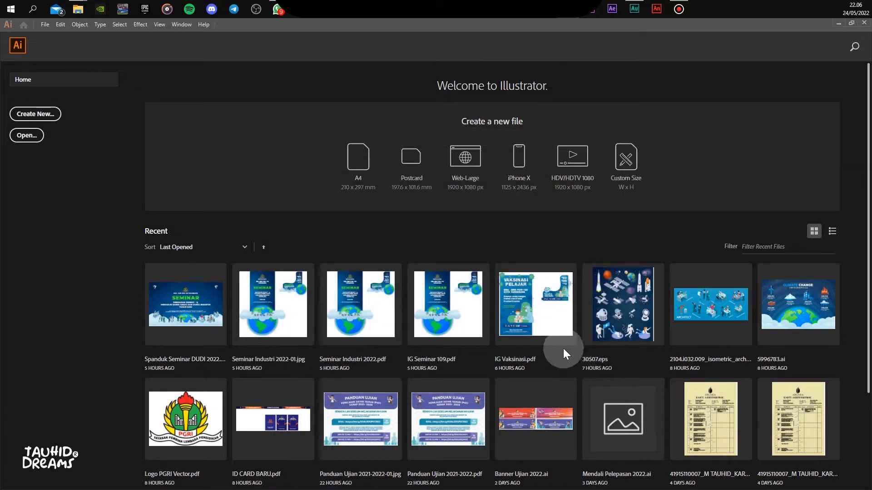
pyautogui.click(514, 300)
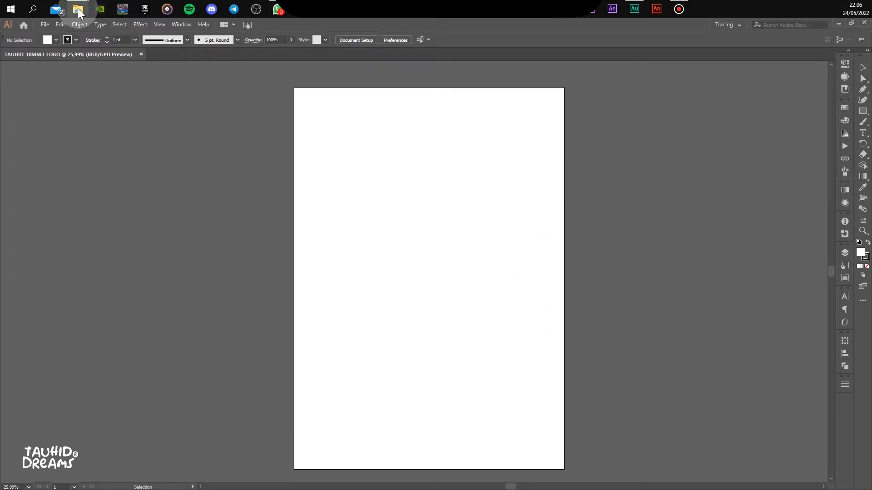
# Place the cupcake logo sketch from the LATIHAN LOGO folder and centre it horizontally in the artboard's upper half
pyautogui.moveTo(78, 9)
pyautogui.click(64, 48)
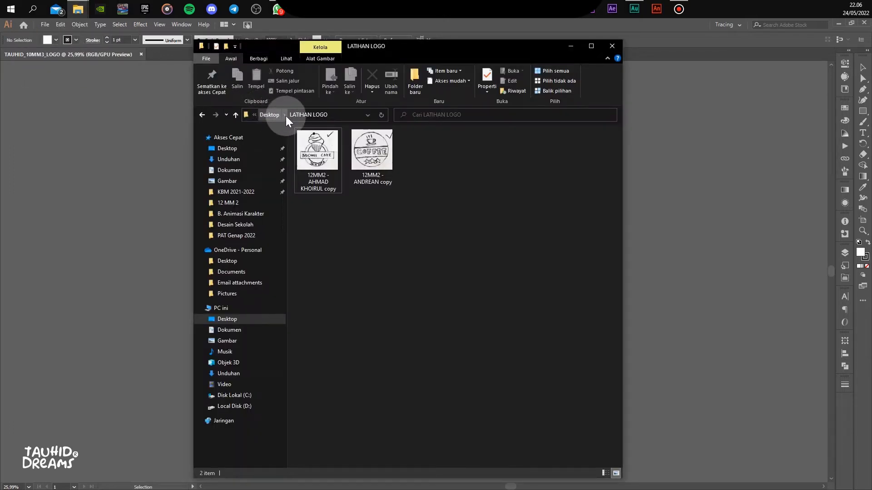
pyautogui.click(359, 173)
pyautogui.moveTo(326, 159); pyautogui.dragTo(674, 274)
pyautogui.click(674, 274)
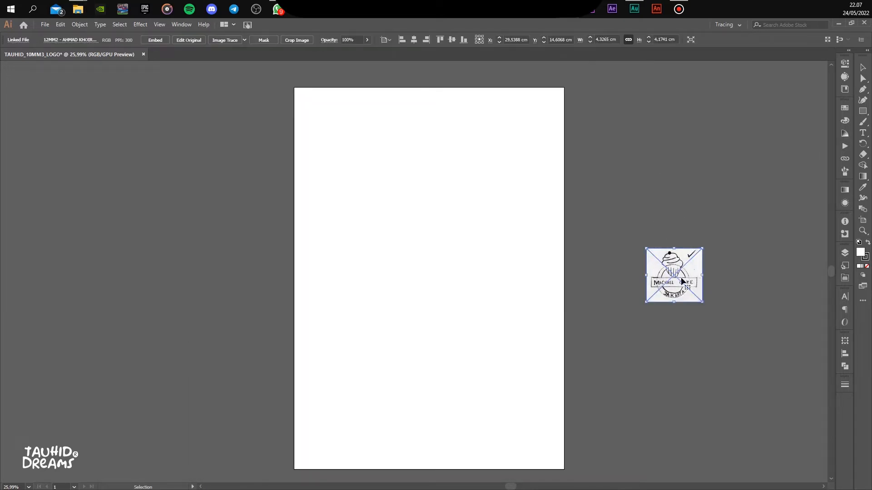
pyautogui.moveTo(682, 281); pyautogui.dragTo(445, 237)
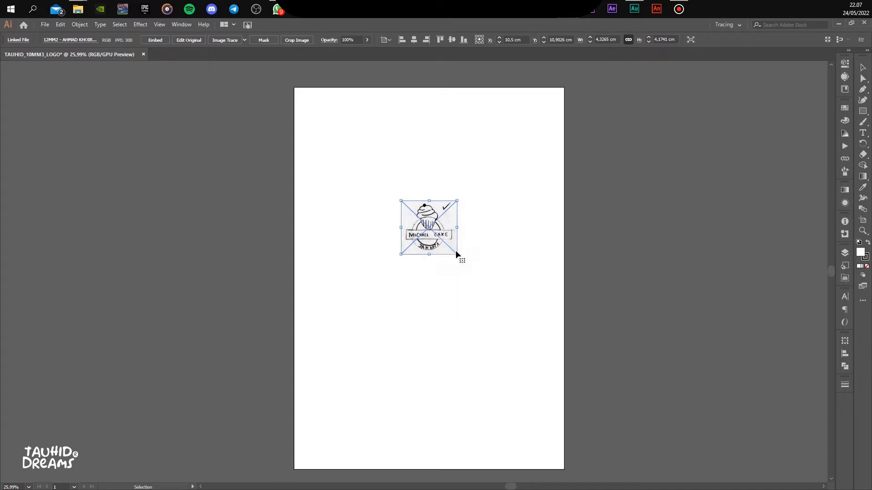
# Select the linked cupcake sketch on the artboard and embed it in the document
pyautogui.click(428, 270)
pyautogui.click(434, 243)
pyautogui.click(444, 278)
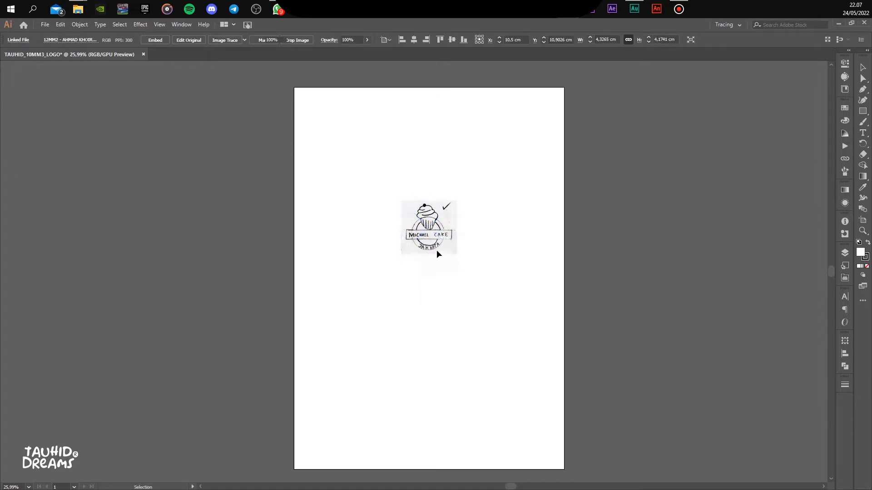
pyautogui.click(437, 234)
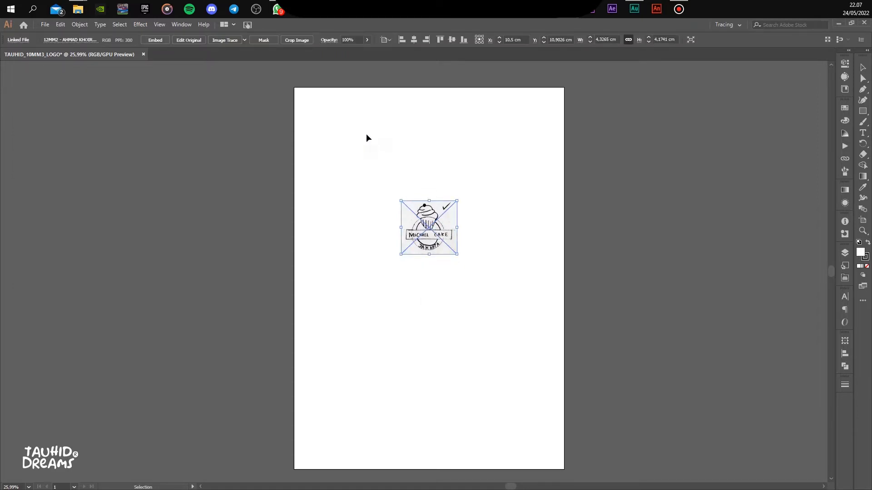
pyautogui.click(164, 40)
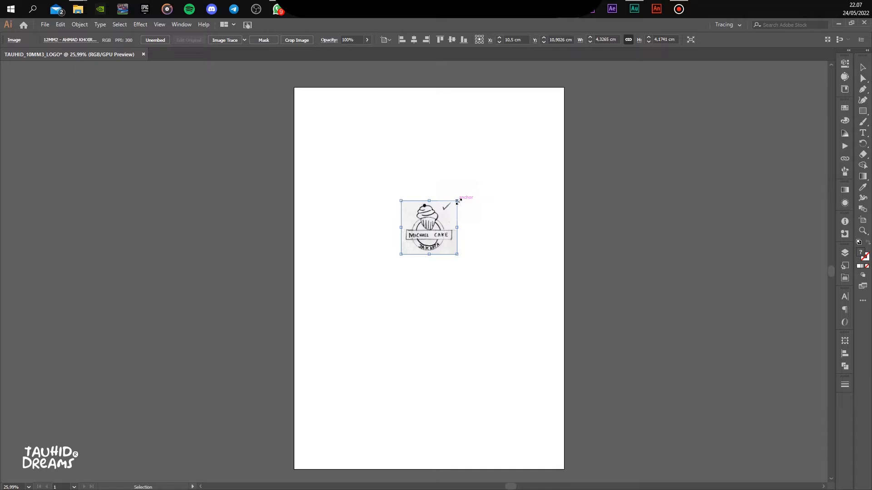
pyautogui.moveTo(457, 201); pyautogui.dragTo(571, 142)
pyautogui.hotkey('ctrl', 'z')
pyautogui.moveTo(458, 201); pyautogui.dragTo(467, 119)
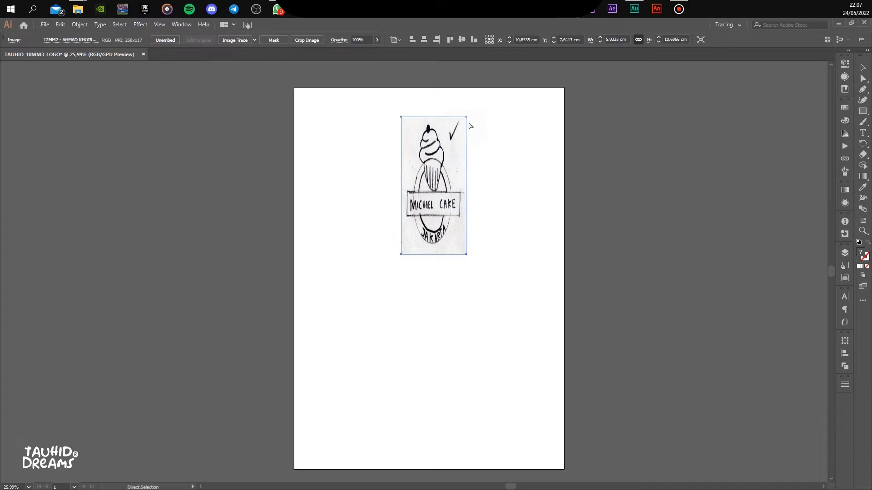
pyautogui.hotkey('ctrl', 'z')
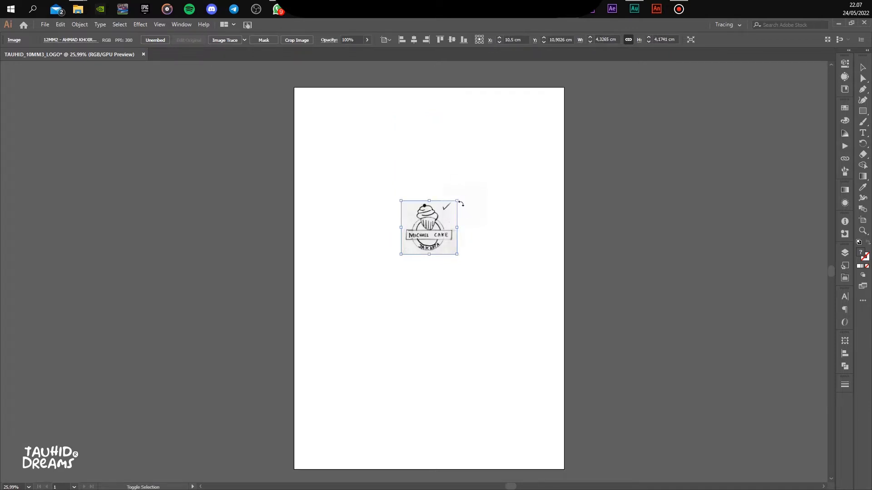
# Enlarge the embedded sketch proportionally from its centre to about two thirds of the artboard's width, then deselect it
pyautogui.moveTo(458, 200); pyautogui.dragTo(542, 136)
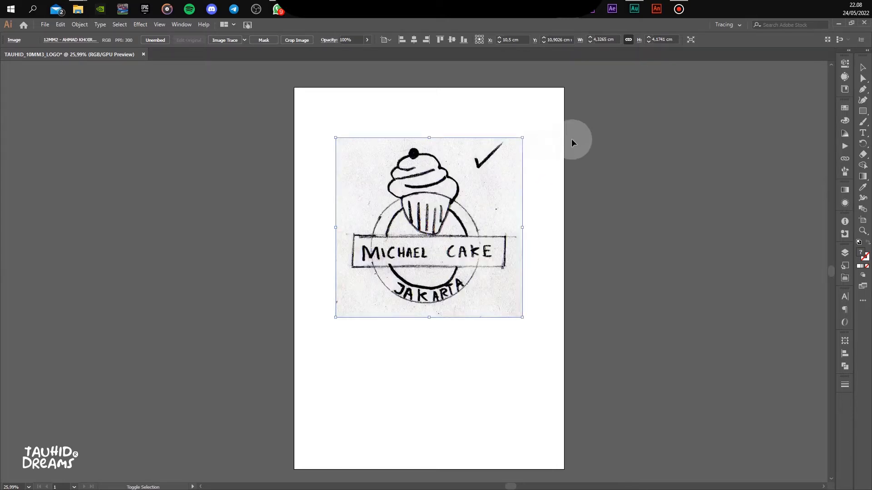
pyautogui.click(574, 157)
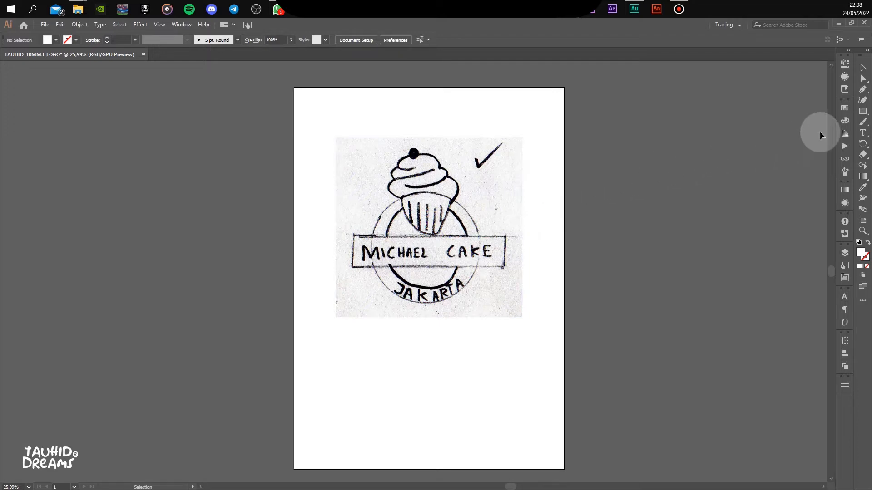
# Draw a rectangle about 11.29 × 2.54 cm over the sketch's MICHAEL CAKE banner and remove its fill
pyautogui.click(863, 113)
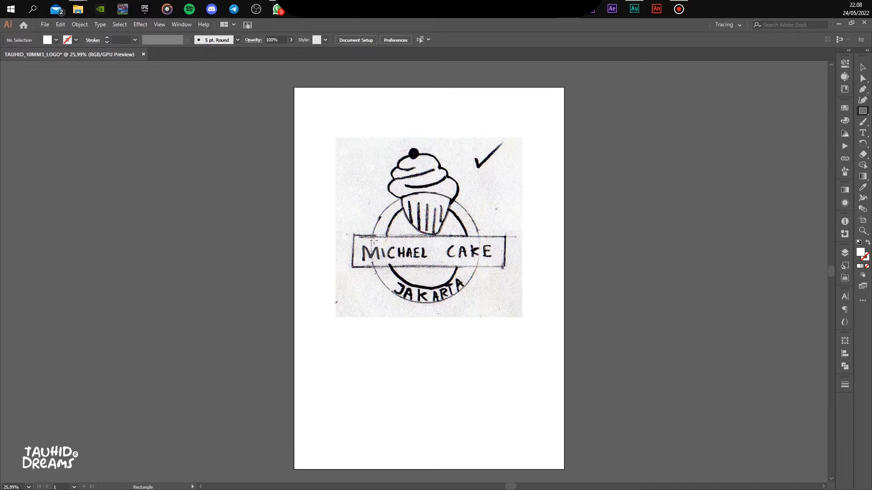
pyautogui.moveTo(351, 235); pyautogui.dragTo(498, 267)
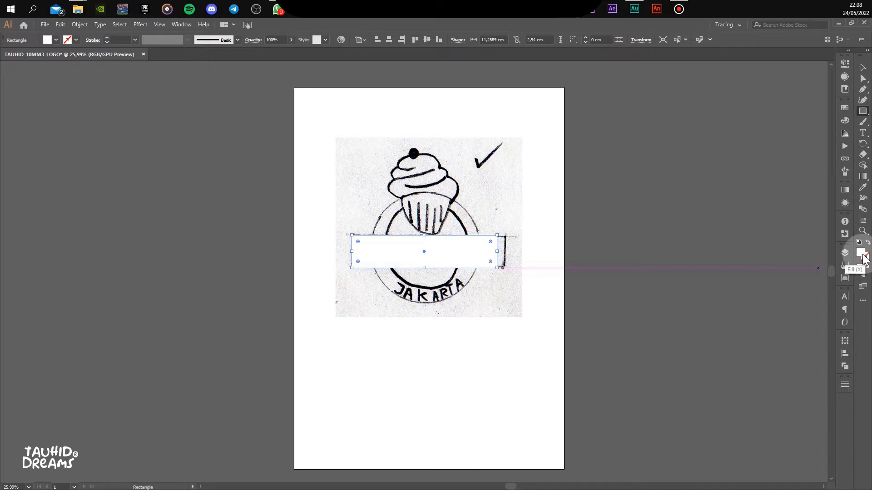
pyautogui.click(844, 122)
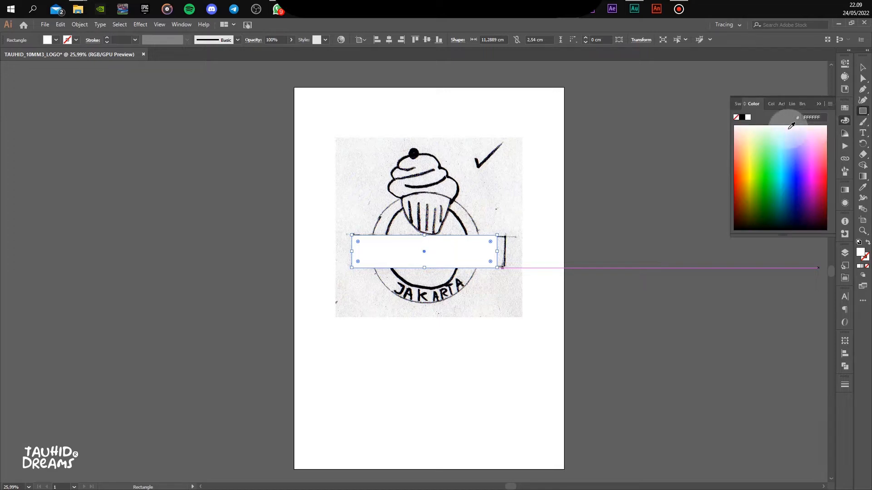
pyautogui.click(737, 119)
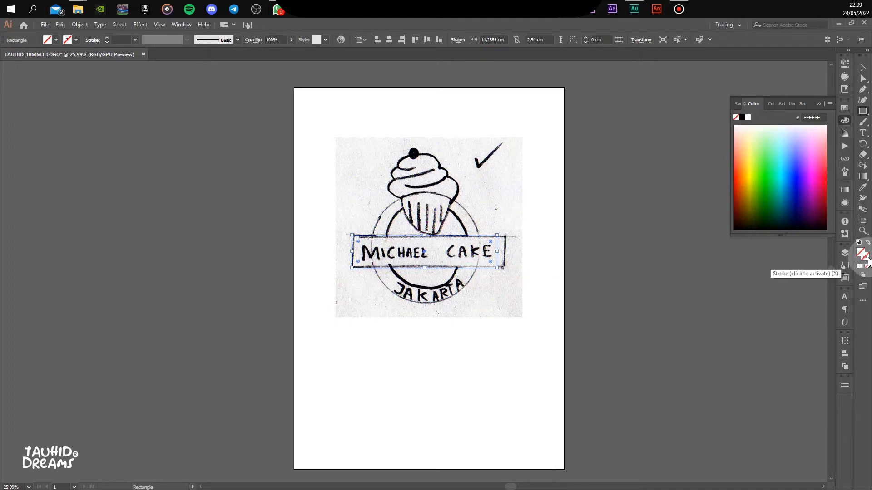
# Give the banner rectangle a black stroke and deselect it
pyautogui.click(865, 258)
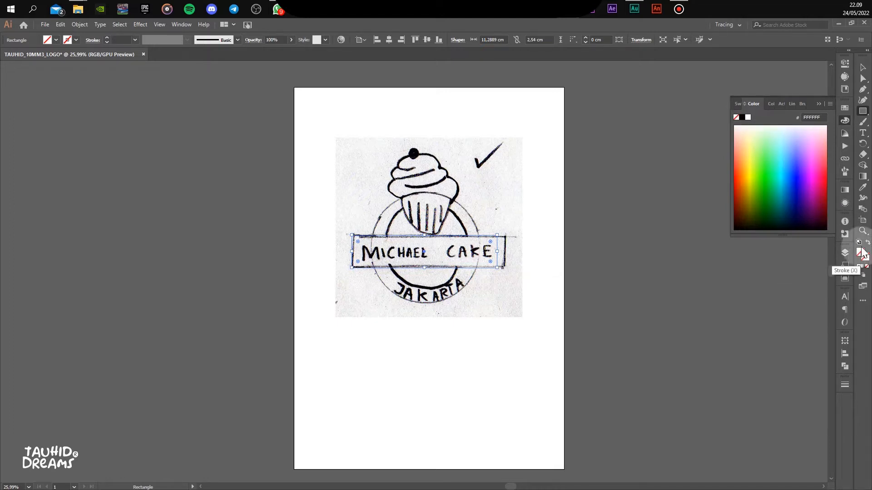
pyautogui.click(742, 119)
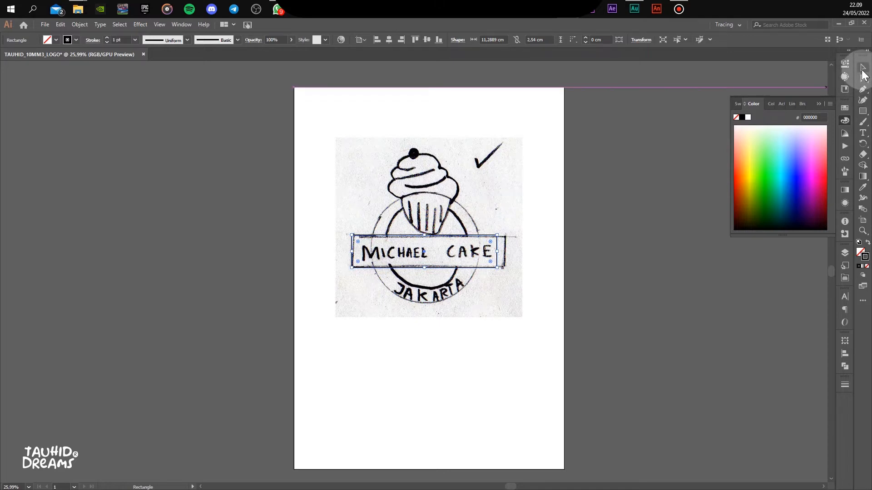
pyautogui.click(862, 68)
pyautogui.click(660, 162)
pyautogui.click(614, 312)
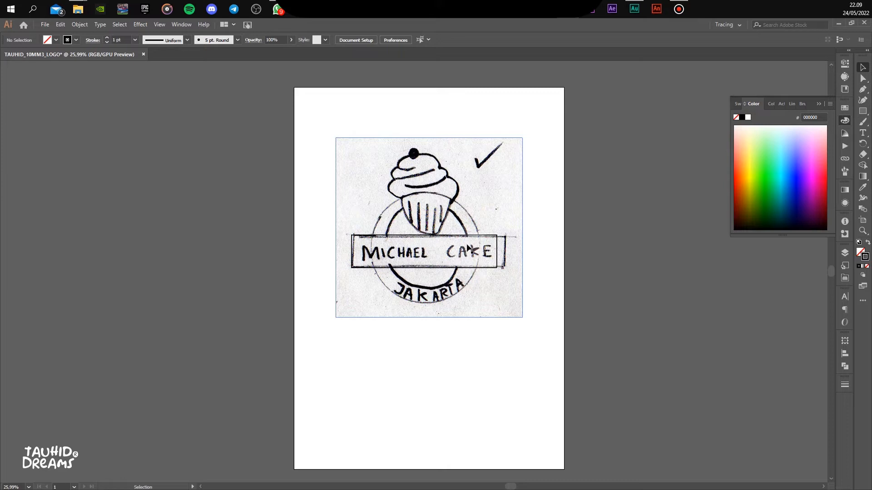
# Draw a circle about 8.5 cm in diameter with the Ellipse tool over the sketch's outer ring
pyautogui.click(864, 114)
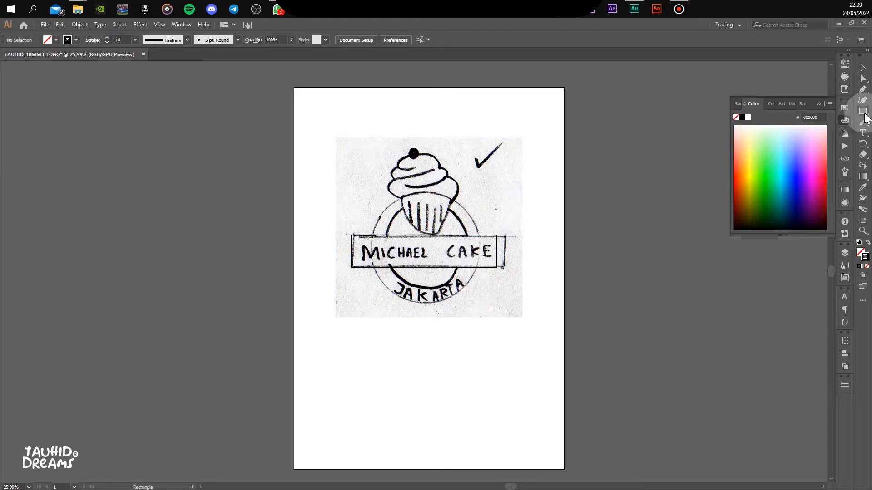
pyautogui.click(865, 114)
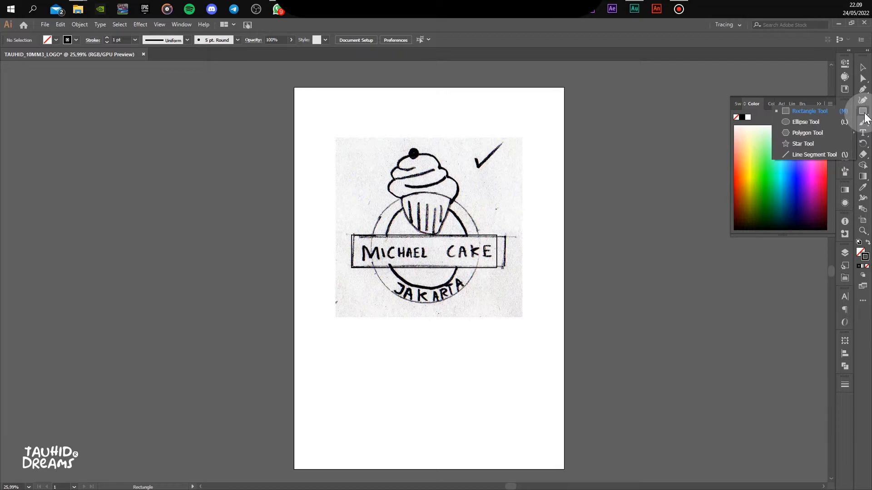
pyautogui.click(811, 122)
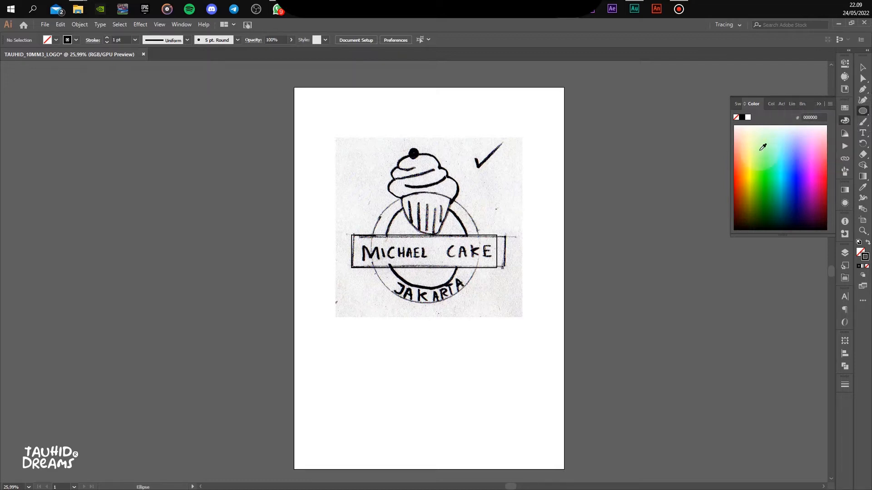
pyautogui.moveTo(378, 200)
pyautogui.mouseDown()
pyautogui.moveTo(480, 314)
pyautogui.moveTo(481, 304)
pyautogui.mouseUp()
pyautogui.moveTo(377, 200); pyautogui.dragTo(371, 195)
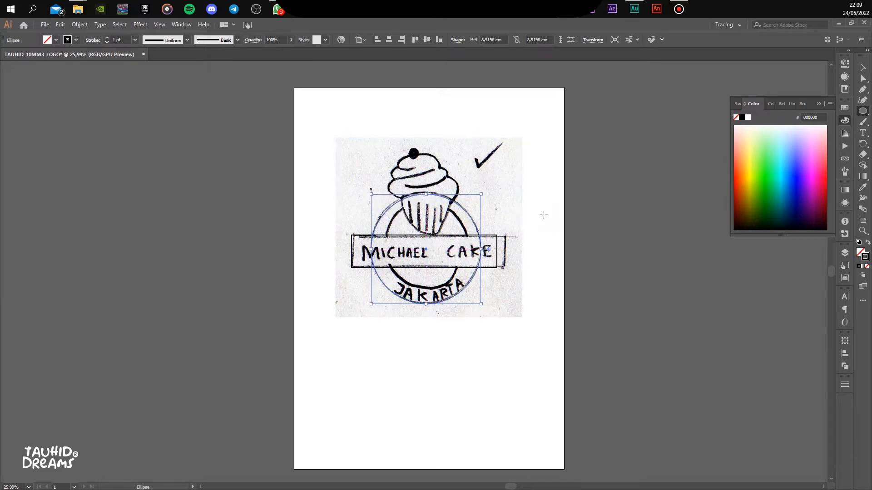
# Duplicate the circle and shrink the copy proportionally to about 6.3 cm, centred over the sketch's inner ring, then deselect it
pyautogui.click(863, 67)
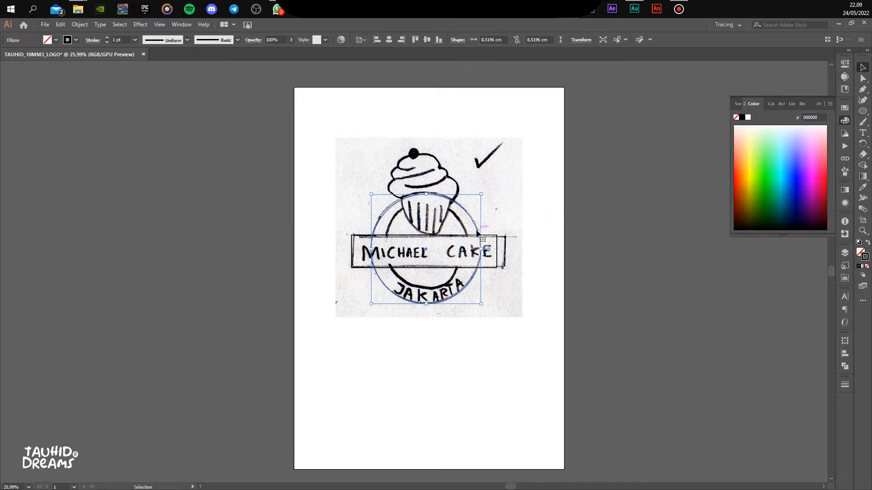
pyautogui.moveTo(476, 230); pyautogui.dragTo(569, 230)
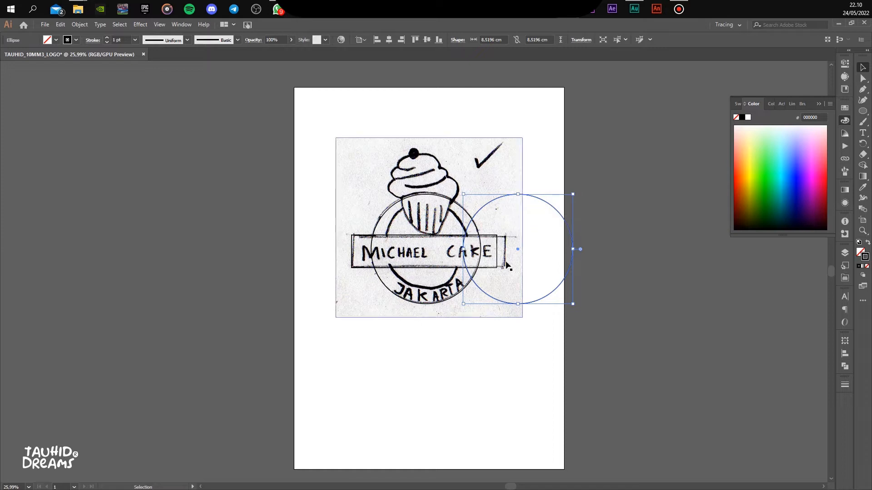
pyautogui.moveTo(574, 193); pyautogui.dragTo(458, 224)
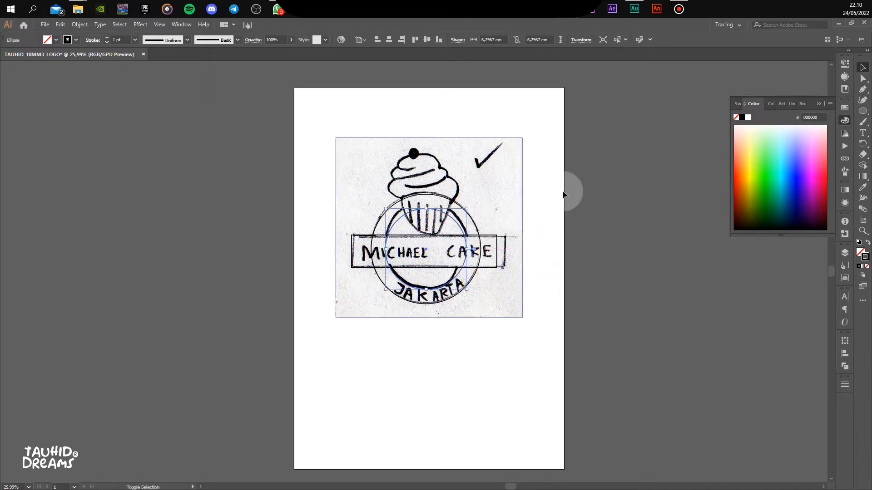
pyautogui.click(595, 185)
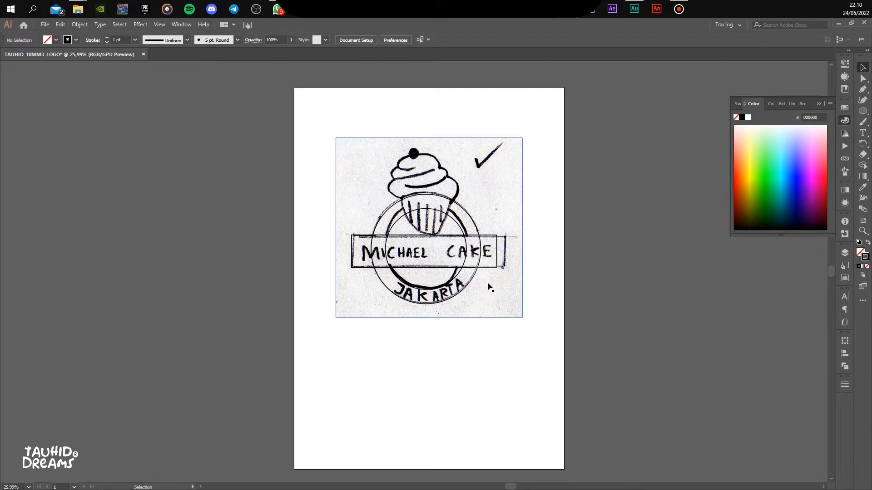
# Fill the banner rectangle with bright yellow and the outer circle with blue (001AFA)
pyautogui.click(504, 251)
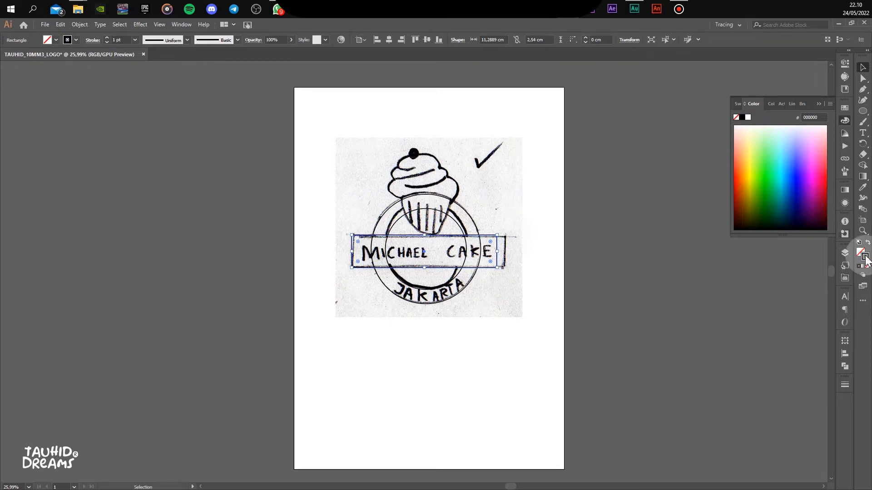
pyautogui.click(751, 165)
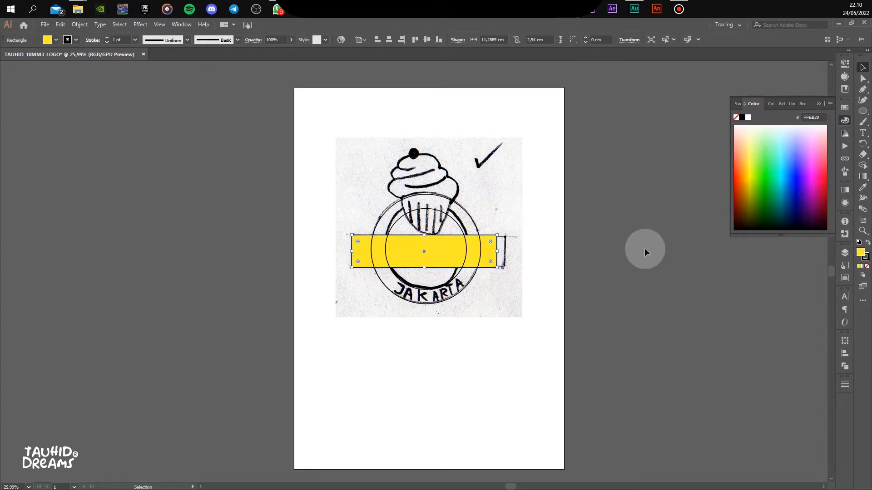
pyautogui.click(478, 232)
pyautogui.click(478, 231)
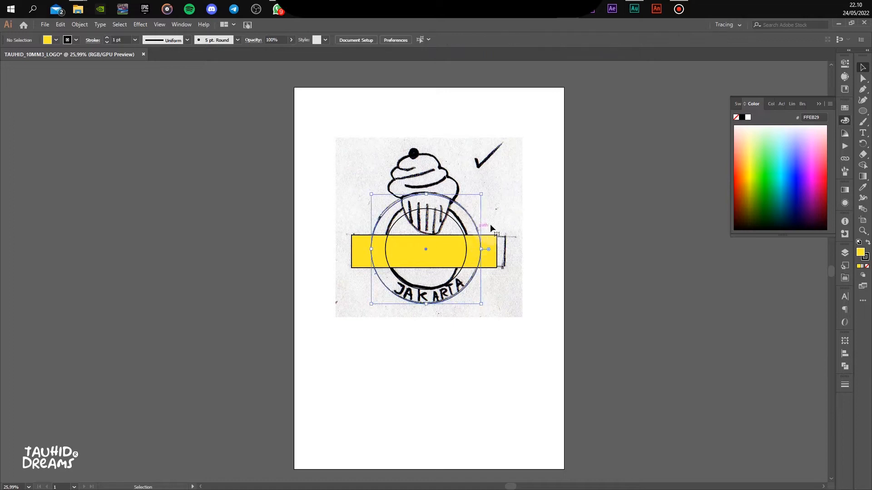
pyautogui.click(797, 174)
# Fill the inner circle with white
pyautogui.click(463, 233)
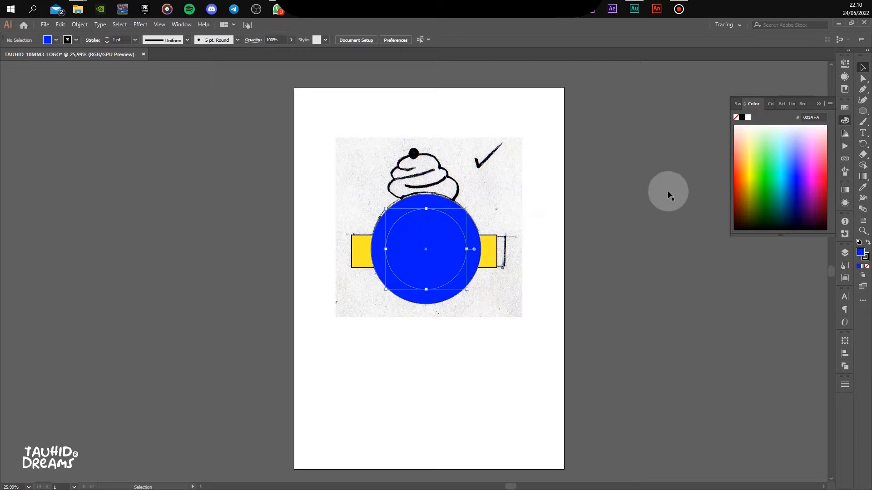
pyautogui.click(749, 118)
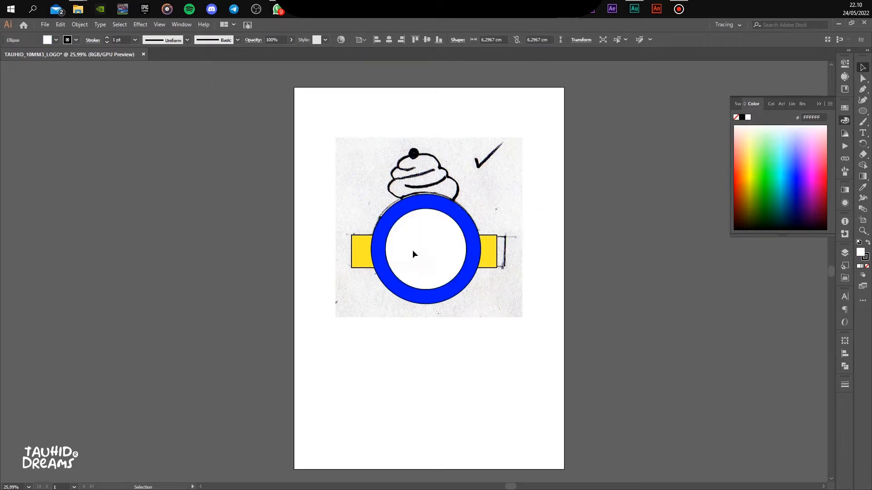
pyautogui.click(470, 249)
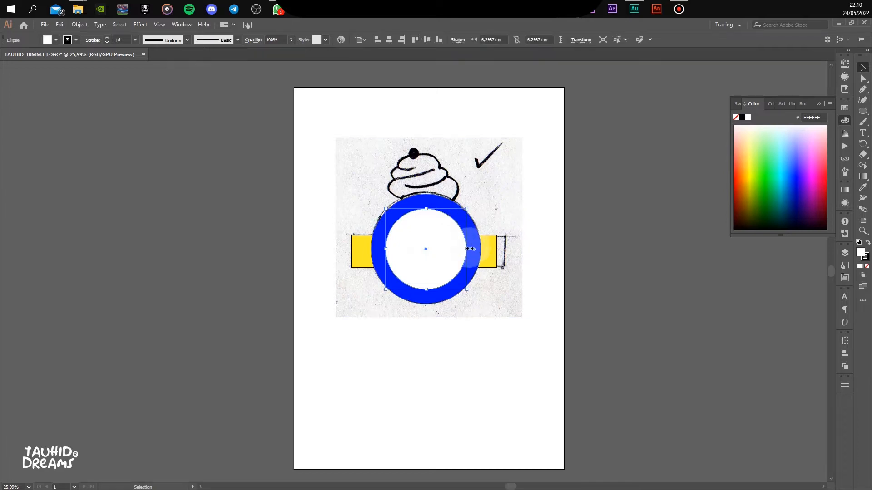
# Select the yellow banner rectangle and expand Layer 1 to list its individual objects
pyautogui.click(481, 249)
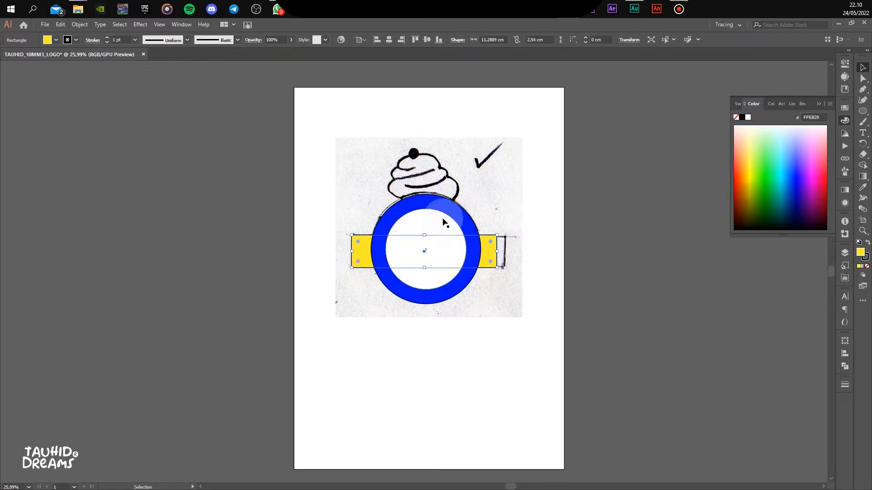
pyautogui.keyDown('shift'); pyautogui.click(493, 250); pyautogui.keyUp('shift')
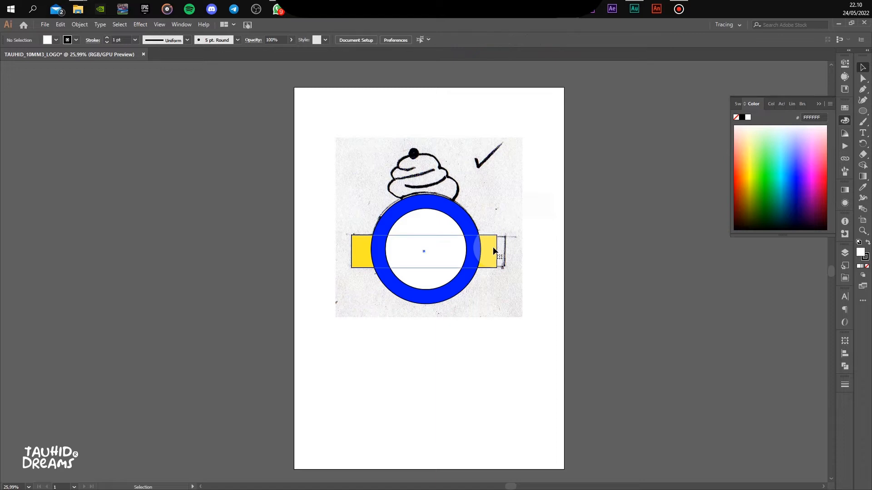
pyautogui.click(492, 250)
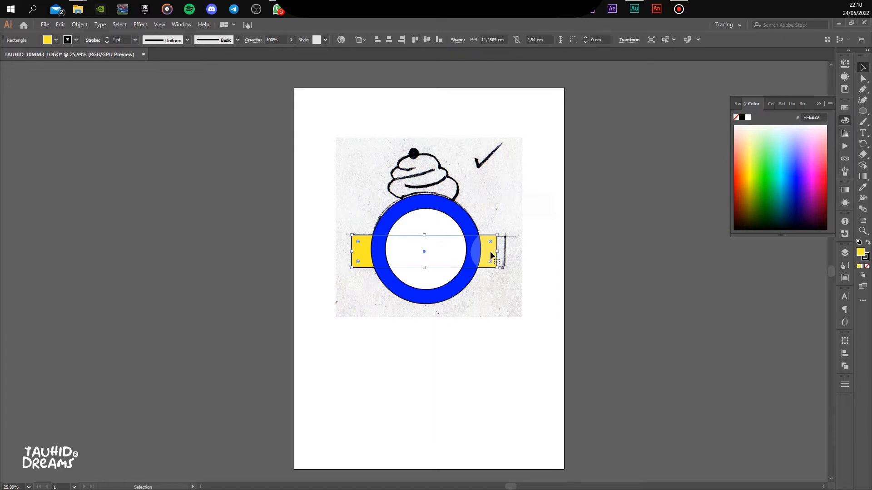
pyautogui.click(693, 182)
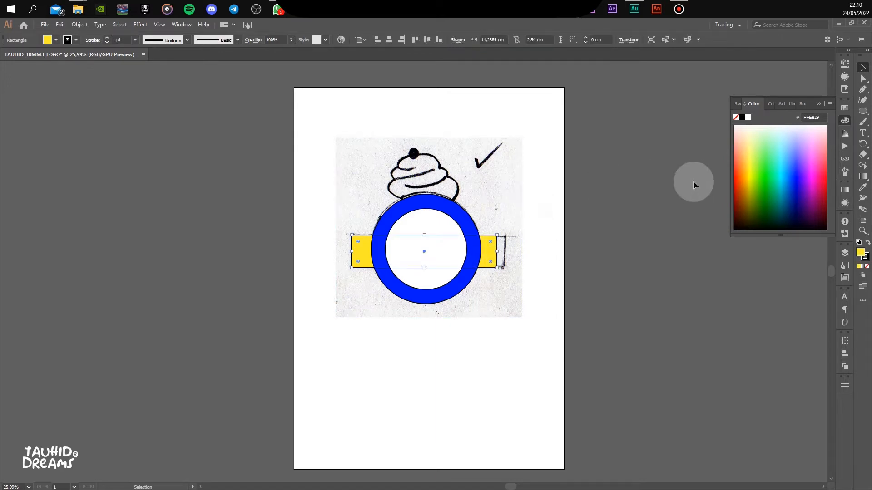
pyautogui.click(845, 254)
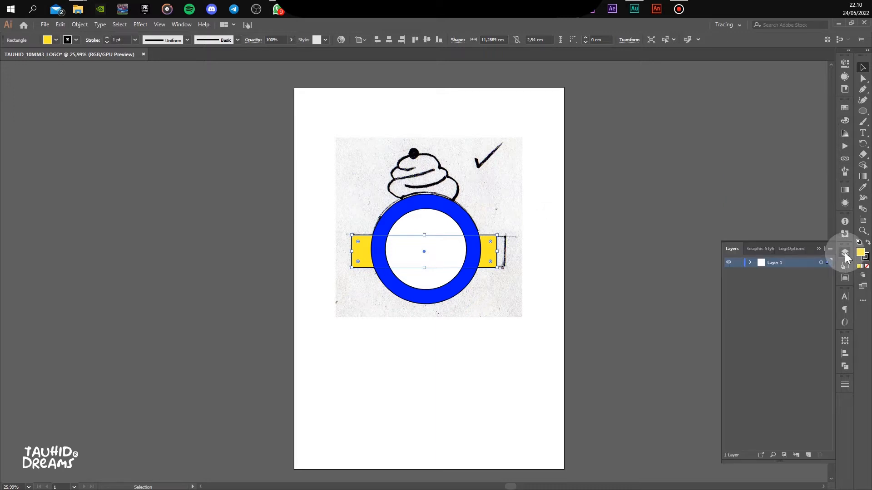
pyautogui.click(784, 257)
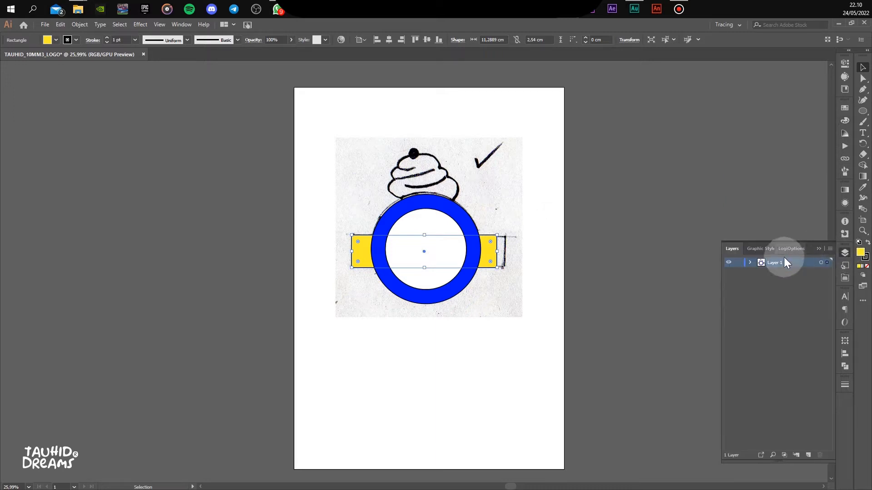
pyautogui.click(750, 262)
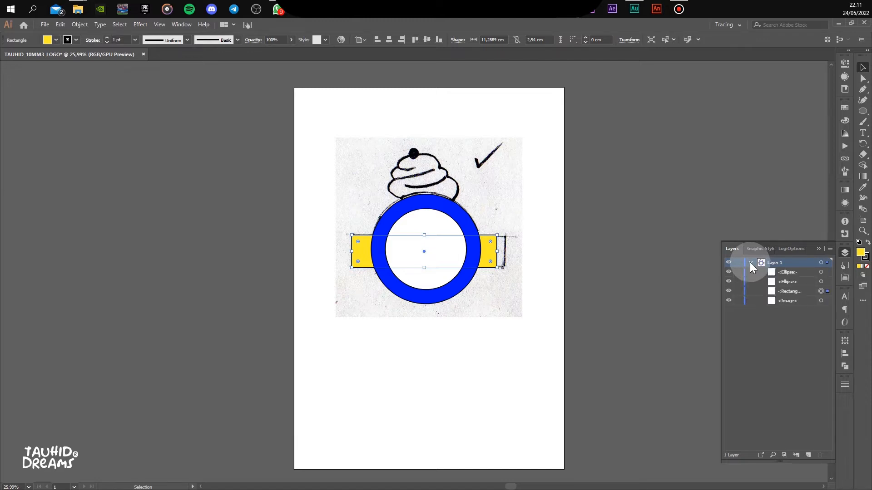
pyautogui.click(765, 318)
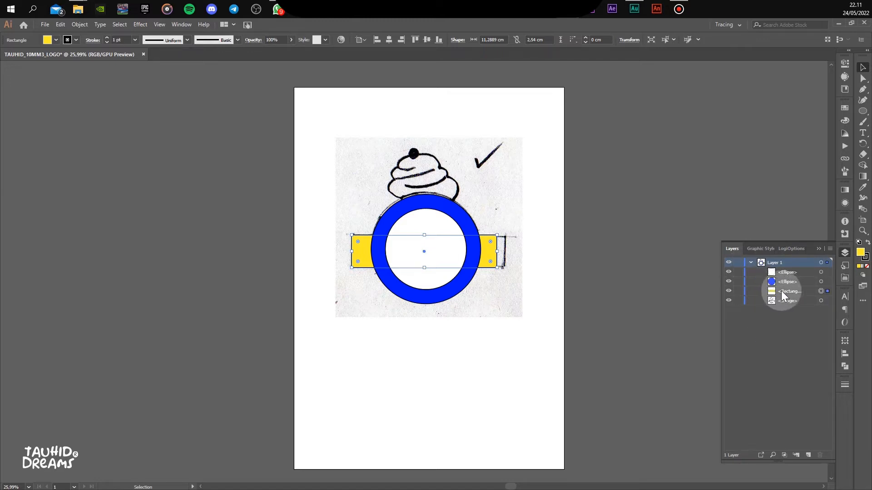
# Move the yellow rectangle above both circles in Layer 1's stacking order
pyautogui.click(772, 294)
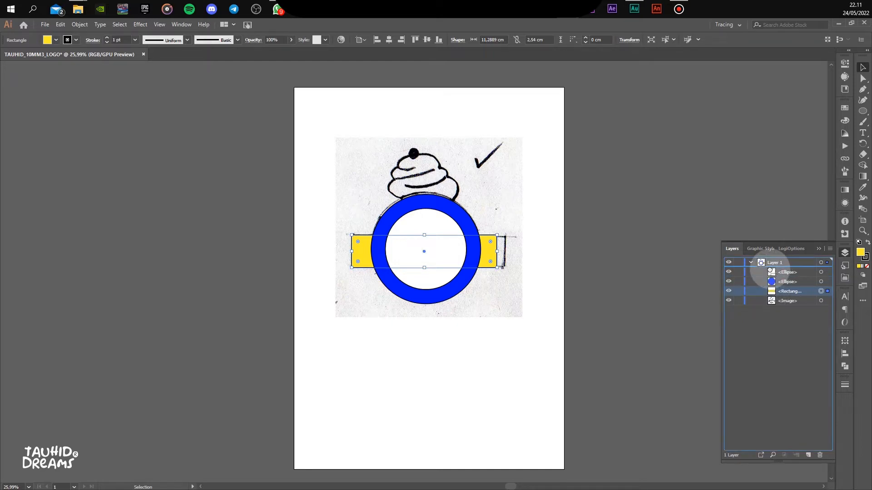
pyautogui.moveTo(767, 272); pyautogui.dragTo(770, 268)
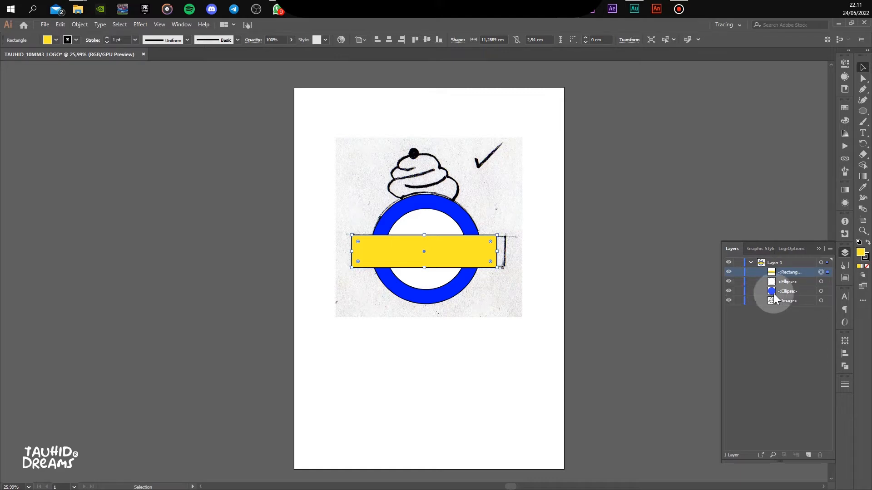
pyautogui.moveTo(790, 279)
pyautogui.mouseDown()
pyautogui.moveTo(790, 310)
pyautogui.moveTo(777, 327)
pyautogui.moveTo(787, 269)
pyautogui.moveTo(785, 277)
pyautogui.mouseUp()
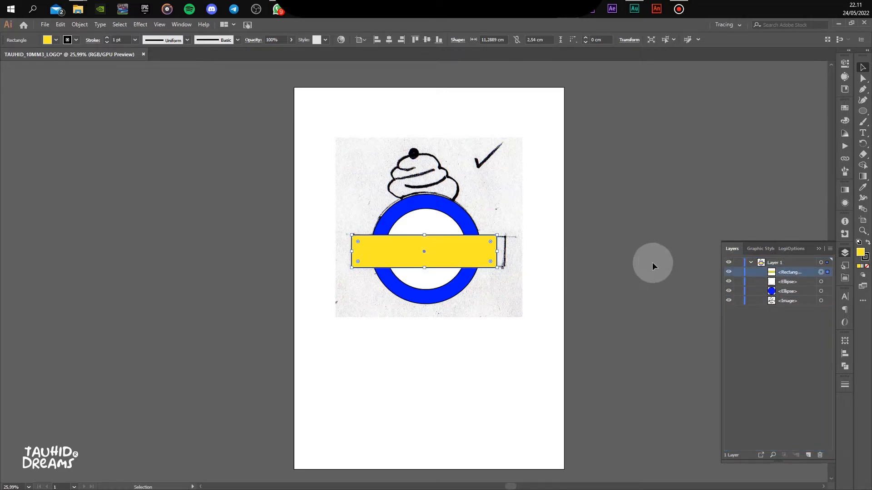
# Move the yellow rectangle below the sketch image in Layer 1's stacking order, then select the outer blue circle
pyautogui.moveTo(798, 277)
pyautogui.mouseDown()
pyautogui.moveTo(796, 311)
pyautogui.moveTo(800, 305)
pyautogui.mouseUp()
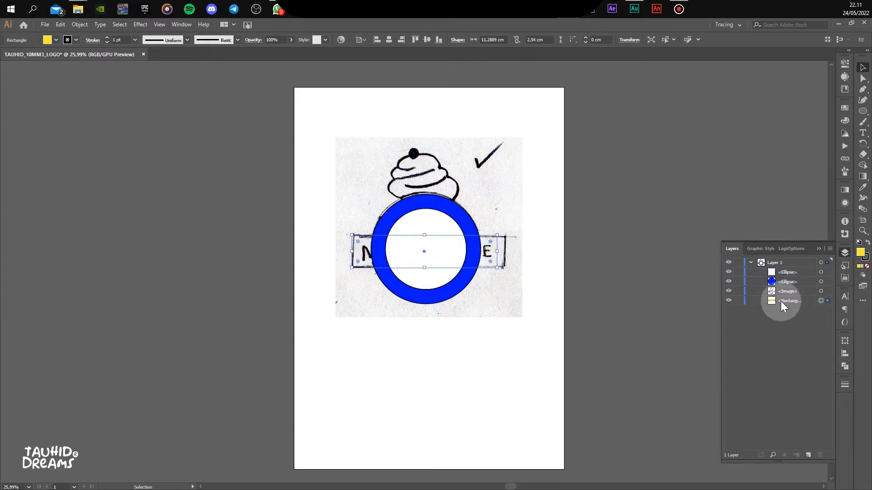
pyautogui.click(465, 217)
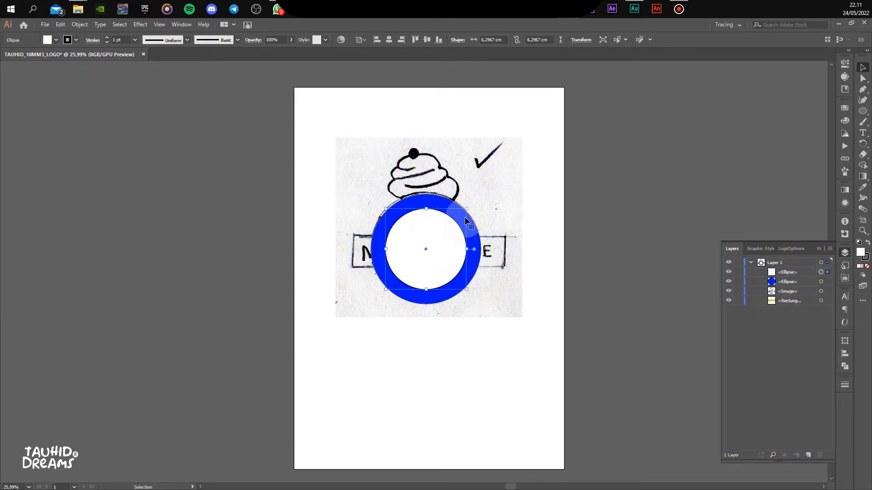
pyautogui.click(633, 252)
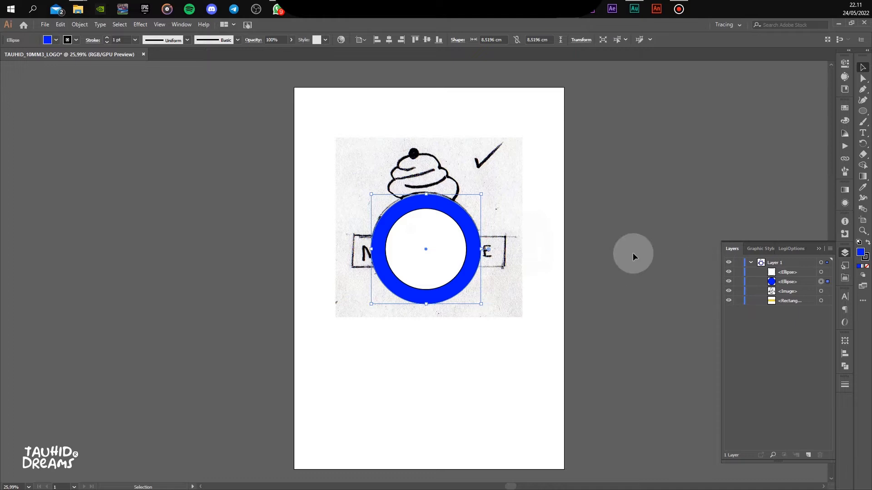
pyautogui.click(471, 227)
pyautogui.keyDown('shift'); pyautogui.click(453, 239); pyautogui.keyUp('shift')
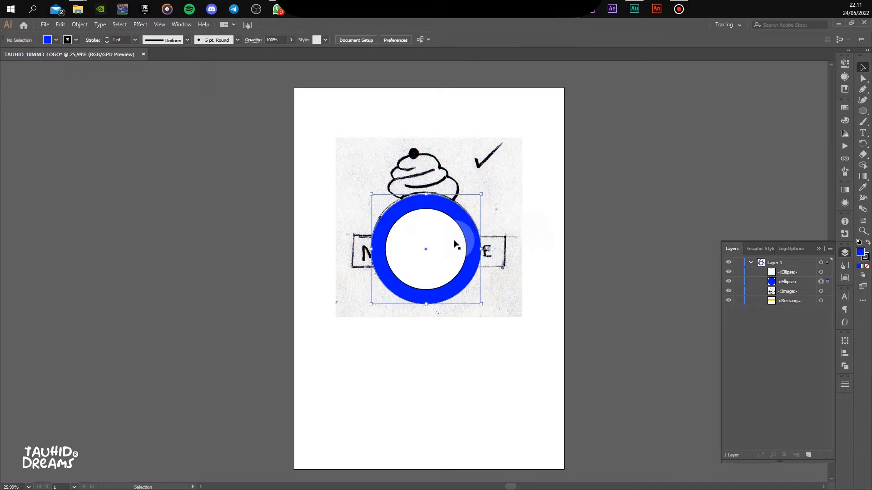
pyautogui.click(474, 224)
pyautogui.click(400, 241)
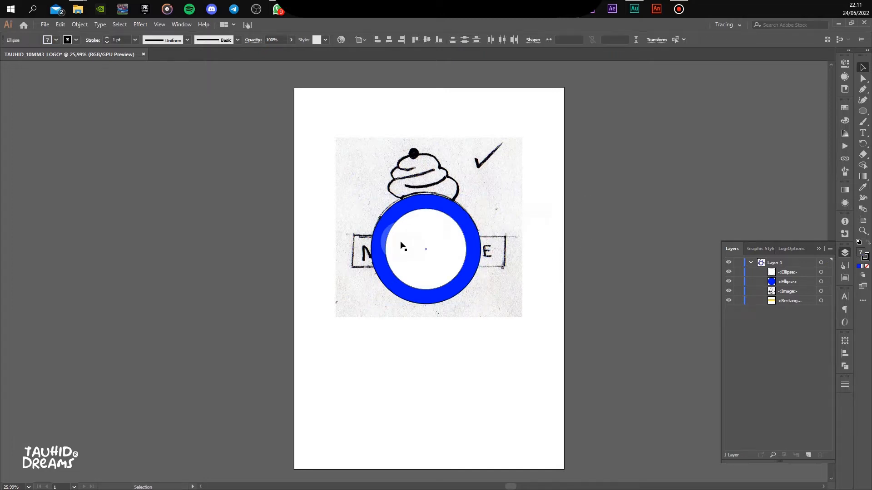
pyautogui.click(402, 245)
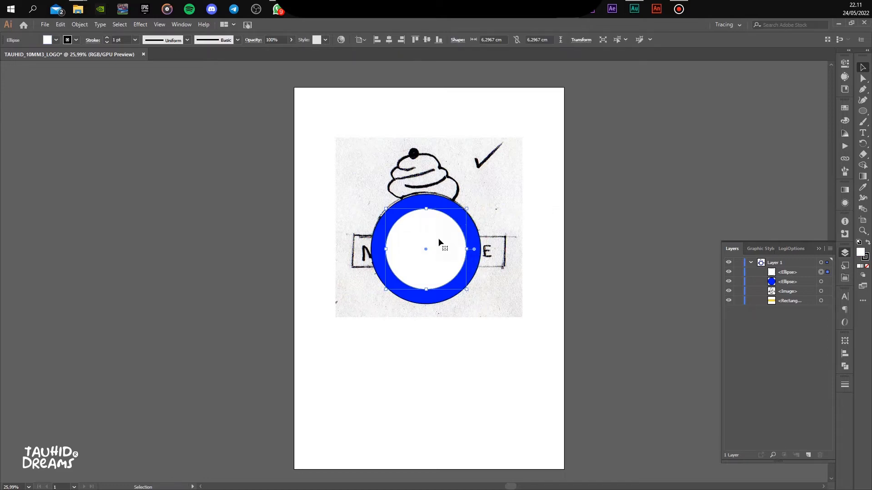
pyautogui.click(527, 233)
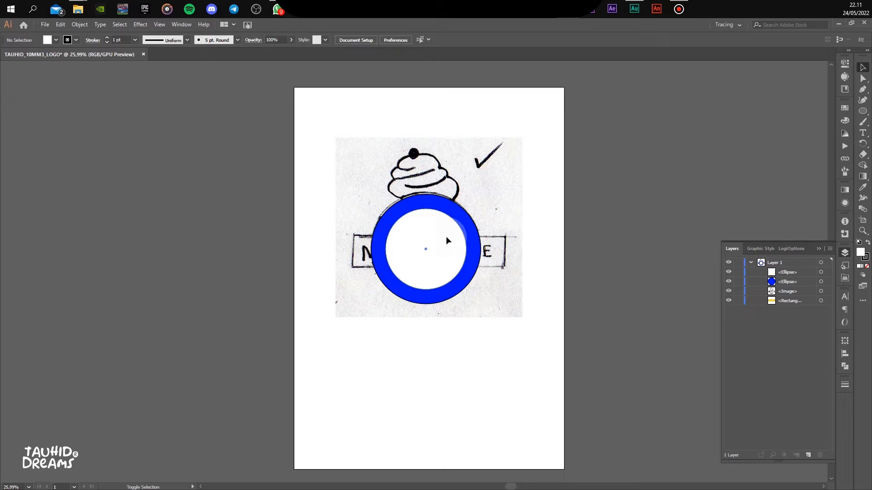
# Subtract the white inner circle from the blue circle with Pathfinder's Minus Front to make a hollow blue ring
pyautogui.click(446, 237)
pyautogui.keyDown('shift'); pyautogui.click(446, 204); pyautogui.keyUp('shift')
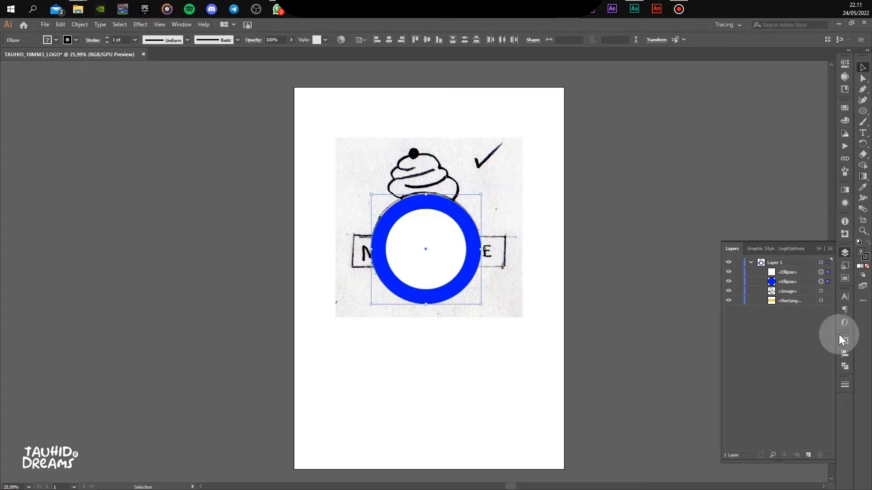
pyautogui.click(845, 365)
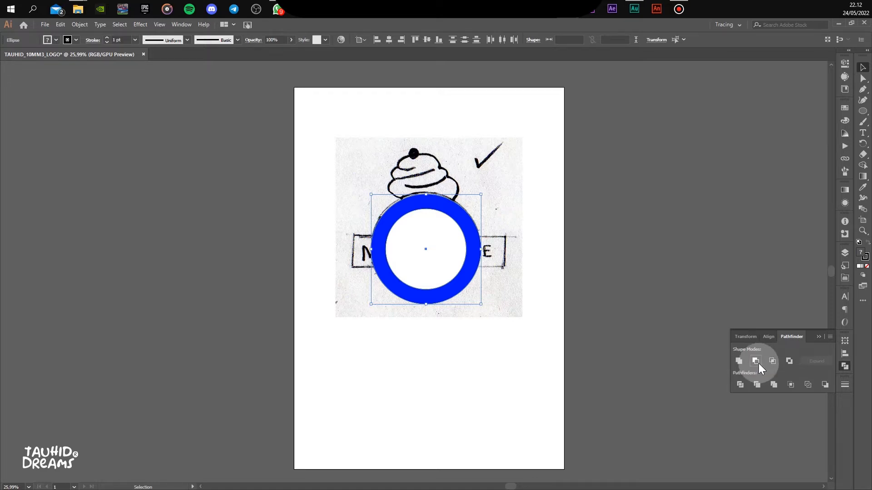
pyautogui.click(737, 349)
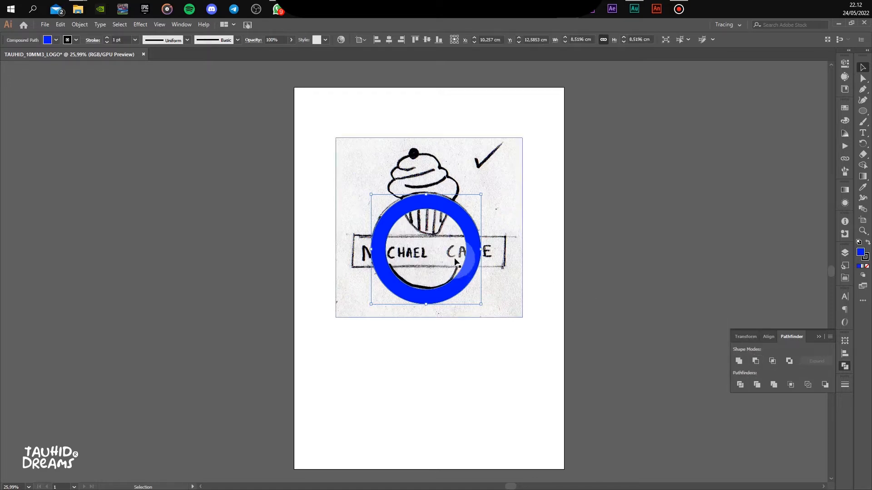
pyautogui.click(658, 238)
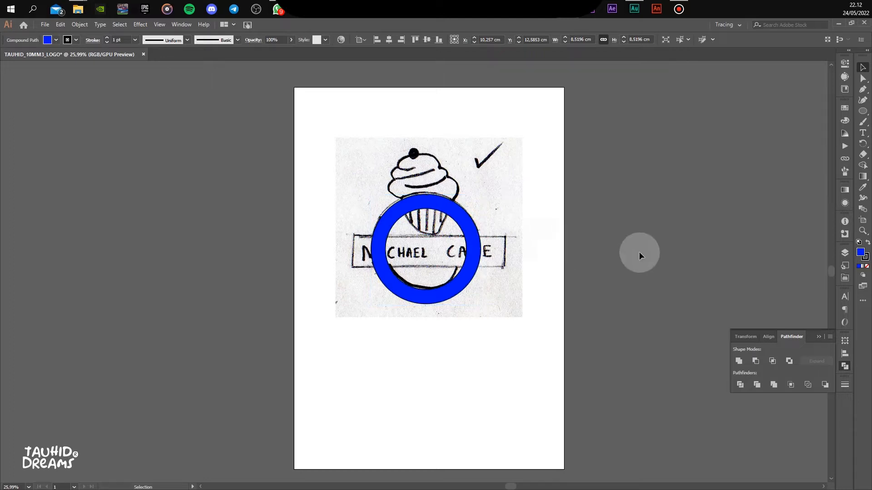
# Move the yellow rectangle above the blue ring in Layer 1's stacking order
pyautogui.click(844, 252)
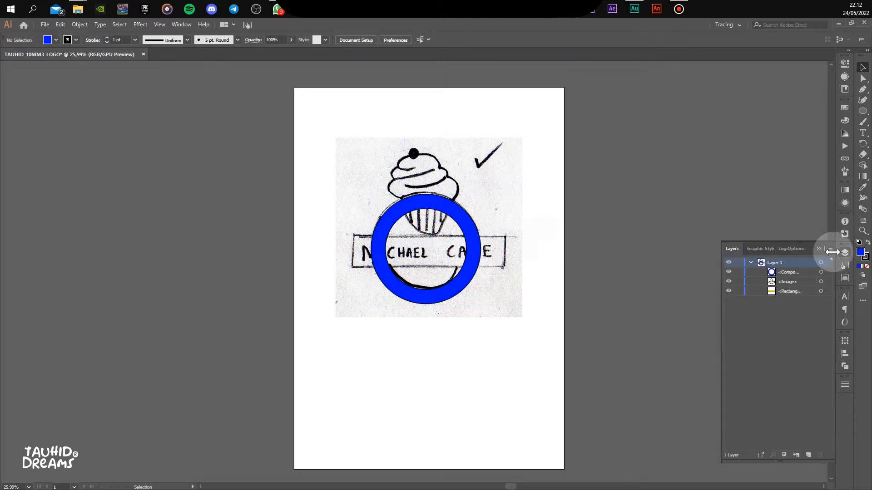
pyautogui.click(779, 289)
pyautogui.moveTo(780, 290); pyautogui.dragTo(784, 269)
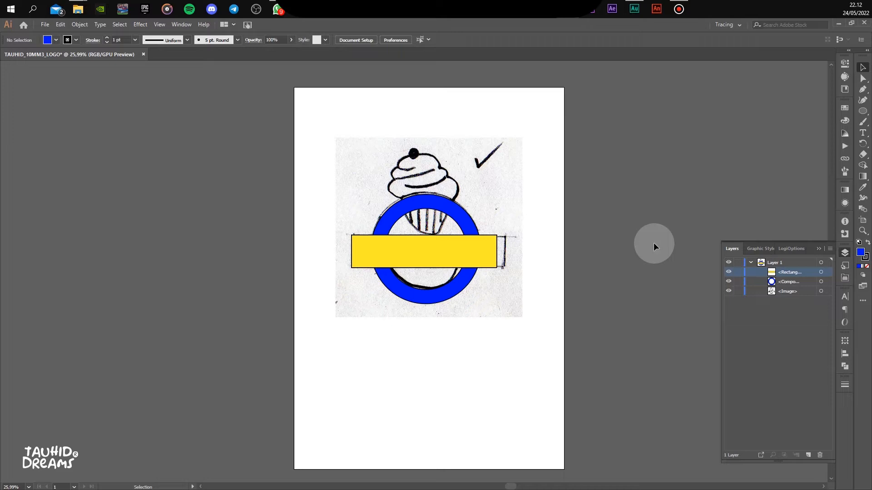
# Add the text MICHAEL CAKE below the sketch, briefly raising the sketch image to the front to read its lettering
pyautogui.click(862, 134)
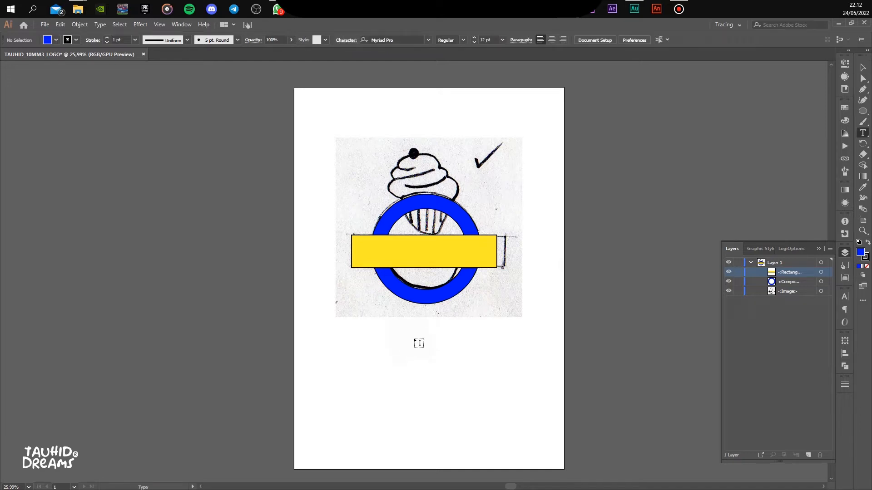
pyautogui.click(432, 267)
pyautogui.click(363, 351)
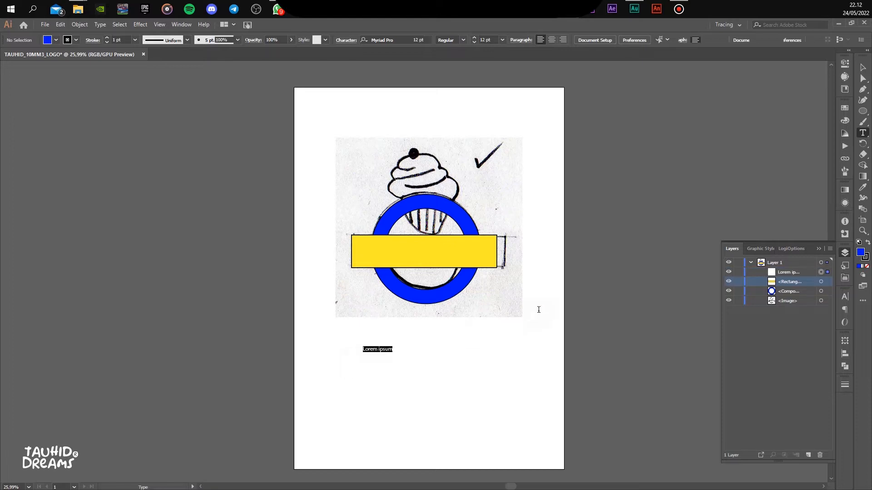
pyautogui.moveTo(792, 308); pyautogui.dragTo(787, 271)
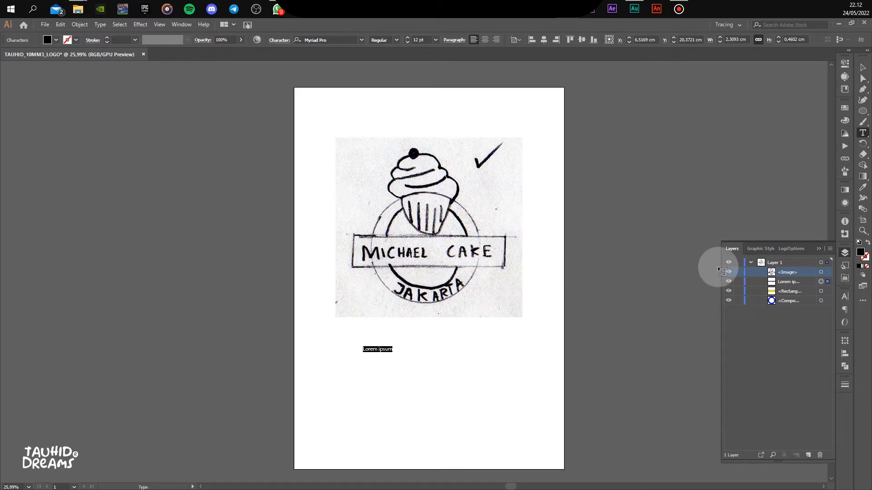
pyautogui.moveTo(787, 266); pyautogui.dragTo(784, 305)
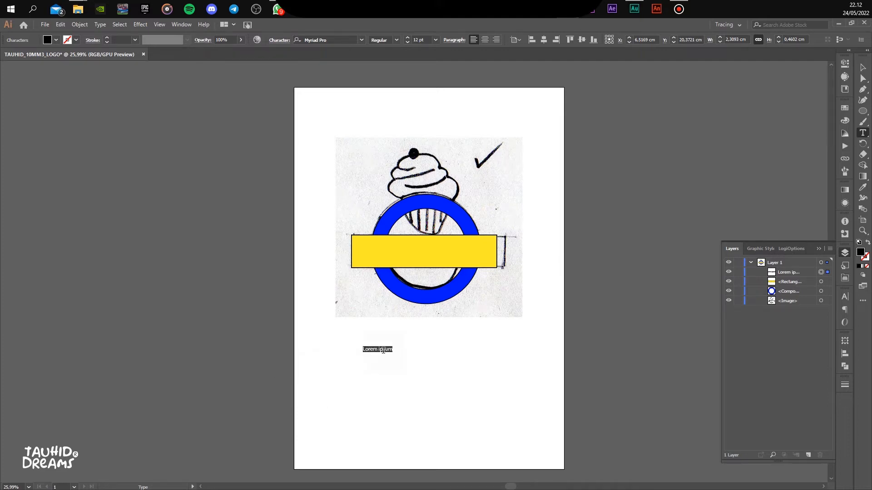
pyautogui.write('MICHAEL CAKE')
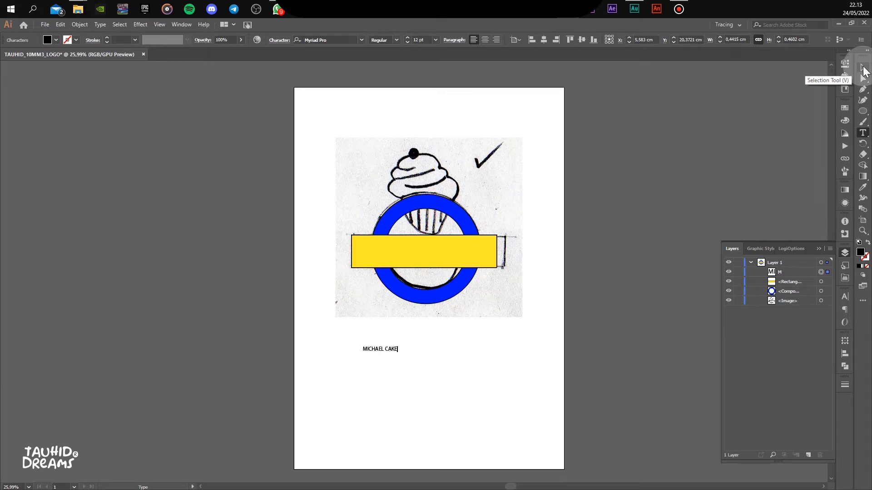
pyautogui.click(863, 68)
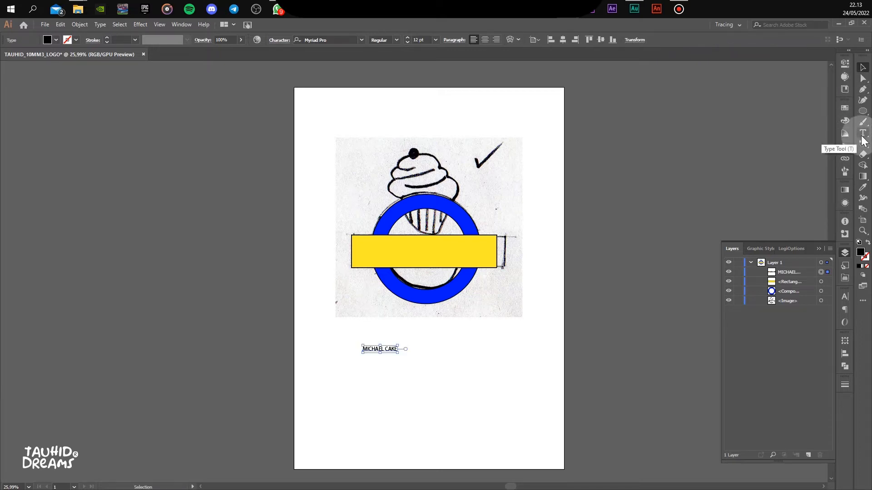
# Add a separate text object reading JAKARTA beneath the MICHAEL CAKE text
pyautogui.click(862, 134)
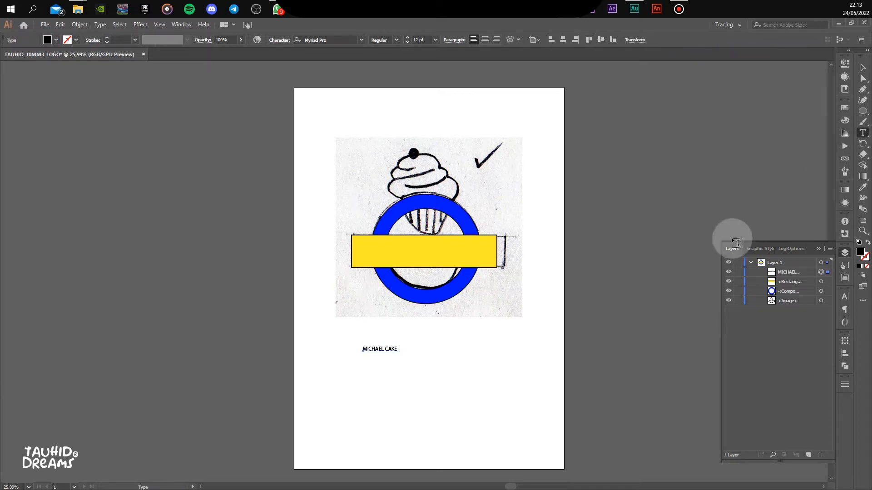
pyautogui.click(367, 360)
pyautogui.write('JAKARTA')
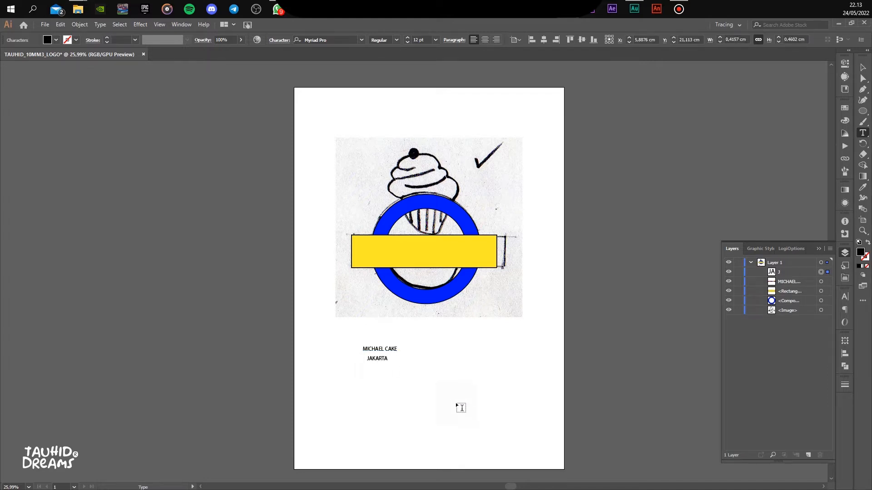
pyautogui.click(862, 67)
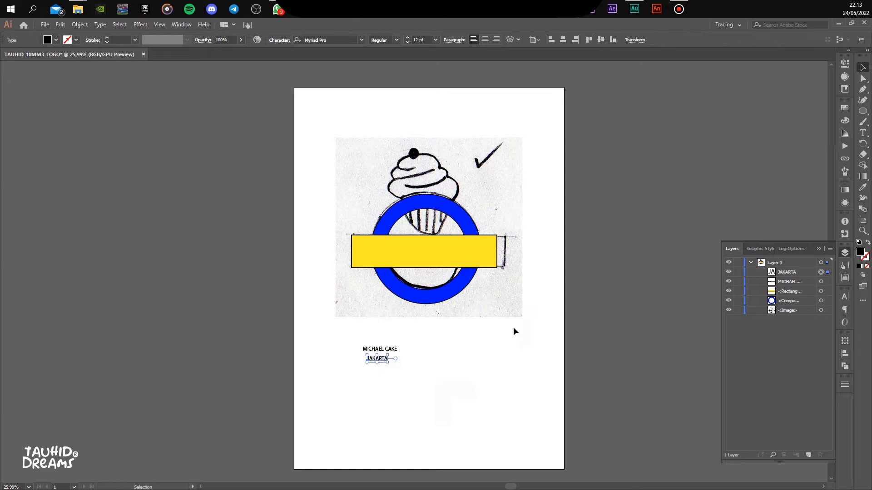
# Scale the MICHAEL CAKE and JAKARTA texts up together to about 40 pt
pyautogui.keyDown('shift'); pyautogui.click(395, 348); pyautogui.keyUp('shift')
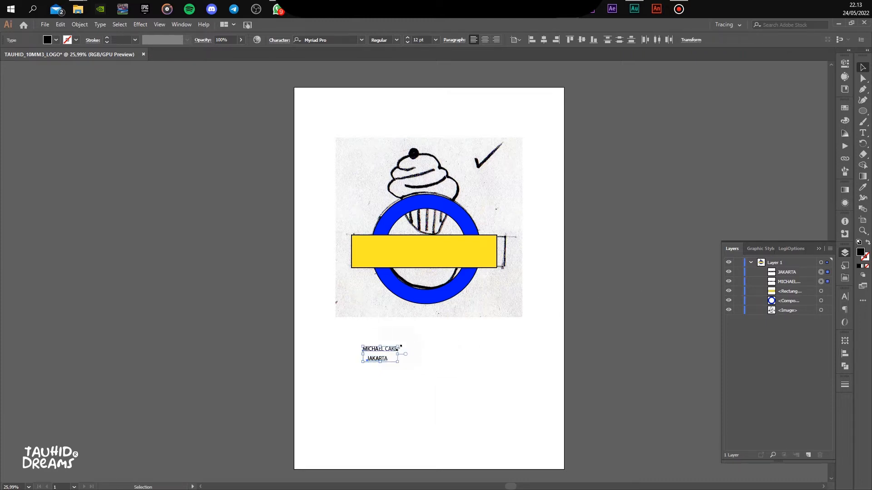
pyautogui.moveTo(400, 346); pyautogui.dragTo(471, 357)
pyautogui.click(537, 341)
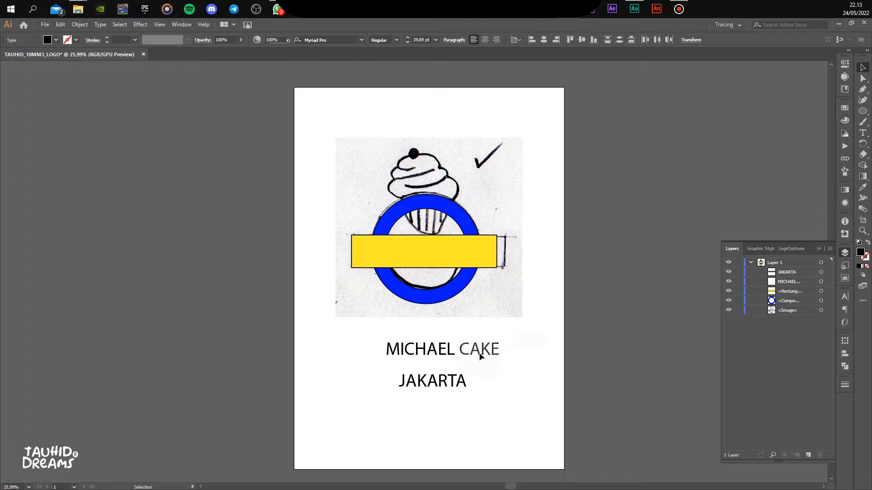
# Set the MICHAEL CAKE text in the Shablagoo font and fit it, slightly enlarged, onto the yellow banner
pyautogui.click(456, 351)
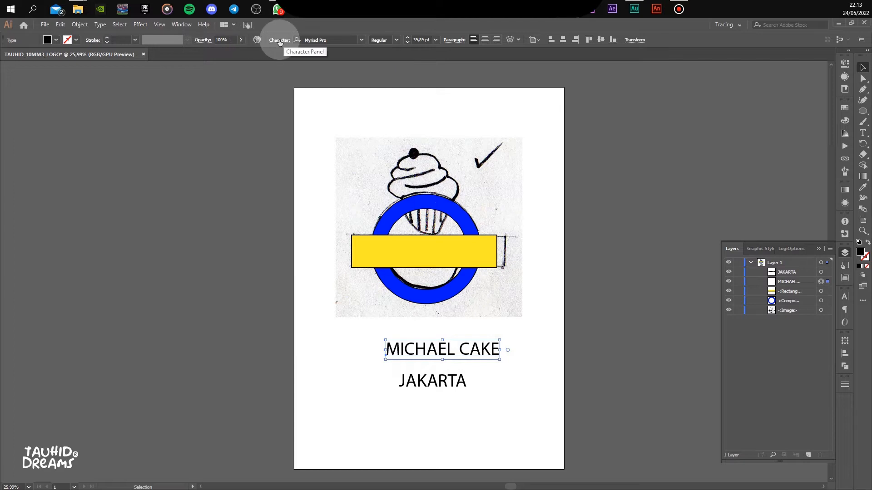
pyautogui.click(363, 40)
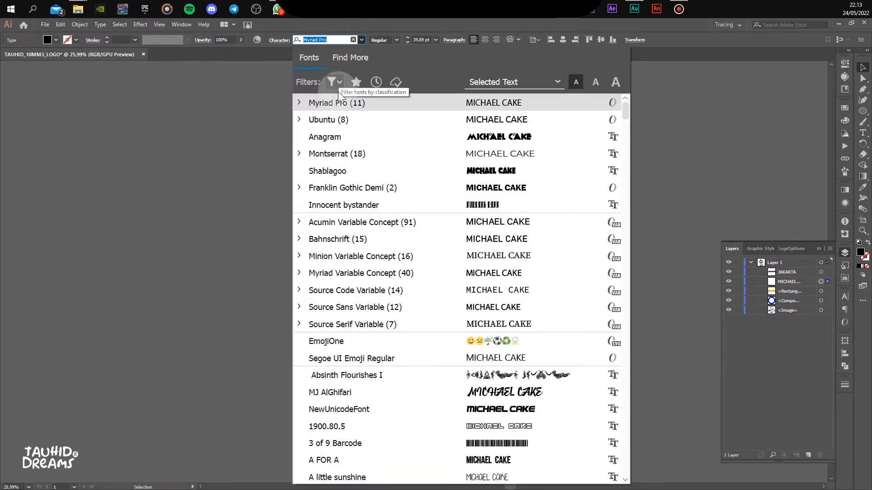
pyautogui.click(445, 172)
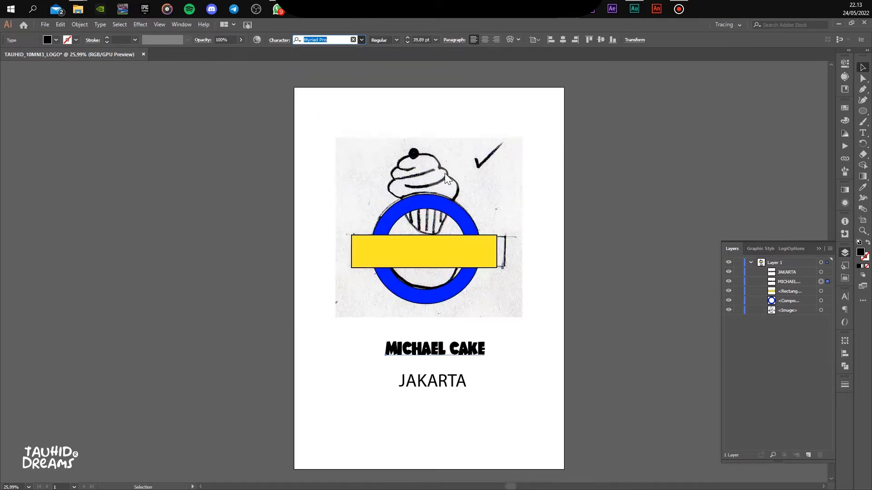
pyautogui.moveTo(466, 341); pyautogui.dragTo(490, 236)
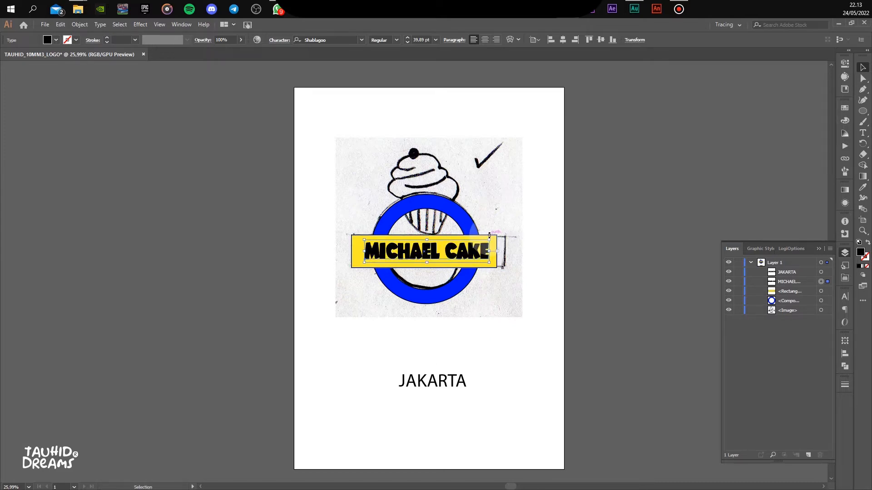
pyautogui.click(593, 200)
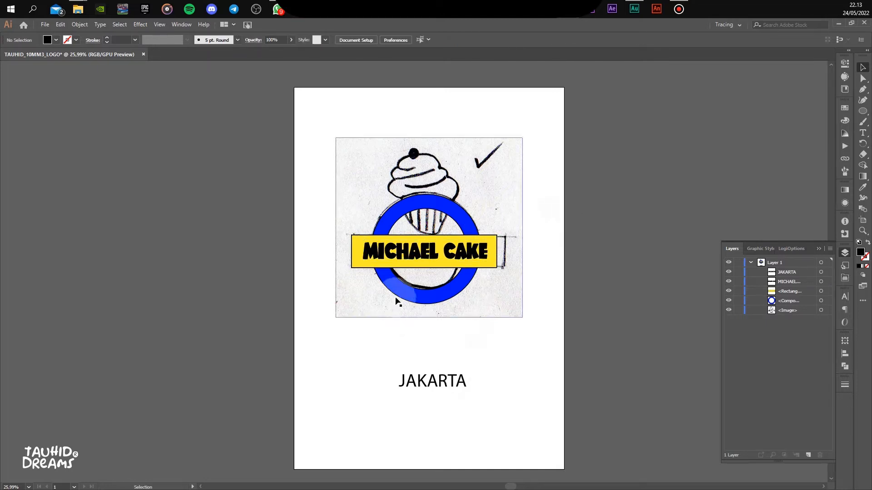
pyautogui.click(451, 289)
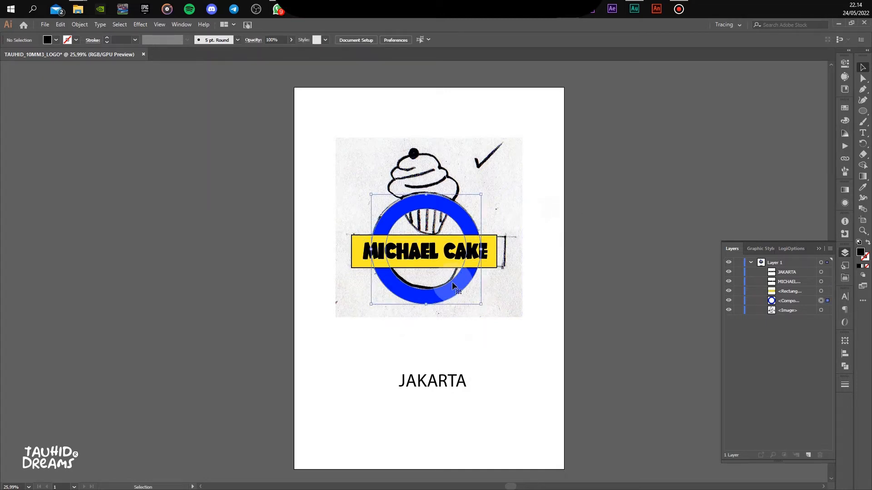
pyautogui.doubleClick(453, 282)
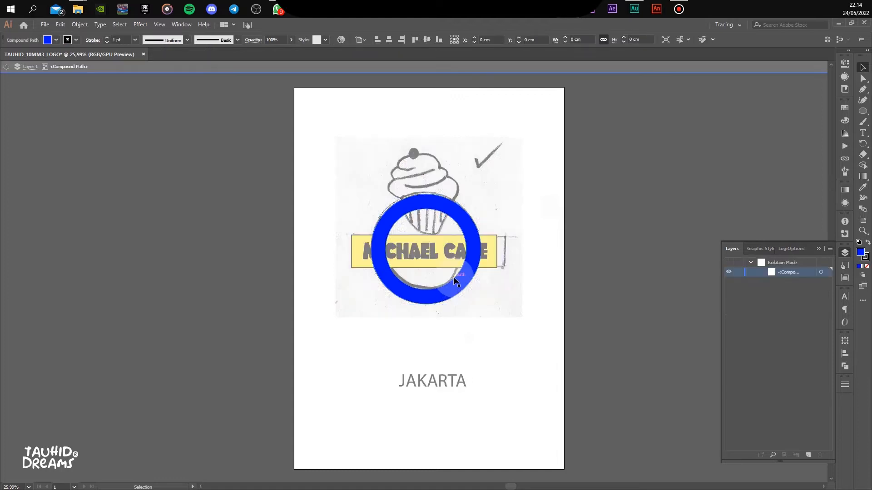
pyautogui.doubleClick(584, 274)
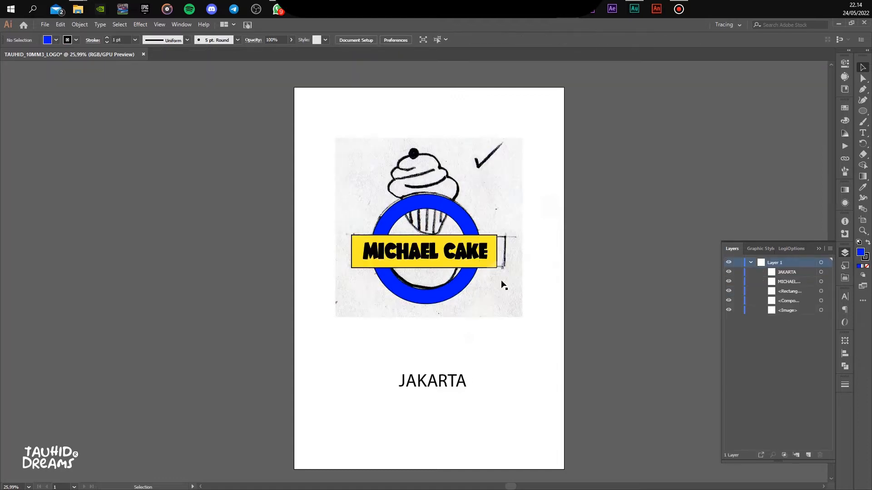
# Isolate the blue ring's compound path and shrink its inner hole about the centre to about 4.67 cm in diameter
pyautogui.click(454, 282)
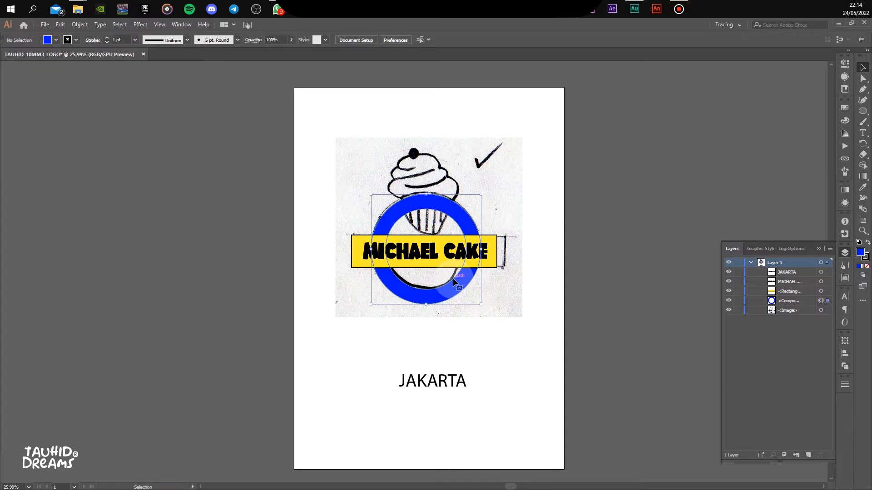
pyautogui.doubleClick(453, 277)
pyautogui.click(508, 273)
pyautogui.click(460, 278)
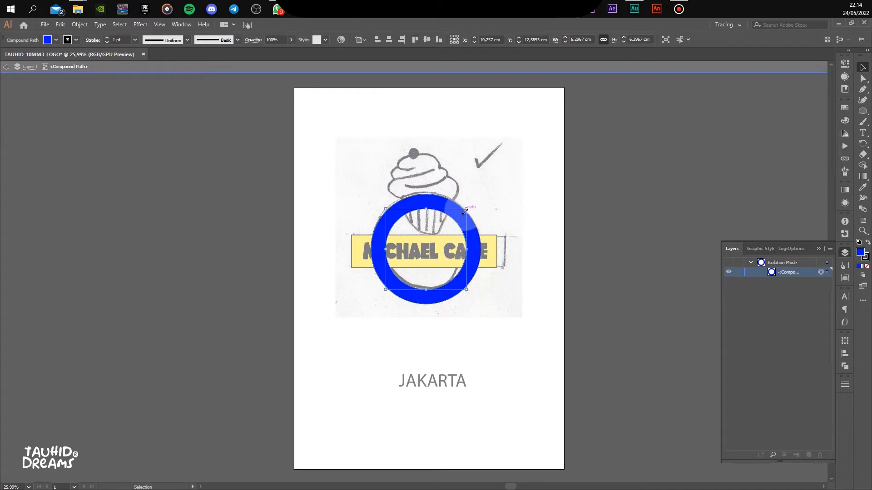
pyautogui.moveTo(466, 210)
pyautogui.mouseDown()
pyautogui.moveTo(411, 204)
pyautogui.moveTo(458, 212)
pyautogui.moveTo(456, 219)
pyautogui.mouseUp()
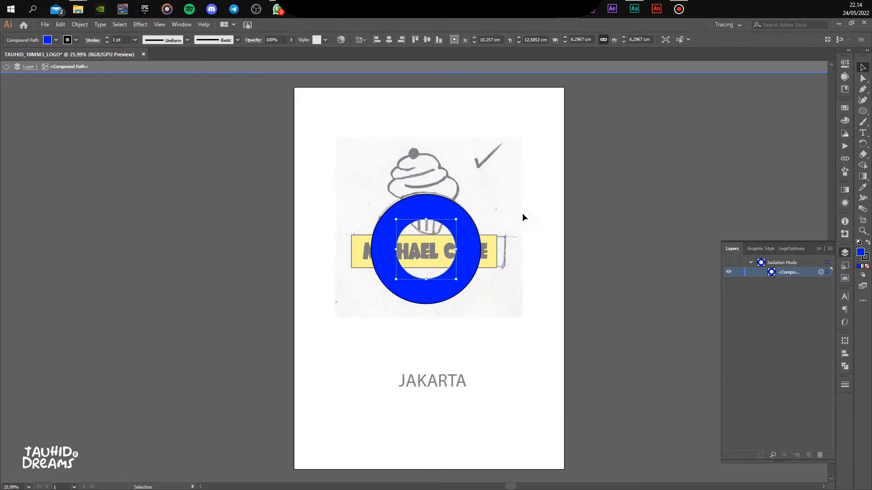
pyautogui.click(574, 194)
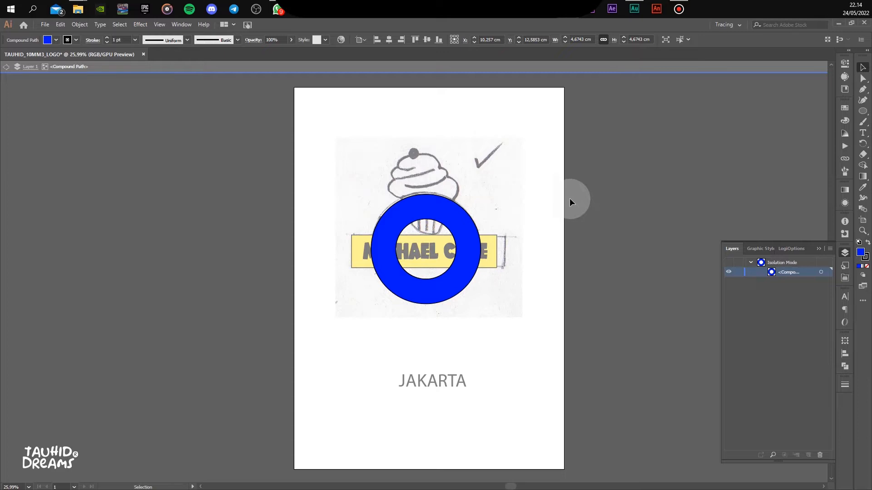
pyautogui.doubleClick(570, 198)
# Set the JAKARTA text in the Shablagoo font and move it up to just below the sketch image
pyautogui.click(427, 386)
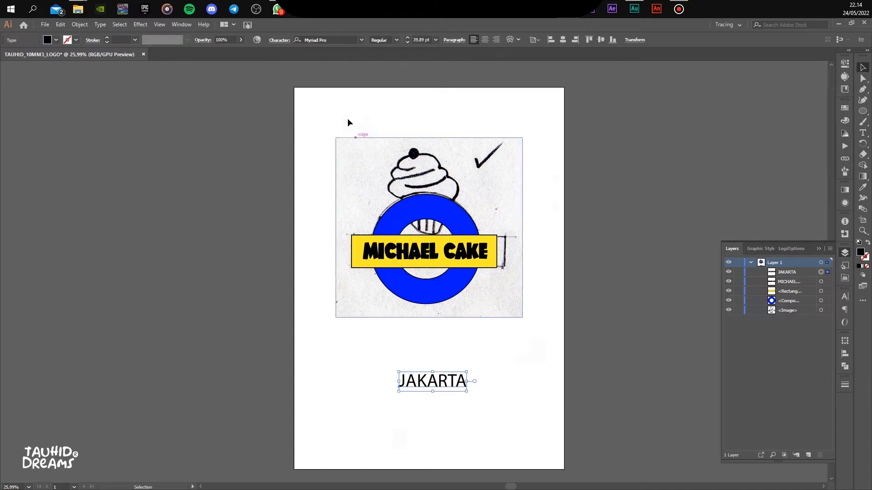
pyautogui.click(361, 39)
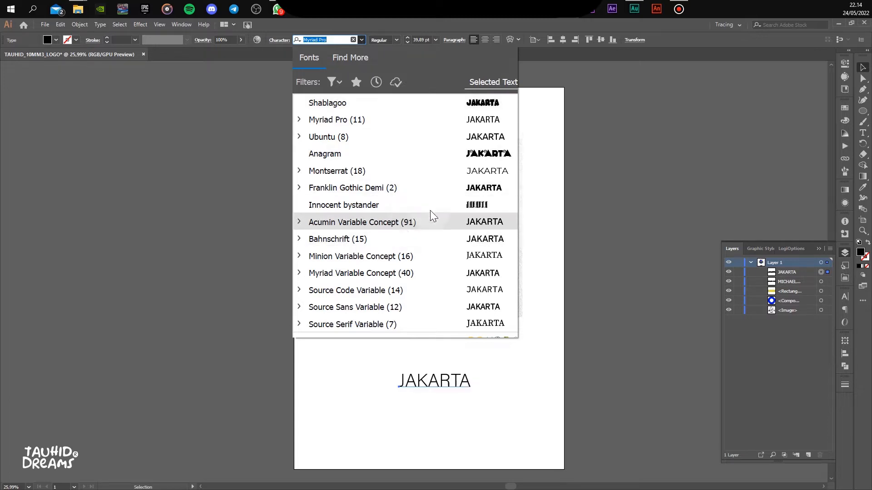
pyautogui.click(440, 104)
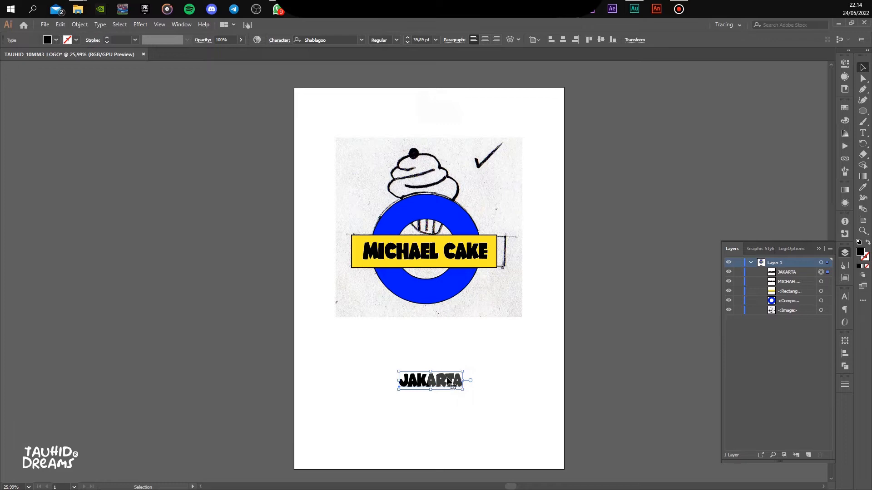
pyautogui.moveTo(448, 381); pyautogui.dragTo(452, 338)
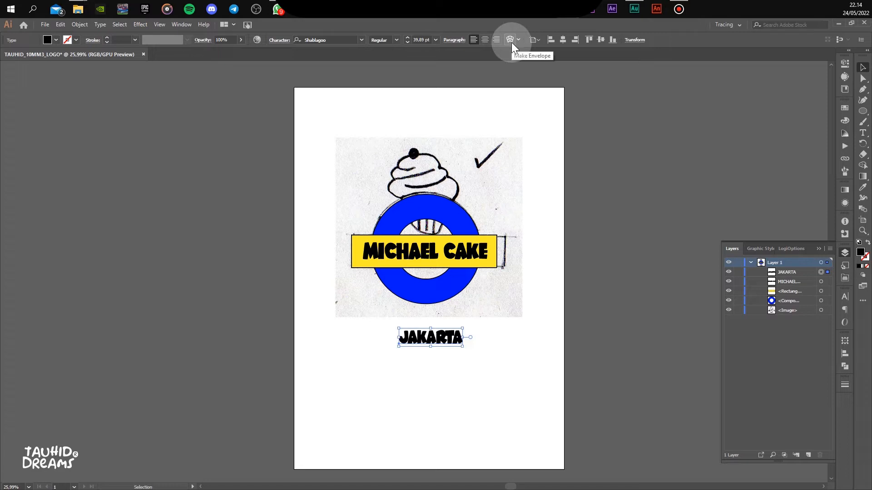
pyautogui.click(541, 134)
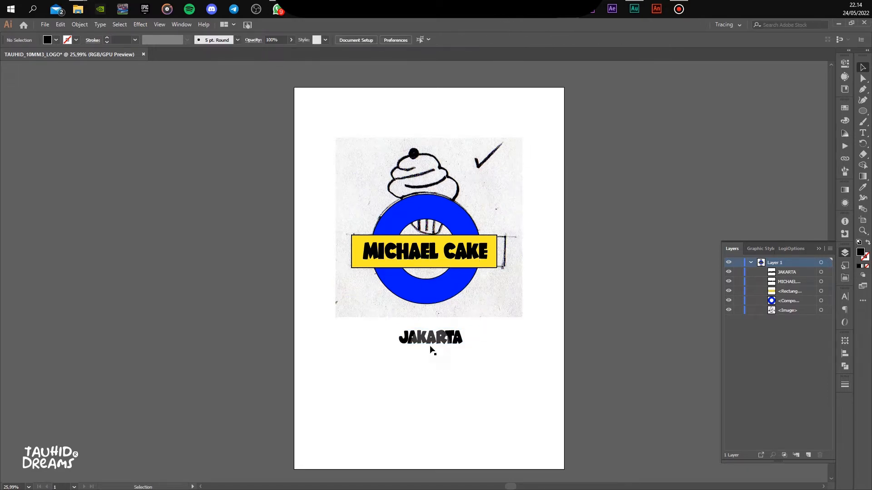
# Warp the JAKARTA text with a horizontal Arc envelope at -64% bend and place it on the lower part of the blue ring
pyautogui.click(440, 340)
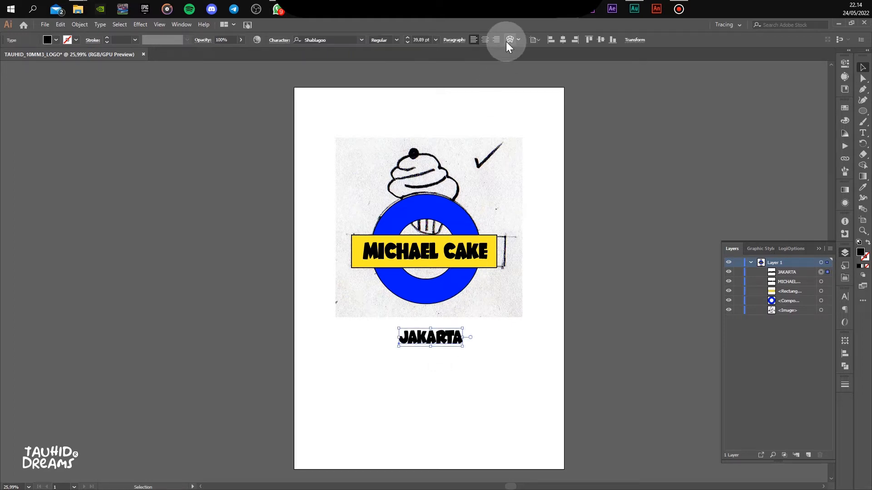
pyautogui.click(509, 39)
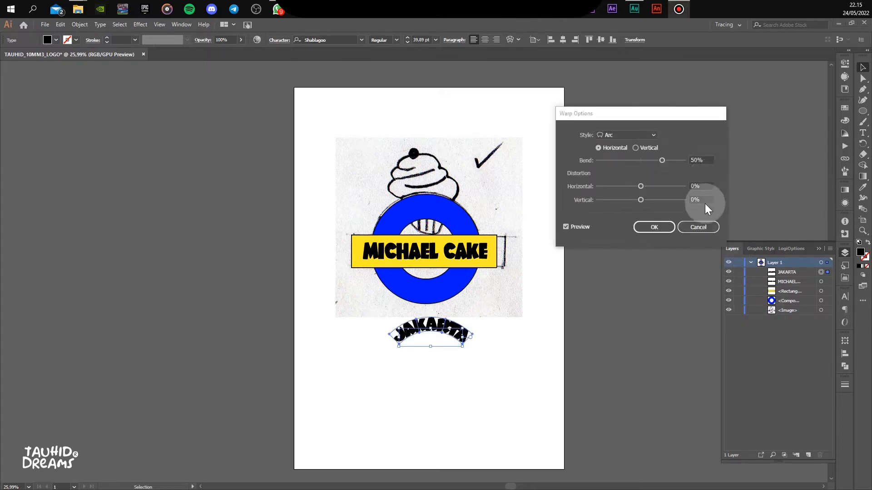
pyautogui.moveTo(664, 159); pyautogui.dragTo(632, 156)
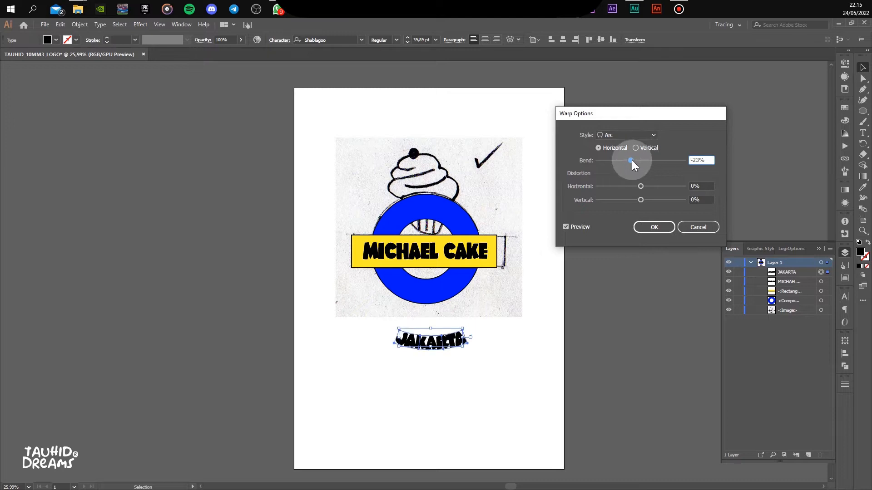
pyautogui.moveTo(623, 158); pyautogui.dragTo(613, 158)
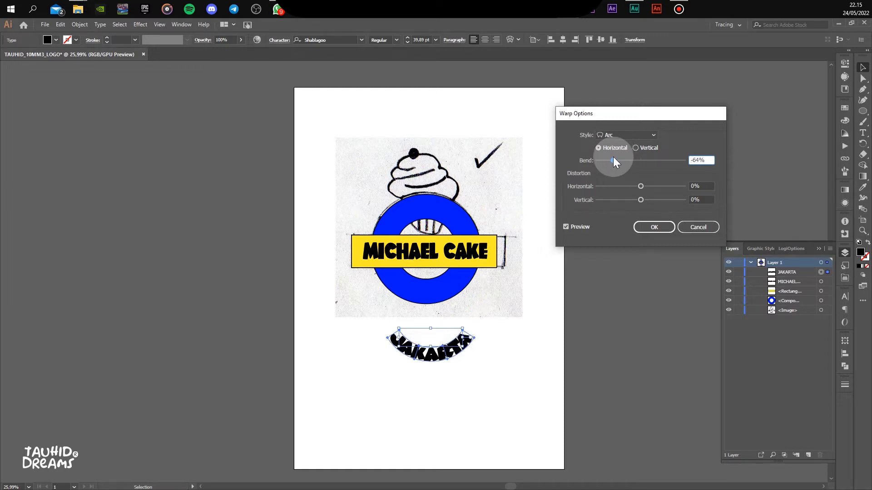
pyautogui.click(664, 228)
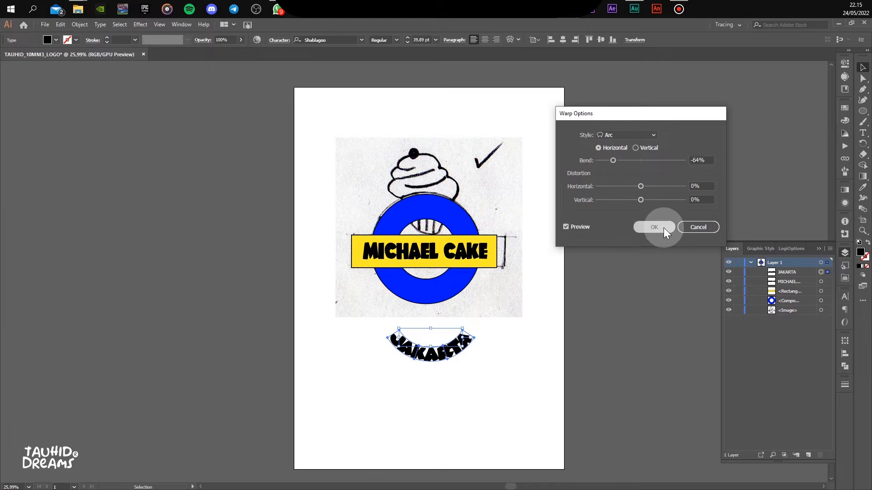
pyautogui.moveTo(431, 352); pyautogui.dragTo(427, 290)
pyautogui.click(491, 372)
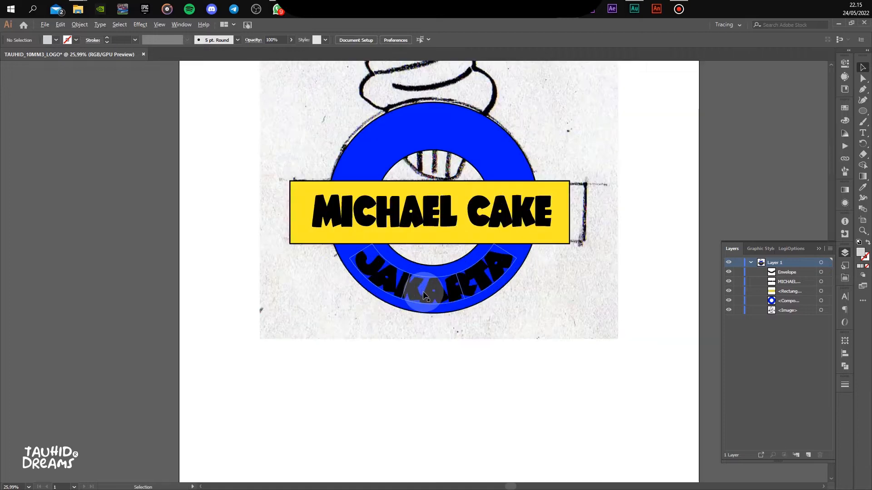
# Expand the warped JAKARTA envelope into editable shapes
pyautogui.scroll(2, 423, 297)
pyautogui.click(431, 297)
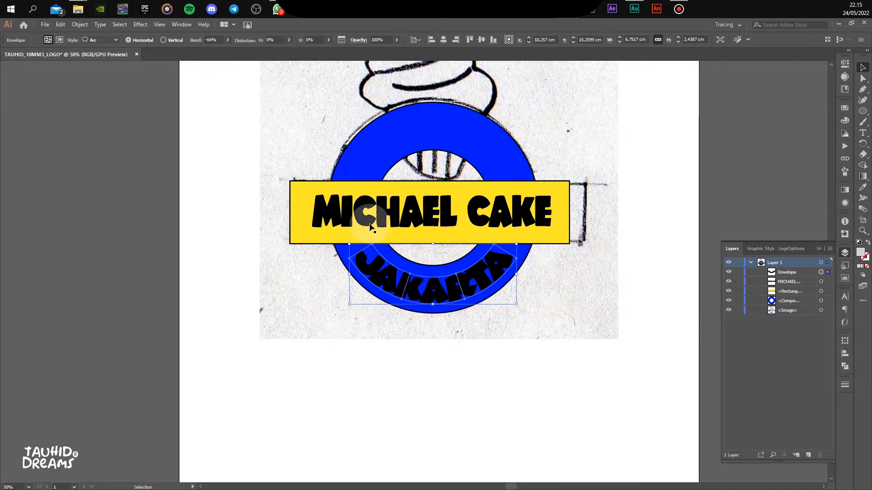
pyautogui.click(81, 25)
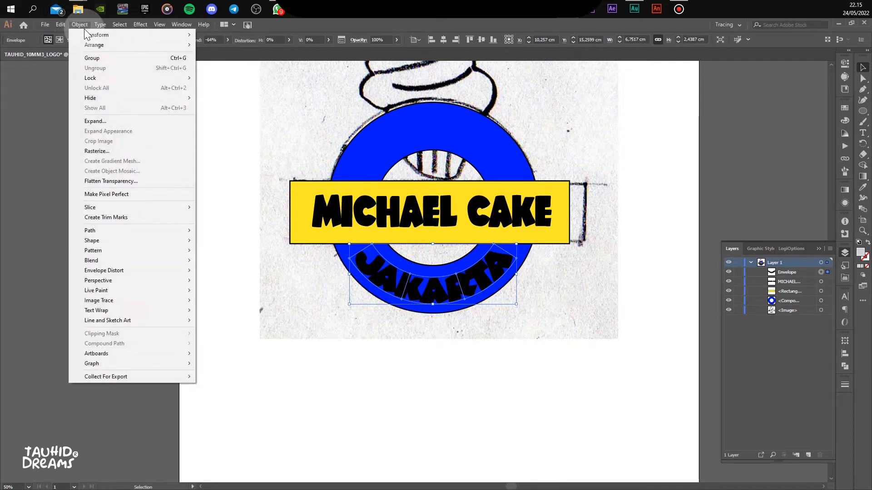
pyautogui.click(105, 118)
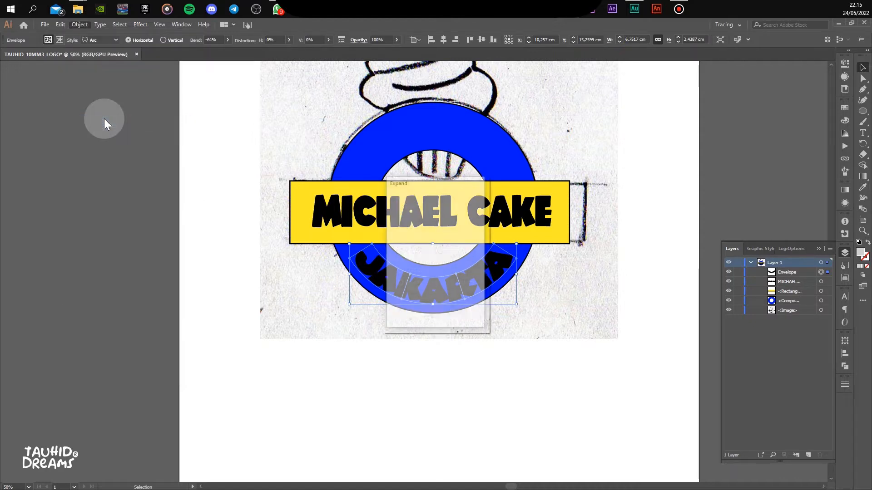
pyautogui.click(401, 312)
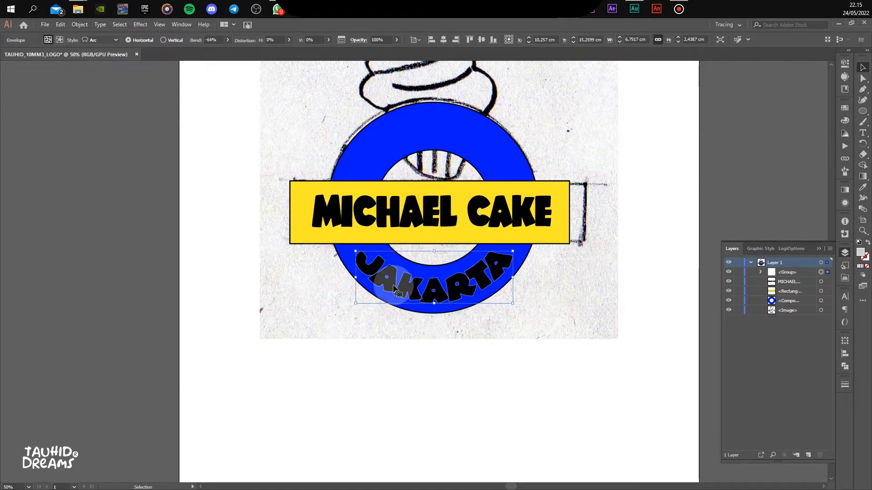
# Fill the curved JAKARTA lettering with white (FFFFFF)
pyautogui.doubleClick(859, 255)
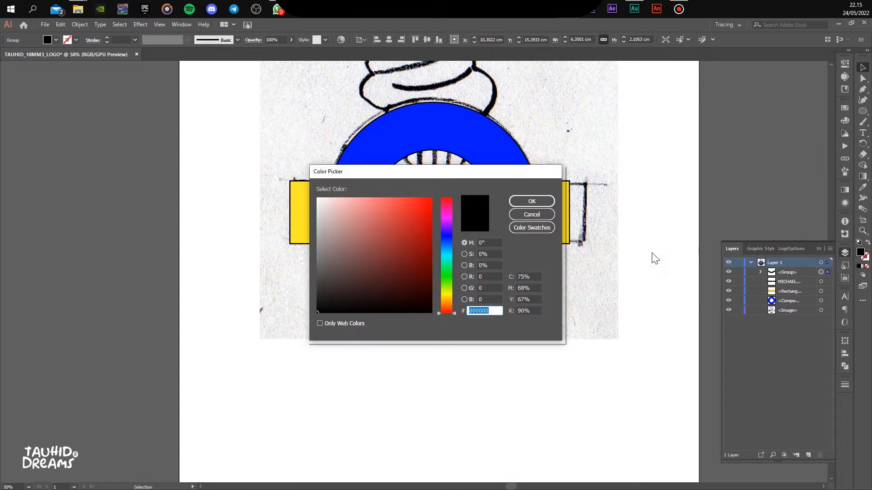
pyautogui.click(523, 217)
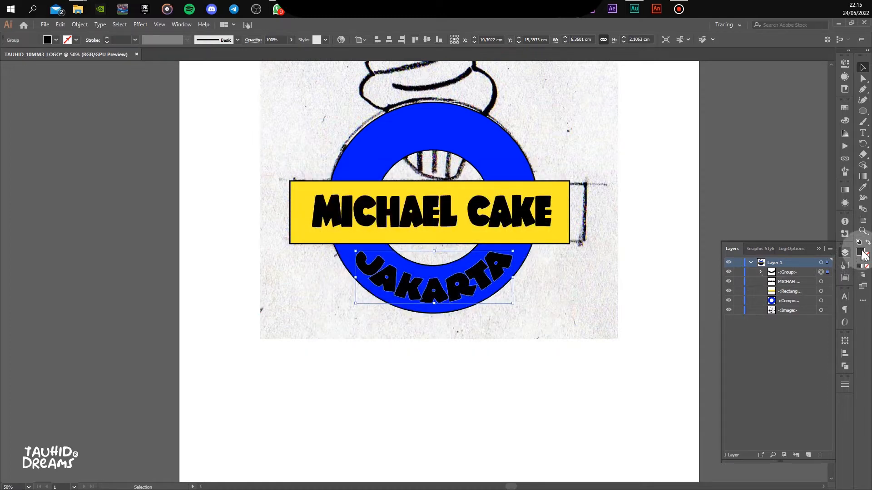
pyautogui.doubleClick(860, 252)
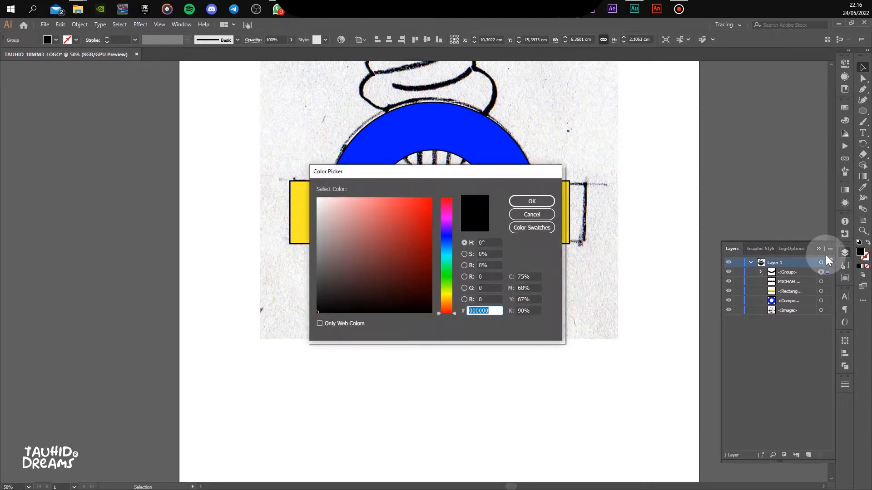
pyautogui.moveTo(488, 174); pyautogui.dragTo(720, 102)
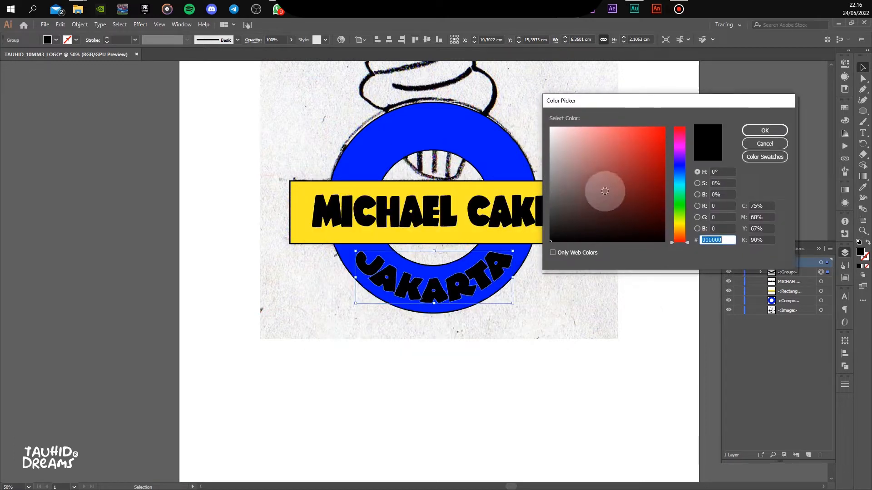
pyautogui.moveTo(599, 183)
pyautogui.mouseDown()
pyautogui.moveTo(543, 119)
pyautogui.moveTo(537, 126)
pyautogui.mouseUp()
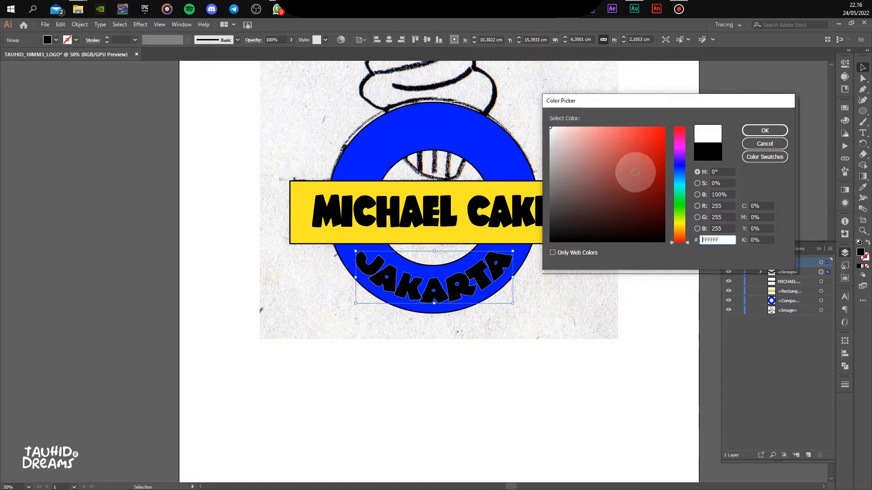
pyautogui.click(761, 129)
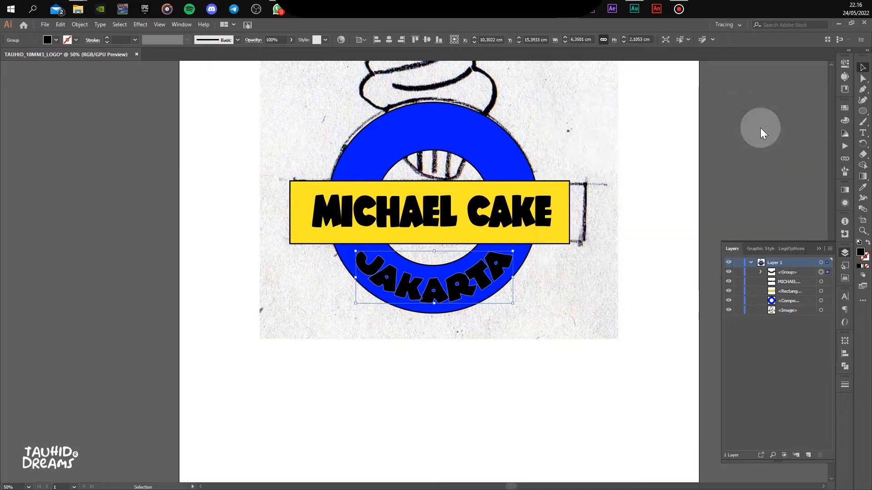
pyautogui.click(521, 375)
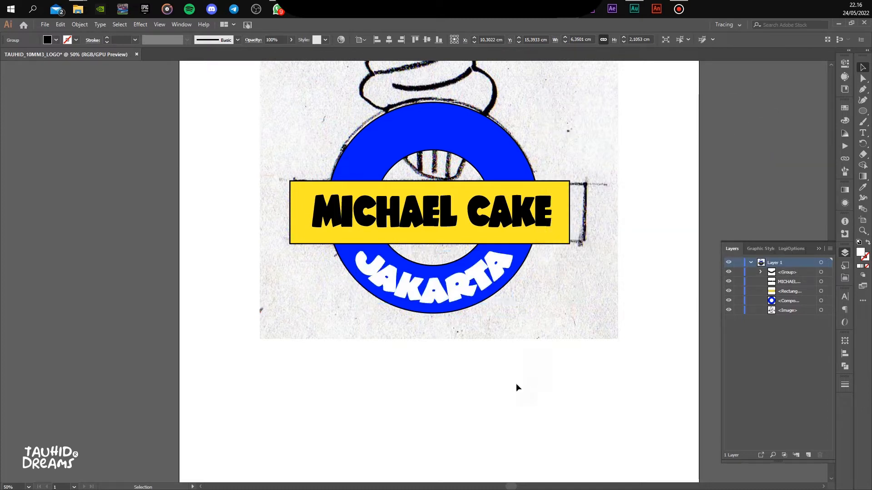
# Try an orange fill on the MICHAEL CAKE text
pyautogui.click(515, 218)
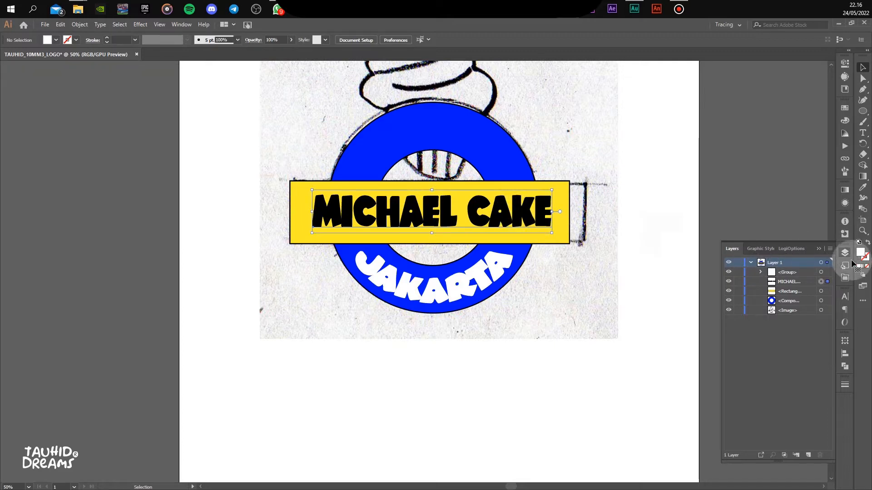
pyautogui.doubleClick(861, 254)
pyautogui.click(676, 233)
pyautogui.moveTo(676, 232); pyautogui.dragTo(677, 230)
pyautogui.click(648, 152)
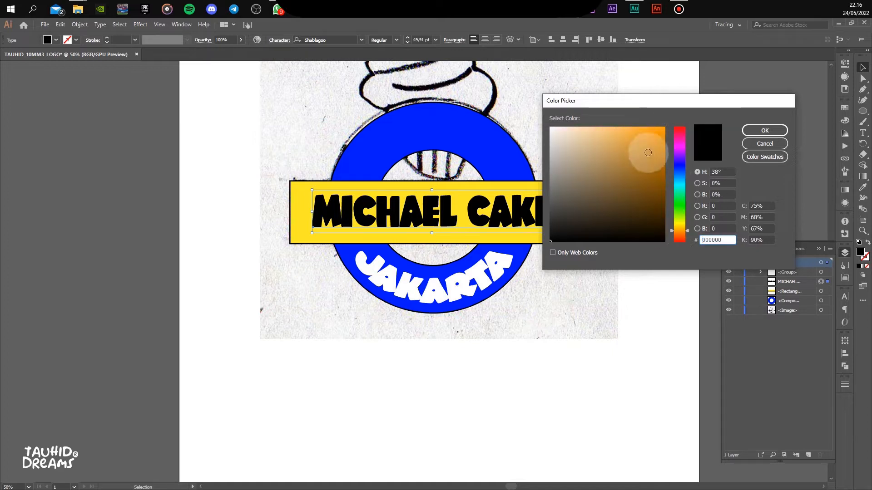
pyautogui.click(750, 132)
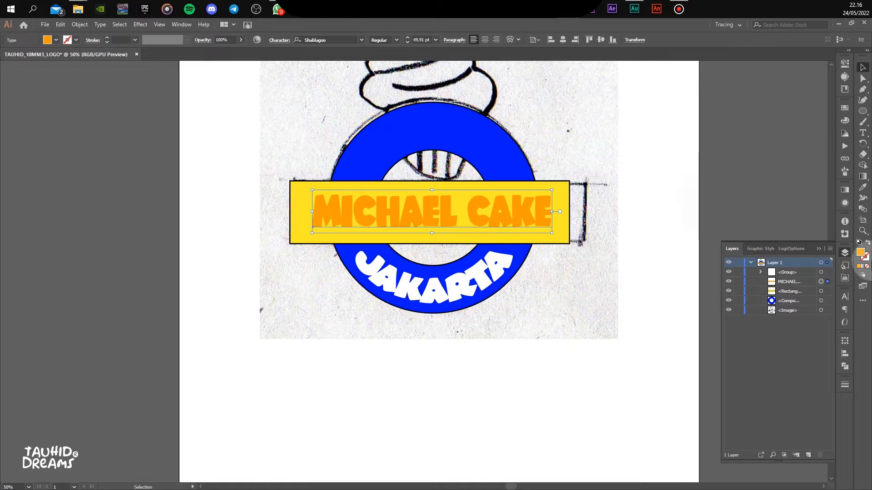
# Return the MICHAEL CAKE text's fill to black (000000) and deselect it
pyautogui.doubleClick(861, 255)
pyautogui.click(606, 227)
pyautogui.moveTo(606, 227); pyautogui.dragTo(545, 247)
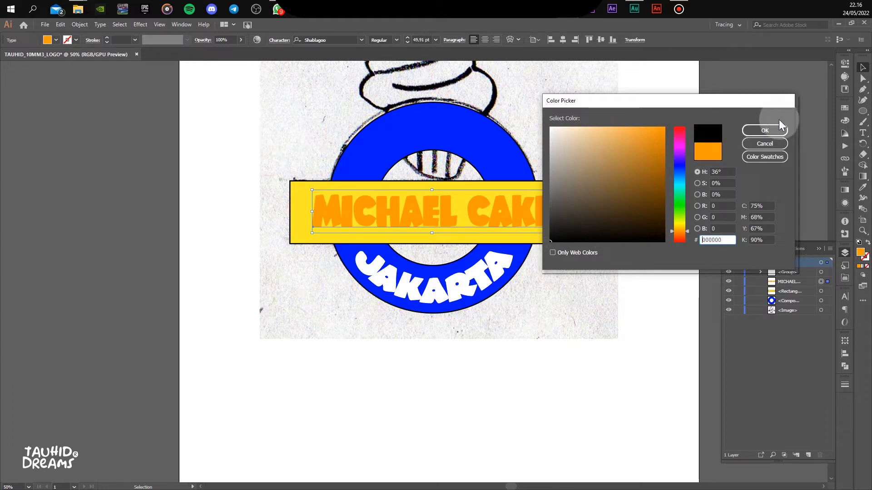
pyautogui.click(770, 128)
pyautogui.click(729, 148)
# Remove the black stroke from the yellow banner rectangle behind MICHAEL CAKE
pyautogui.moveTo(652, 291)
pyautogui.mouseDown()
pyautogui.moveTo(635, 275)
pyautogui.moveTo(640, 286)
pyautogui.mouseUp()
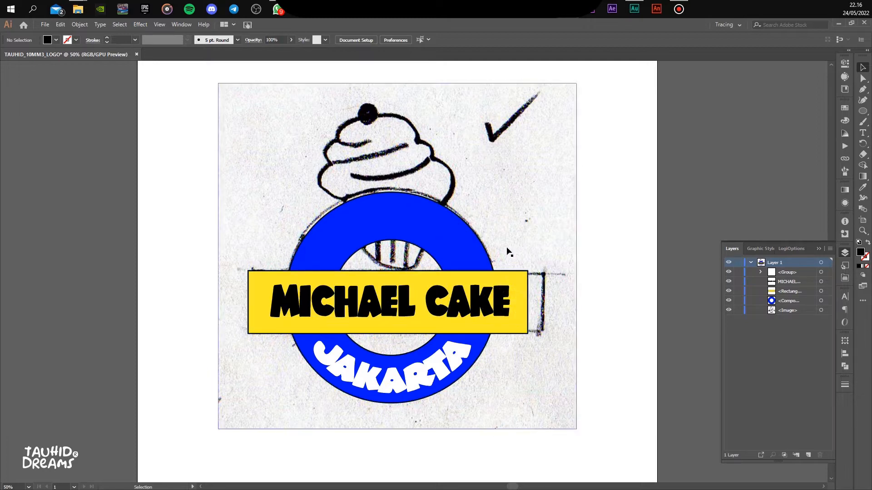
pyautogui.click(506, 274)
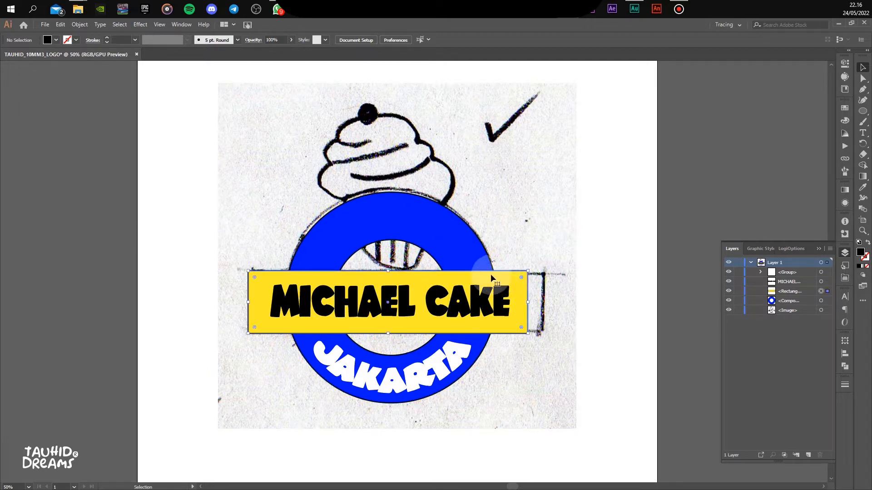
pyautogui.moveTo(490, 269); pyautogui.dragTo(599, 209)
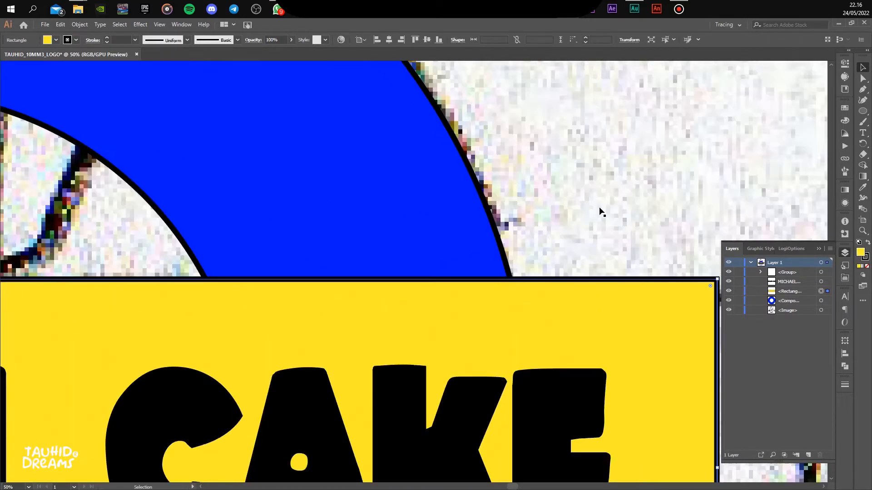
pyautogui.click(513, 290)
pyautogui.scroll(-4, 513, 289)
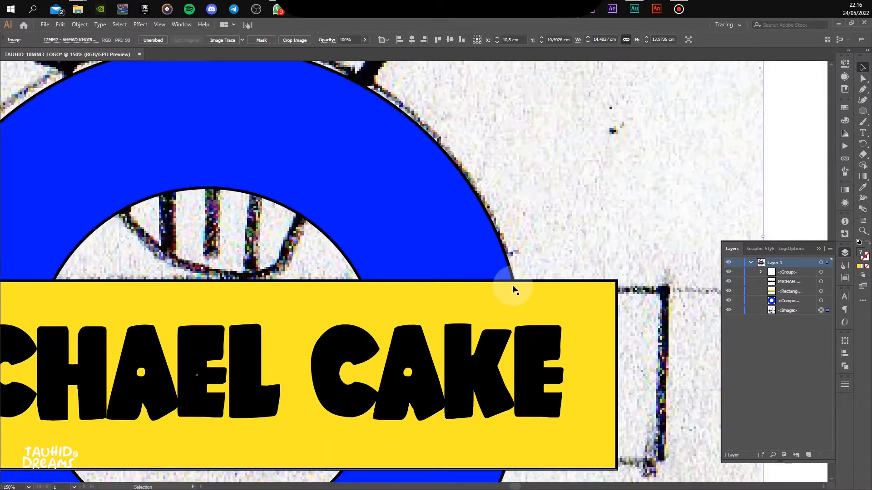
pyautogui.moveTo(513, 290); pyautogui.dragTo(484, 287)
pyautogui.click(512, 292)
pyautogui.click(509, 290)
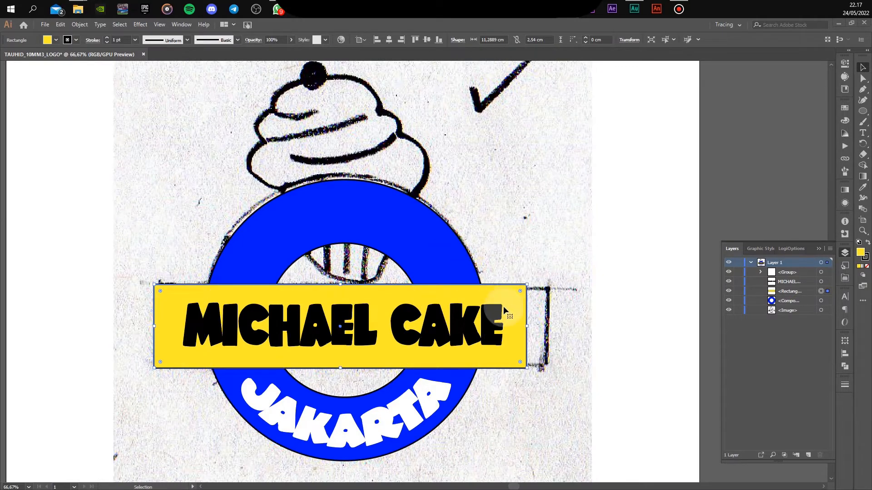
pyautogui.click(865, 258)
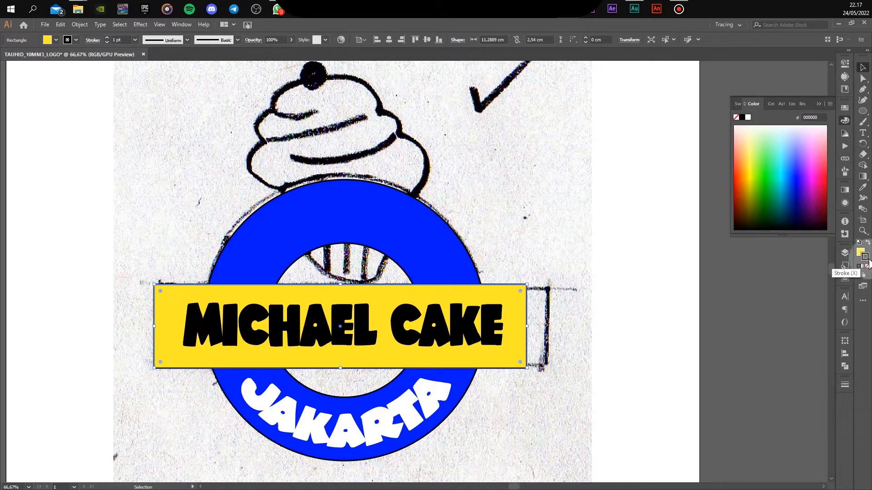
pyautogui.click(736, 117)
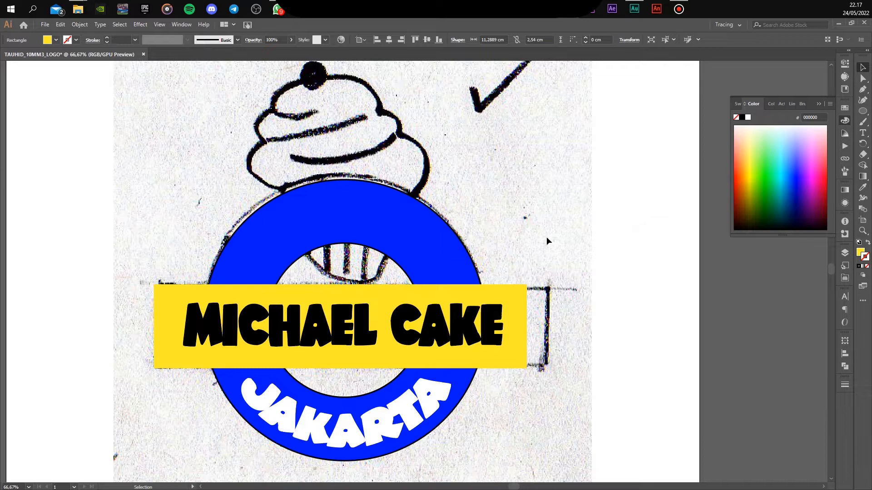
# Remove the black stroke from the blue ring and deselect it
pyautogui.click(452, 241)
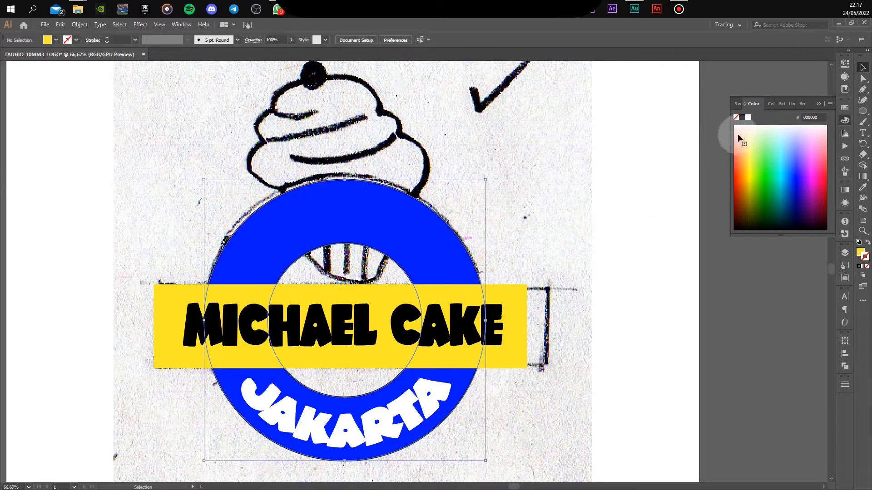
pyautogui.click(736, 117)
pyautogui.click(664, 176)
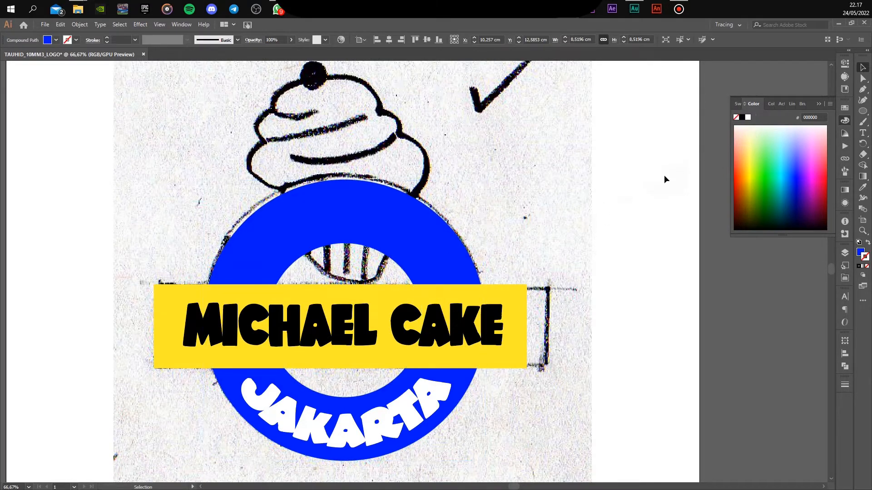
# Move the blue ring, yellow banner and lettering together below the sketch image, leaving the sketch in place
pyautogui.scroll(-1, 630, 213)
pyautogui.moveTo(529, 249); pyautogui.dragTo(502, 251)
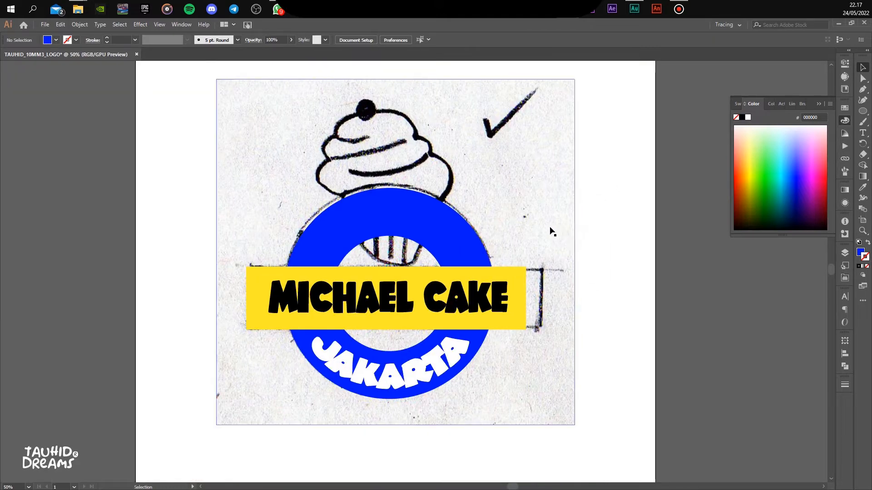
pyautogui.scroll(-2, 548, 242)
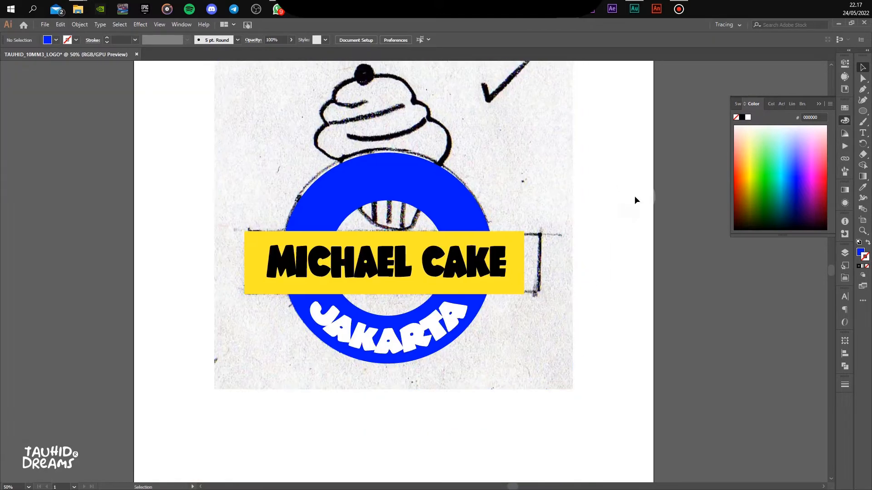
pyautogui.scroll(-1, 620, 197)
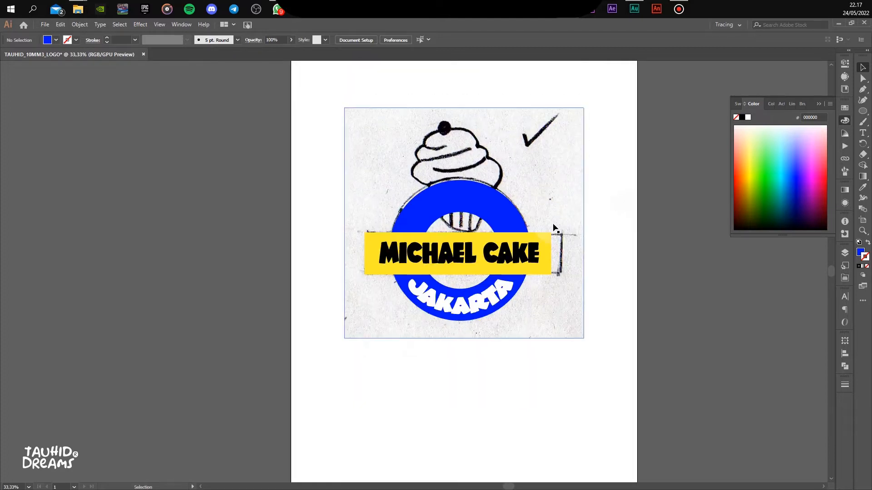
pyautogui.moveTo(642, 184); pyautogui.dragTo(348, 337)
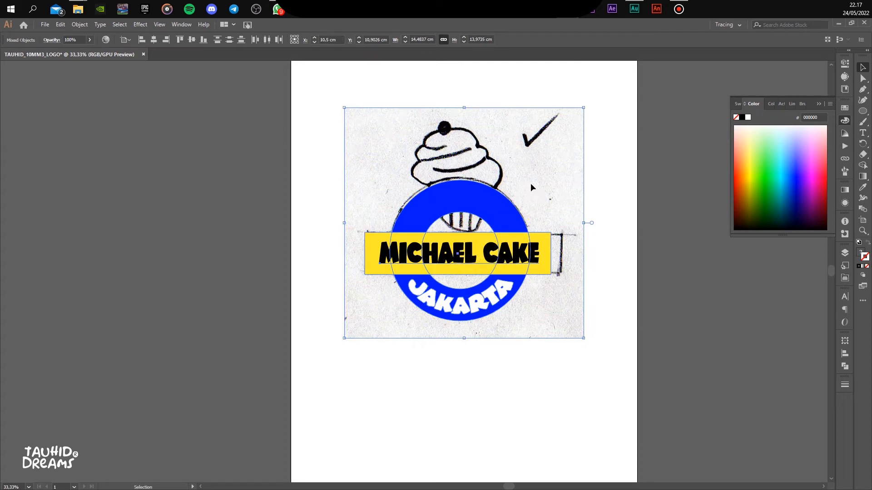
pyautogui.click(511, 208)
pyautogui.moveTo(511, 208); pyautogui.dragTo(506, 382)
pyautogui.click(573, 334)
pyautogui.moveTo(581, 330); pyautogui.dragTo(572, 322)
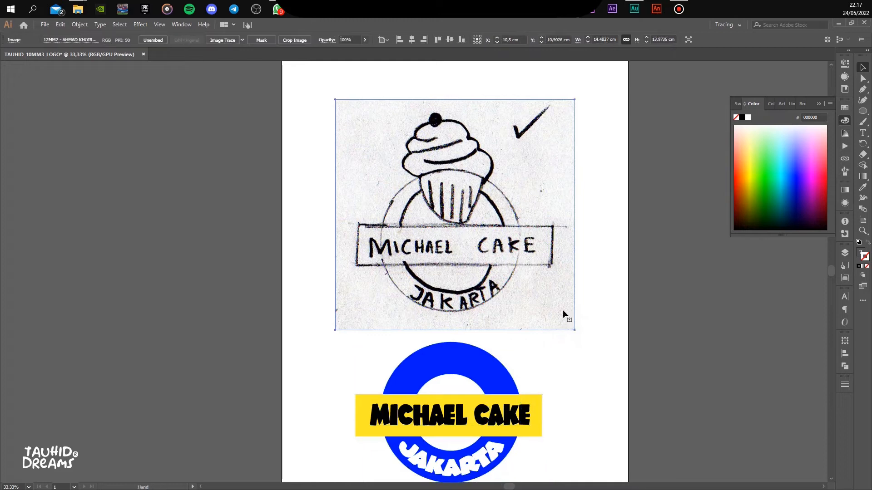
# Trace the curved top edge of the sketched cupcake wrapper with the Pen tool, ending in a corner point at its right end
pyautogui.moveTo(485, 219); pyautogui.dragTo(480, 287)
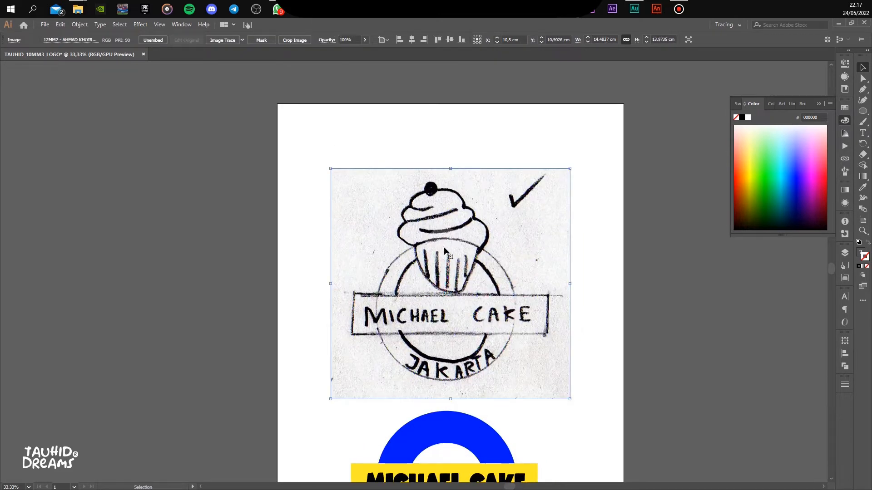
pyautogui.scroll(1, 444, 247)
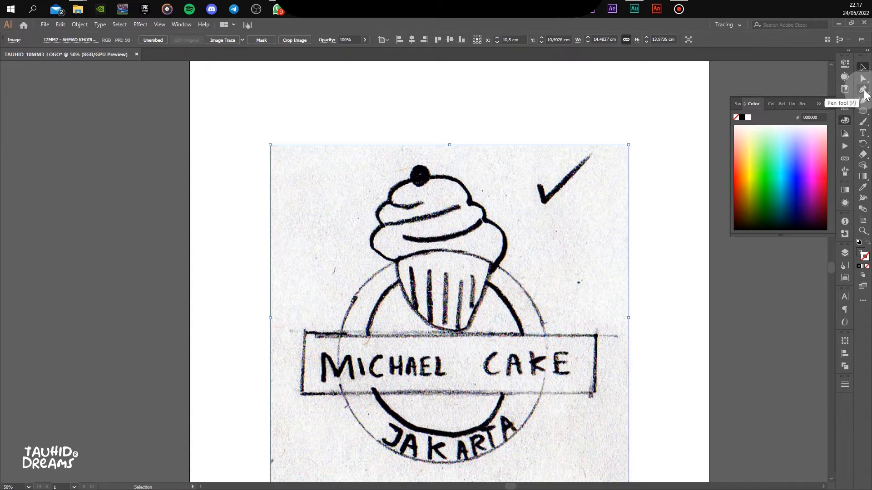
pyautogui.click(863, 90)
pyautogui.scroll(1, 439, 275)
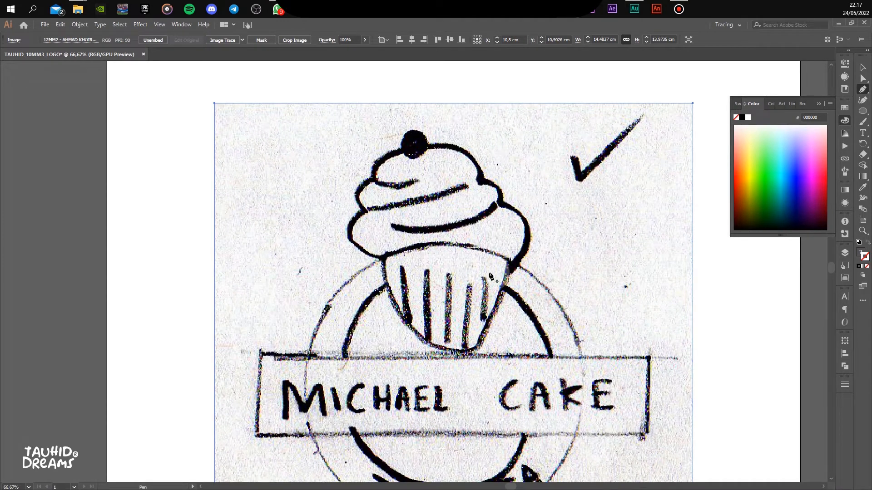
pyautogui.moveTo(495, 272); pyautogui.dragTo(462, 264)
pyautogui.click(347, 249)
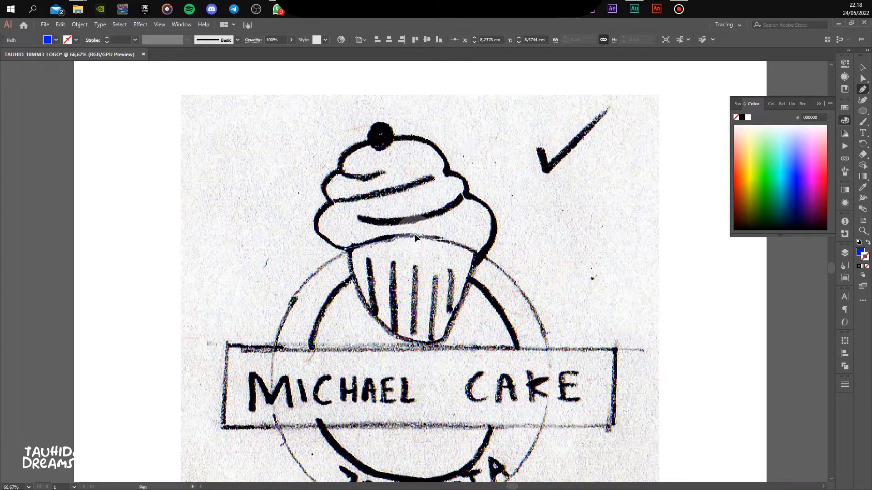
pyautogui.moveTo(415, 234); pyautogui.dragTo(463, 236)
pyautogui.moveTo(463, 235); pyautogui.dragTo(463, 236)
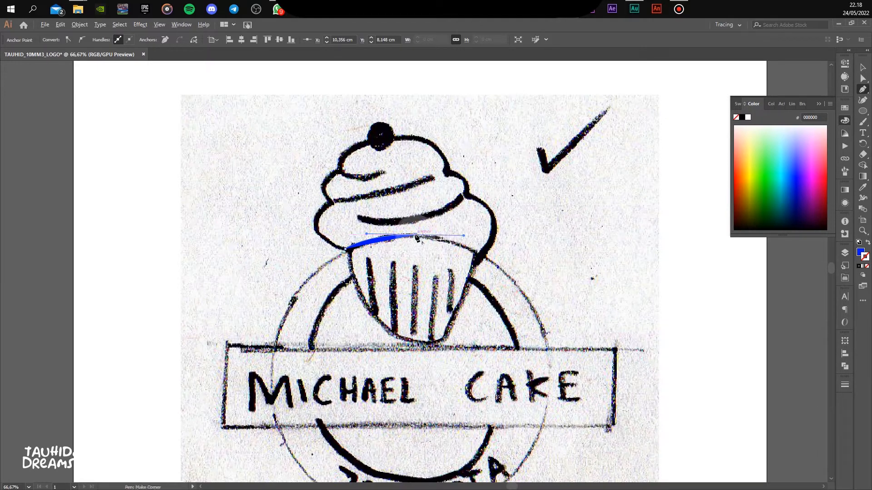
pyautogui.click(477, 256)
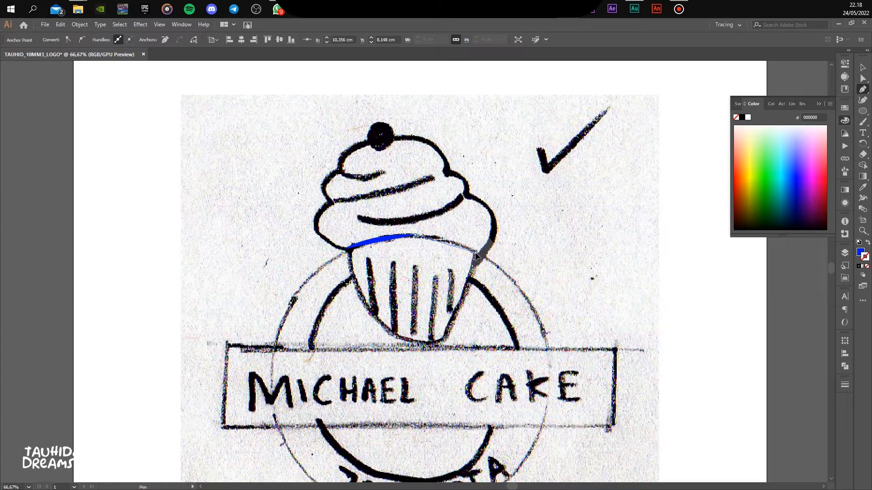
pyautogui.moveTo(481, 263); pyautogui.dragTo(495, 269)
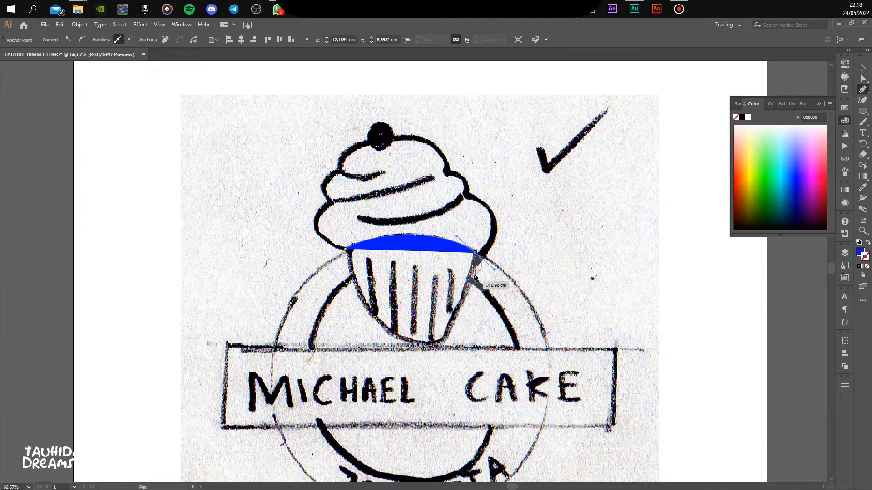
pyautogui.press('alt')
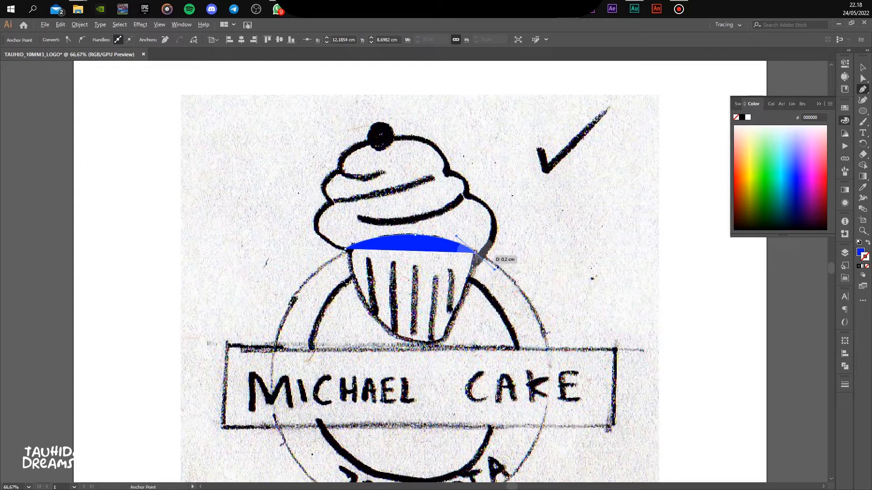
pyautogui.keyDown('alt'); pyautogui.click(478, 256); pyautogui.keyUp('alt')
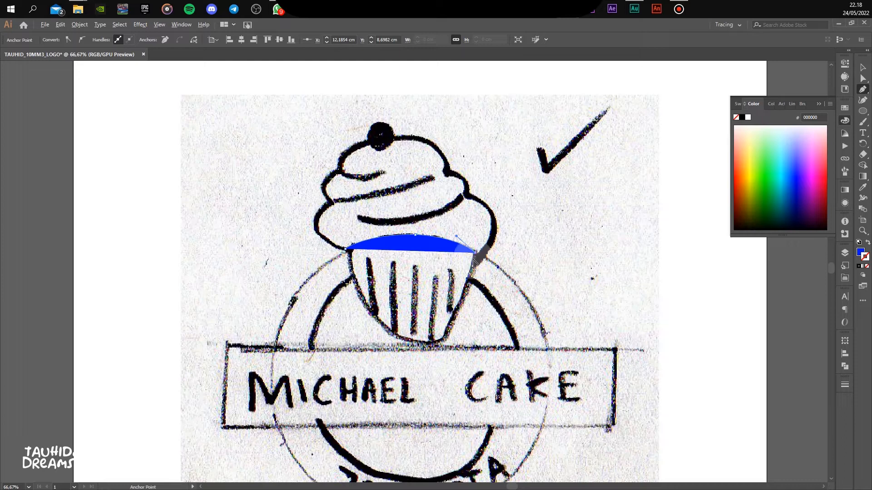
# Trace the wrapper's right side, curved bottom and left side, closing the path at its starting point
pyautogui.click(449, 340)
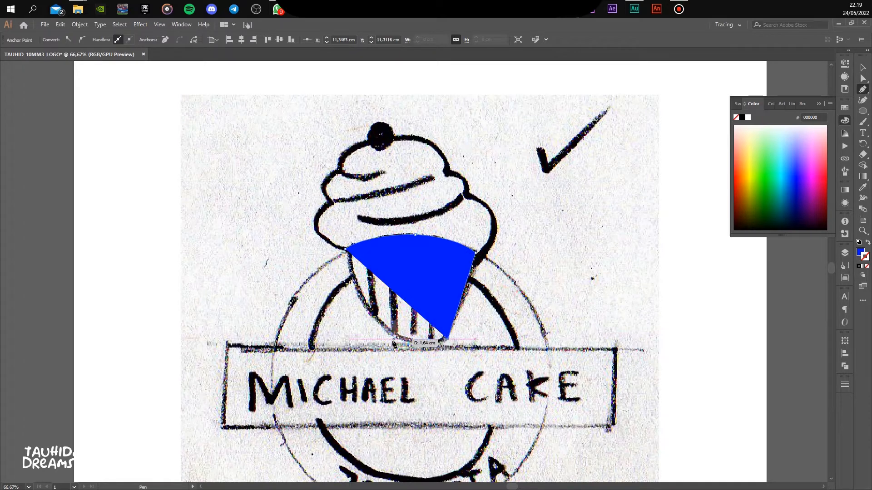
pyautogui.moveTo(384, 340); pyautogui.dragTo(363, 331)
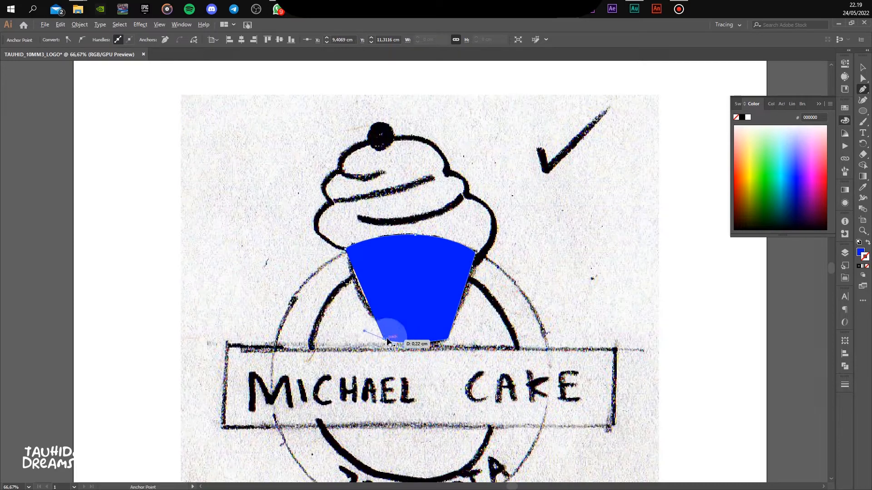
pyautogui.click(383, 341)
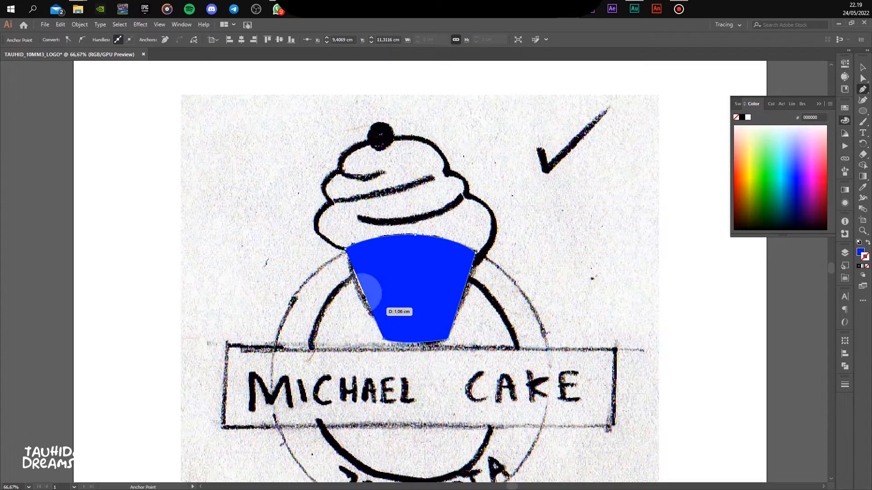
pyautogui.click(348, 251)
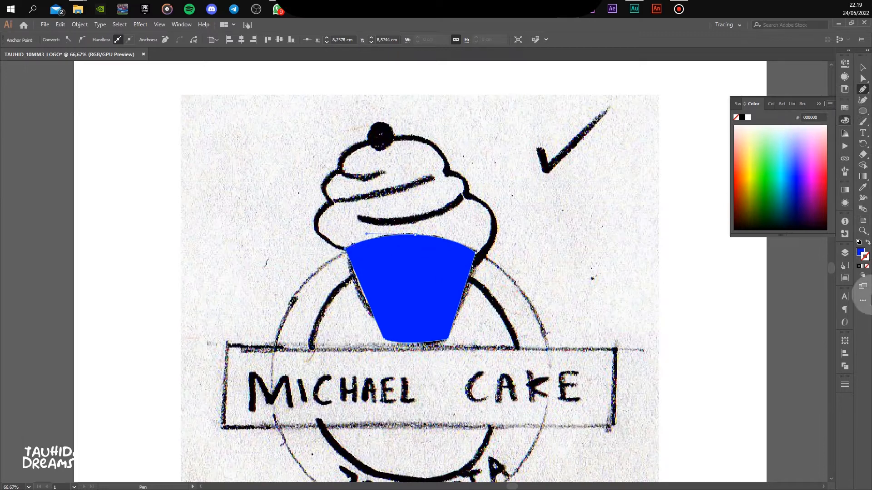
# Give the cupcake wrapper shape a black stroke and no fill
pyautogui.click(860, 266)
pyautogui.click(860, 252)
pyautogui.click(866, 266)
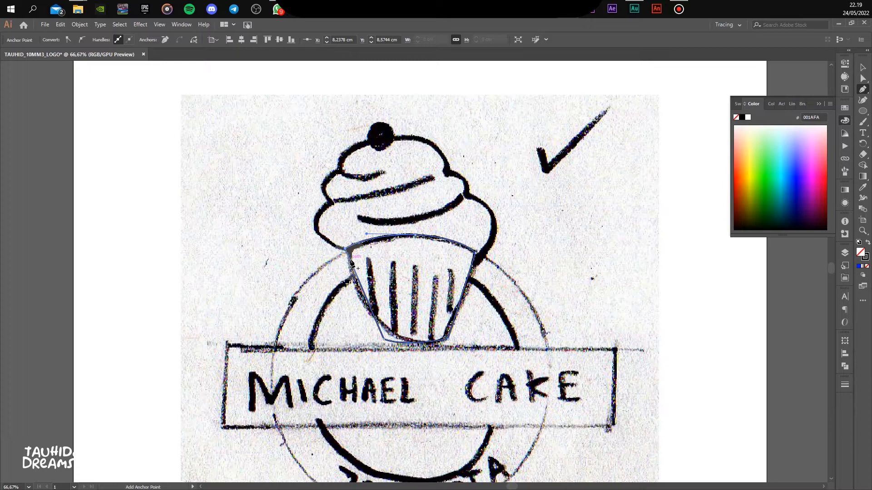
pyautogui.click(803, 86)
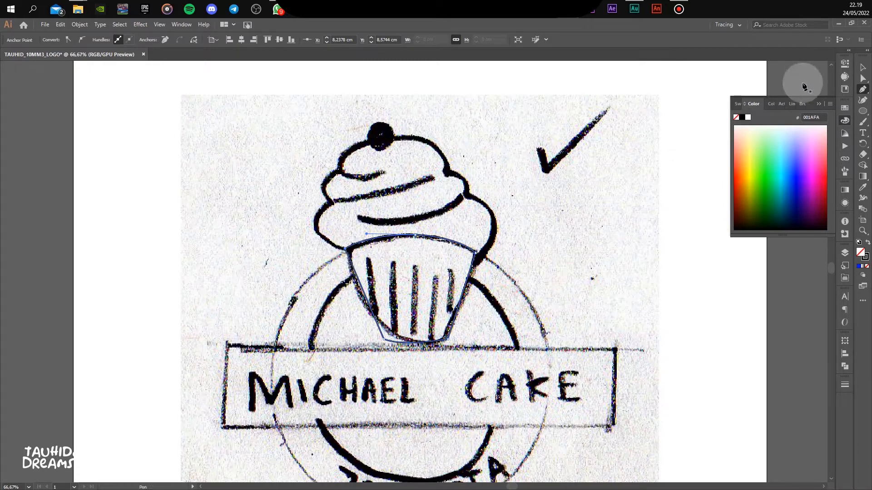
# Shift the wrapper's upper-left and lower-left anchor points slightly outward with the Direct Selection tool to even out its shape
pyautogui.click(865, 79)
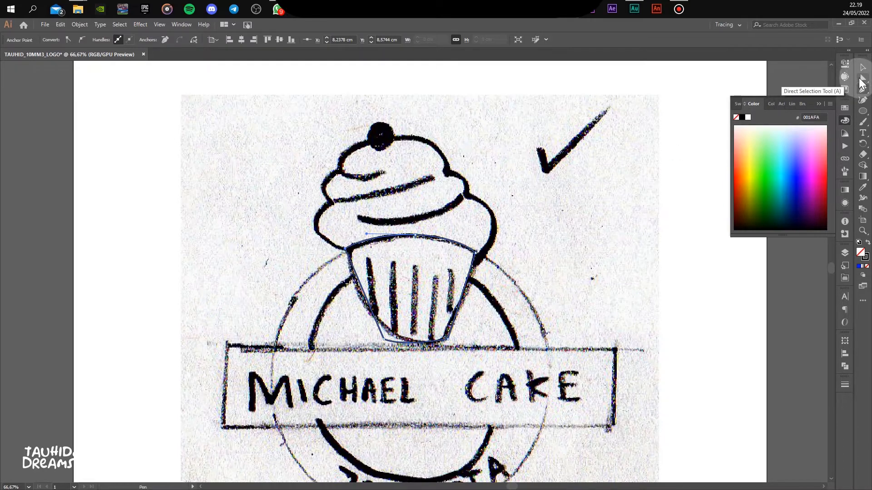
pyautogui.click(862, 79)
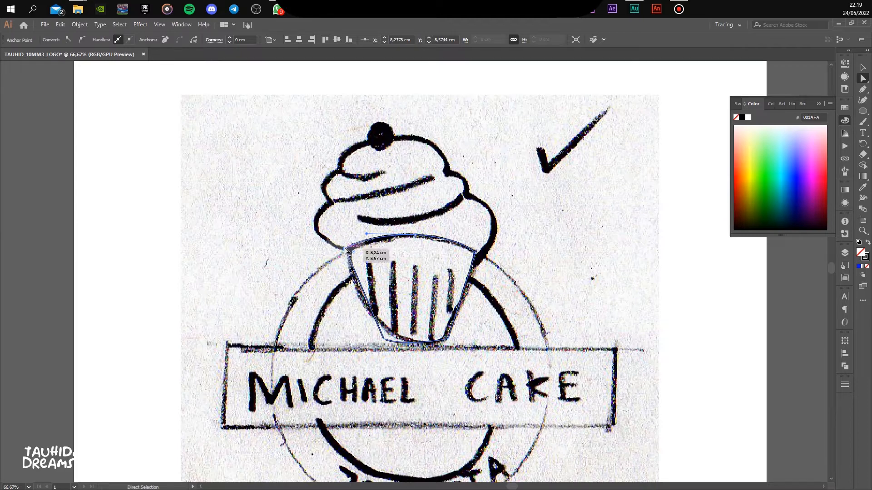
pyautogui.moveTo(344, 249); pyautogui.dragTo(343, 253)
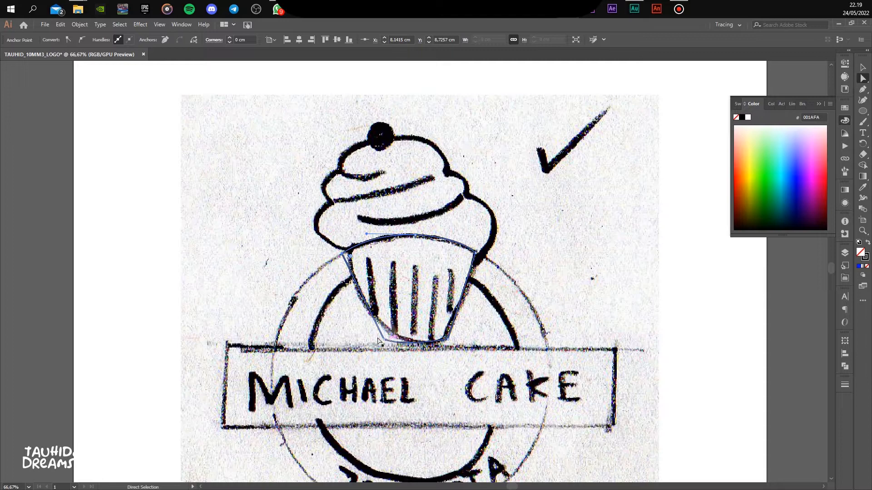
pyautogui.moveTo(385, 339); pyautogui.dragTo(378, 336)
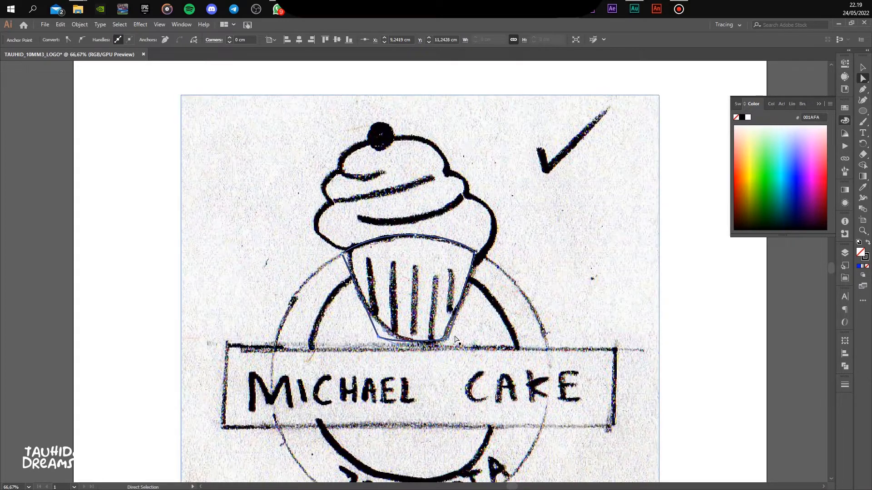
pyautogui.click(379, 338)
pyautogui.moveTo(379, 336); pyautogui.dragTo(378, 337)
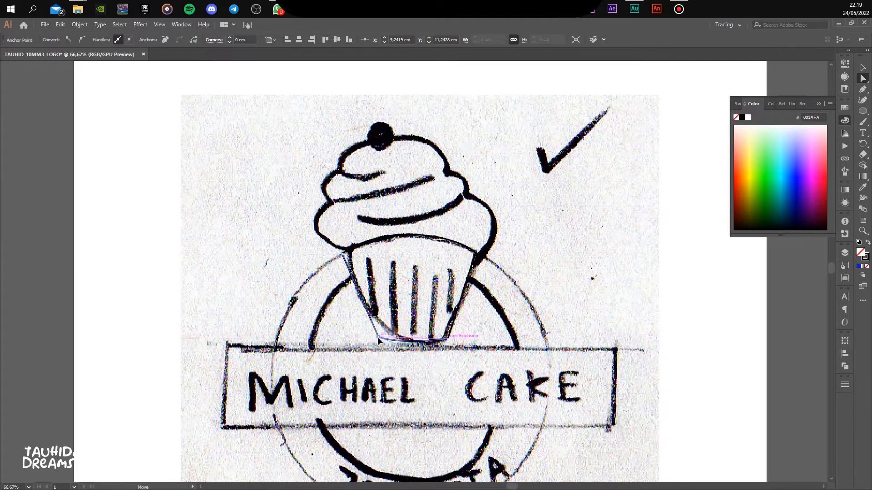
pyautogui.moveTo(377, 337); pyautogui.dragTo(378, 339)
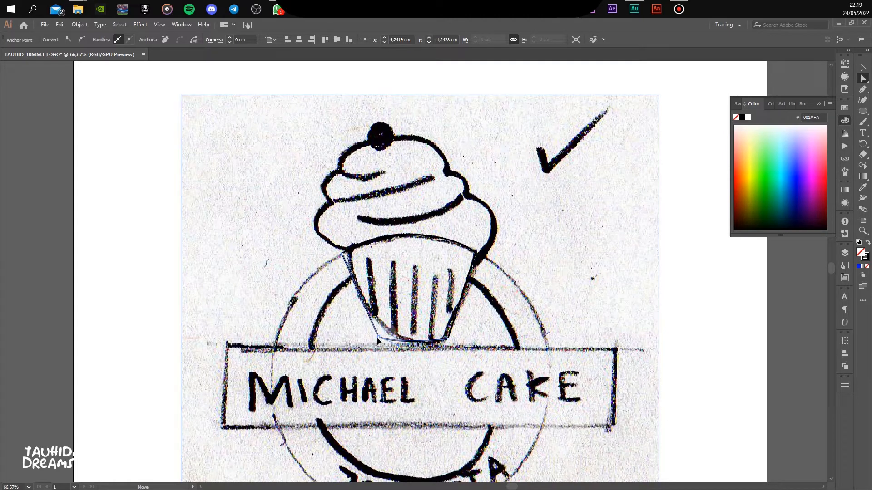
# Trace the left side of the frosting with the Pen tool, from the wrapper's upper-left corner up through the two lower swirls
pyautogui.click(863, 89)
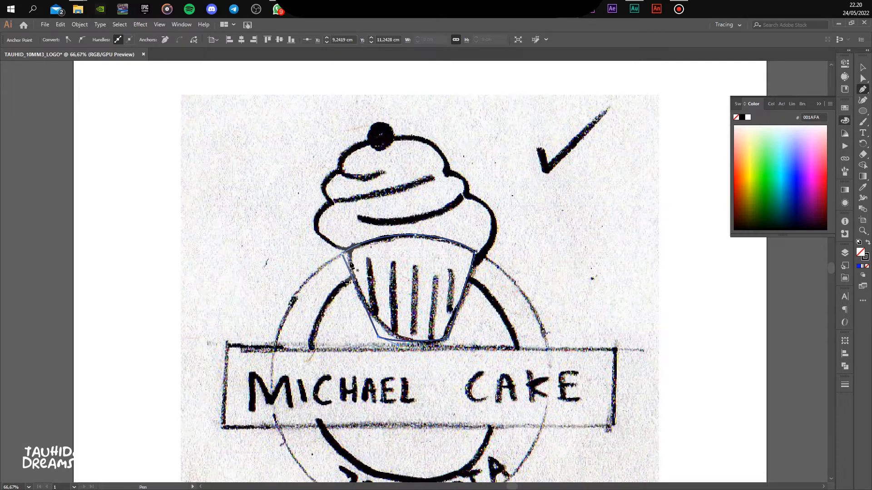
pyautogui.keyDown('alt'); pyautogui.scroll(2, 356, 262); pyautogui.keyUp('alt')
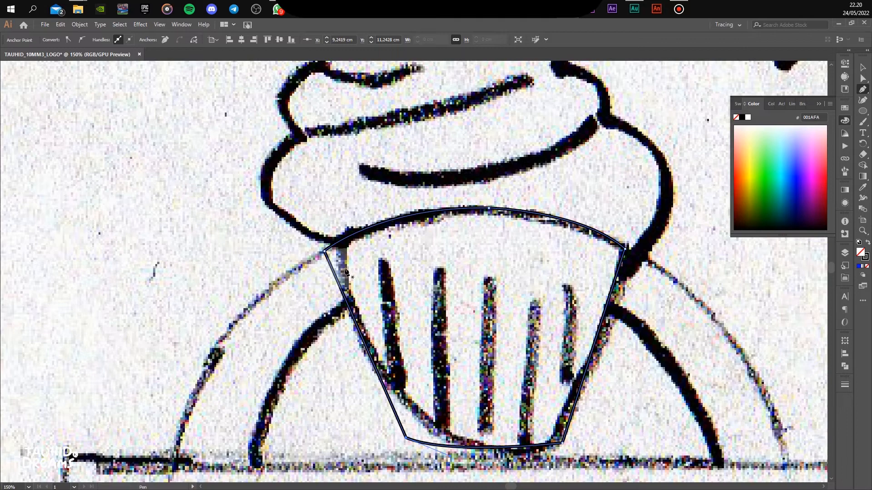
pyautogui.keyDown('alt'); pyautogui.scroll(-3, 346, 272); pyautogui.keyUp('alt')
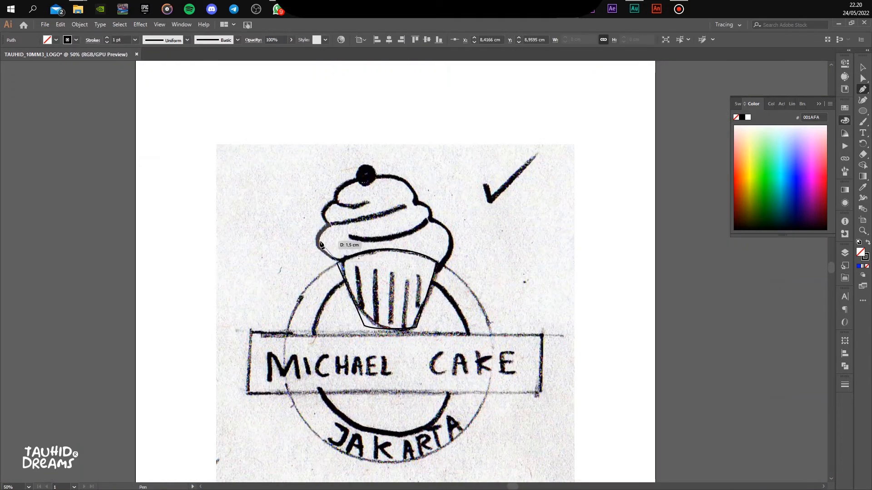
pyautogui.moveTo(324, 219); pyautogui.dragTo(328, 219)
pyautogui.click(316, 237)
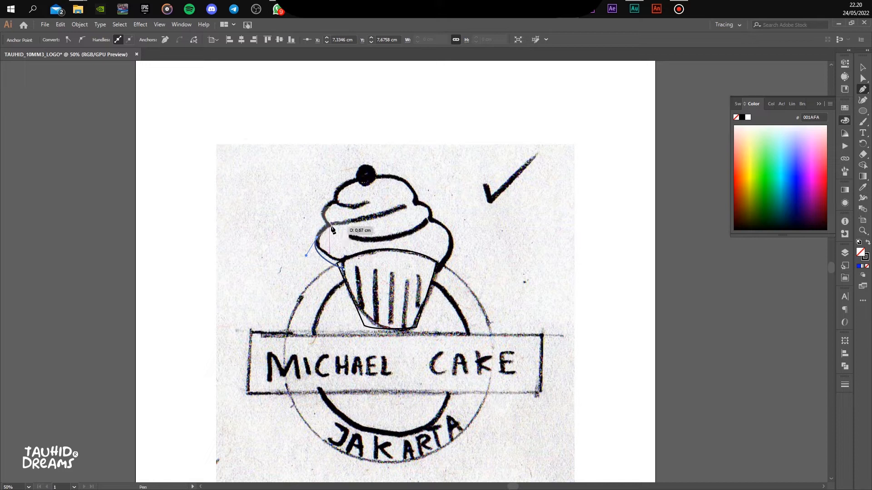
pyautogui.click(330, 226)
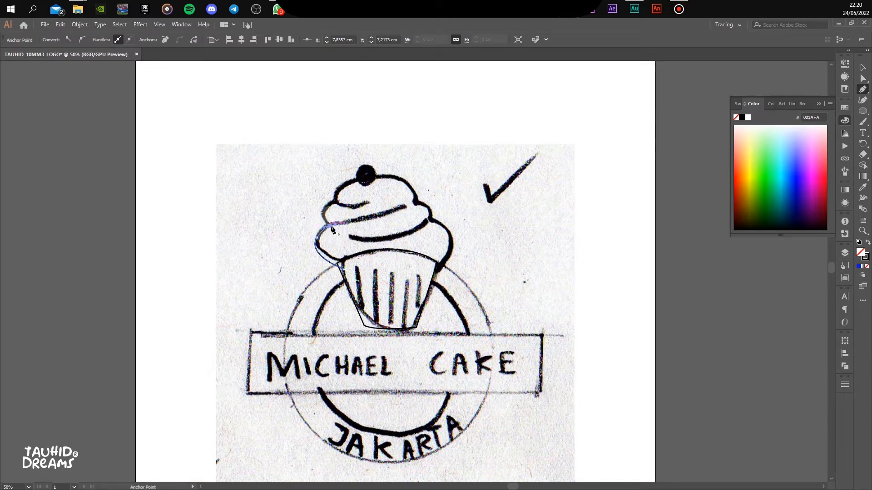
pyautogui.moveTo(331, 226); pyautogui.dragTo(361, 196)
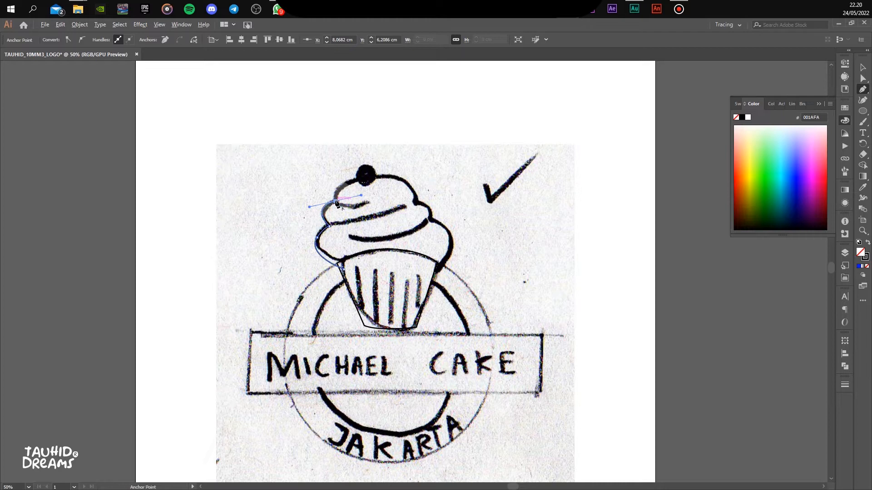
pyautogui.click(336, 203)
# Trace the frosting's rounded top and right-hand swirls with the Pen tool, then close the outline across the wrapper's upper part
pyautogui.moveTo(372, 174); pyautogui.dragTo(411, 175)
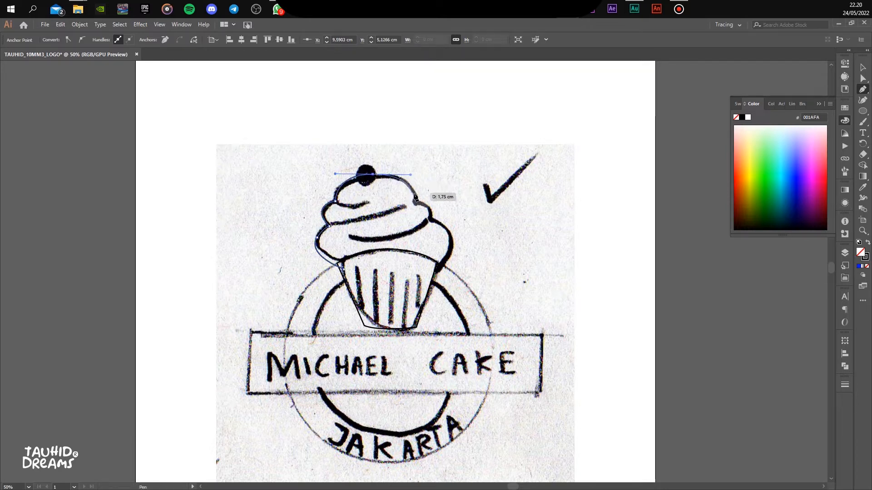
pyautogui.click(416, 198)
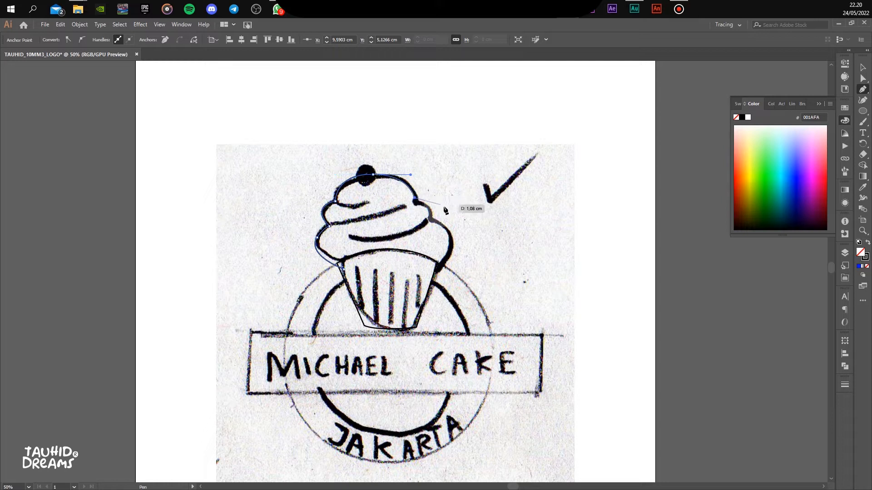
pyautogui.moveTo(431, 221); pyautogui.dragTo(427, 239)
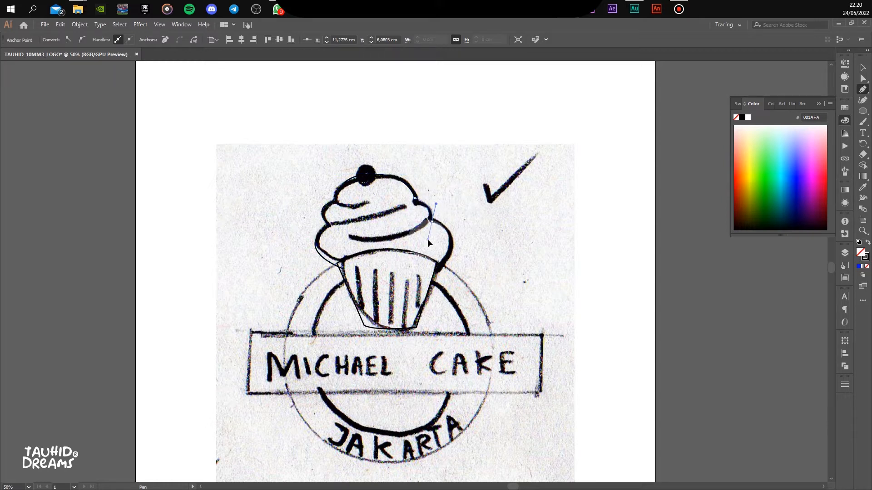
pyautogui.click(432, 221)
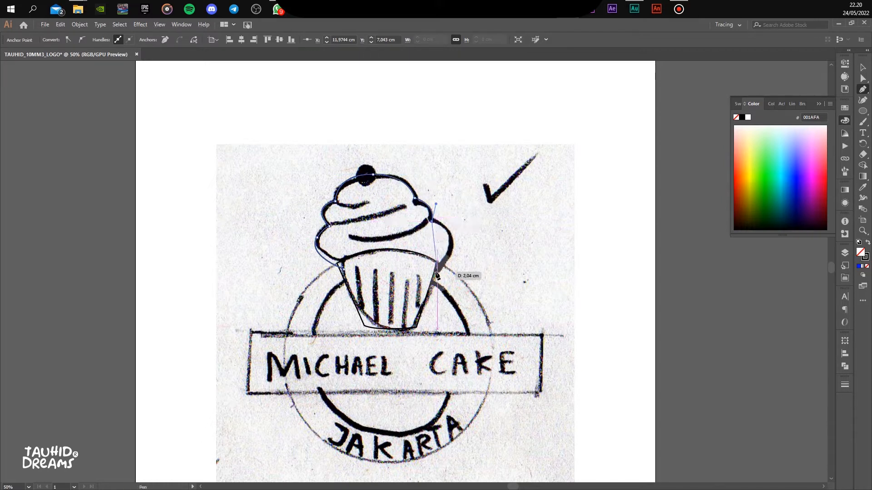
pyautogui.moveTo(430, 274); pyautogui.dragTo(379, 312)
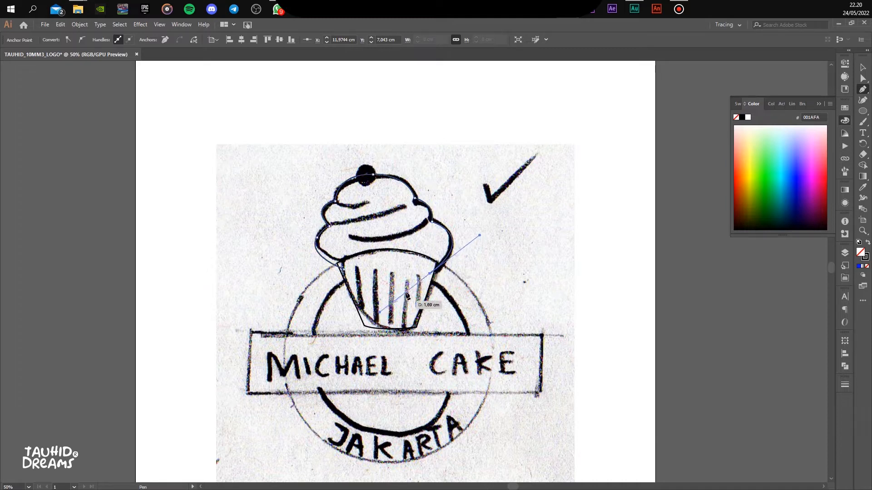
pyautogui.click(430, 274)
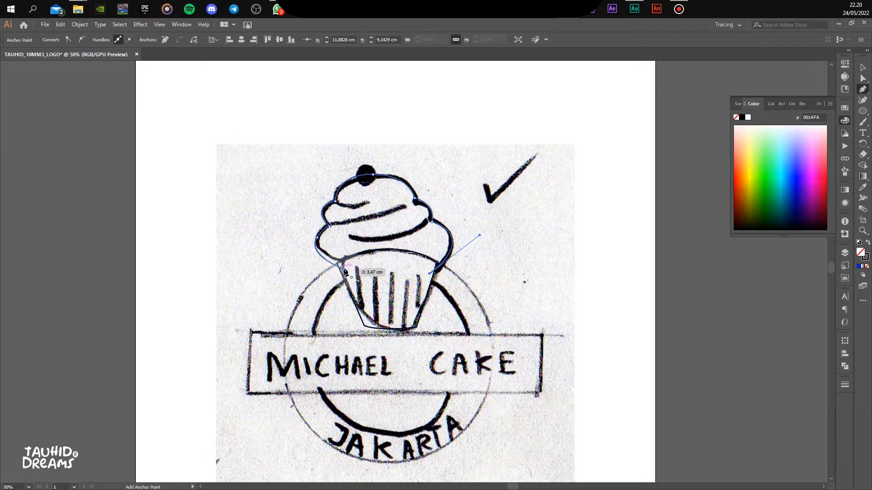
pyautogui.moveTo(342, 268); pyautogui.dragTo(306, 255)
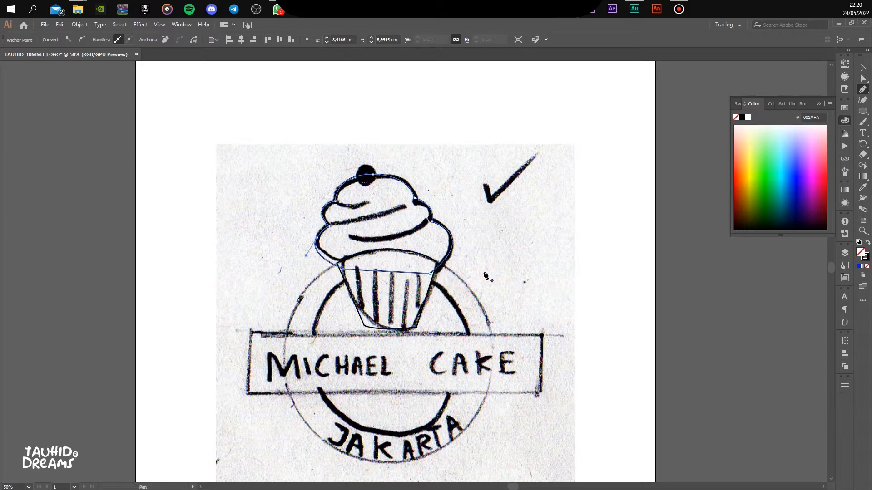
# Trace the frosting's lowest inner crease as a thin, curved closed shape with the Pen tool
pyautogui.scroll(4, 485, 275)
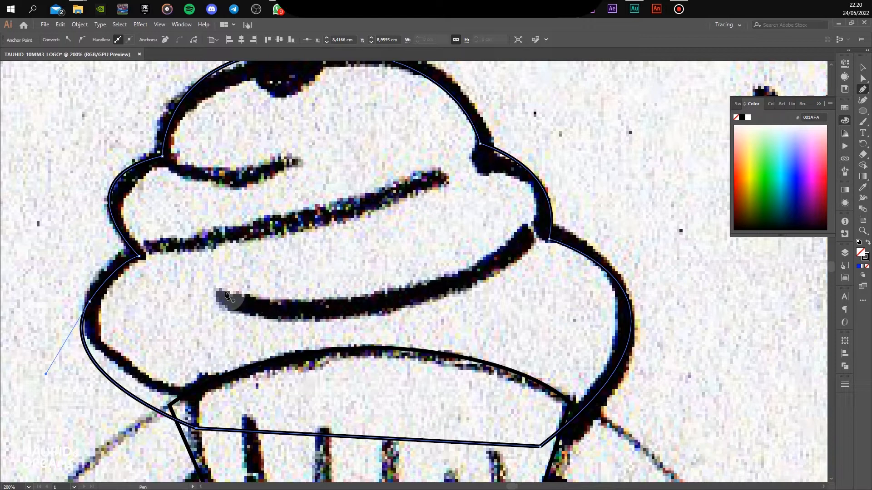
pyautogui.click(222, 290)
pyautogui.moveTo(528, 233); pyautogui.dragTo(628, 134)
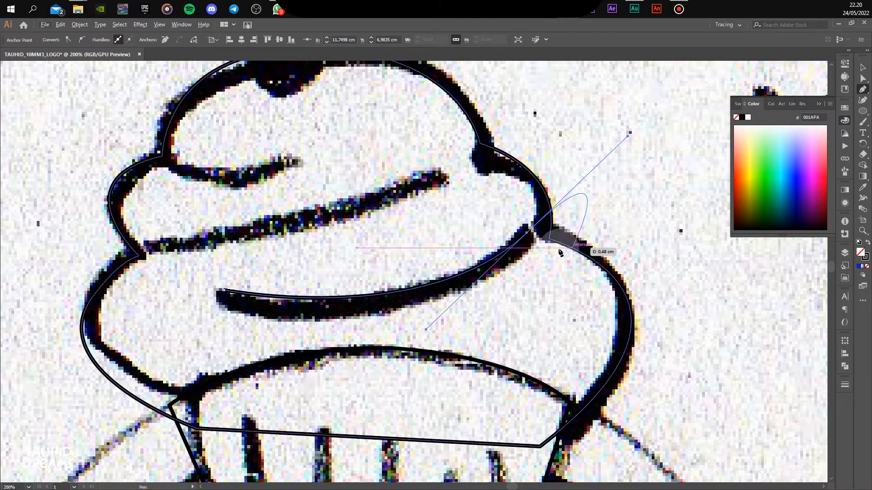
pyautogui.click(528, 233)
pyautogui.moveTo(520, 258); pyautogui.dragTo(524, 268)
pyautogui.moveTo(236, 312); pyautogui.dragTo(53, 277)
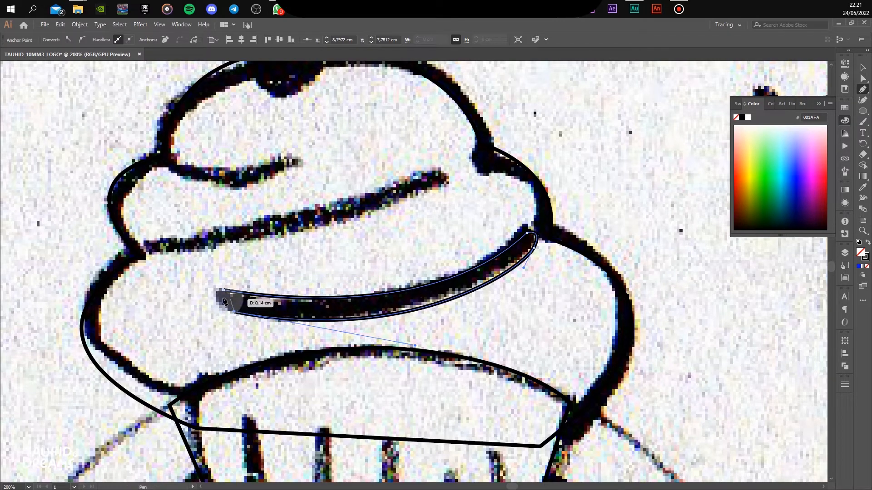
pyautogui.click(235, 315)
pyautogui.moveTo(239, 282)
pyautogui.mouseDown()
pyautogui.moveTo(252, 291)
pyautogui.moveTo(249, 283)
pyautogui.mouseUp()
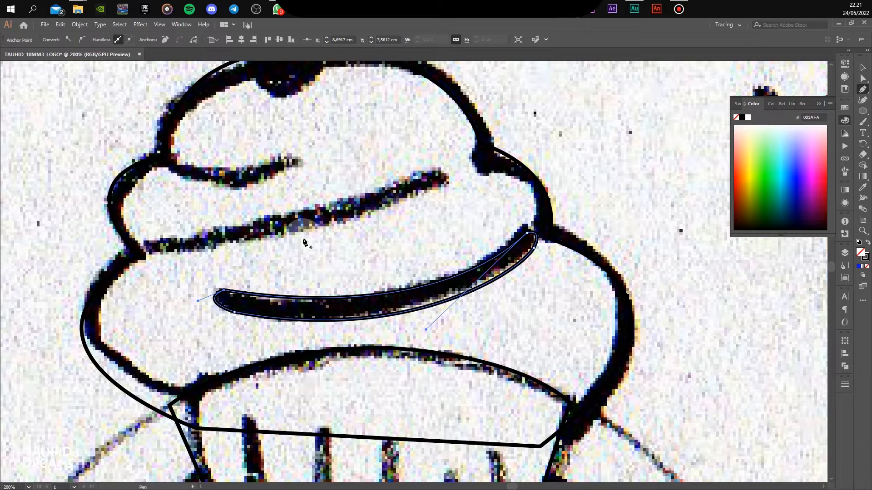
pyautogui.moveTo(400, 296); pyautogui.dragTo(415, 295)
# Duplicate the lowest crease shape up to the middle crease and rotate the copy to follow the sketched slant
pyautogui.click(862, 67)
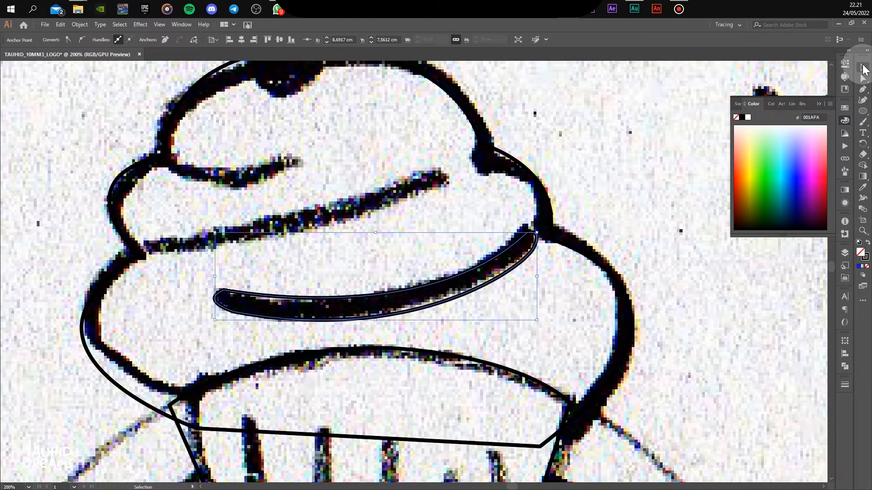
pyautogui.click(462, 287)
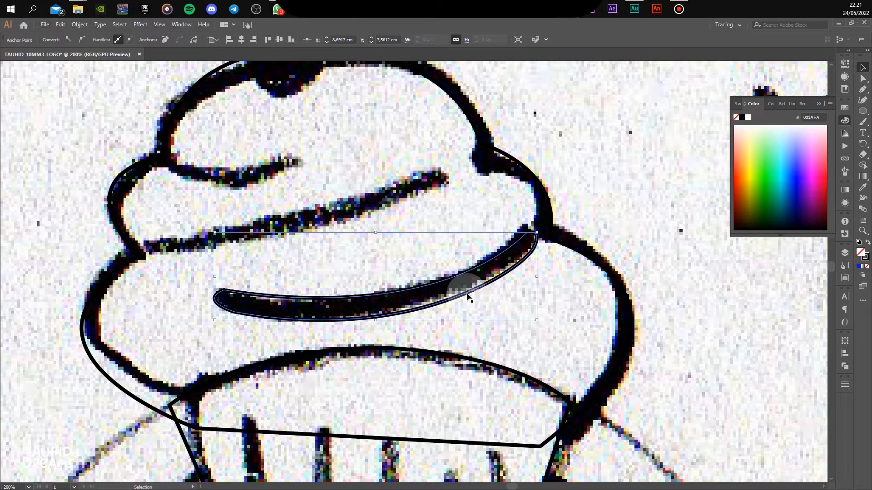
pyautogui.moveTo(467, 297); pyautogui.dragTo(390, 238)
pyautogui.moveTo(467, 173); pyautogui.dragTo(479, 157)
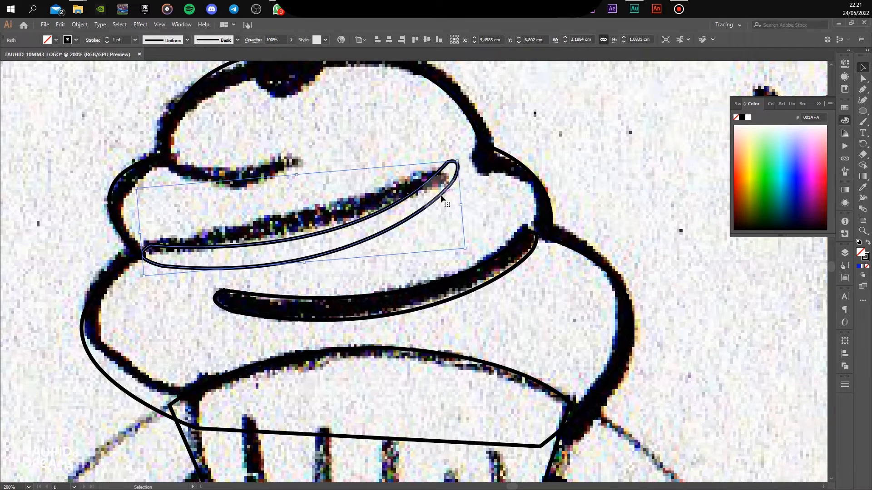
# Trace the short upper-left frosting crease as a closed crescent shape with the Pen tool
pyautogui.moveTo(395, 229); pyautogui.dragTo(421, 272)
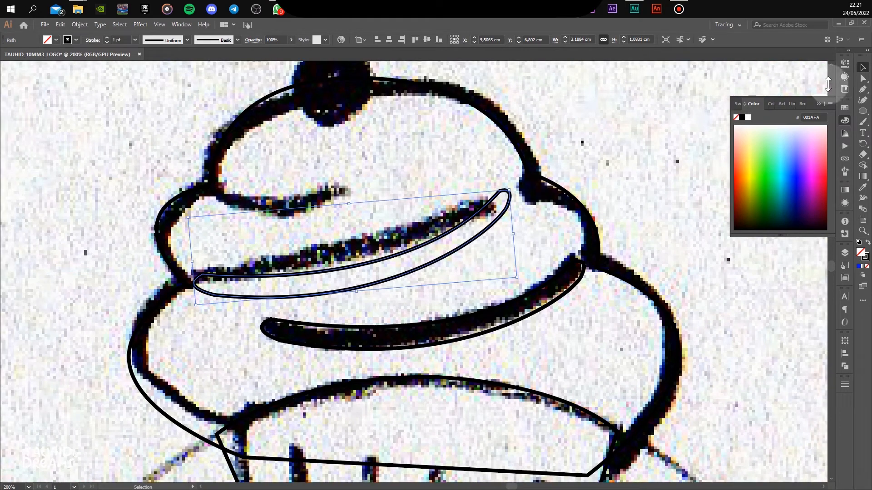
pyautogui.click(863, 90)
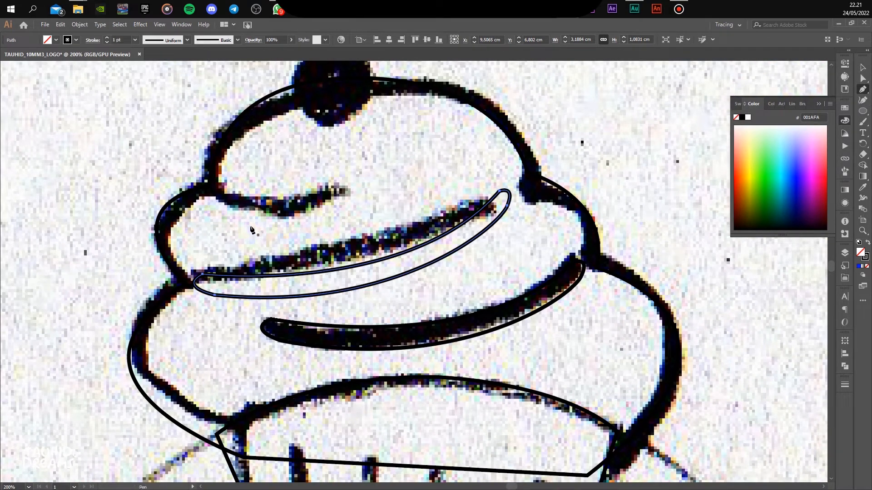
pyautogui.click(220, 186)
pyautogui.moveTo(330, 183); pyautogui.dragTo(379, 159)
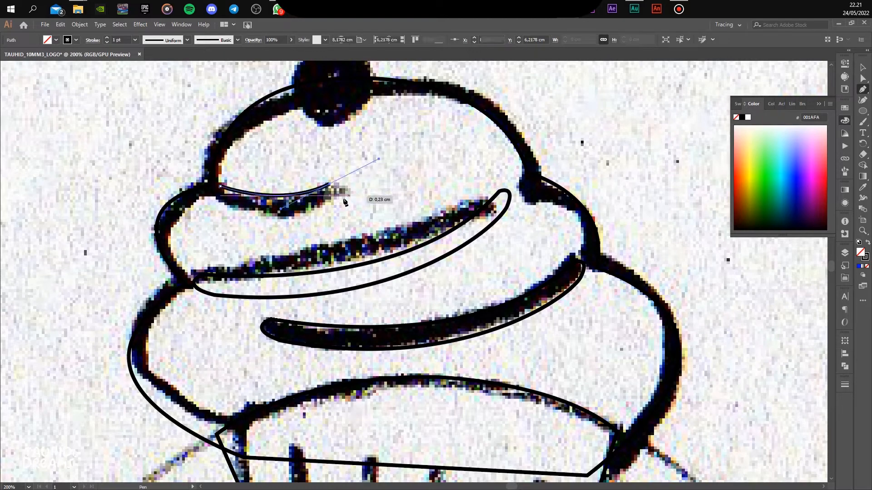
pyautogui.click(320, 203)
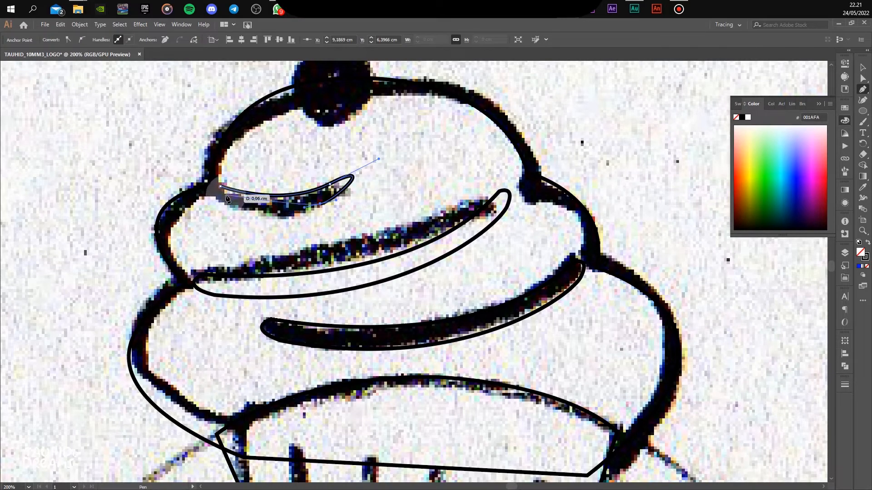
pyautogui.moveTo(221, 187); pyautogui.dragTo(182, 170)
pyautogui.click(214, 196)
pyautogui.moveTo(220, 186); pyautogui.dragTo(234, 183)
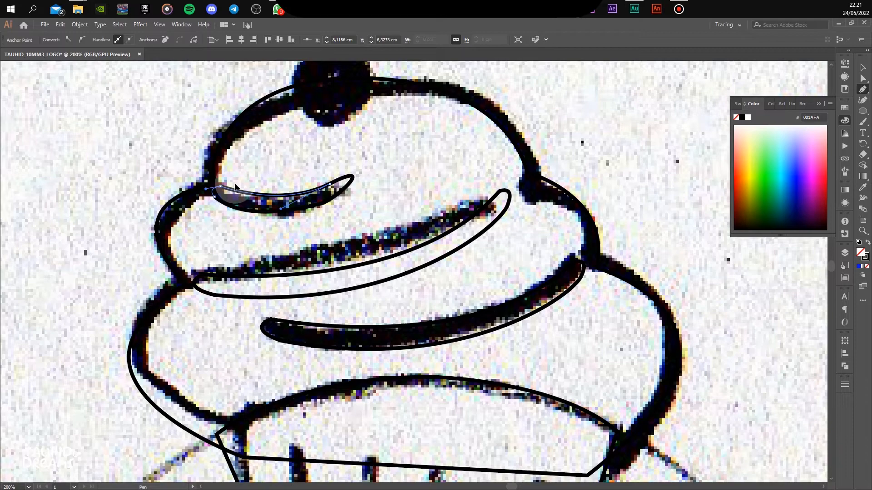
# Draw a circle about 0.99 cm in diameter over the cherry on top of the frosting
pyautogui.scroll(-1, 245, 195)
pyautogui.hotkey('ctrl', '-')
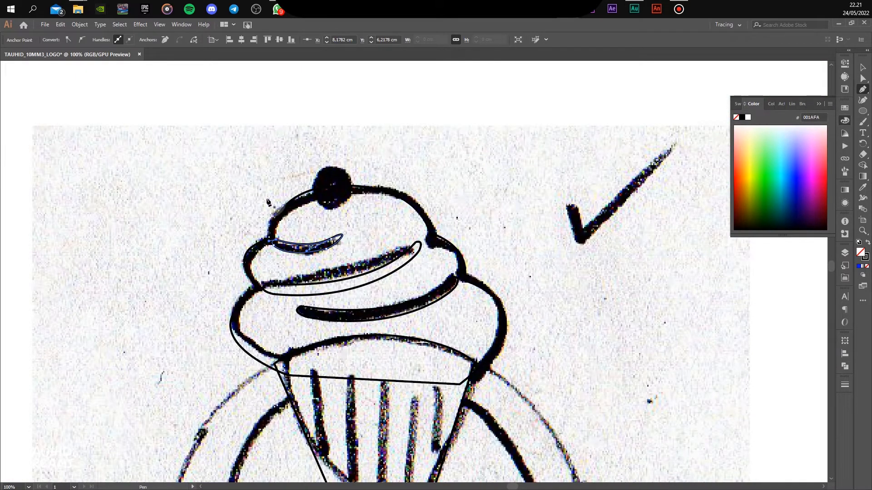
pyautogui.click(862, 112)
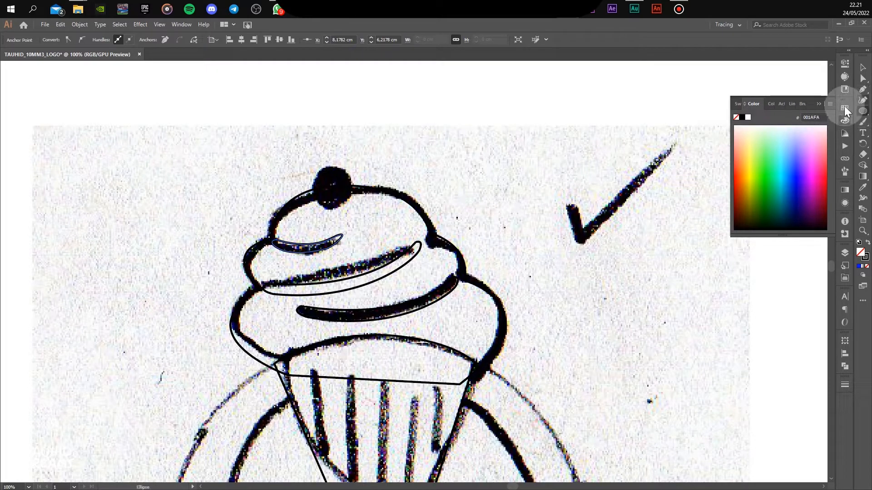
pyautogui.moveTo(323, 164); pyautogui.dragTo(333, 211)
pyautogui.scroll(-1, 373, 214)
pyautogui.click(863, 65)
pyautogui.scroll(1, 273, 376)
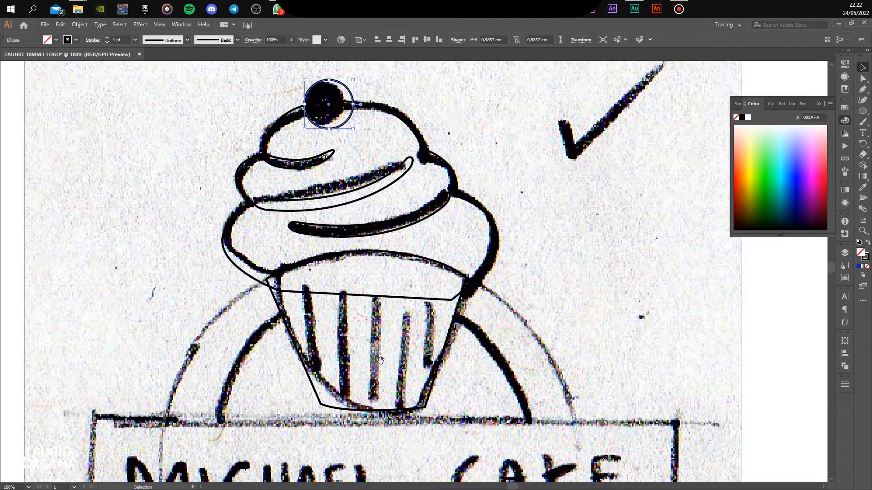
# Draw a narrow closed stripe with a rounded upper end along the wrapper's left side, using the Pen tool
pyautogui.moveTo(380, 360); pyautogui.dragTo(362, 348)
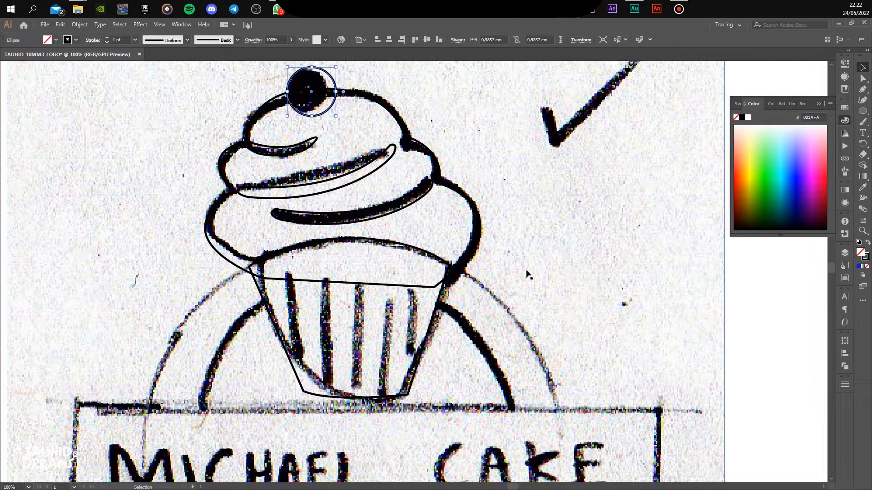
pyautogui.click(862, 89)
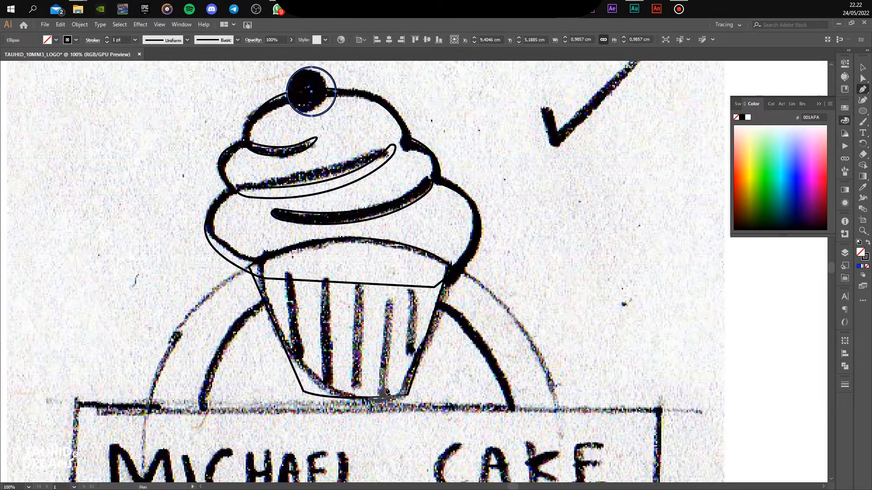
pyautogui.scroll(1, 275, 309)
pyautogui.moveTo(302, 307); pyautogui.dragTo(257, 248)
pyautogui.click(254, 212)
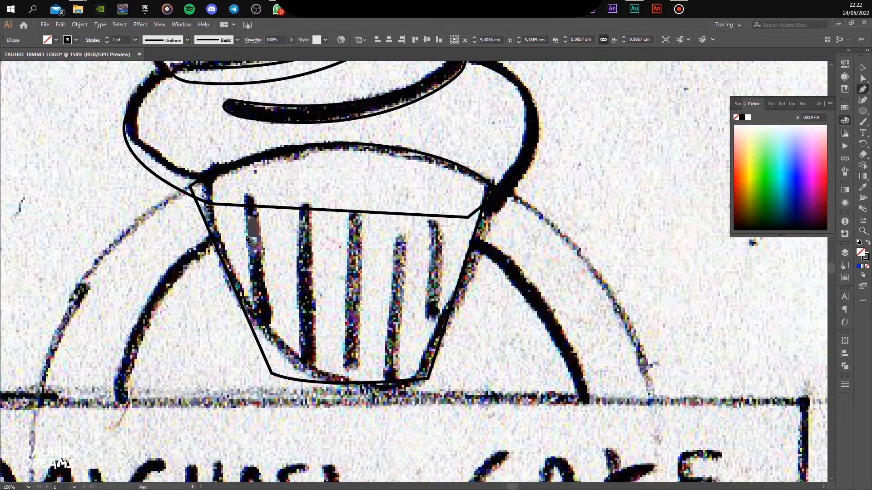
pyautogui.click(275, 374)
pyautogui.click(295, 375)
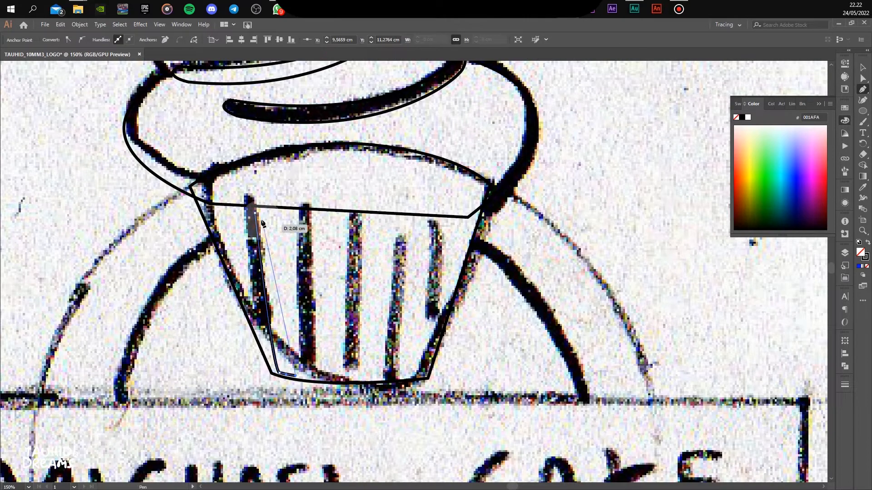
pyautogui.hotkey('ctrl', 'z')
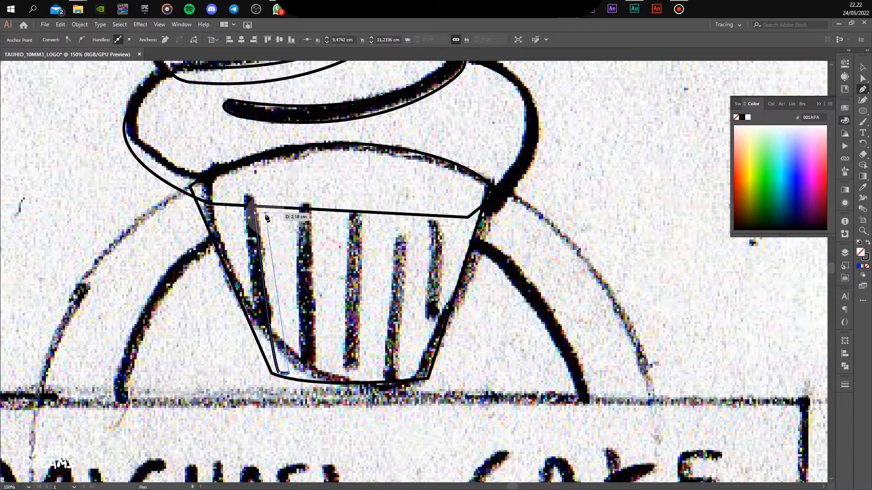
pyautogui.moveTo(255, 213); pyautogui.dragTo(238, 251)
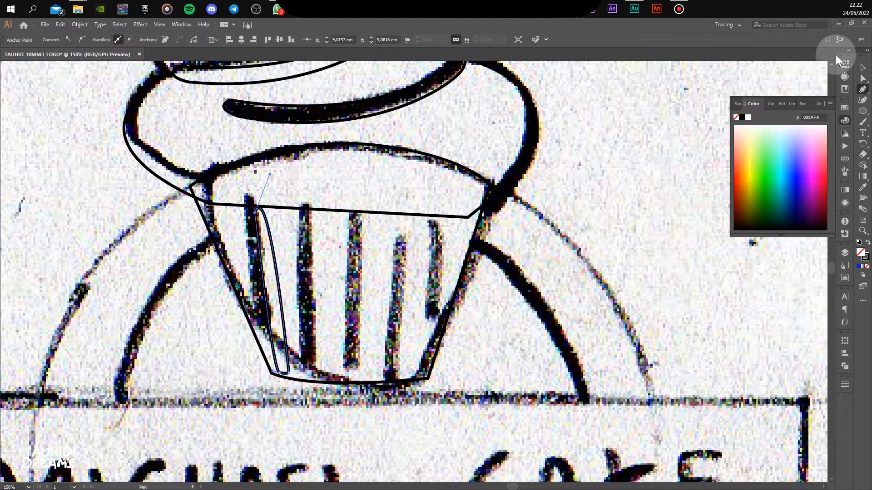
# Duplicate the stripe four times across the wrapper, rotating the copies to follow the wrapper's taper
pyautogui.click(862, 67)
pyautogui.moveTo(284, 312); pyautogui.dragTo(320, 318)
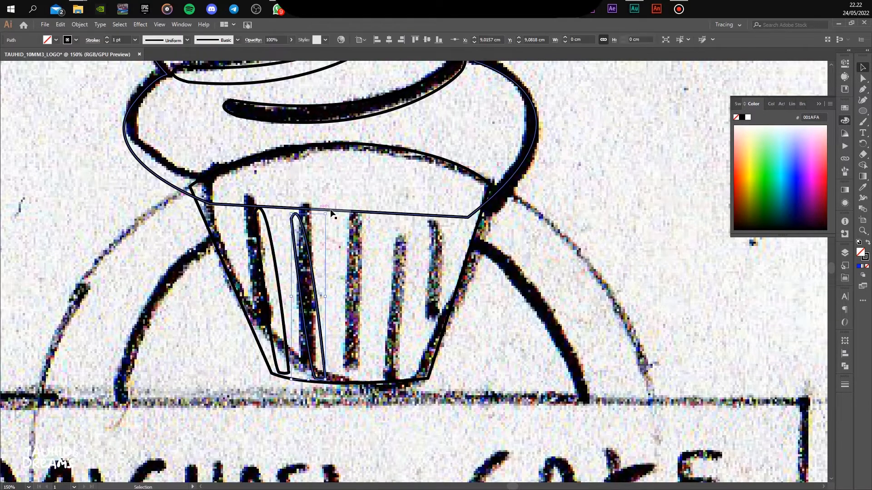
pyautogui.moveTo(329, 213); pyautogui.dragTo(308, 264)
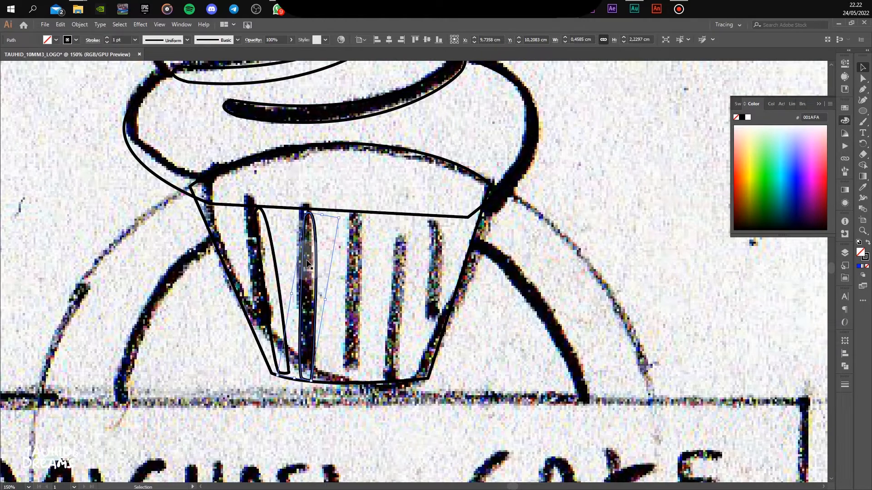
pyautogui.moveTo(317, 250); pyautogui.dragTo(426, 252)
pyautogui.moveTo(449, 206); pyautogui.dragTo(462, 212)
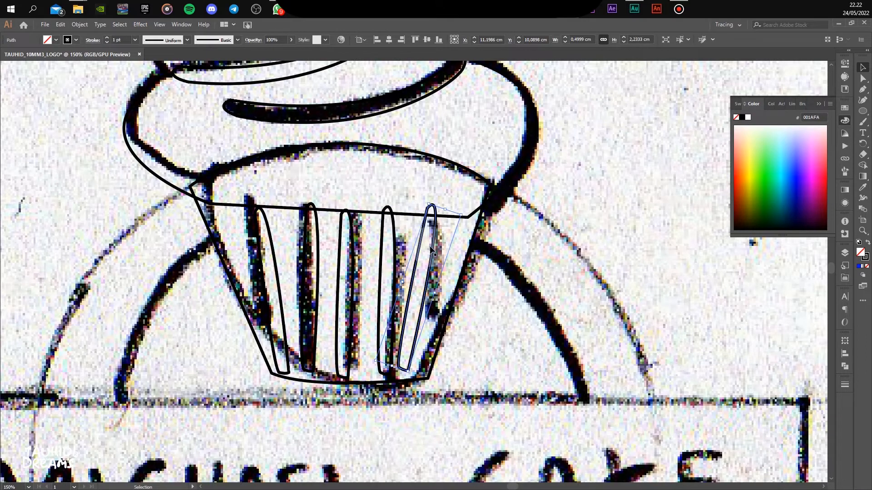
pyautogui.moveTo(432, 248)
pyautogui.mouseDown()
pyautogui.moveTo(385, 240)
pyautogui.moveTo(355, 274)
pyautogui.mouseUp()
# Fill the cupcake wrapper shape with pale cream (FFEFCA)
pyautogui.scroll(-2, 382, 248)
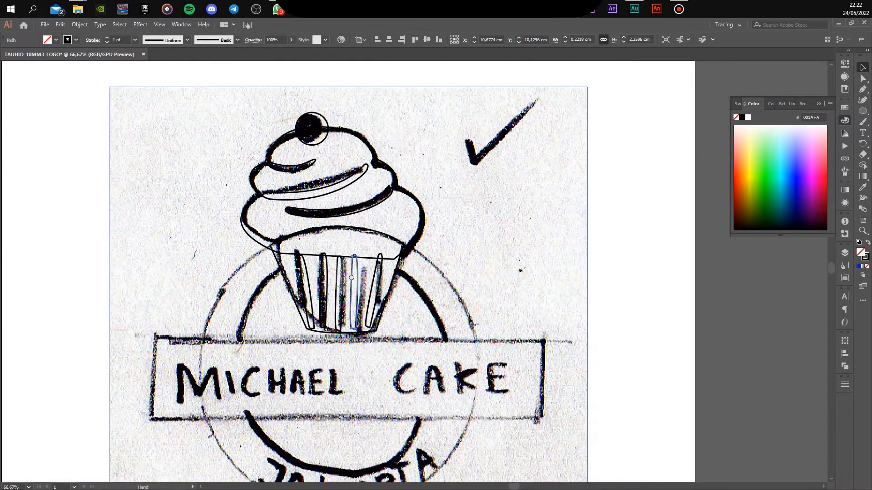
pyautogui.click(413, 247)
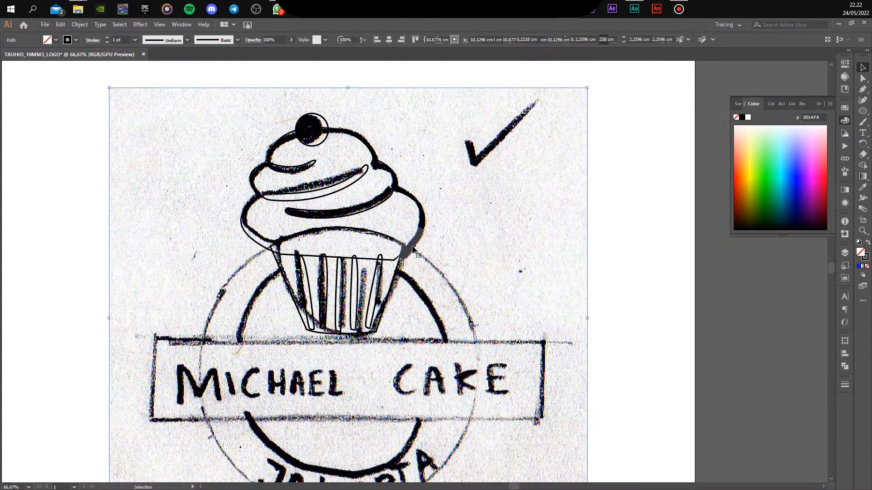
pyautogui.click(394, 273)
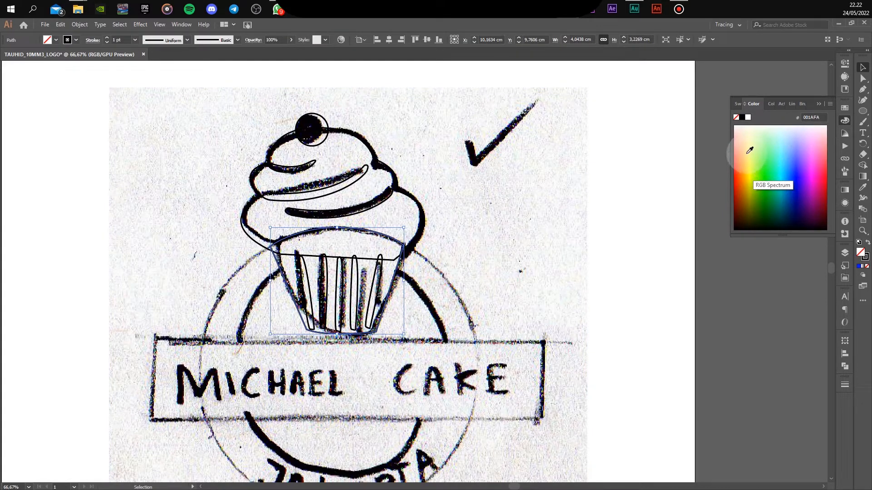
pyautogui.click(745, 133)
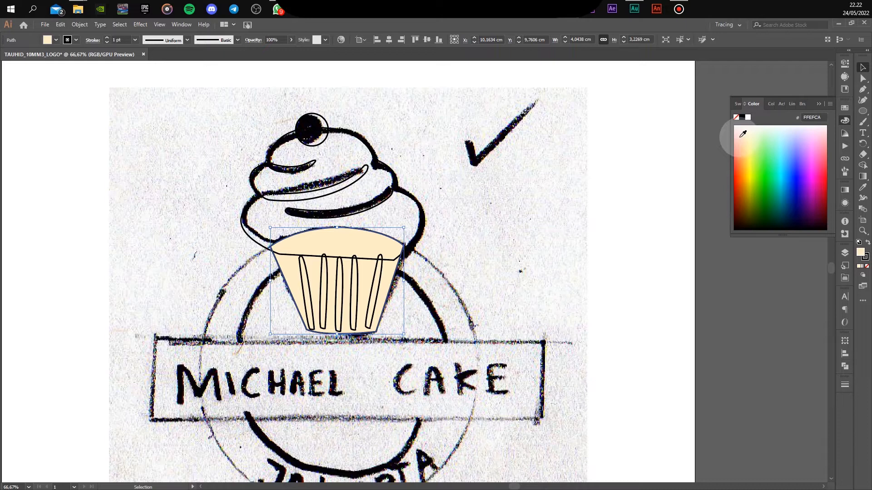
# Fill all five wrapper stripes with light orange (FFC974)
pyautogui.click(366, 286)
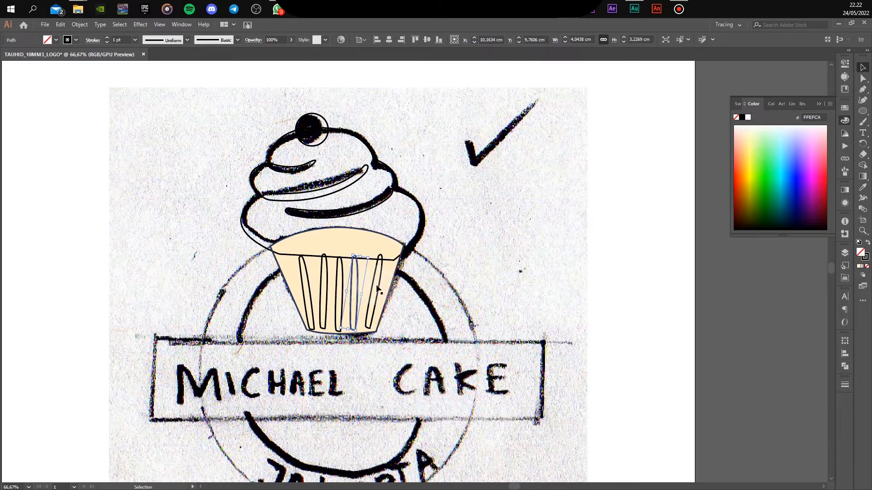
pyautogui.keyDown('shift'); pyautogui.click(378, 279); pyautogui.keyUp('shift')
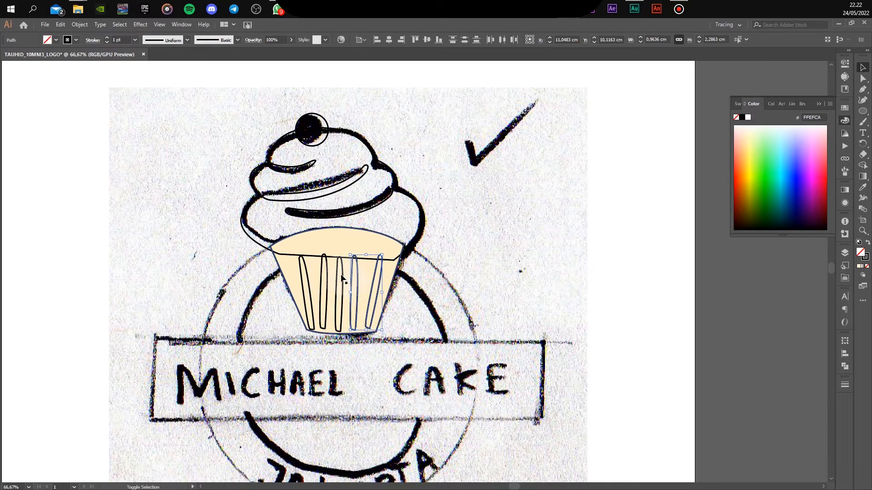
pyautogui.keyDown('shift'); pyautogui.click(343, 281); pyautogui.keyUp('shift')
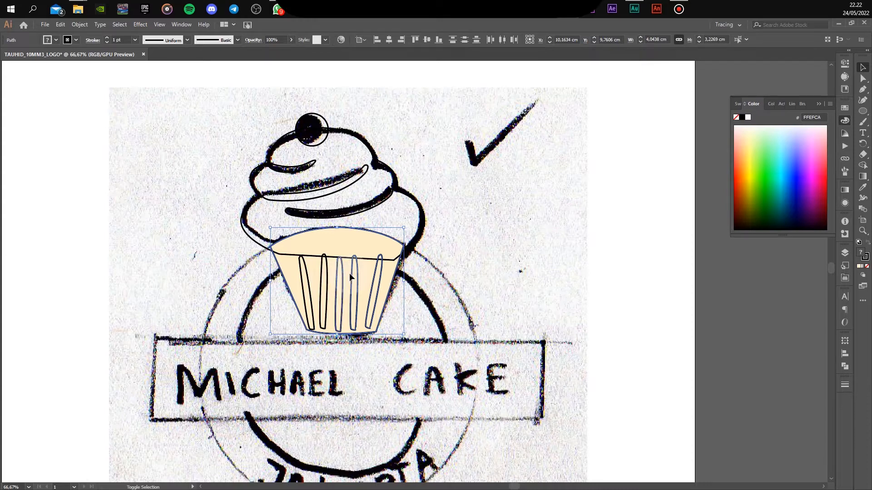
pyautogui.keyDown('shift'); pyautogui.click(350, 274); pyautogui.keyUp('shift')
pyautogui.keyDown('shift'); pyautogui.click(321, 277); pyautogui.keyUp('shift')
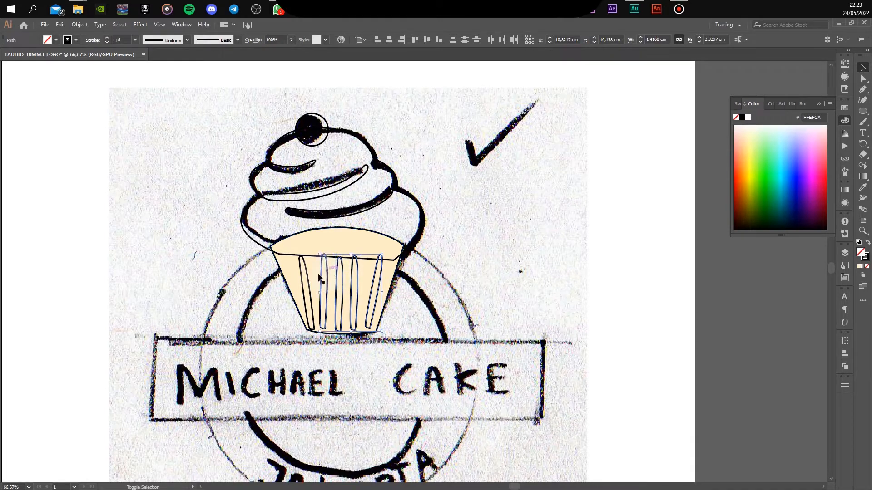
pyautogui.keyDown('shift'); pyautogui.click(305, 279); pyautogui.keyUp('shift')
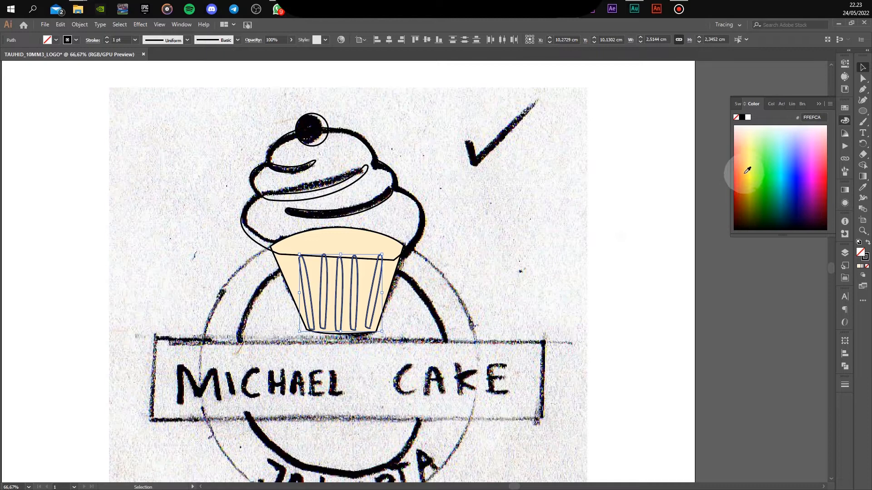
pyautogui.moveTo(739, 136); pyautogui.dragTo(742, 146)
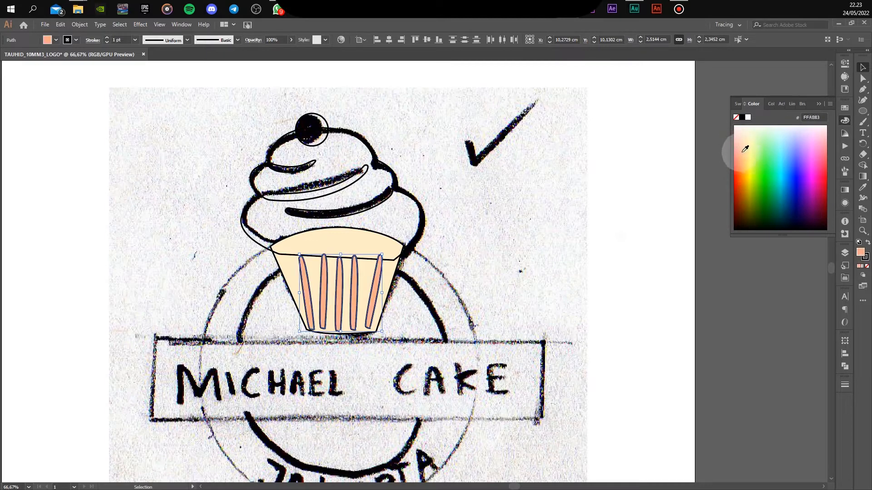
pyautogui.moveTo(745, 149); pyautogui.dragTo(746, 170)
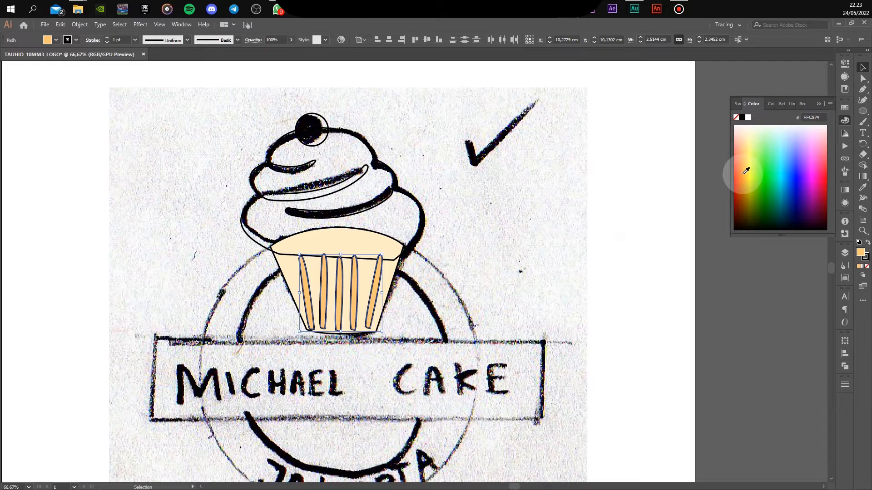
# Fill the frosting shape with pale pink (FFCEC8)
pyautogui.click(417, 239)
pyautogui.click(751, 136)
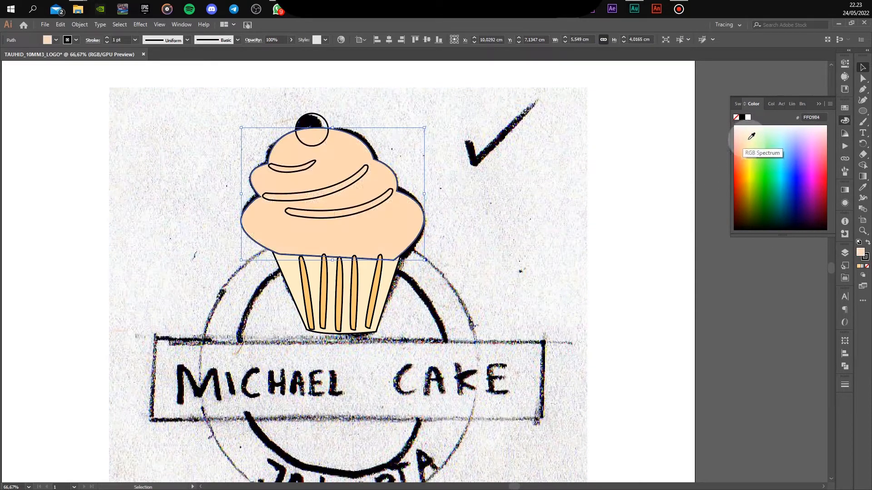
pyautogui.click(737, 135)
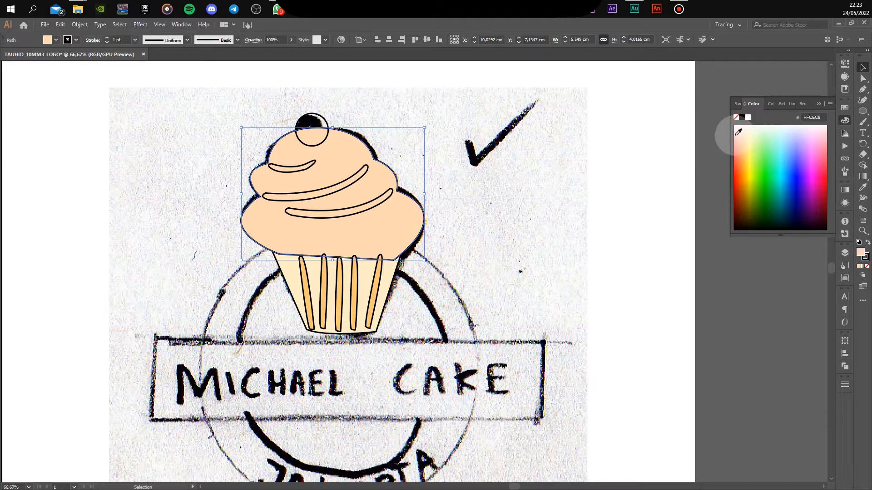
# Nudge the lowest swirl line on the frosting about 0.1 cm down and 0.04 cm to the right
pyautogui.click(377, 208)
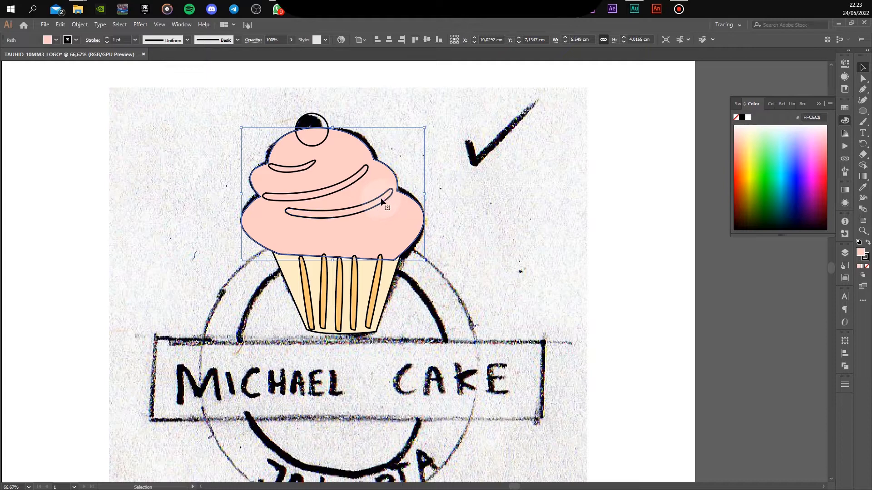
pyautogui.click(385, 204)
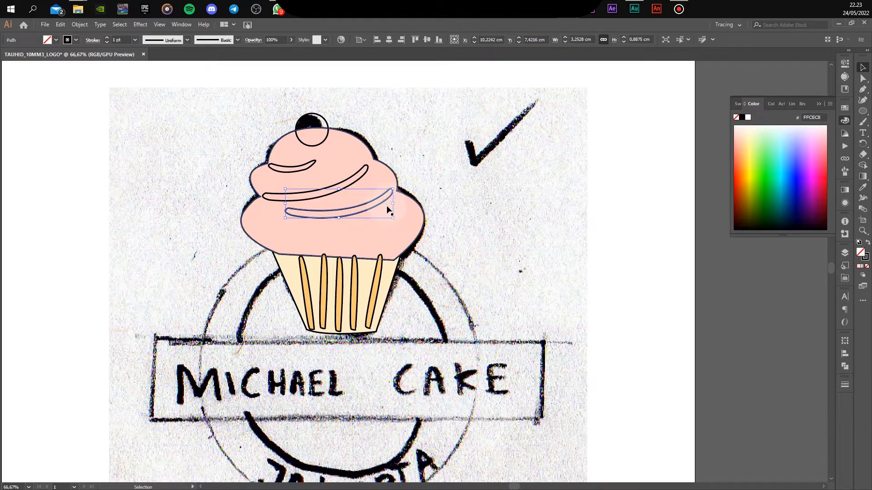
pyautogui.press('Down')
pyautogui.press('Down')
pyautogui.press('Right')
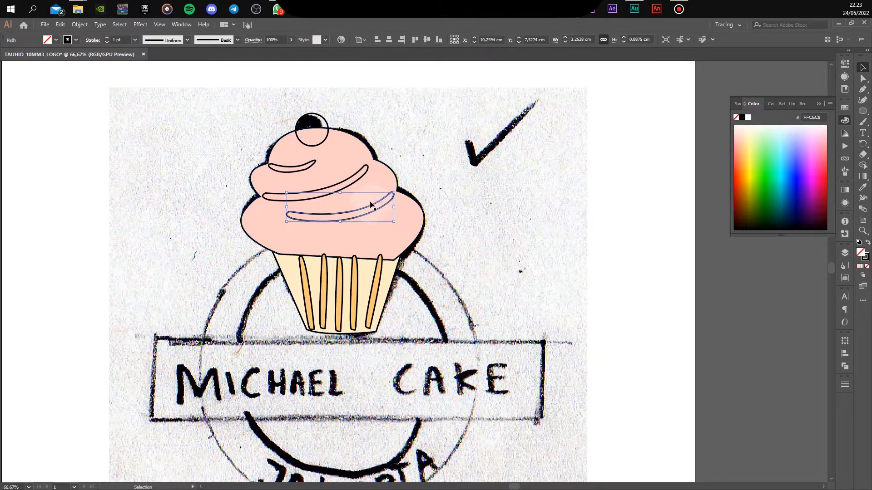
# Select all three swirl lines on the frosting, leaving the frosting shape itself out of the selection
pyautogui.click(367, 171)
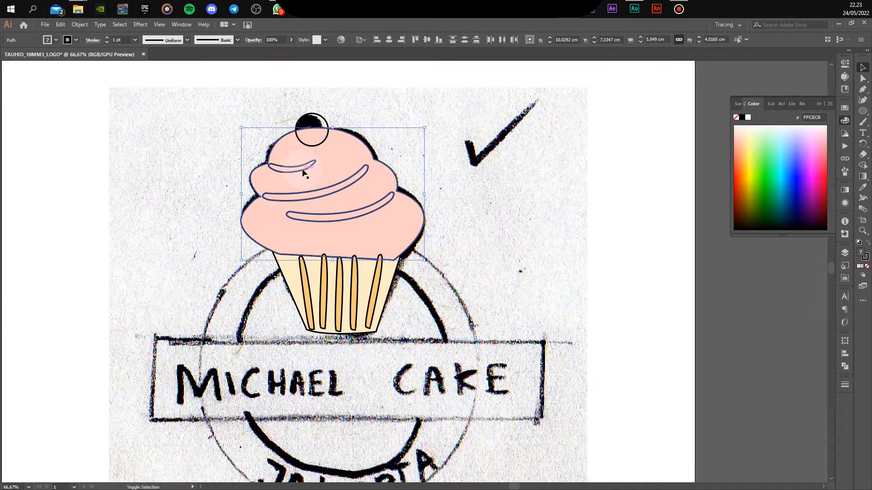
pyautogui.keyDown('shift'); pyautogui.click(334, 168); pyautogui.keyUp('shift')
pyautogui.keyDown('shift'); pyautogui.click(308, 171); pyautogui.keyUp('shift')
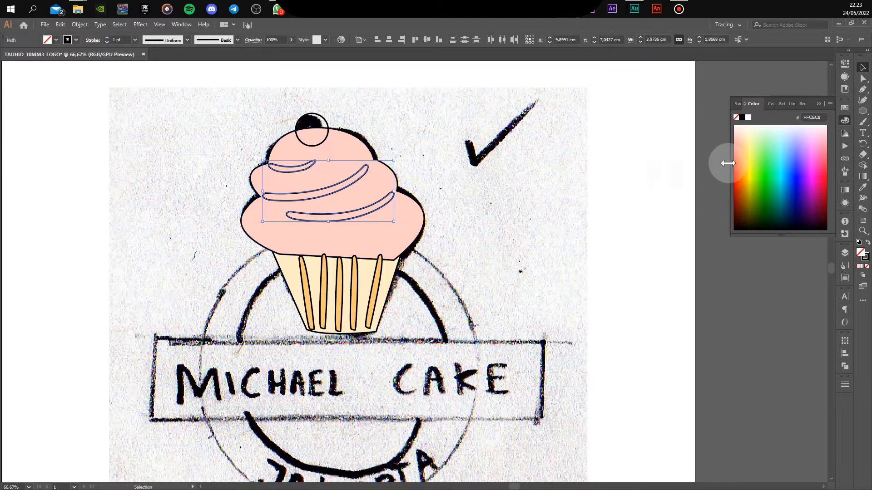
# Try an orange fill (E27D00) on the three swirl lines
pyautogui.click(743, 158)
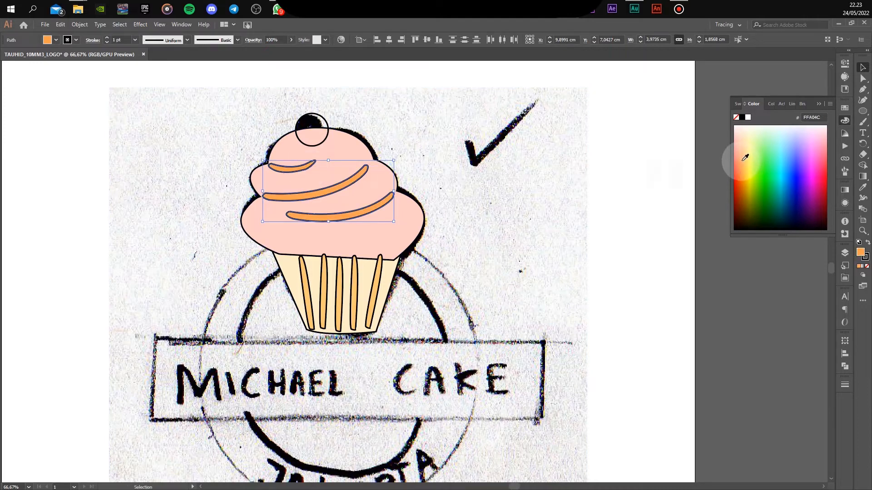
pyautogui.click(745, 134)
pyautogui.click(740, 176)
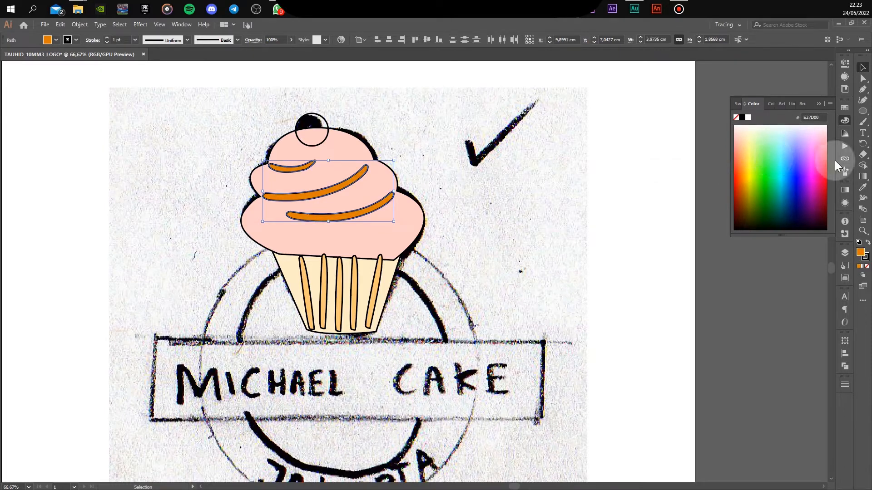
# Sample the frosting's pink onto the three swirl lines with the Eyedropper and darken their fill to C18480
pyautogui.click(862, 190)
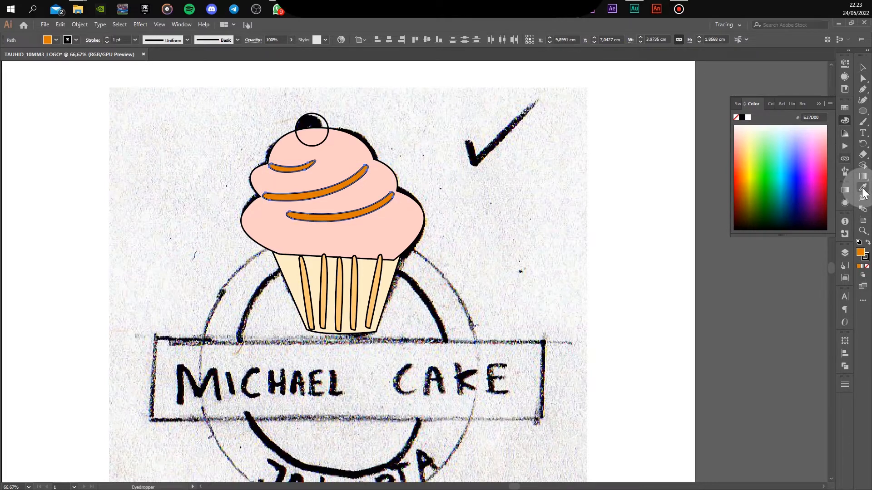
pyautogui.click(398, 222)
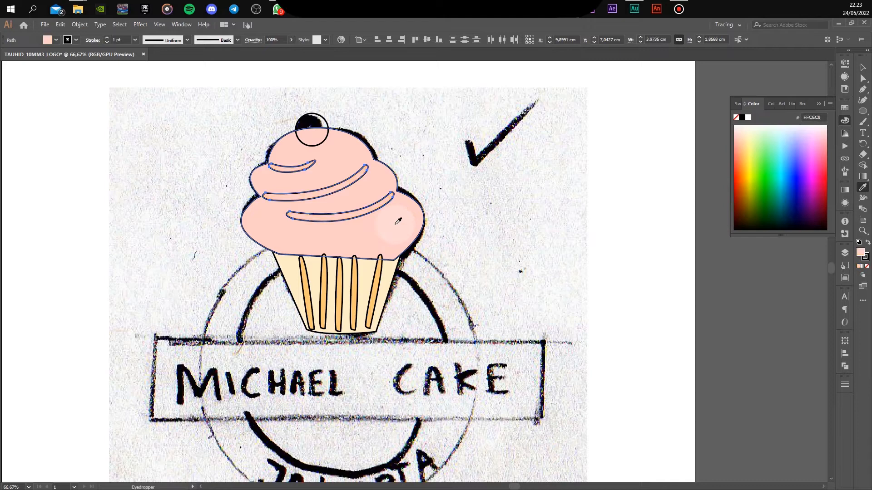
pyautogui.doubleClick(859, 255)
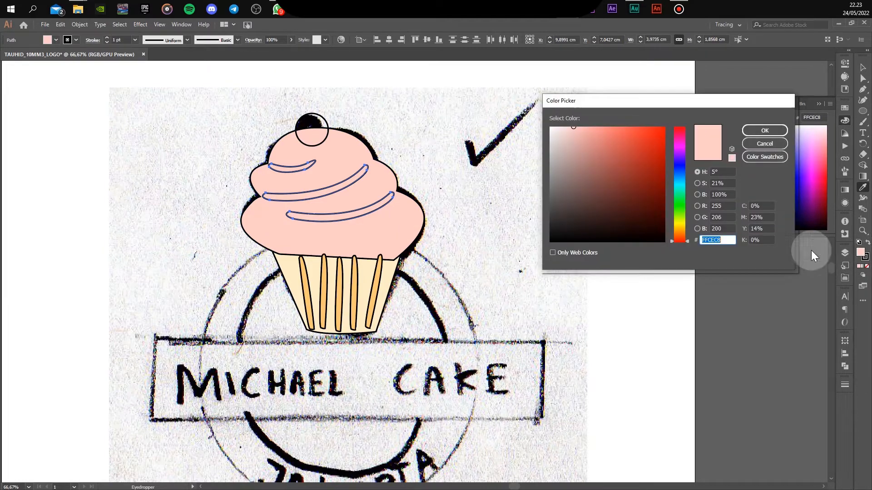
pyautogui.moveTo(571, 130); pyautogui.dragTo(589, 155)
pyautogui.click(769, 130)
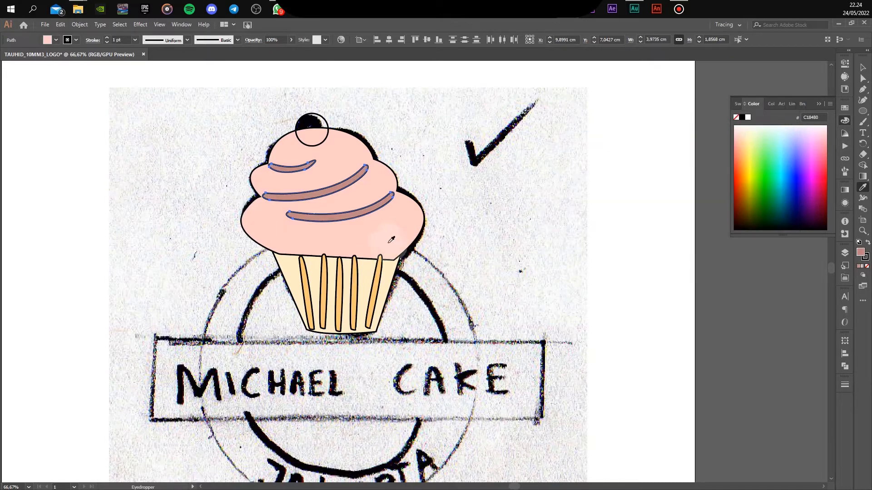
# Fill the cherry circle on top of the frosting with red (FF270A)
pyautogui.click(863, 68)
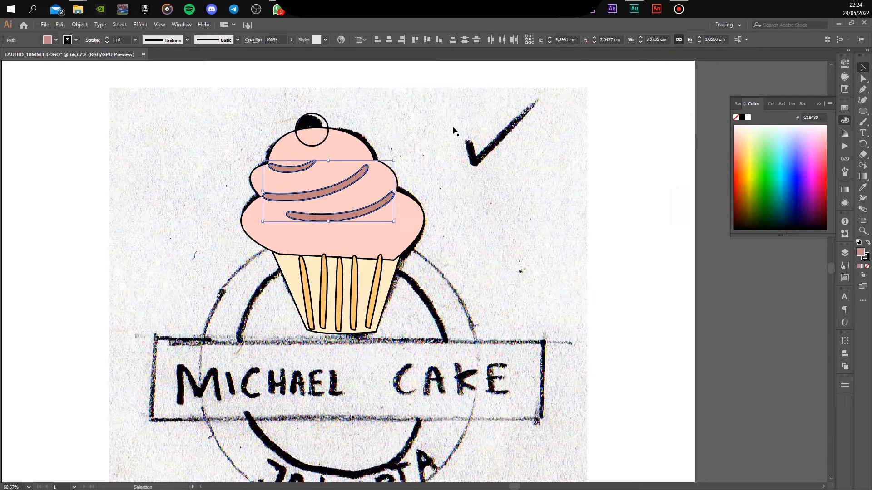
pyautogui.click(328, 130)
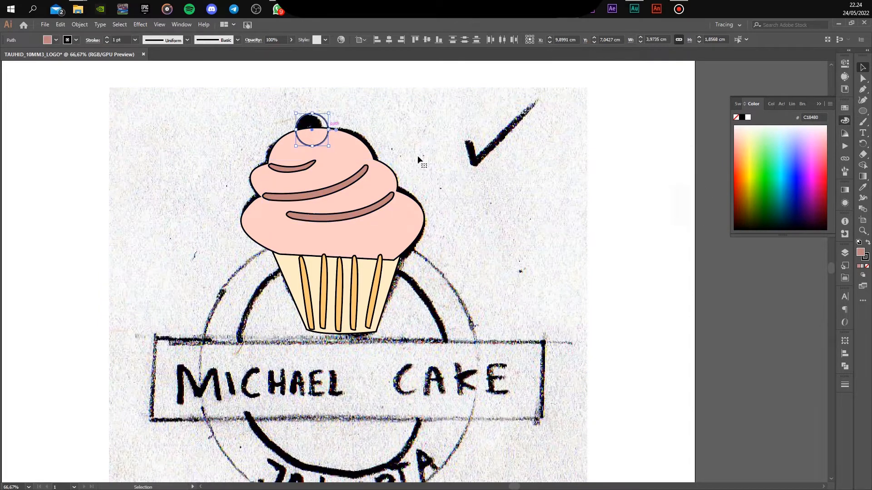
pyautogui.click(737, 172)
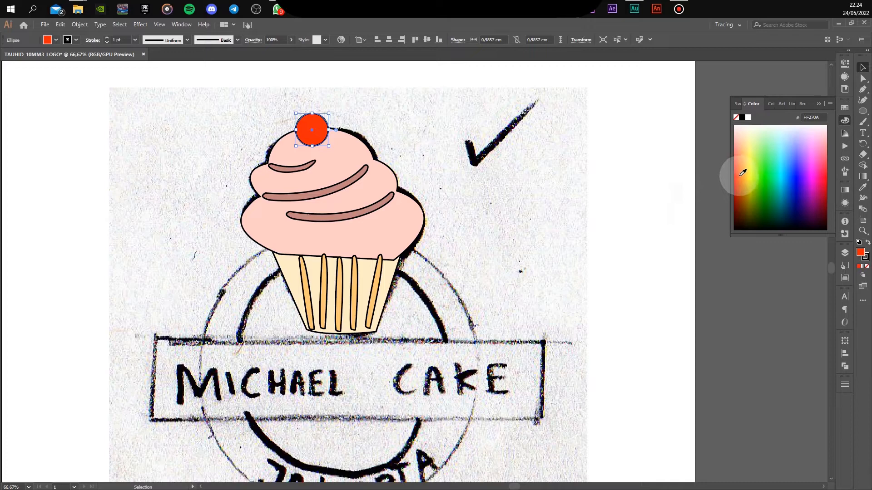
pyautogui.click(626, 339)
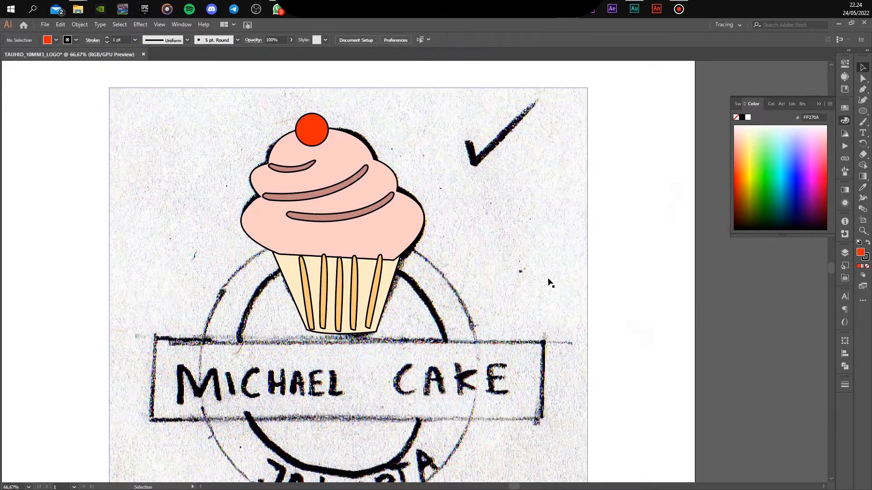
# Move the wrapper shape up the stacking order, above the frosting and cherry but directly beneath the five stripes
pyautogui.click(389, 266)
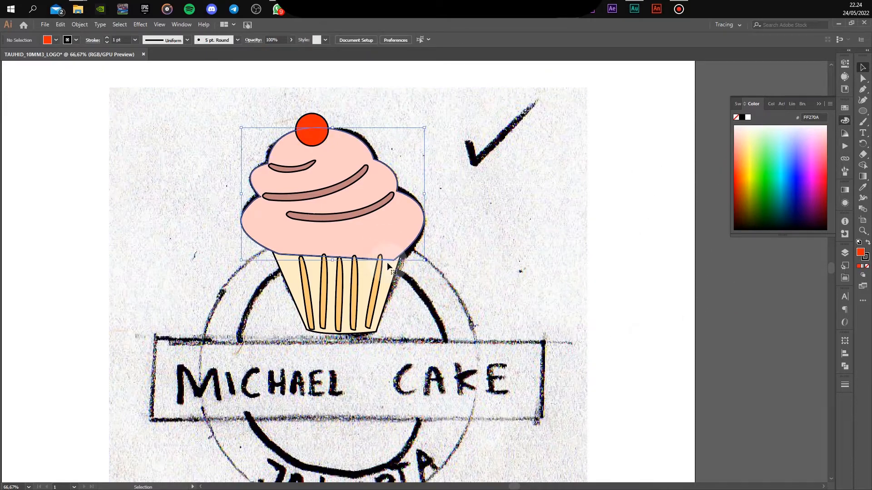
pyautogui.click(388, 267)
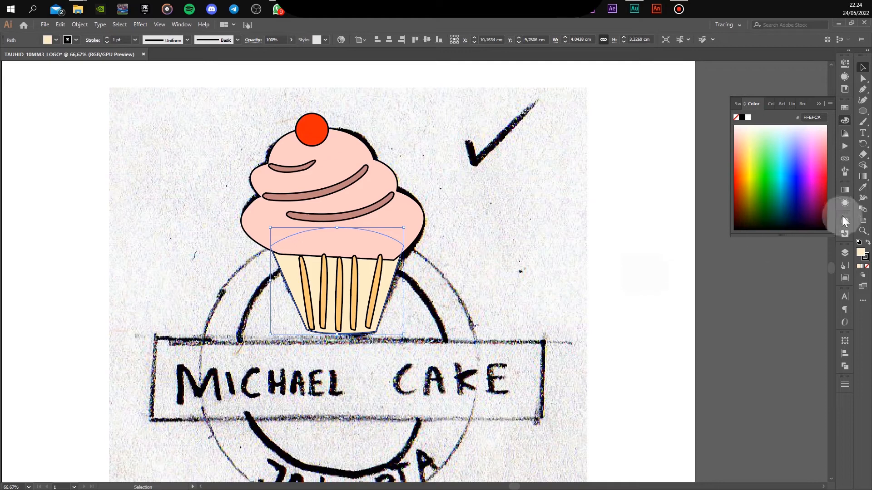
pyautogui.click(845, 251)
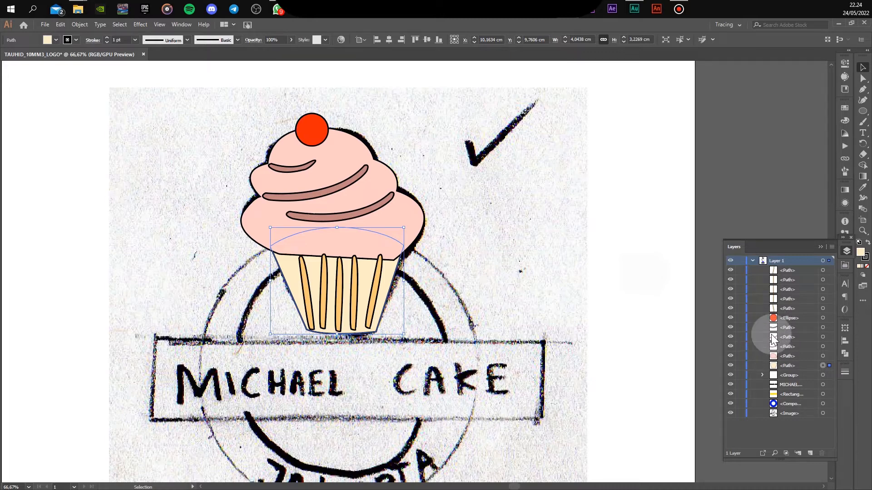
pyautogui.click(779, 365)
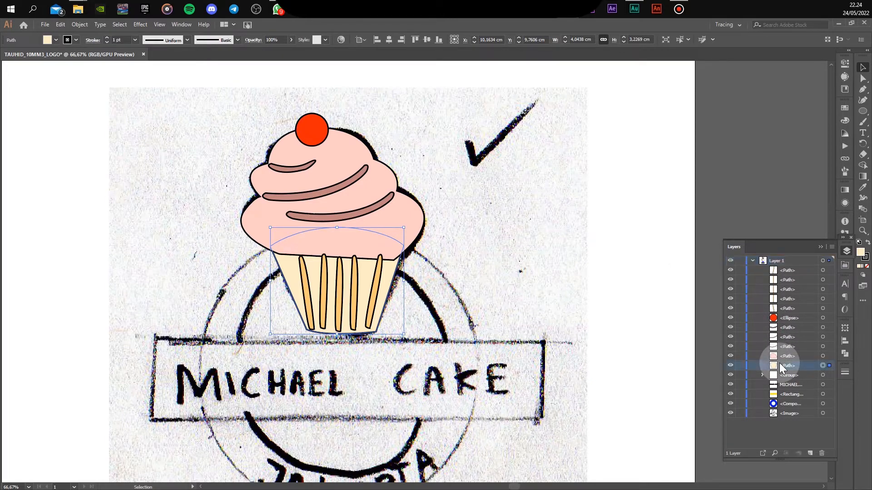
pyautogui.moveTo(779, 366); pyautogui.dragTo(775, 313)
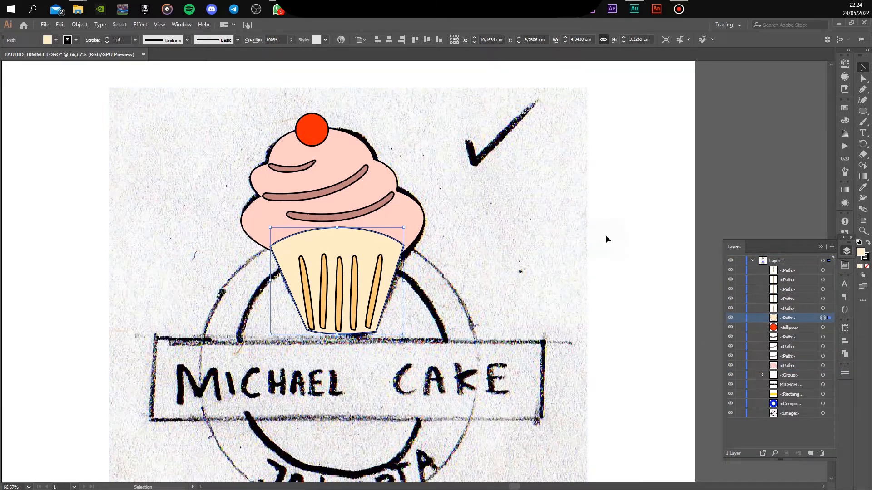
# Remove the black outline from all cupcake shapes, leaving the sketch image out of the selection
pyautogui.moveTo(585, 231); pyautogui.dragTo(206, 350)
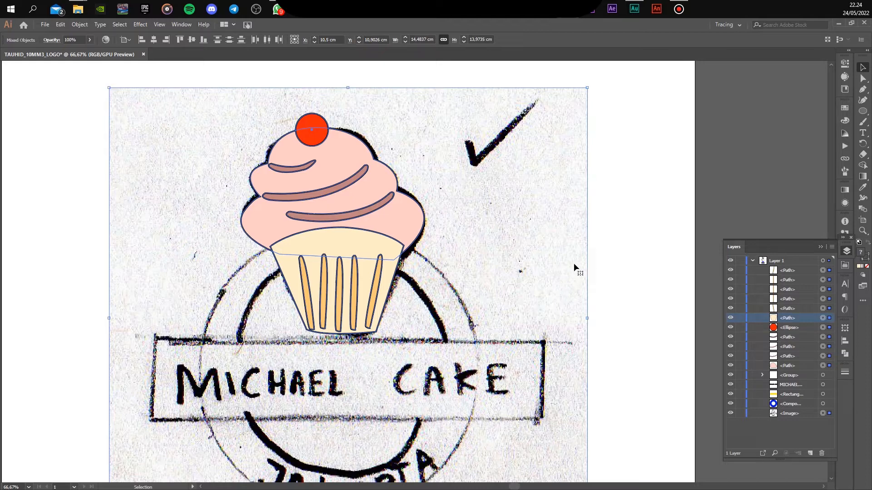
pyautogui.keyDown('shift'); pyautogui.click(548, 201); pyautogui.keyUp('shift')
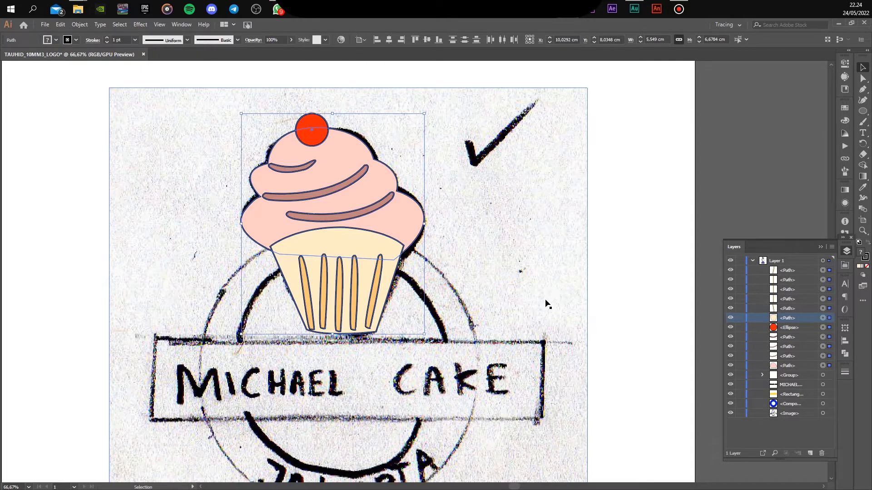
pyautogui.click(865, 260)
pyautogui.click(742, 119)
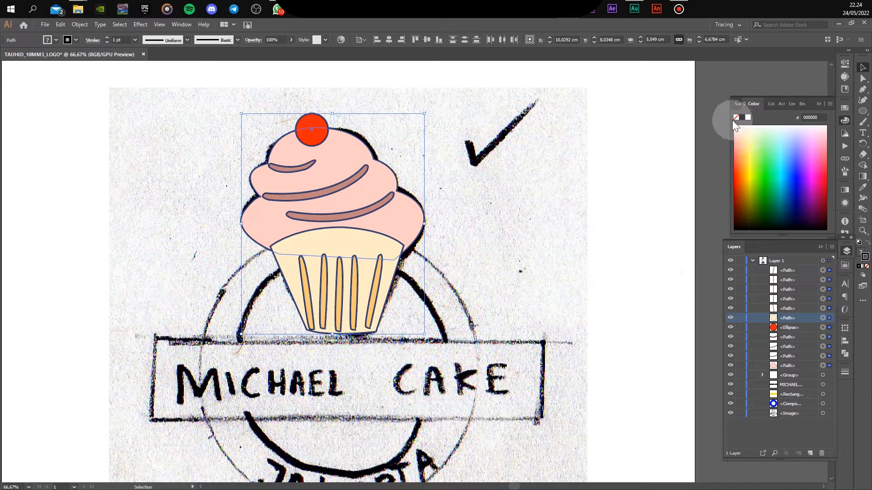
pyautogui.click(736, 118)
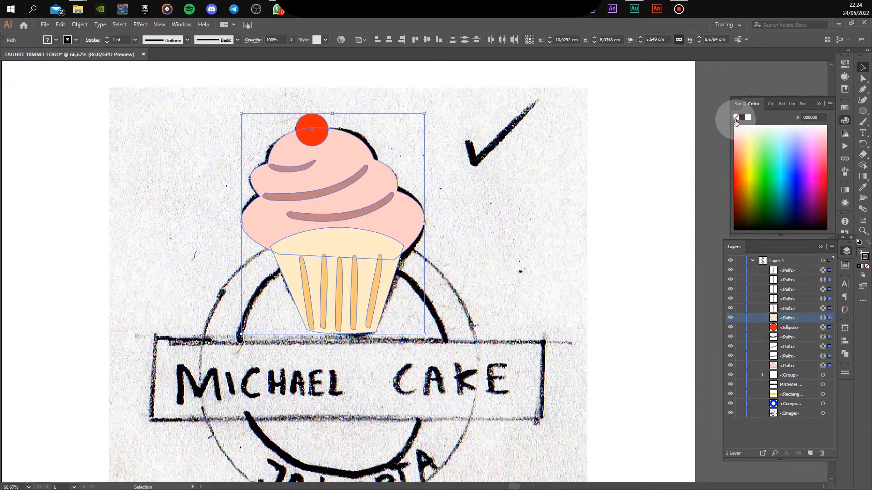
pyautogui.click(611, 186)
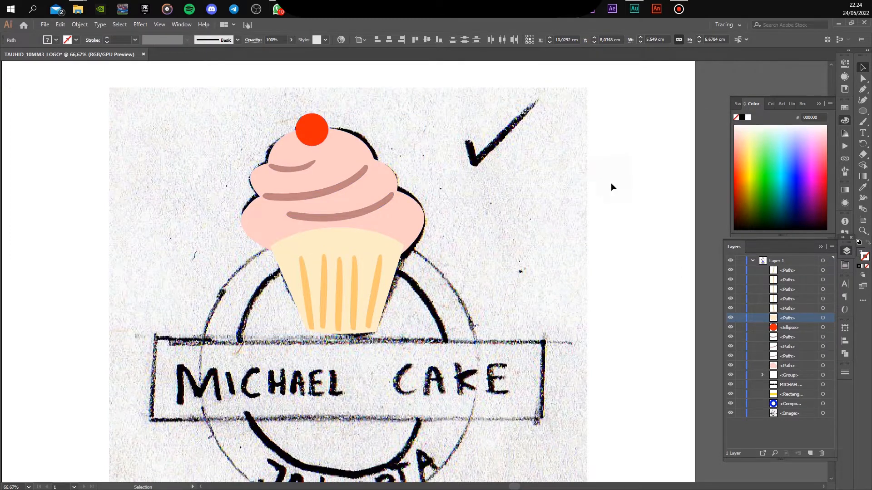
pyautogui.scroll(-1, 593, 235)
pyautogui.moveTo(545, 344); pyautogui.dragTo(493, 273)
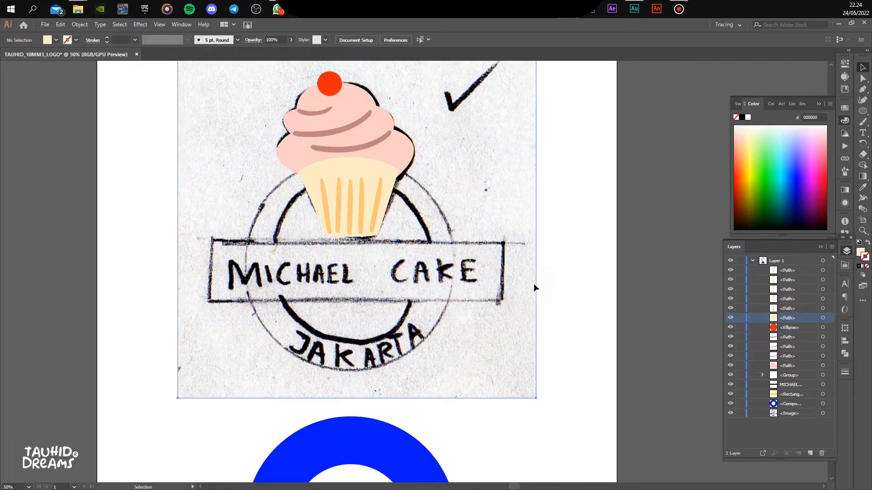
# Move the sketch image off the cupcake to an empty area at its right
pyautogui.click(367, 247)
pyautogui.moveTo(392, 293)
pyautogui.mouseDown()
pyautogui.moveTo(606, 298)
pyautogui.moveTo(590, 296)
pyautogui.mouseUp()
pyautogui.scroll(-1, 360, 288)
# Group the blue ring, yellow banner and lettering, and move the group up behind the cupcake so the wrapper's base meets the banner
pyautogui.moveTo(363, 310); pyautogui.dragTo(355, 465)
pyautogui.hotkey('ctrl', 'g')
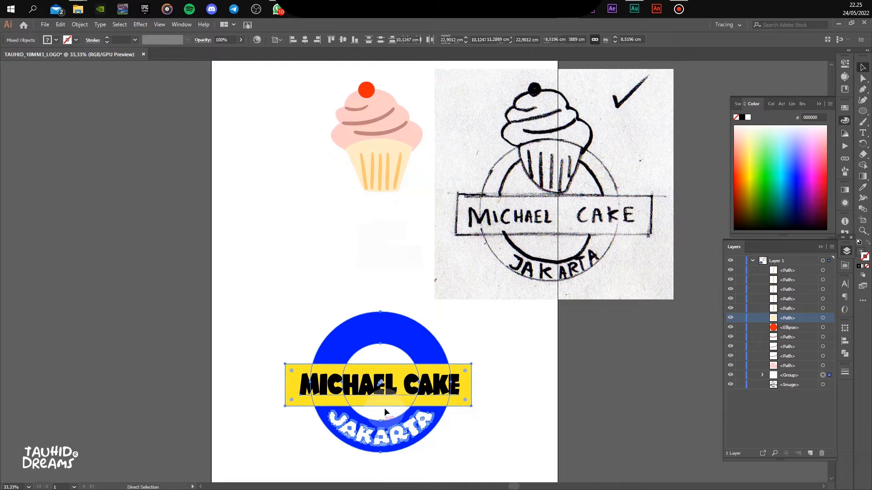
pyautogui.press('v')
pyautogui.moveTo(386, 398); pyautogui.dragTo(384, 229)
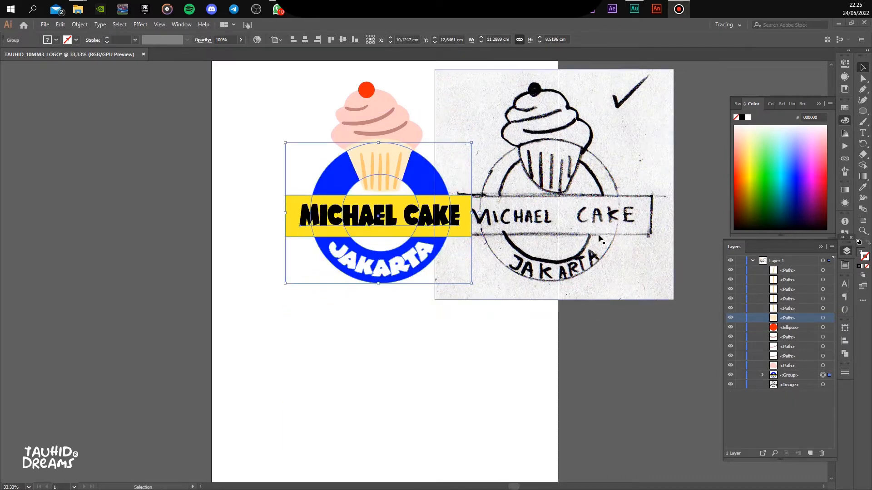
pyautogui.press('space')
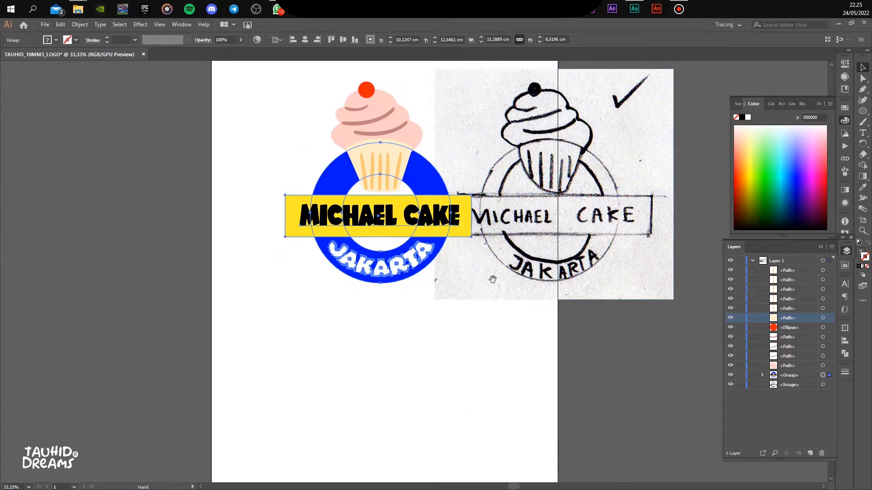
pyautogui.moveTo(493, 279); pyautogui.dragTo(460, 360)
pyautogui.moveTo(523, 298)
pyautogui.mouseDown()
pyautogui.moveTo(541, 298)
pyautogui.moveTo(489, 319)
pyautogui.mouseUp()
pyautogui.moveTo(373, 304); pyautogui.dragTo(373, 298)
pyautogui.click(454, 237)
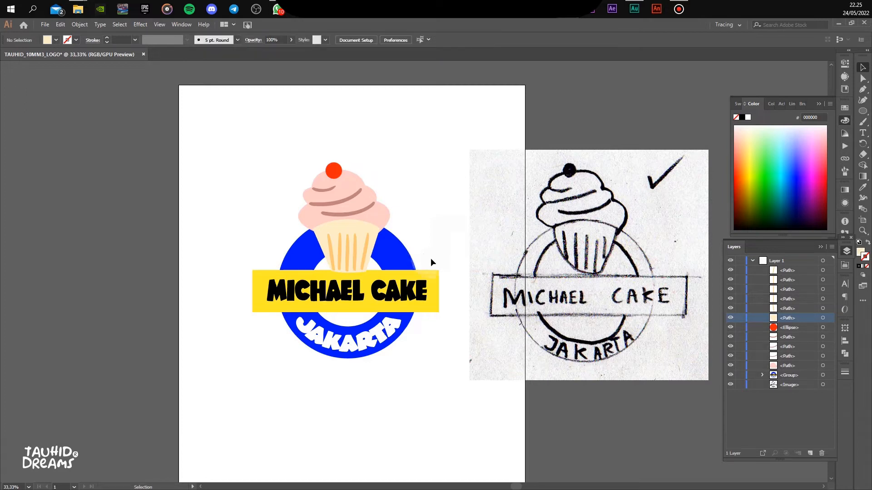
# Ungroup the badge made of the ring, banner and lettering
pyautogui.click(390, 260)
pyautogui.rightClick(391, 254)
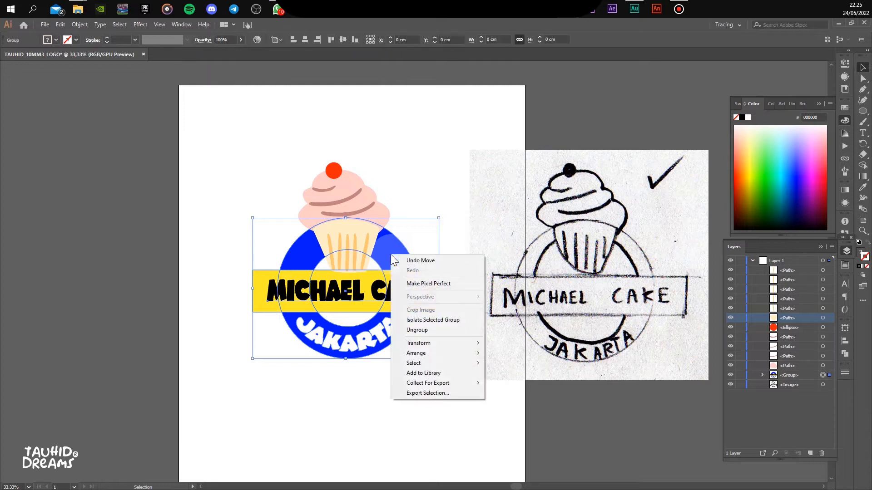
pyautogui.click(423, 334)
pyautogui.click(438, 212)
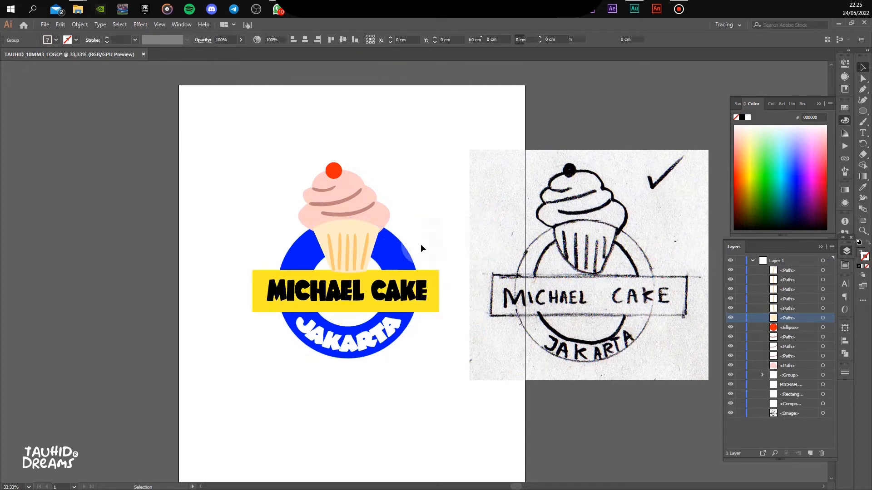
# Fill the badge ring with orange-red (FC3800) and leave it without an outline
pyautogui.click(406, 255)
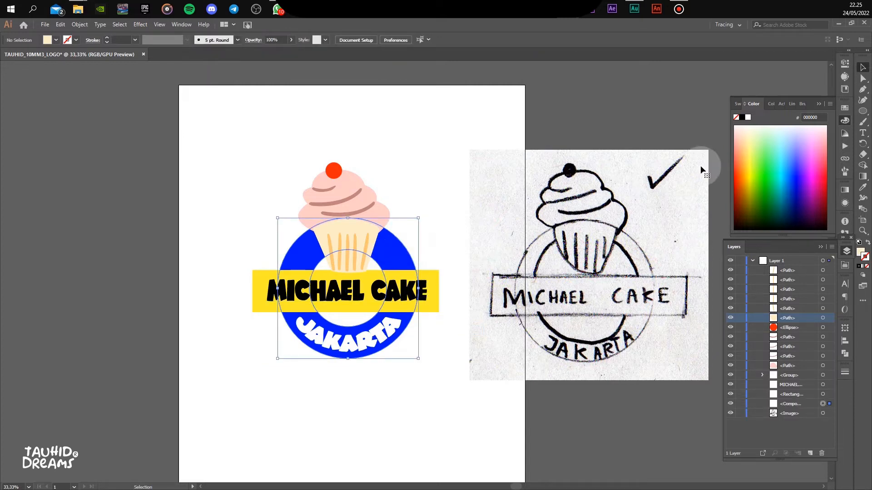
pyautogui.click(743, 176)
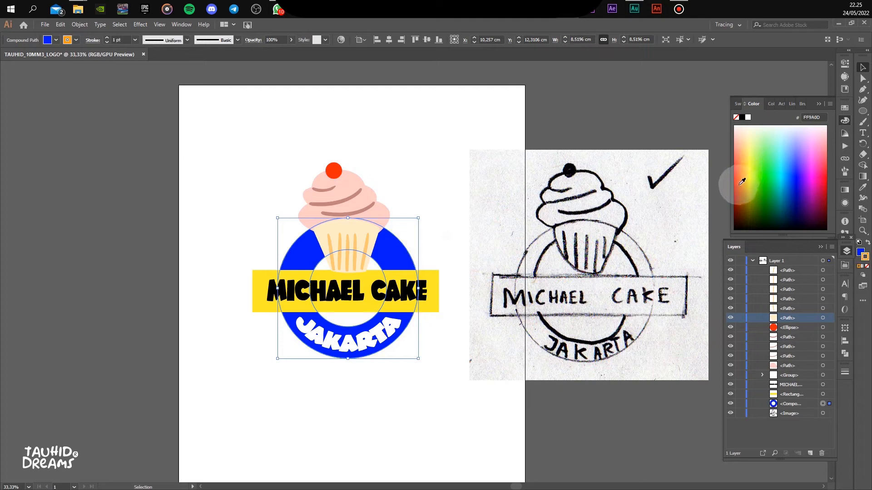
pyautogui.click(866, 266)
pyautogui.click(858, 251)
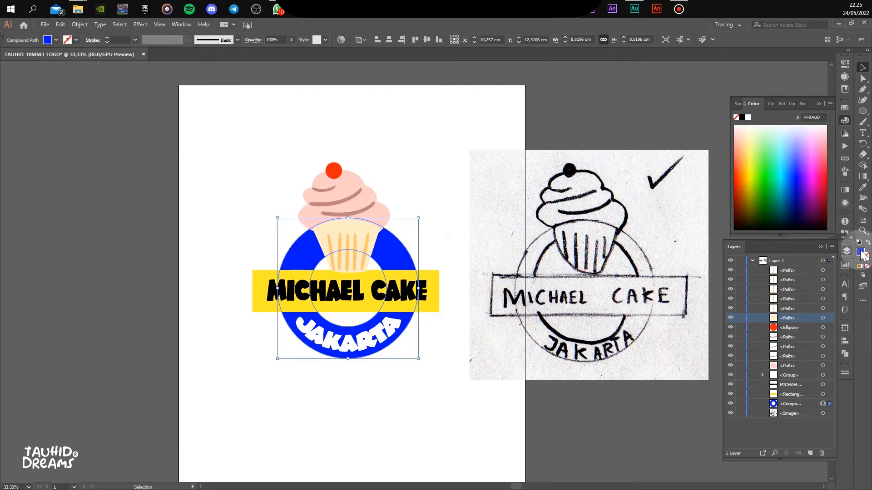
pyautogui.click(740, 174)
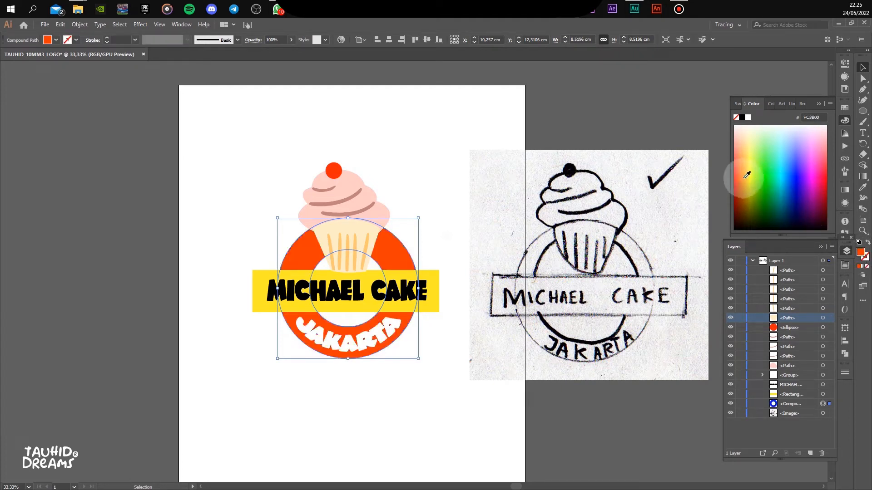
pyautogui.click(440, 279)
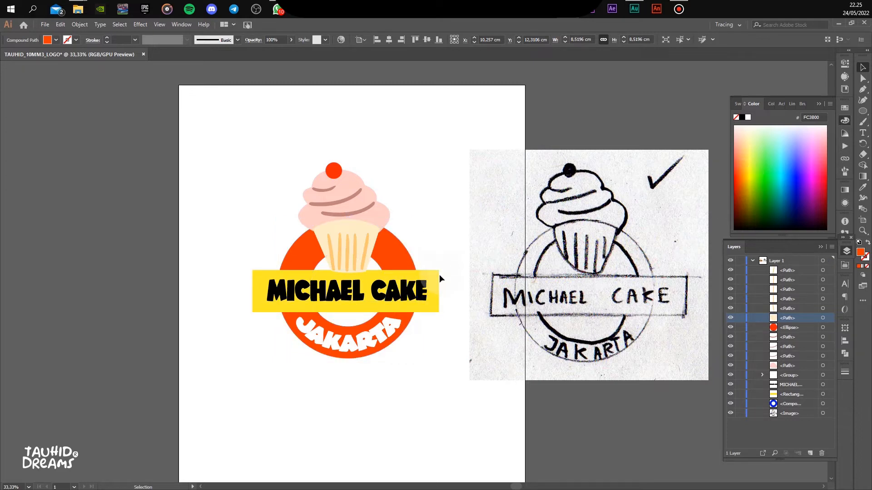
# Sample the frosting's pink (FFCEC8) onto the banner rectangle with the Eyedropper
pyautogui.click(432, 274)
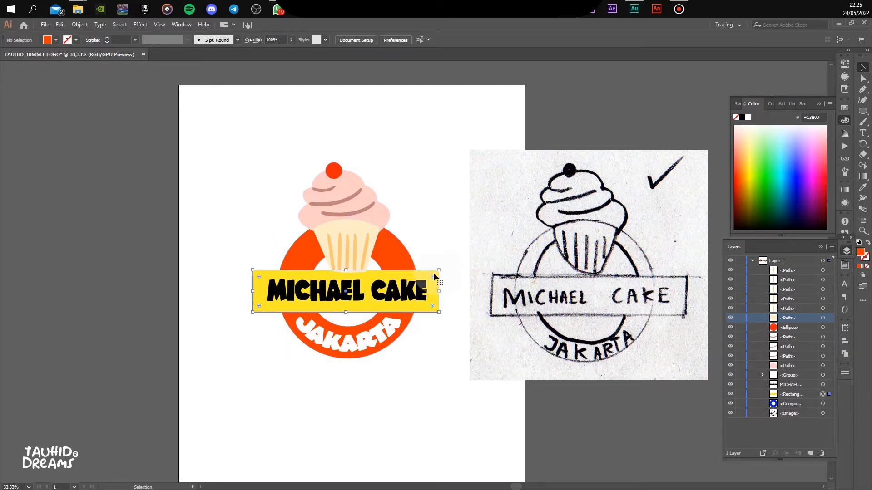
pyautogui.click(862, 187)
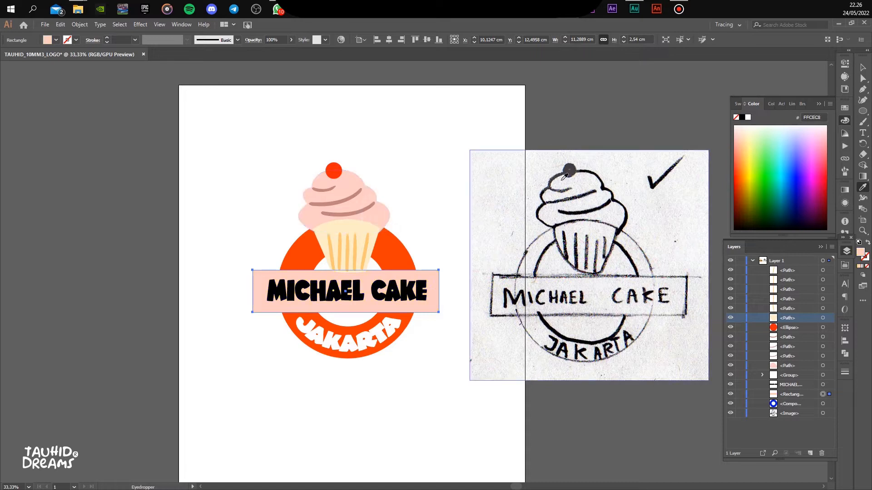
pyautogui.click(863, 67)
pyautogui.click(397, 144)
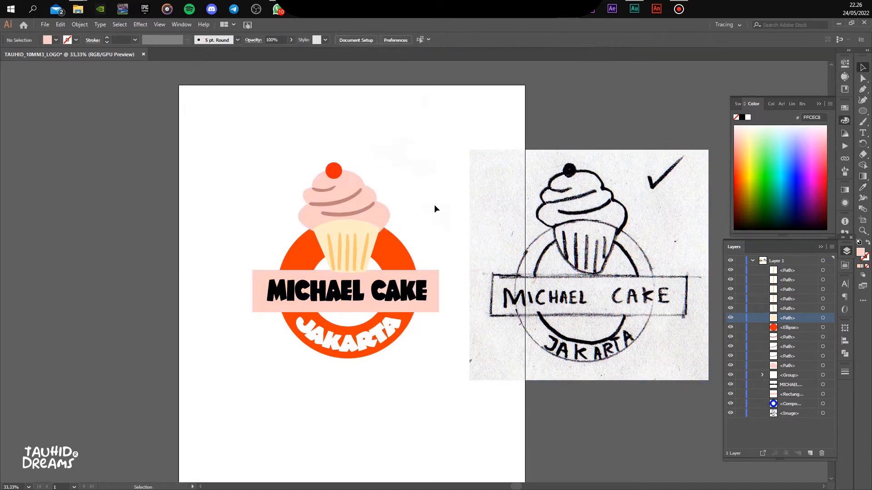
# Move the sketch image off the artboard and delete it
pyautogui.moveTo(537, 318)
pyautogui.mouseDown()
pyautogui.moveTo(579, 263)
pyautogui.moveTo(566, 295)
pyautogui.moveTo(579, 292)
pyautogui.mouseUp()
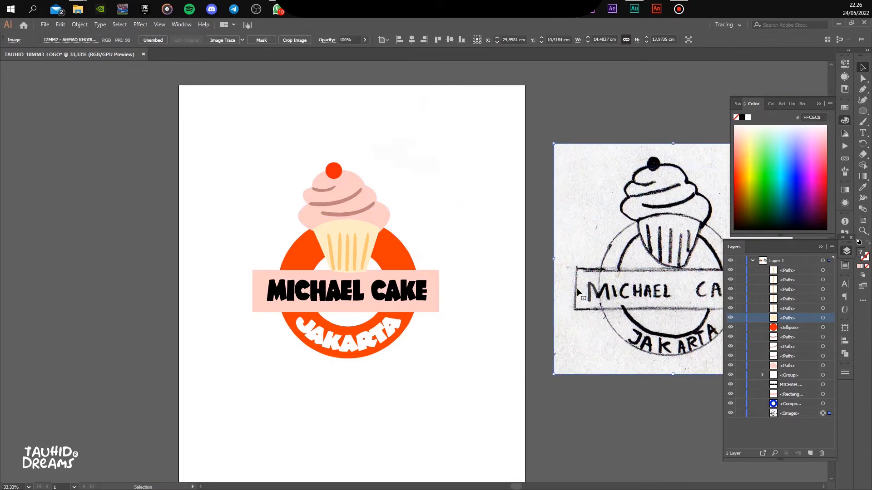
pyautogui.press('Delete')
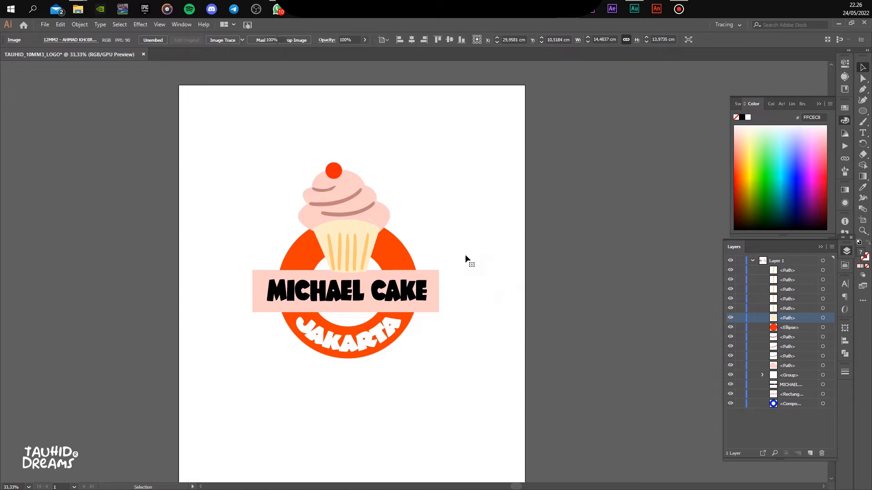
pyautogui.click(412, 67)
# Group all the logo's shapes and lettering, and centre the group horizontally and vertically on the artboard
pyautogui.moveTo(381, 418); pyautogui.dragTo(223, 409)
pyautogui.rightClick(380, 277)
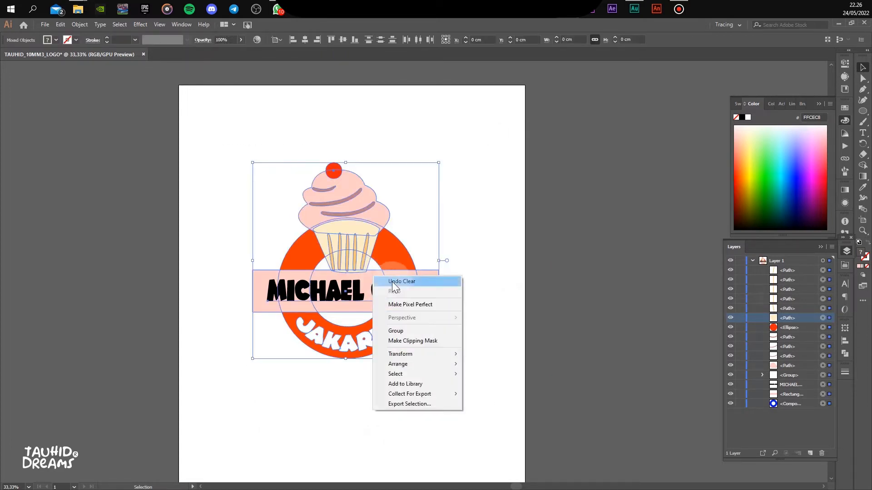
pyautogui.click(406, 328)
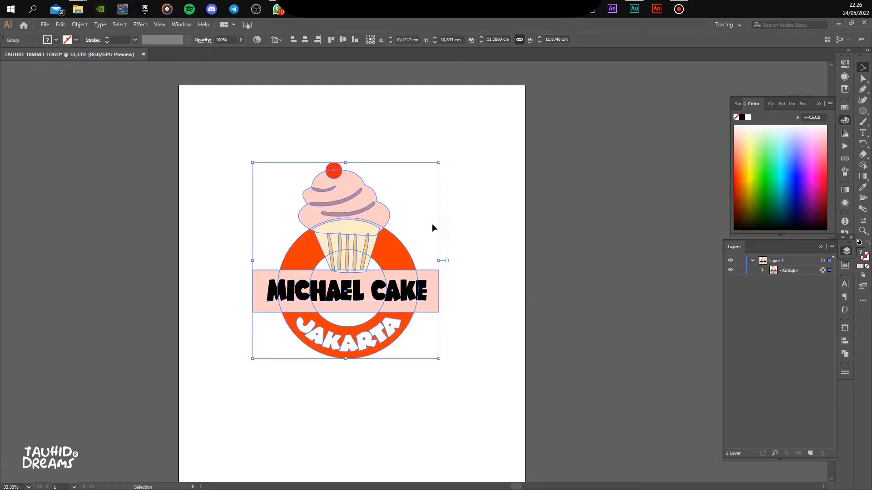
pyautogui.click(308, 42)
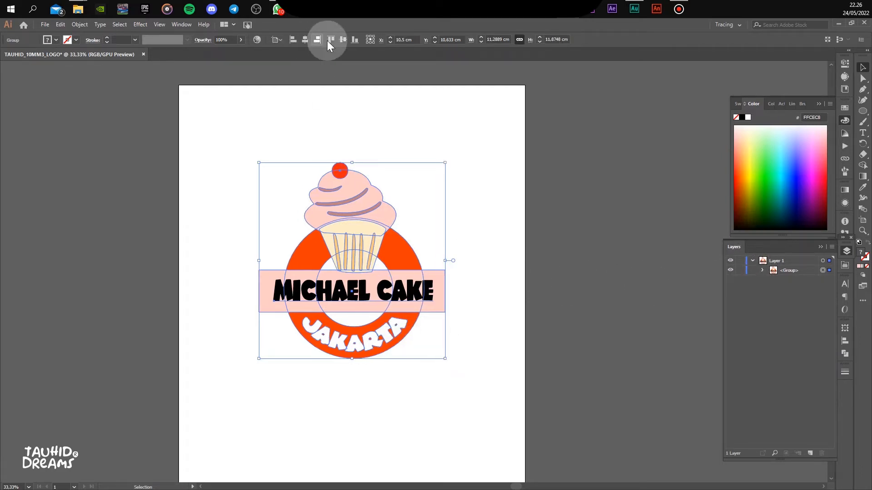
pyautogui.click(344, 43)
pyautogui.click(484, 396)
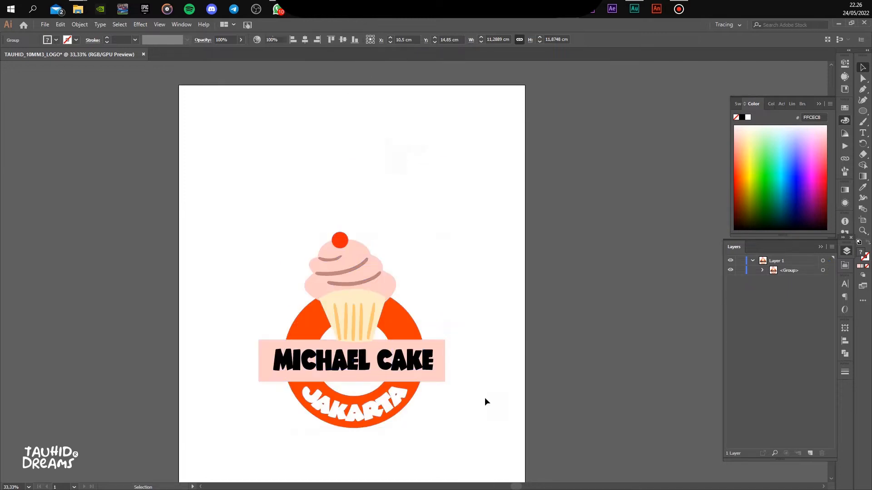
# Start a text block above the cupcake with a "Nama :" line giving the student's name and a "Kelas :" label beneath it
pyautogui.click(464, 303)
pyautogui.moveTo(460, 300); pyautogui.dragTo(454, 262)
pyautogui.scroll(-2, 547, 219)
pyautogui.scroll(2, 404, 206)
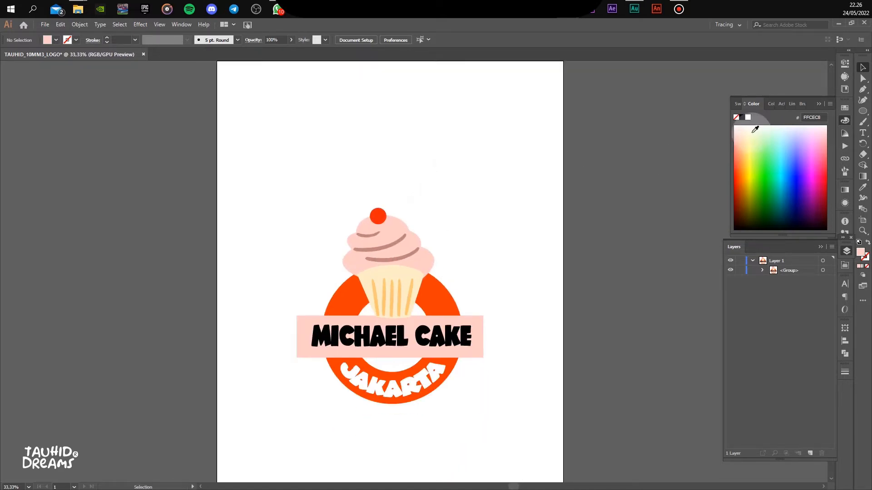
pyautogui.click(862, 133)
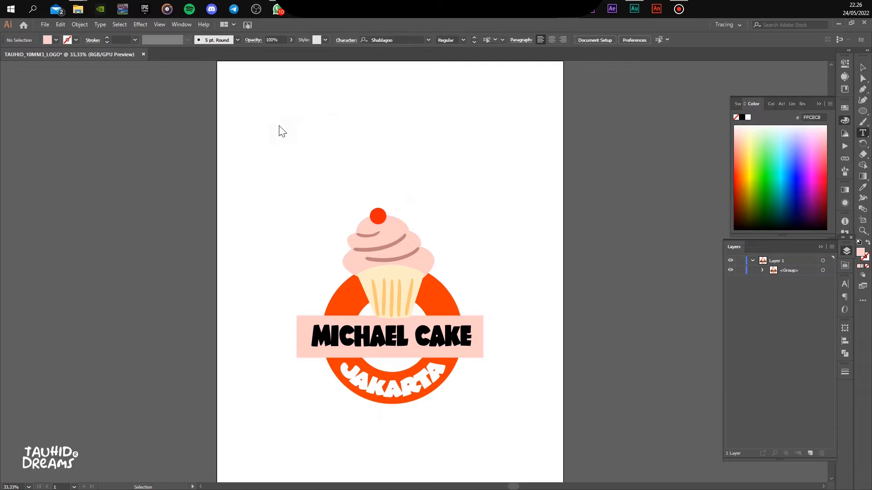
pyautogui.click(300, 142)
pyautogui.write('NAMA : TAUHID')
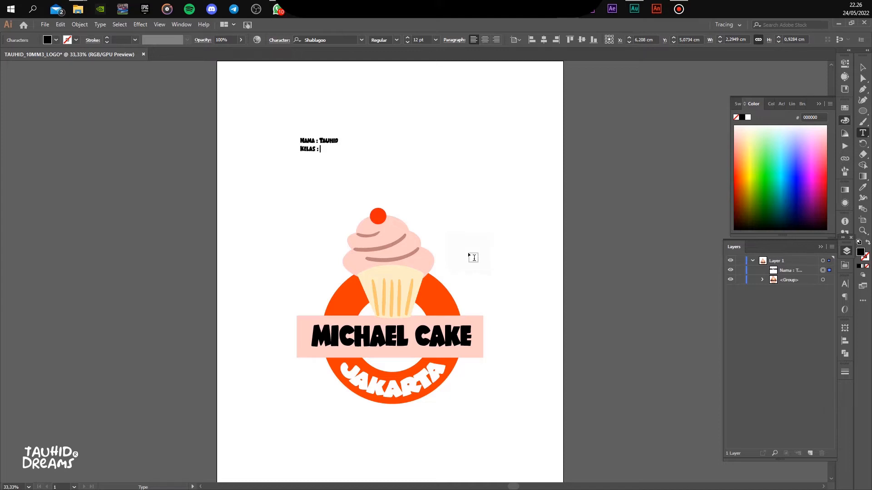
# Complete the class line as "Kelas : 10 MM 3" and add a third line reading "Pelajaran : Dasar Desain Grafis"
pyautogui.write('MM 3')
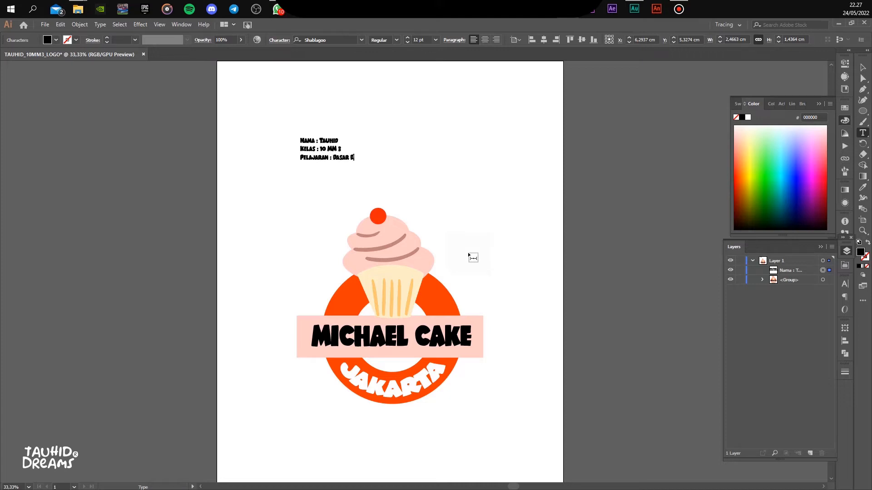
pyautogui.write('in Grafui')
pyautogui.press('BackSpace')
pyautogui.press('BackSpace')
pyautogui.write('is')
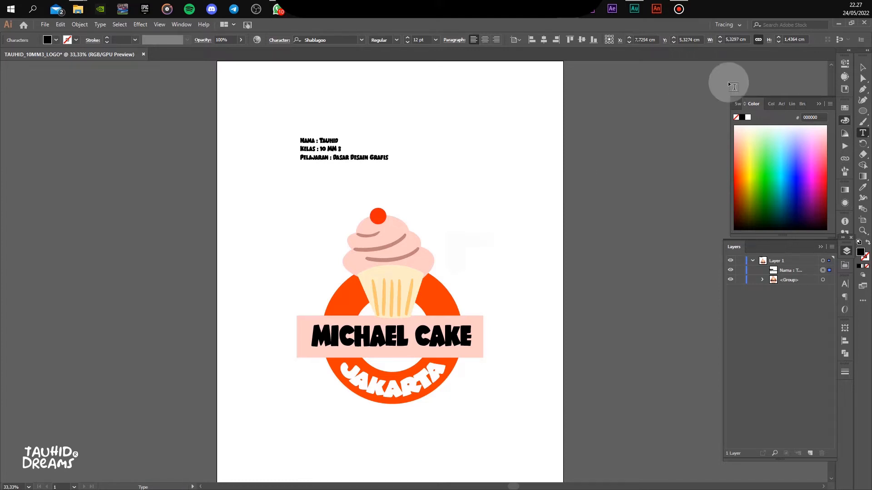
pyautogui.click(863, 67)
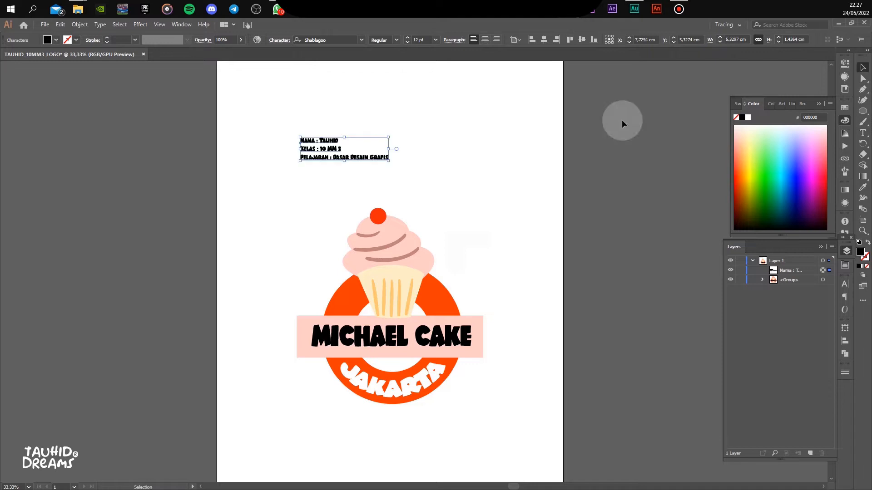
# Change the font of the three-line text block to Franklin Gothic Demi
pyautogui.click(362, 41)
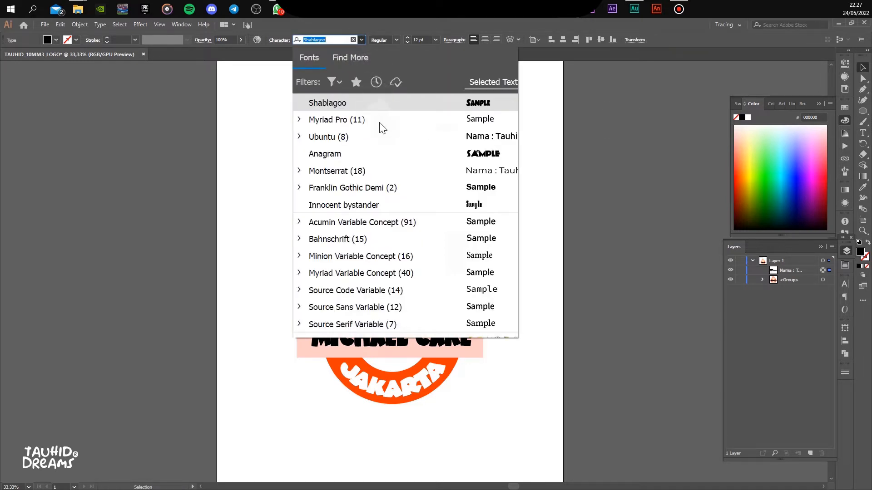
pyautogui.click(393, 196)
pyautogui.click(380, 180)
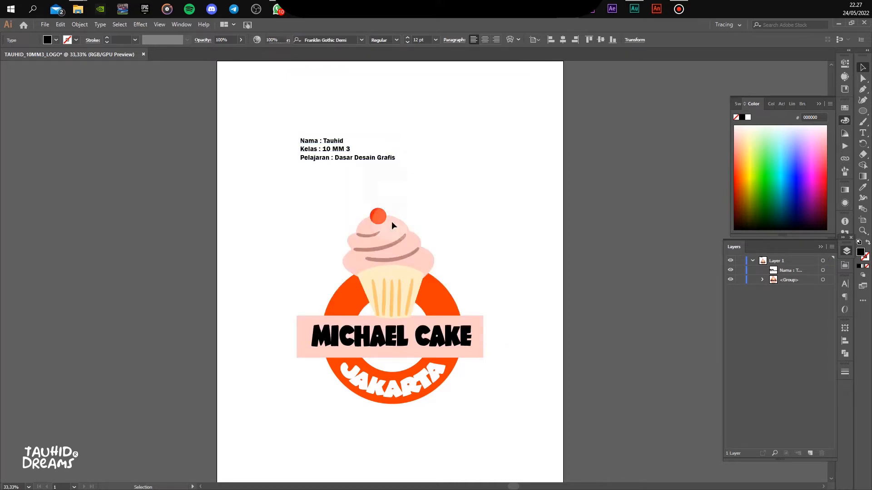
# Move the three-line text block into the artboard's top-left corner
pyautogui.moveTo(391, 208); pyautogui.dragTo(468, 226)
pyautogui.moveTo(364, 107); pyautogui.dragTo(423, 212)
pyautogui.moveTo(455, 266); pyautogui.dragTo(397, 223)
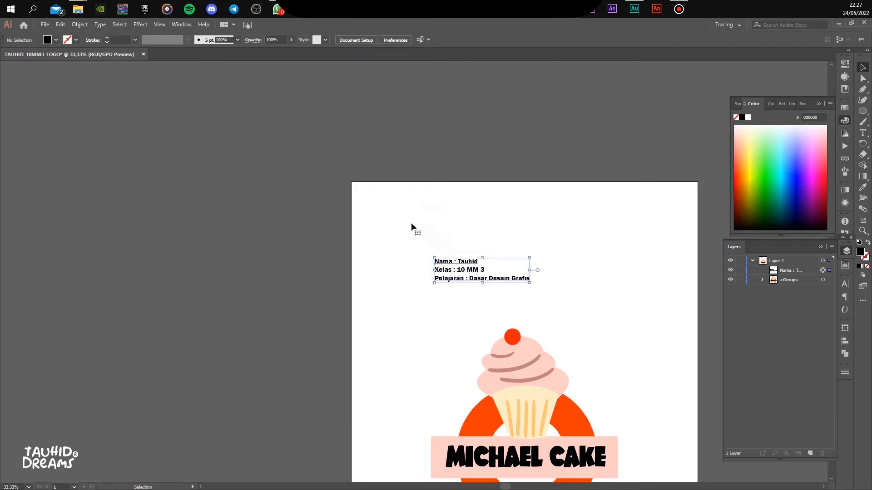
pyautogui.click(478, 238)
pyautogui.click(471, 270)
pyautogui.moveTo(468, 267); pyautogui.dragTo(371, 166)
pyautogui.press('space')
pyautogui.moveTo(548, 262); pyautogui.dragTo(461, 189)
pyautogui.scroll(-1, 521, 257)
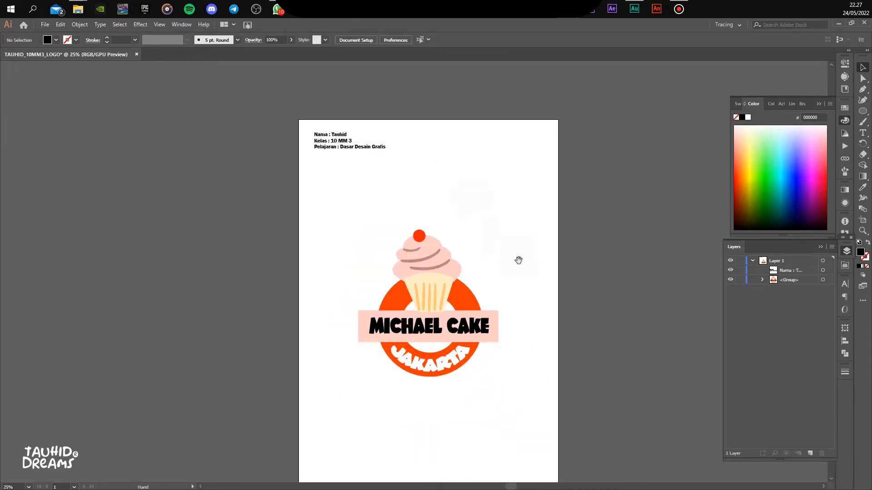
# Move the logo group slightly up the artboard to a Y position of about 13.6 cm, keeping it horizontally centred
pyautogui.press('space')
pyautogui.moveTo(518, 259); pyautogui.dragTo(461, 214)
pyautogui.moveTo(387, 237); pyautogui.dragTo(386, 227)
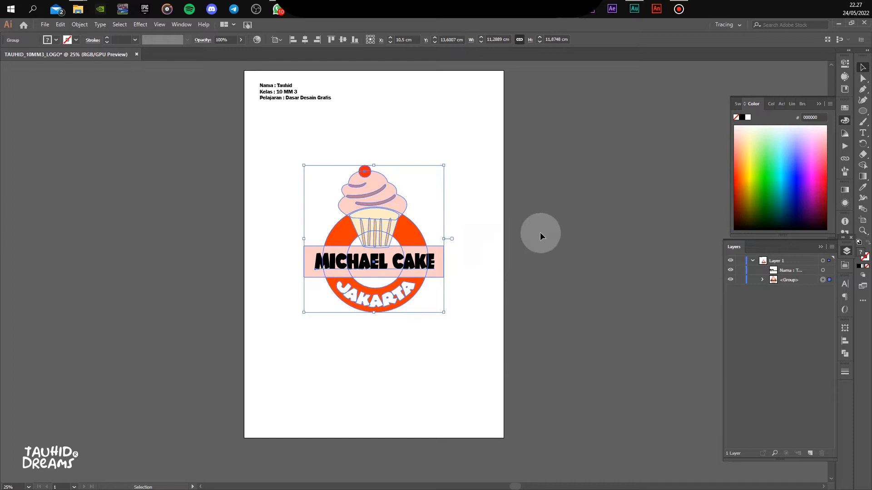
pyautogui.click(582, 229)
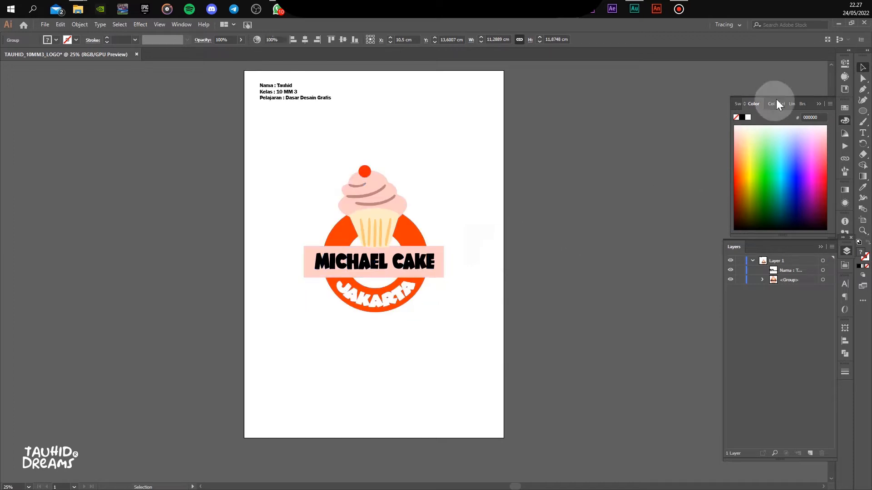
# Draw an L-shaped Pen path about 3.3 cm wide and 3.7 cm high, running right from the cupcake frosting and upward
pyautogui.click(863, 89)
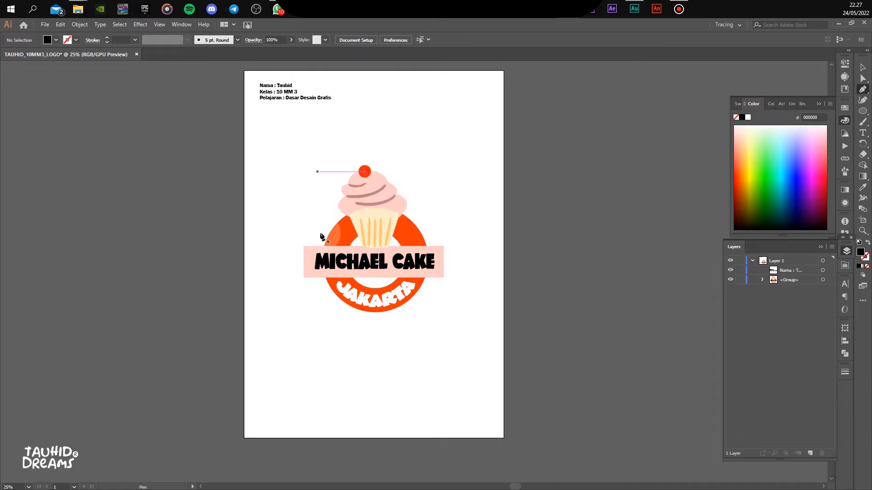
pyautogui.click(398, 208)
pyautogui.click(438, 207)
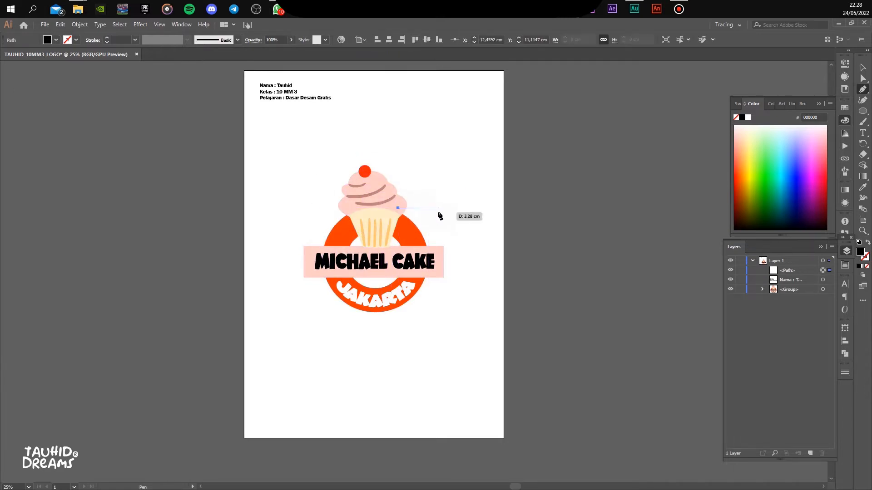
pyautogui.click(438, 162)
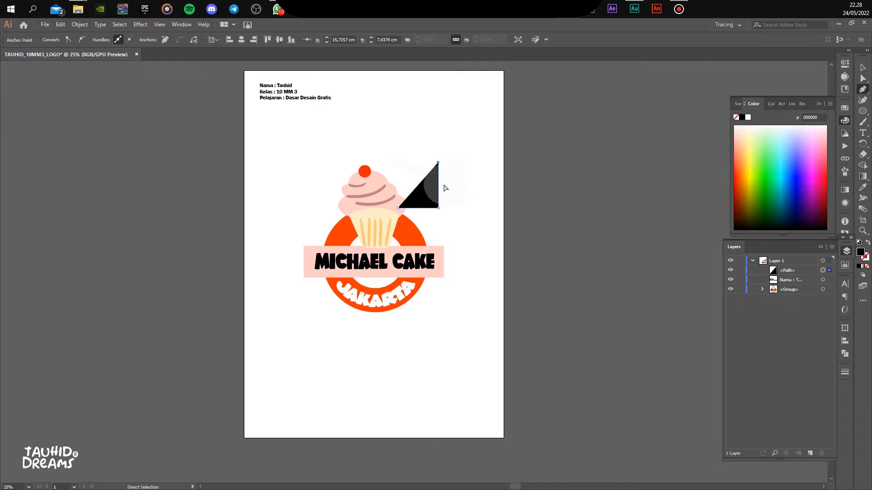
pyautogui.press('Escape')
pyautogui.click(862, 67)
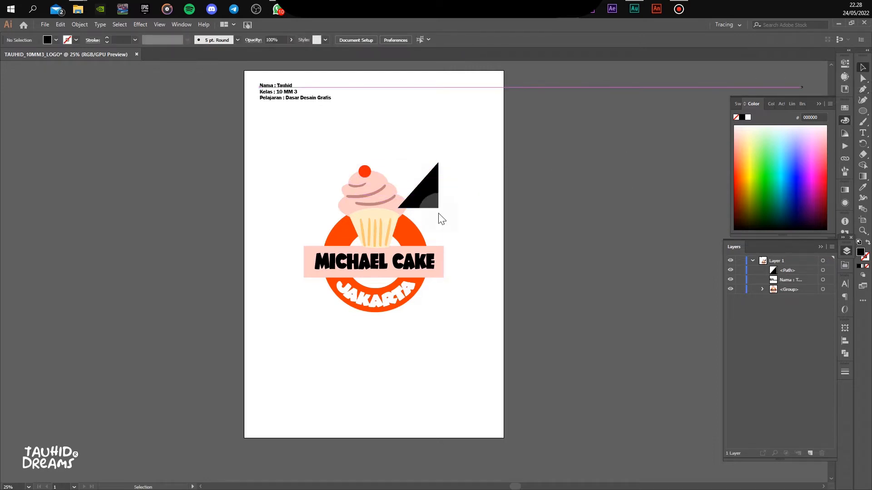
# Remove the fill from the L-shaped path beside the frosting and give it a black stroke
pyautogui.click(433, 203)
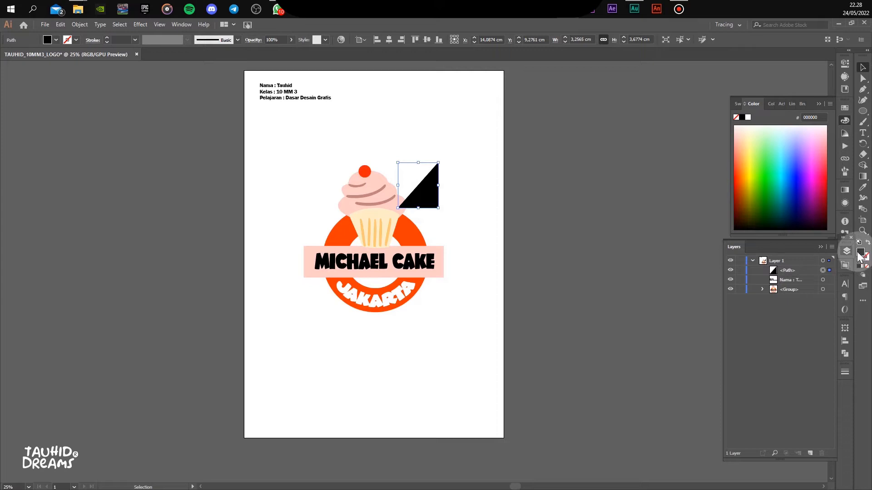
pyautogui.click(735, 119)
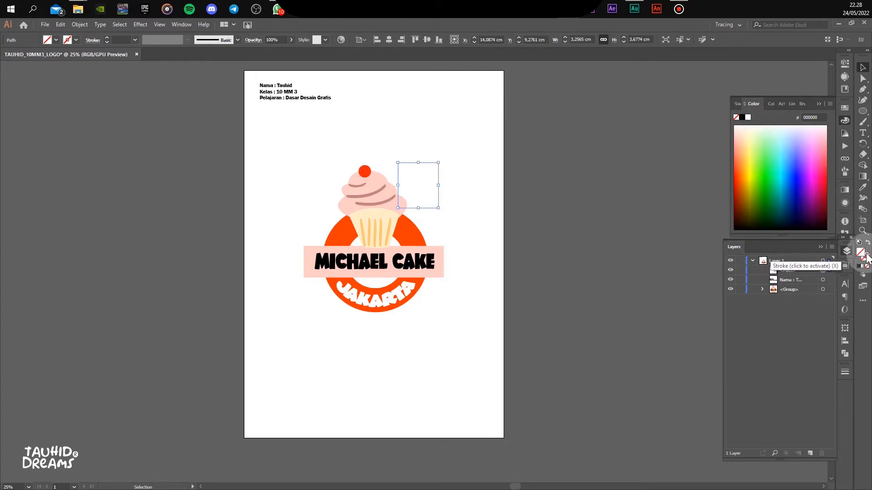
pyautogui.click(864, 257)
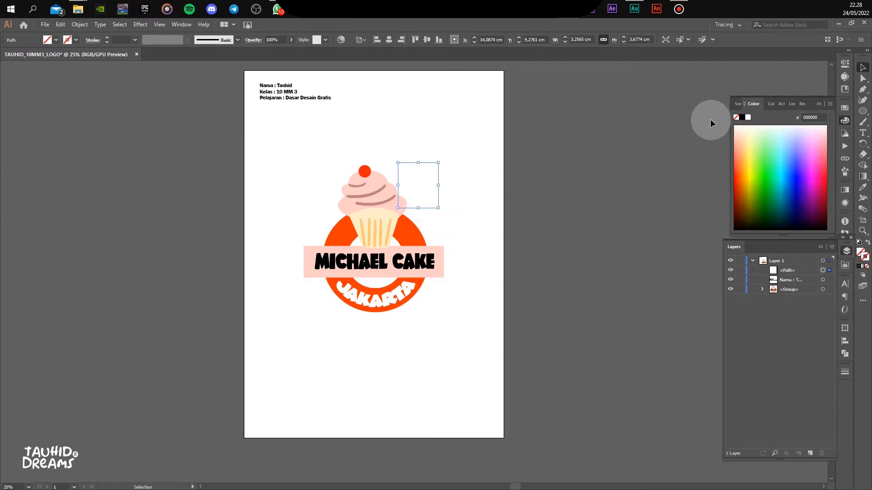
pyautogui.click(749, 118)
pyautogui.click(498, 196)
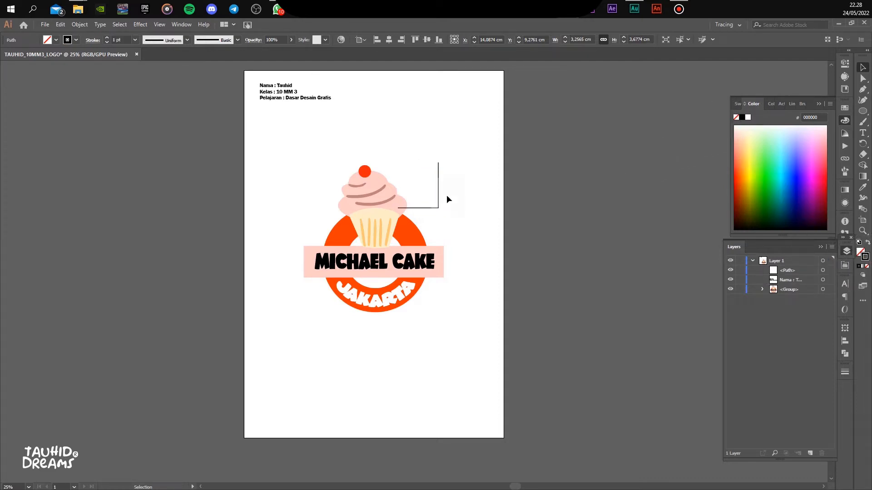
# Set the frosting leader line's stroke weight to 3 pt and shift the line slightly to the right
pyautogui.click(437, 209)
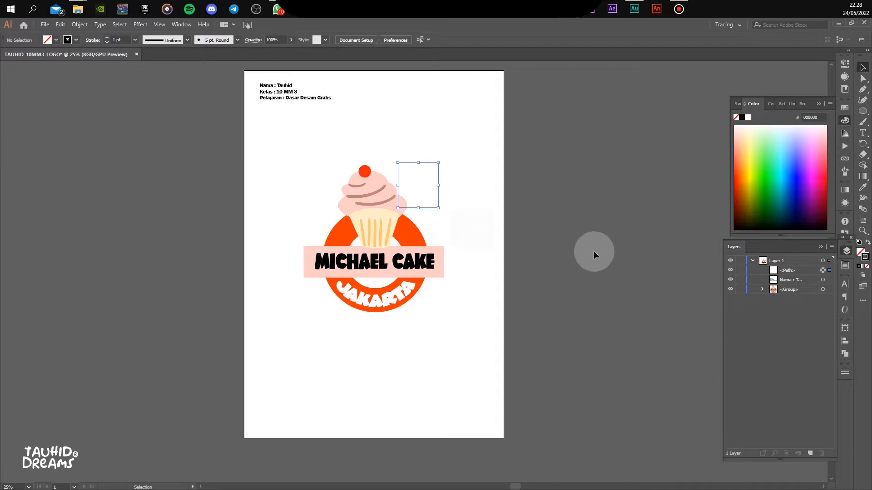
pyautogui.click(844, 372)
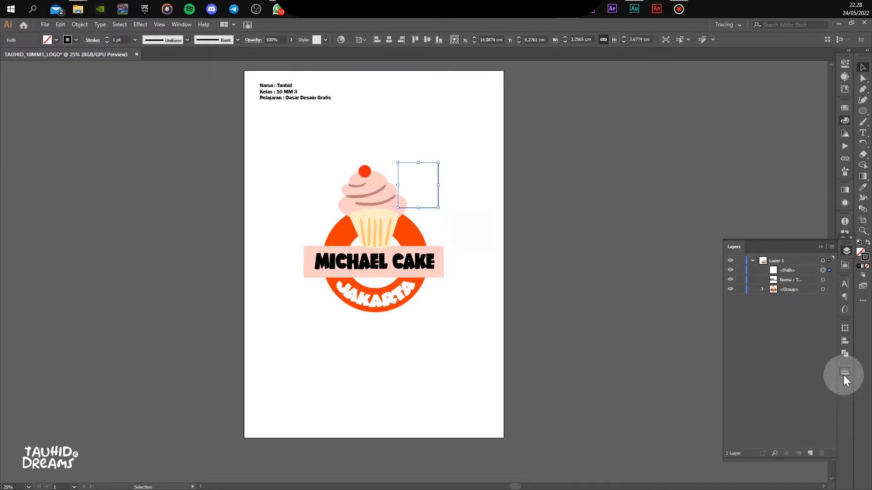
pyautogui.click(795, 348)
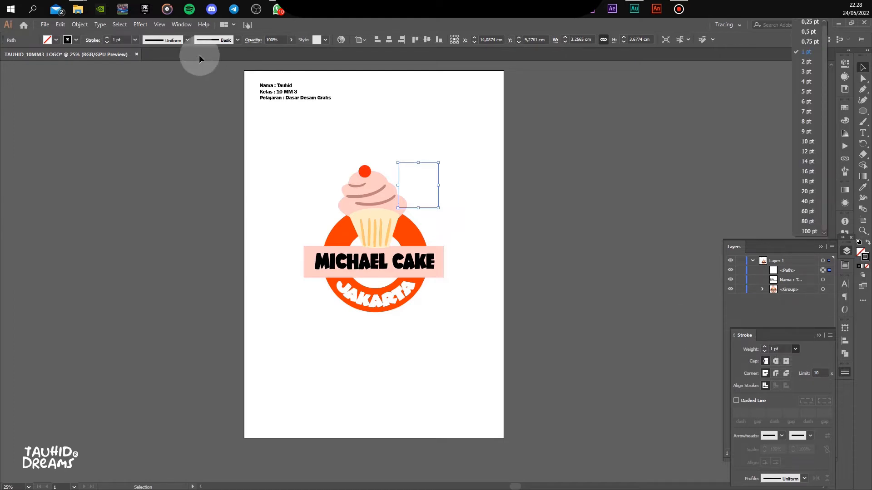
pyautogui.click(138, 40)
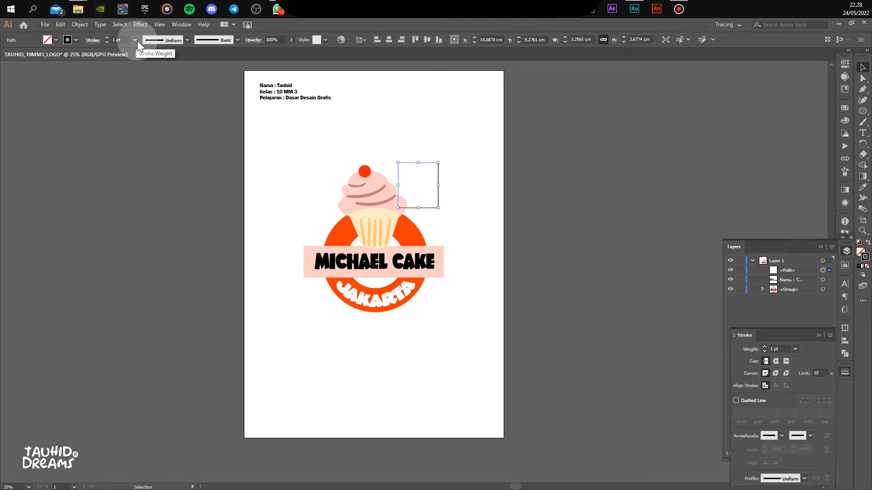
pyautogui.click(135, 39)
pyautogui.click(154, 98)
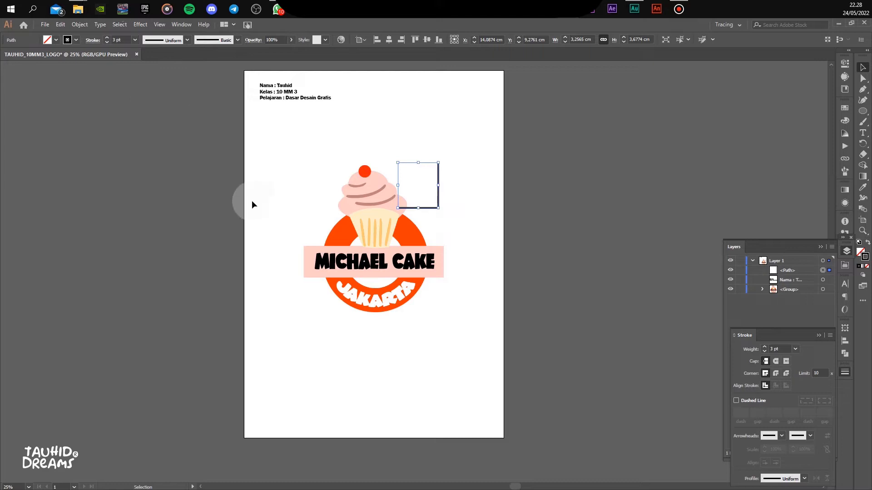
pyautogui.click(527, 195)
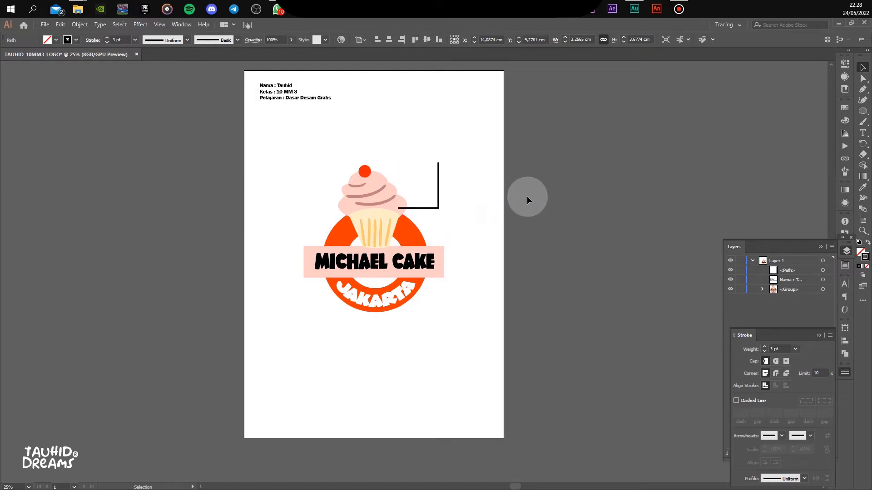
pyautogui.click(437, 195)
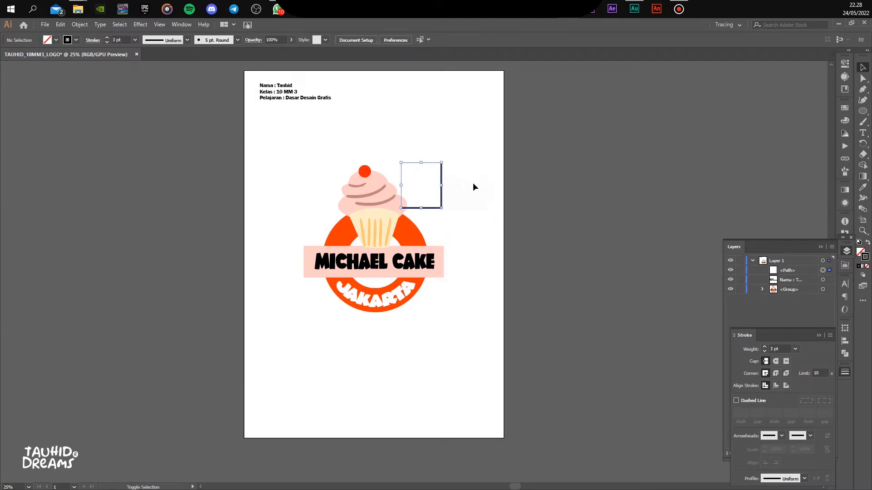
pyautogui.click(486, 170)
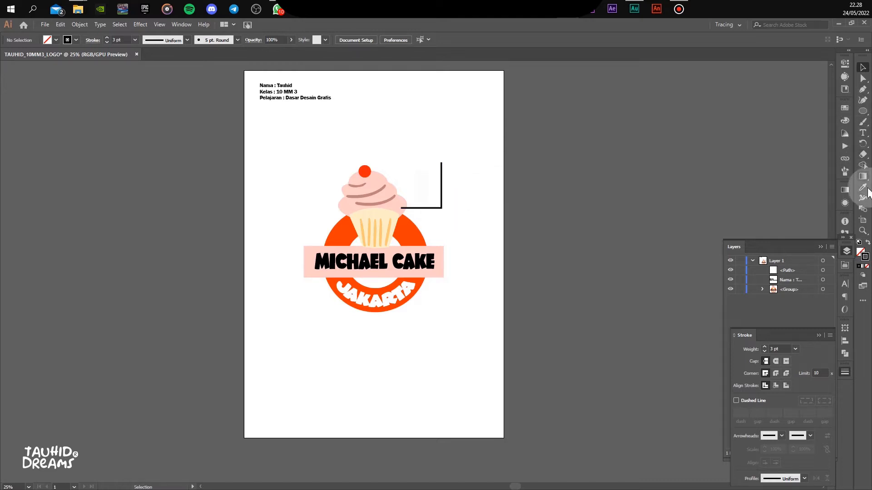
# Draw an L-shaped leader line from the orange ring's lower left, about 2.3 cm leftward and down below the logo
pyautogui.click(863, 89)
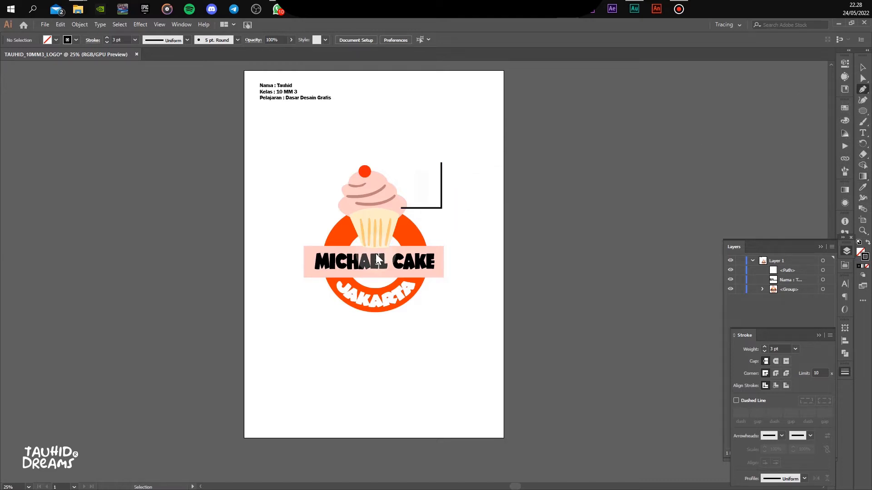
pyautogui.click(328, 283)
pyautogui.click(299, 283)
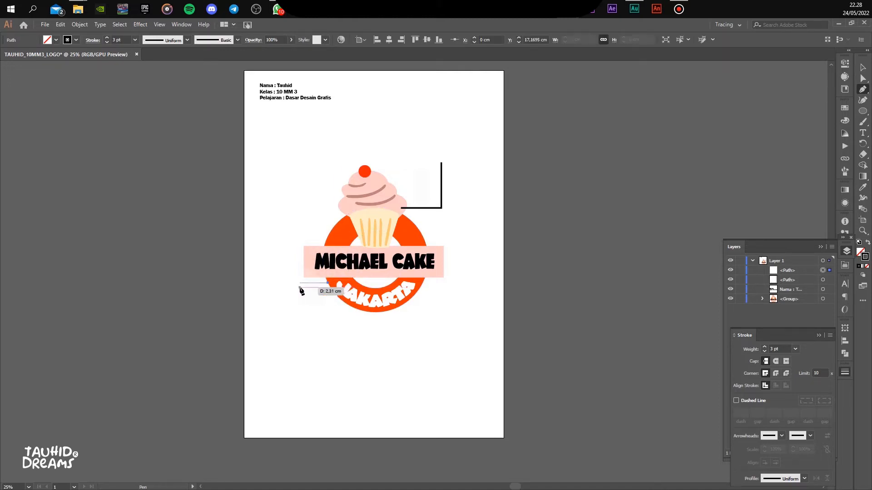
pyautogui.click(300, 355)
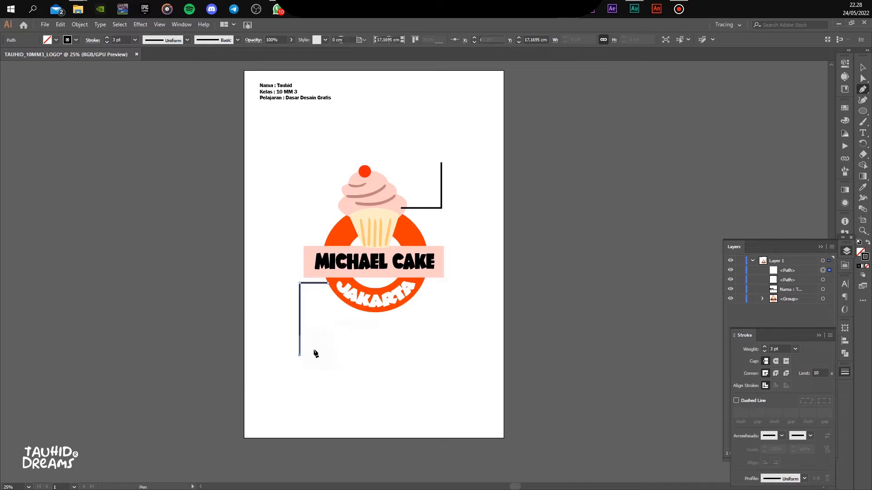
pyautogui.keyDown('ctrl'); pyautogui.click(462, 297); pyautogui.keyUp('ctrl')
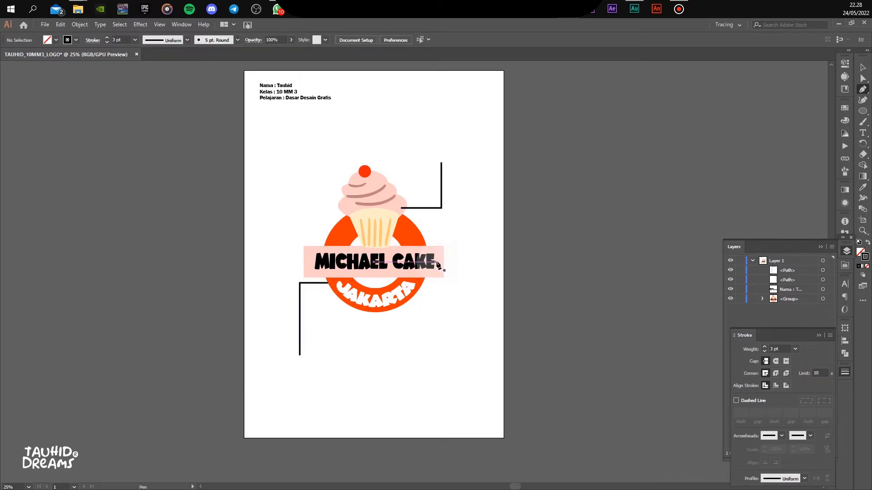
# Draw an L-shaped leader line from the banner's right end, about 1.4 cm wide and 6.1 cm downward
pyautogui.click(441, 262)
pyautogui.click(458, 262)
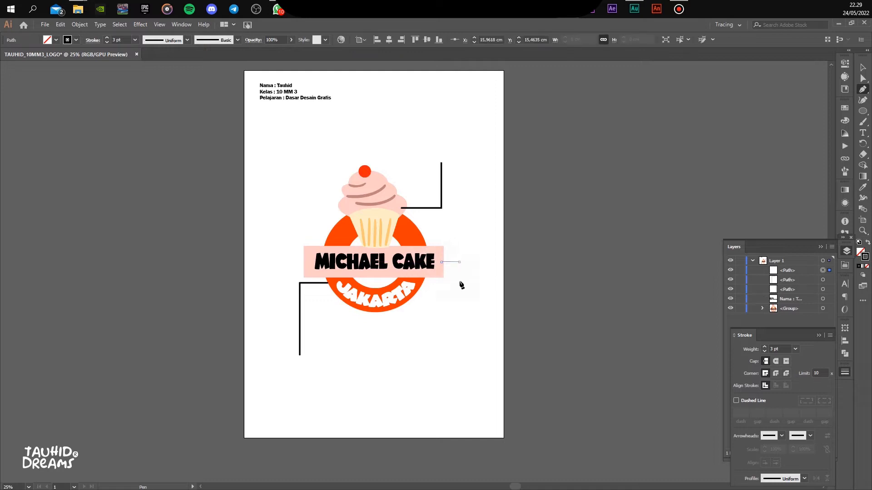
pyautogui.click(459, 338)
pyautogui.keyDown('ctrl'); pyautogui.click(736, 170); pyautogui.keyUp('ctrl')
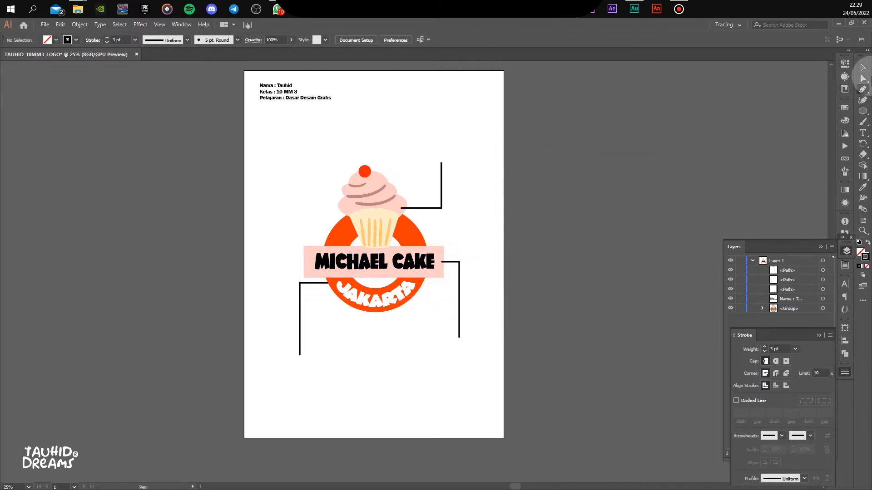
# Add a text caption above the frosting leader line, starting "Gambar bentuk cake yang melambangkan" with a second line "bahwa usaha dari logo ini"
pyautogui.click(863, 142)
pyautogui.click(863, 136)
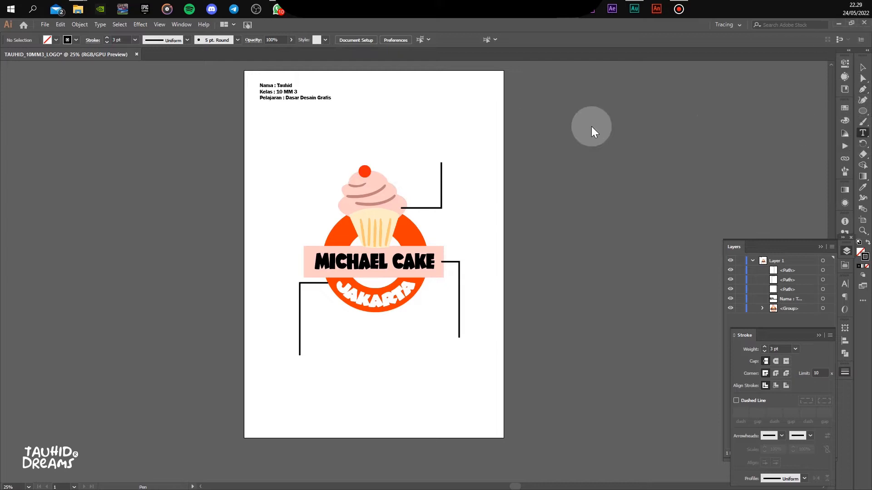
pyautogui.click(398, 140)
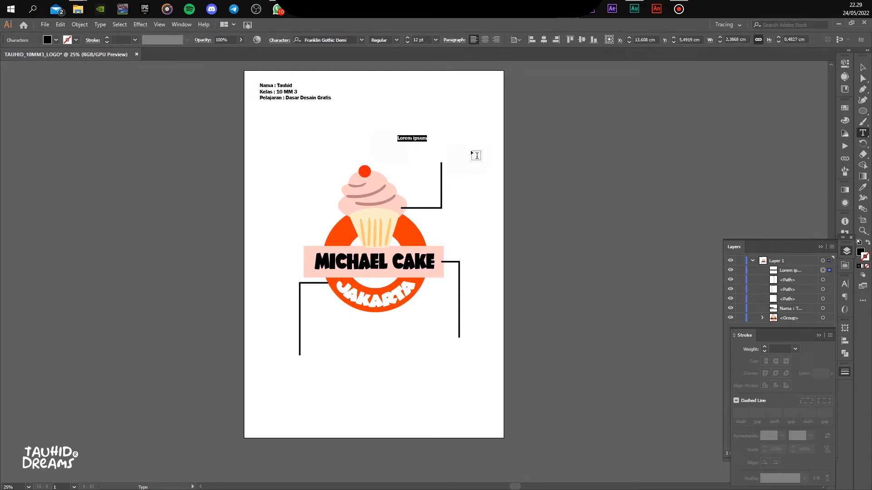
pyautogui.write('Gambar bentuk cake yan')
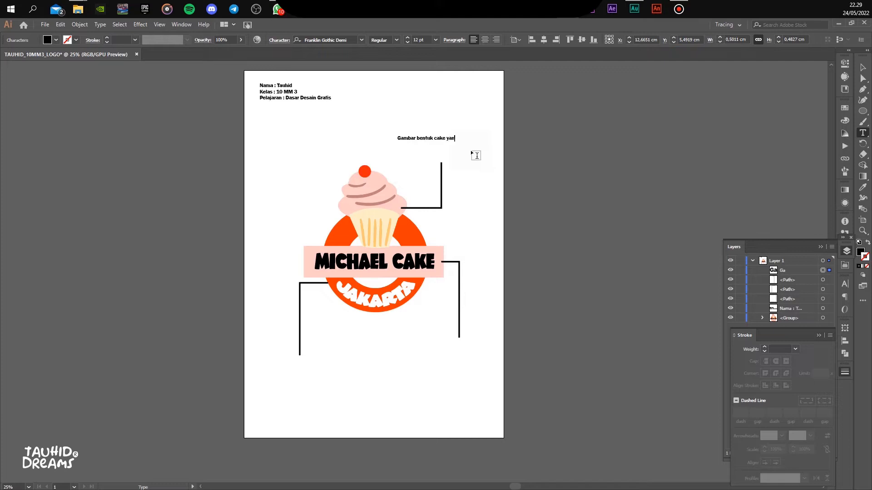
pyautogui.write('g melambangkan')
pyautogui.press('Return')
pyautogui.write('bahwa usaha dari logo ini ')
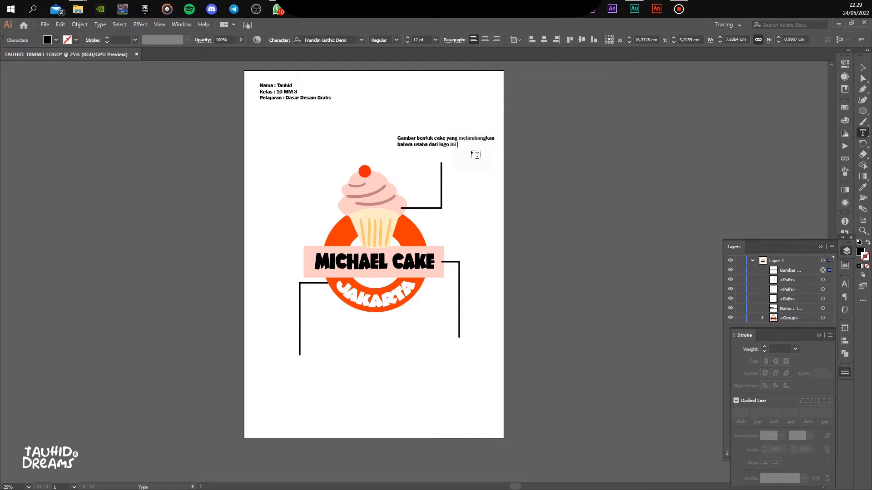
pyautogui.write('berupa')
pyautogui.press('BackSpace')
pyautogui.press('BackSpace')
pyautogui.press('BackSpace')
pyautogui.press('BackSpace')
pyautogui.press('BackSpace')
pyautogui.press('BackSpace')
# Complete the caption's second line with "menjual produk" and add the third line "makanan berupa cake / roti rotian."
pyautogui.write('menjual produk makanan')
pyautogui.press('BackSpace')
pyautogui.press('BackSpace')
pyautogui.write('berupa cake / roti rotian.')
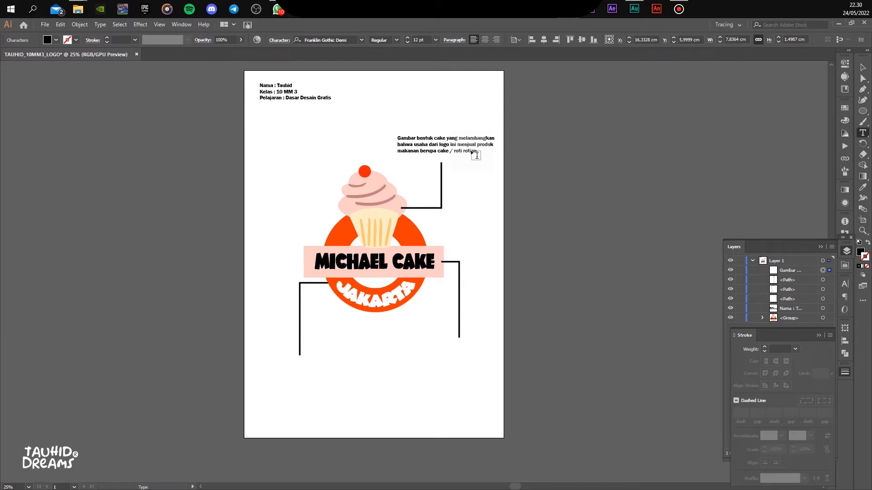
# Shift the cake caption left so it is roughly centred above its leader line, and move the banner's leader line slightly left
pyautogui.click(862, 67)
pyautogui.moveTo(471, 153)
pyautogui.mouseDown()
pyautogui.moveTo(441, 153)
pyautogui.moveTo(455, 150)
pyautogui.mouseUp()
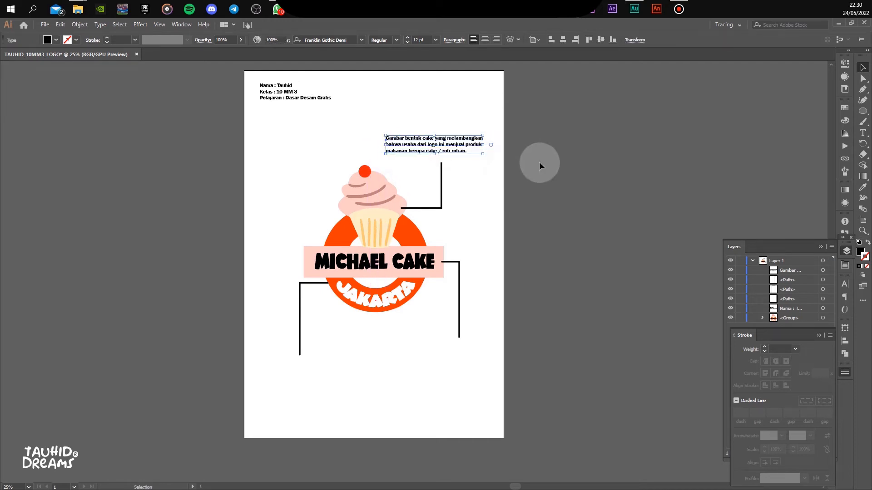
pyautogui.click(539, 166)
pyautogui.click(453, 151)
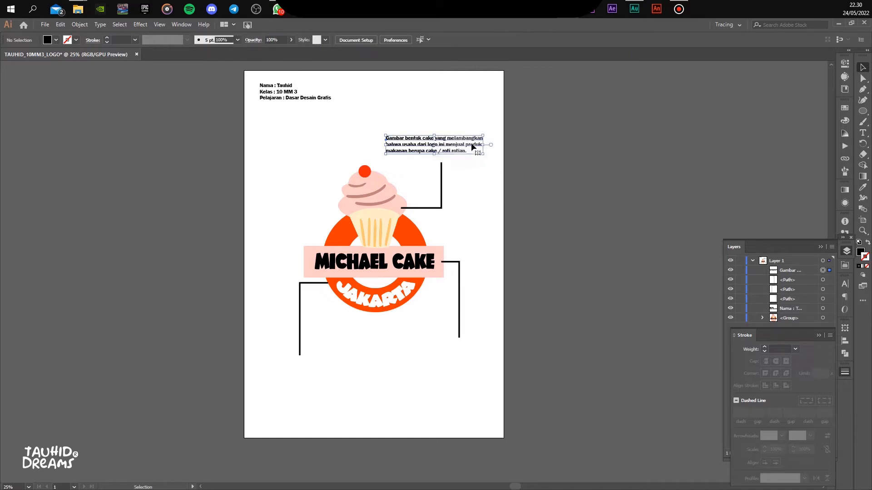
pyautogui.press('Left')
pyautogui.click(499, 137)
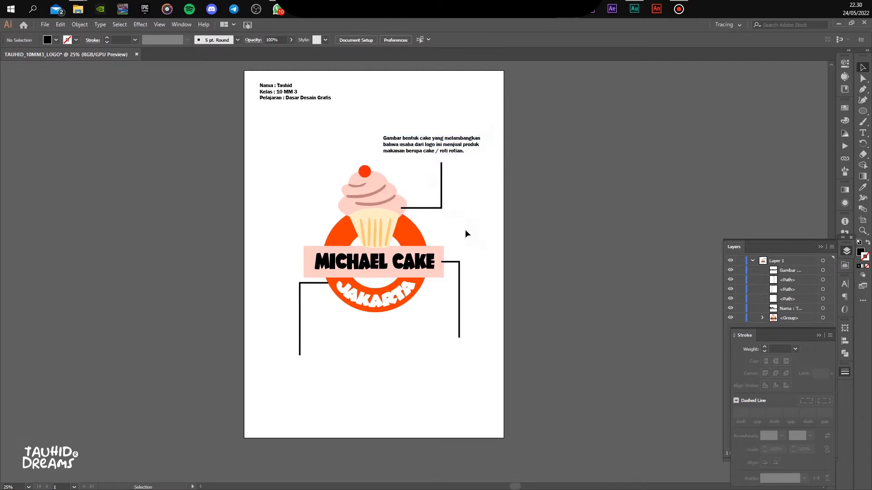
pyautogui.moveTo(458, 266); pyautogui.dragTo(454, 266)
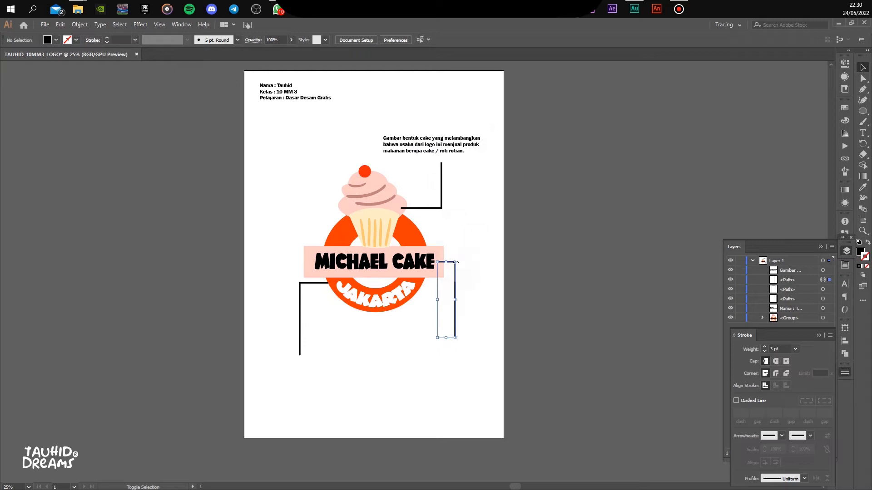
# Copy the cake caption below the ring's leader line and replace its text with "Linkaran oren mengartikan bahwa usaha ini" and a second line "akan selalu"
pyautogui.moveTo(444, 148); pyautogui.dragTo(329, 373)
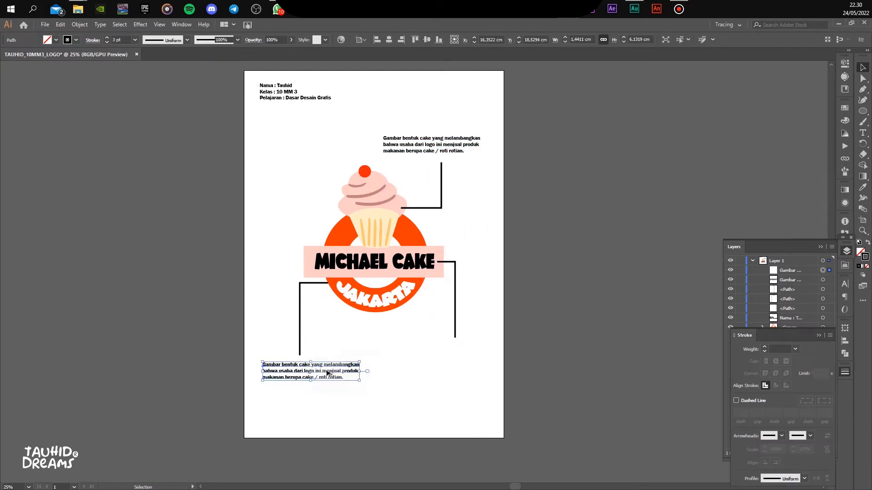
pyautogui.doubleClick(328, 374)
pyautogui.hotkey('ctrl', 'a')
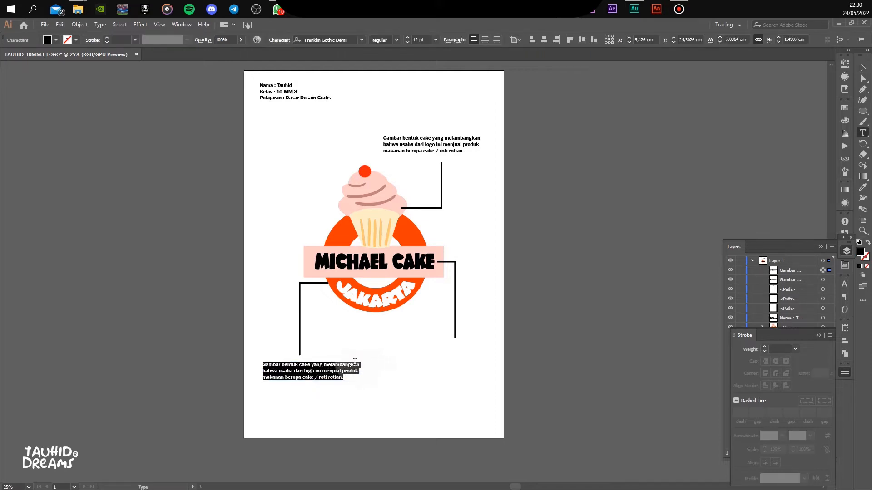
pyautogui.write('Linkar')
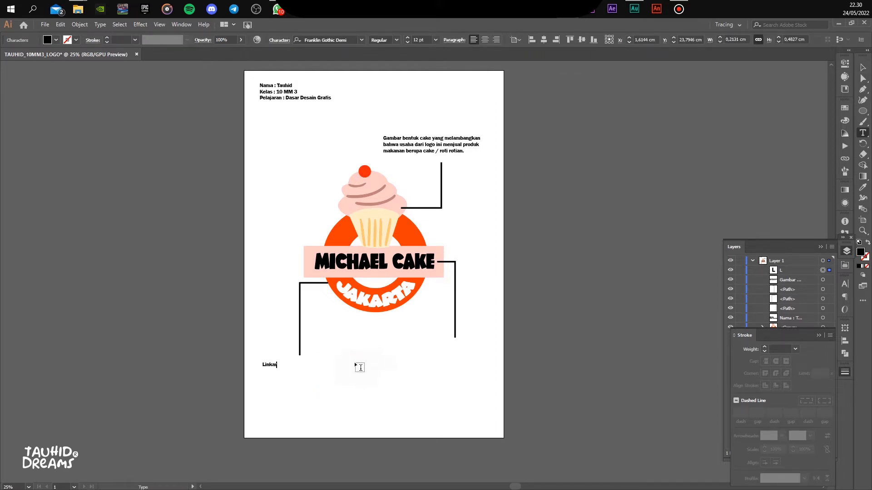
pyautogui.write('an oren mengartikan bahwa')
pyautogui.write('usaha iniakan selalu')
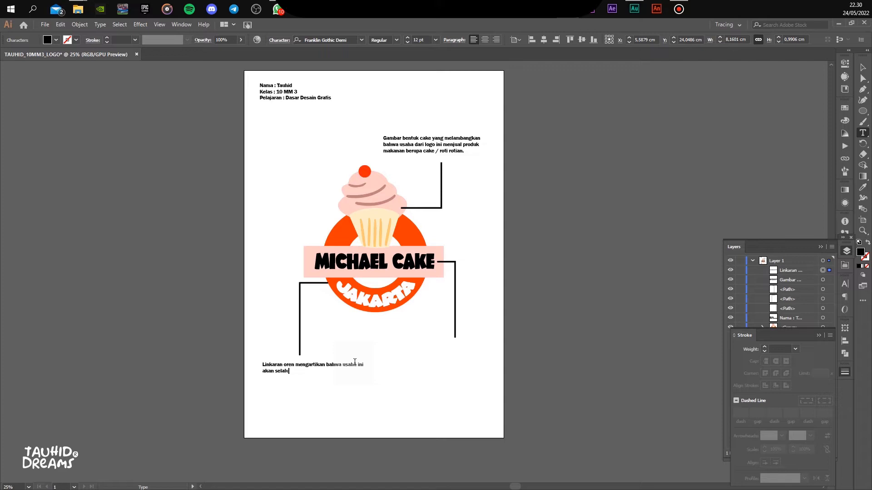
# Continue the ring caption's second line with "memiliki inovasi yang terus berputar" and add the third line "sesuai dengan perkembangan zaman dalam"
pyautogui.write(' memiliki')
pyautogui.write(' ino')
pyautogui.write('vasi yang')
pyautogui.write(' terus')
pyautogui.write(' berputa')
pyautogui.write('r sesuai')
pyautogui.write(' dengan perken')
pyautogui.write('bangan ')
pyautogui.write('za')
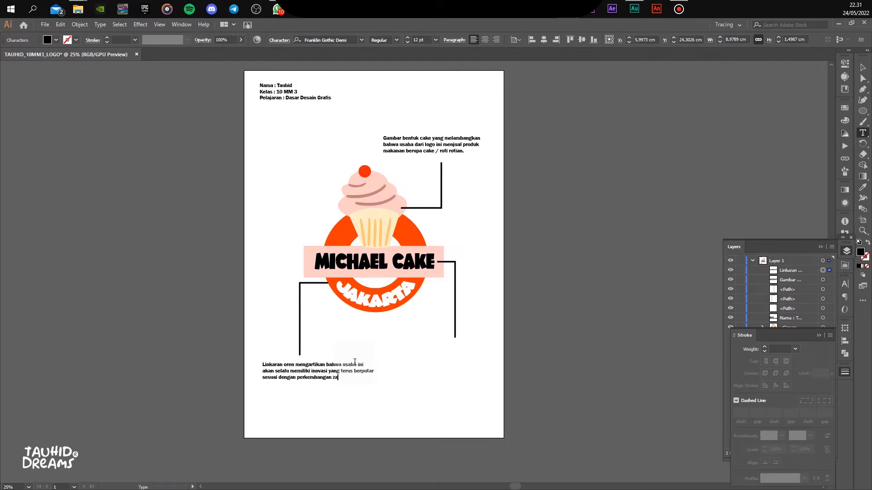
pyautogui.write('man dalam')
# Complete the ring caption with a fourth line "dunia cake / roti rotian." and finish editing the text
pyautogui.write('dunia')
pyautogui.write(' c')
pyautogui.write('ake')
pyautogui.write(' / rot')
pyautogui.write('i')
pyautogui.write(' ro')
pyautogui.write('tian.')
pyautogui.click(862, 68)
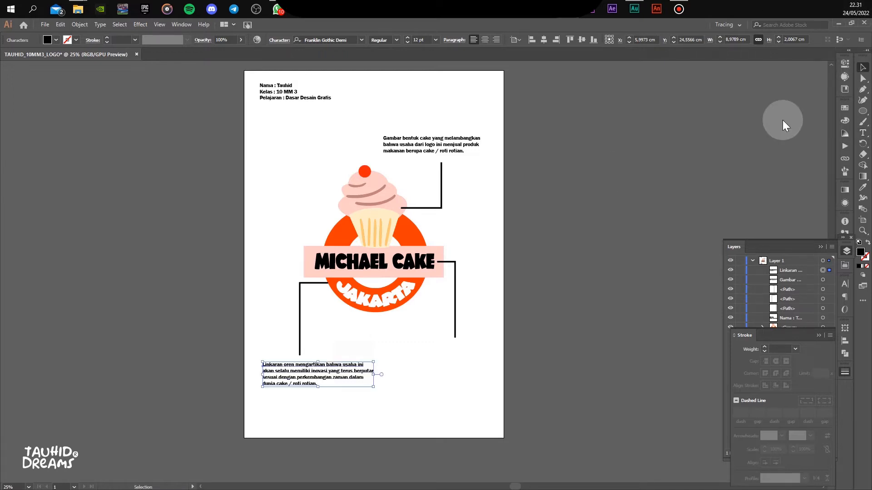
# Copy the ring caption below the banner's leader line and replace its text with the first line "Michael adalah nama dari pemilik usaha"
pyautogui.moveTo(354, 374); pyautogui.dragTo(450, 354)
pyautogui.press('t')
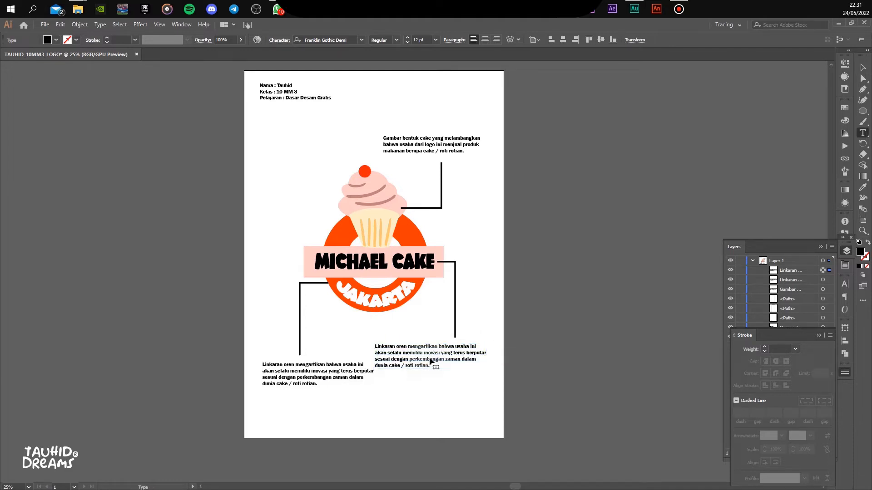
pyautogui.tripleClick(430, 361)
pyautogui.write('Michael')
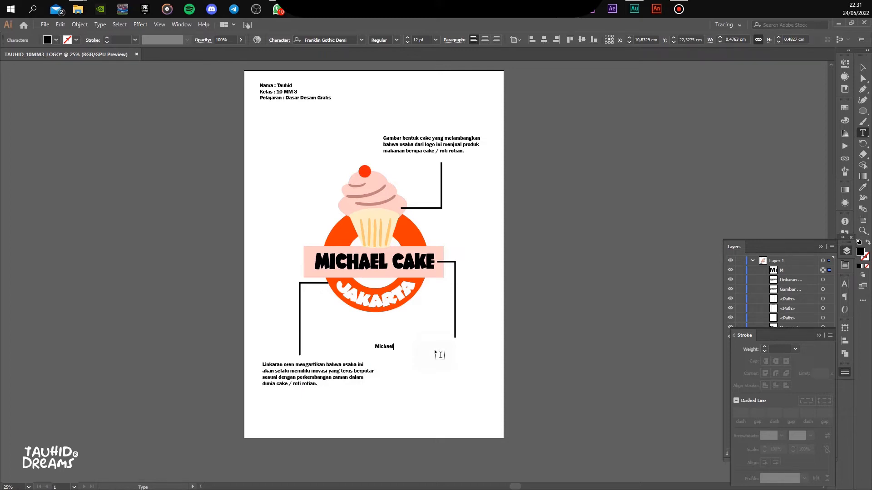
pyautogui.write(' adalah nama dari pem')
pyautogui.press('BackSpace')
pyautogui.write('usaha')
pyautogui.press('Return')
# Add three more lines to the banner caption: "perusahaan ini, kemudian kata jakarta / yang melambangkan usaha ini berada atau / awal mula berdiri di ibu kota jakarta."
pyautogui.write('prodyj')
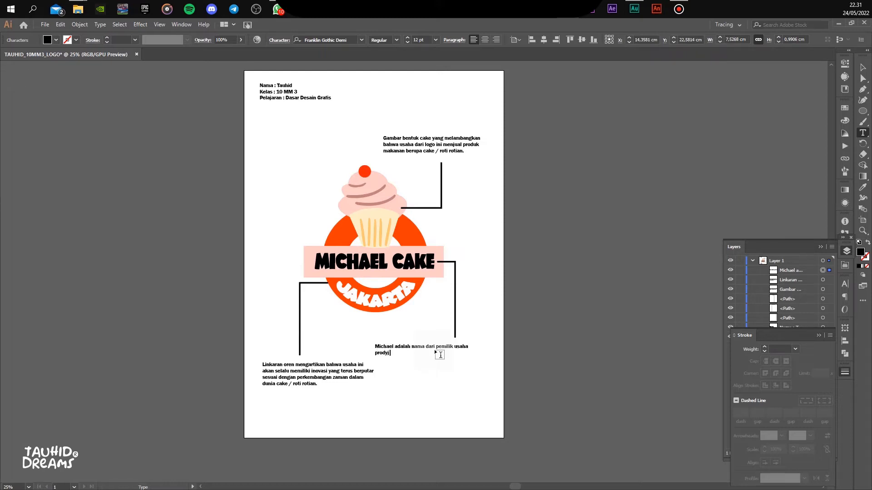
pyautogui.press('BackSpace')
pyautogui.press('BackSpace')
pyautogui.press('BackSpace')
pyautogui.write('erusahaan ini, kemudian kata jakarta')
pyautogui.press('BackSpace')
pyautogui.write('yang menlamb')
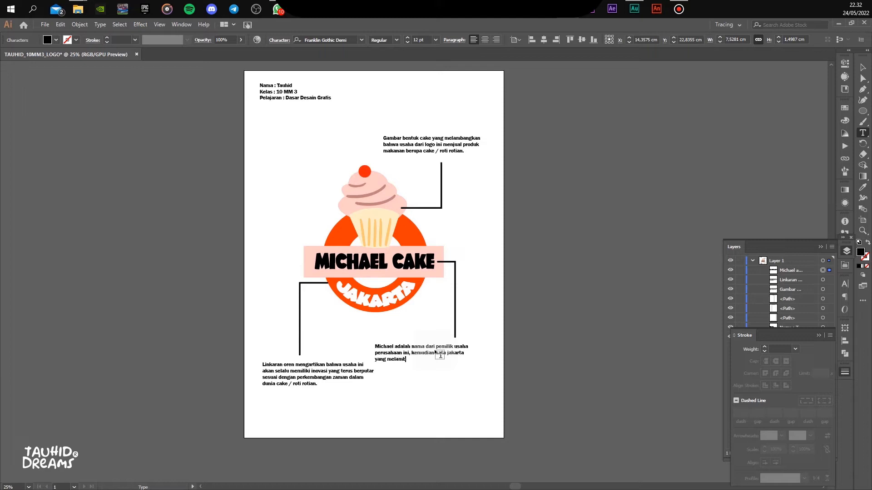
pyautogui.write('angkan usaha ini berada atau')
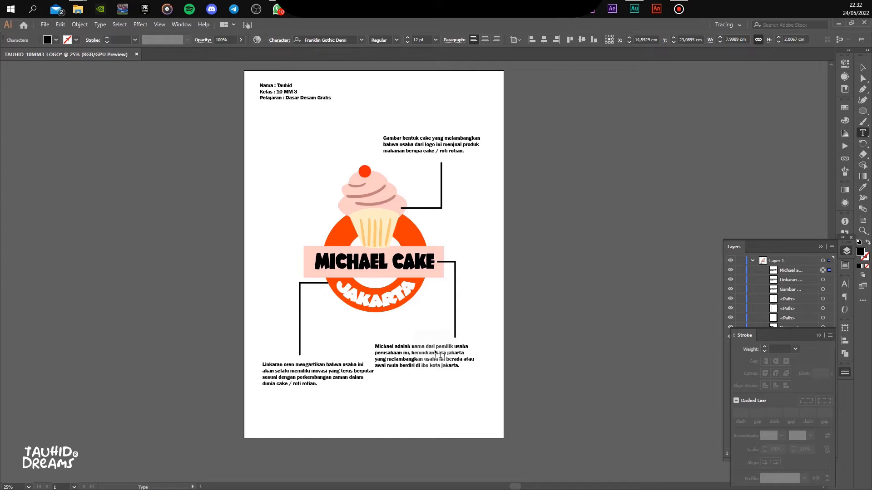
pyautogui.click(863, 68)
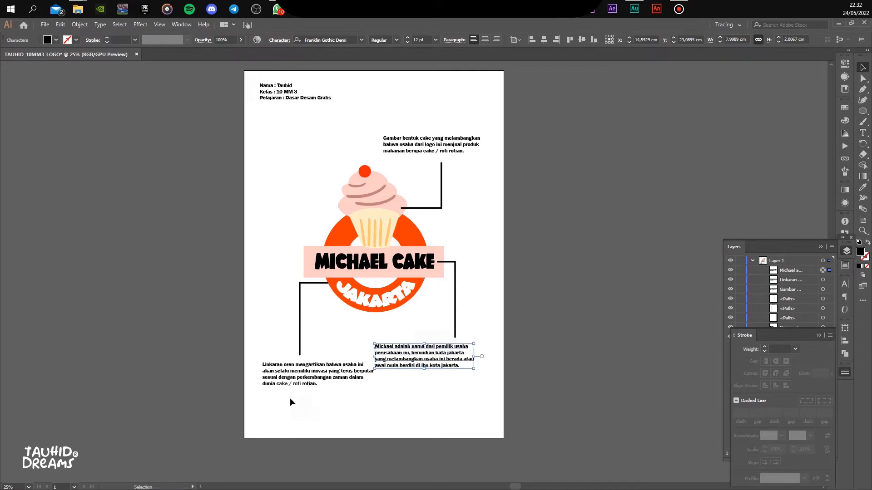
# Scale down the ring caption and the banner caption slightly, the latter to about 10.58 pt, and shift the banner caption right
pyautogui.click(368, 379)
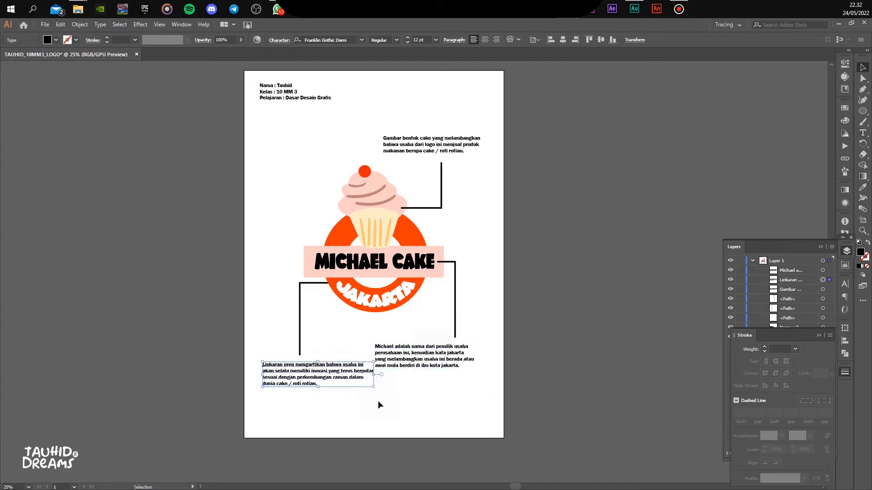
pyautogui.moveTo(373, 388); pyautogui.dragTo(474, 357)
pyautogui.click(384, 363)
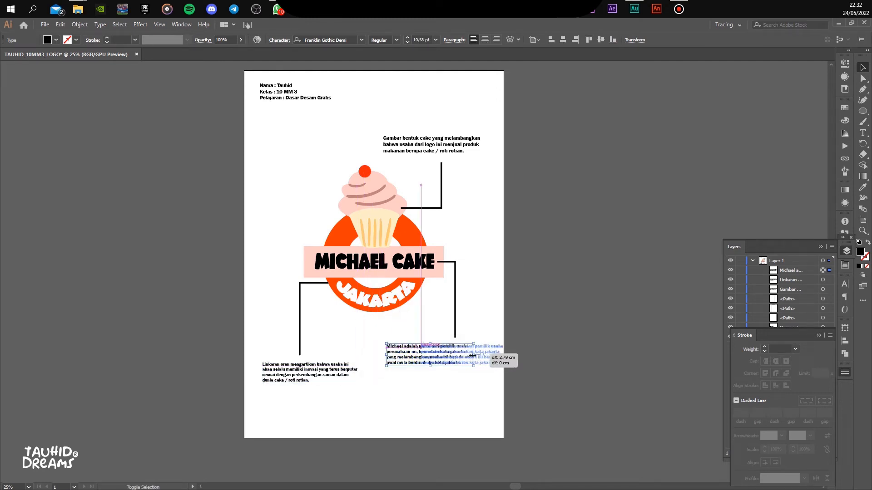
# Reposition the description starting "Michael adalah nama" beneath the end of the MICHAEL CAKE connector line
pyautogui.click(538, 323)
pyautogui.moveTo(502, 356); pyautogui.dragTo(497, 355)
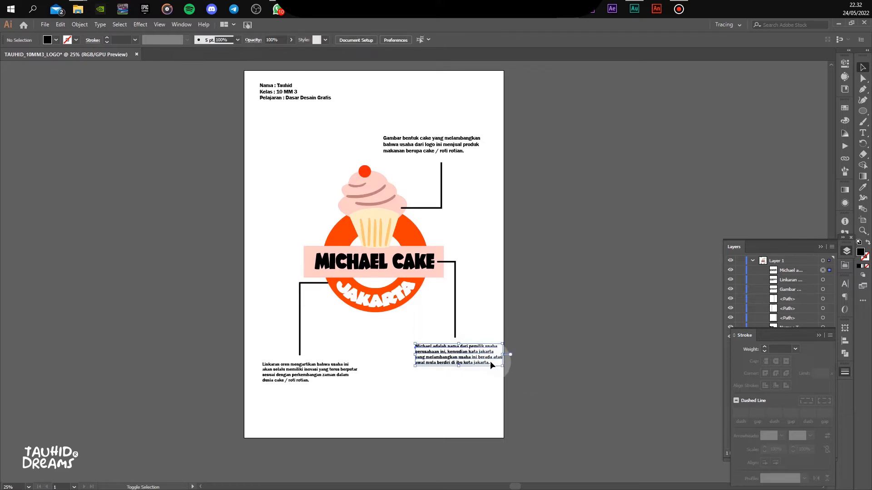
pyautogui.moveTo(478, 353); pyautogui.dragTo(440, 355)
pyautogui.click(539, 317)
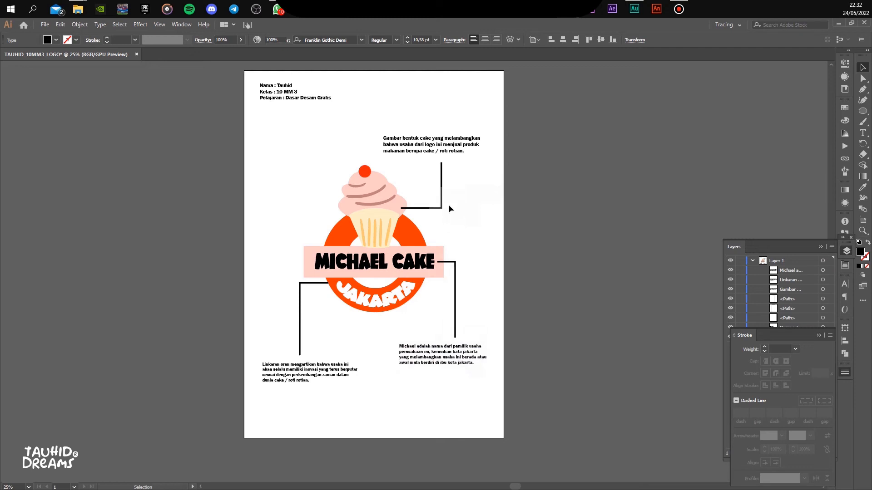
# Match the cake description's text style to the Michael description using the Eyedropper, and reposition it above the cupcake connector line
pyautogui.click(452, 150)
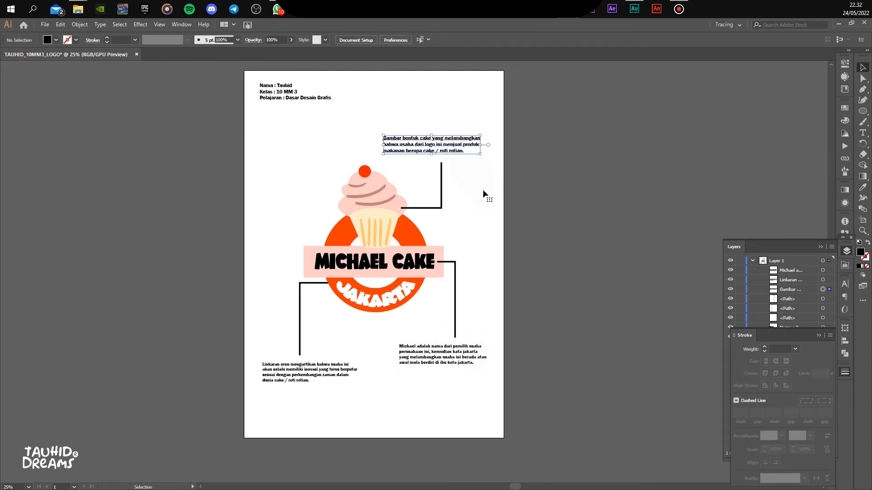
pyautogui.press('i')
pyautogui.click(463, 352)
pyautogui.click(862, 67)
pyautogui.moveTo(454, 142); pyautogui.dragTo(473, 150)
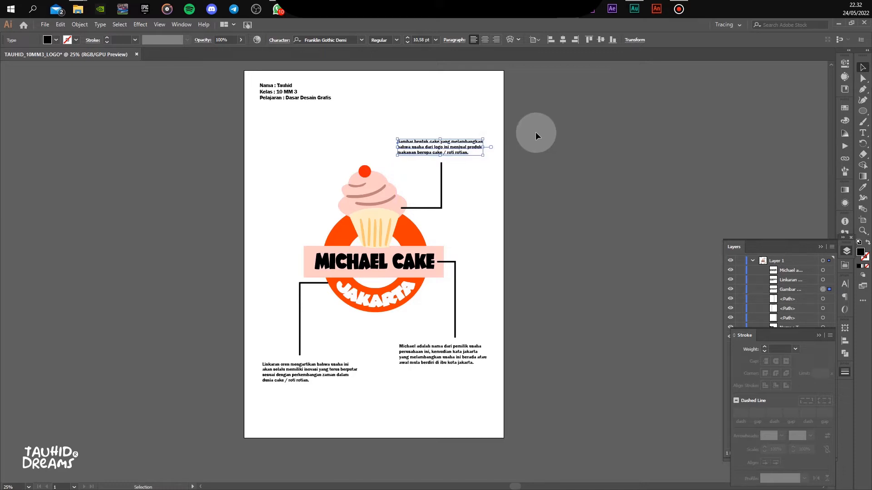
pyautogui.click(537, 130)
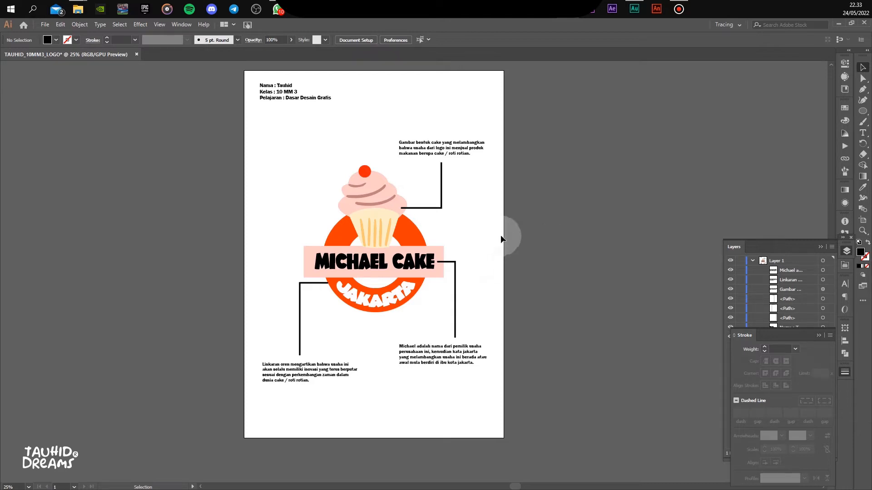
# Move the orange-circle description slightly up, closer to the end of its connector line
pyautogui.click(336, 378)
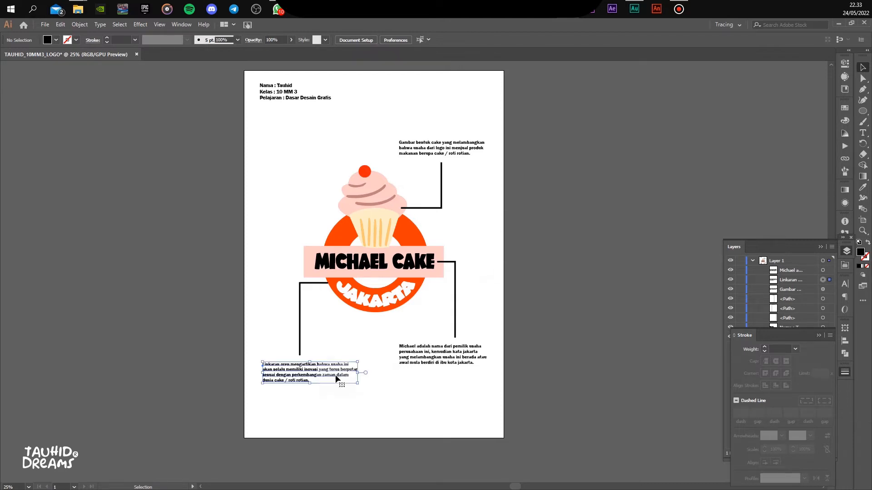
pyautogui.click(535, 278)
# Draw a horizontal Pen line about 4 cm long from the JAKARTA text to the vertical MICHAEL CAKE connector
pyautogui.click(862, 89)
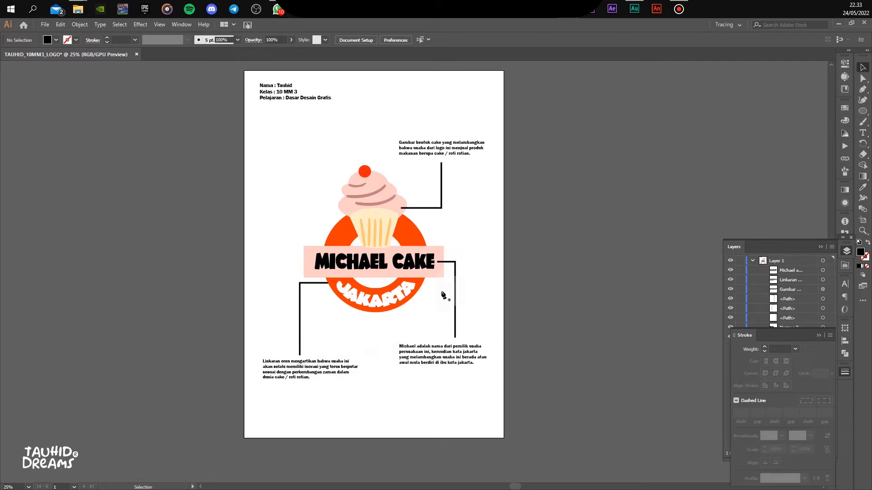
pyautogui.click(405, 296)
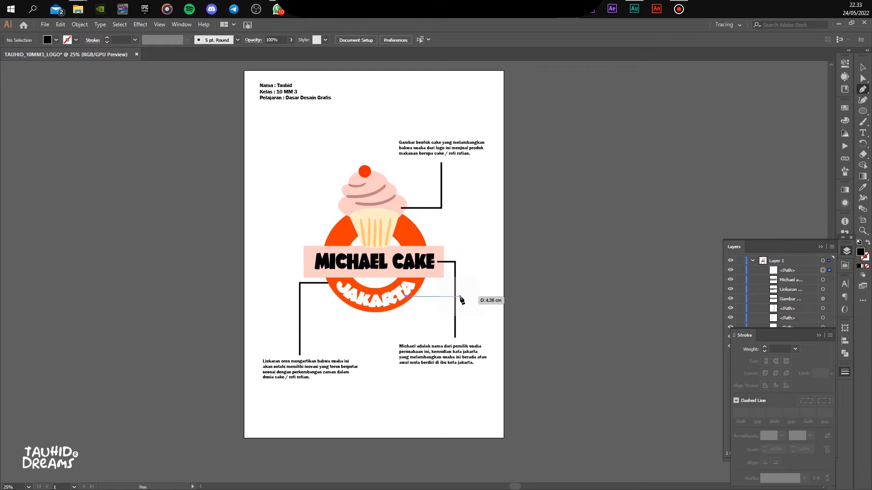
pyautogui.click(456, 297)
pyautogui.press('Escape')
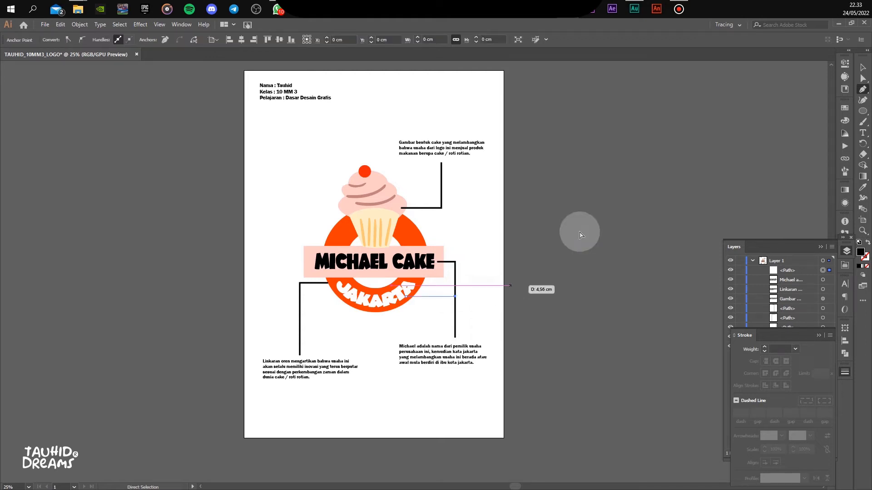
# Apply the existing connector's black 3 pt stroke style to the new JAKARTA line with the Eyedropper
pyautogui.click(861, 68)
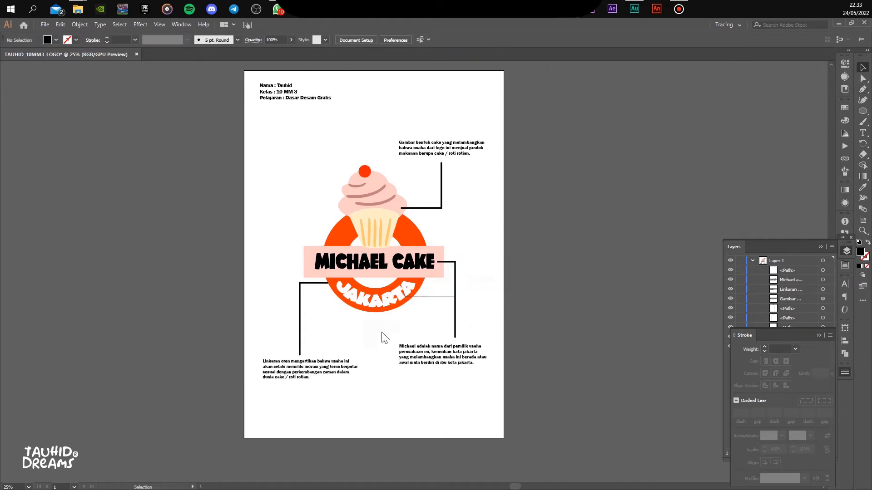
pyautogui.click(441, 296)
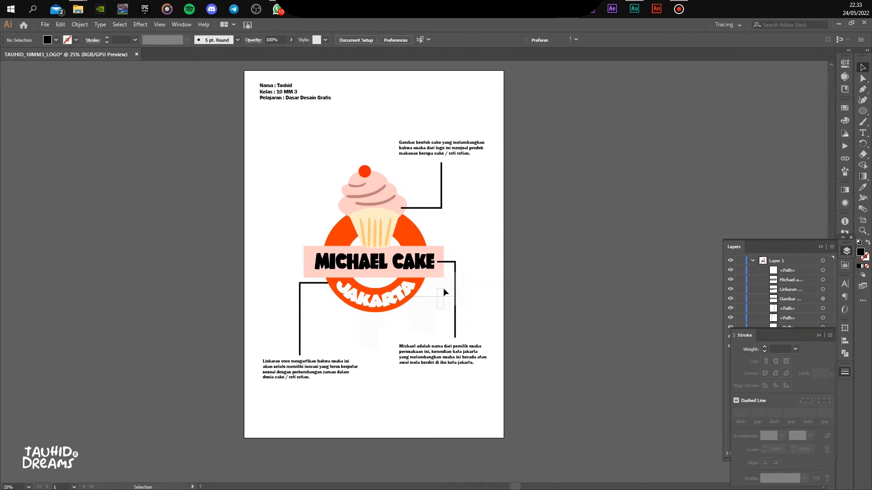
pyautogui.press('i')
pyautogui.click(455, 317)
pyautogui.click(861, 67)
pyautogui.click(702, 134)
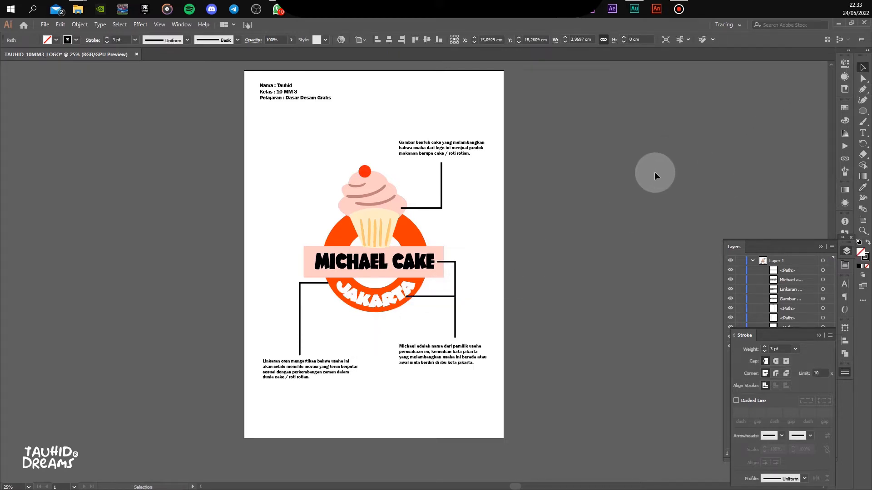
# Duplicate the artboard with all its artwork, placing the copy directly to the right of the original
pyautogui.moveTo(588, 236); pyautogui.dragTo(545, 244)
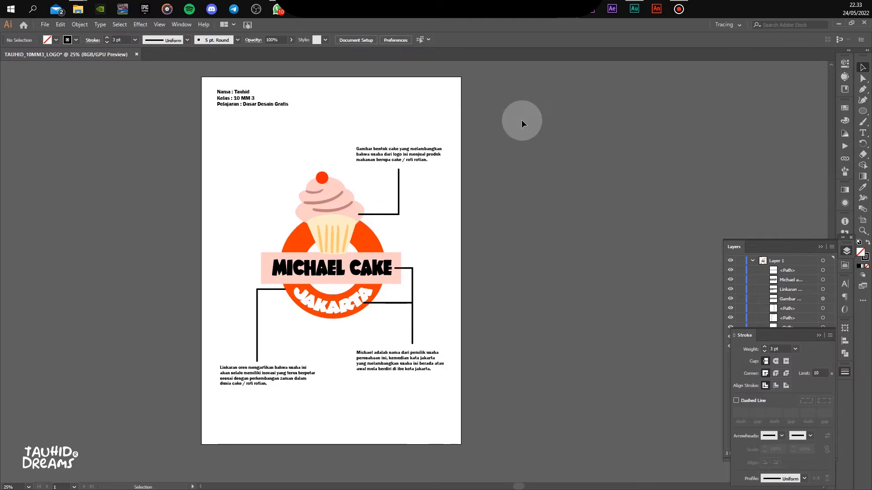
pyautogui.moveTo(510, 187); pyautogui.dragTo(469, 214)
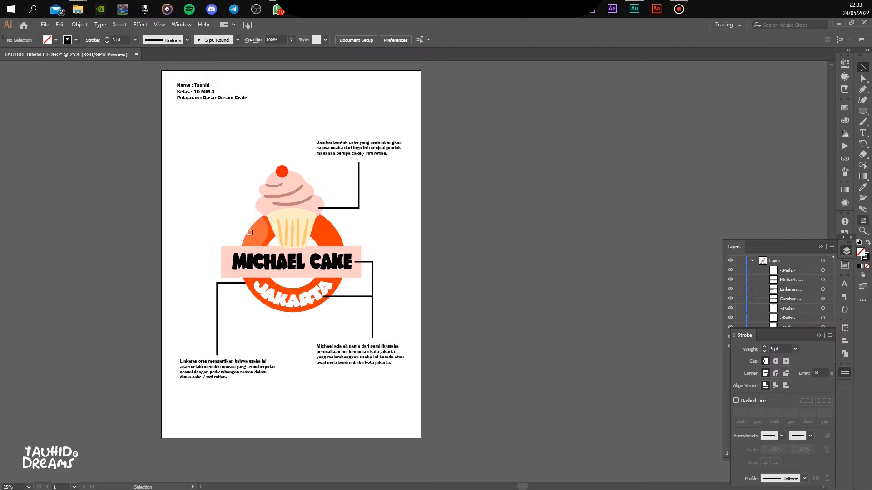
pyautogui.moveTo(482, 230); pyautogui.dragTo(436, 203)
pyautogui.click(862, 68)
pyautogui.moveTo(537, 190); pyautogui.dragTo(501, 185)
pyautogui.click(537, 200)
# Delete all connector lines from the duplicated artboard
pyautogui.moveTo(569, 256); pyautogui.dragTo(552, 315)
pyautogui.press('Delete')
pyautogui.moveTo(420, 305); pyautogui.dragTo(391, 318)
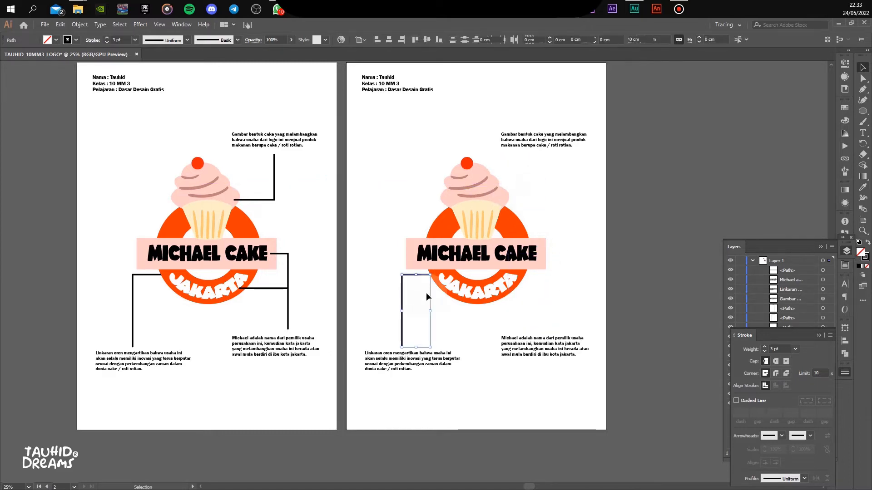
pyautogui.press('Delete')
# On the second artboard, move the cake description aside past the page's right edge and raise the logo toward the page top
pyautogui.moveTo(495, 142); pyautogui.dragTo(584, 239)
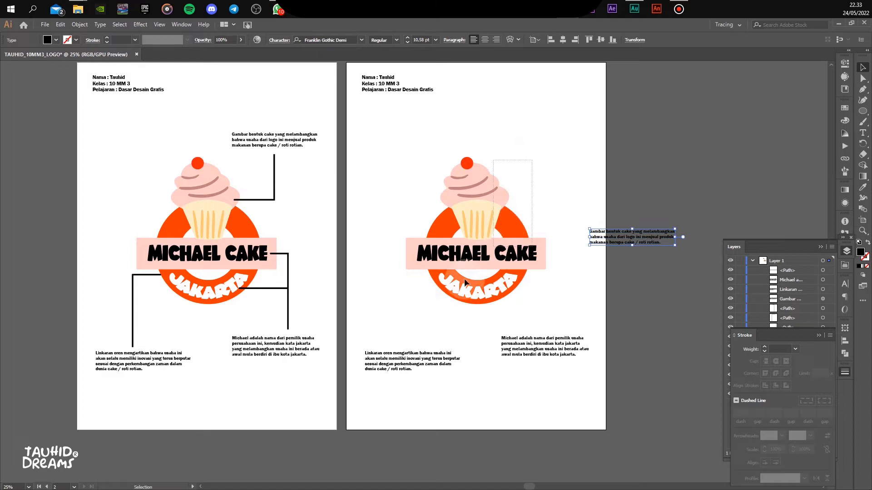
pyautogui.click(481, 252)
pyautogui.moveTo(483, 251); pyautogui.dragTo(451, 354)
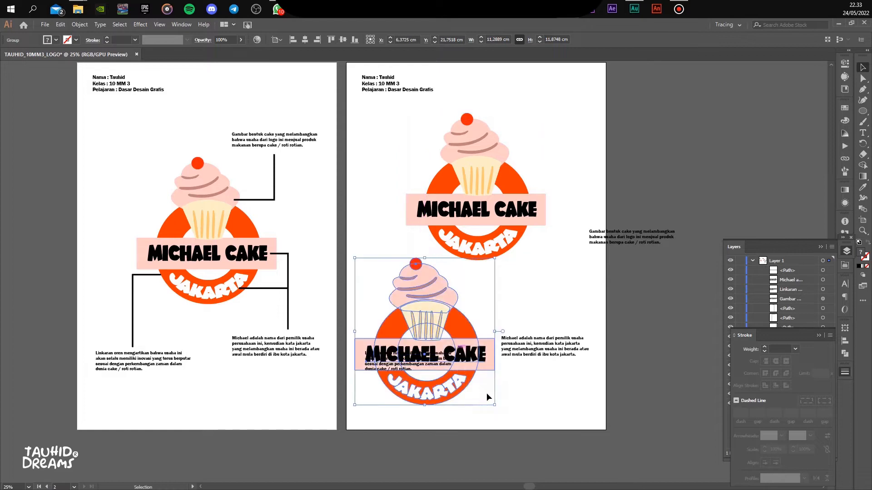
pyautogui.moveTo(497, 406); pyautogui.dragTo(426, 333)
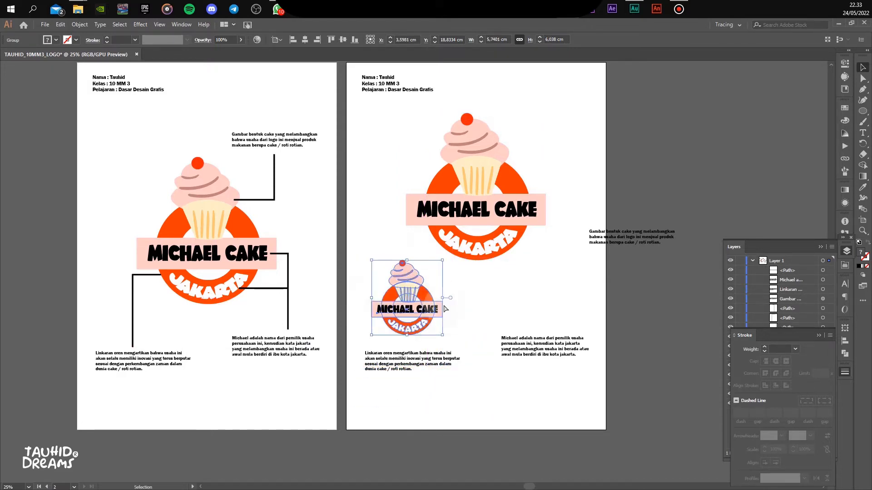
pyautogui.hotkey('ctrl', 'z')
pyautogui.hotkey('ctrl', 'z')
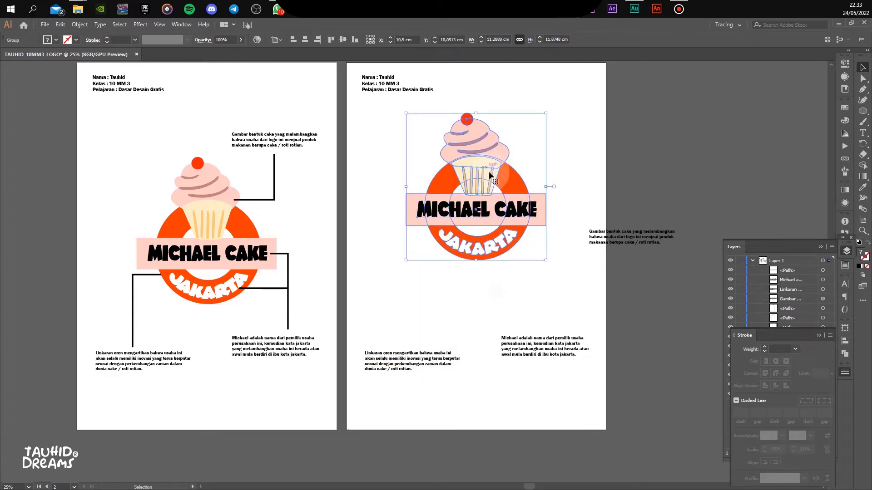
# Copy the second artboard's logo to the area below it on the left, and scale the copy down above the orange-circle description
pyautogui.moveTo(485, 175); pyautogui.dragTo(435, 310)
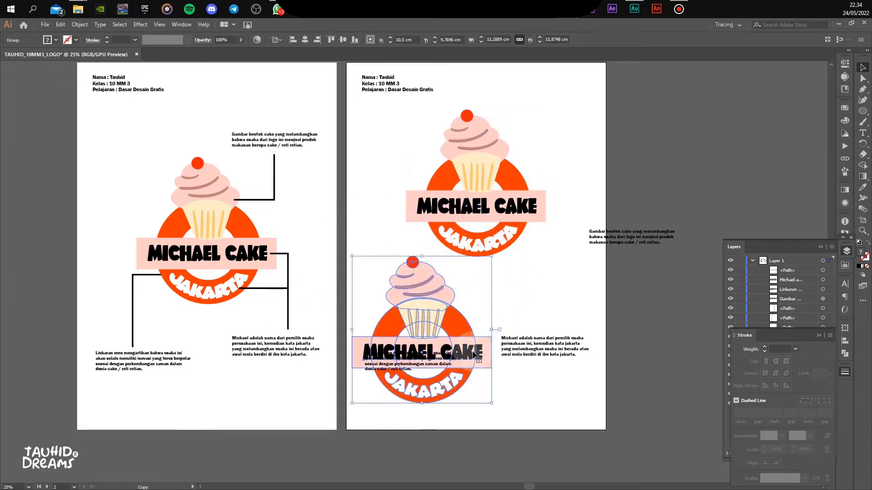
pyautogui.moveTo(491, 404); pyautogui.dragTo(419, 320)
pyautogui.moveTo(408, 290); pyautogui.dragTo(423, 291)
# Ungroup the small logo copy and spread its cupcake, MICHAEL CAKE banner and JAKARTA ring into a vertical column
pyautogui.rightClick(425, 298)
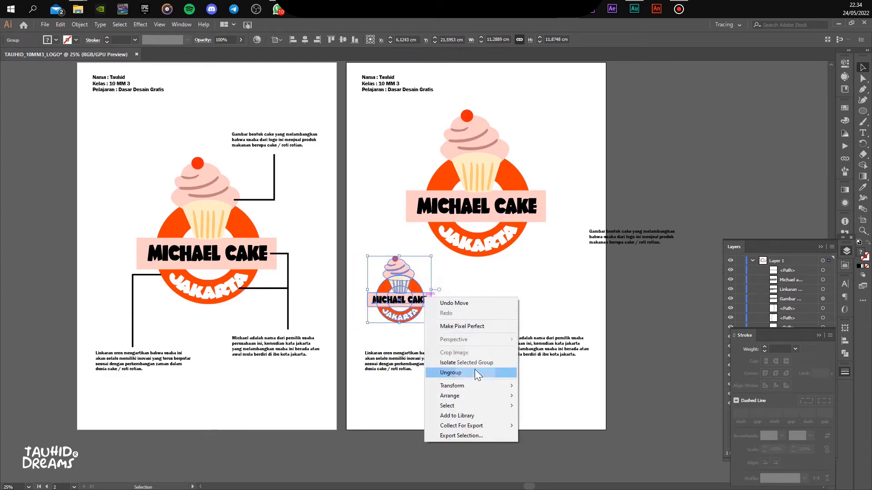
pyautogui.click(475, 372)
pyautogui.click(440, 300)
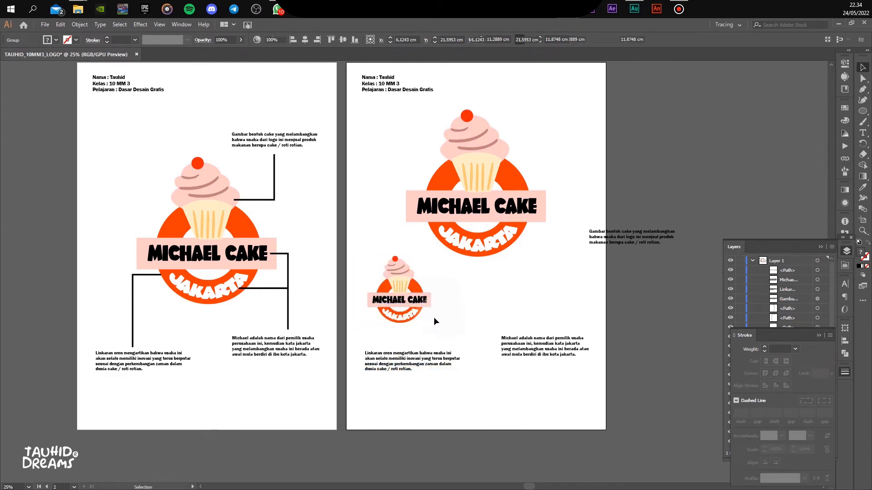
pyautogui.click(405, 318)
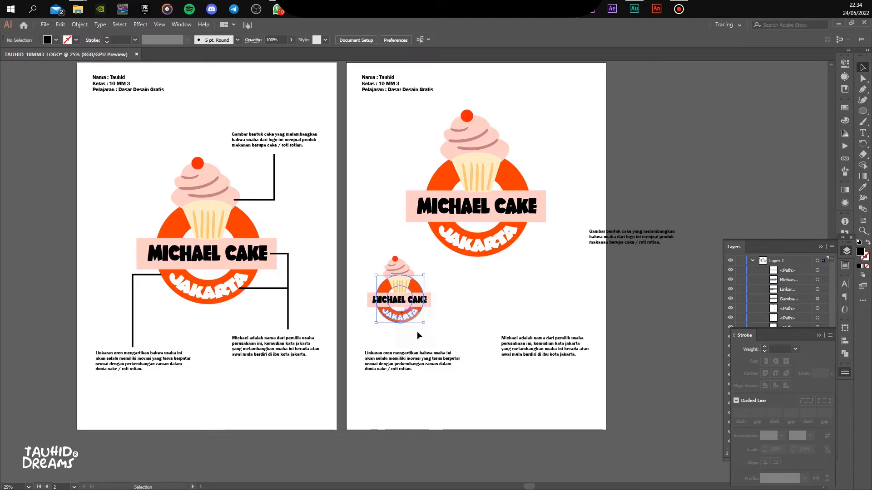
pyautogui.moveTo(410, 330); pyautogui.dragTo(411, 398)
pyautogui.moveTo(447, 298); pyautogui.dragTo(409, 326)
pyautogui.press('v')
pyautogui.click(392, 291)
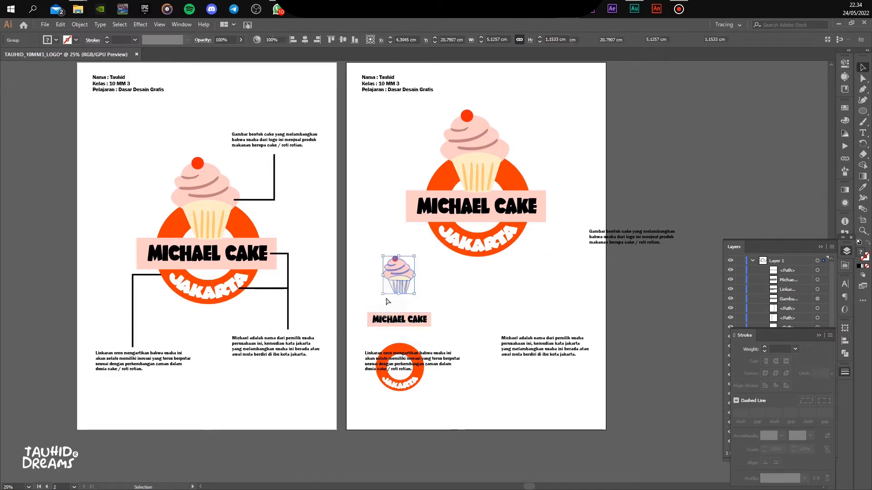
pyautogui.moveTo(405, 278); pyautogui.dragTo(422, 326)
pyautogui.click(422, 322)
pyautogui.click(495, 322)
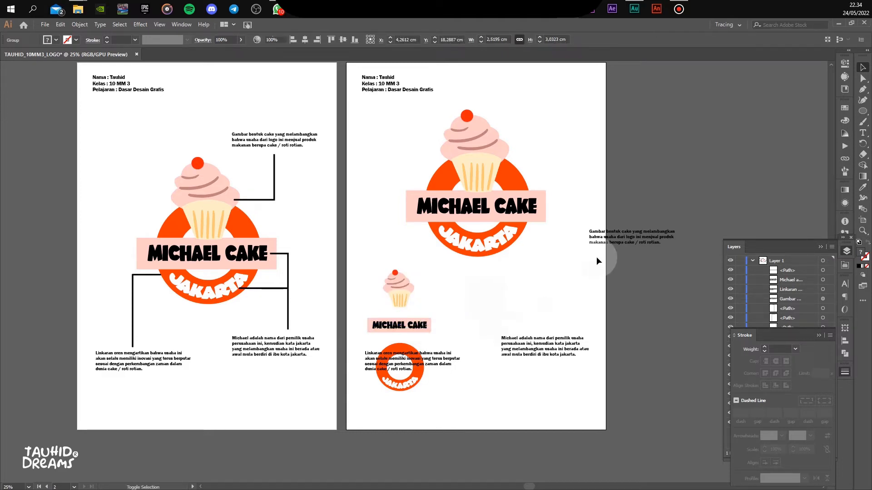
# Place the cake, Michael and orange-circle descriptions in a column beside their matching small logo parts
pyautogui.moveTo(620, 239); pyautogui.dragTo(481, 295)
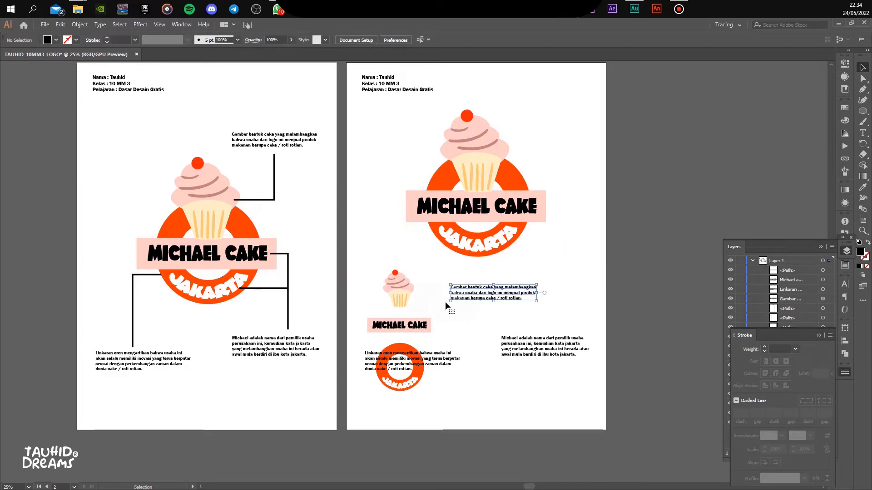
pyautogui.moveTo(446, 359); pyautogui.dragTo(478, 331)
pyautogui.moveTo(477, 370); pyautogui.dragTo(490, 368)
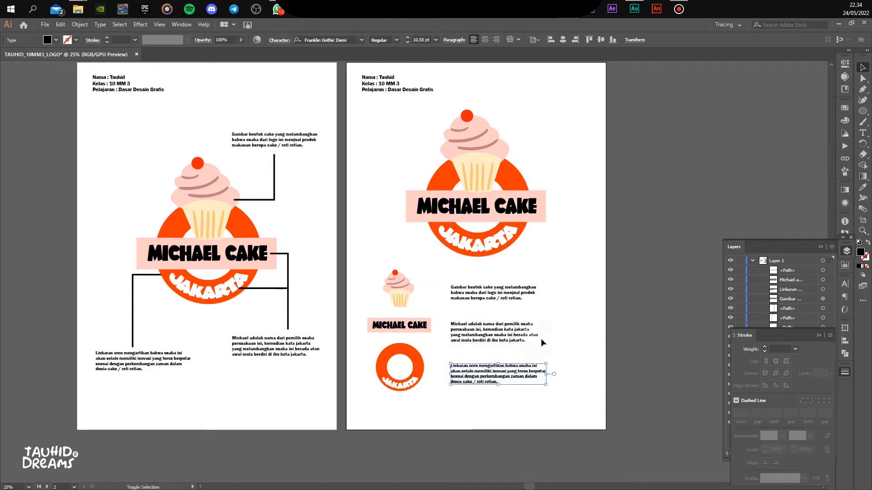
# Nudge the Michael and orange-circle descriptions upward to line up with the banner and the ring
pyautogui.click(560, 333)
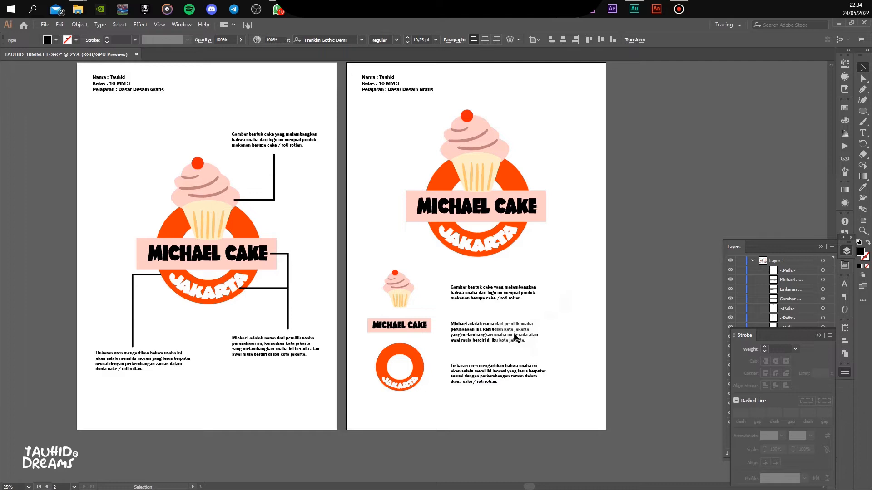
pyautogui.moveTo(549, 318); pyautogui.dragTo(538, 323)
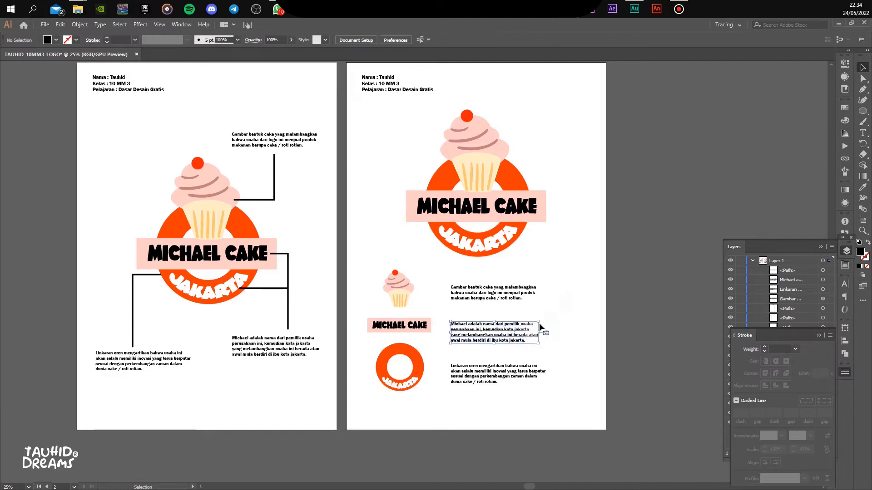
pyautogui.moveTo(504, 337); pyautogui.dragTo(507, 322)
pyautogui.click(577, 296)
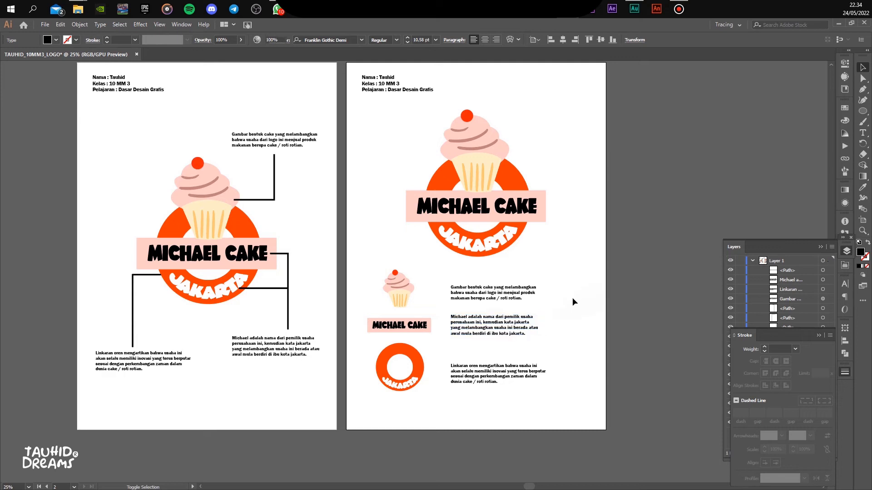
pyautogui.click(495, 367)
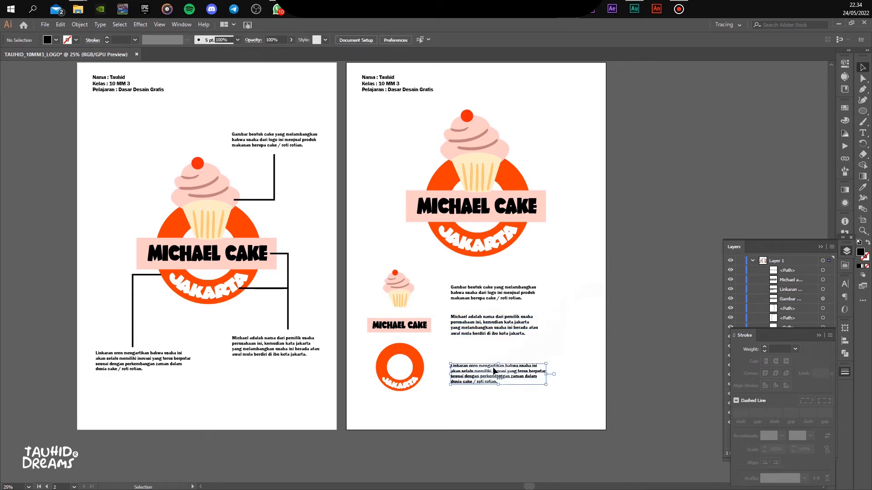
pyautogui.click(495, 377)
pyautogui.moveTo(497, 370); pyautogui.dragTo(497, 362)
pyautogui.click(560, 295)
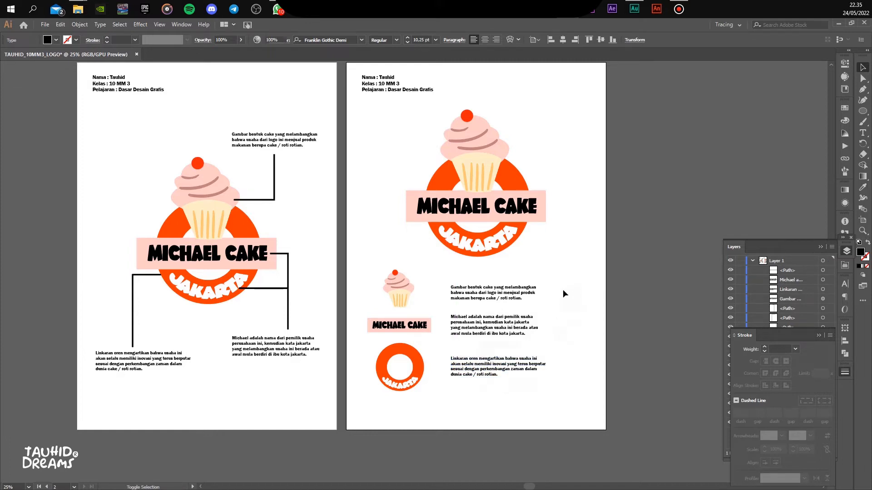
# Move the three small logo parts and their descriptions together about 1.76 cm to the right and group them
pyautogui.moveTo(385, 394); pyautogui.dragTo(561, 280)
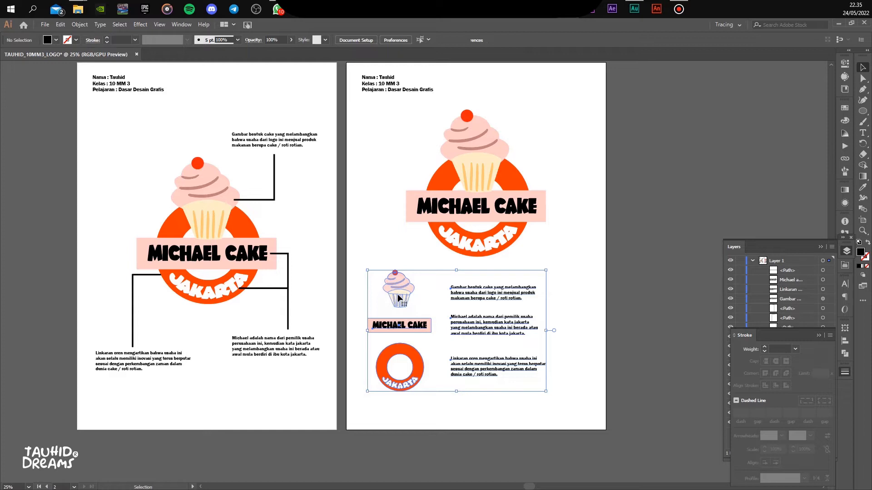
pyautogui.moveTo(402, 296); pyautogui.dragTo(423, 296)
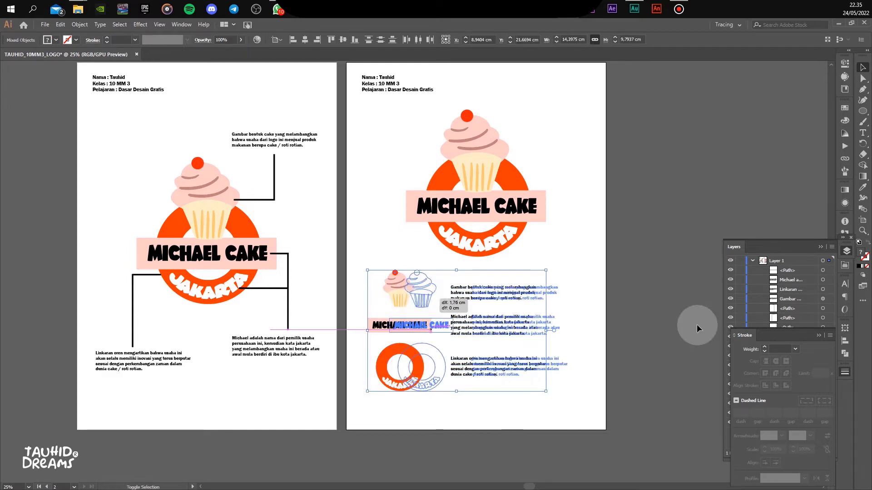
pyautogui.hotkey('ctrl', 'g')
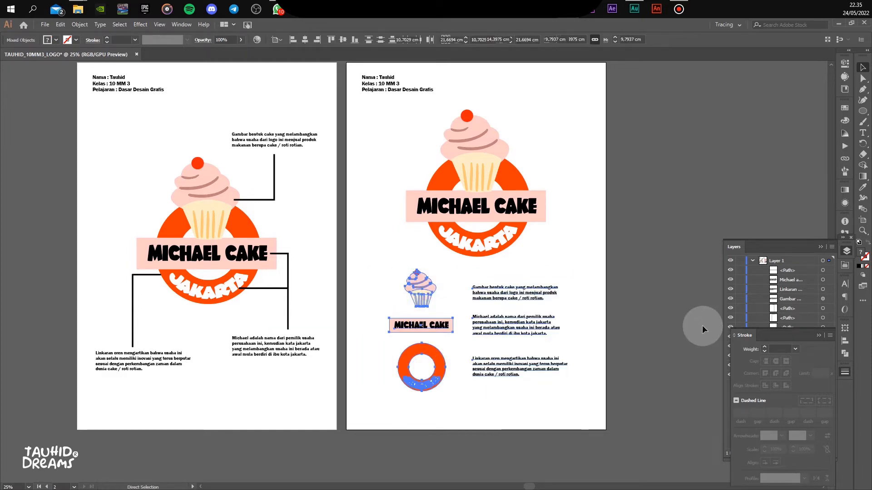
# Centre the group of small logo parts and descriptions horizontally on the second page and nudge the large logo slightly upward
pyautogui.click(305, 41)
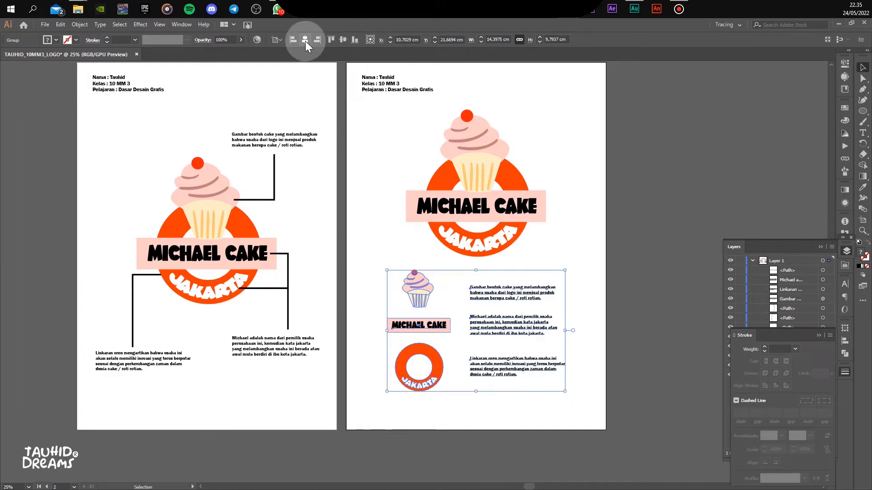
pyautogui.moveTo(546, 194); pyautogui.dragTo(536, 226)
pyautogui.click(626, 208)
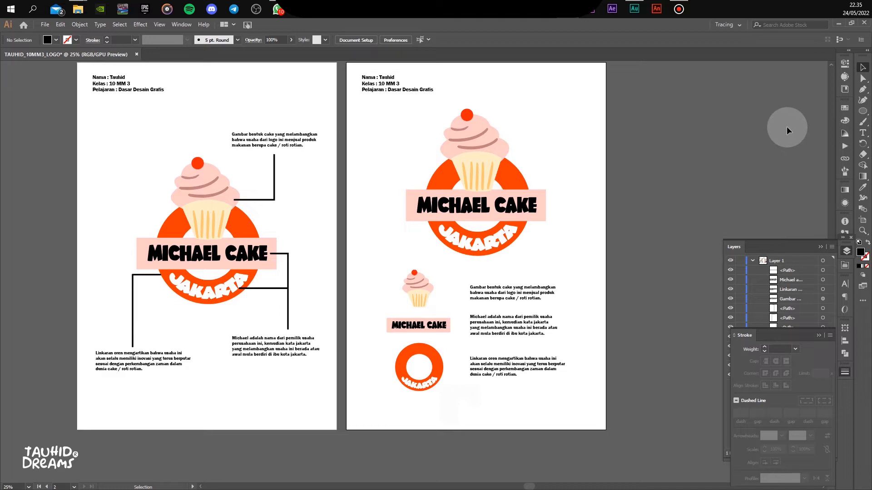
# Draw a small black square about 0.98 cm wide below the small JAKARTA ring on the second page
pyautogui.click(863, 112)
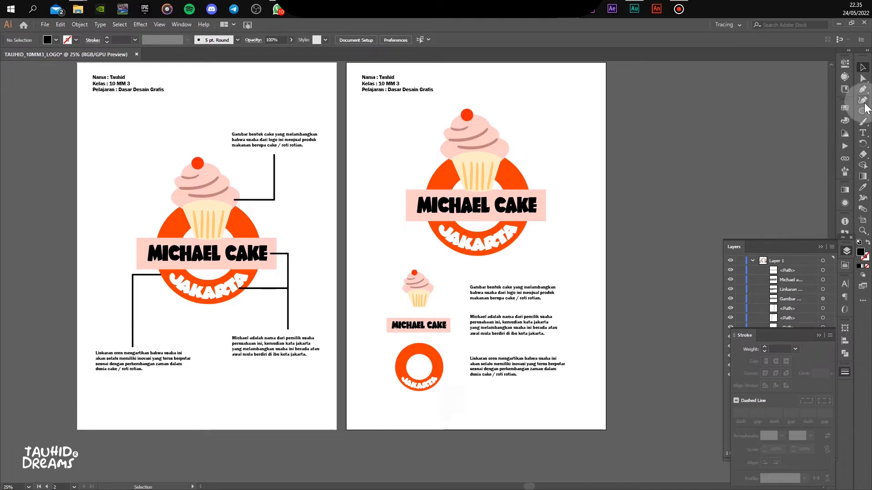
pyautogui.moveTo(863, 112); pyautogui.dragTo(836, 113)
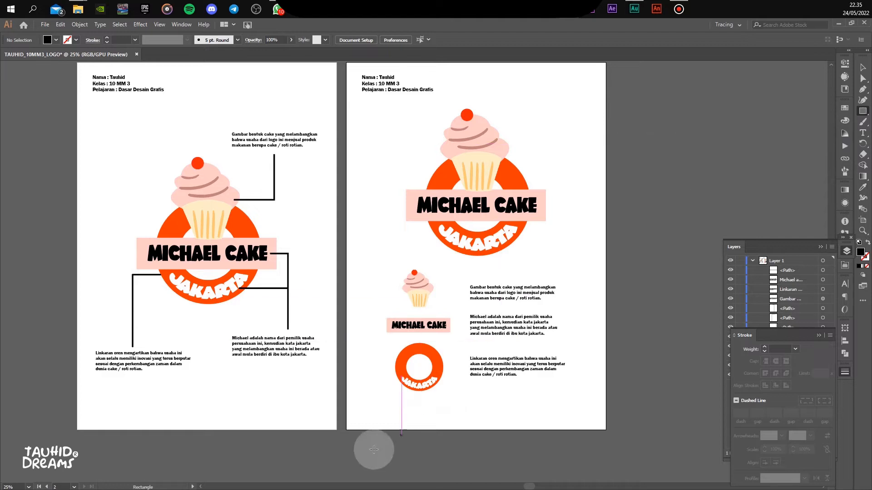
pyautogui.moveTo(388, 404); pyautogui.dragTo(399, 416)
pyautogui.press('v')
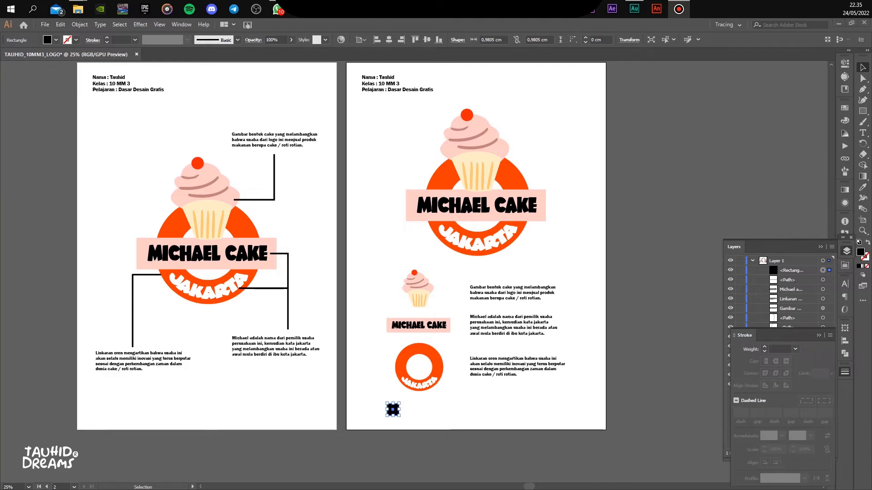
pyautogui.click(415, 418)
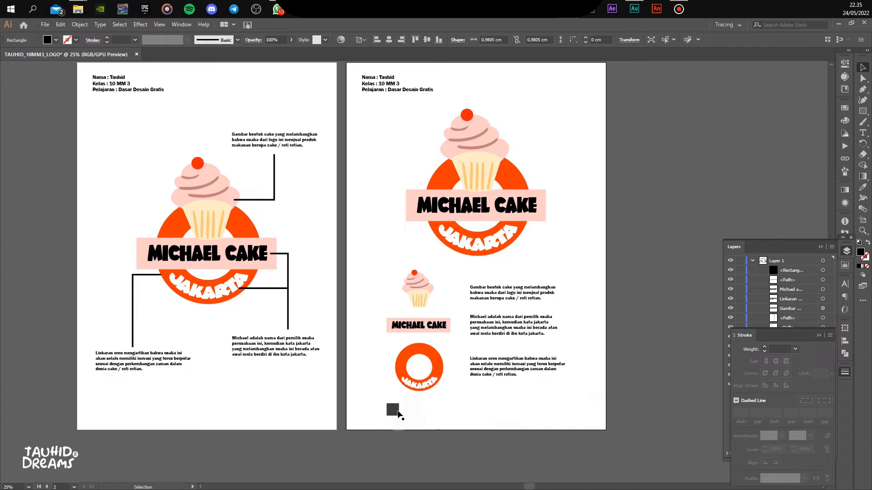
# Fill the small square with the light pink sampled from the large MICHAEL CAKE banner
pyautogui.click(397, 411)
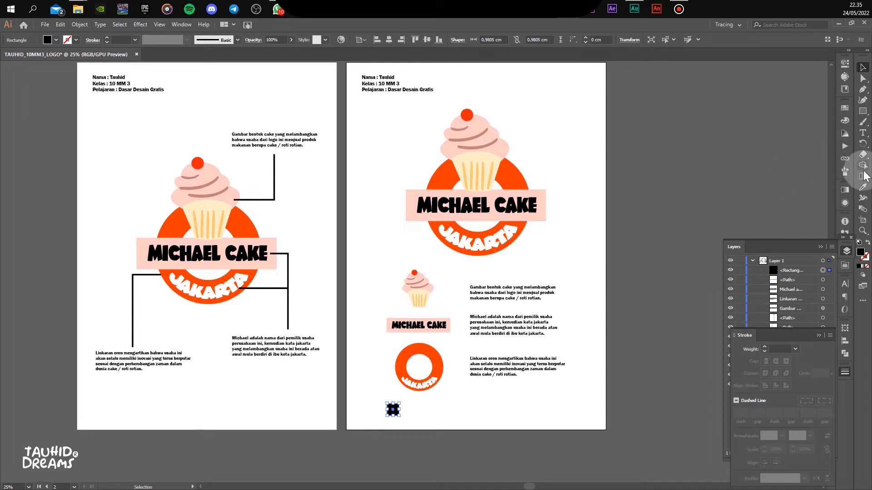
pyautogui.click(862, 188)
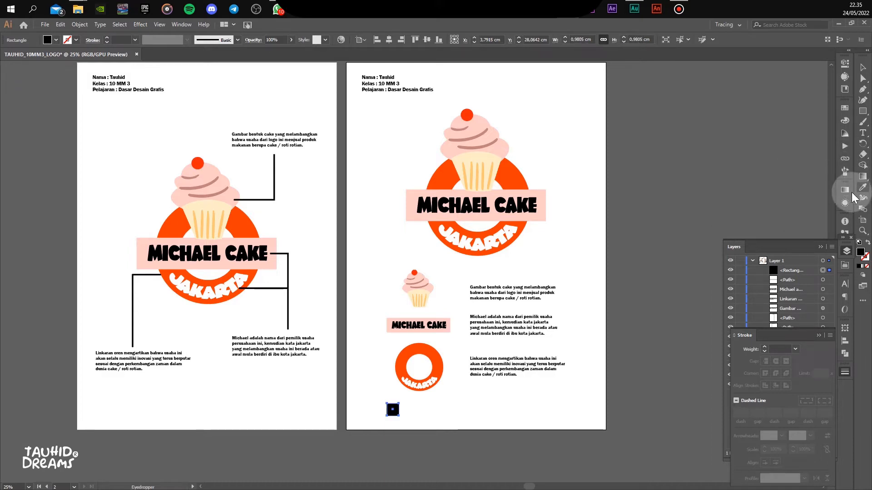
pyautogui.click(418, 195)
pyautogui.click(862, 67)
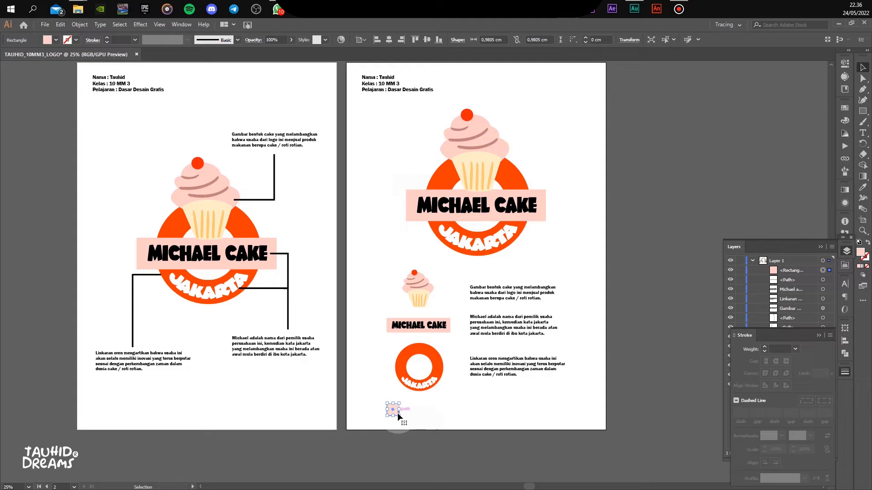
# Duplicate the pink square a short distance to its right and fill the copy with the ring's orange
pyautogui.moveTo(397, 412); pyautogui.dragTo(417, 412)
pyautogui.click(862, 187)
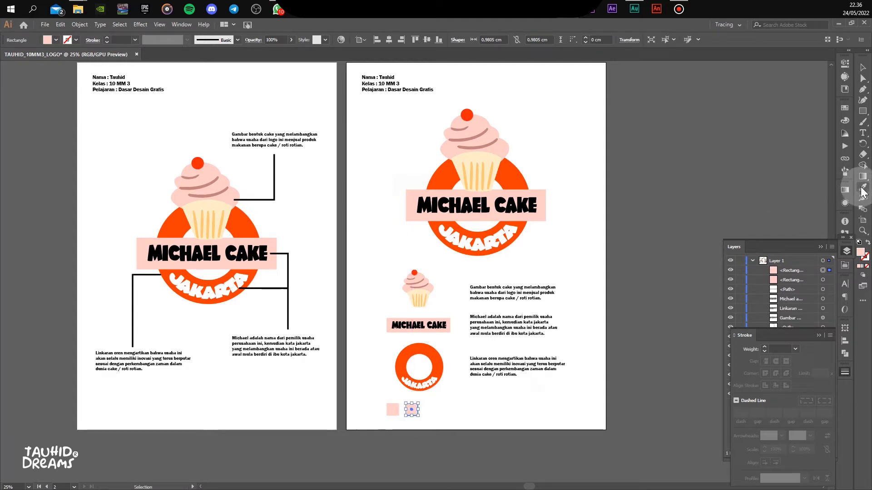
pyautogui.click(442, 363)
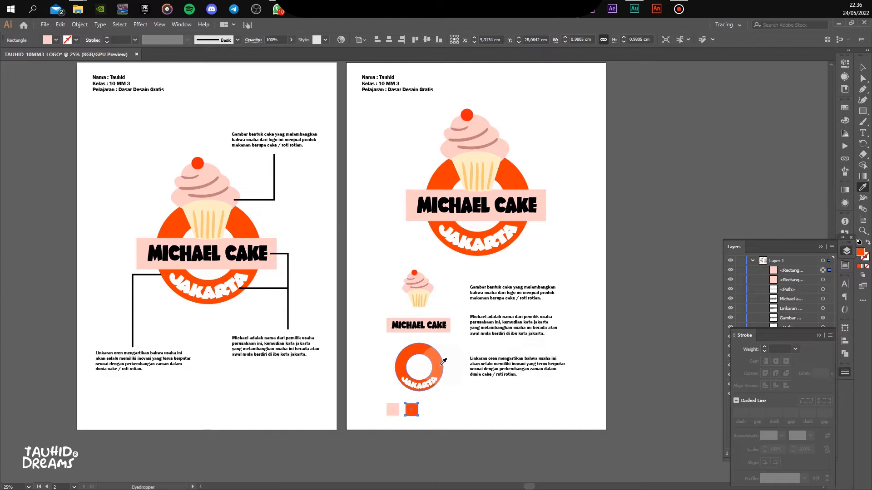
pyautogui.click(862, 68)
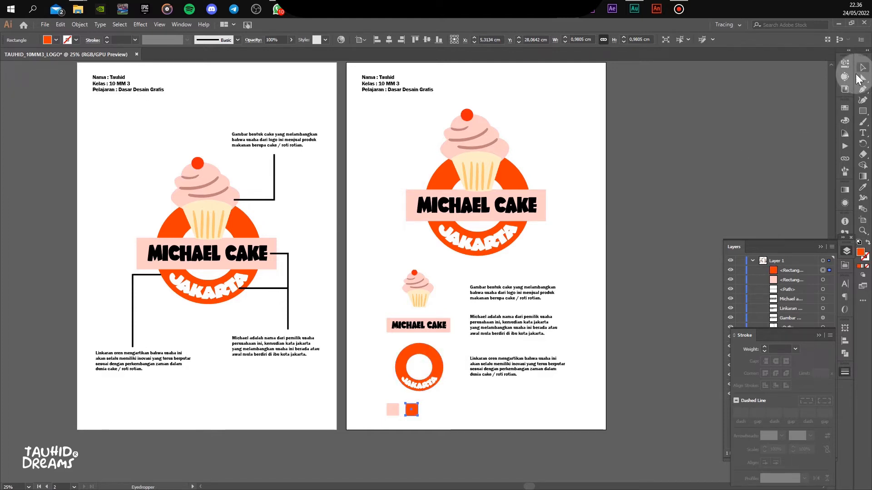
pyautogui.click(621, 345)
# Scale the second page's large logo to about 9.4 cm wide, and move it and the parts group upward
pyautogui.moveTo(491, 380); pyautogui.dragTo(435, 359)
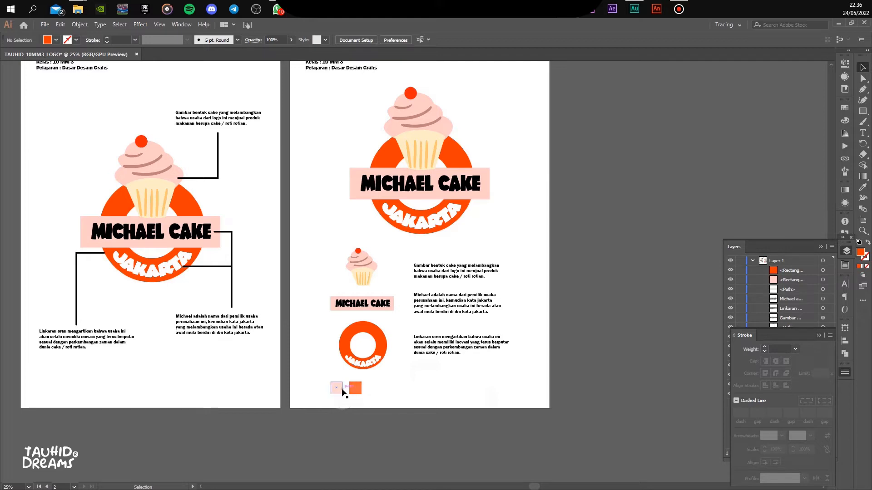
pyautogui.moveTo(467, 377); pyautogui.dragTo(372, 252)
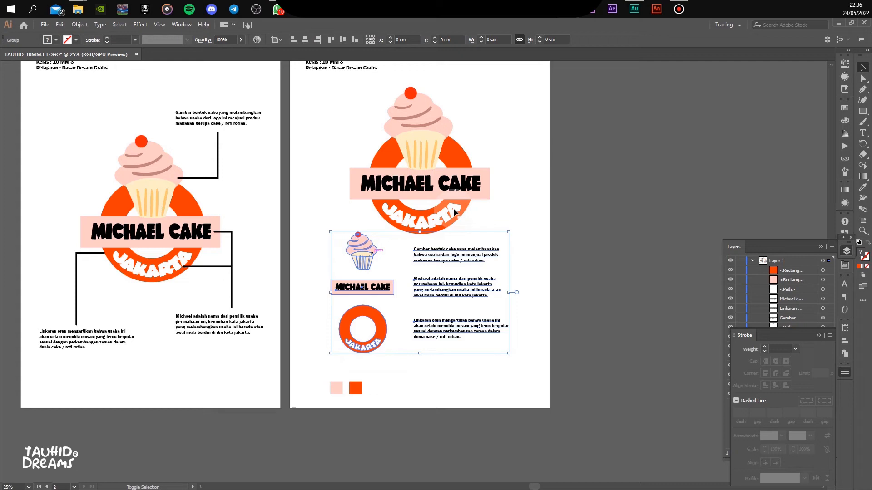
pyautogui.click(454, 200)
pyautogui.moveTo(491, 235); pyautogui.dragTo(479, 223)
pyautogui.moveTo(445, 188); pyautogui.dragTo(445, 171)
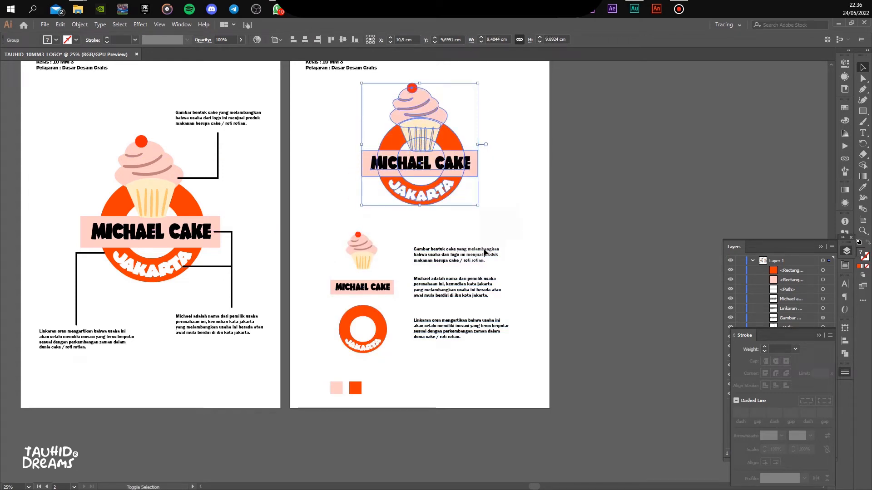
pyautogui.moveTo(467, 251); pyautogui.dragTo(468, 230)
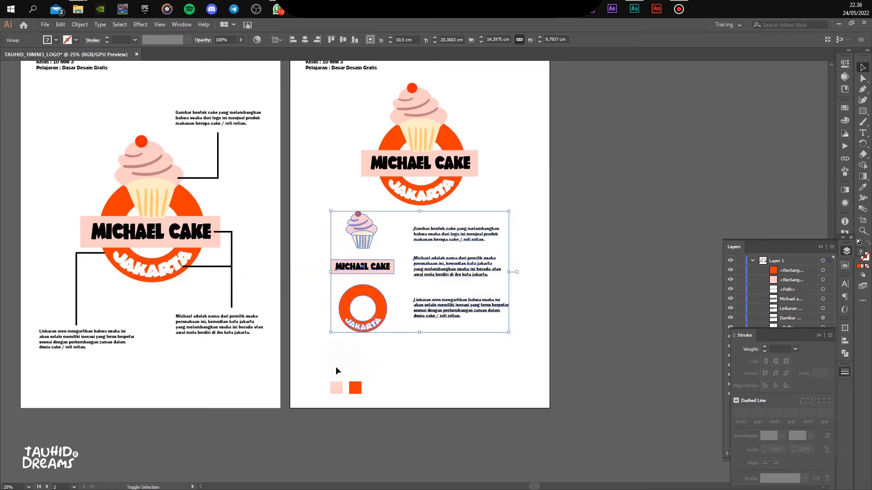
# Stack the pink square above the orange one, align their centres horizontally and place the pair just beneath the small ring
pyautogui.moveTo(341, 388)
pyautogui.mouseDown()
pyautogui.moveTo(361, 364)
pyautogui.moveTo(399, 352)
pyautogui.moveTo(366, 385)
pyautogui.moveTo(354, 367)
pyautogui.moveTo(353, 397)
pyautogui.mouseUp()
pyautogui.click(356, 369)
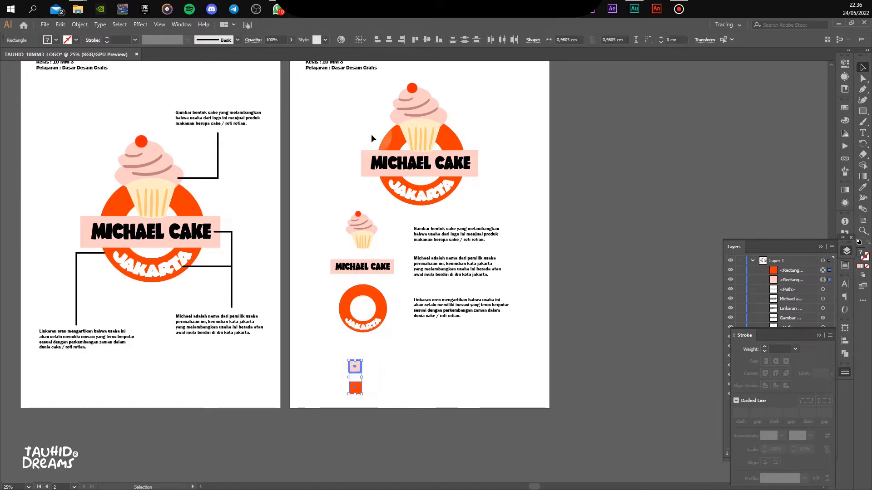
pyautogui.click(390, 40)
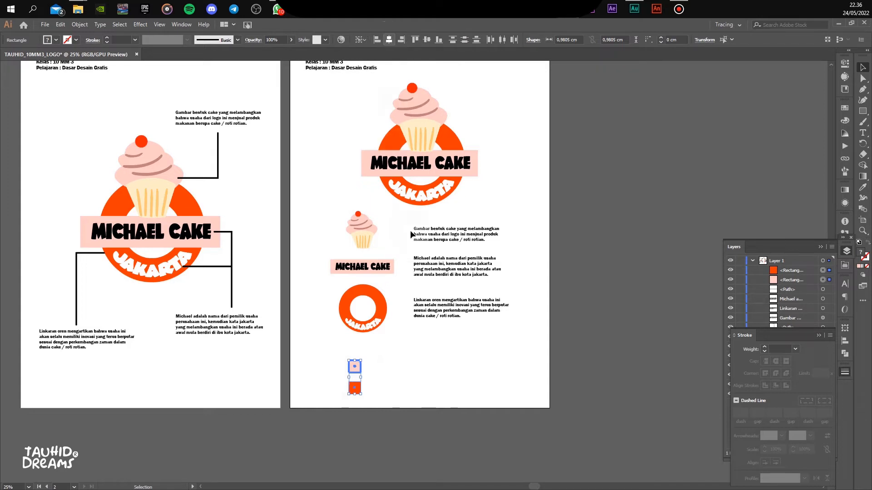
pyautogui.moveTo(365, 352); pyautogui.dragTo(366, 351)
pyautogui.click(476, 348)
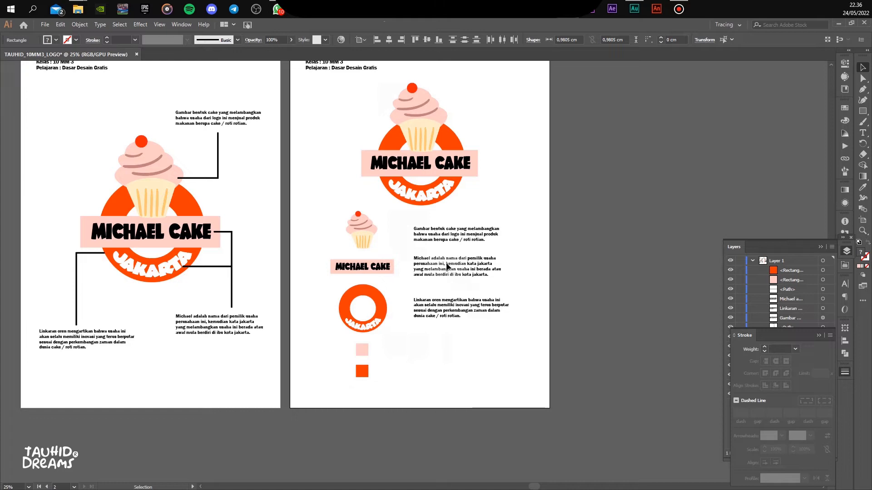
# Ungroup the small logo parts and descriptions, and shift the two colour squares left to line up with the ring's left edge
pyautogui.click(454, 257)
pyautogui.rightClick(456, 258)
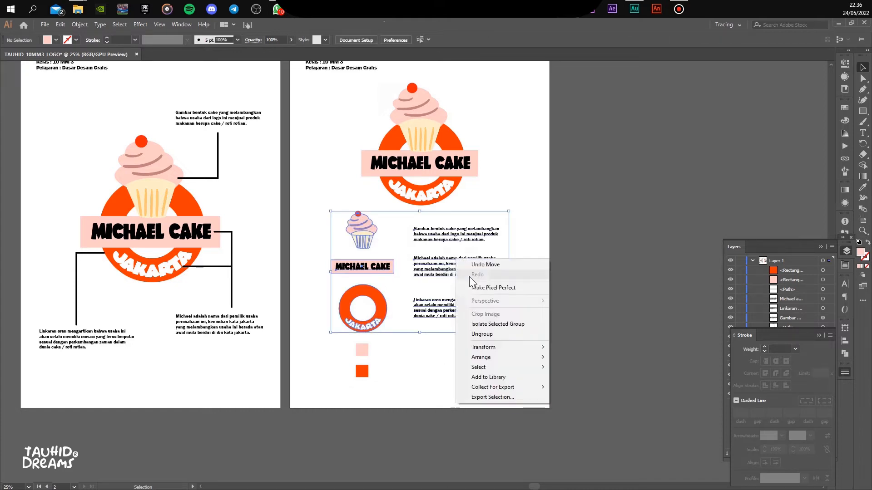
pyautogui.click(483, 332)
pyautogui.click(364, 374)
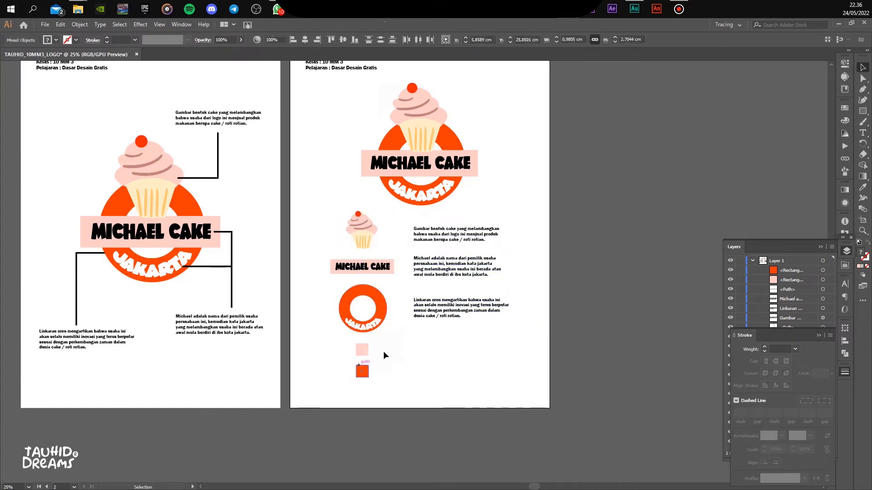
pyautogui.click(385, 346)
pyautogui.moveTo(384, 345); pyautogui.dragTo(346, 354)
pyautogui.click(380, 350)
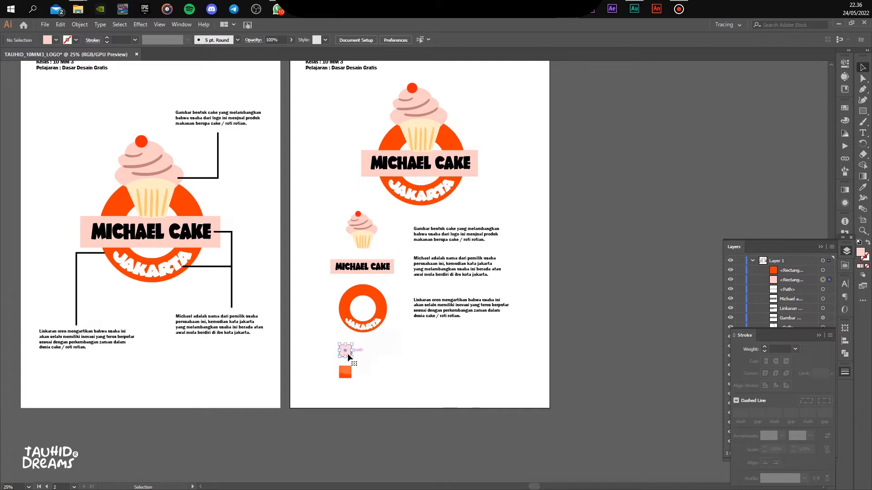
# Copy the hex colour code of the pink square's fill
pyautogui.doubleClick(861, 257)
pyautogui.doubleClick(724, 240)
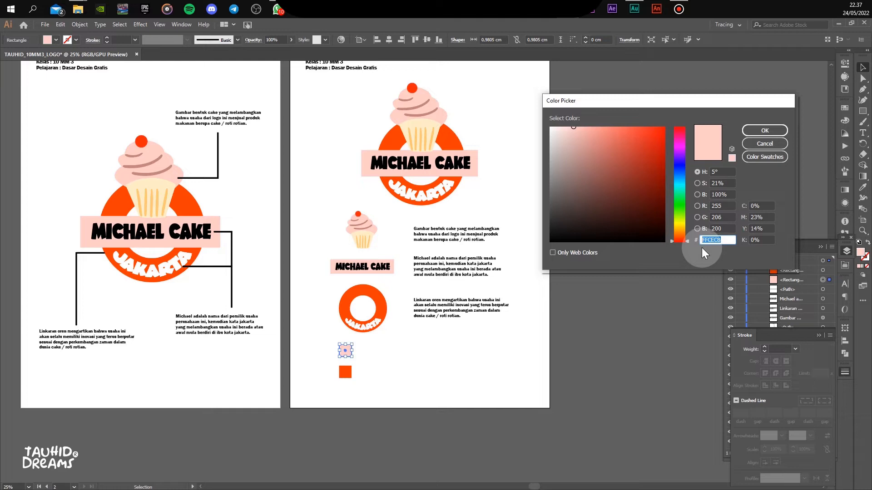
pyautogui.rightClick(711, 240)
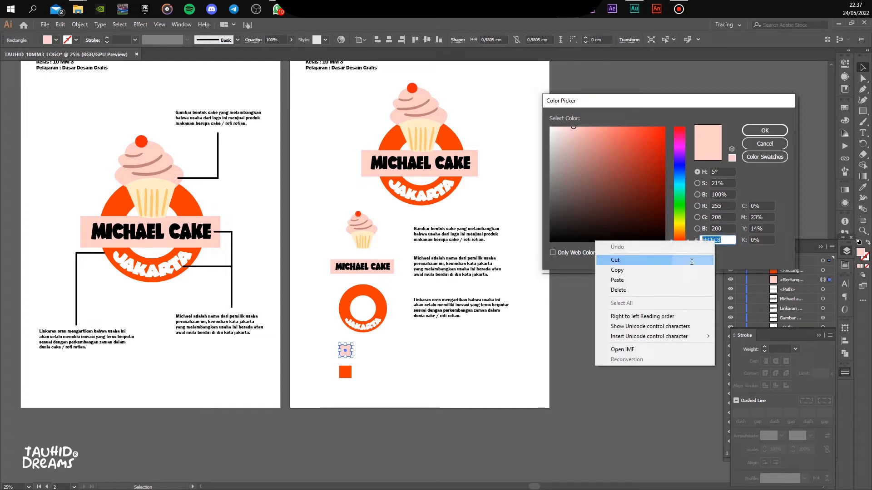
pyautogui.click(681, 269)
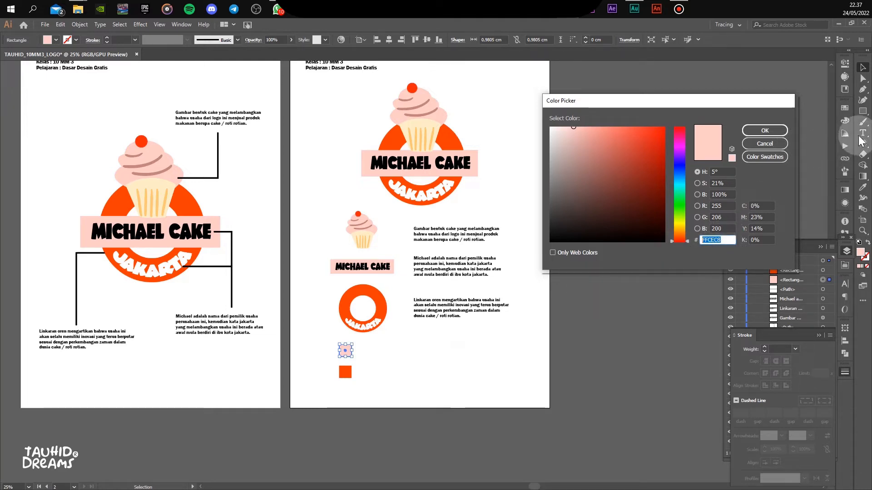
pyautogui.click(758, 134)
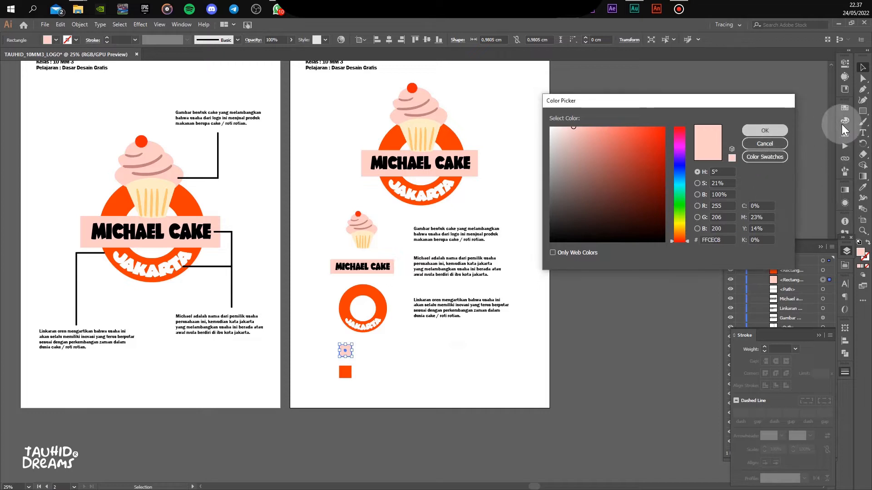
# Add the text label FFCEC8 to the right of the pink square and move it closer to the square
pyautogui.click(863, 133)
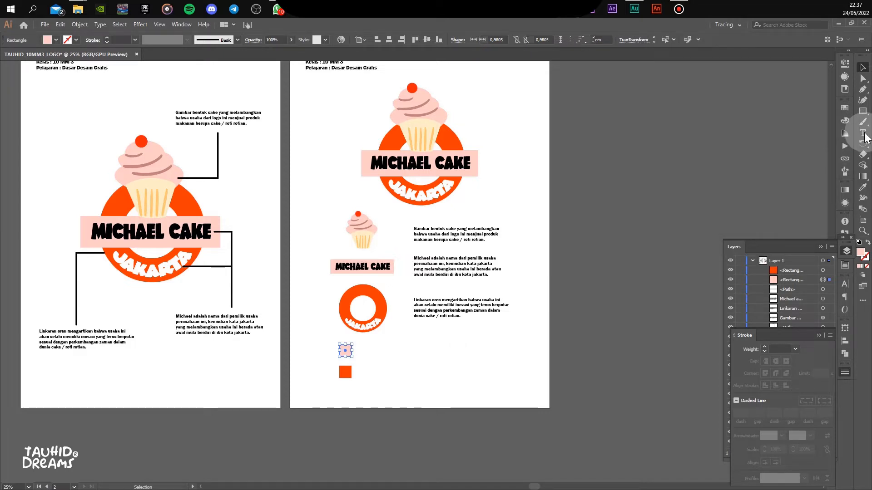
pyautogui.click(364, 349)
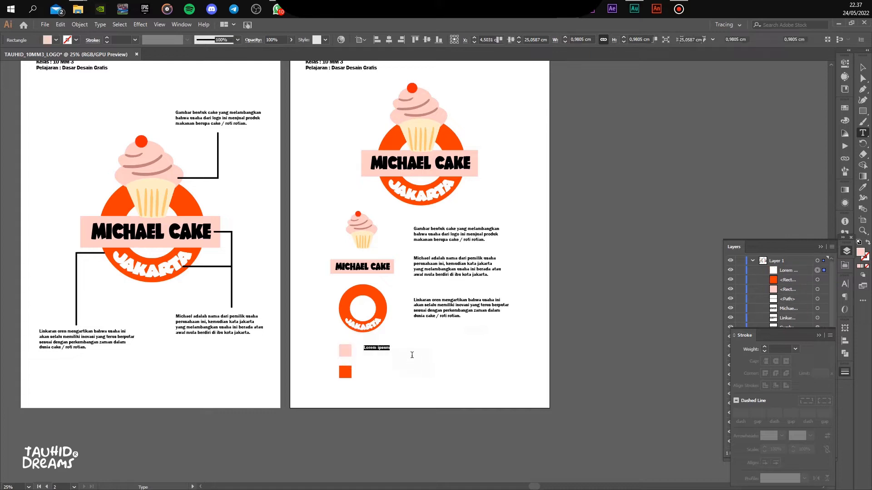
pyautogui.write('FFCEC8')
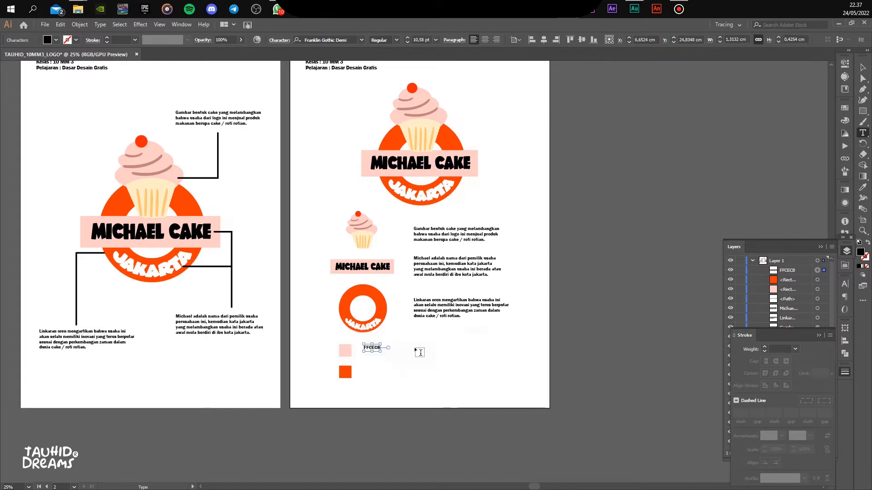
pyautogui.click(862, 67)
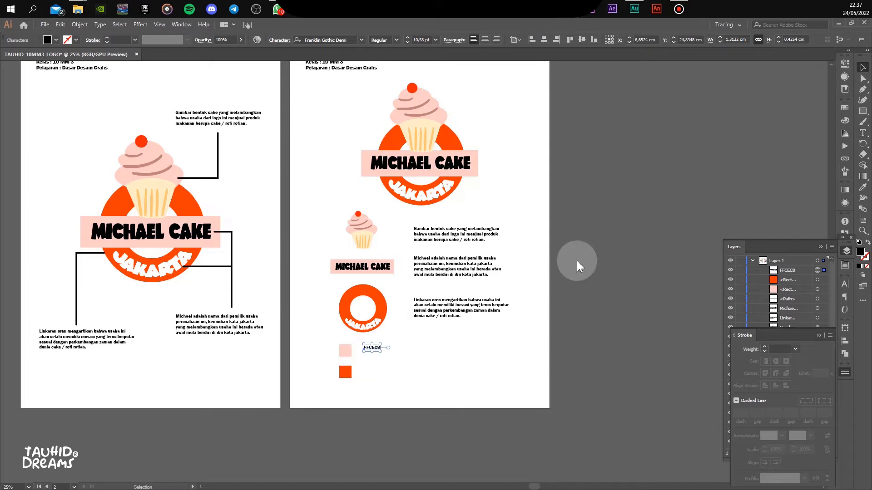
pyautogui.scroll(1, 350, 356)
pyautogui.scroll(2, 347, 355)
pyautogui.moveTo(381, 332); pyautogui.dragTo(364, 347)
# Copy the hex colour code of the orange square's fill
pyautogui.click(317, 395)
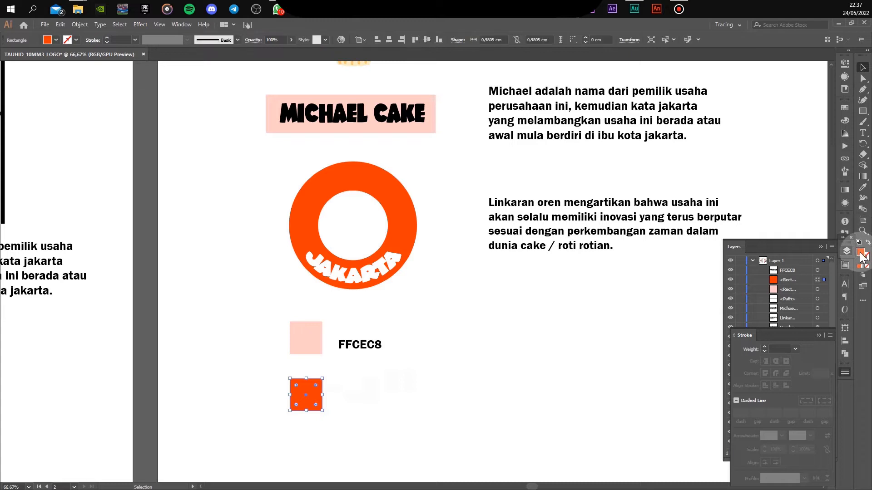
pyautogui.doubleClick(862, 257)
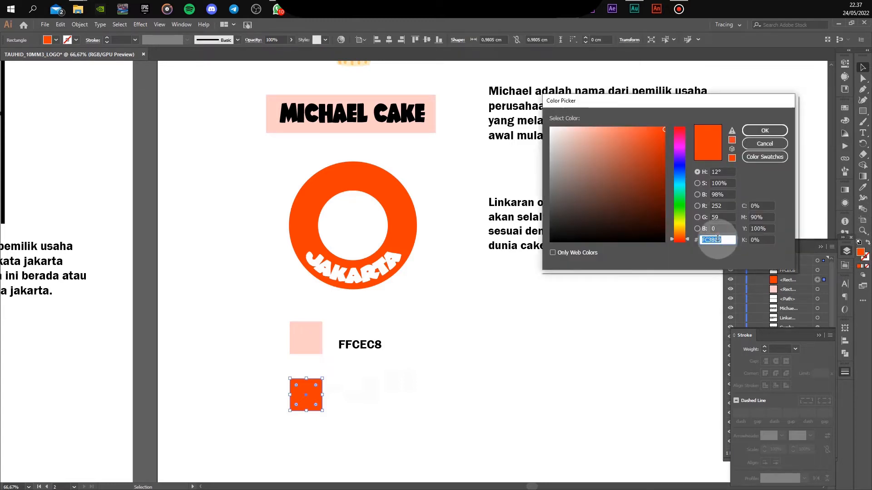
pyautogui.rightClick(719, 239)
pyautogui.click(681, 268)
pyautogui.click(780, 132)
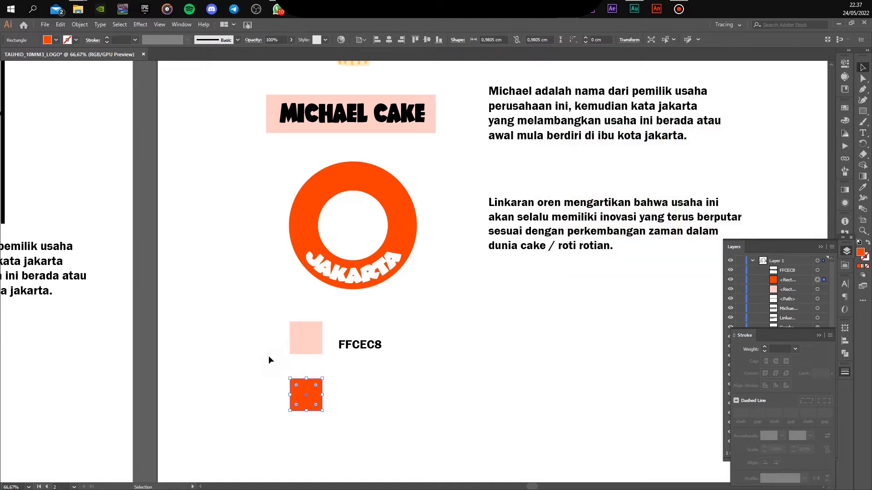
# Duplicate the FFCEC8 label straight down beside the orange square and change the copy's text to FC3B00
pyautogui.click(351, 346)
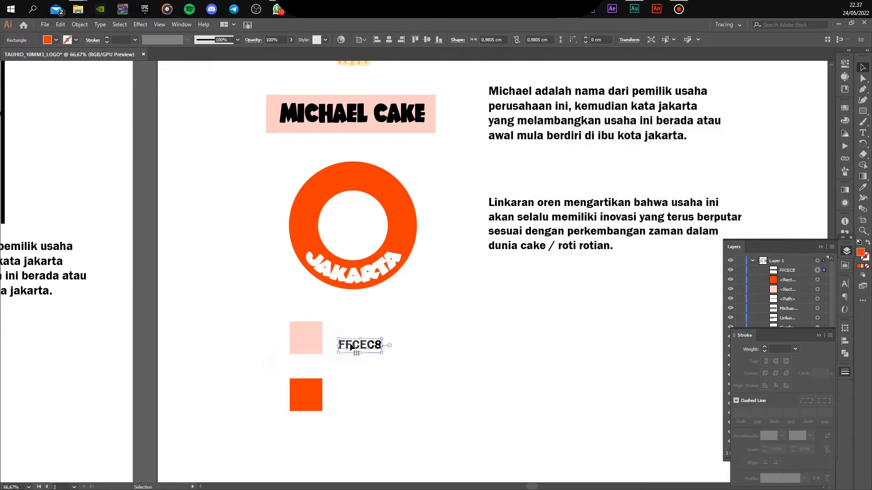
pyautogui.moveTo(354, 348); pyautogui.dragTo(353, 406)
pyautogui.doubleClick(355, 402)
pyautogui.rightClick(361, 403)
pyautogui.click(341, 407)
pyautogui.moveTo(338, 403); pyautogui.dragTo(377, 401)
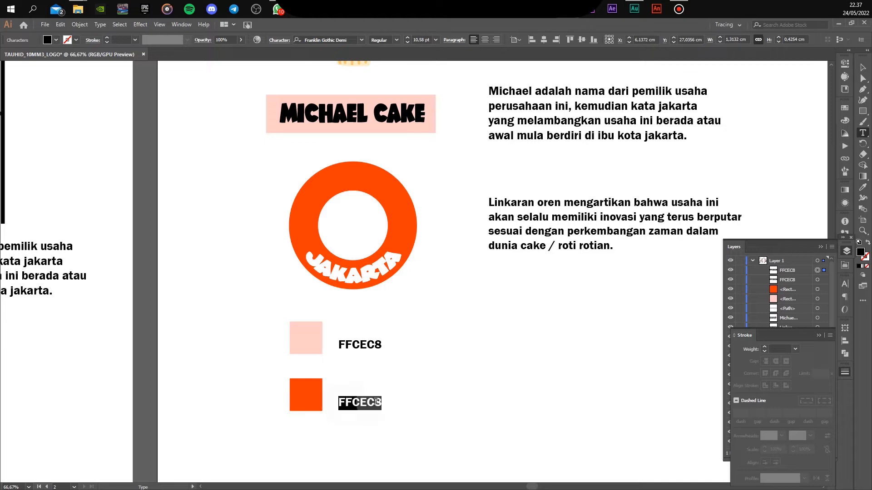
pyautogui.rightClick(377, 402)
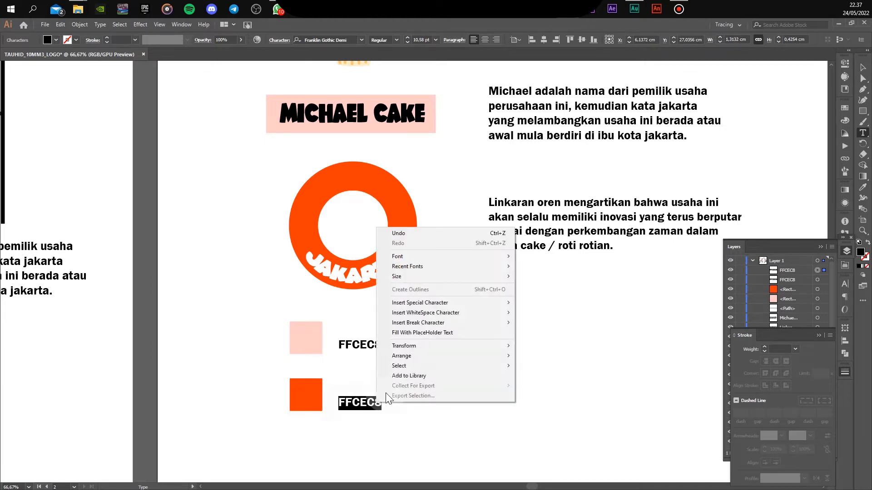
pyautogui.click(361, 398)
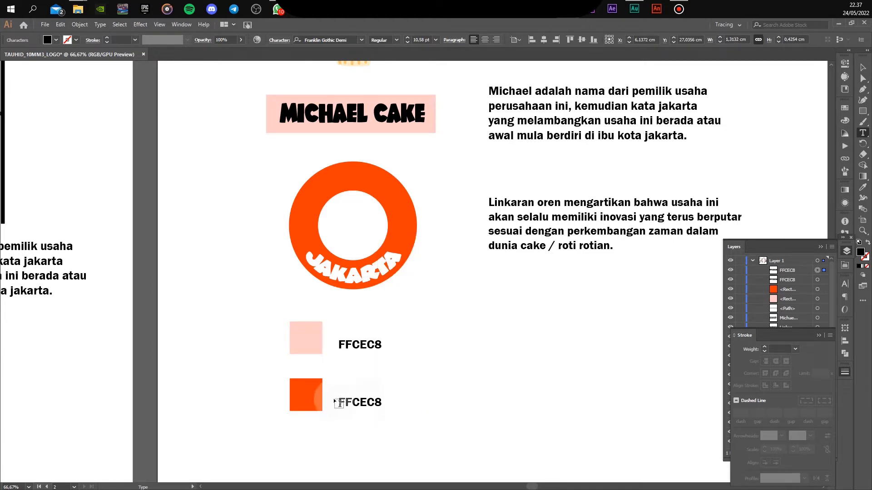
pyautogui.moveTo(339, 403); pyautogui.dragTo(382, 403)
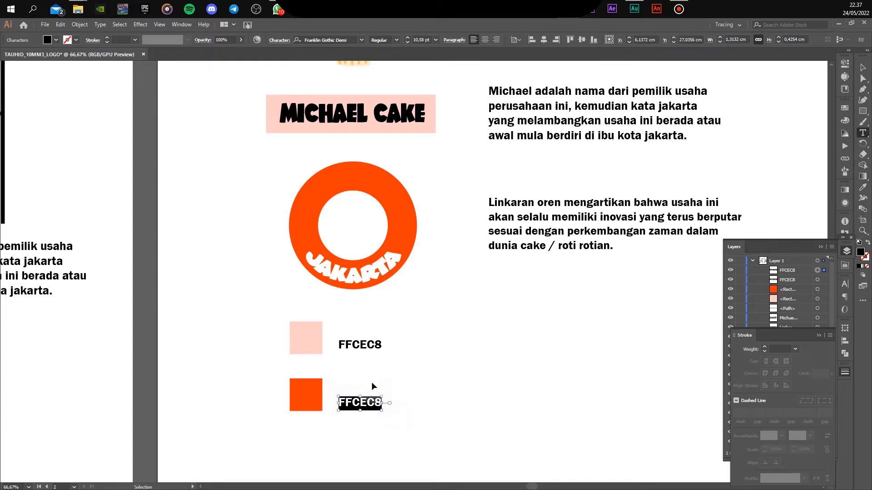
pyautogui.write('FC3B00')
pyautogui.press('Escape')
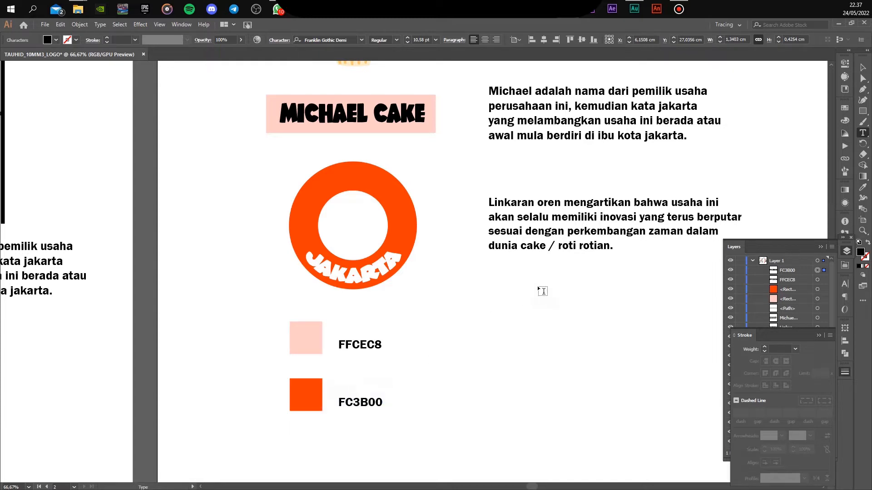
pyautogui.press('Escape')
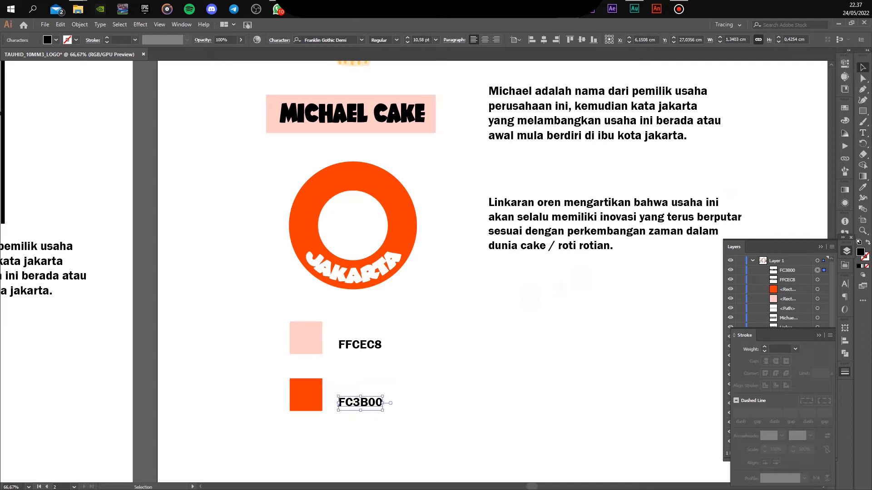
pyautogui.click(416, 339)
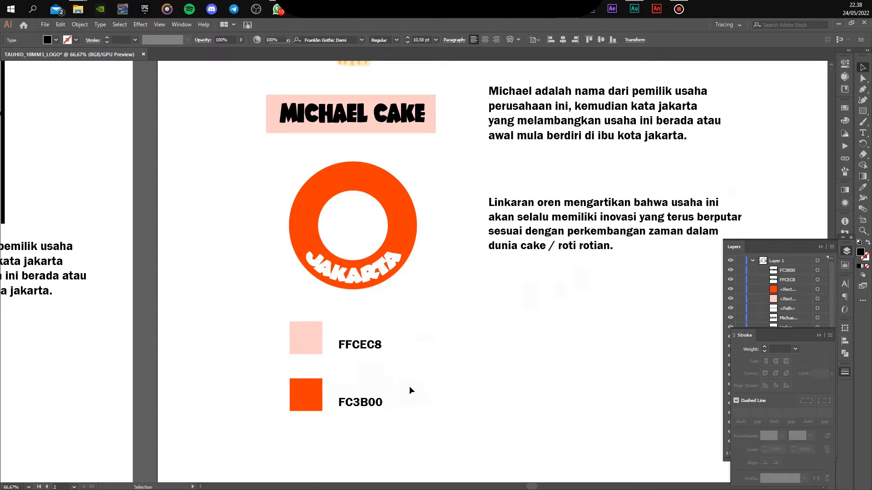
# Duplicate the orange ring's description straight down so the copy sits beside the pink square's label
pyautogui.scroll(-2, 410, 389)
pyautogui.moveTo(397, 384); pyautogui.dragTo(328, 393)
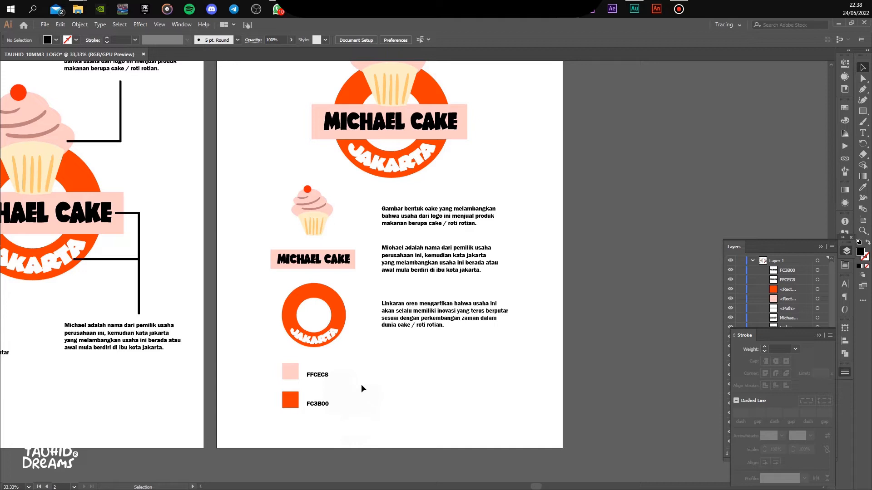
pyautogui.click(455, 304)
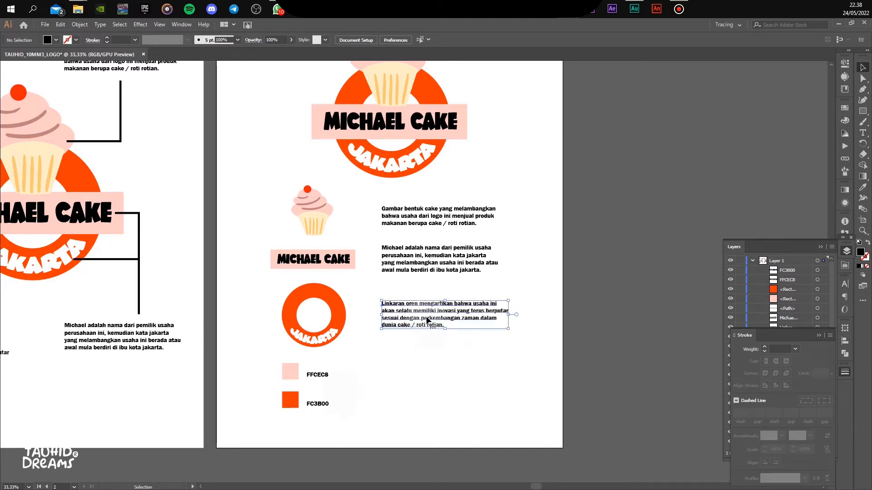
pyautogui.moveTo(428, 324); pyautogui.dragTo(428, 380)
# Replace the copied description with "Arti dari warna merah muda memberikan jiwa yang harmonis dan romantis, serta penuh dengan kasih sayang."
pyautogui.doubleClick(429, 381)
pyautogui.hotkey('ctrl', 'a')
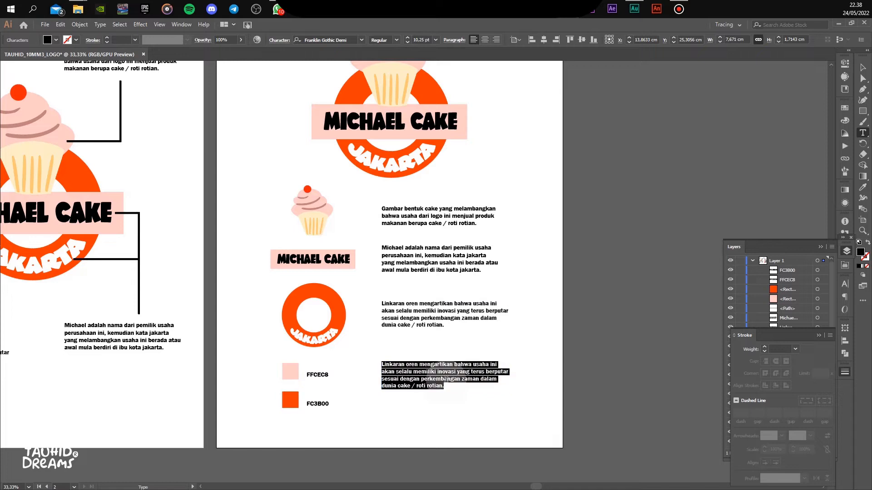
pyautogui.write('Arti fa')
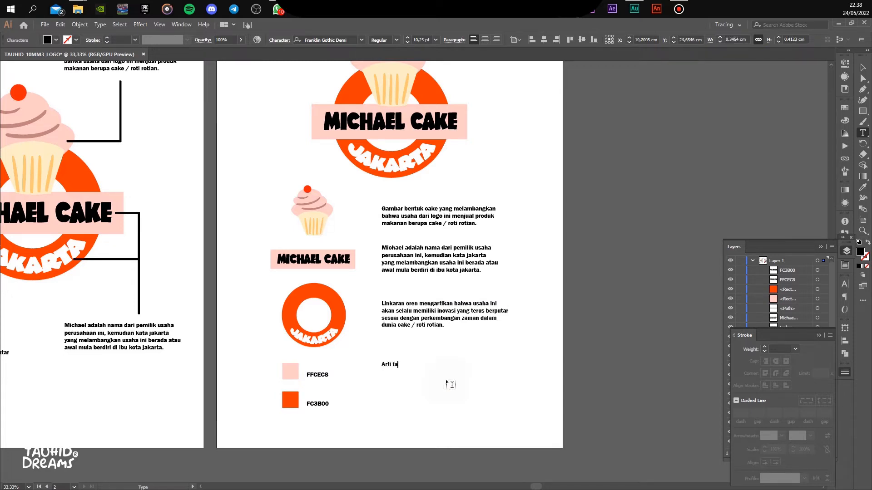
pyautogui.press('BackSpace')
pyautogui.press('BackSpace')
pyautogui.write('dari warna merah muda memberikan ')
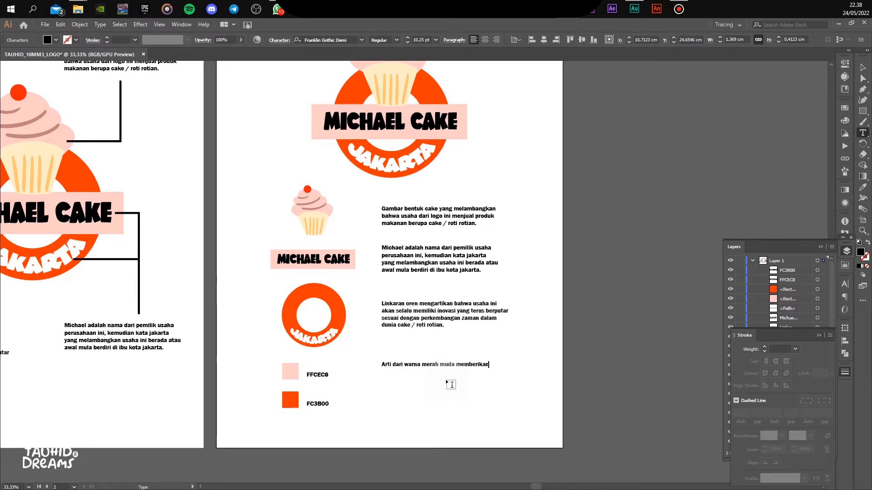
pyautogui.write('jiwa y')
pyautogui.write('ang ')
pyautogui.write('h')
pyautogui.write('armonis')
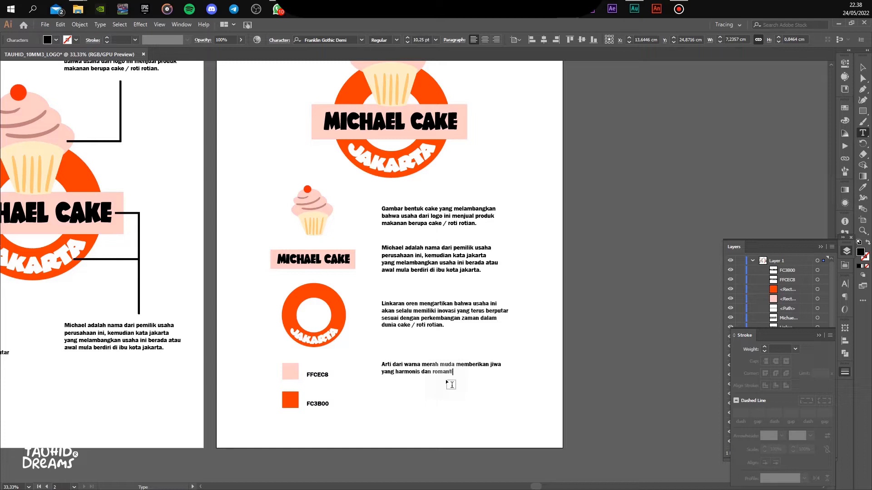
pyautogui.write('dan romantis, serta')
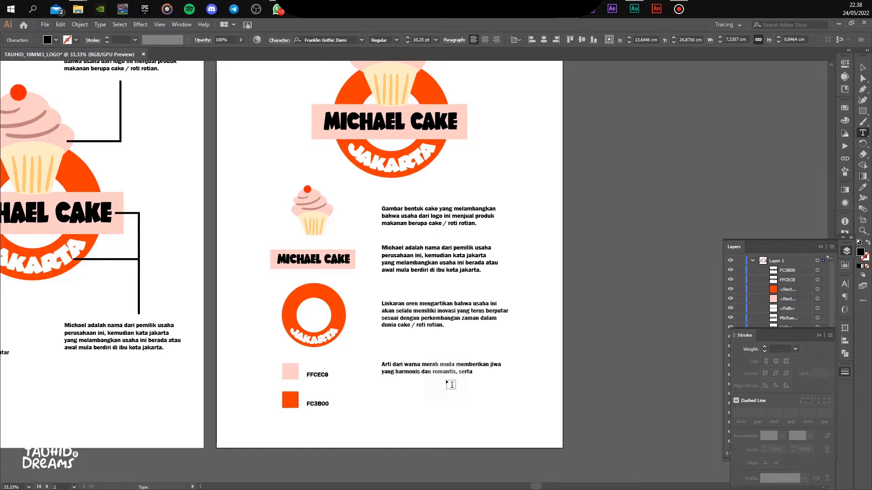
pyautogui.write(' penuh denga')
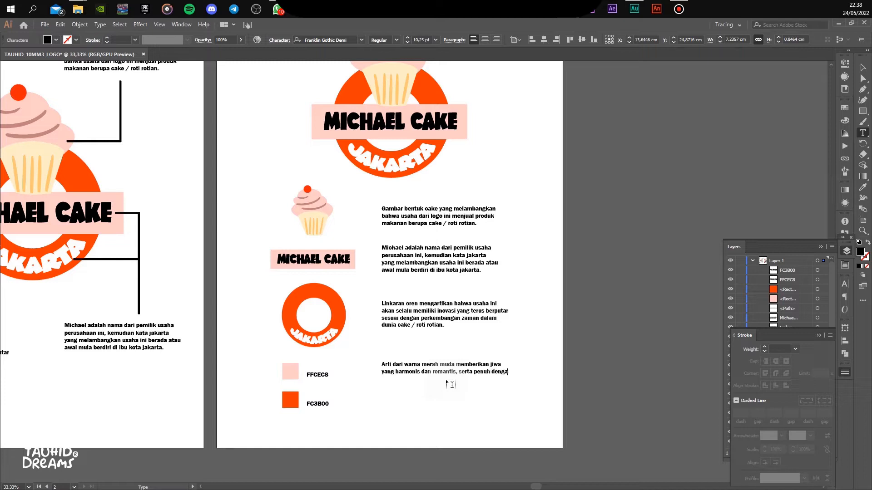
pyautogui.write('n kasih sayang seperti')
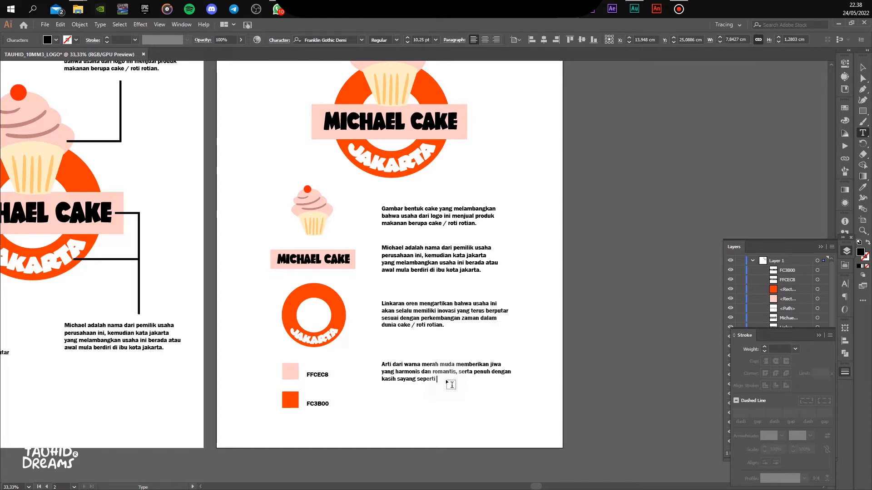
pyautogui.press('BackSpace')
pyautogui.press('BackSpace')
pyautogui.press('BackSpace')
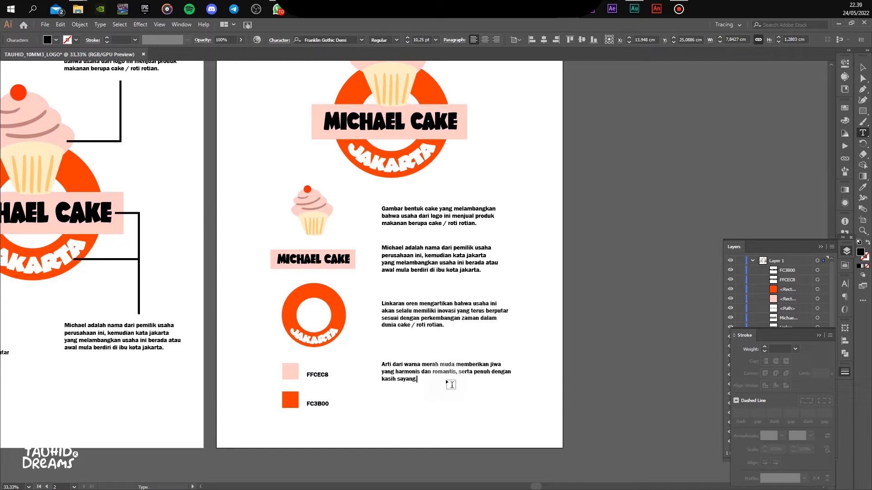
pyautogui.click(862, 67)
# Duplicate the pink colour's description straight down beside the orange square's label
pyautogui.click(447, 372)
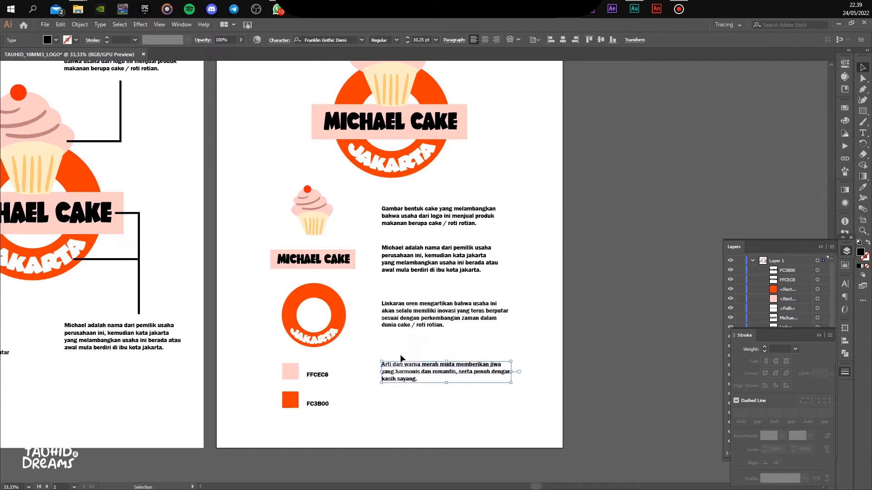
pyautogui.moveTo(403, 378); pyautogui.dragTo(403, 398)
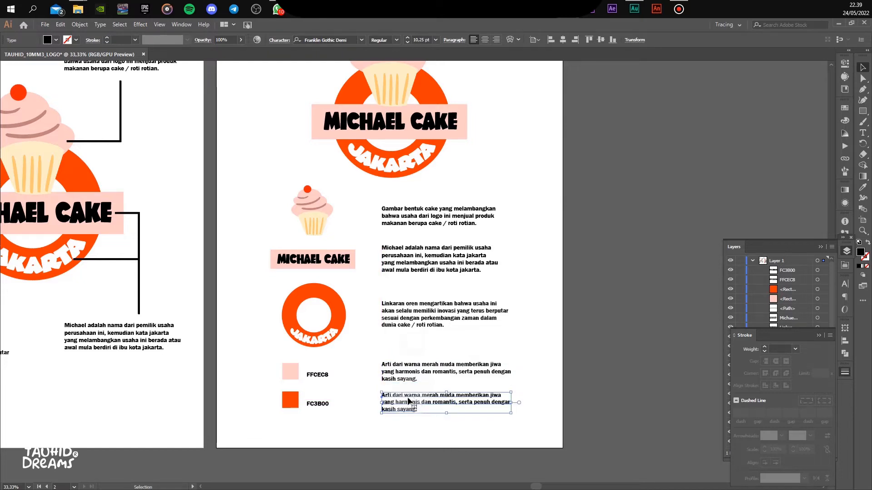
pyautogui.moveTo(407, 398); pyautogui.dragTo(407, 397)
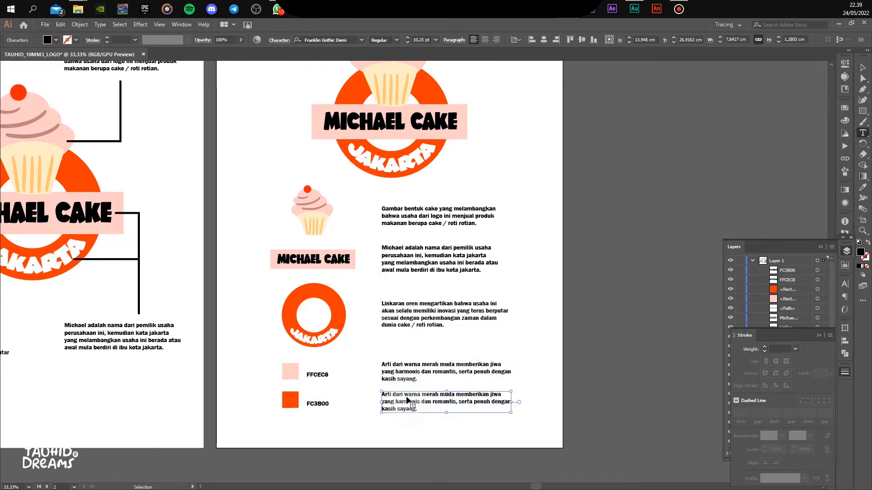
# In the lower description, replace everything after "Arti dari warna" with "oren yaitu"
pyautogui.hotkey('ctrl', 'a')
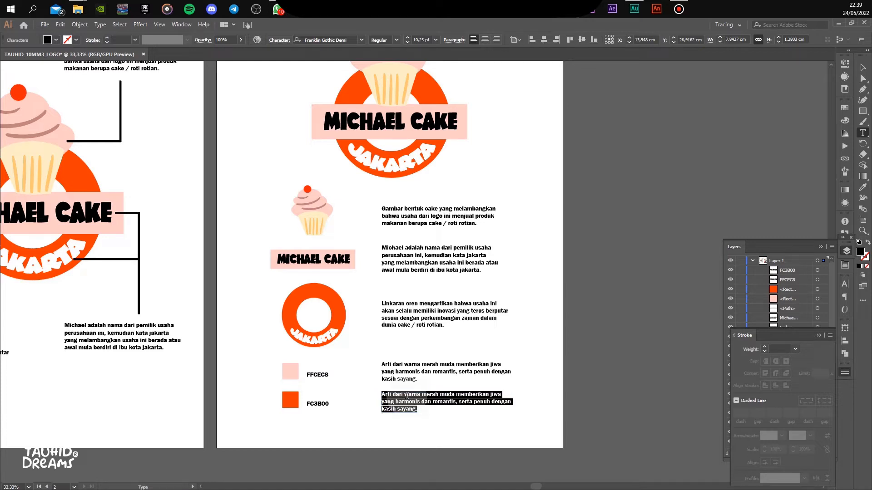
pyautogui.press('Left')
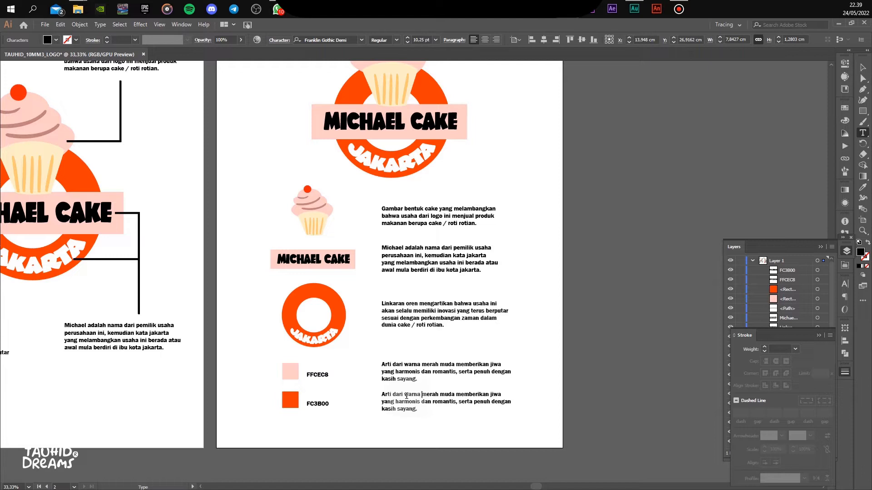
pyautogui.hotkey('shift', 'Down')
pyautogui.hotkey('shift', 'Down')
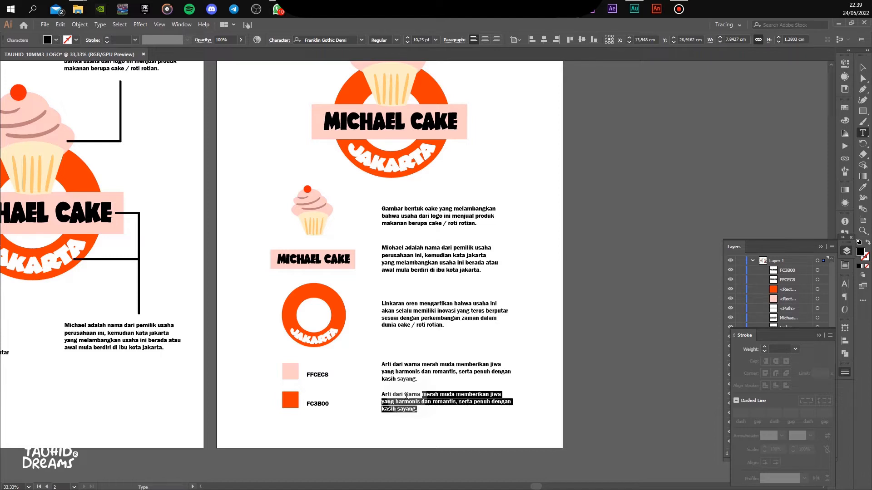
pyautogui.write('oren memberikan')
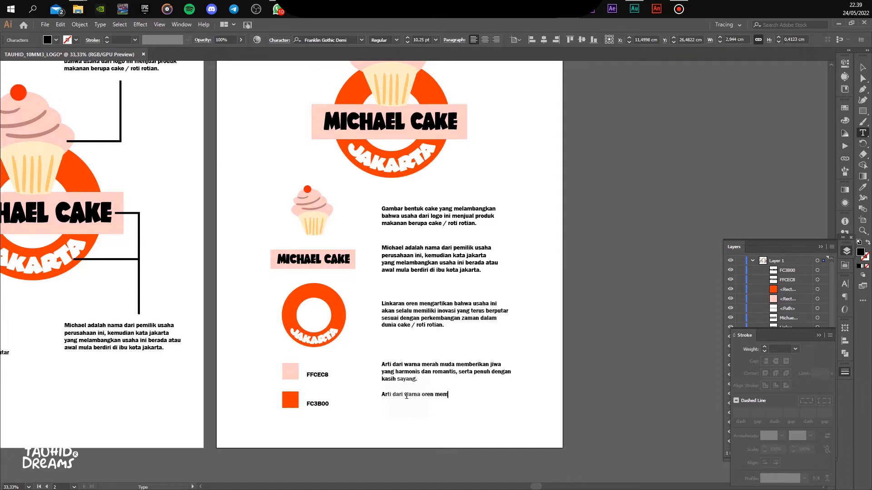
pyautogui.press('BackSpace')
pyautogui.press('BackSpace')
pyautogui.press('BackSpace')
pyautogui.press('BackSpace')
pyautogui.press('BackSpace')
pyautogui.press('BackSpace')
pyautogui.press('BackSpace')
pyautogui.press('BackSpace')
pyautogui.press('BackSpace')
pyautogui.press('BackSpace')
pyautogui.press('BackSpace')
pyautogui.write('yaitu ')
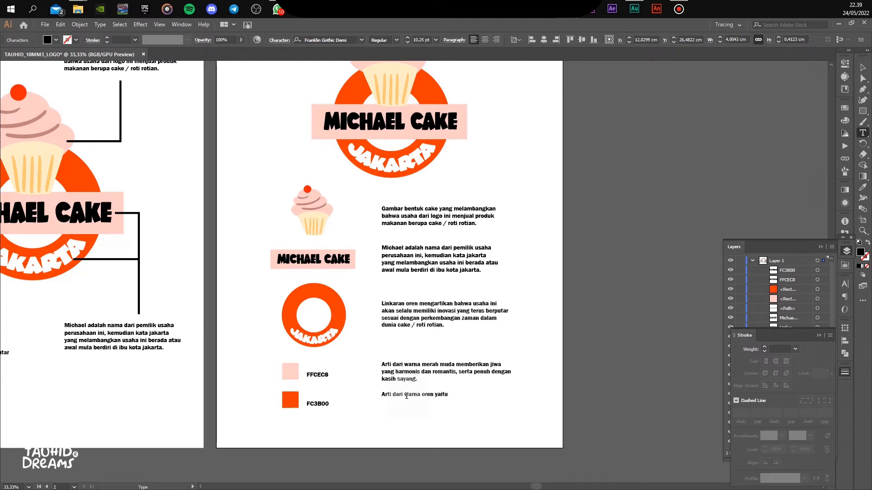
# Complete the orange colour's description with "inovatif dan kreatif serta memiliki semangat dalam menggapai impian dan kemajuan dari setiap usaha."
pyautogui.write('inova')
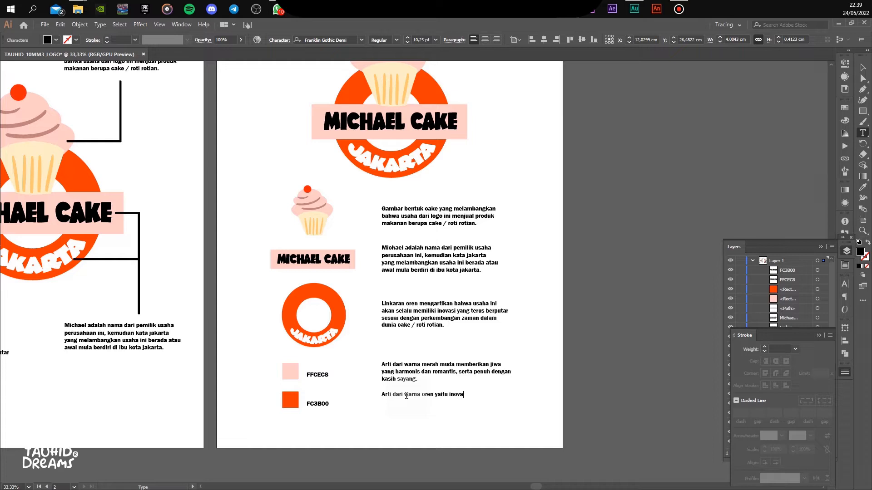
pyautogui.write('tif dan kreatif serta memiliki semang')
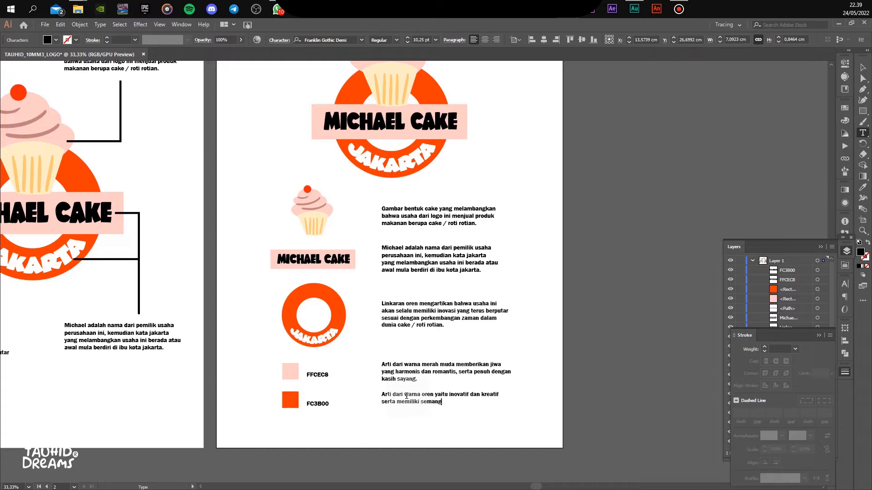
pyautogui.write('at dalam menggapai impian dan ')
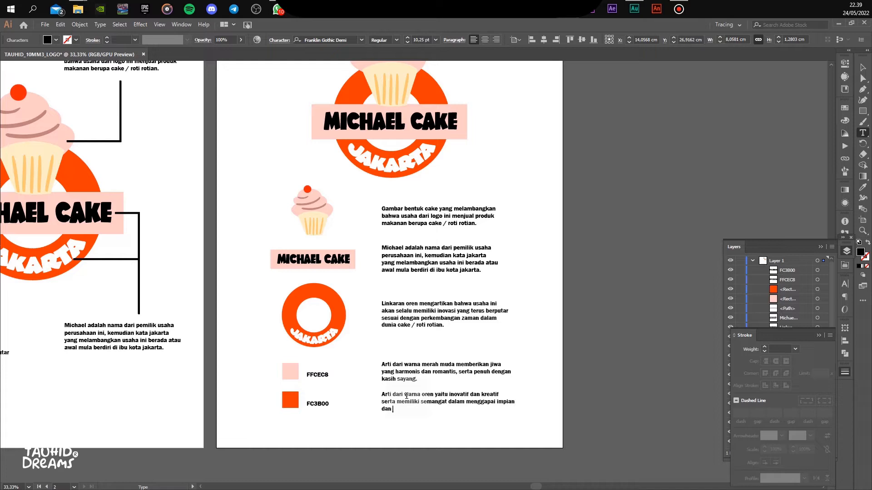
pyautogui.write('kemajuan dari usahan')
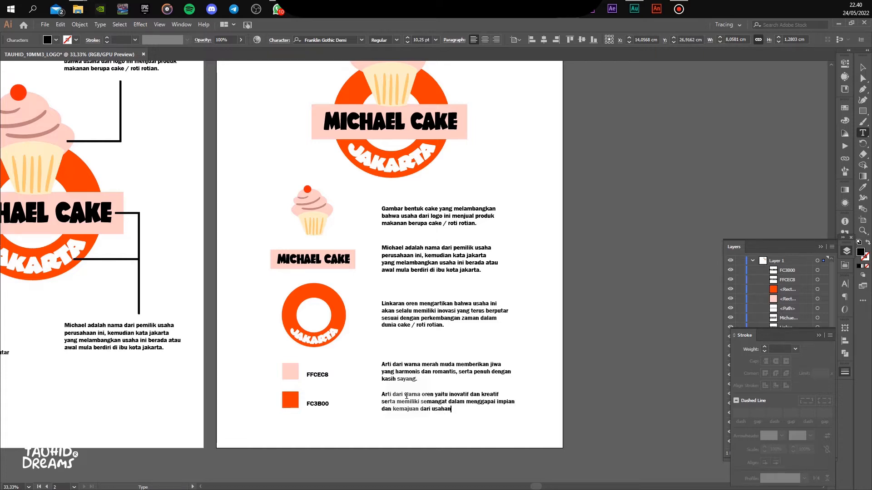
pyautogui.press('BackSpace')
pyautogui.press('BackSpace')
pyautogui.press('BackSpace')
pyautogui.press('BackSpace')
pyautogui.press('BackSpace')
pyautogui.press('BackSpace')
pyautogui.write('setiap ')
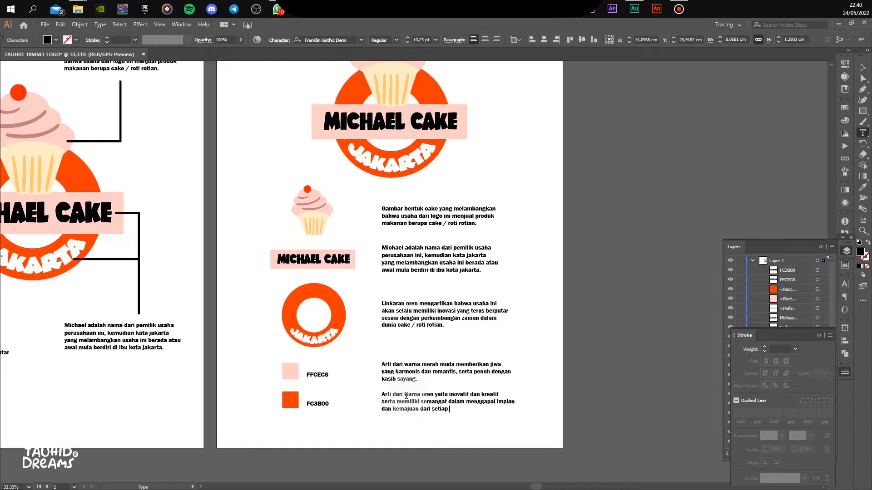
pyautogui.write('usahan')
pyautogui.press('BackSpace')
pyautogui.click(863, 67)
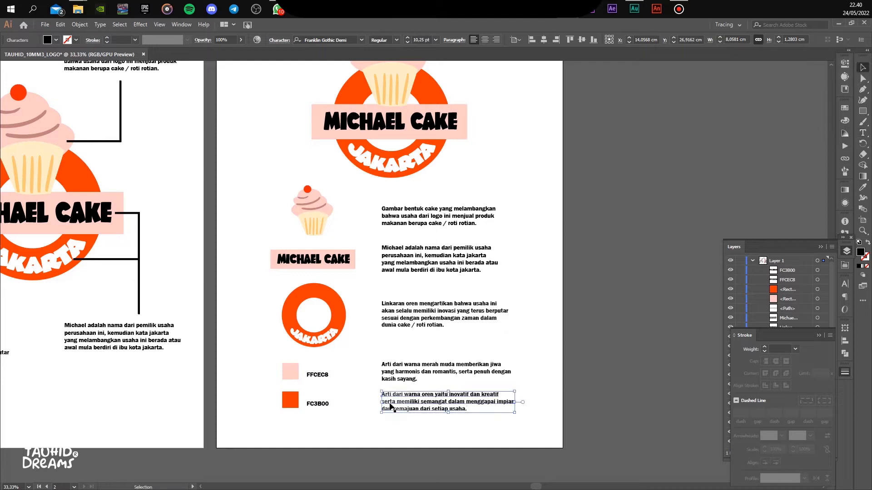
# Nudge the orange colour's description down slightly to widen its gap from the pink colour's description
pyautogui.click(420, 366)
pyautogui.click(409, 402)
pyautogui.press('Down')
pyautogui.press('Down')
pyautogui.press('Down')
pyautogui.click(522, 313)
# Scale the small MICHAEL CAKE banner and the orange JAKARTA ring down together, slightly, about their shared centre
pyautogui.scroll(-1, 474, 344)
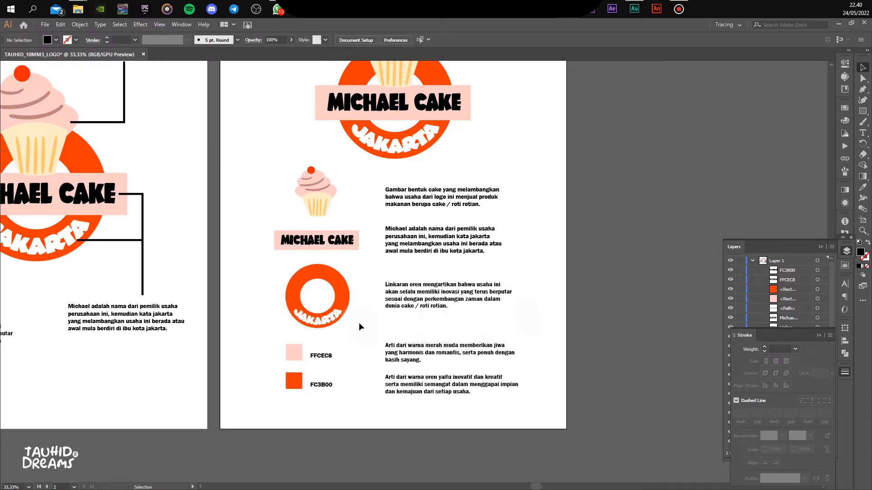
pyautogui.click(350, 260)
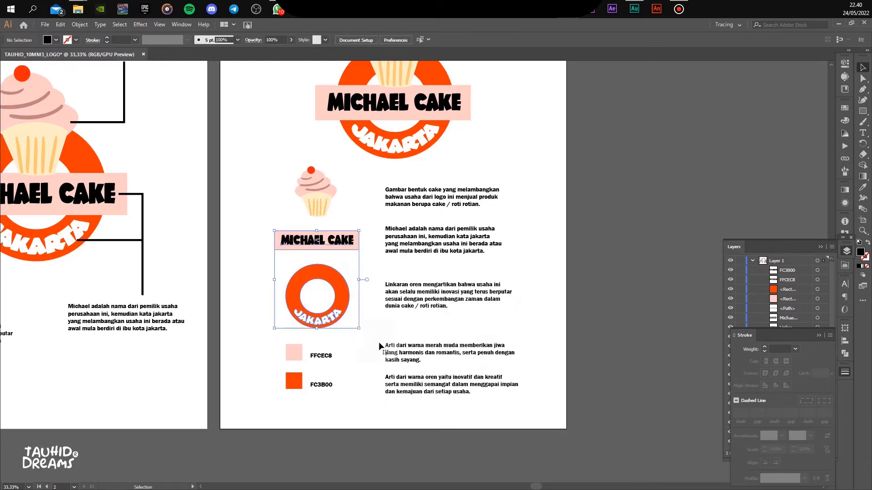
pyautogui.moveTo(357, 330); pyautogui.dragTo(352, 328)
pyautogui.click(359, 337)
pyautogui.click(342, 249)
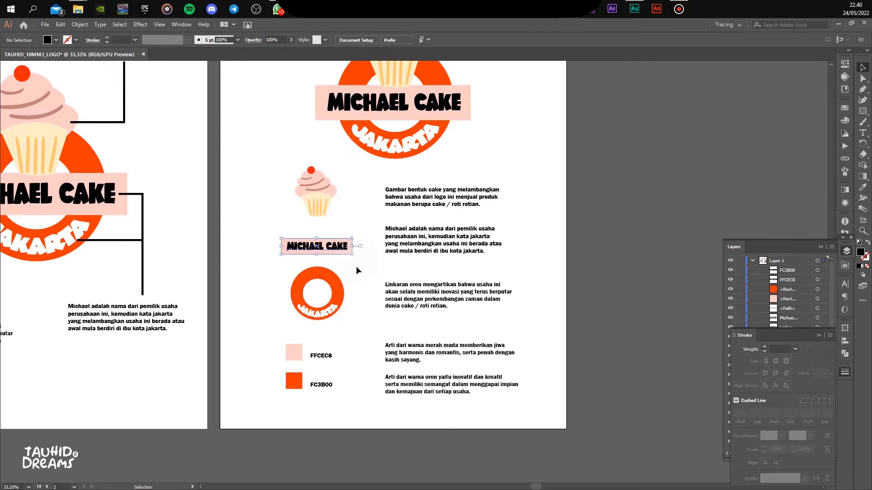
# Move the small MICHAEL CAKE banner up so it sits closer to the small cupcake
pyautogui.press('Up')
pyautogui.press('Up')
pyautogui.press('Up')
pyautogui.press('Up')
pyautogui.press('Up')
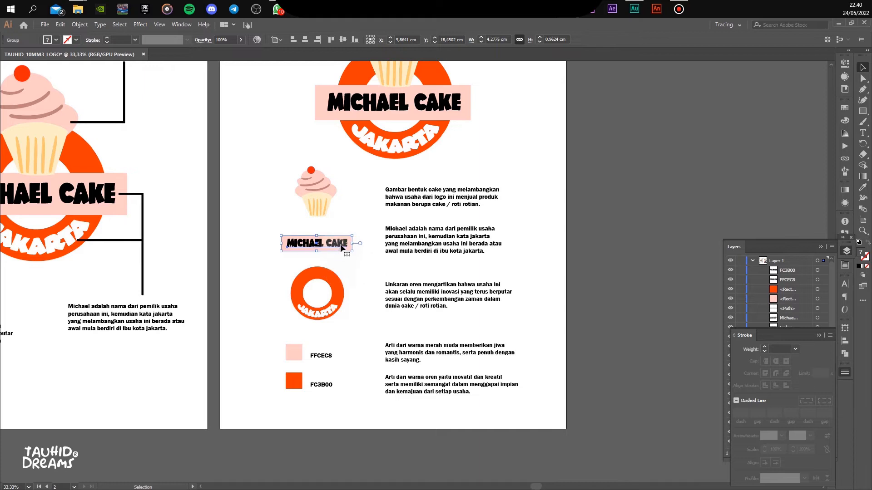
pyautogui.moveTo(341, 247); pyautogui.dragTo(340, 241)
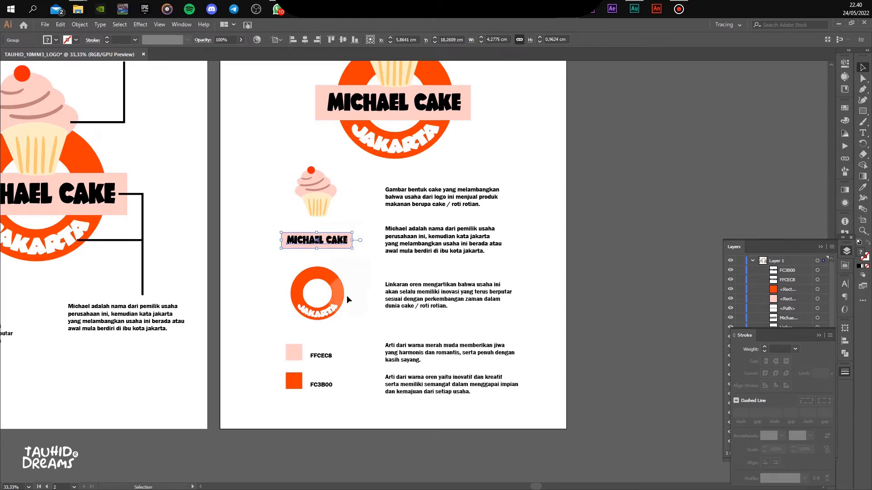
# Shift the small cupcake, banner and ring down slightly together with their three descriptions, towards the colour swatches
pyautogui.moveTo(342, 296); pyautogui.dragTo(345, 294)
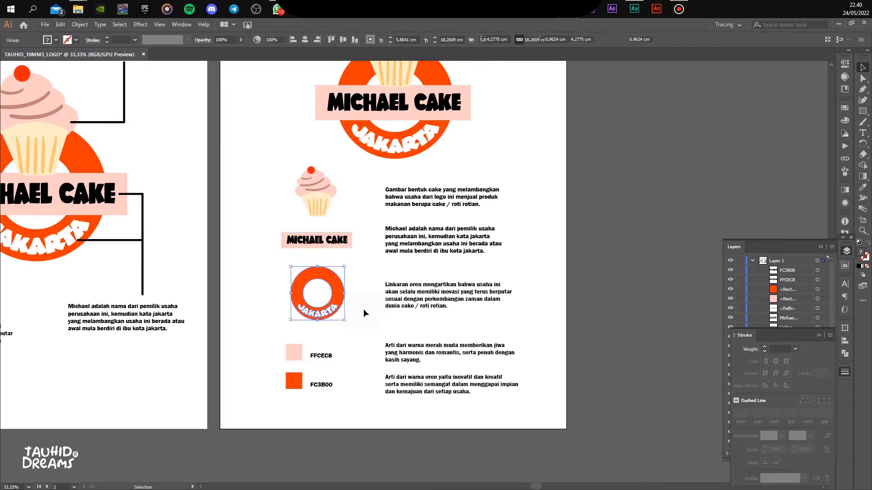
pyautogui.moveTo(534, 172); pyautogui.dragTo(281, 324)
pyautogui.moveTo(324, 245); pyautogui.dragTo(323, 252)
pyautogui.click(526, 238)
# Group all the small logo parts, swatches and descriptions below the main logo and centre the group horizontally on the page
pyautogui.scroll(-1, 516, 236)
pyautogui.moveTo(516, 237); pyautogui.dragTo(486, 289)
pyautogui.moveTo(527, 416); pyautogui.dragTo(267, 243)
pyautogui.hotkey('ctrl', 'g')
pyautogui.click(304, 40)
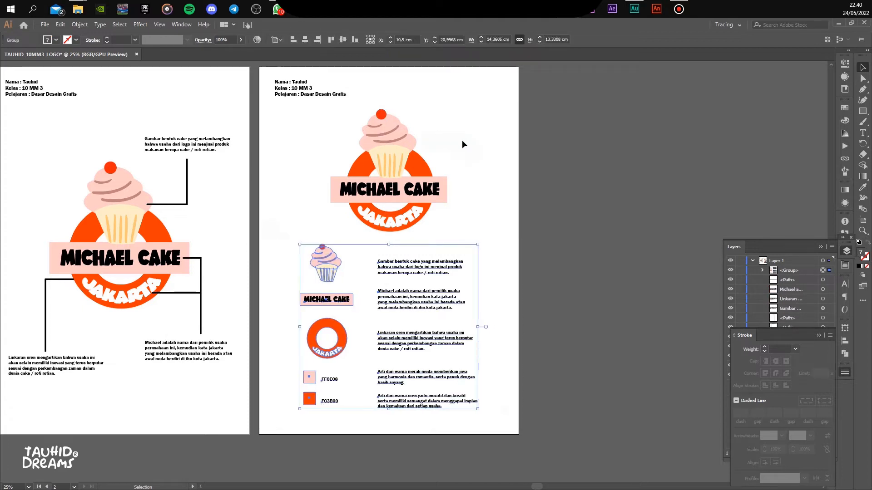
pyautogui.click(465, 141)
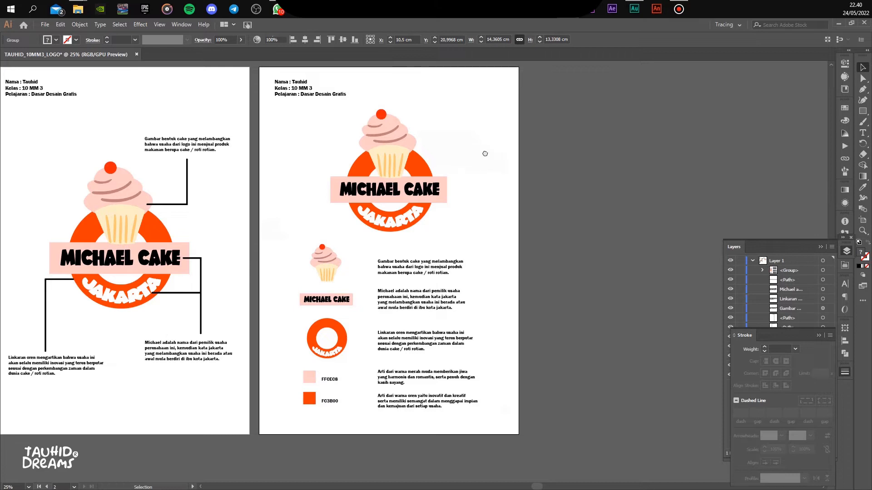
pyautogui.moveTo(484, 154); pyautogui.dragTo(535, 159)
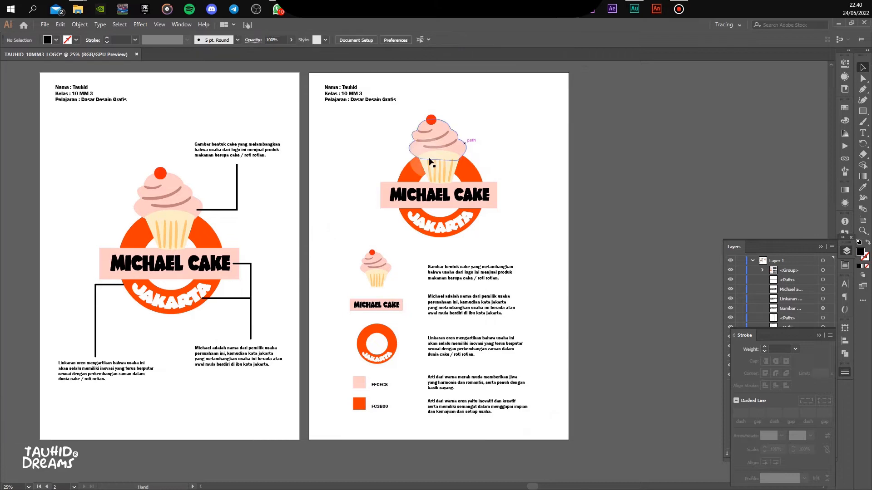
# Start saving the document under a separate copy in the Desktop folder LATIHAN LOGO, keeping its current file name
pyautogui.click(44, 26)
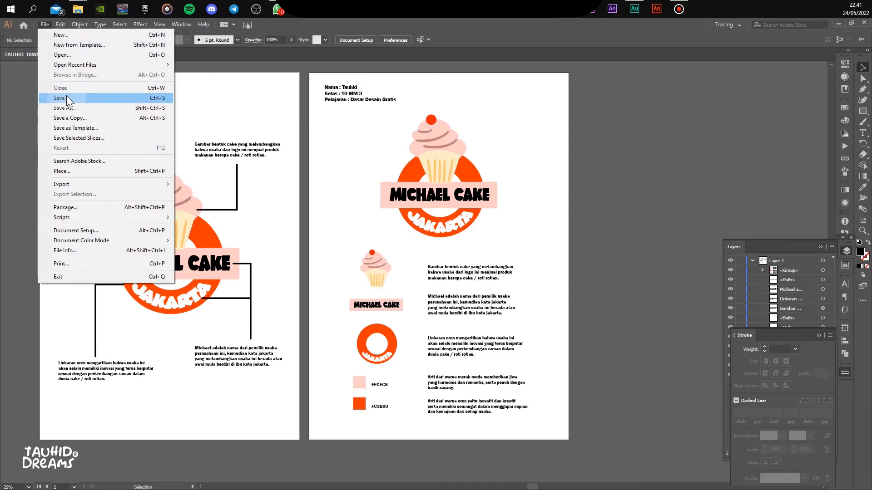
pyautogui.click(70, 108)
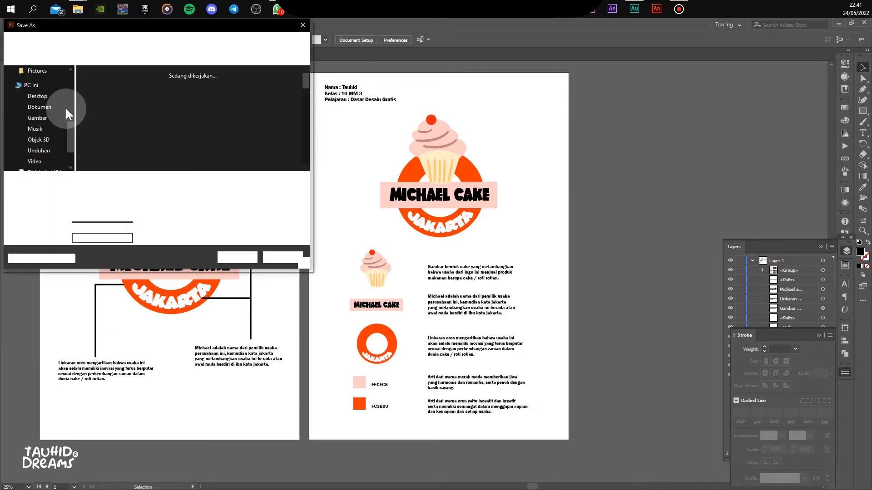
pyautogui.click(38, 97)
pyautogui.doubleClick(100, 100)
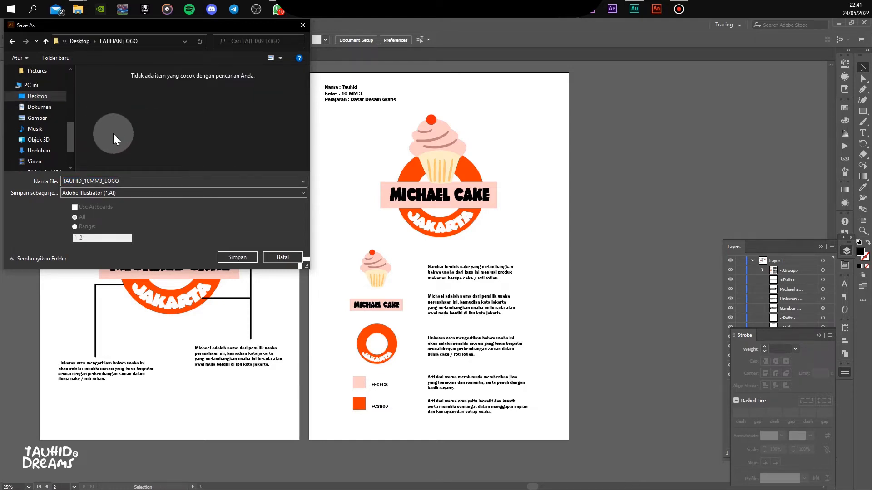
pyautogui.doubleClick(126, 181)
pyautogui.click(127, 180)
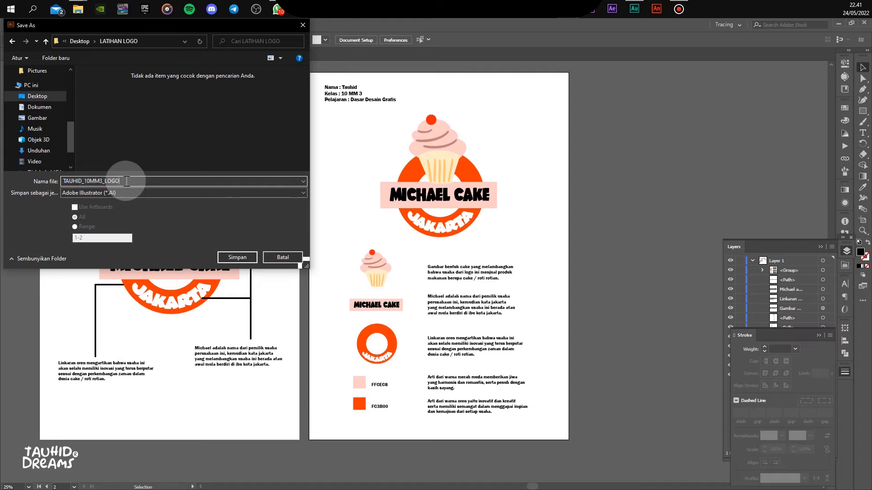
pyautogui.moveTo(126, 181); pyautogui.dragTo(62, 181)
pyautogui.click(80, 181)
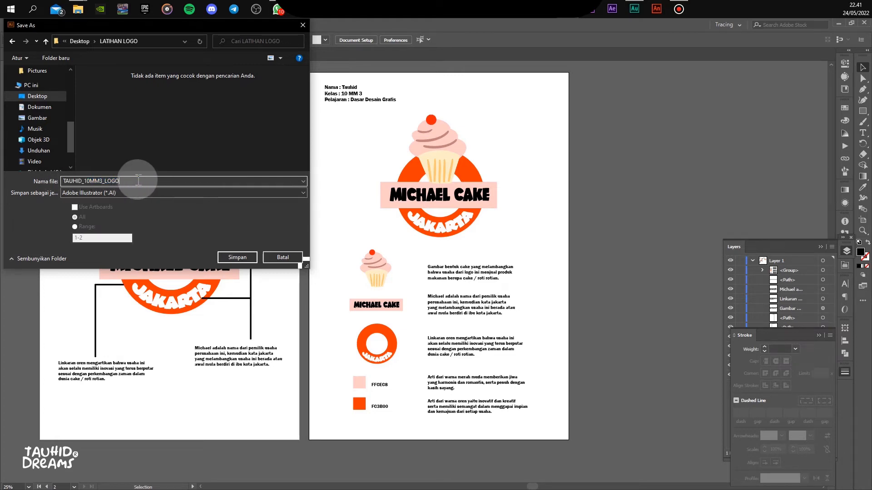
# Save the document as an Adobe PDF covering all artboards, using the Illustrator Default preset
pyautogui.click(121, 192)
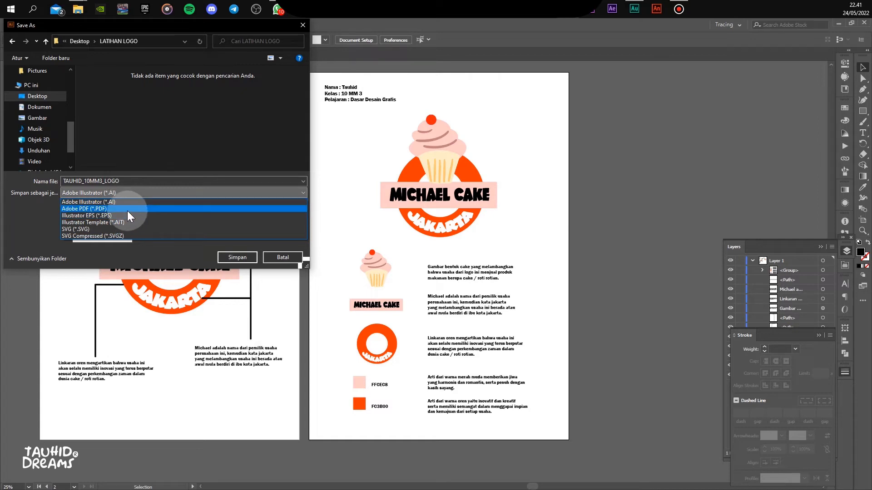
pyautogui.click(127, 210)
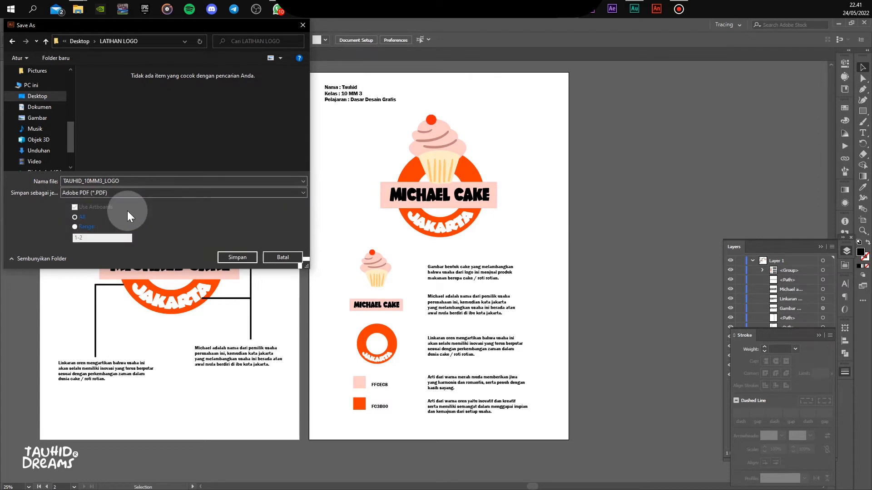
pyautogui.click(231, 261)
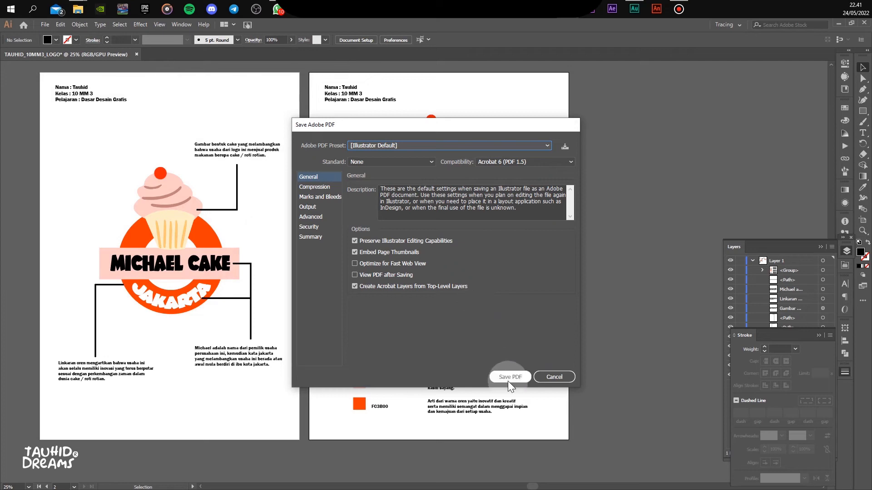
pyautogui.click(508, 381)
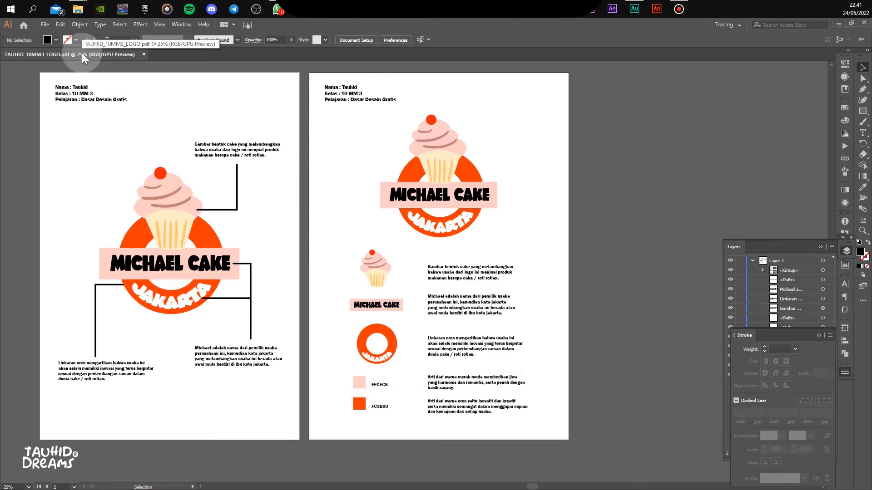
# Export the document as JPEG into the LATIHAN LOGO folder, using artboards and including all of them
pyautogui.click(45, 25)
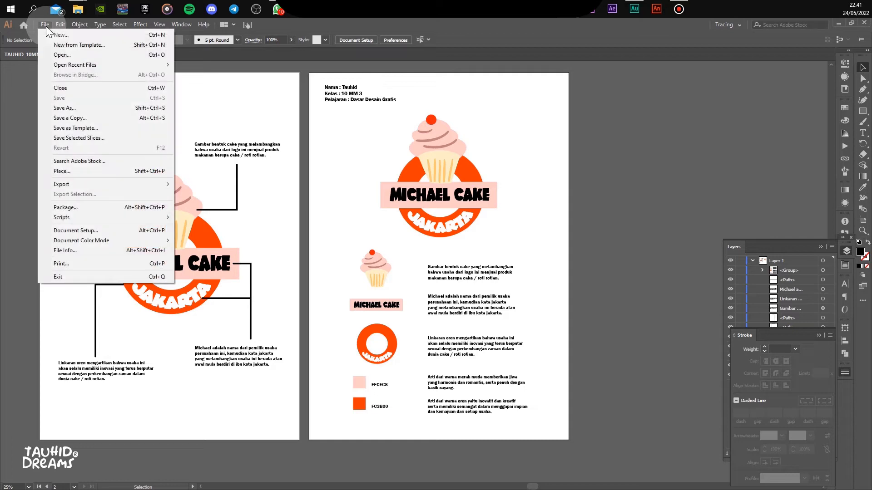
pyautogui.moveTo(156, 187)
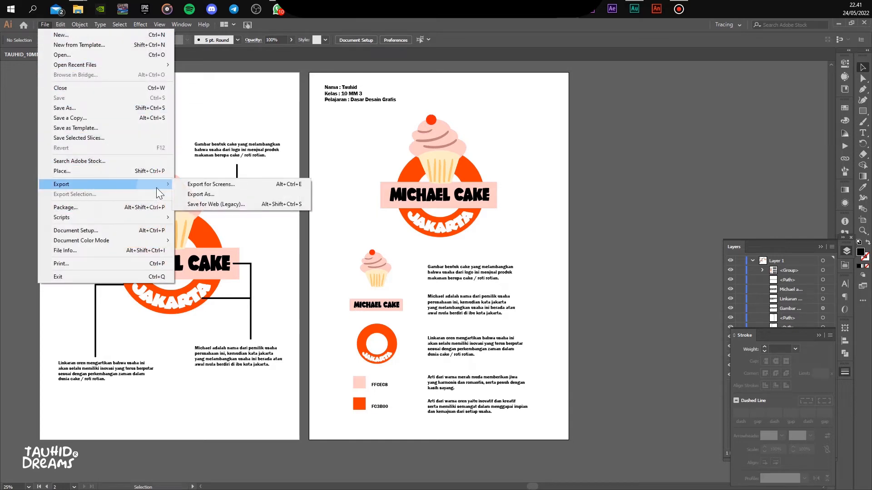
pyautogui.click(198, 195)
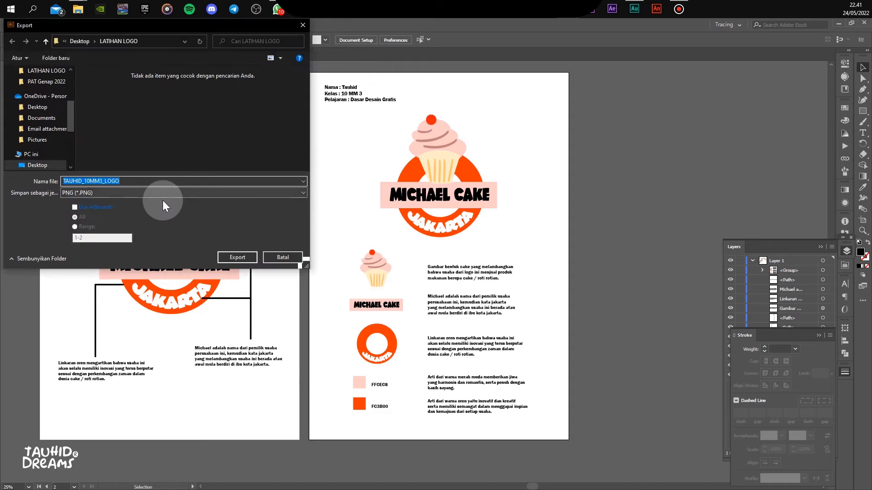
pyautogui.click(170, 194)
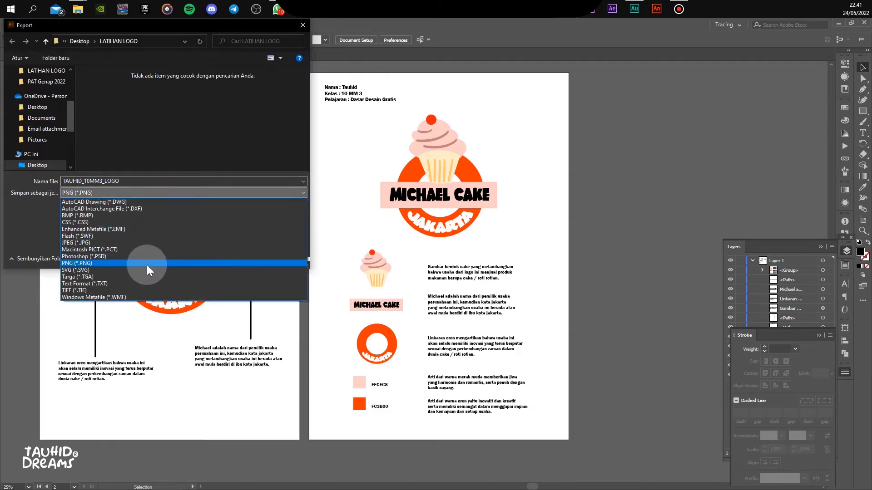
pyautogui.click(129, 243)
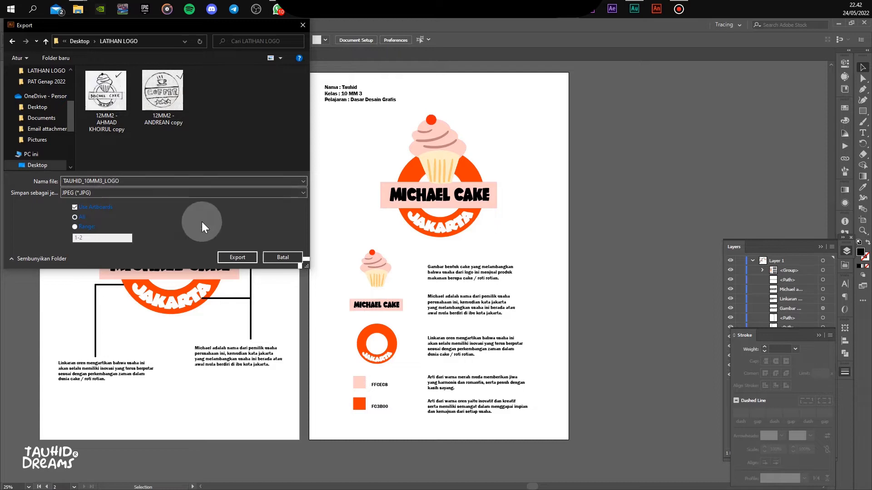
pyautogui.click(238, 258)
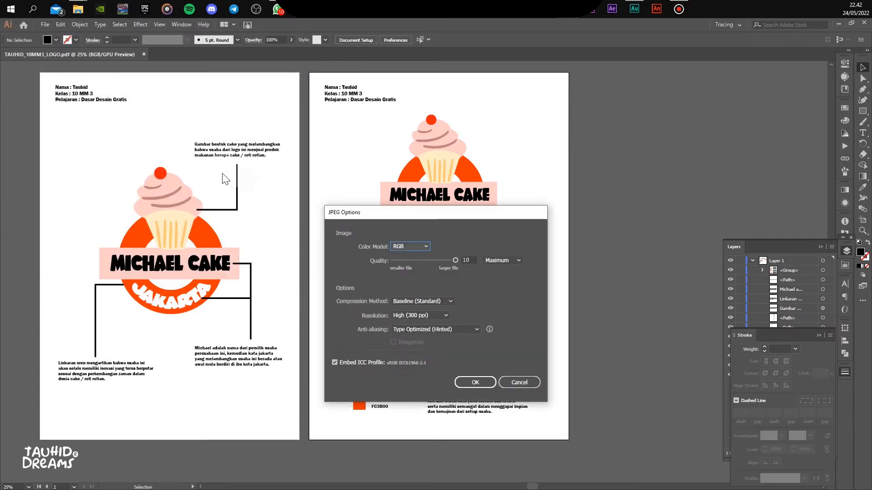
# Set the JPEG options to RGB, quality 10 (Maximum) and High (300 ppi) resolution, and complete the export
pyautogui.click(494, 233)
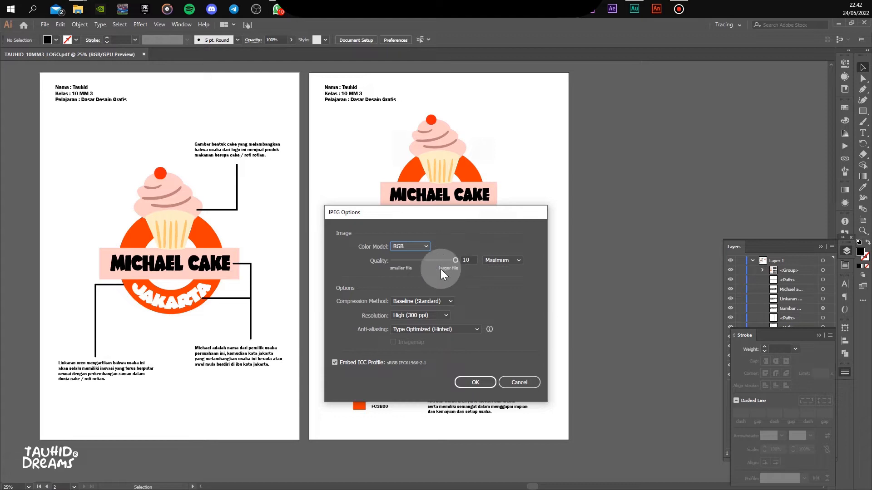
pyautogui.moveTo(442, 213); pyautogui.dragTo(460, 119)
pyautogui.click(438, 155)
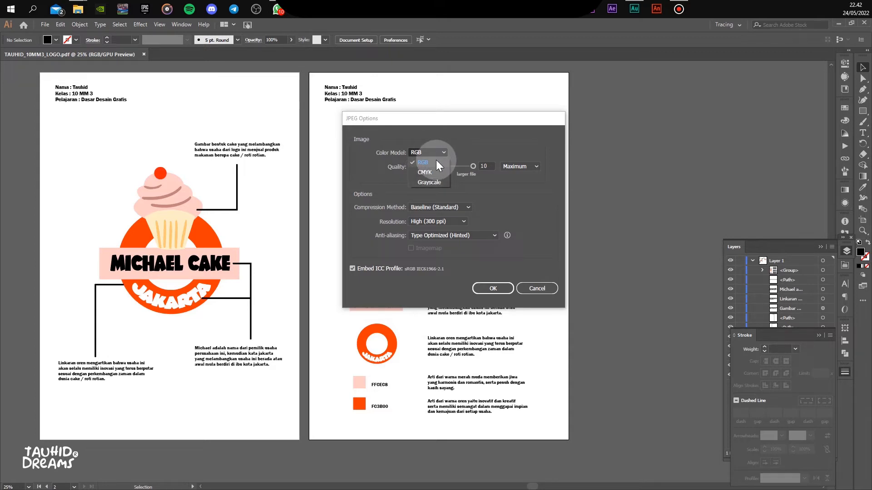
pyautogui.click(436, 162)
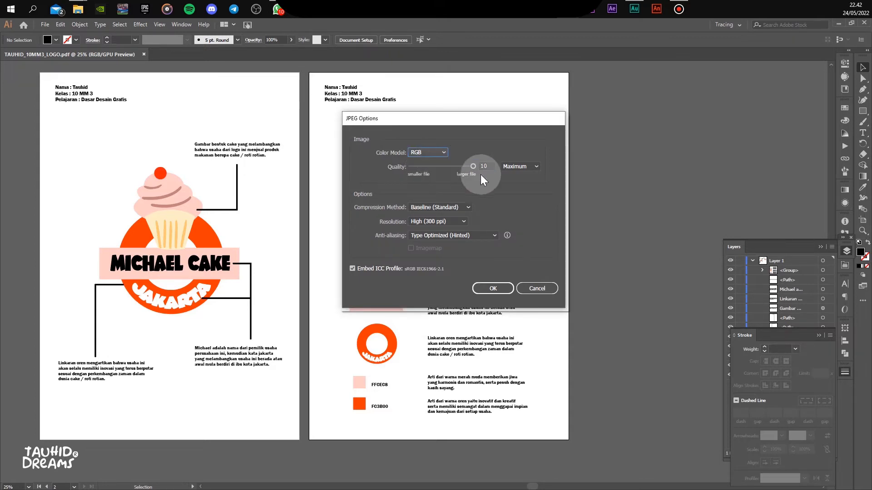
pyautogui.moveTo(473, 165)
pyautogui.mouseDown()
pyautogui.moveTo(454, 165)
pyautogui.moveTo(482, 170)
pyautogui.moveTo(437, 168)
pyautogui.moveTo(481, 167)
pyautogui.mouseUp()
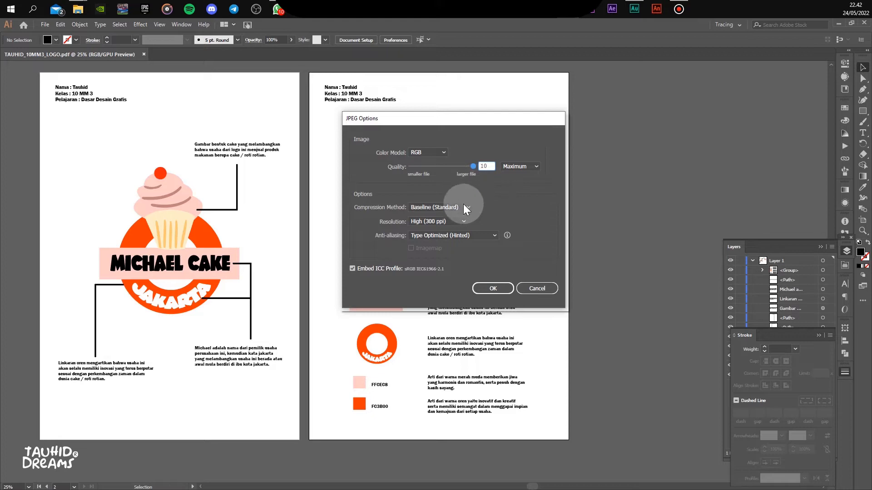
pyautogui.click(453, 223)
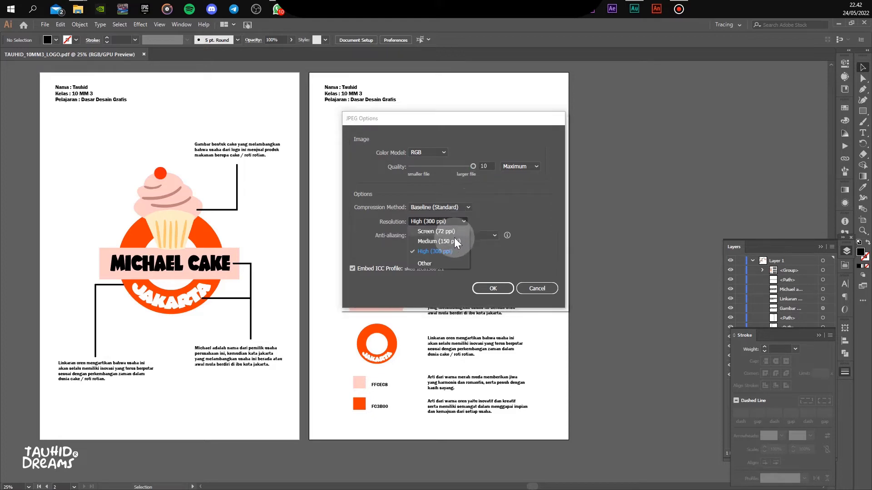
pyautogui.click(452, 249)
pyautogui.click(456, 220)
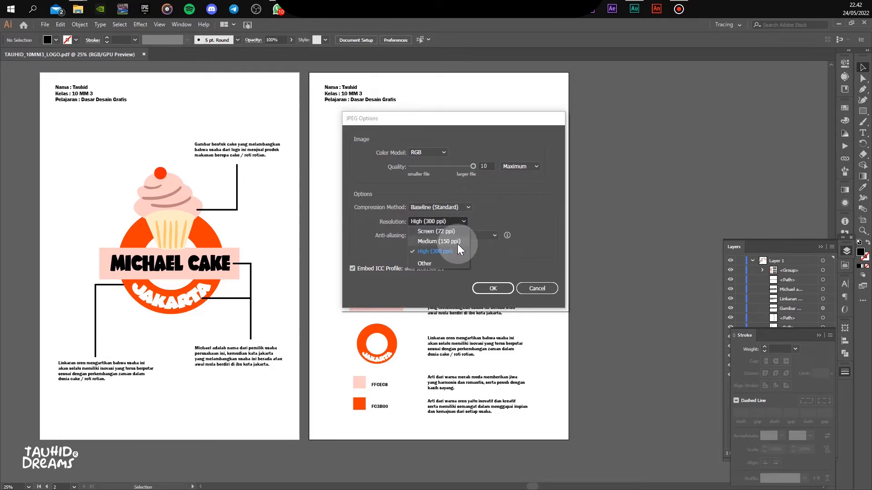
pyautogui.click(458, 251)
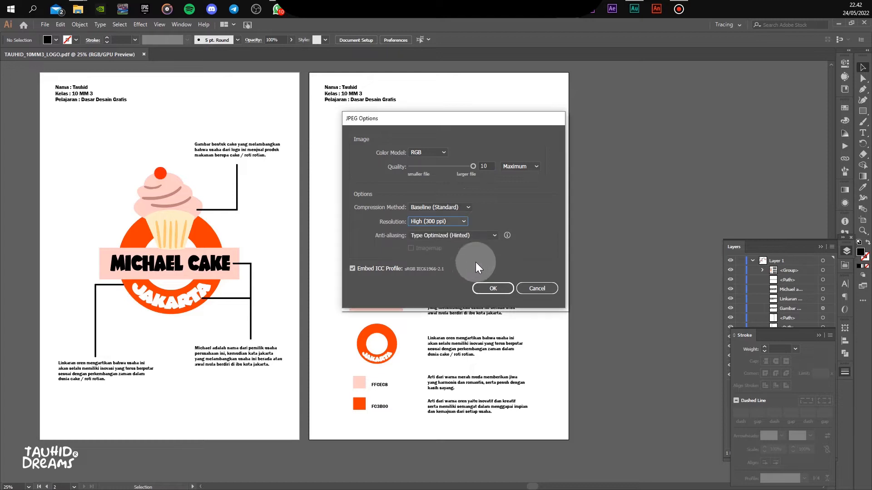
pyautogui.click(498, 287)
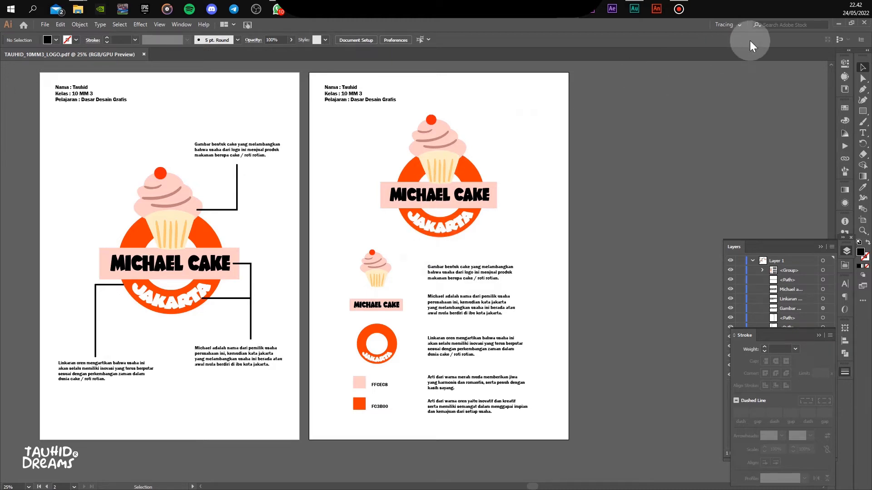
# Switch to the LATIHAN LOGO folder in File Explorer, check the exported files and view the second page's JPEG
pyautogui.click(838, 23)
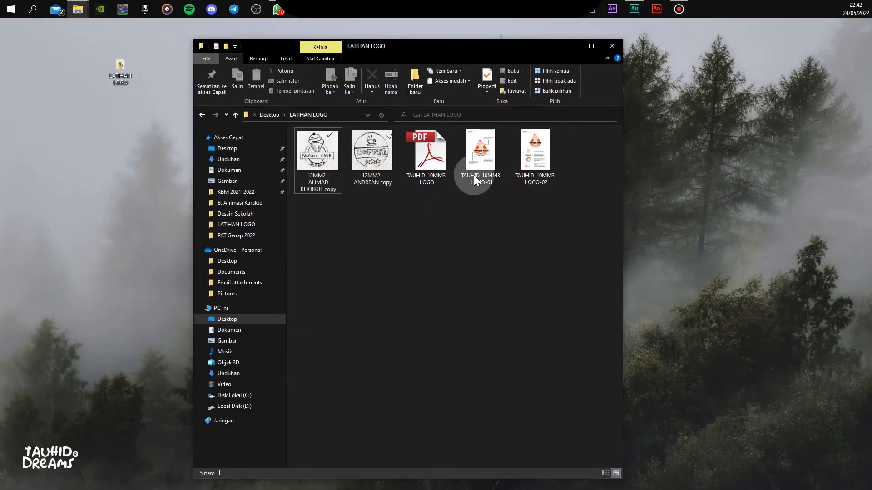
pyautogui.hotkey('ctrl', 'n')
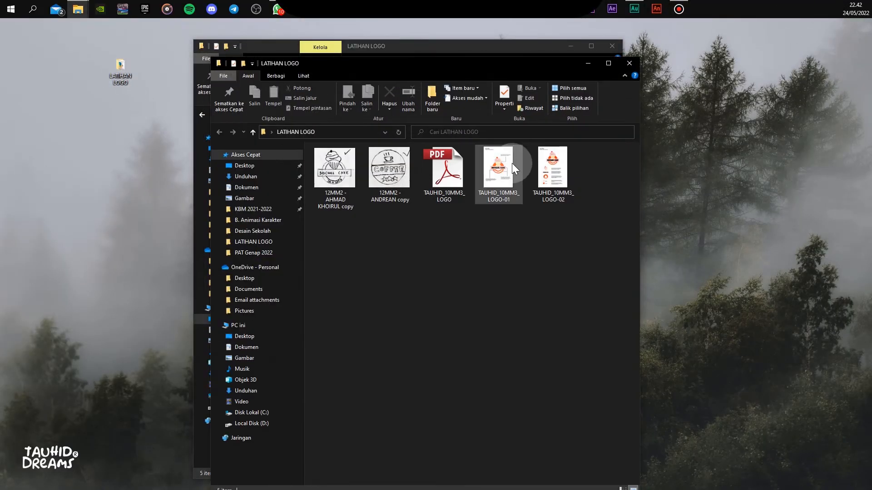
pyautogui.click(455, 181)
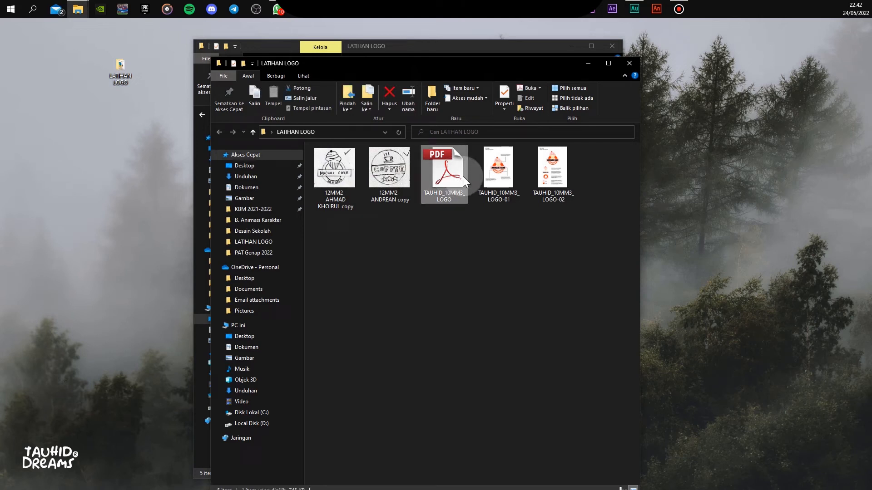
pyautogui.click(542, 174)
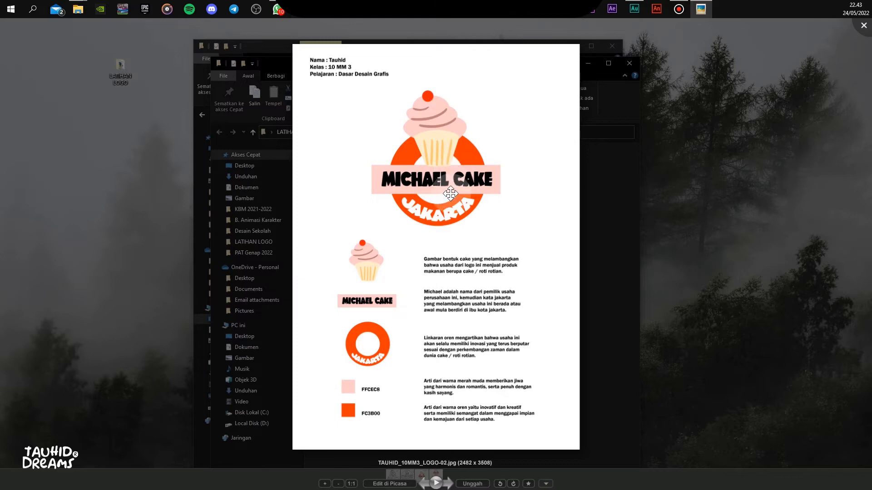
pyautogui.click(761, 182)
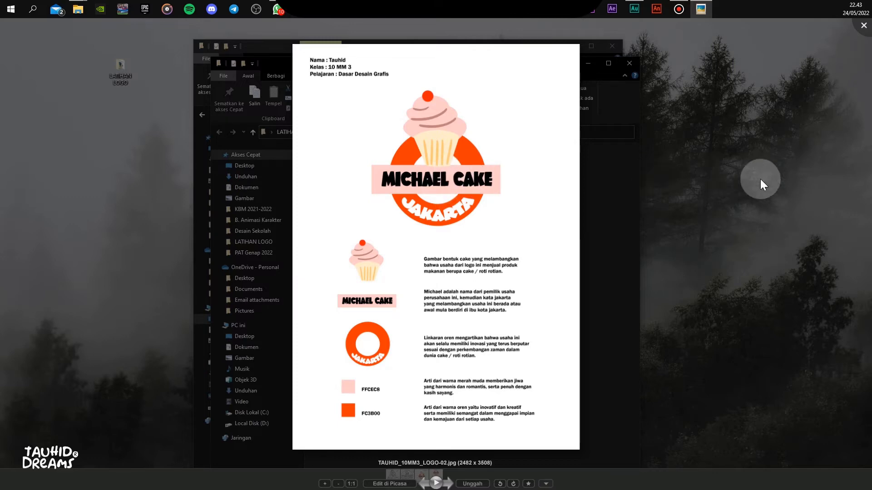
pyautogui.click(864, 27)
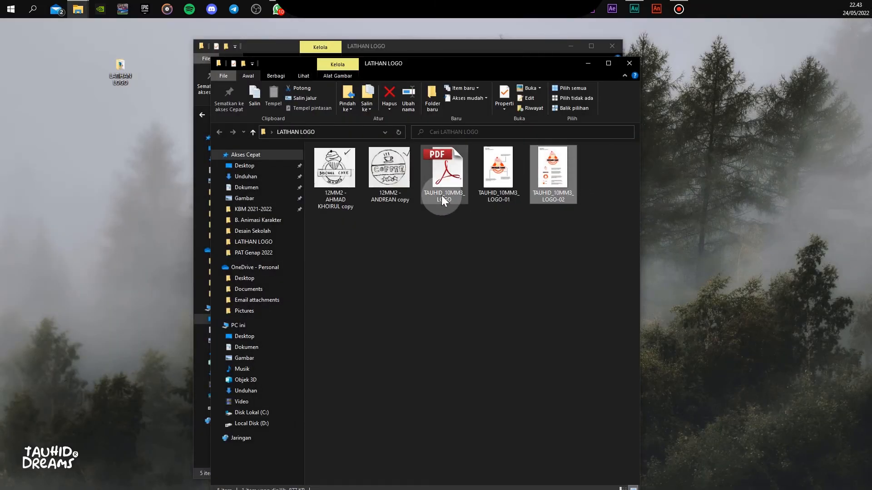
# Open the saved logo PDF in Adobe Acrobat Pro and read through the first page's logo explanation
pyautogui.doubleClick(435, 187)
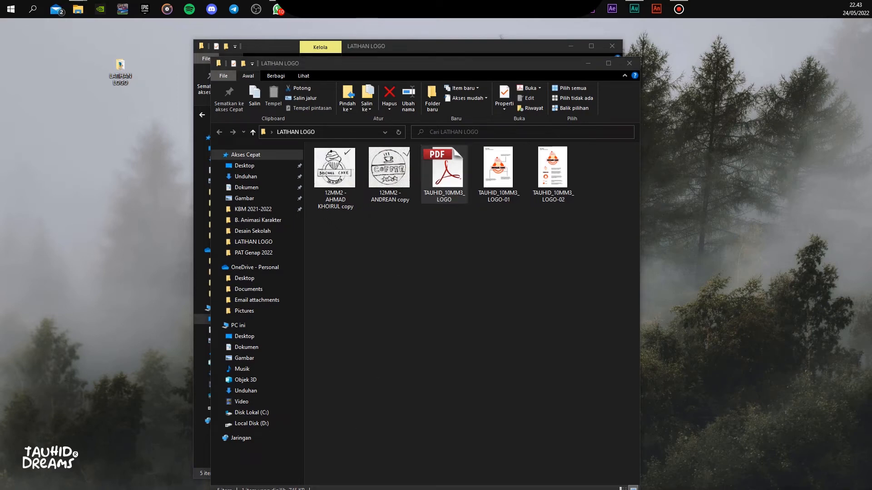
pyautogui.scroll(-3, 558, 238)
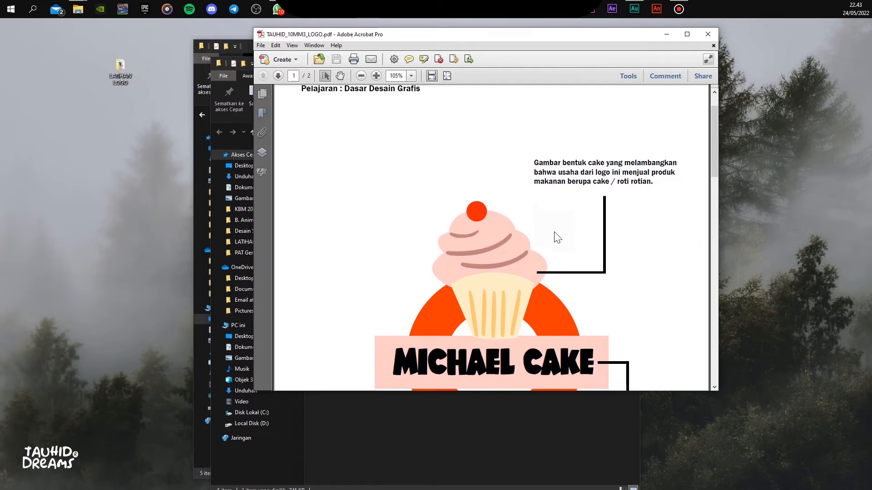
pyautogui.scroll(-5, 557, 238)
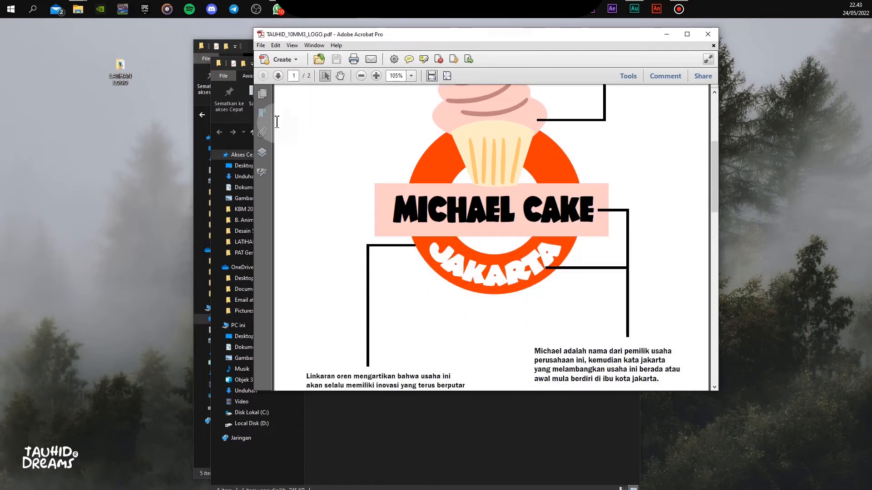
pyautogui.scroll(-4, 277, 122)
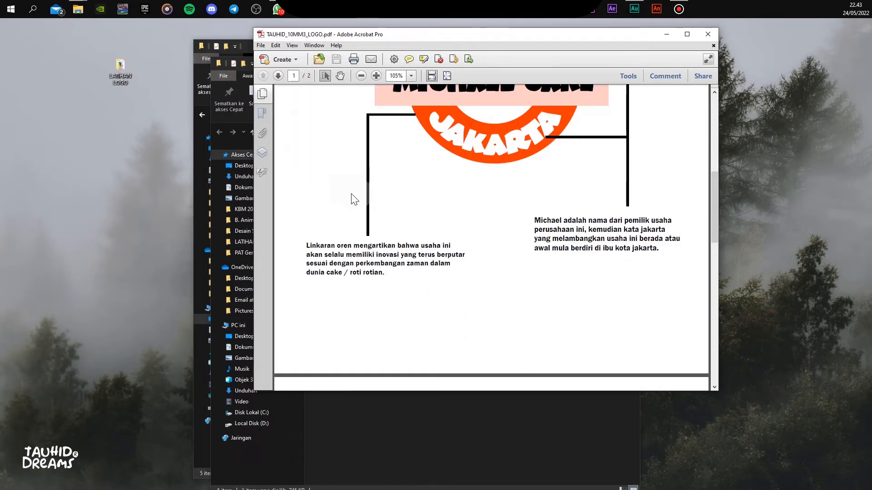
# Check both pages of the PDF through their page thumbnails, and close the document
pyautogui.click(400, 162)
pyautogui.click(332, 160)
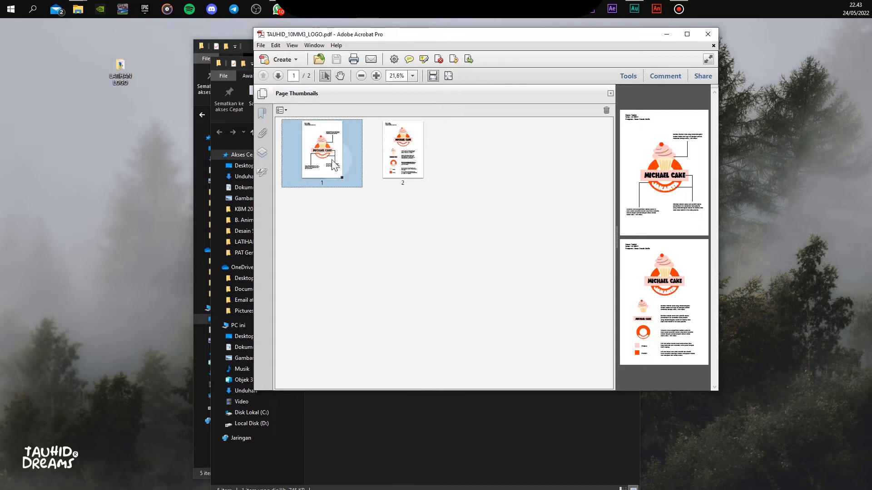
pyautogui.click(398, 163)
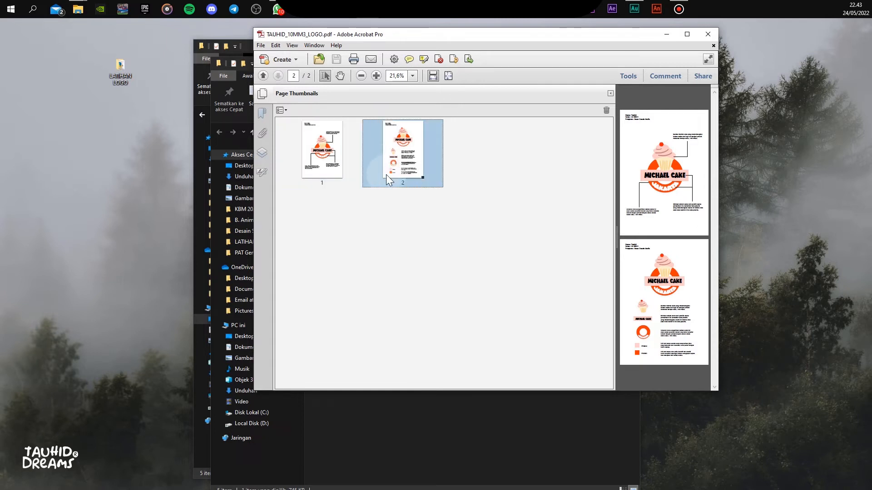
pyautogui.click(326, 164)
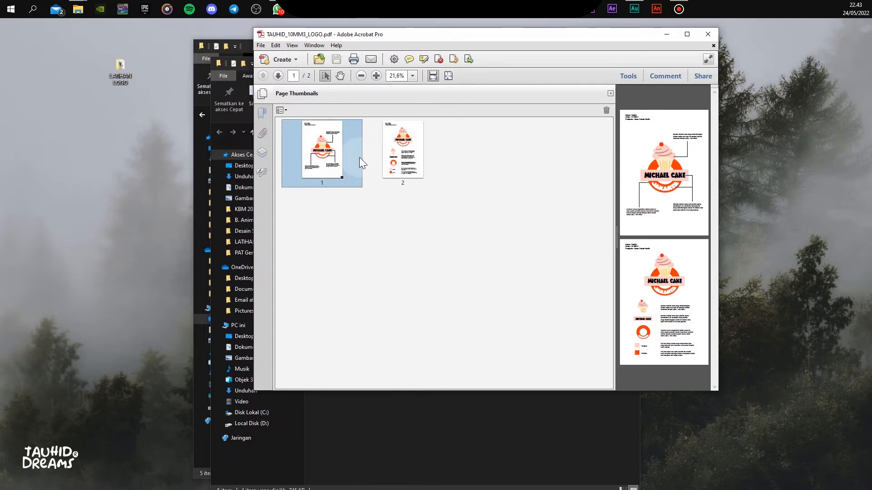
pyautogui.click(402, 155)
pyautogui.click(323, 150)
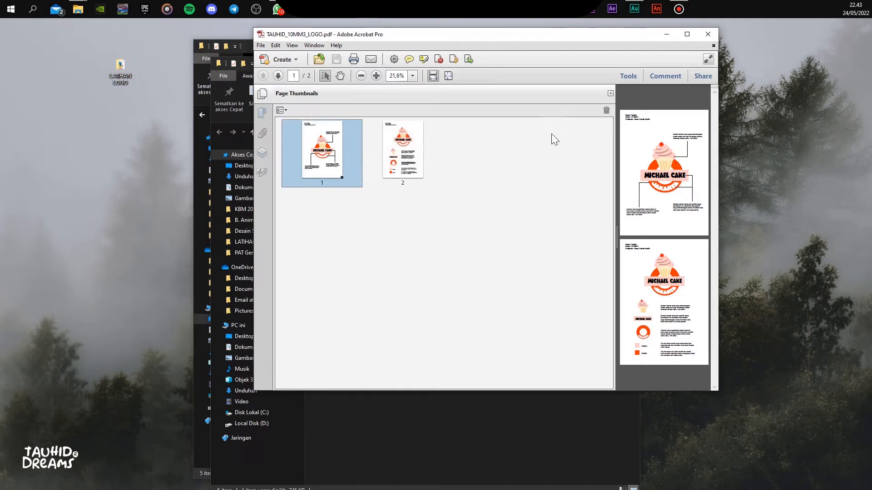
pyautogui.click(711, 33)
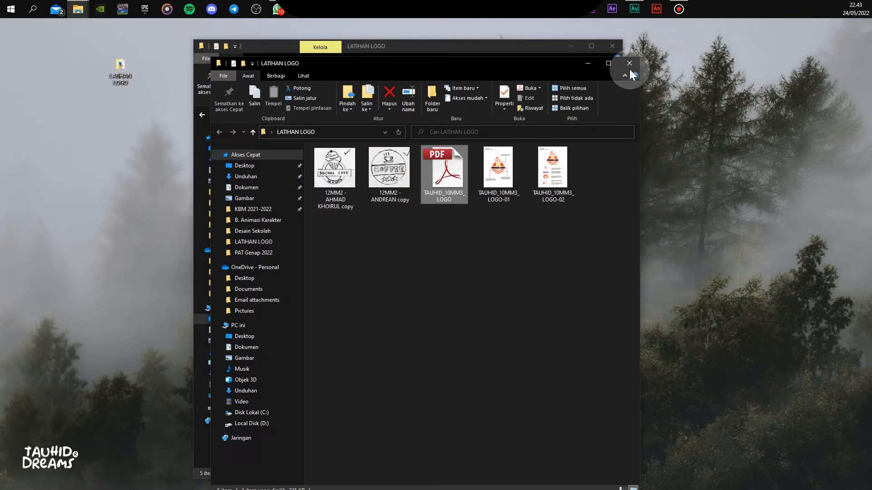
# Copy the logo PDF and its two exported JPEG files from the LATIHAN LOGO folder
pyautogui.moveTo(564, 63); pyautogui.dragTo(544, 61)
pyautogui.moveTo(459, 228); pyautogui.dragTo(587, 171)
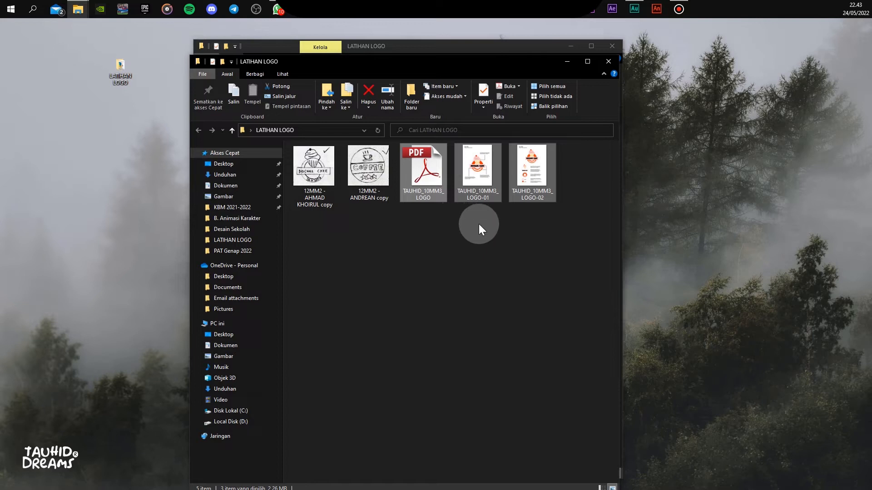
pyautogui.rightClick(445, 162)
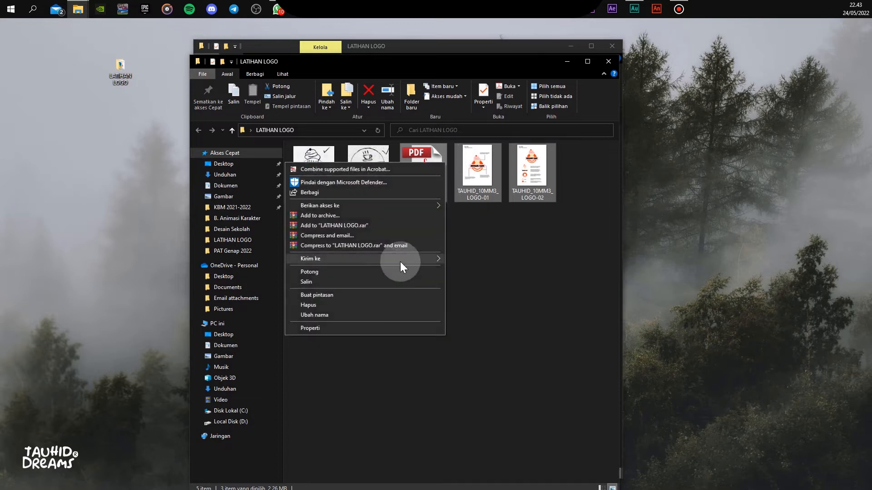
pyautogui.click(361, 282)
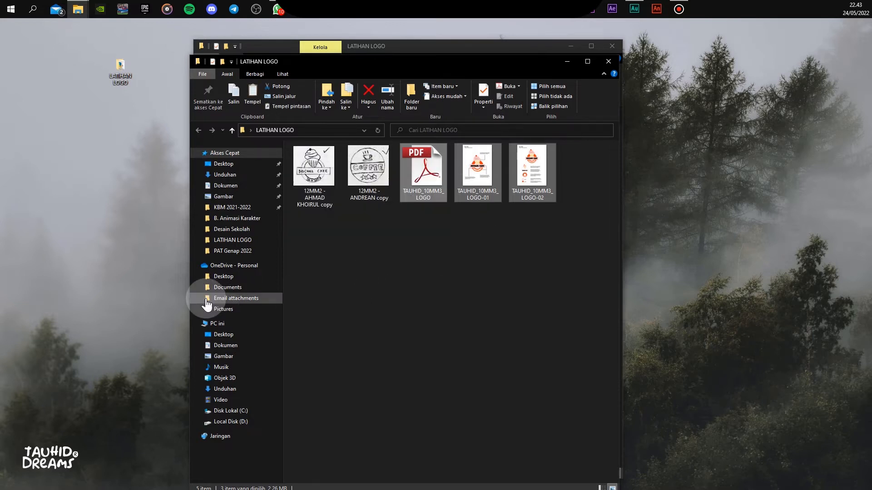
# View the available drives under PC ini, return to the LATIHAN LOGO folder and close that Explorer window
pyautogui.click(217, 325)
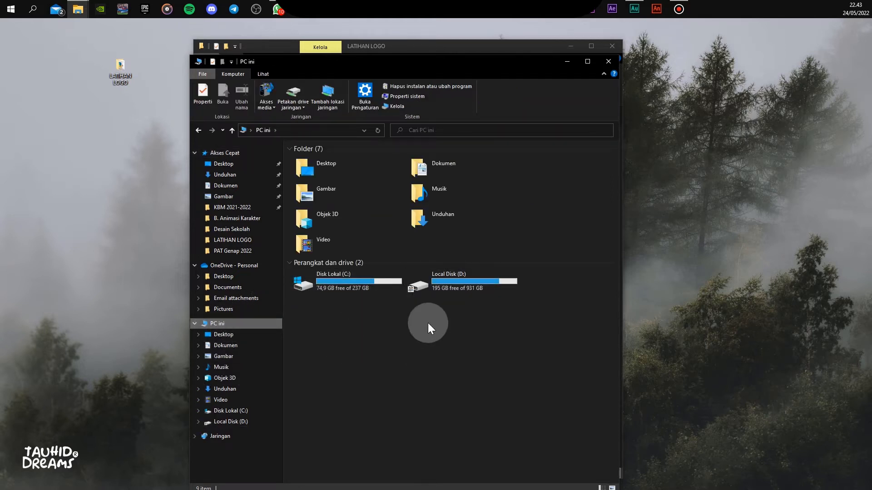
pyautogui.click(195, 129)
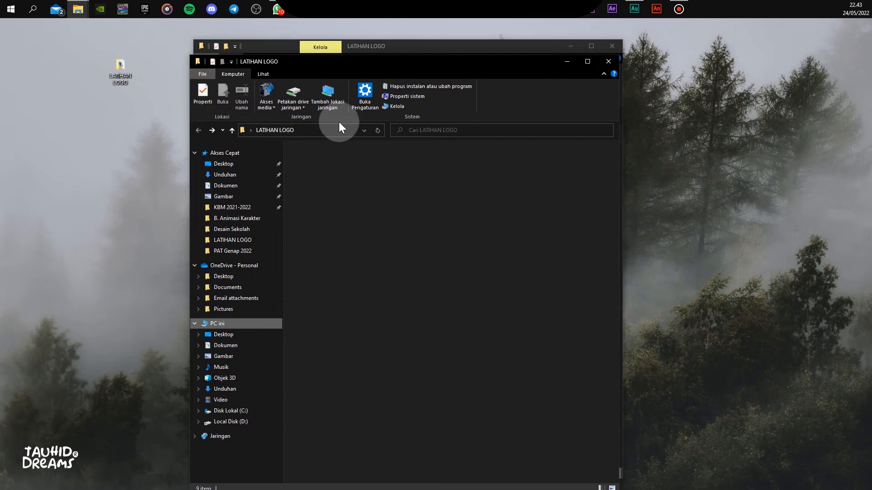
pyautogui.click(470, 155)
pyautogui.moveTo(411, 244); pyautogui.dragTo(531, 162)
pyautogui.click(606, 65)
pyautogui.click(121, 81)
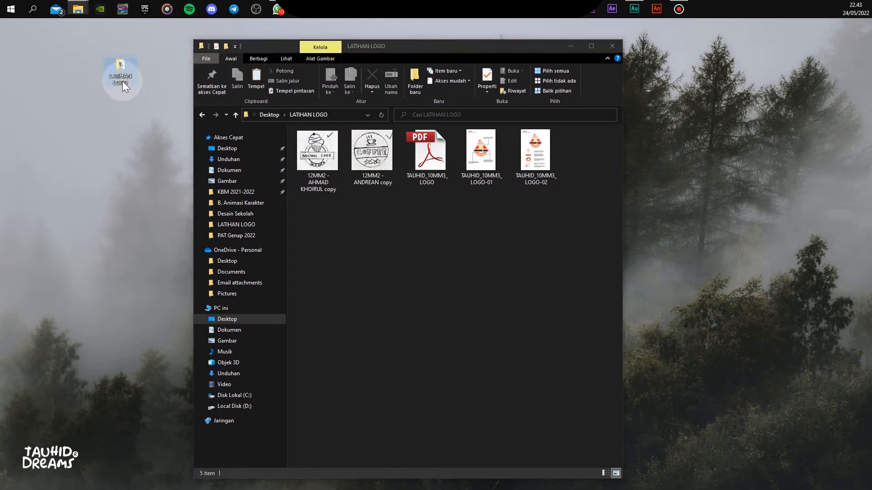
# Switch to Google Drive in the browser and open the 10 MULTIMEDIA 1 folder inside Ujian Praktik PAT 2022
pyautogui.click(338, 11)
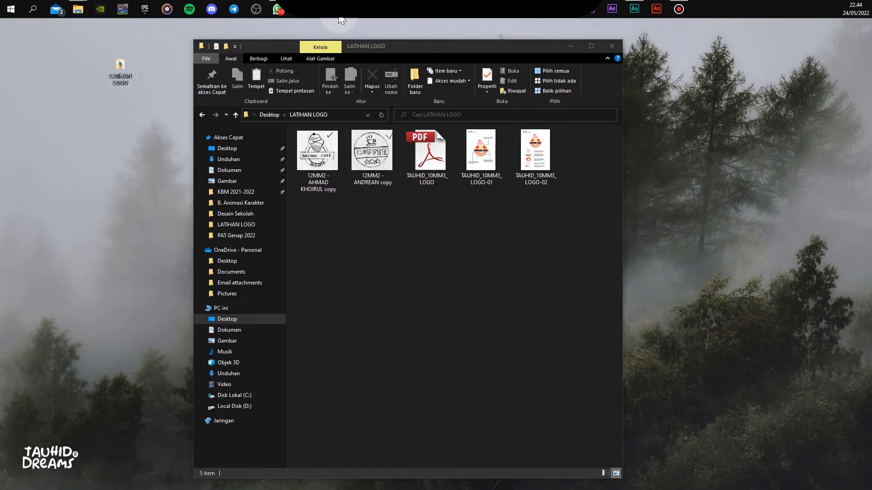
pyautogui.click(258, 47)
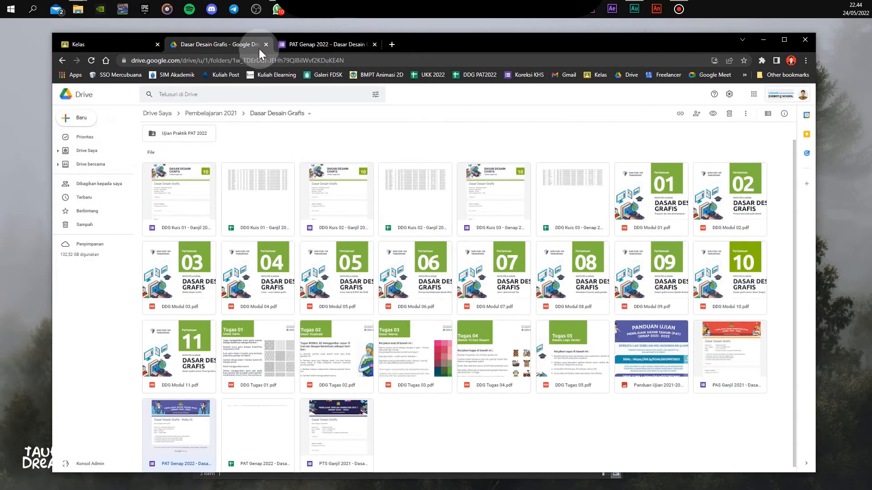
pyautogui.click(159, 114)
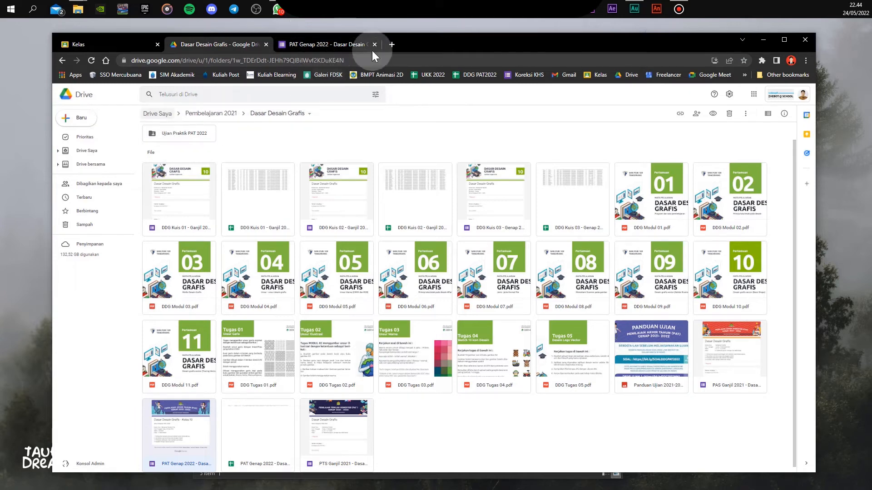
pyautogui.click(61, 61)
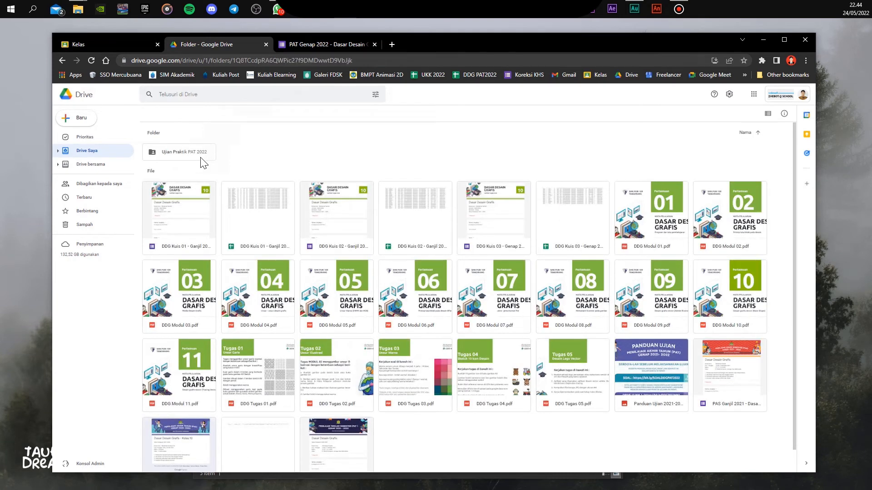
pyautogui.doubleClick(201, 161)
pyautogui.doubleClick(186, 154)
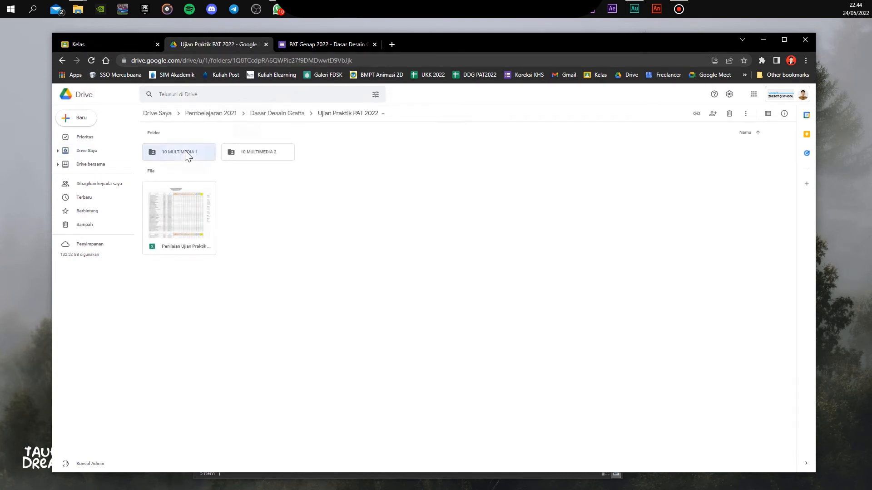
# Try to upload the LATIHAN LOGO folder from the desktop into the 10 MULTIMEDIA 1 Drive folder
pyautogui.moveTo(430, 45); pyautogui.dragTo(554, 48)
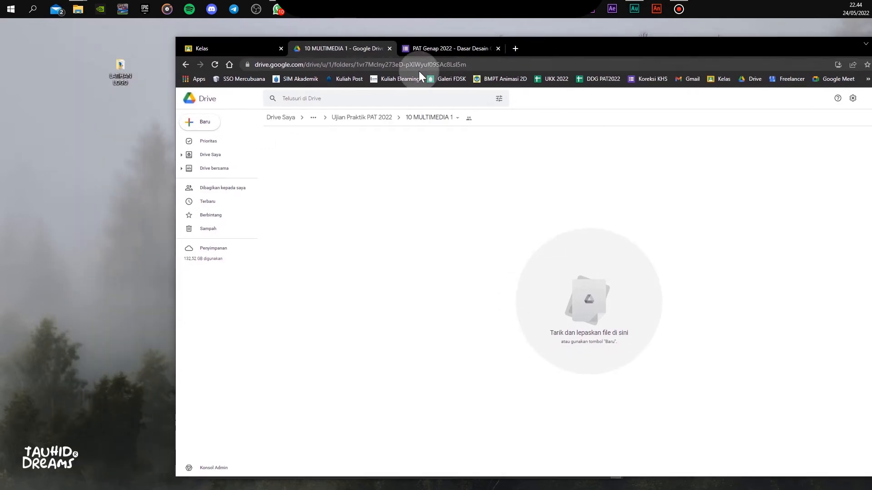
pyautogui.moveTo(128, 76); pyautogui.dragTo(337, 175)
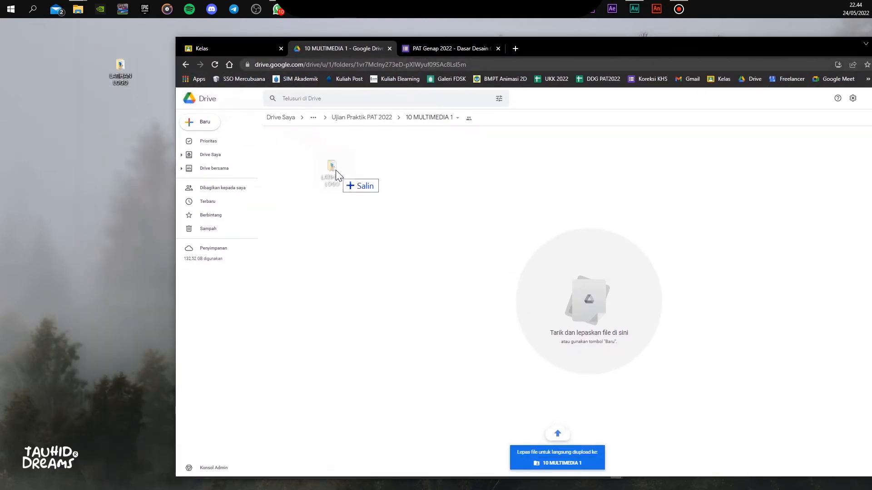
pyautogui.moveTo(336, 171); pyautogui.dragTo(121, 78)
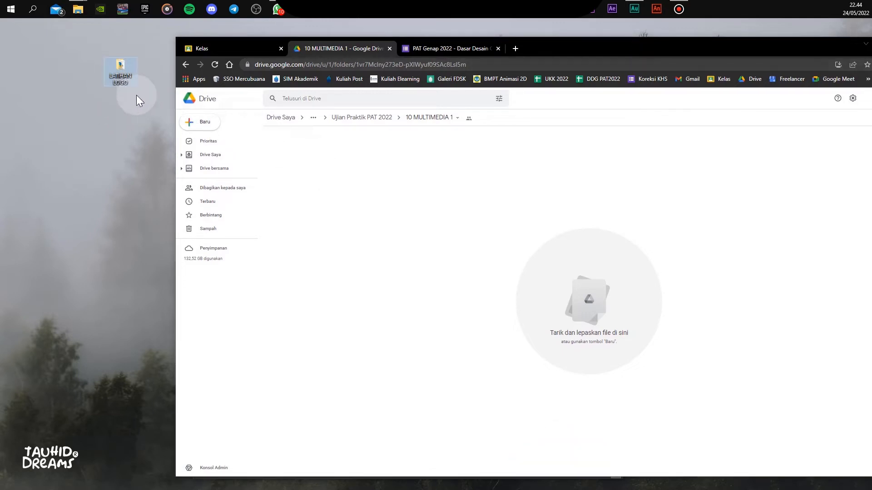
# Minimize the browser and switch back to the logo document in Illustrator
pyautogui.moveTo(851, 49); pyautogui.dragTo(746, 57)
pyautogui.click(793, 47)
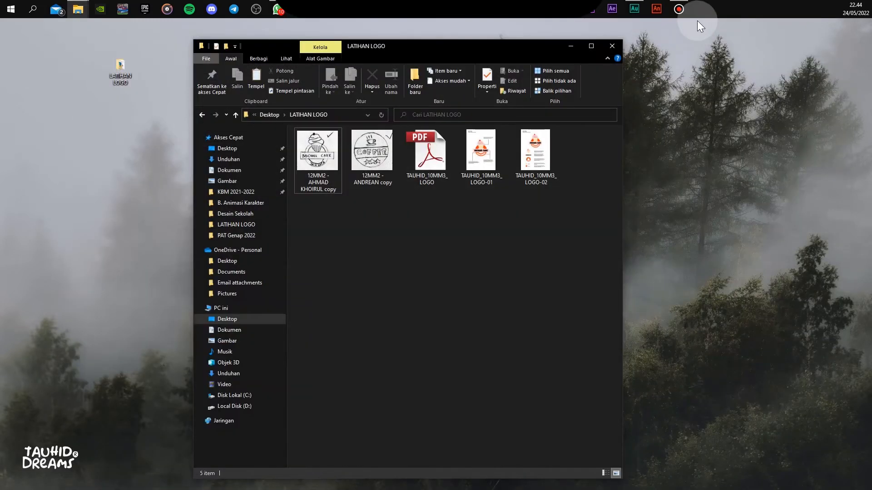
pyautogui.click(565, 16)
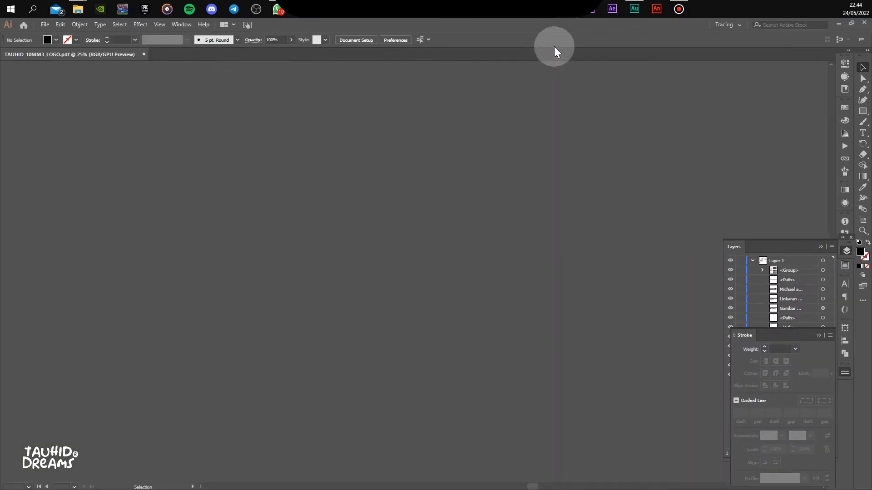
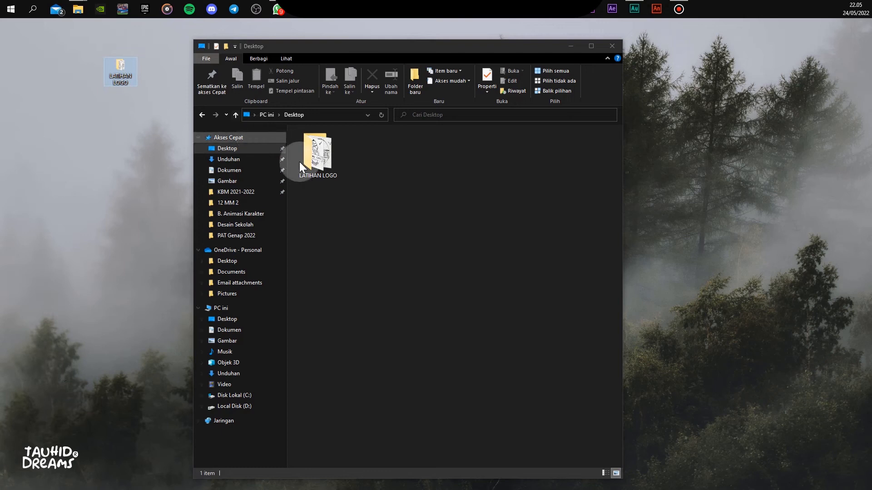
# Open the LATIHAN LOGO folder on the desktop and view the cake and coffee logo sketches in the image viewer
pyautogui.click(315, 162)
pyautogui.doubleClick(314, 162)
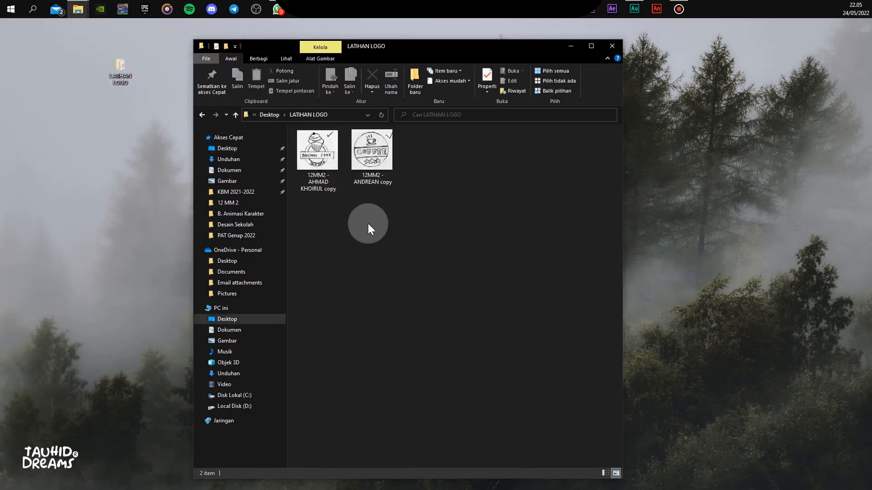
pyautogui.doubleClick(337, 176)
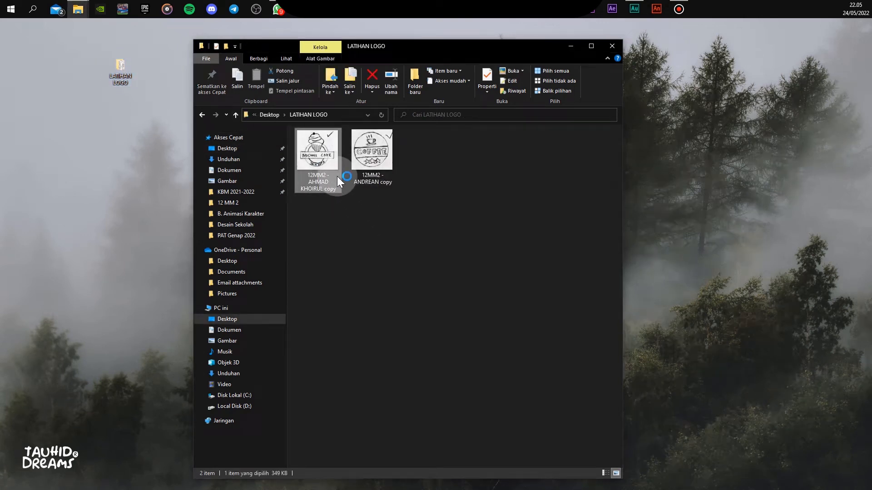
pyautogui.press('Right')
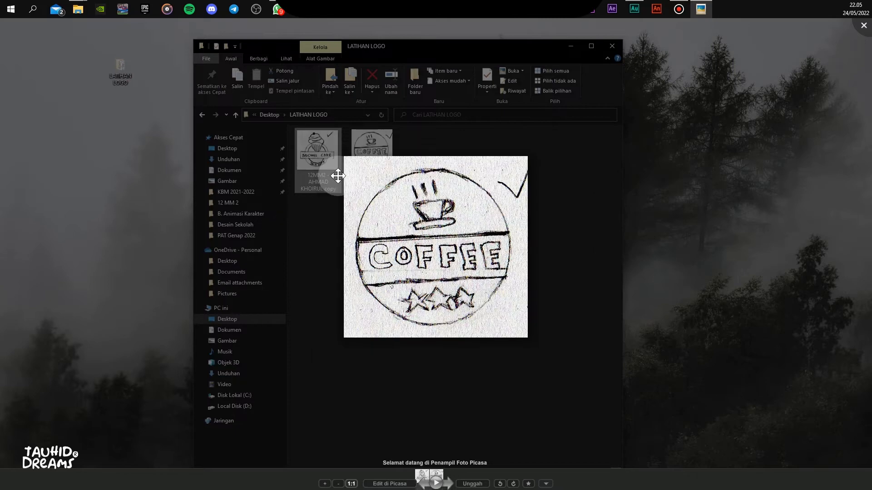
pyautogui.click(552, 192)
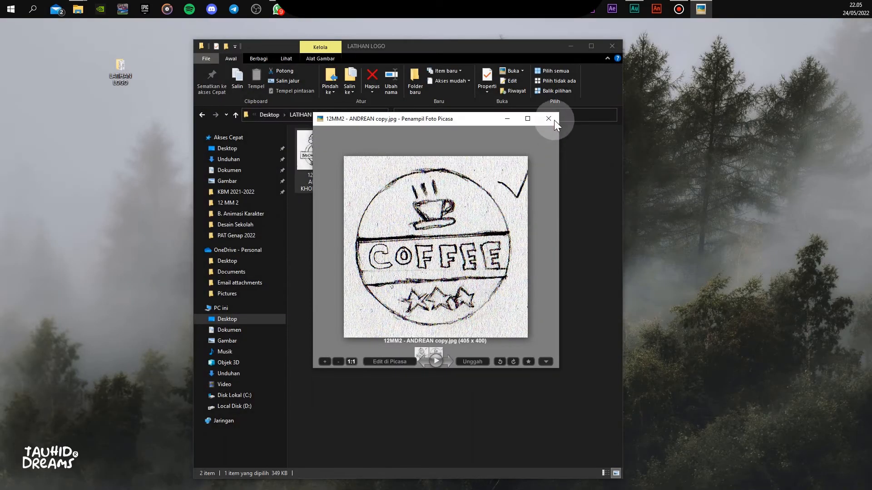
pyautogui.press('Escape')
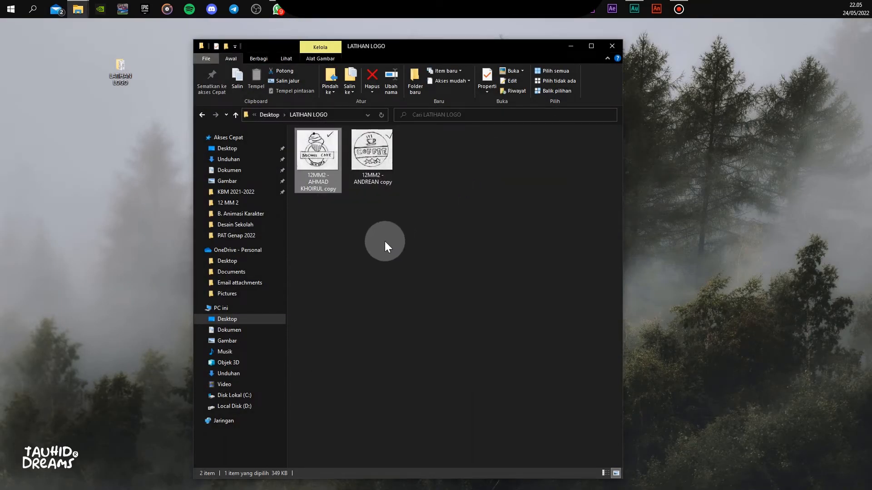
pyautogui.click(360, 238)
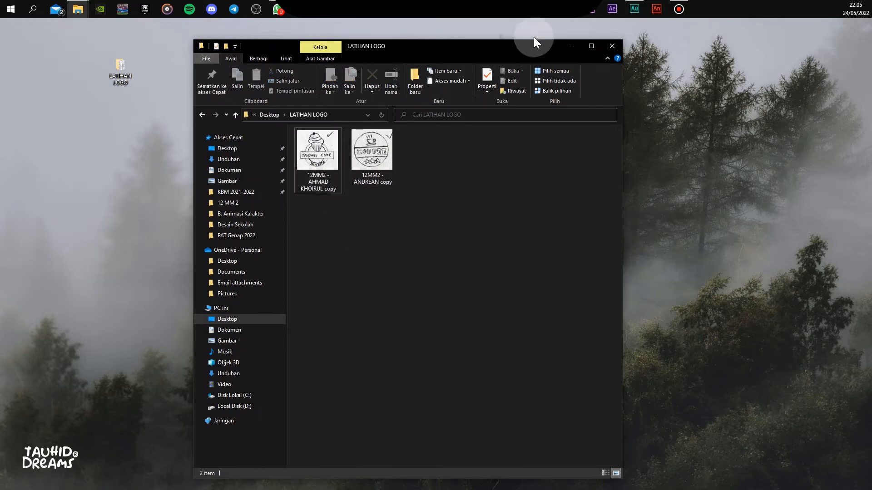
# Switch to Illustrator and start a new document, naming it with the designer's name followed by _10MM3_LOGO
pyautogui.click(567, 16)
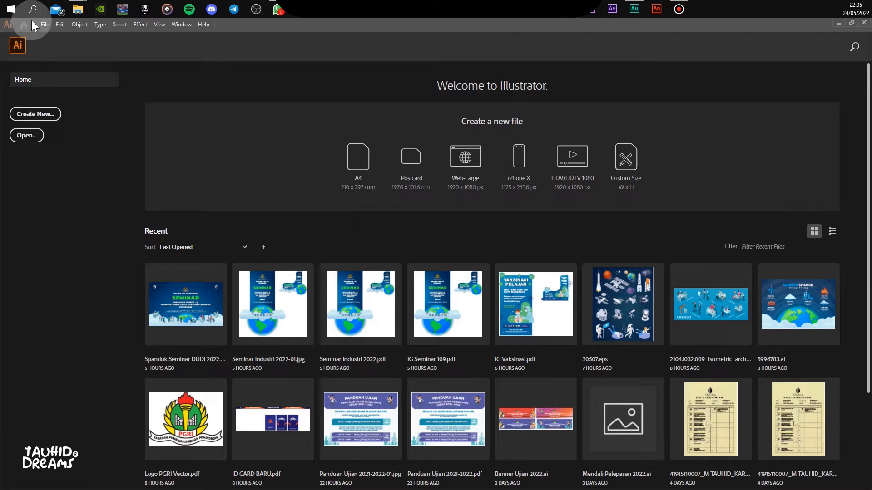
pyautogui.click(47, 23)
pyautogui.click(48, 32)
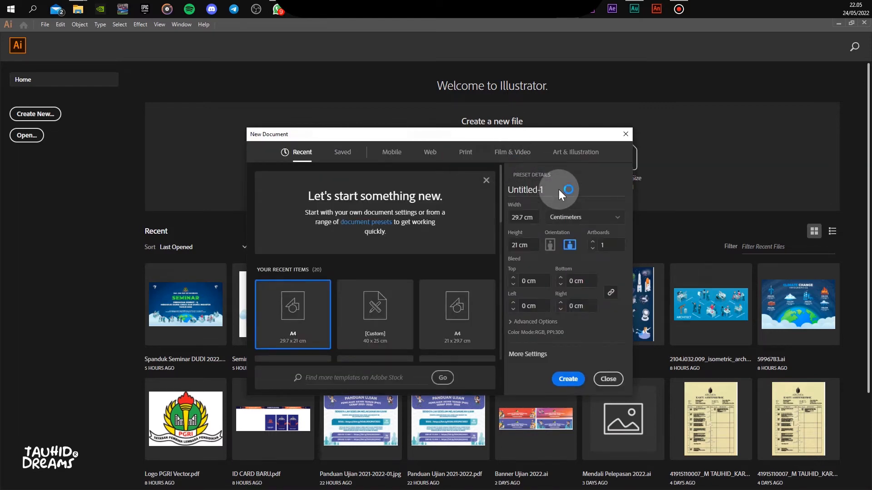
pyautogui.moveTo(559, 190); pyautogui.dragTo(476, 186)
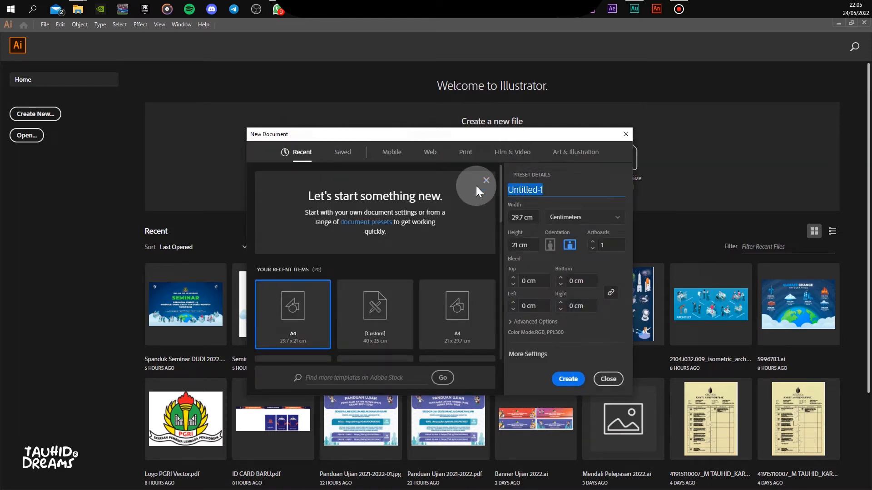
pyautogui.write('tauhi')
pyautogui.press('BackSpace')
pyautogui.press('BackSpace')
pyautogui.press('BackSpace')
pyautogui.press('BackSpace')
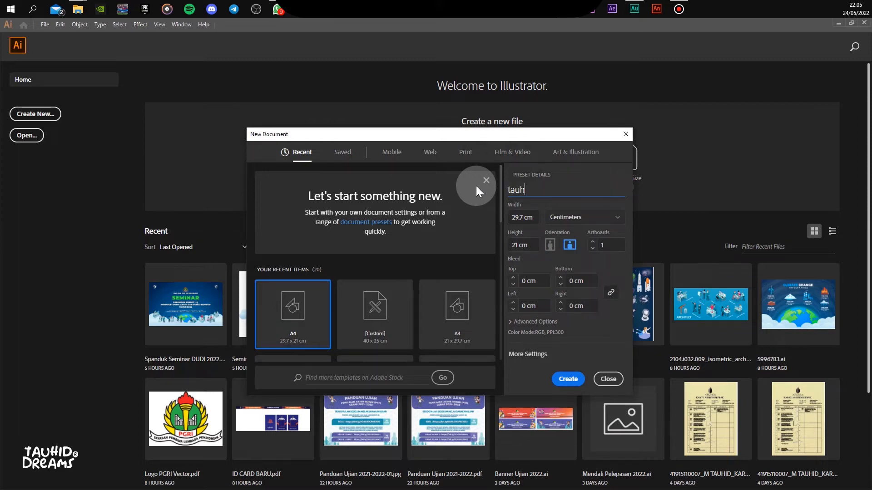
pyautogui.press('BackSpace')
pyautogui.write('ID_10mm')
pyautogui.press('BackSpace')
pyautogui.press('BackSpace')
pyautogui.write('MM3_LOGO')
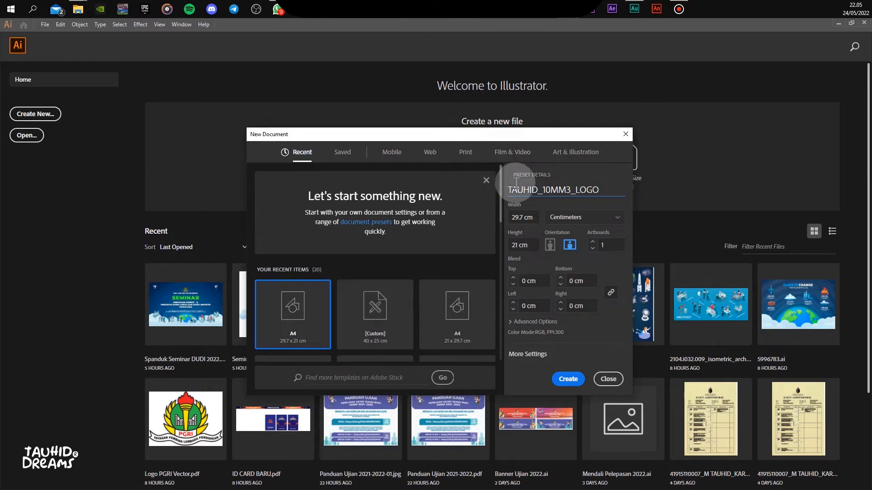
# Set the new document's size to 21 cm wide and 29.7 cm high, with centimeters as the unit
pyautogui.click(532, 220)
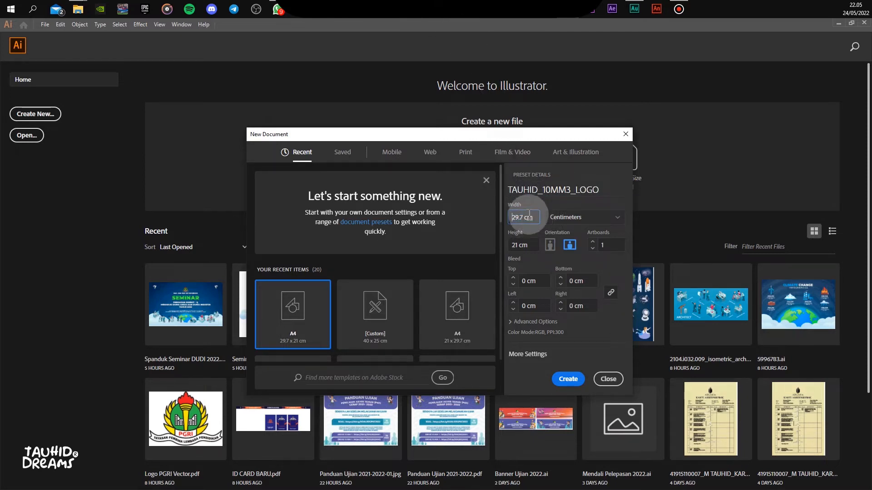
pyautogui.click(527, 219)
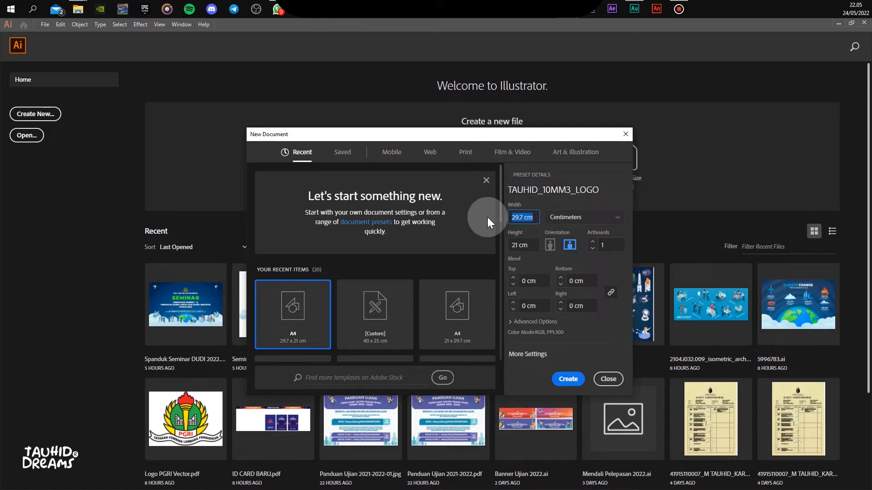
pyautogui.write('21')
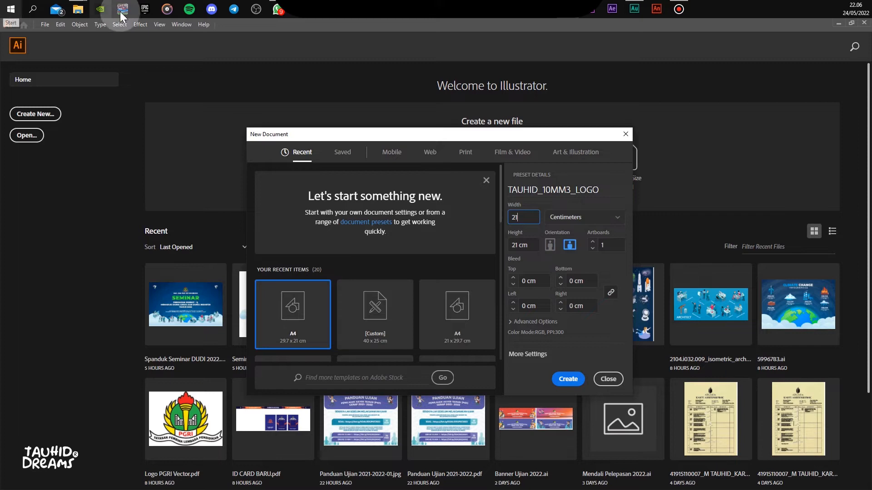
pyautogui.click(554, 220)
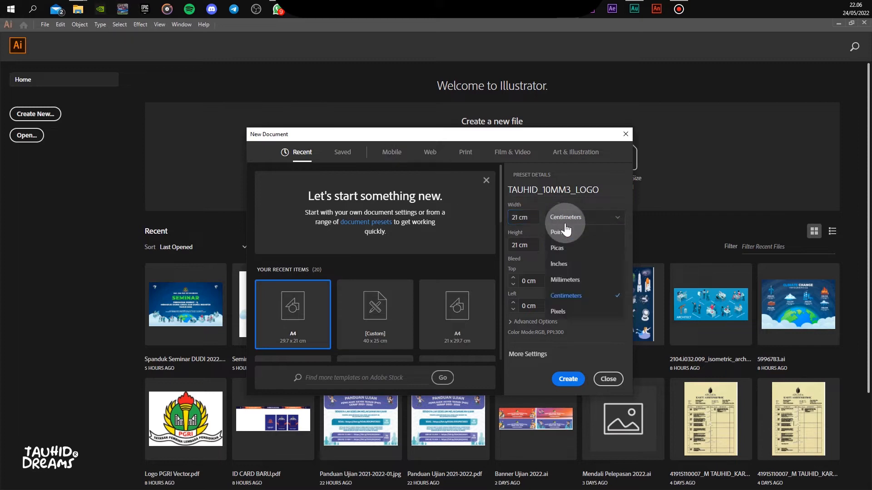
pyautogui.click(567, 298)
pyautogui.moveTo(531, 245); pyautogui.dragTo(492, 241)
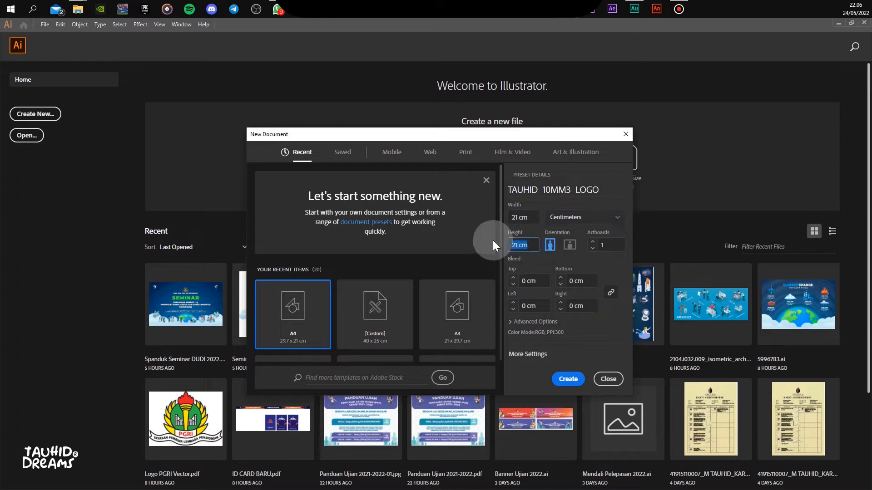
pyautogui.write('29,')
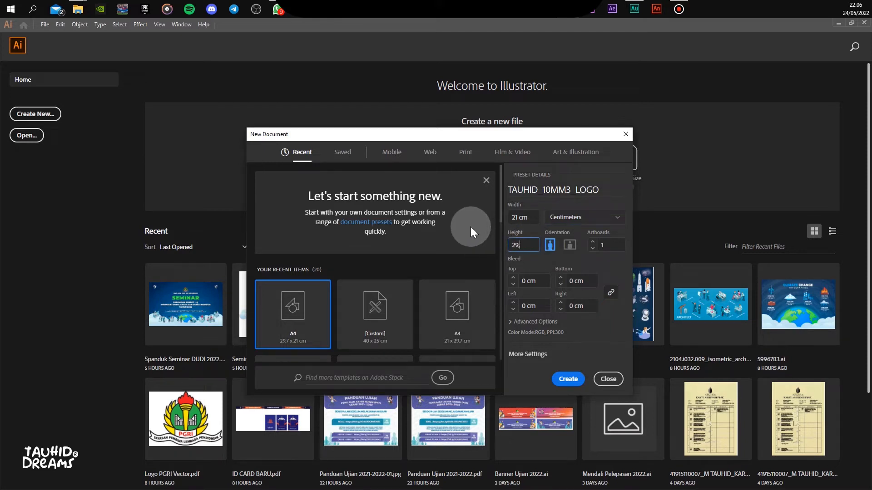
pyautogui.write('7')
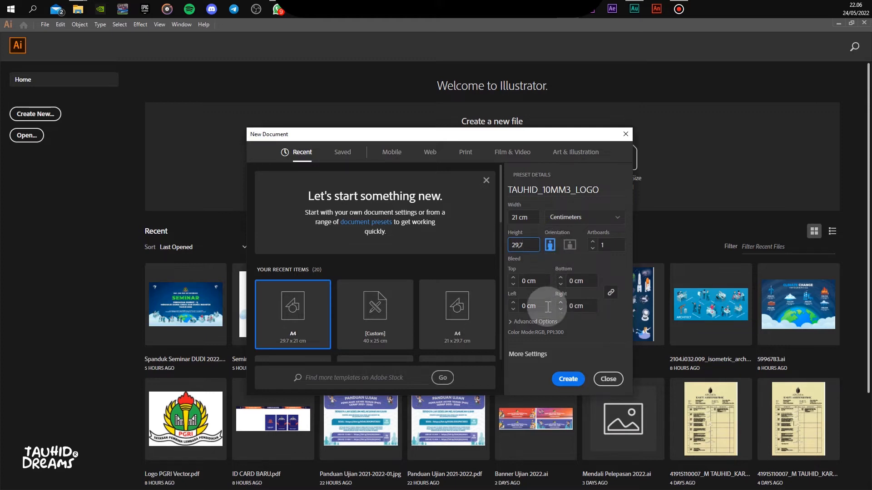
# Choose RGB Color mode and High (300 ppi) raster effects in the advanced options, and create the document
pyautogui.click(524, 323)
pyautogui.scroll(-1, 529, 313)
pyautogui.click(542, 286)
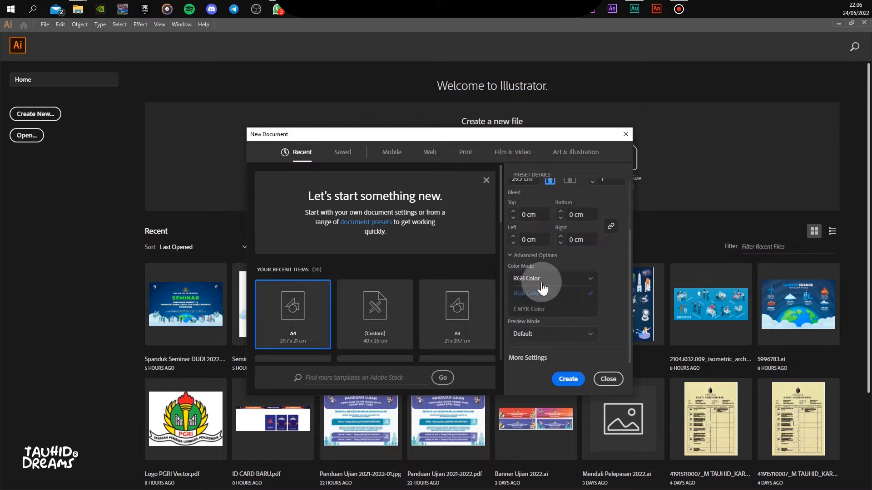
pyautogui.click(541, 308)
pyautogui.click(548, 284)
pyautogui.click(541, 294)
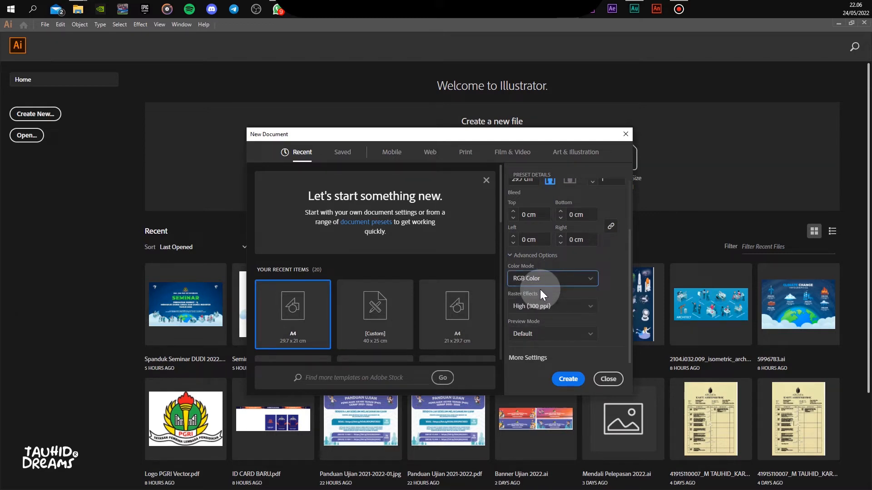
pyautogui.click(547, 307)
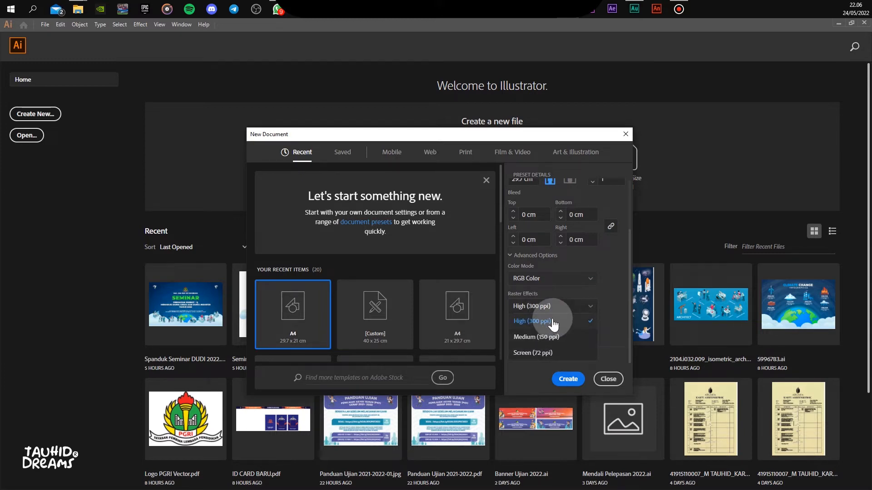
pyautogui.click(552, 321)
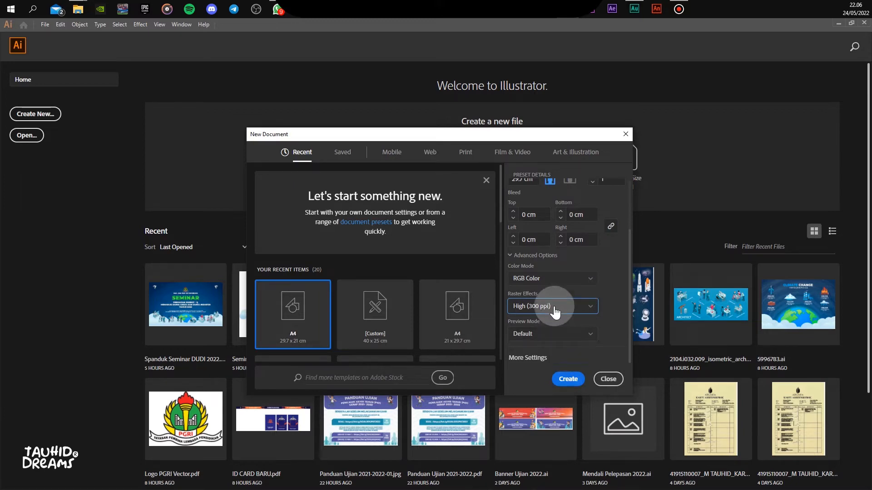
pyautogui.scroll(3, 554, 306)
pyautogui.click(568, 379)
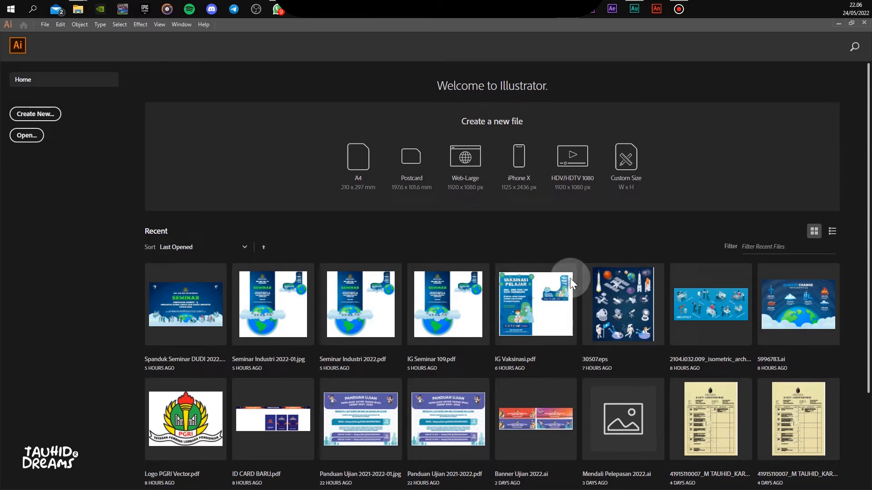
pyautogui.click(514, 300)
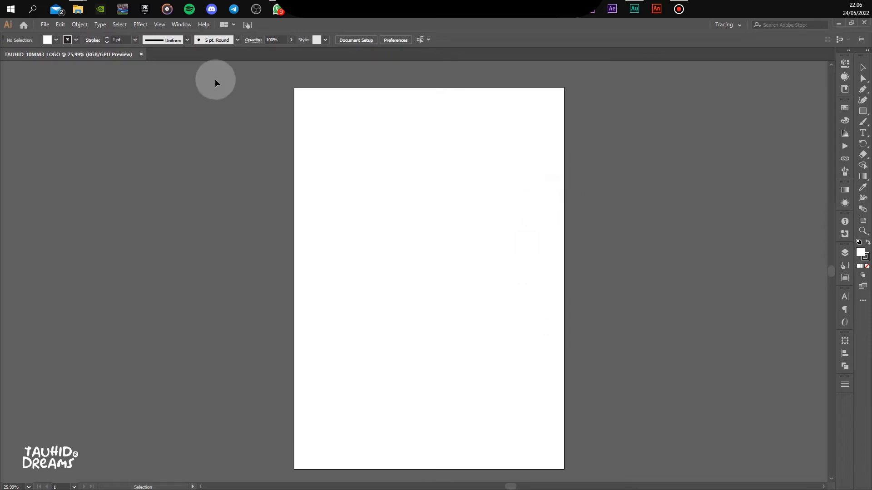
# Place the cake logo sketch from the LATIHAN LOGO folder into the document and center it horizontally on the artboard's upper half
pyautogui.moveTo(78, 9)
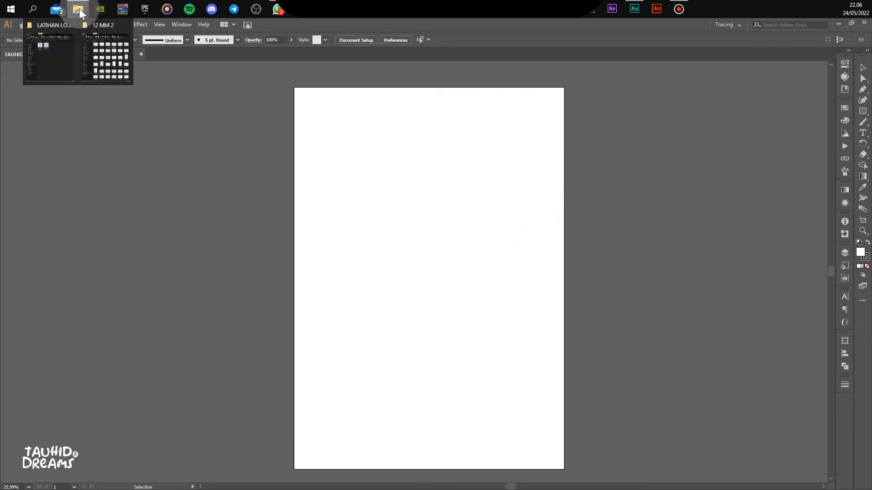
pyautogui.click(67, 45)
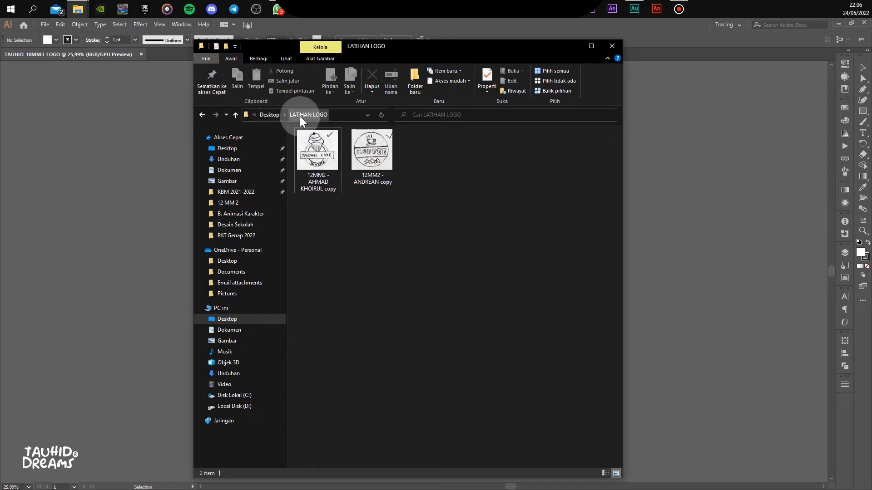
pyautogui.click(329, 171)
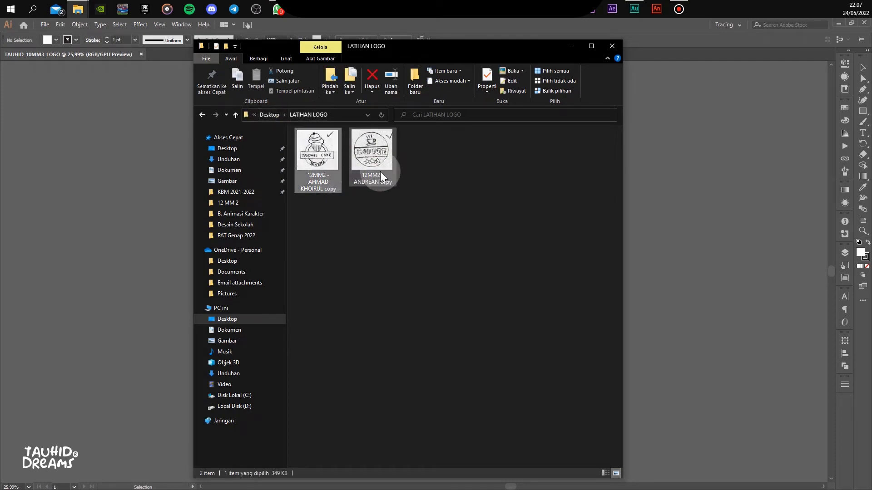
pyautogui.moveTo(331, 154); pyautogui.dragTo(674, 274)
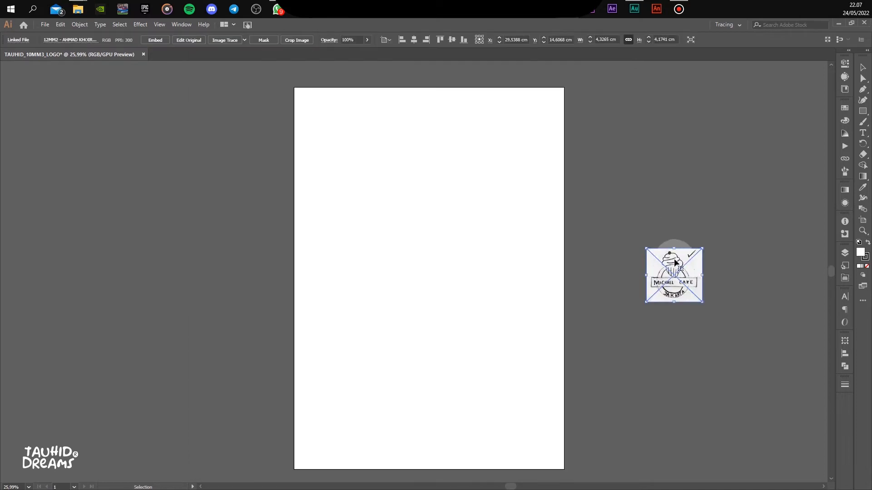
pyautogui.moveTo(643, 276); pyautogui.dragTo(445, 237)
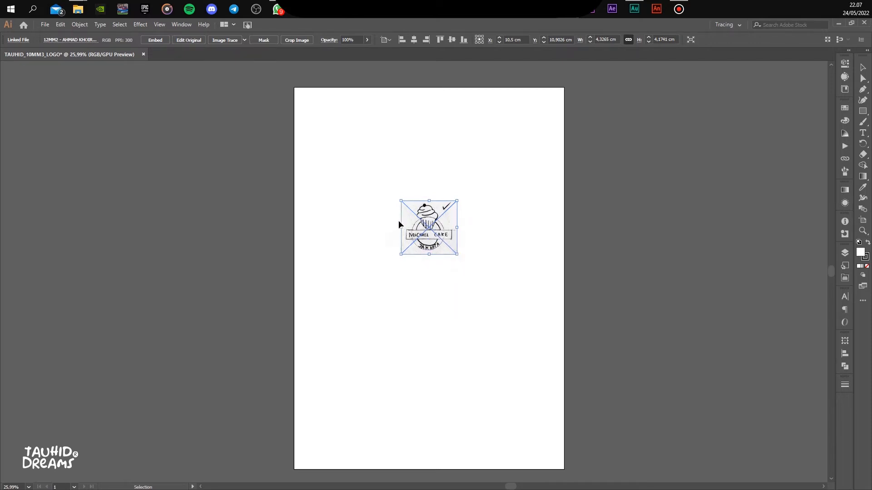
# Embed the linked cake sketch image in the document
pyautogui.click(429, 287)
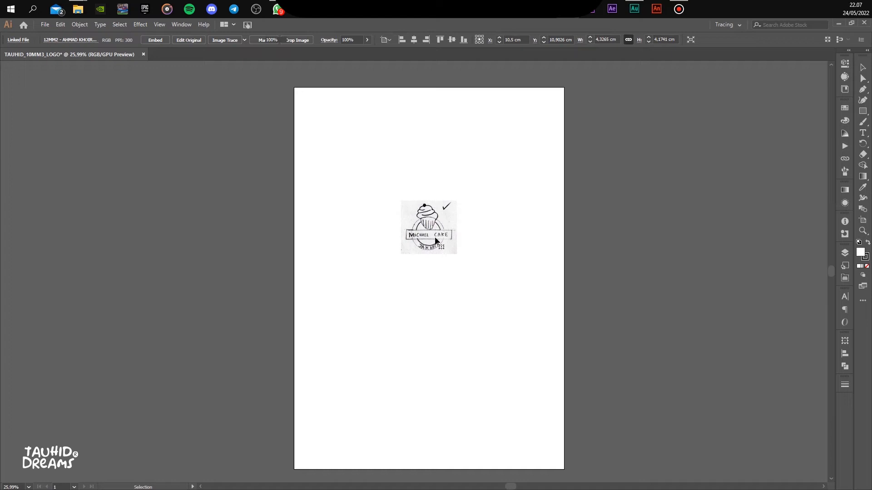
pyautogui.click(437, 235)
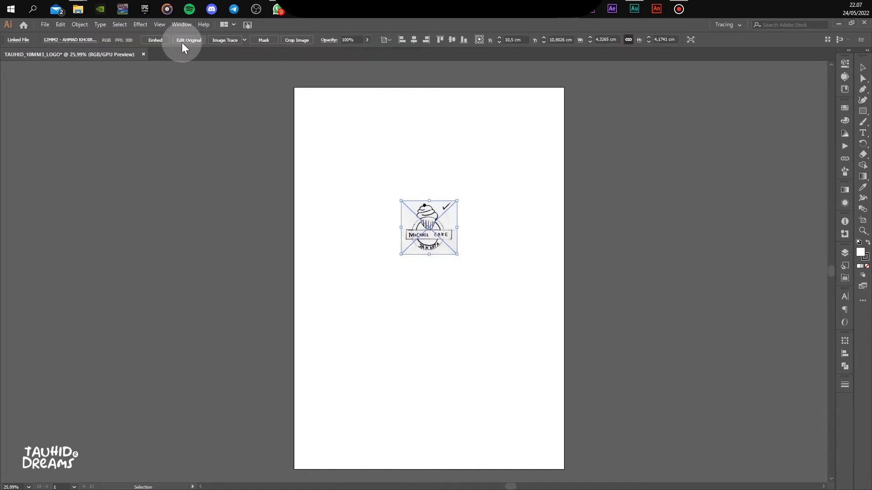
pyautogui.click(165, 40)
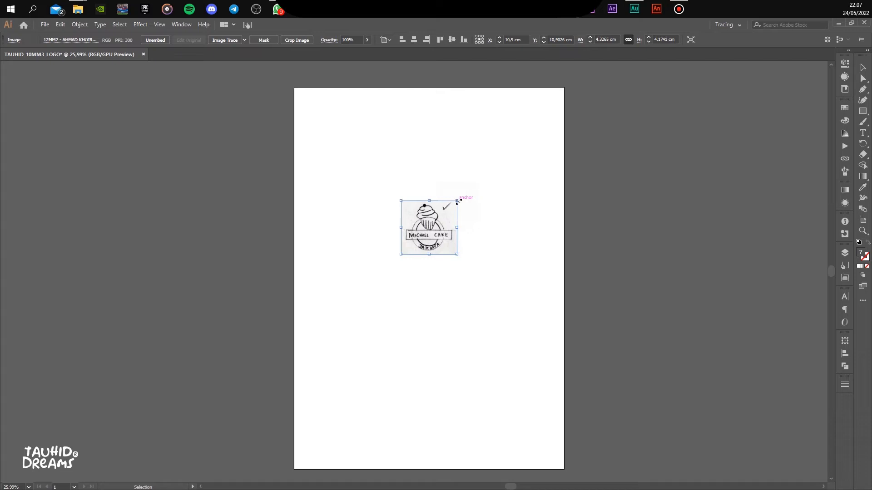
pyautogui.moveTo(458, 201); pyautogui.dragTo(566, 140)
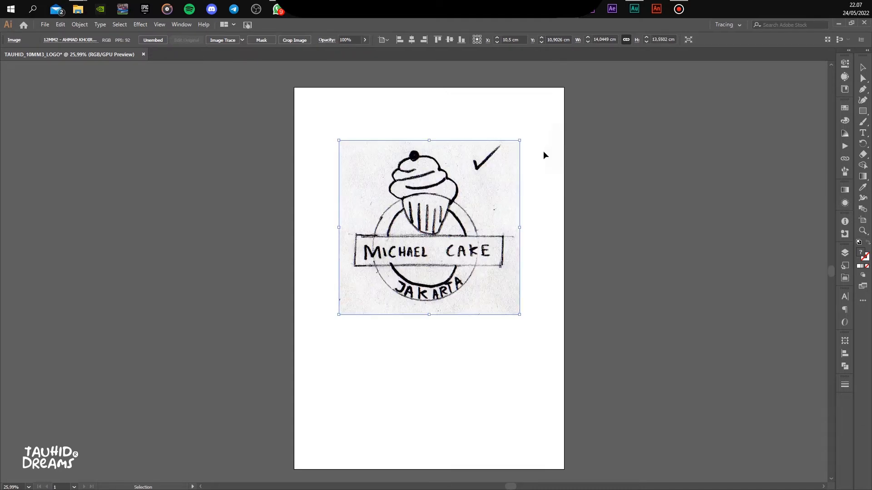
pyautogui.hotkey('ctrl', 'z')
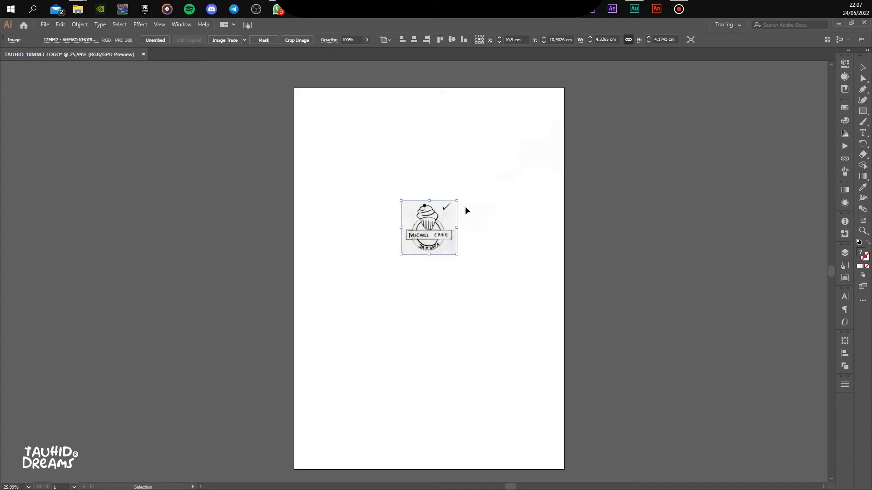
pyautogui.moveTo(457, 200); pyautogui.dragTo(466, 118)
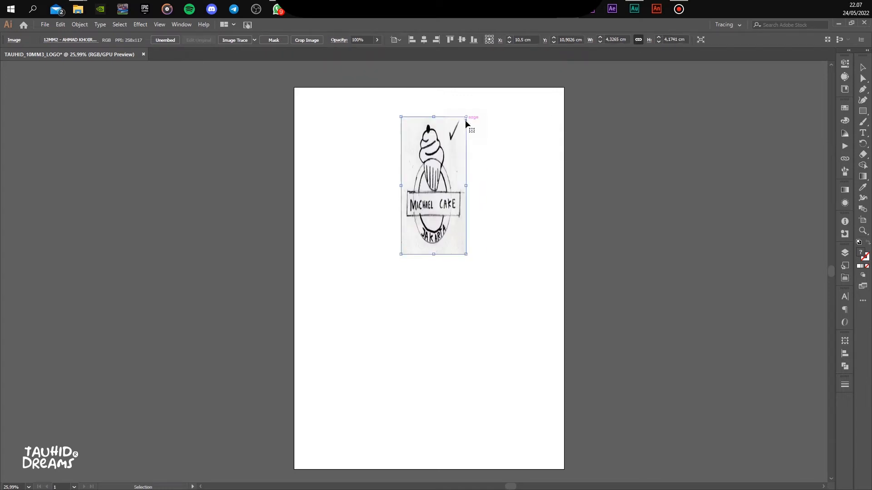
pyautogui.hotkey('ctrl', 'z')
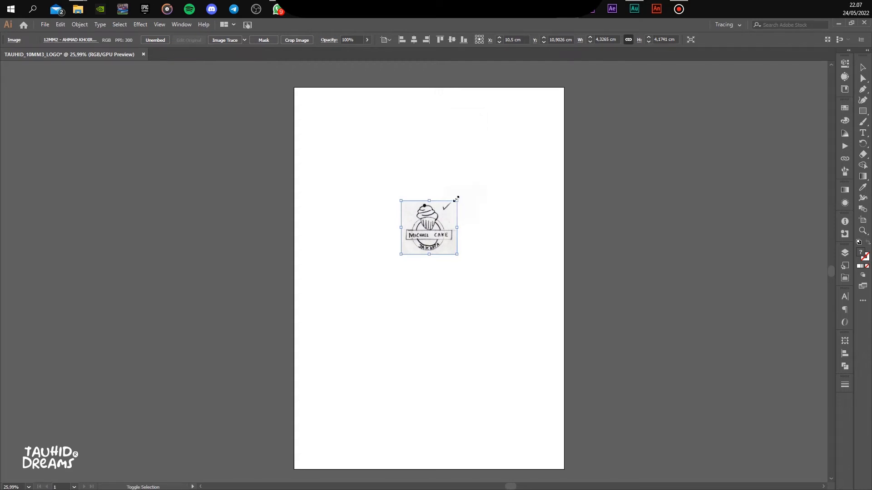
# Enlarge the cake sketch proportionally from its center to about two thirds of the artboard's width, and deselect it
pyautogui.moveTo(456, 197); pyautogui.dragTo(536, 138)
pyautogui.click(574, 155)
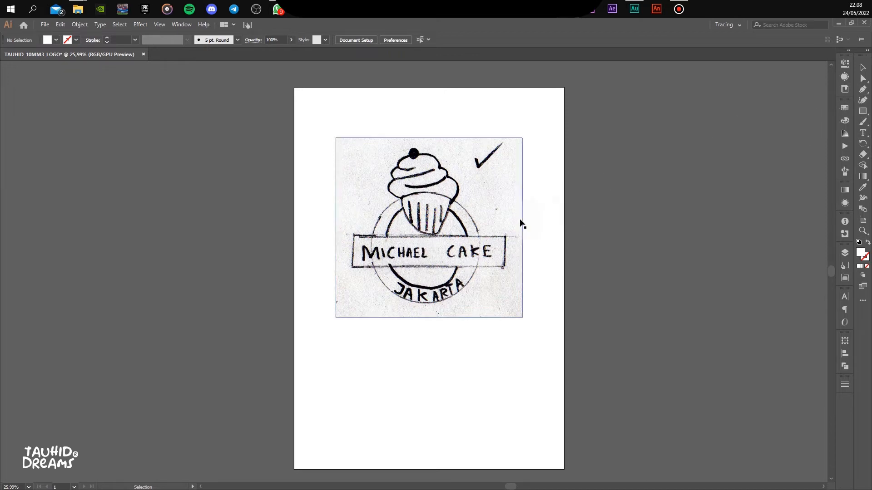
# Draw a rectangle about 11.3 × 2.5 cm over the sketch's MICHAEL CAKE banner and set its fill to none
pyautogui.click(864, 114)
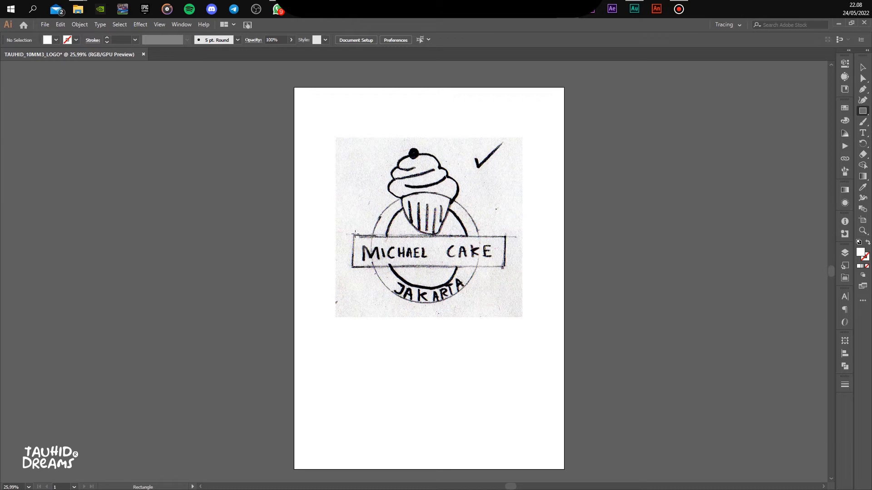
pyautogui.moveTo(355, 235); pyautogui.dragTo(497, 268)
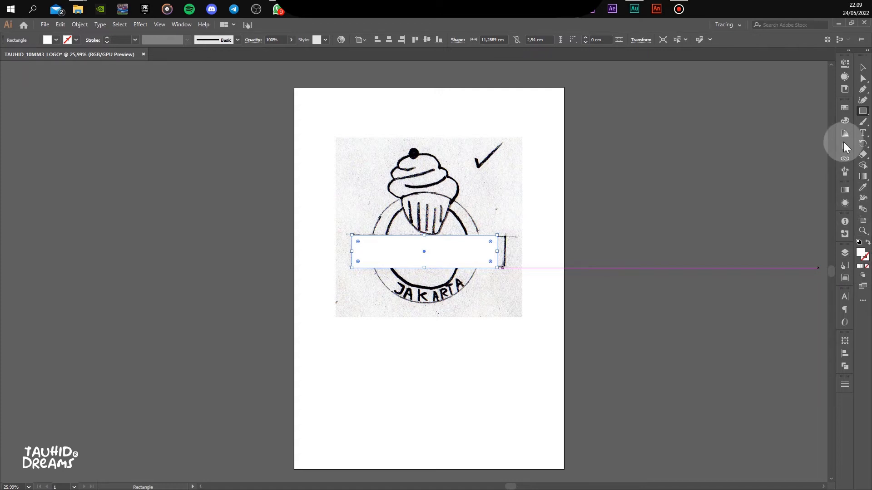
pyautogui.click(845, 122)
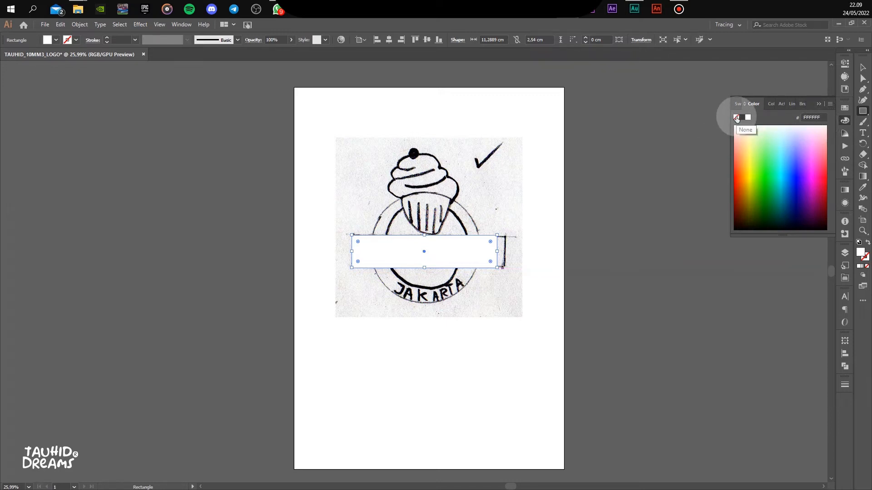
pyautogui.click(736, 119)
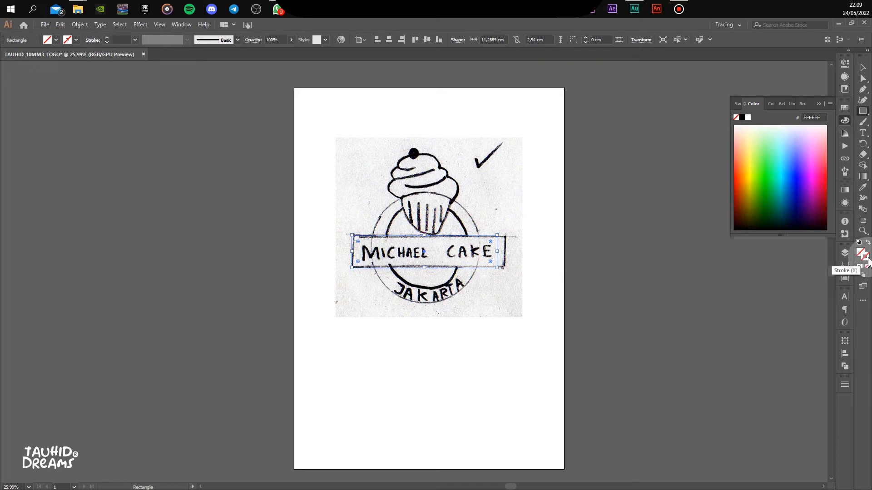
# Give the unfilled banner rectangle a black 1 pt stroke and deselect it
pyautogui.click(866, 259)
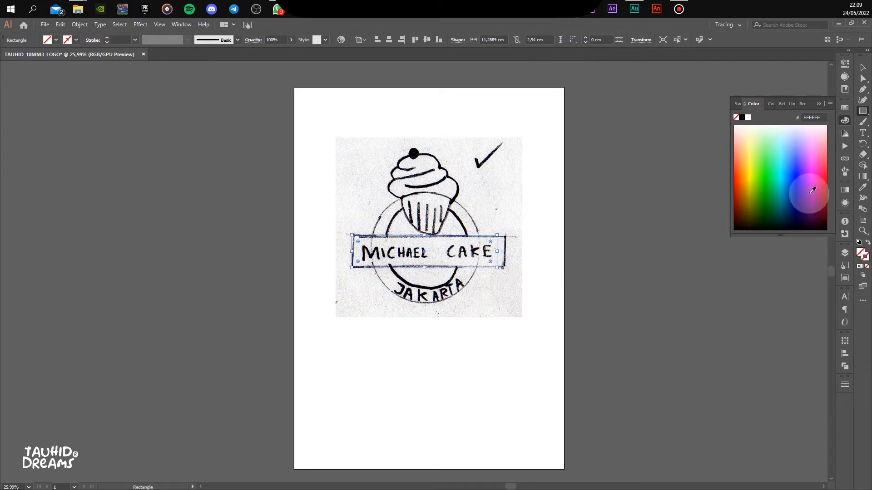
pyautogui.click(742, 119)
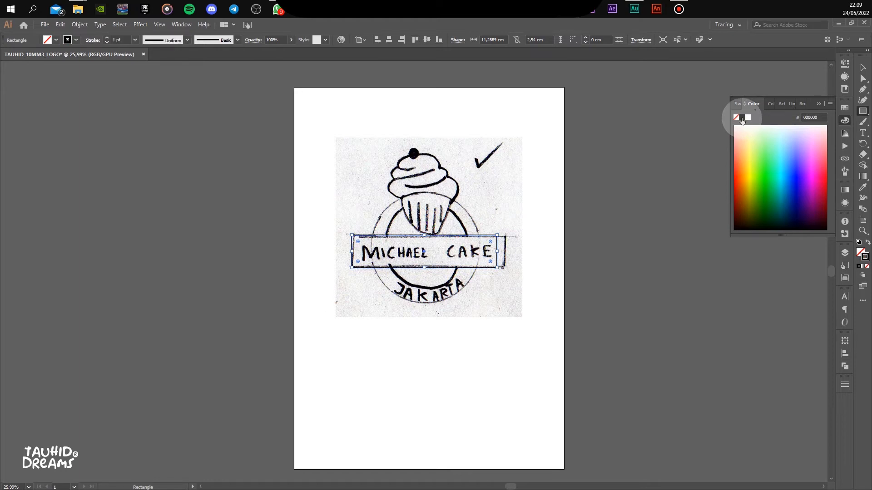
pyautogui.click(863, 68)
pyautogui.click(661, 161)
pyautogui.click(583, 327)
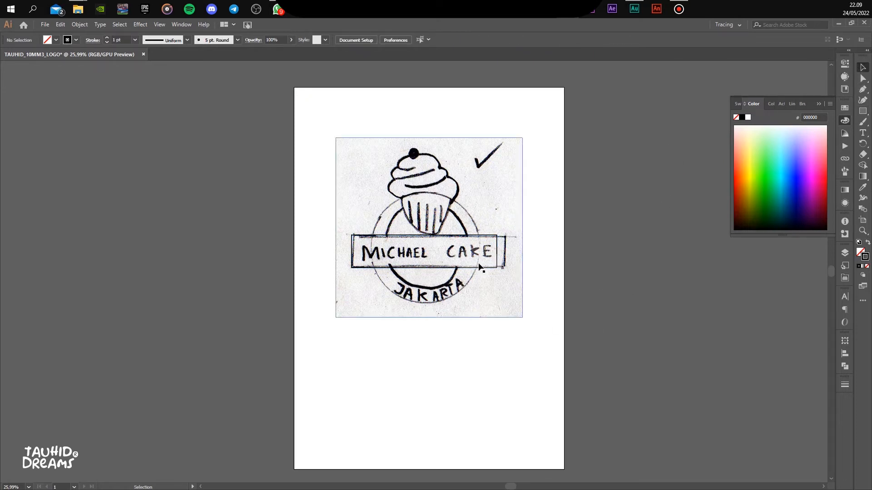
# Draw a circle about 8.5 cm in diameter with the Ellipse tool over the sketch's outer ring
pyautogui.click(865, 117)
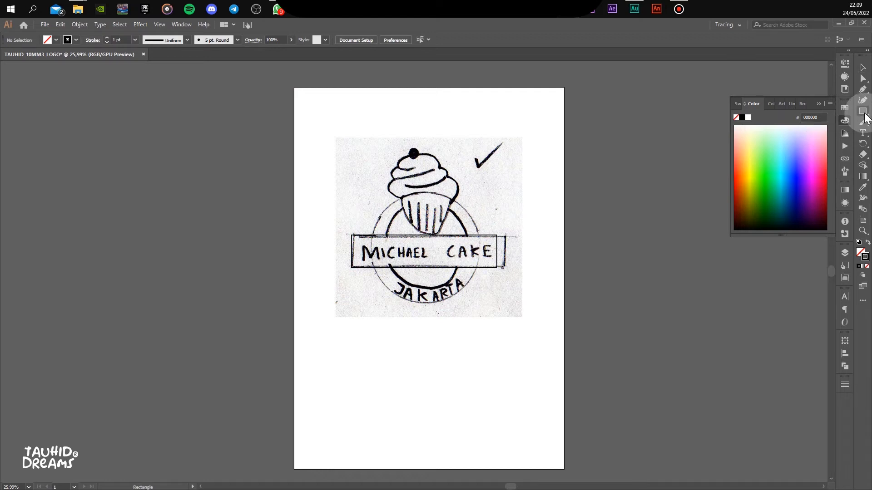
pyautogui.click(865, 117)
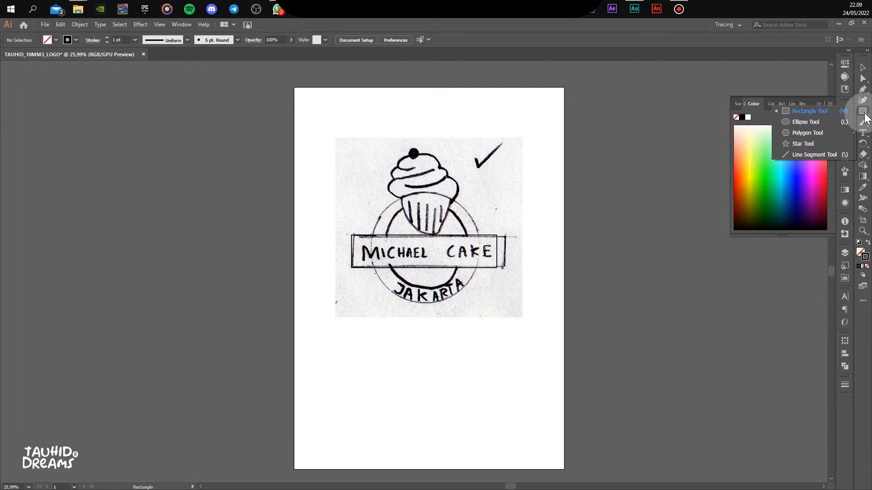
pyautogui.click(811, 122)
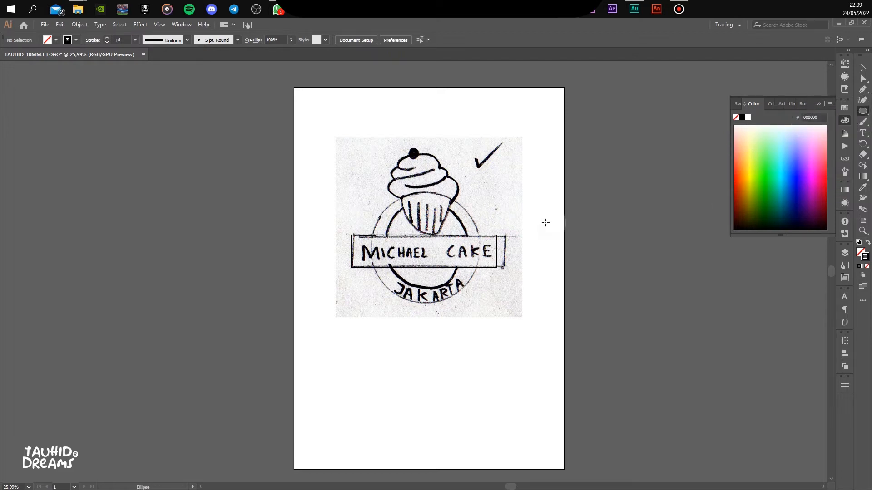
pyautogui.moveTo(379, 202); pyautogui.dragTo(481, 303)
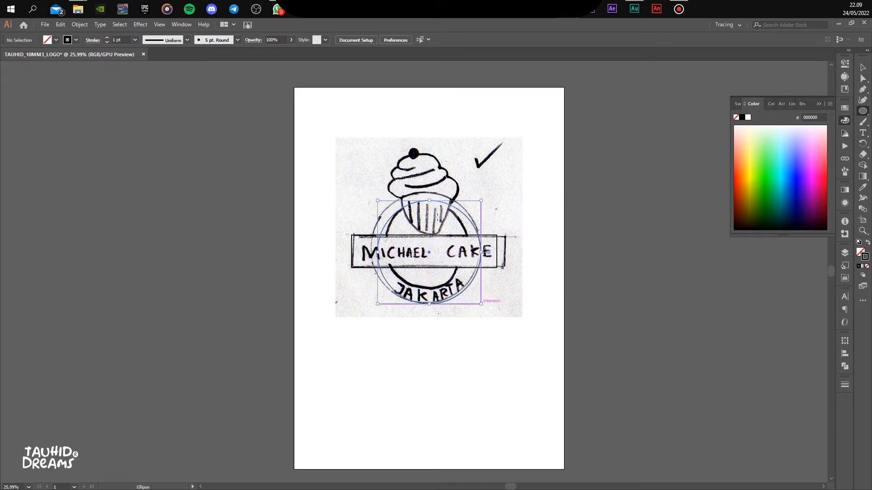
pyautogui.moveTo(378, 201); pyautogui.dragTo(371, 193)
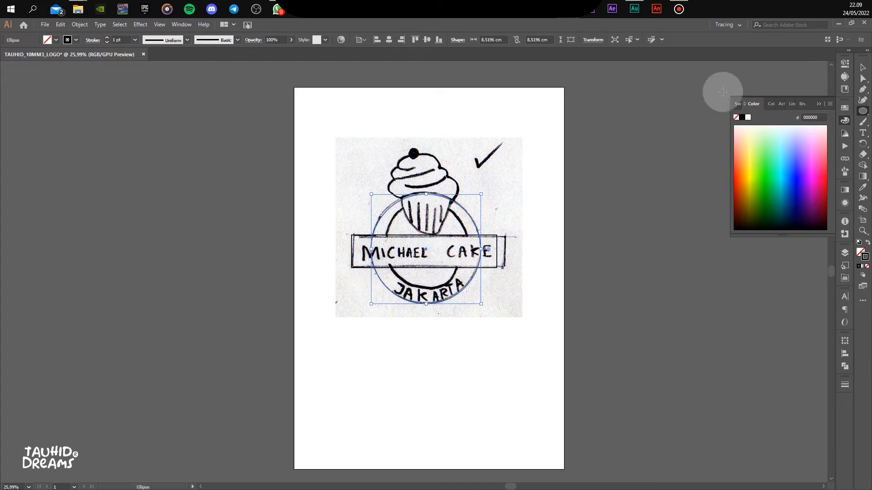
# Duplicate the ring circle, shrink the copy to about 6.3 cm, and place it over the sketch's inner ring
pyautogui.click(863, 68)
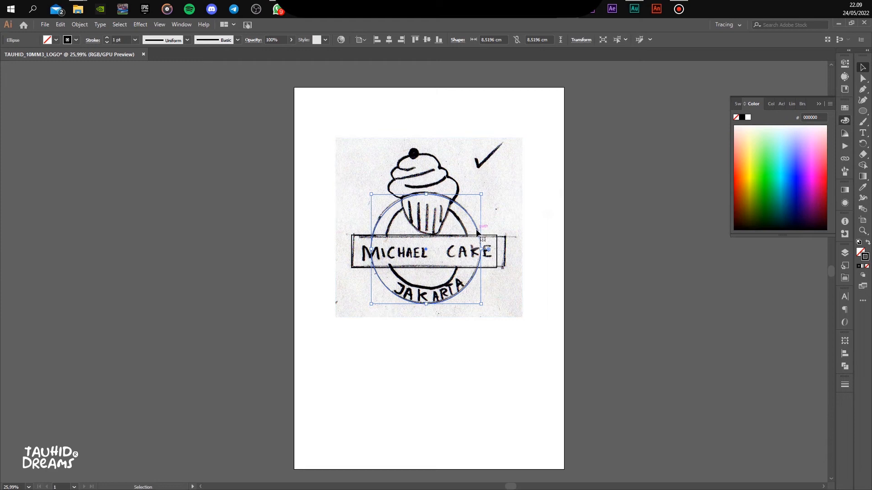
pyautogui.moveTo(476, 232); pyautogui.dragTo(570, 231)
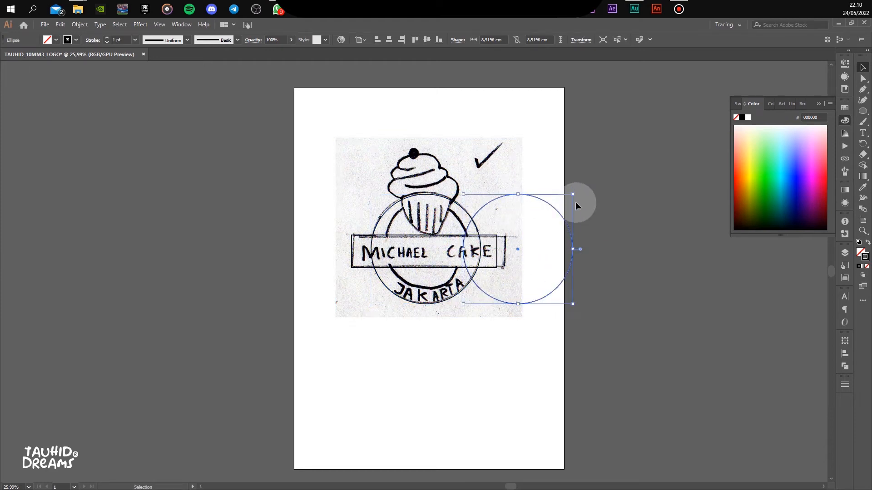
pyautogui.moveTo(573, 194); pyautogui.dragTo(456, 220)
pyautogui.click(595, 183)
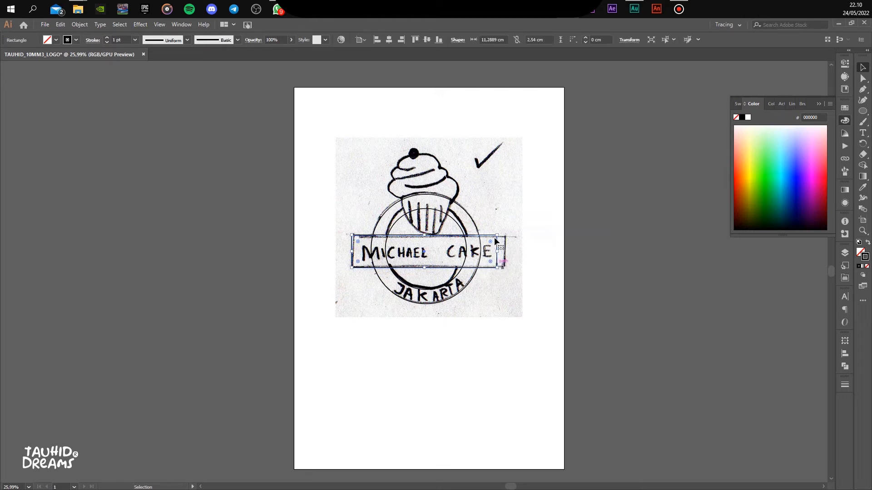
# Fill the banner rectangle with yellow, keeping its stroke black, and deselect it
pyautogui.click(802, 184)
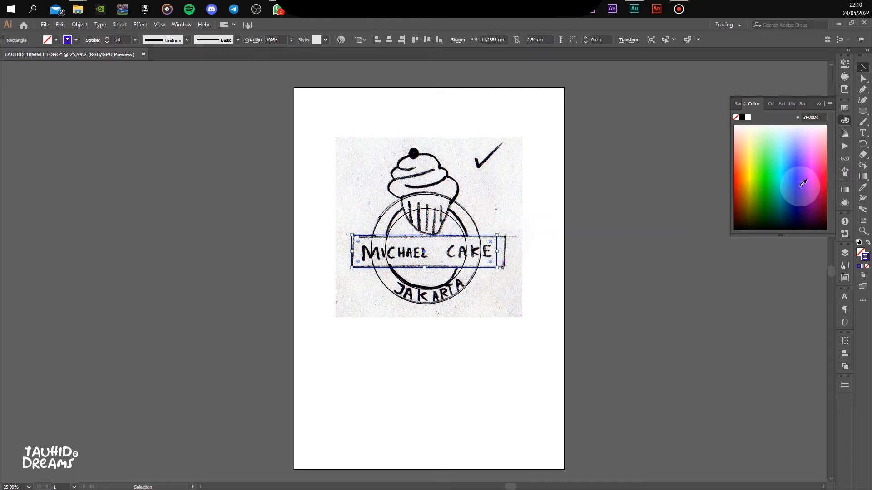
pyautogui.hotkey('ctrl', 'z')
pyautogui.click(859, 252)
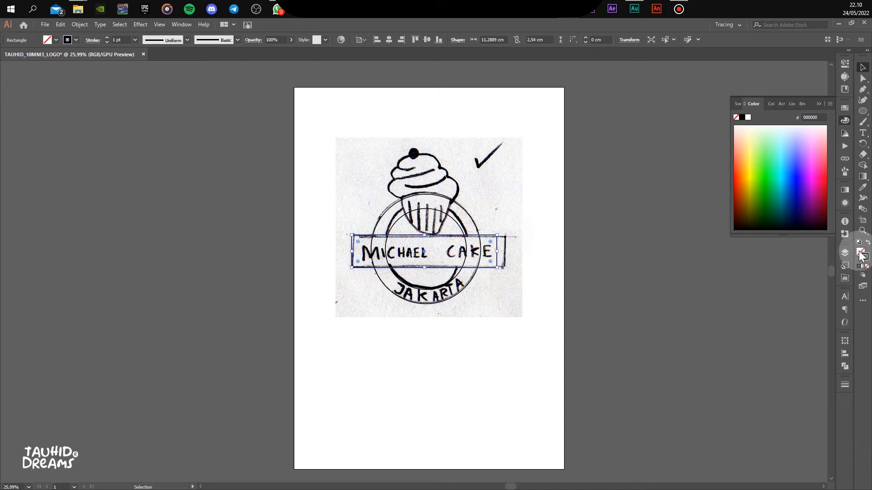
pyautogui.click(748, 165)
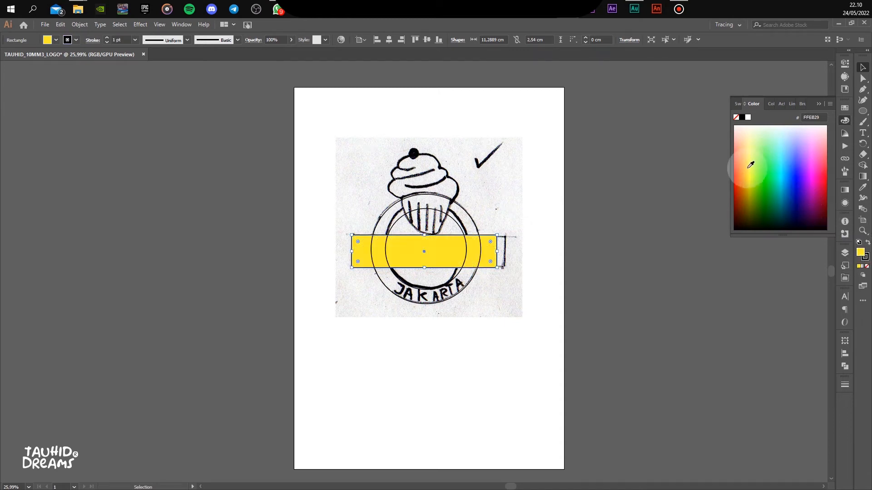
pyautogui.click(568, 299)
# Fill the large outer circle with blue and deselect it
pyautogui.click(477, 229)
pyautogui.click(800, 178)
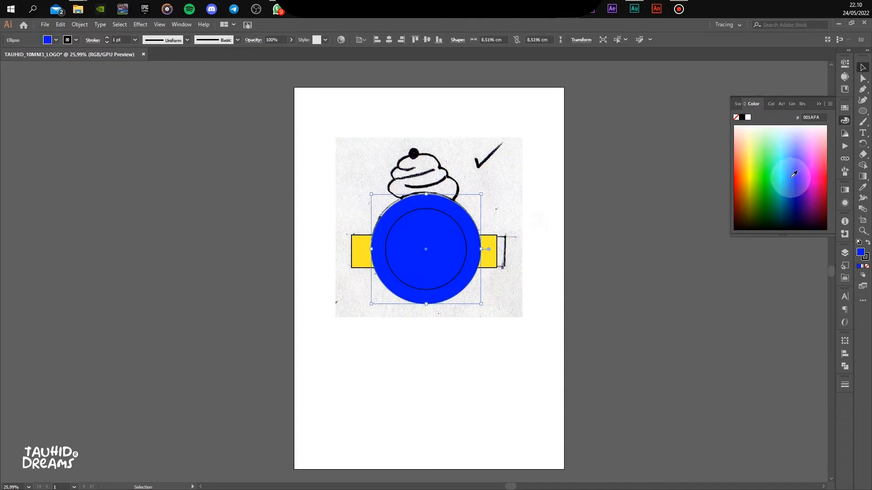
pyautogui.click(547, 227)
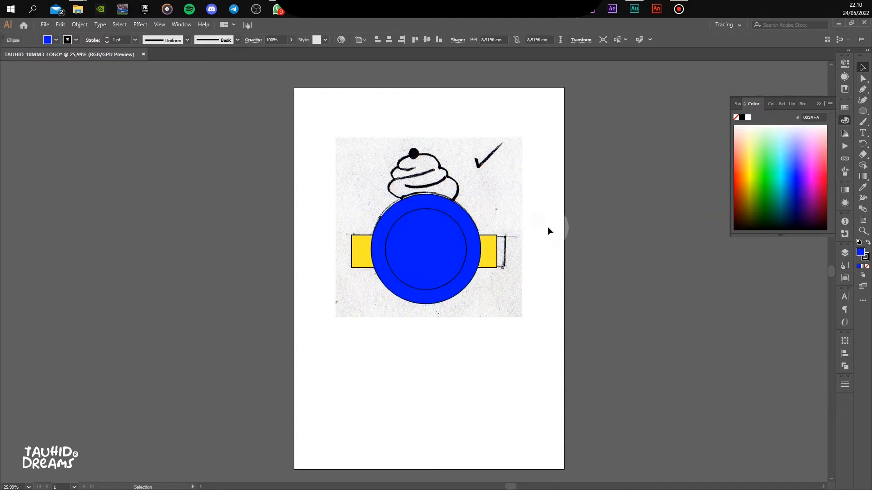
# Fill the small inner circle with white and deselect it
pyautogui.click(461, 229)
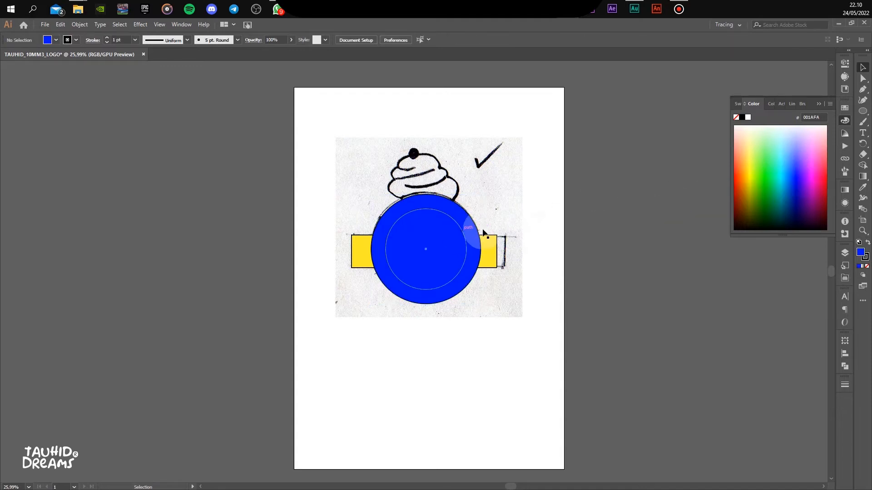
pyautogui.click(747, 117)
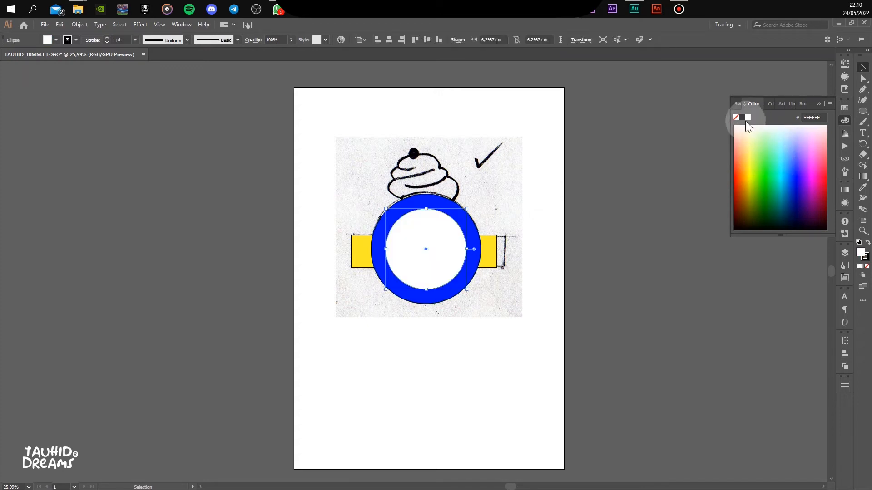
pyautogui.click(608, 227)
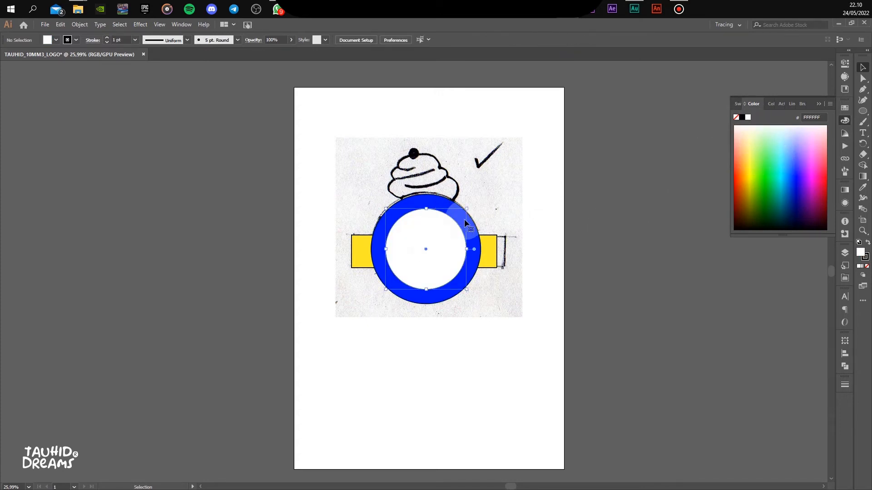
pyautogui.click(452, 248)
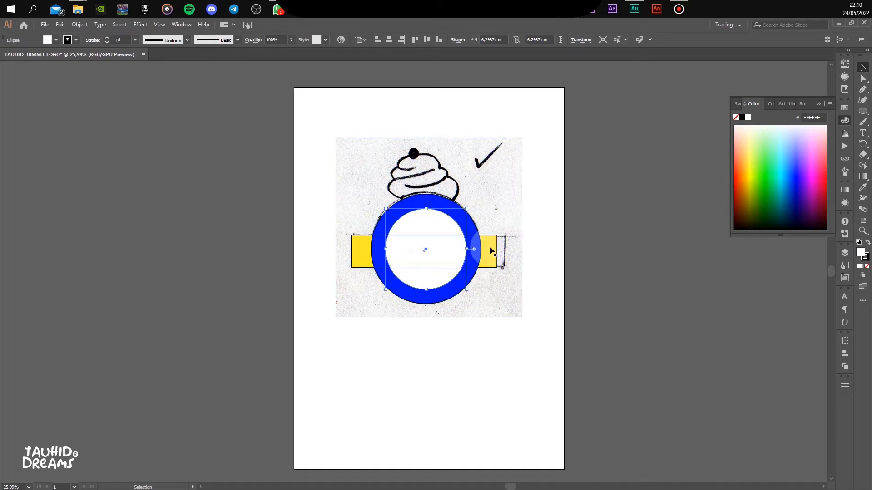
pyautogui.click(489, 247)
pyautogui.click(448, 217)
pyautogui.click(560, 214)
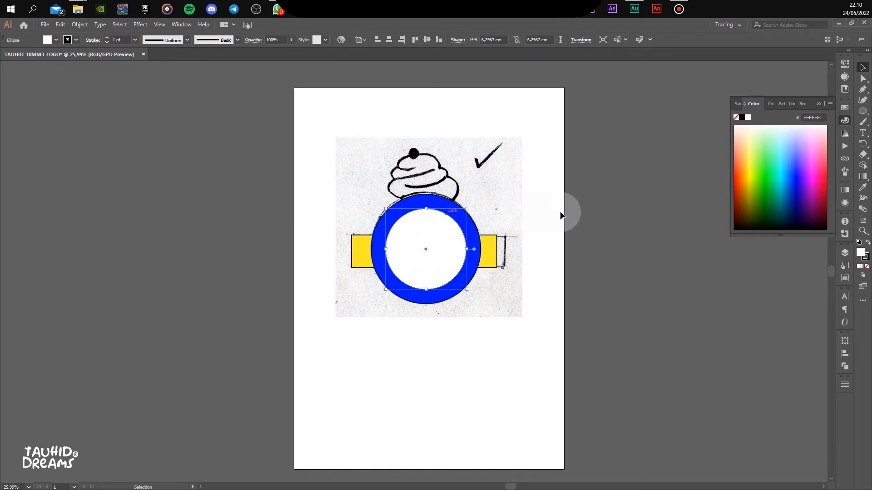
# Move the yellow rectangle above both circles in Layer 1's stacking order, and lower it beneath the sketch image
pyautogui.click(491, 249)
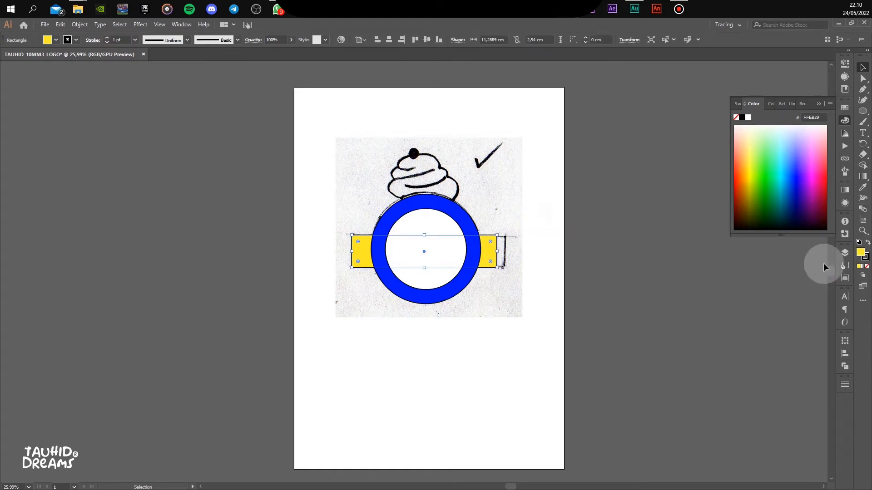
pyautogui.click(844, 252)
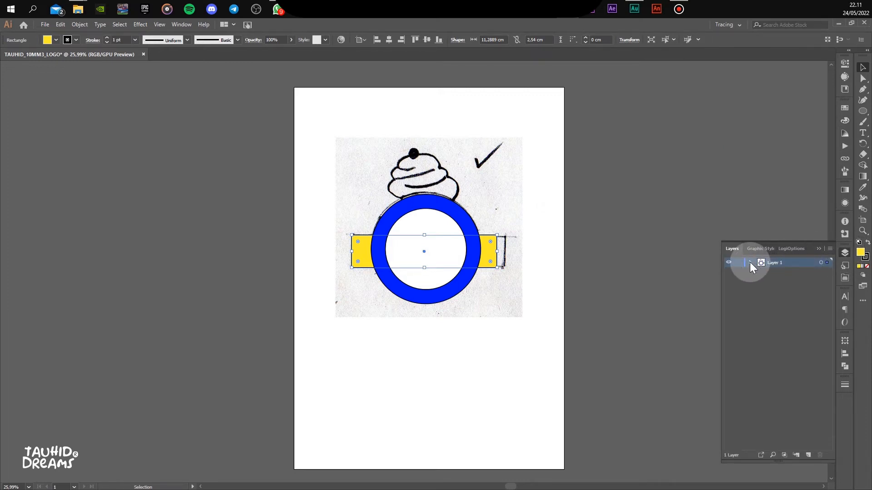
pyautogui.click(750, 263)
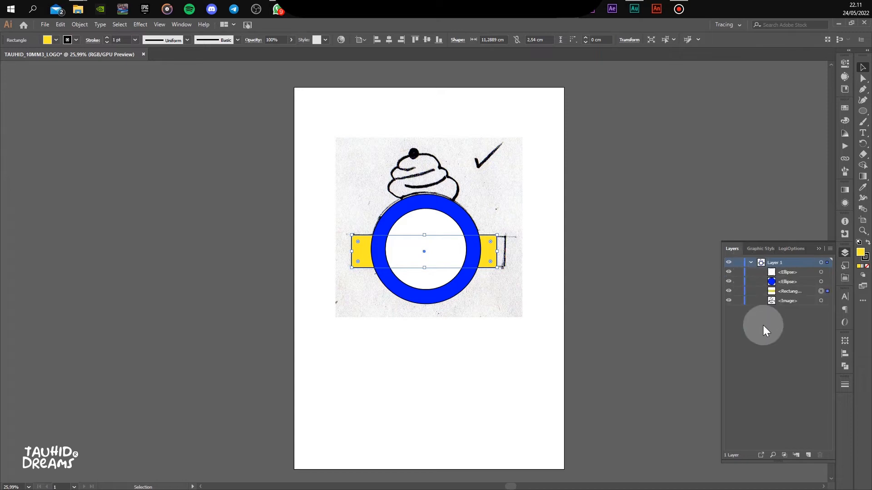
pyautogui.click(783, 291)
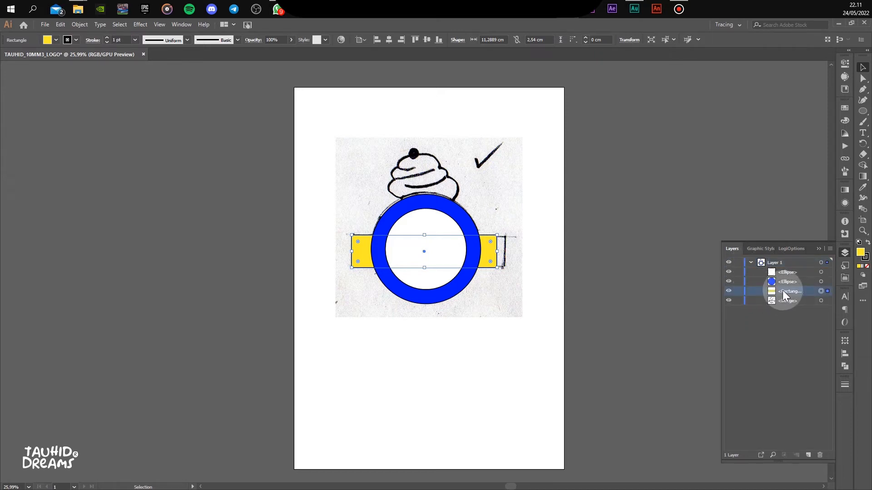
pyautogui.moveTo(771, 291); pyautogui.dragTo(770, 270)
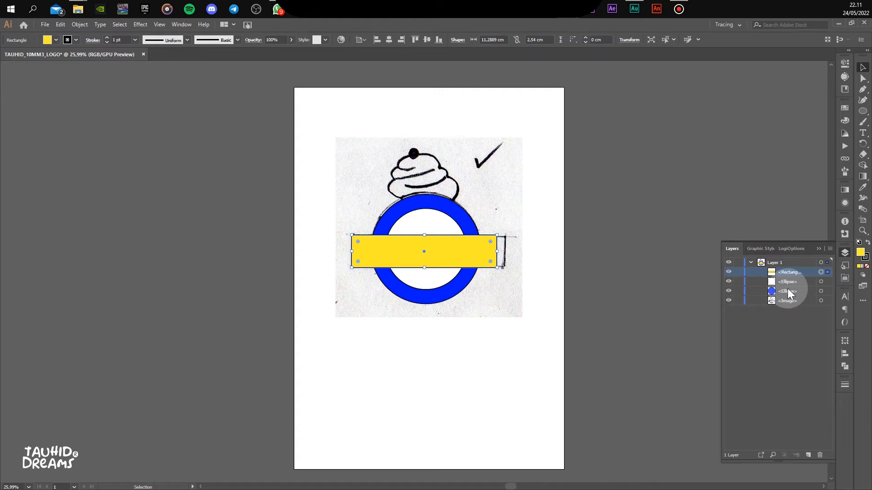
pyautogui.moveTo(790, 275)
pyautogui.mouseDown()
pyautogui.moveTo(785, 306)
pyautogui.moveTo(791, 306)
pyautogui.moveTo(786, 269)
pyautogui.mouseUp()
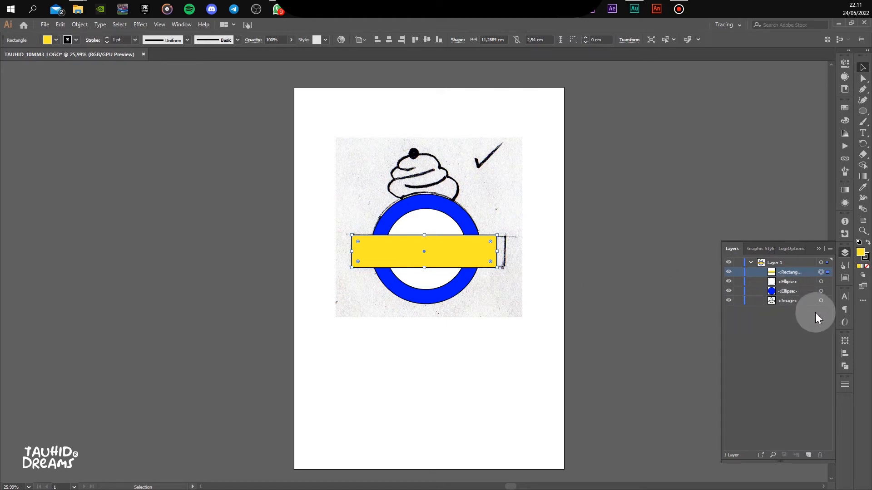
pyautogui.moveTo(797, 275); pyautogui.dragTo(801, 305)
pyautogui.click(432, 228)
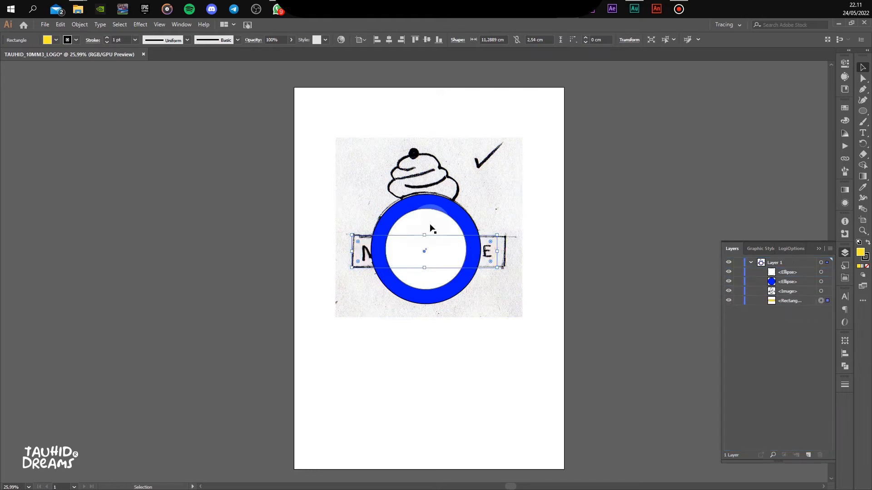
pyautogui.click(467, 221)
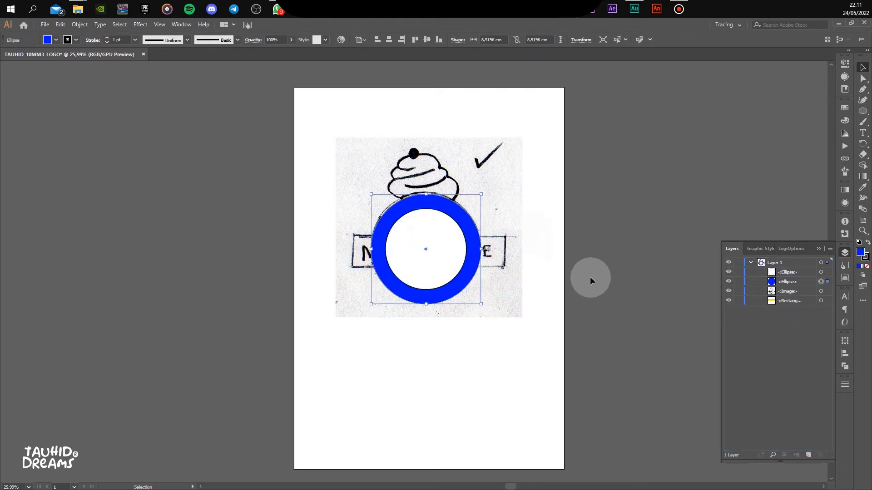
pyautogui.click(470, 225)
pyautogui.click(609, 211)
pyautogui.click(476, 229)
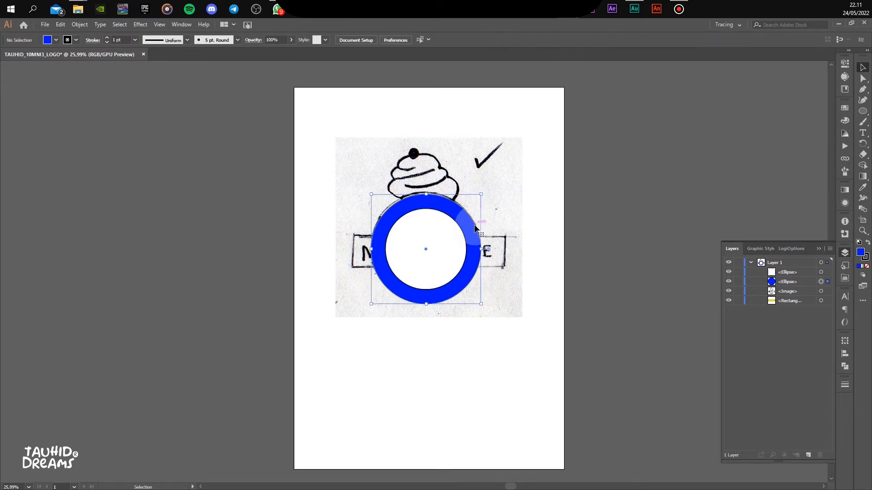
pyautogui.click(587, 216)
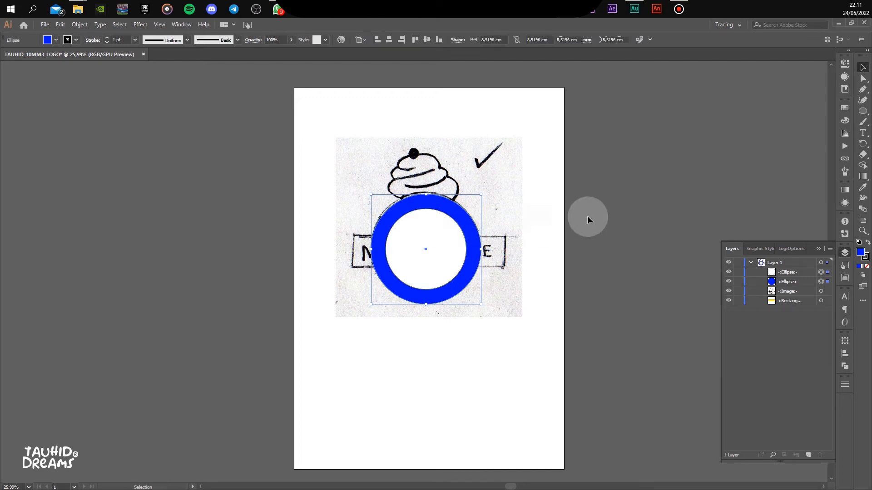
# Select the white inner circle and the blue outer circle together
pyautogui.click(437, 237)
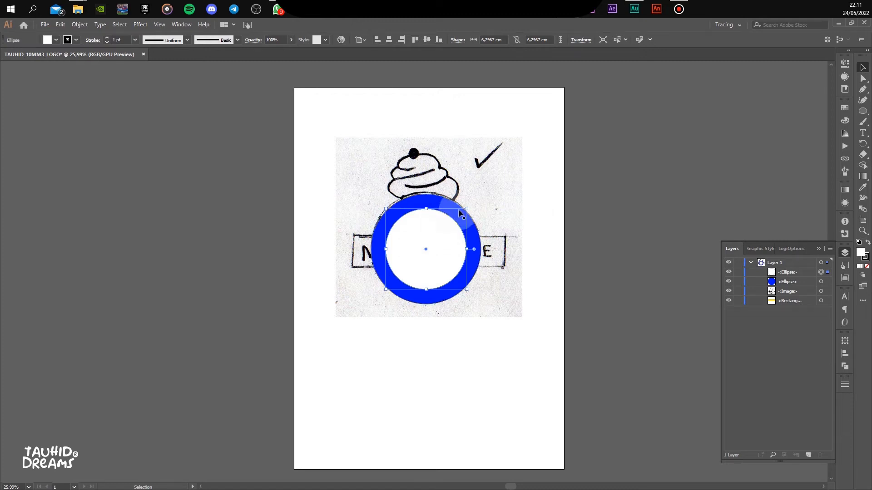
pyautogui.click(584, 235)
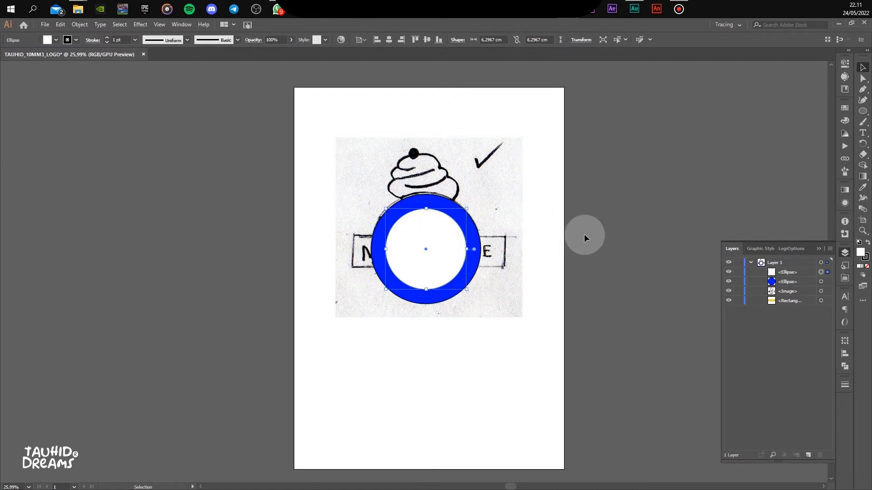
pyautogui.click(446, 240)
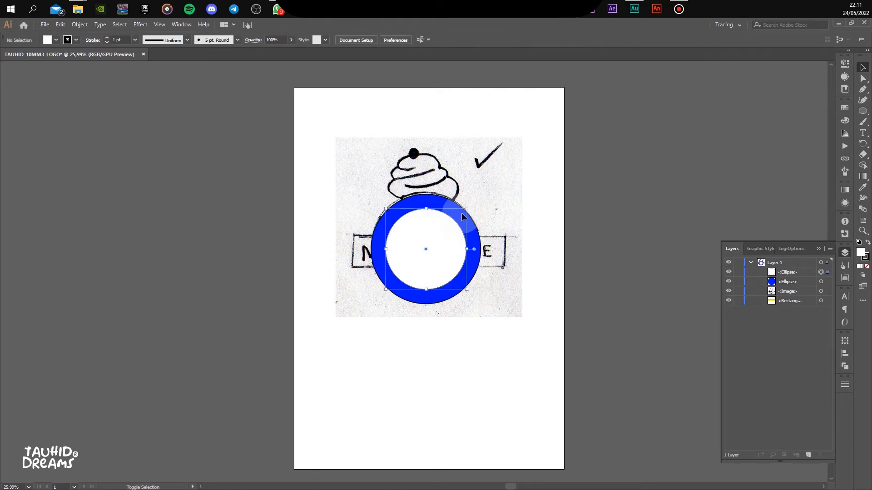
pyautogui.keyDown('shift'); pyautogui.click(447, 207); pyautogui.keyUp('shift')
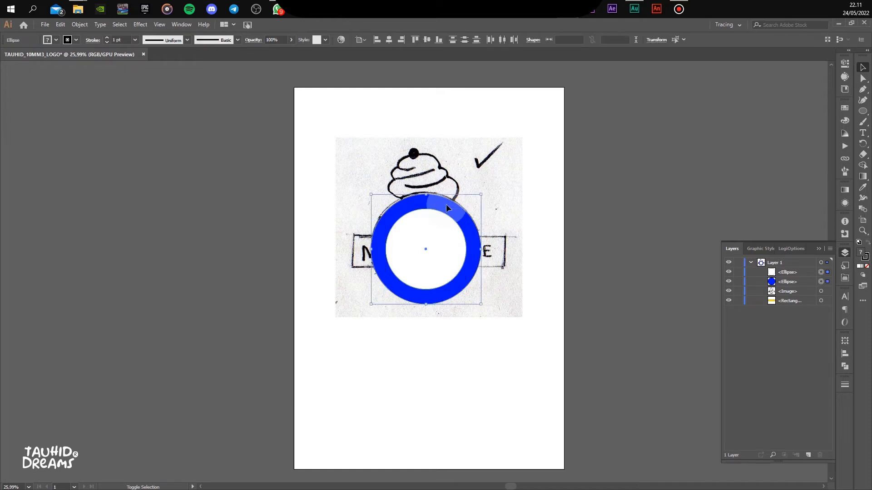
# Subtract the white inner circle from the blue circle with Minus Front, and move the yellow rectangle to the top of Layer 1's stacking order
pyautogui.click(846, 364)
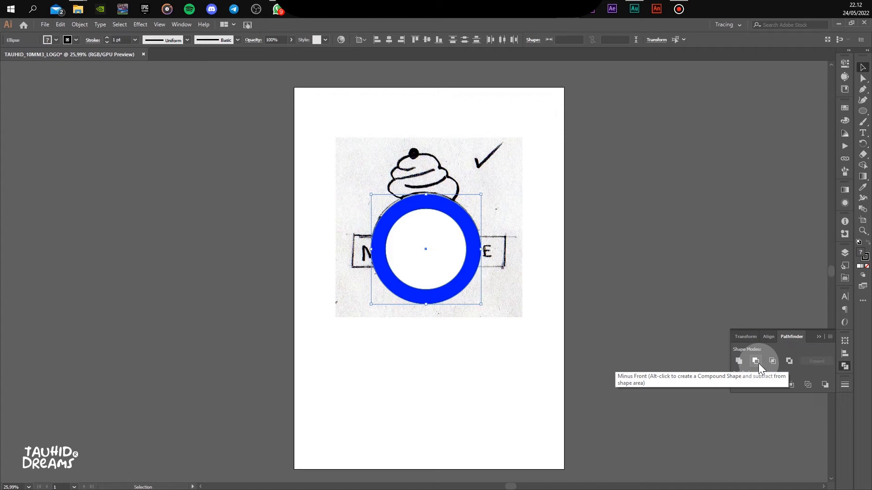
pyautogui.click(758, 363)
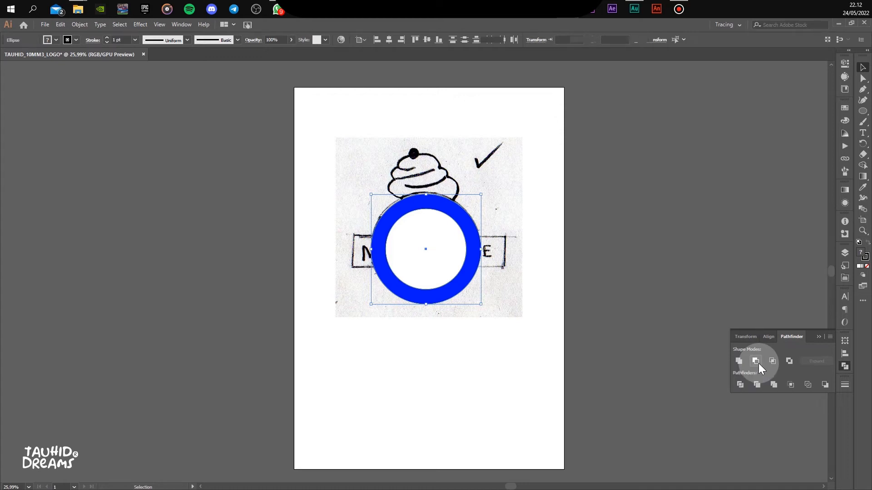
pyautogui.click(658, 238)
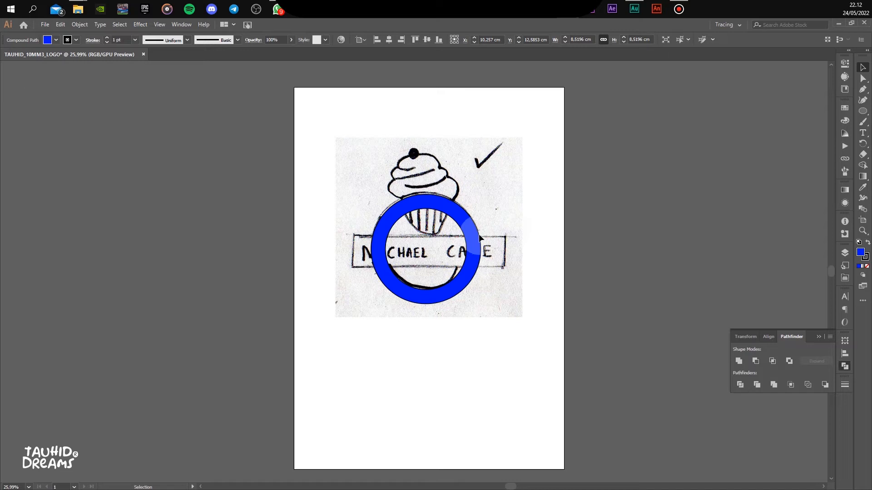
pyautogui.click(840, 253)
pyautogui.moveTo(777, 288); pyautogui.dragTo(786, 268)
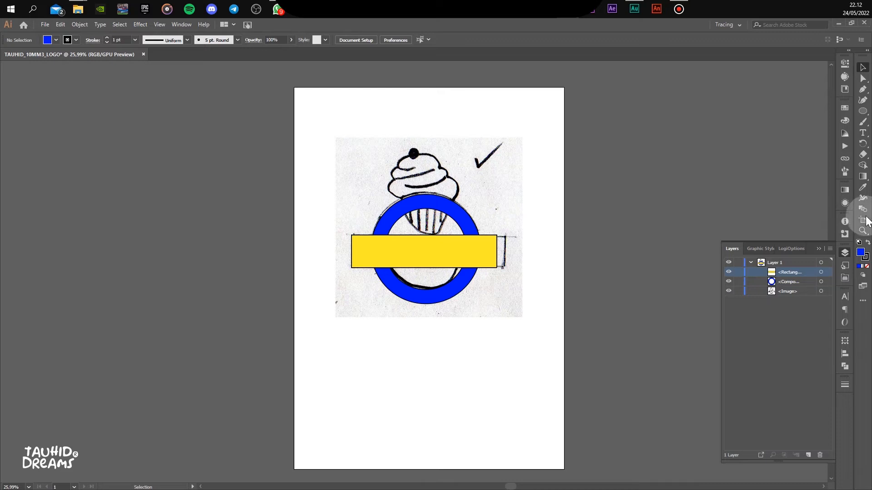
# Add the text MICHAEL CAKE below the sketch, temporarily raising the sketch image above the shapes to check its lettering
pyautogui.click(863, 133)
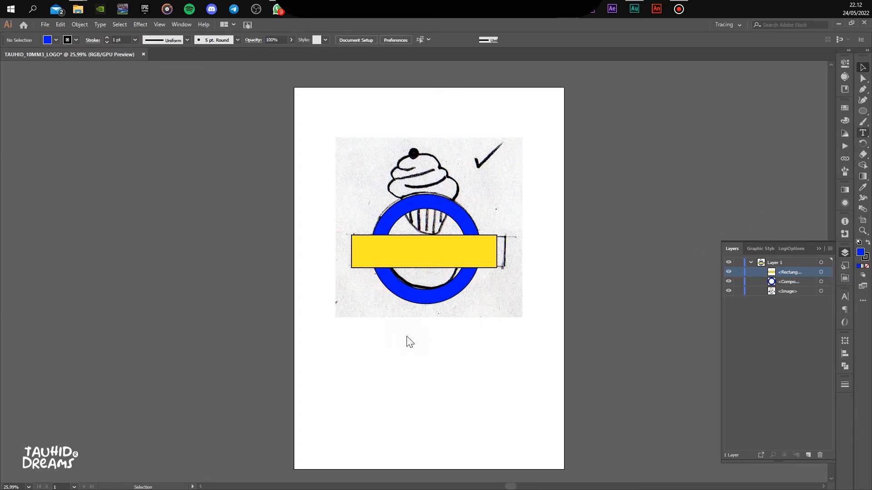
pyautogui.press('t')
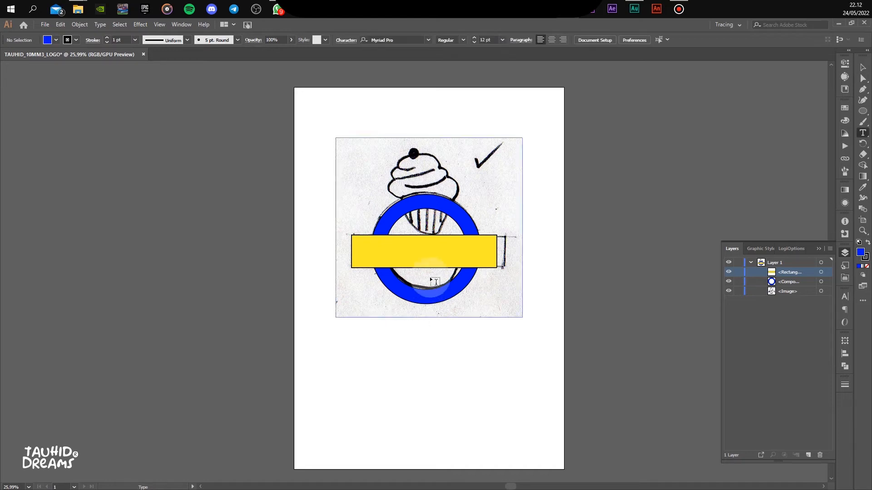
pyautogui.click(364, 352)
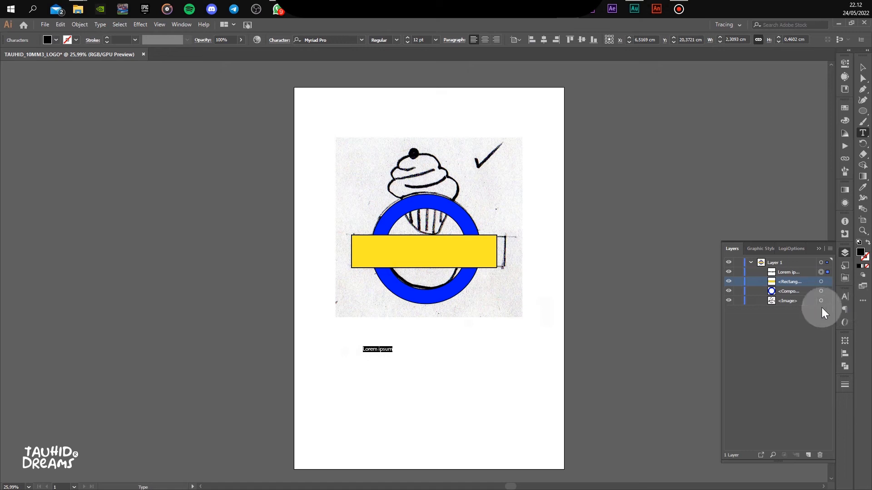
pyautogui.moveTo(793, 302)
pyautogui.mouseDown()
pyautogui.moveTo(782, 301)
pyautogui.moveTo(788, 270)
pyautogui.mouseUp()
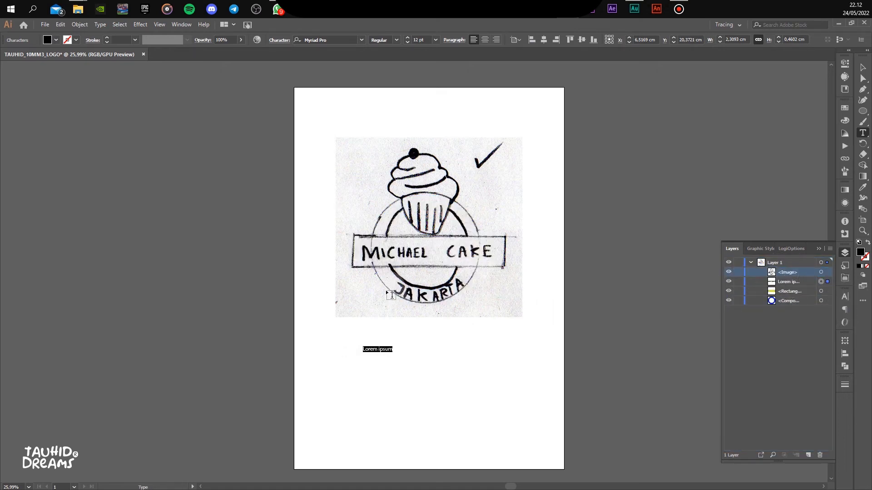
pyautogui.click(583, 278)
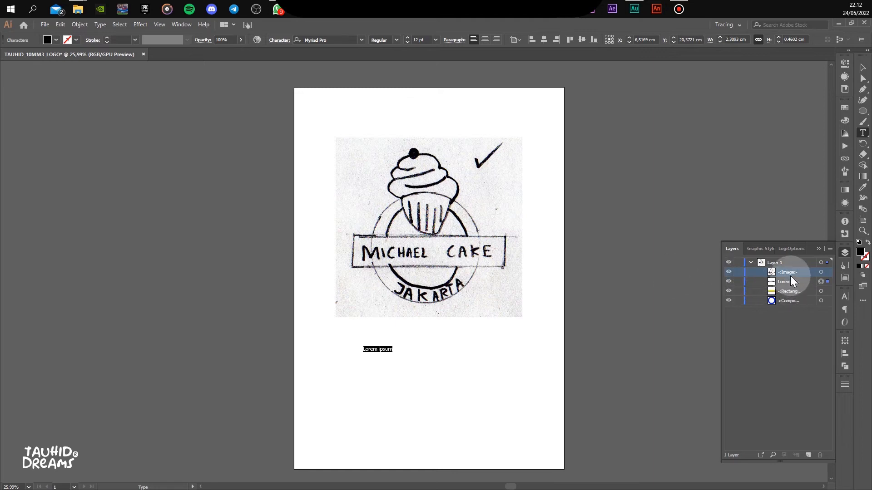
pyautogui.moveTo(785, 269); pyautogui.dragTo(788, 304)
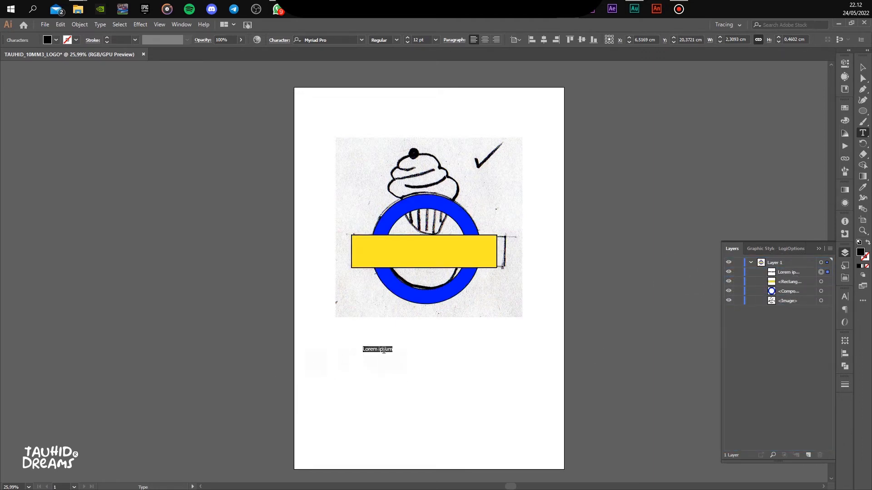
pyautogui.write('MICHAEL CAKE')
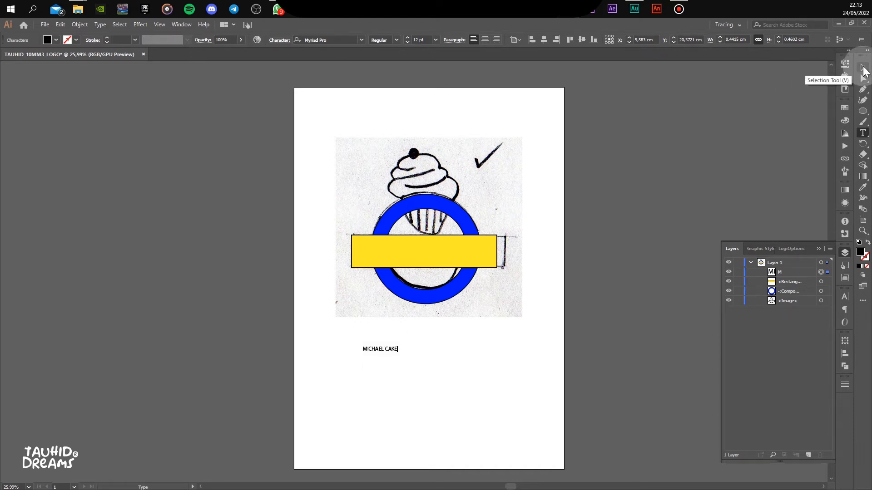
pyautogui.click(863, 69)
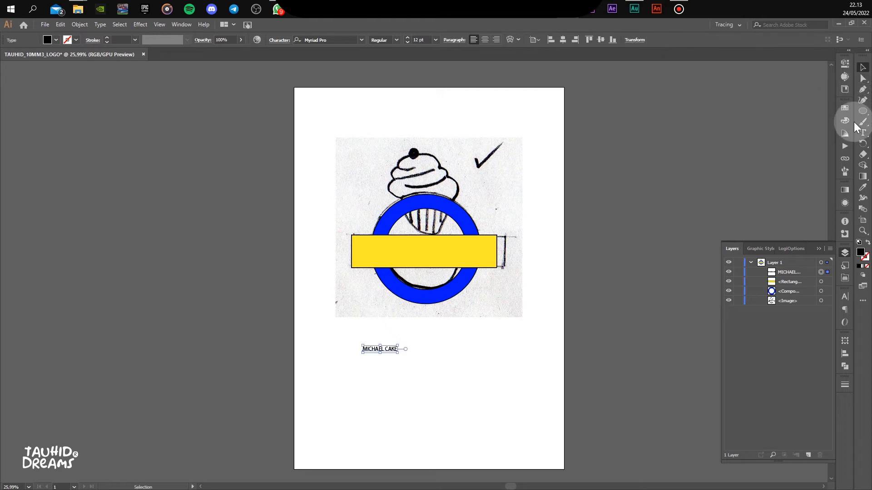
# Add a separate text line reading JAKARTA just beneath the MICHAEL CAKE text
pyautogui.click(863, 134)
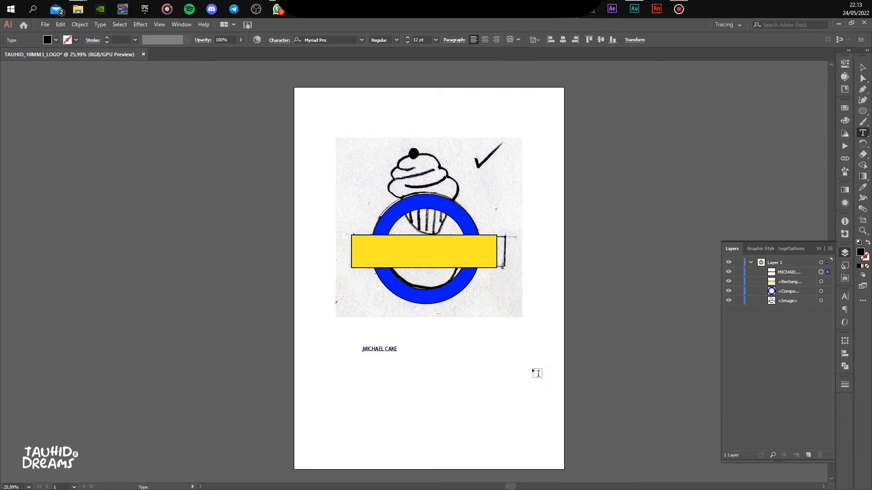
pyautogui.click(366, 362)
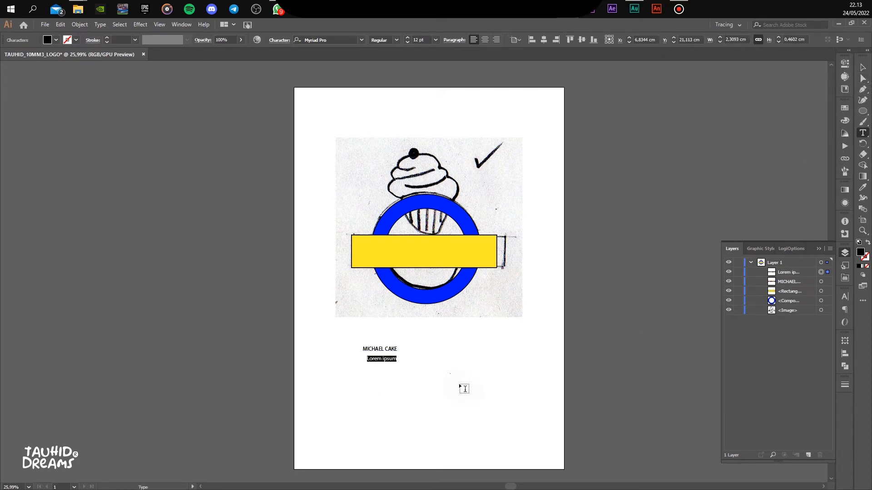
pyautogui.write('JAKARTA')
pyautogui.click(863, 67)
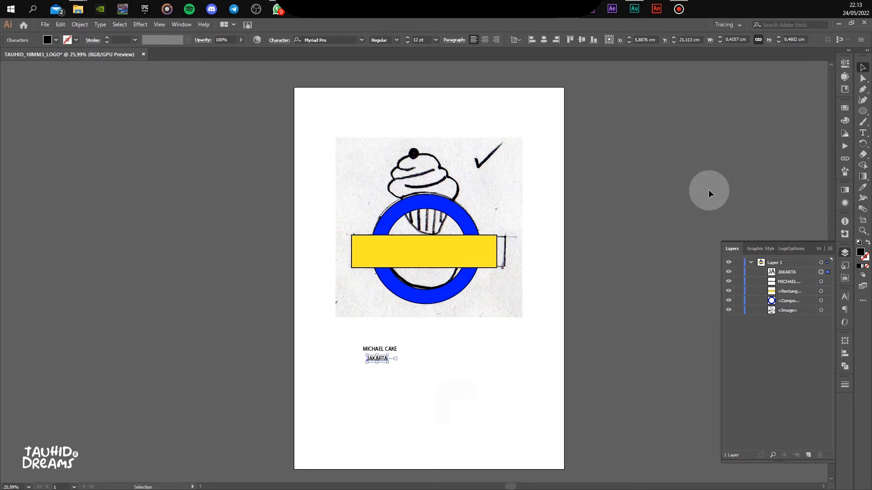
# Select both text lines, scale them up together to about 39.89 pt, and deselect them
pyautogui.keyDown('shift'); pyautogui.click(395, 350); pyautogui.keyUp('shift')
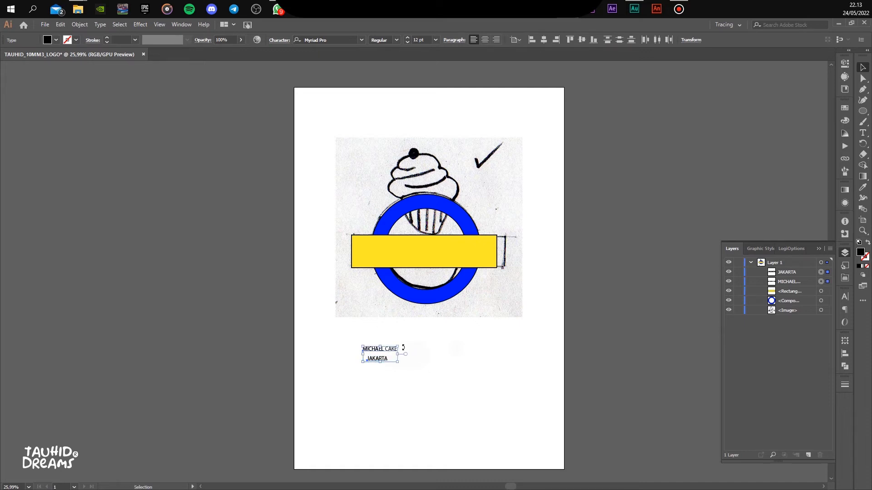
pyautogui.moveTo(400, 347); pyautogui.dragTo(472, 356)
pyautogui.click(481, 369)
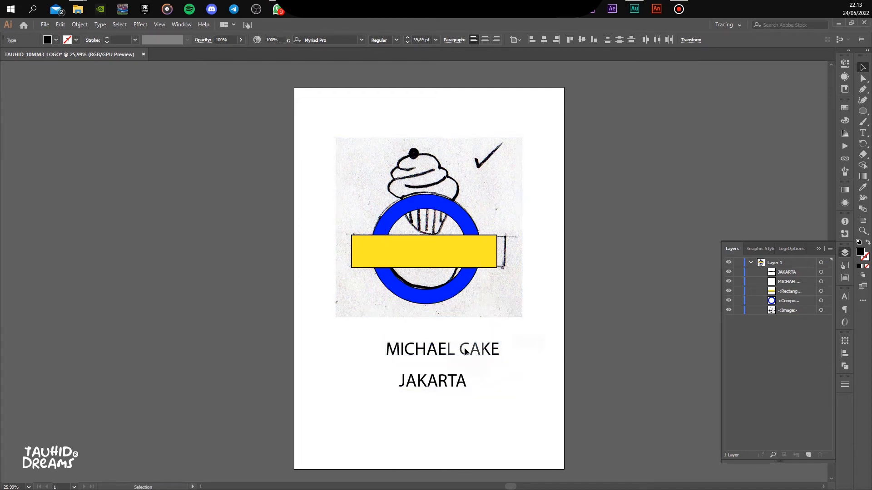
# Set the MICHAEL CAKE text in the Shablagoo font and fit it centered on the yellow rectangle at about 49.91 pt
pyautogui.click(468, 355)
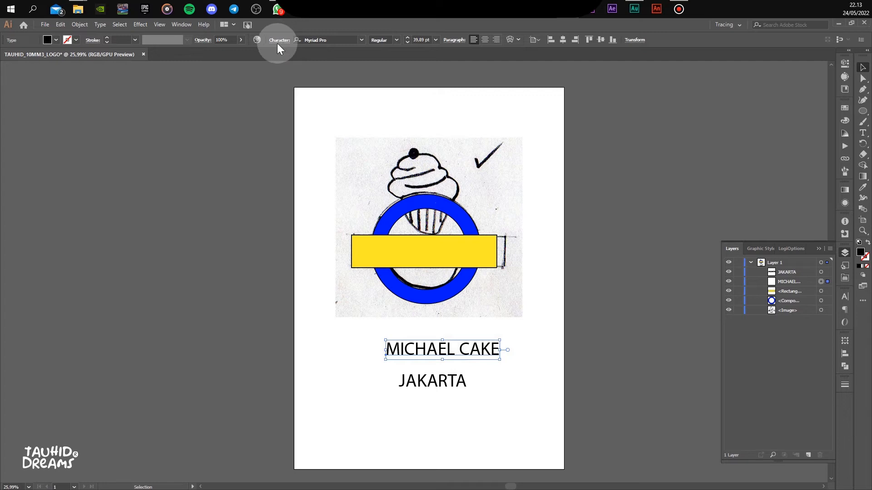
pyautogui.click(362, 40)
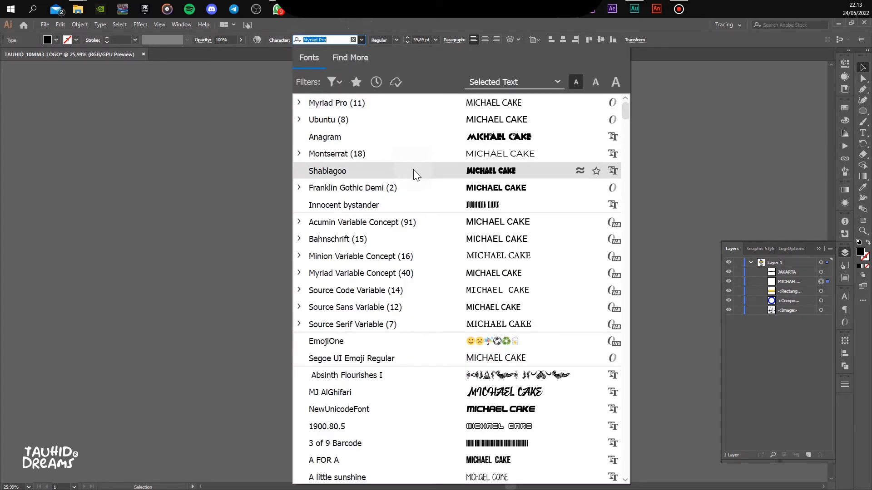
pyautogui.click(450, 169)
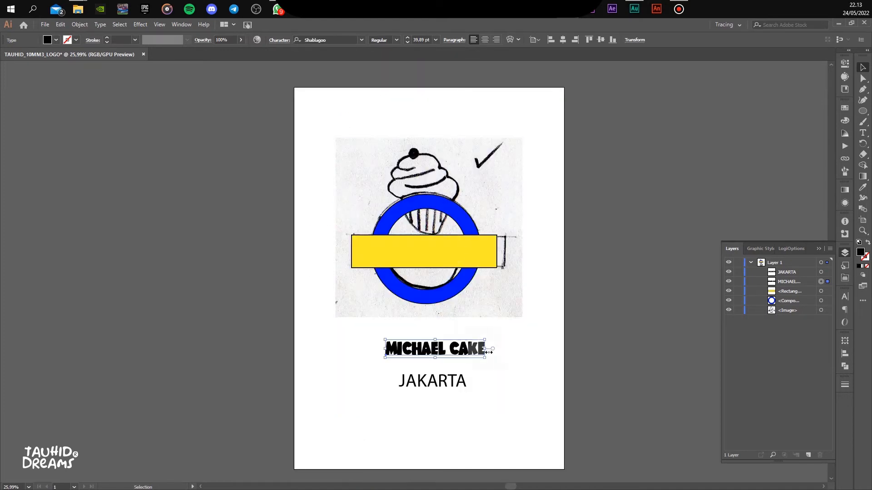
pyautogui.moveTo(466, 346); pyautogui.dragTo(489, 238)
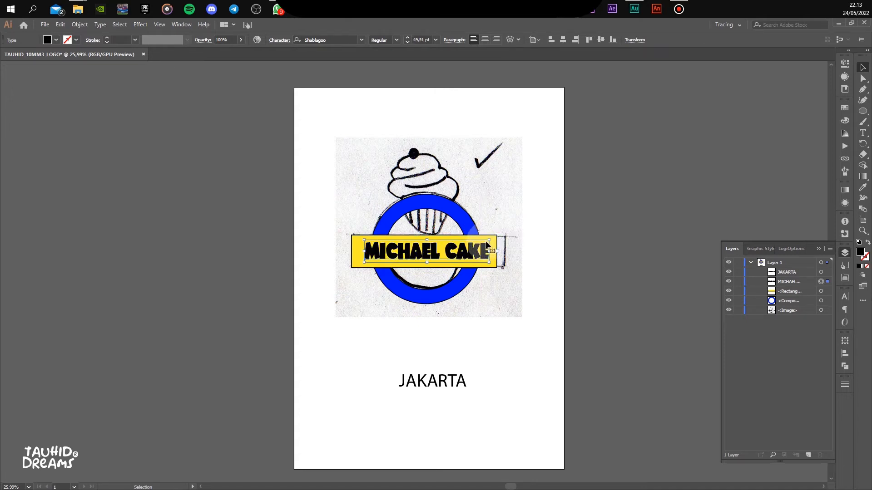
pyautogui.click(574, 205)
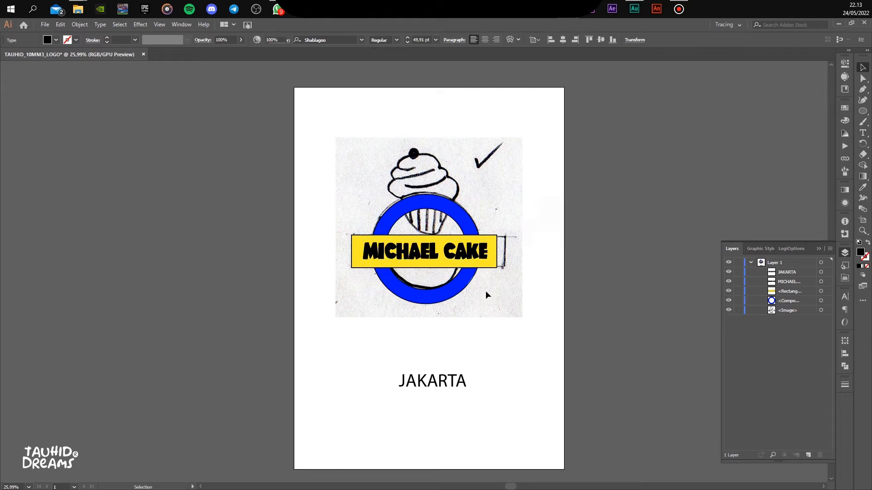
# Isolate the blue ring's compound path, shrink its inner circle about the center to about 4.67 cm across, and exit isolation
pyautogui.click(451, 284)
pyautogui.doubleClick(452, 284)
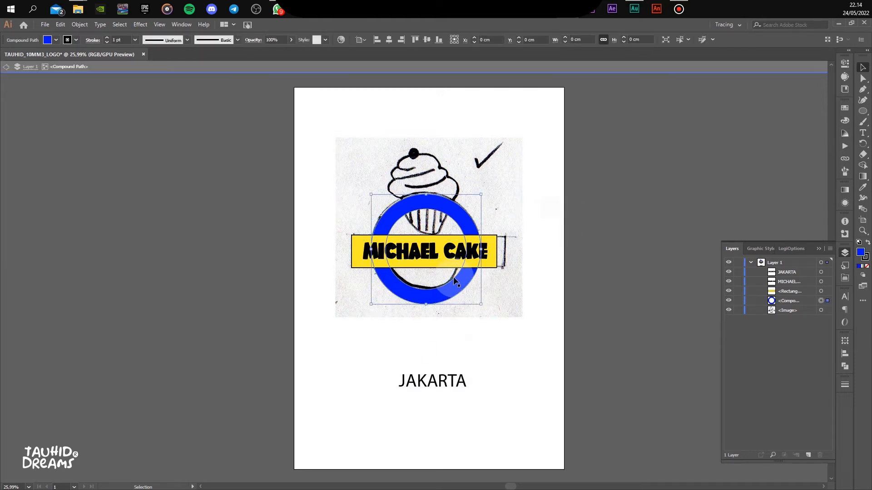
pyautogui.doubleClick(586, 276)
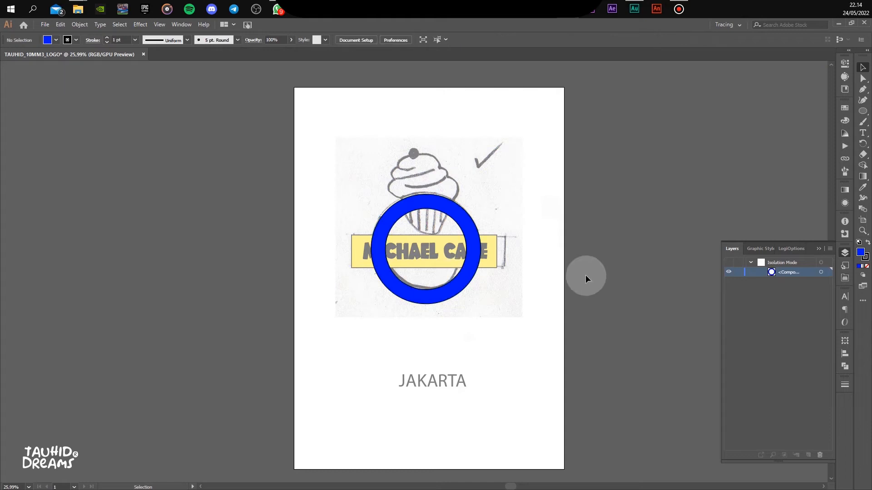
pyautogui.click(454, 281)
pyautogui.doubleClick(456, 282)
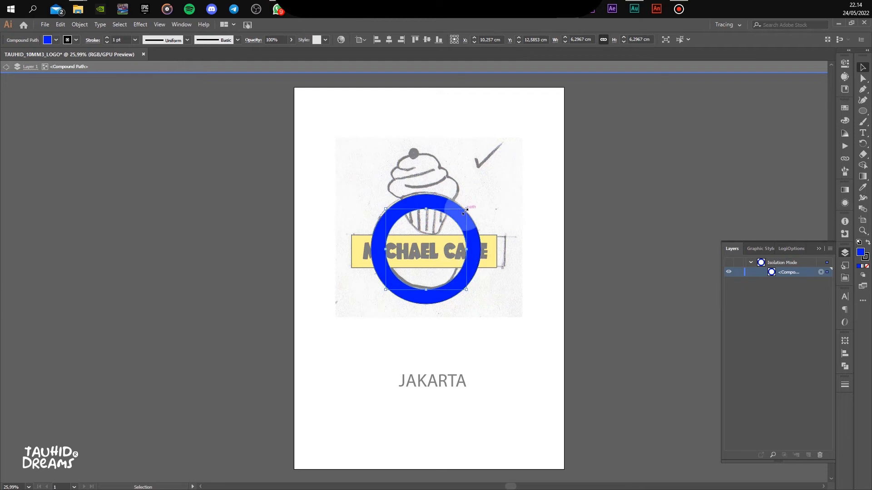
pyautogui.moveTo(467, 211); pyautogui.dragTo(456, 219)
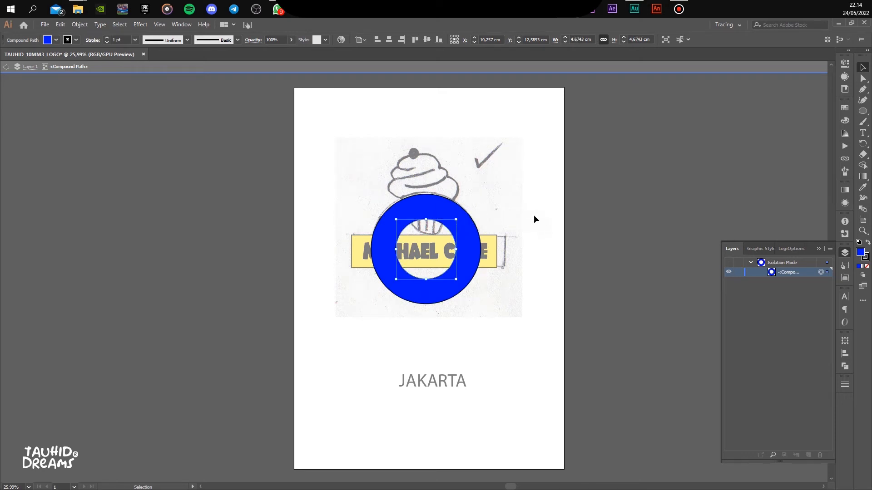
pyautogui.click(573, 195)
pyautogui.doubleClick(569, 198)
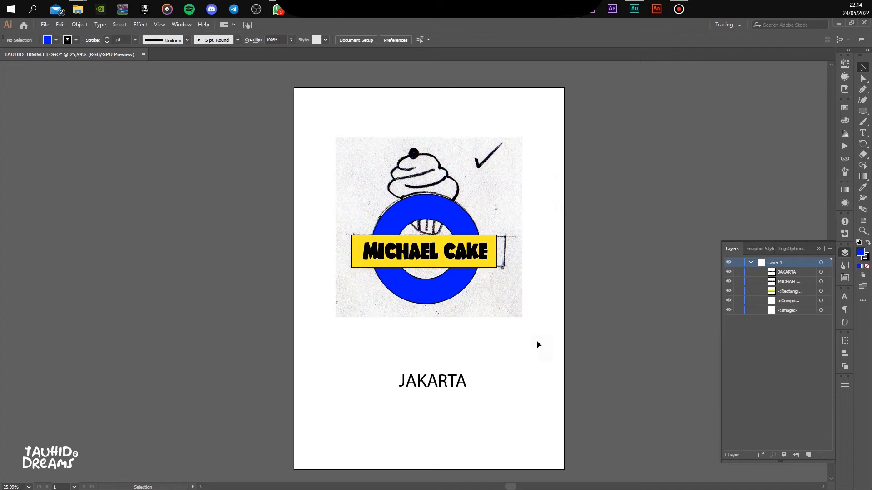
# Set the JAKARTA text in the Shablagoo font and move it up to just below the sketch image
pyautogui.click(427, 387)
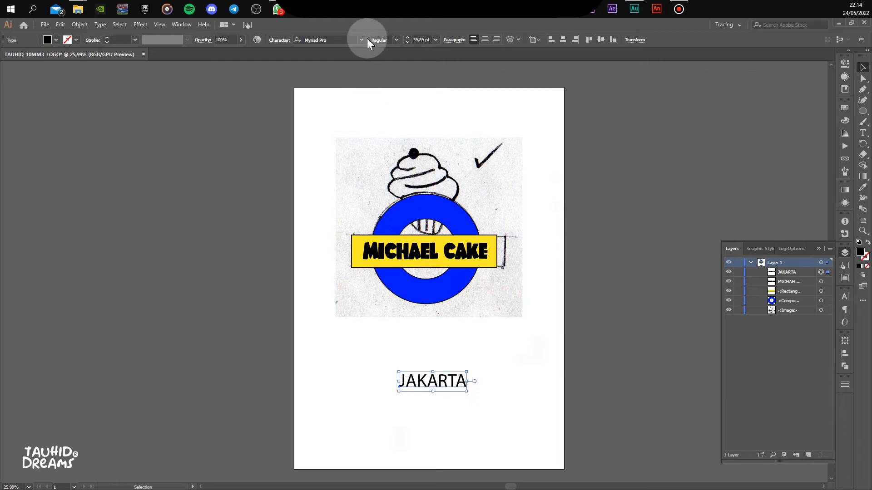
pyautogui.click(361, 40)
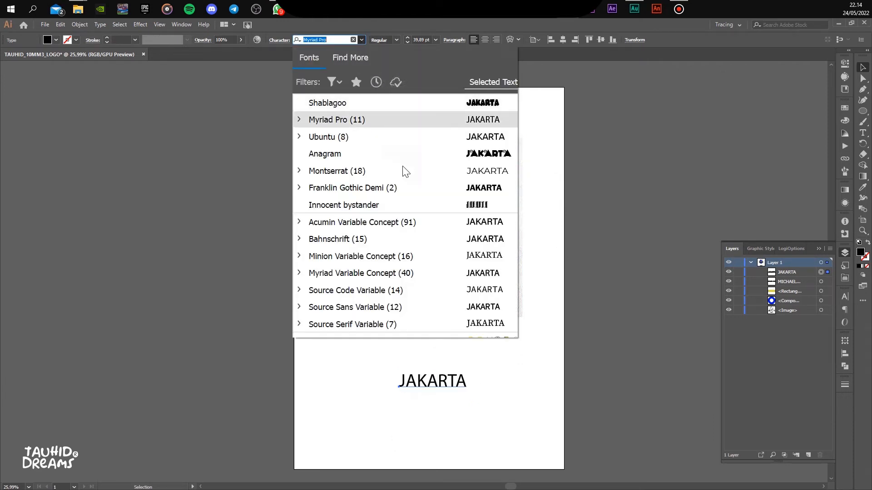
pyautogui.click(439, 102)
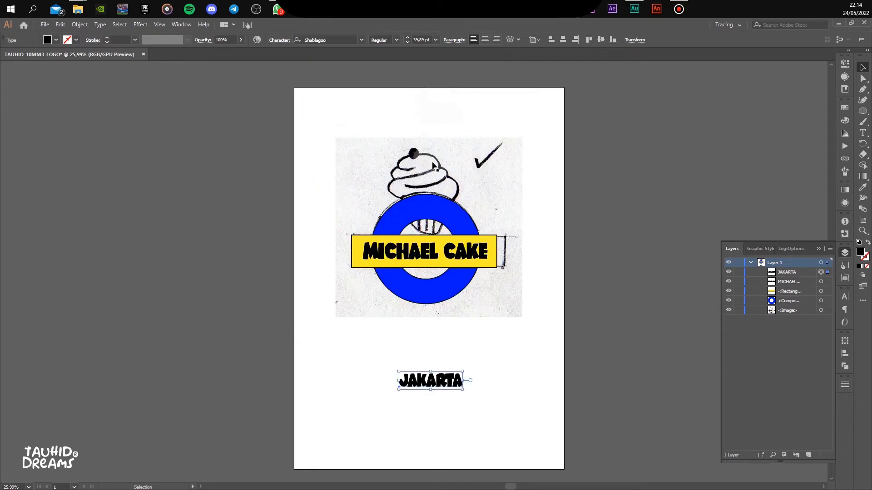
pyautogui.moveTo(449, 381); pyautogui.dragTo(449, 337)
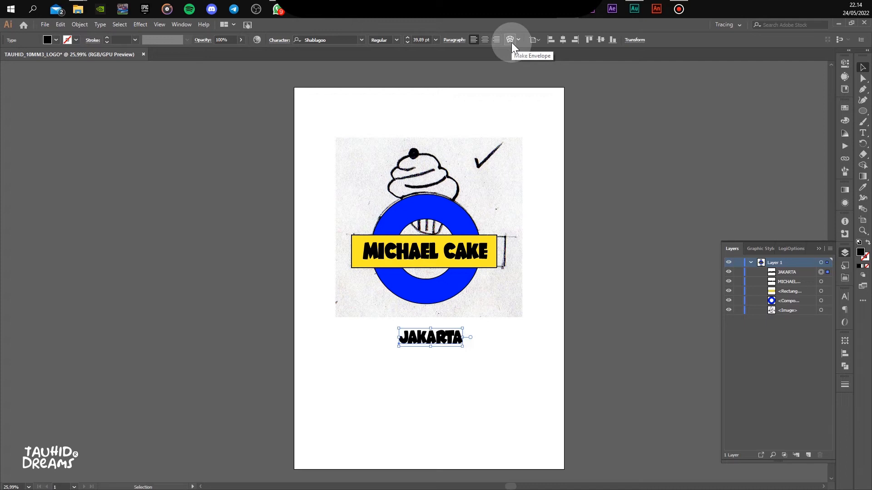
pyautogui.click(612, 230)
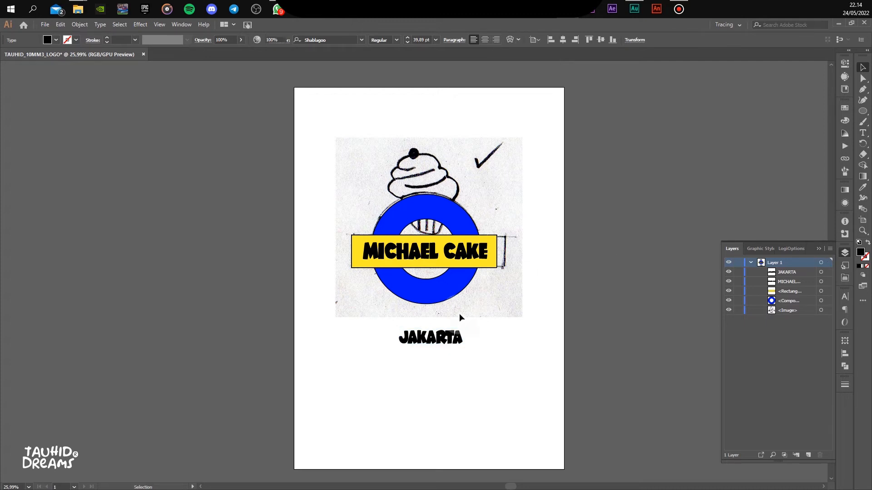
# Warp the JAKARTA text with a horizontal Arc envelope at -64% bend and place it on the lower part of the blue ring
pyautogui.click(439, 339)
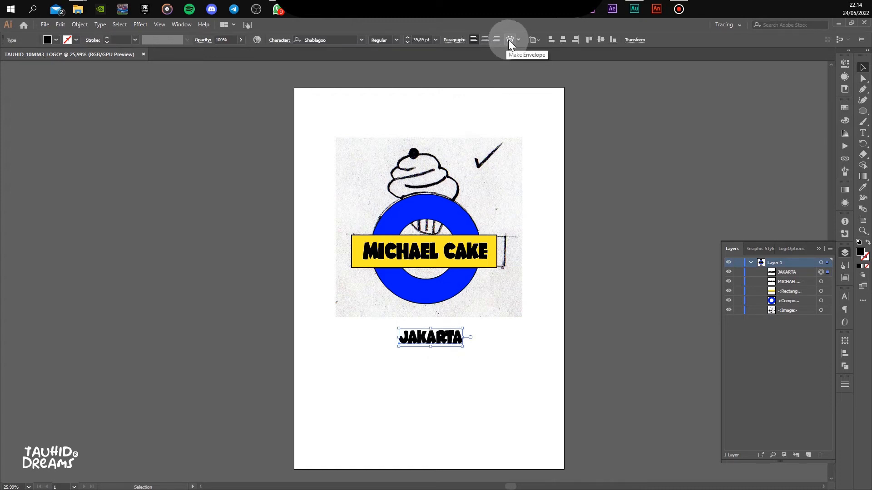
pyautogui.click(508, 40)
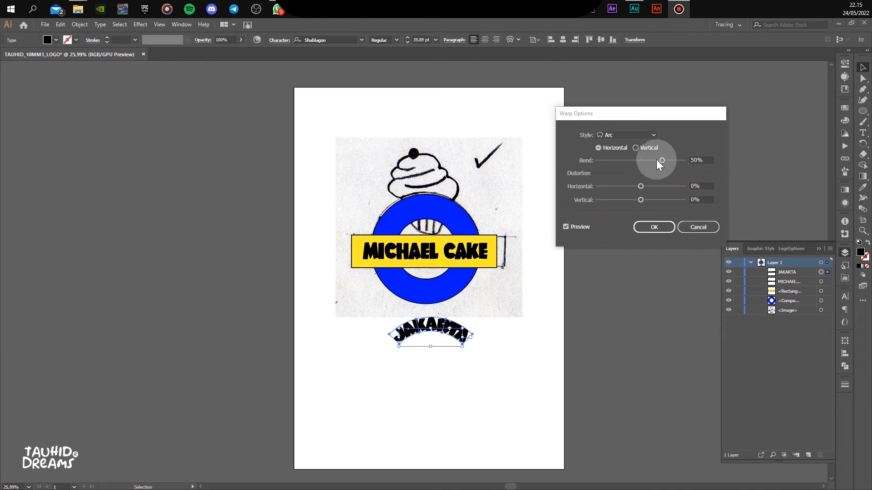
pyautogui.moveTo(664, 164); pyautogui.dragTo(634, 155)
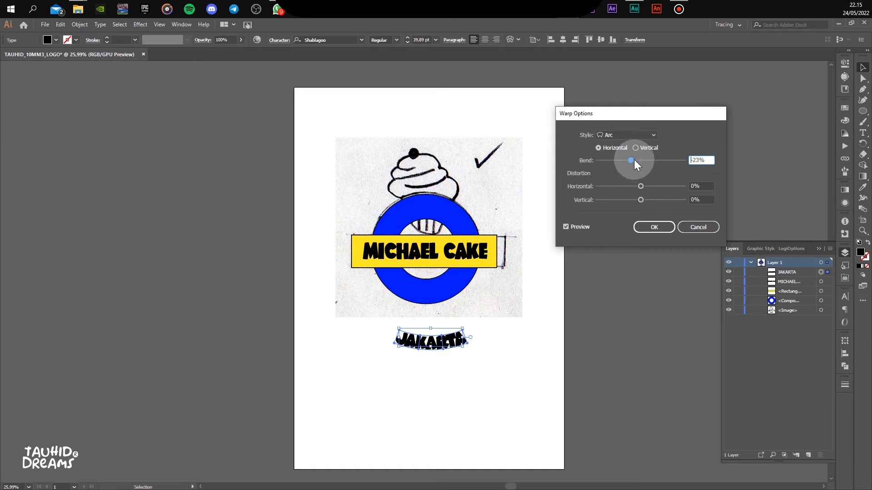
pyautogui.moveTo(630, 160); pyautogui.dragTo(615, 161)
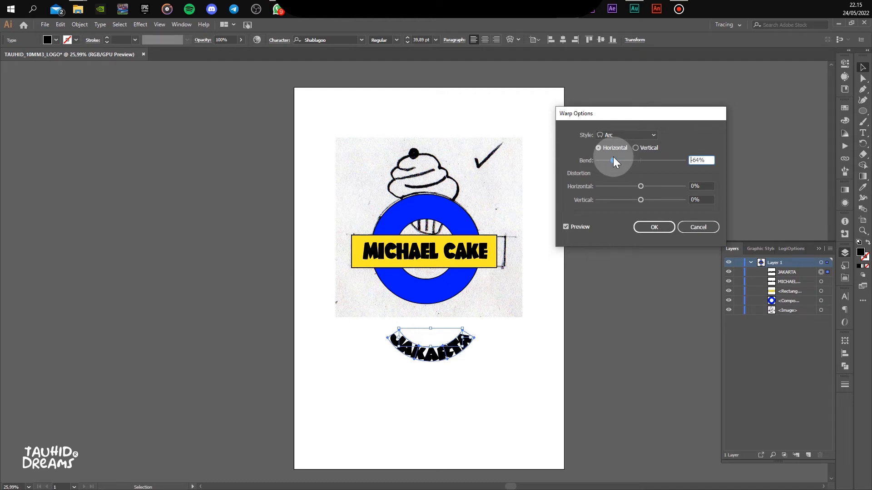
pyautogui.click(663, 228)
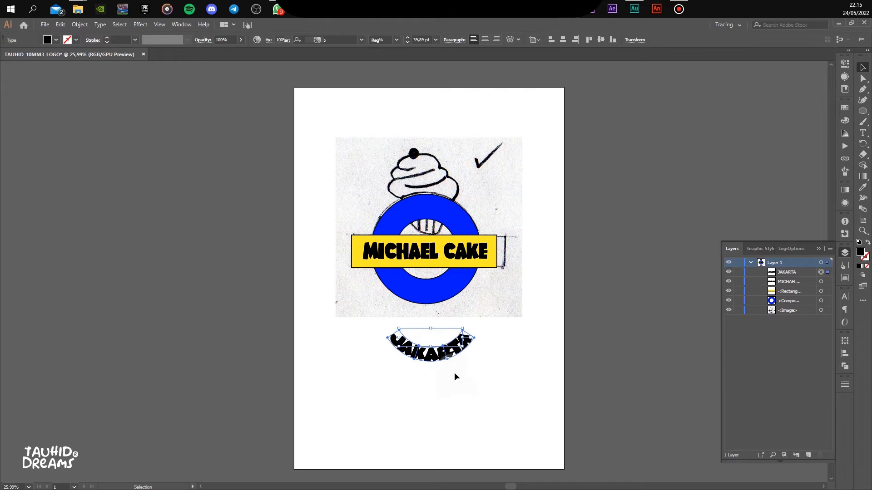
pyautogui.moveTo(431, 353); pyautogui.dragTo(427, 290)
pyautogui.click(494, 375)
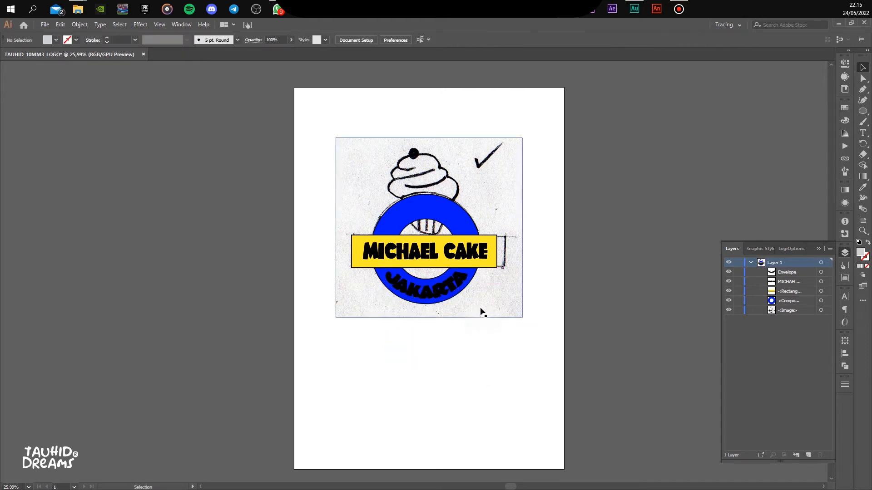
# Expand the object and fill of the warped JAKARTA envelope into editable shapes
pyautogui.scroll(2, 419, 294)
pyautogui.click(428, 296)
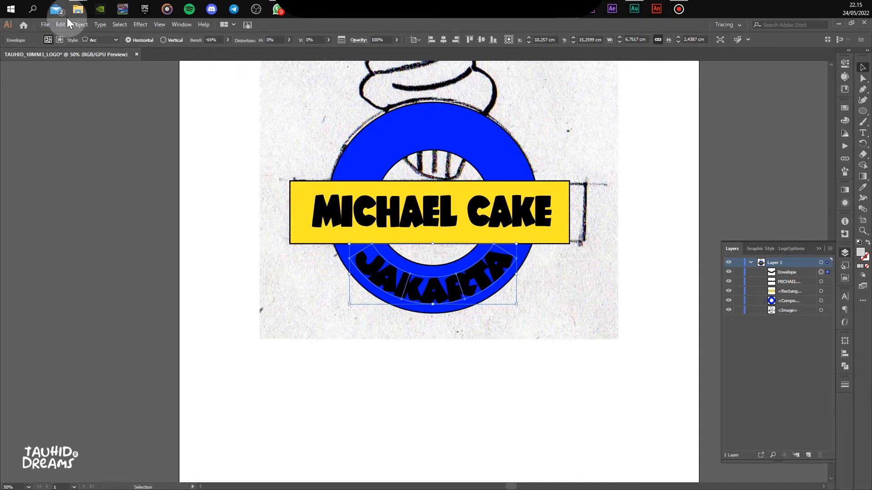
pyautogui.click(80, 24)
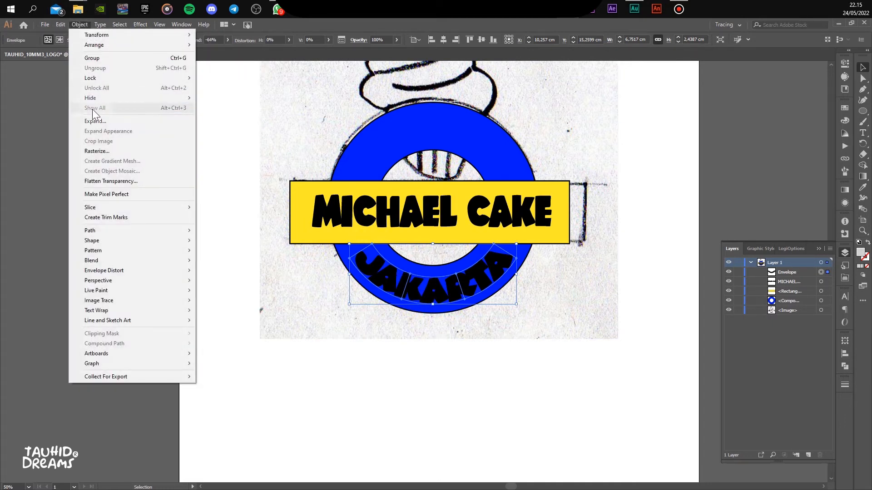
pyautogui.click(104, 121)
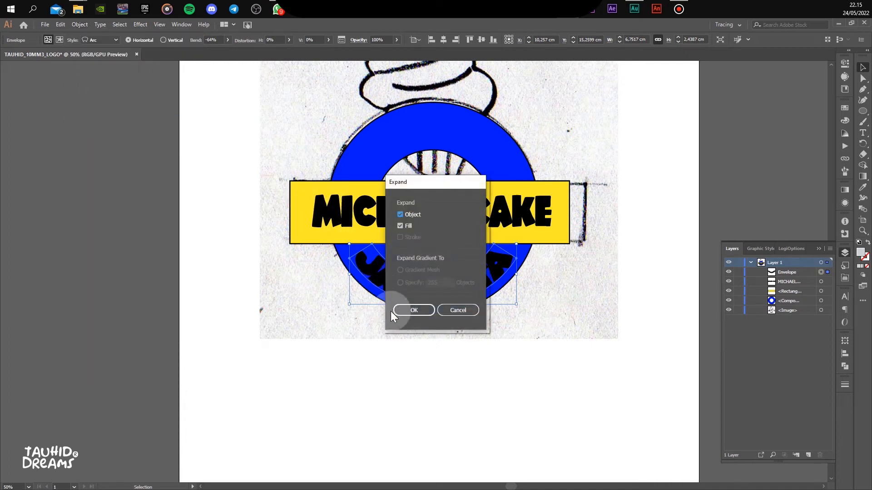
pyautogui.click(401, 312)
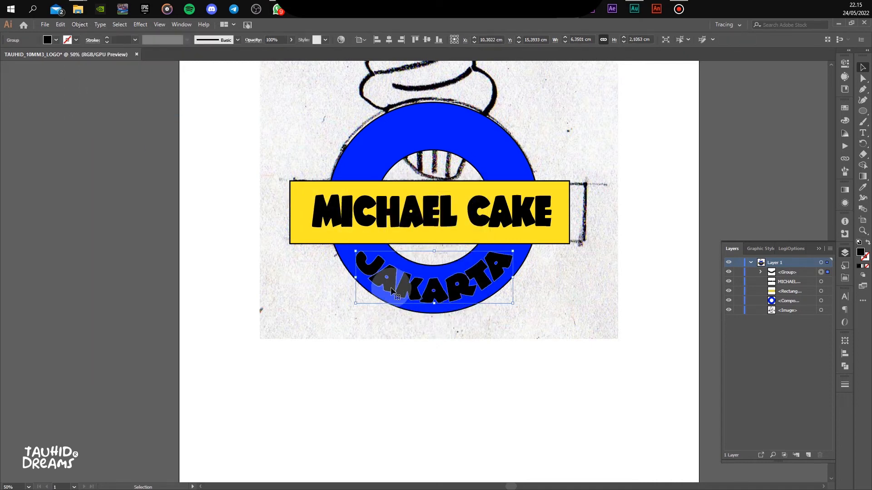
# Fill the expanded JAKARTA lettering with white (FFFFFF) and deselect it
pyautogui.doubleClick(860, 253)
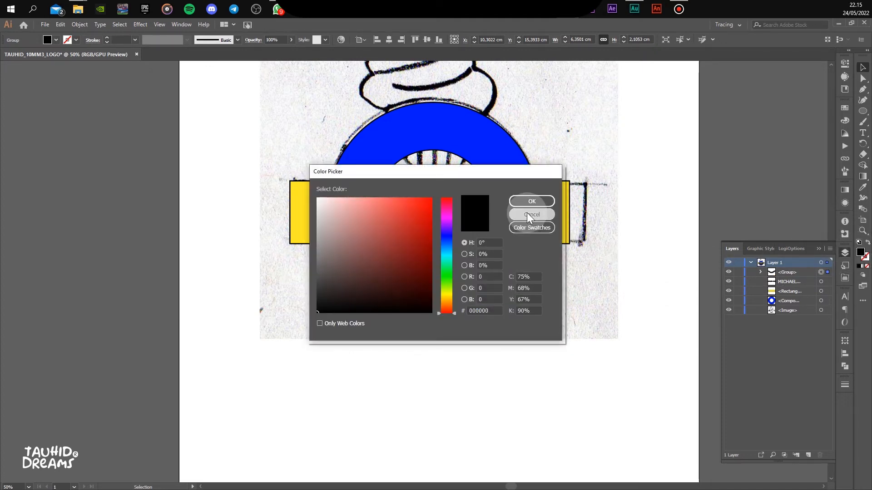
pyautogui.click(528, 214)
pyautogui.click(474, 287)
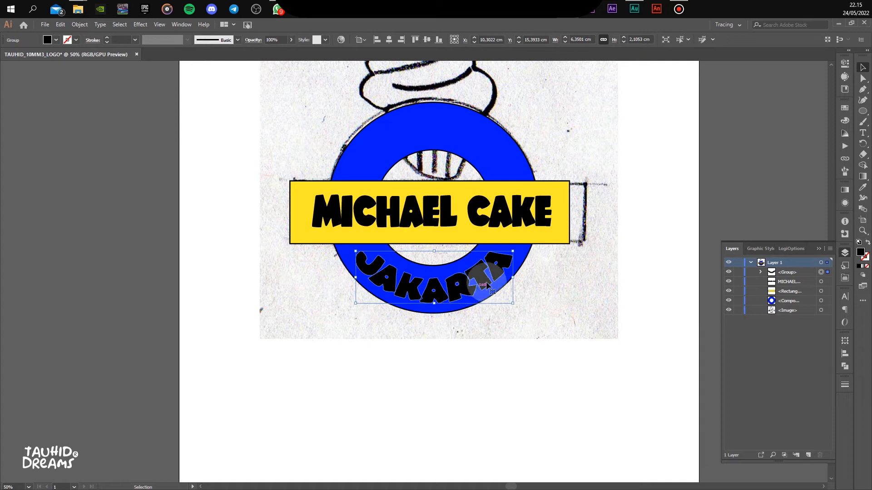
pyautogui.doubleClick(861, 254)
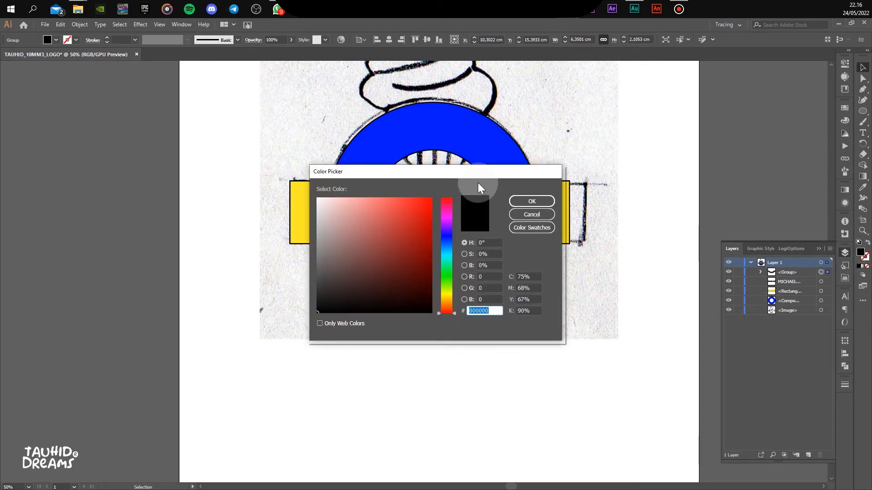
pyautogui.moveTo(482, 174); pyautogui.dragTo(714, 104)
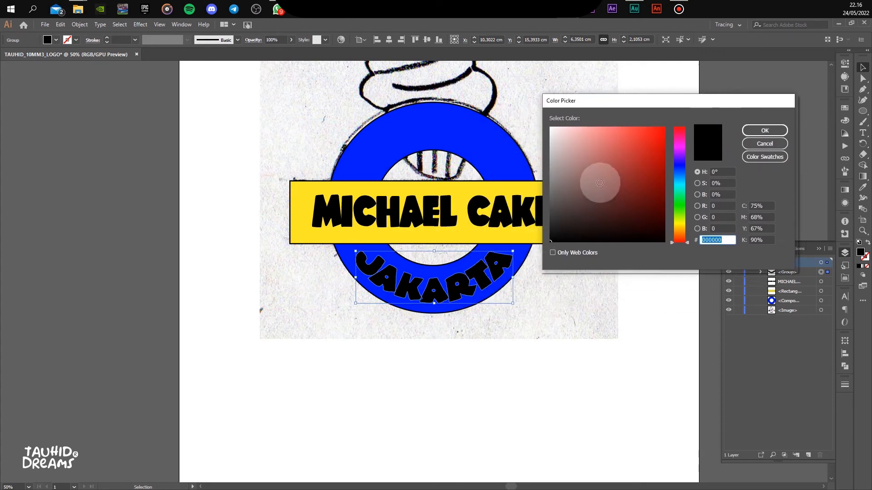
pyautogui.moveTo(582, 159); pyautogui.dragTo(548, 126)
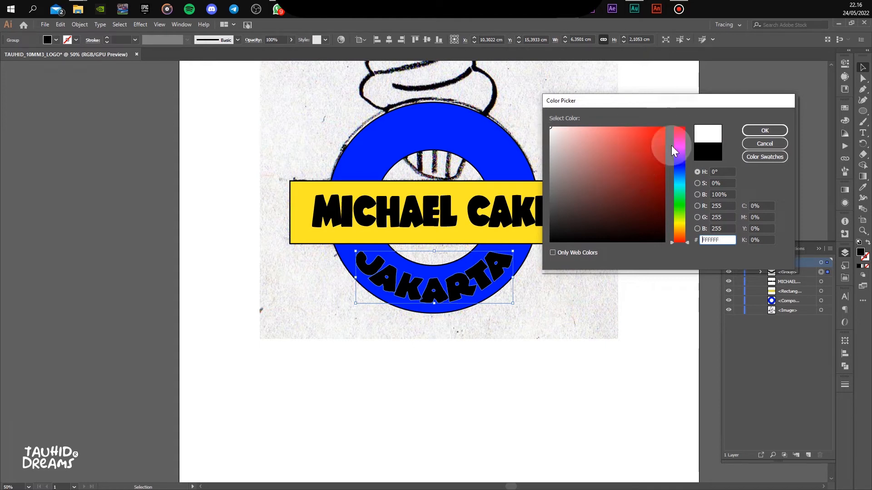
pyautogui.click(763, 131)
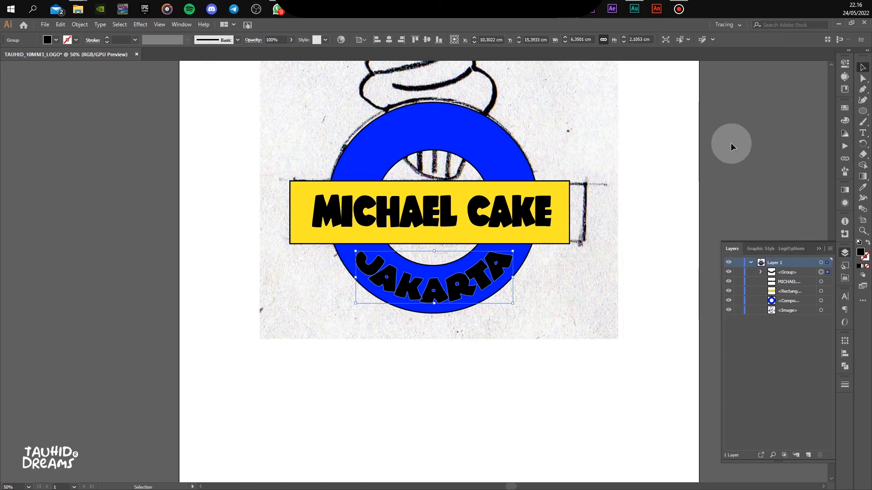
pyautogui.click(731, 142)
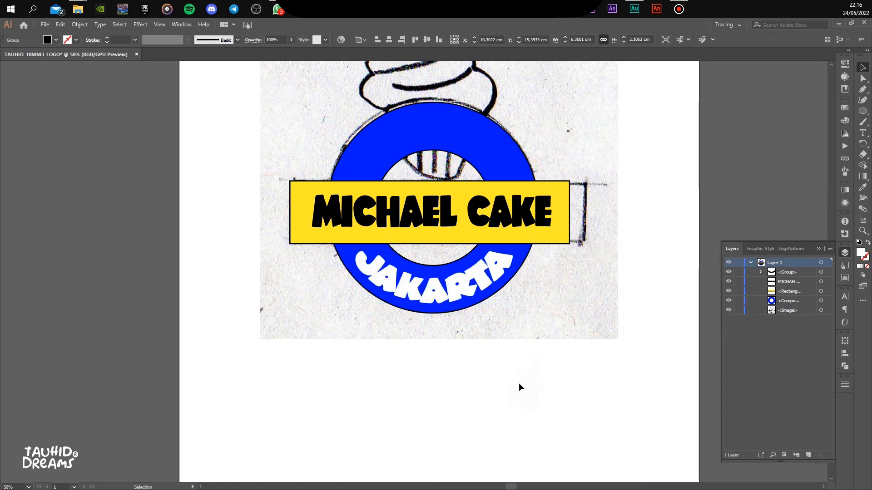
# Fill the MICHAEL CAKE text with orange (FF9D00)
pyautogui.click(515, 217)
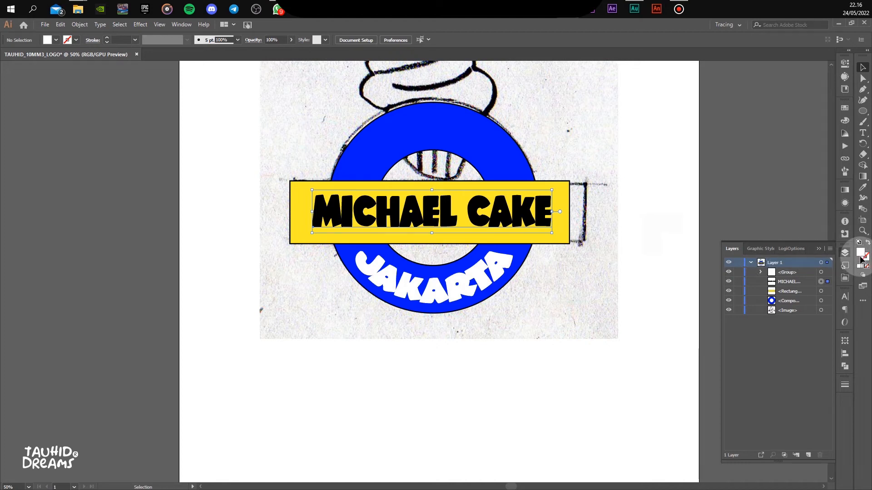
pyautogui.doubleClick(862, 256)
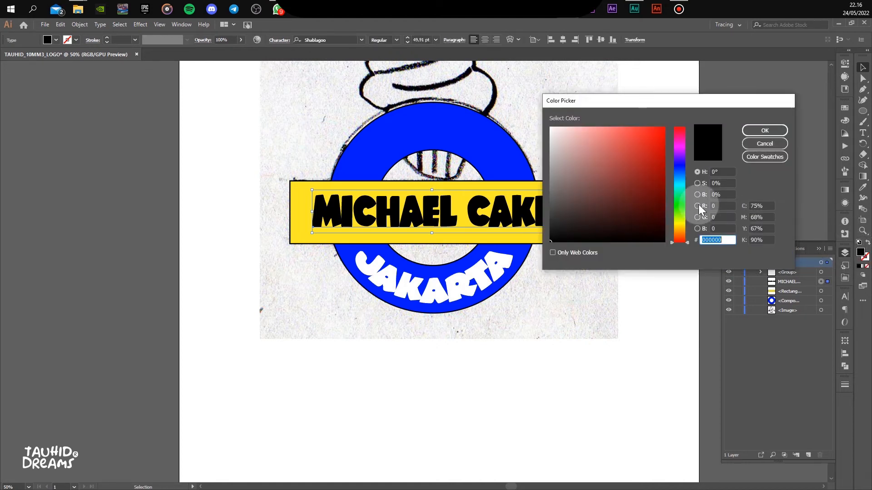
pyautogui.click(680, 233)
pyautogui.click(677, 230)
pyautogui.moveTo(660, 145)
pyautogui.mouseDown()
pyautogui.moveTo(671, 109)
pyautogui.moveTo(667, 128)
pyautogui.moveTo(672, 122)
pyautogui.mouseUp()
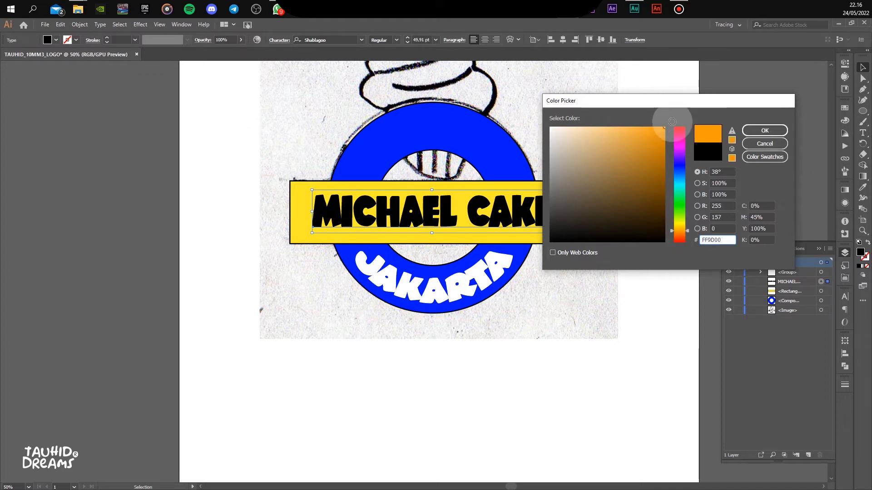
pyautogui.click(751, 132)
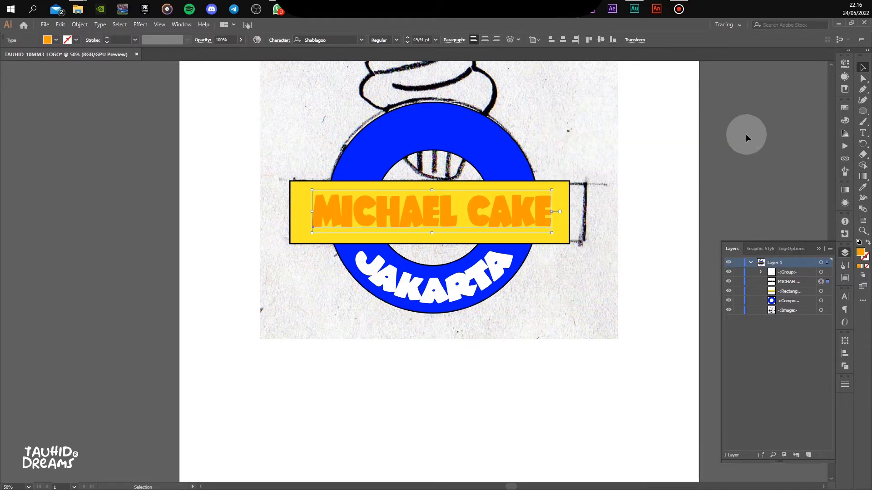
# Set the MICHAEL CAKE text's fill back to black (000000) and deselect it
pyautogui.click(864, 256)
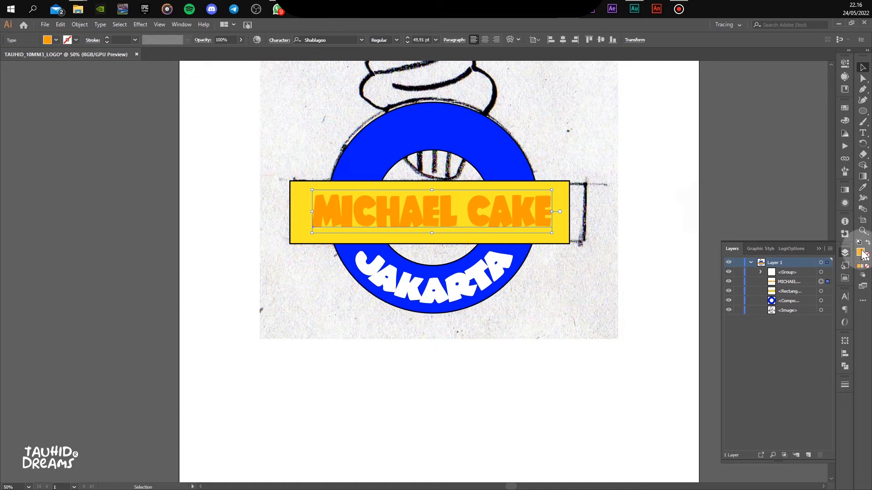
pyautogui.doubleClick(863, 255)
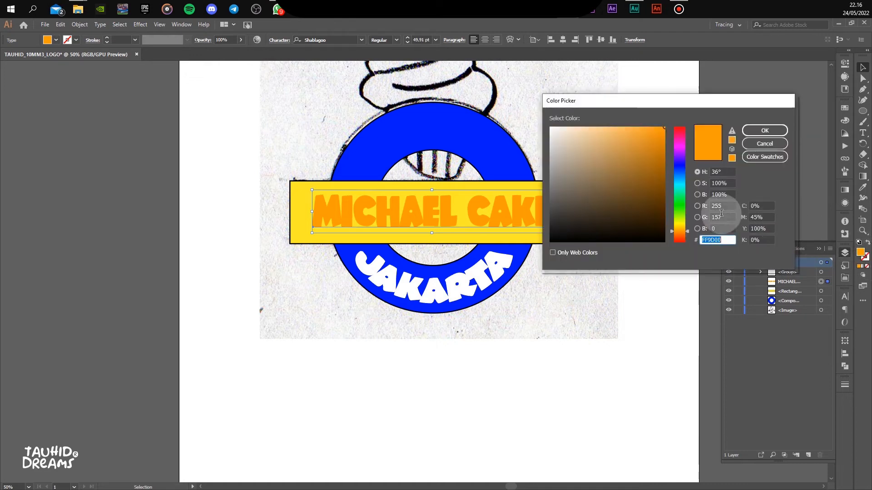
pyautogui.moveTo(652, 224)
pyautogui.mouseDown()
pyautogui.moveTo(551, 234)
pyautogui.moveTo(526, 254)
pyautogui.mouseUp()
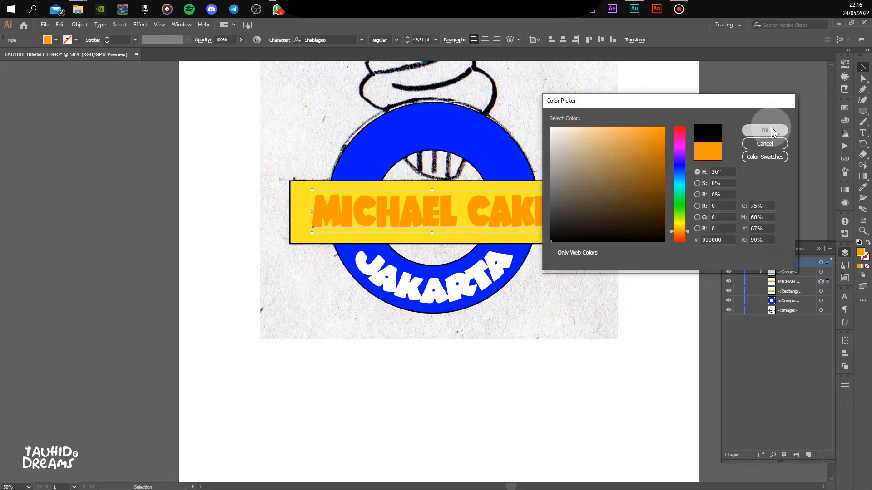
pyautogui.click(765, 131)
pyautogui.click(728, 151)
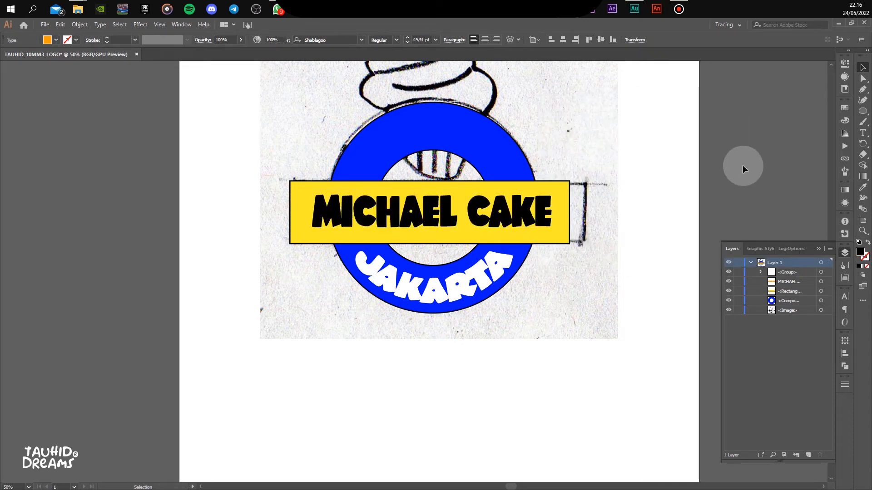
# Remove the stroke from the yellow rectangle behind the MICHAEL CAKE text
pyautogui.moveTo(689, 227); pyautogui.dragTo(639, 286)
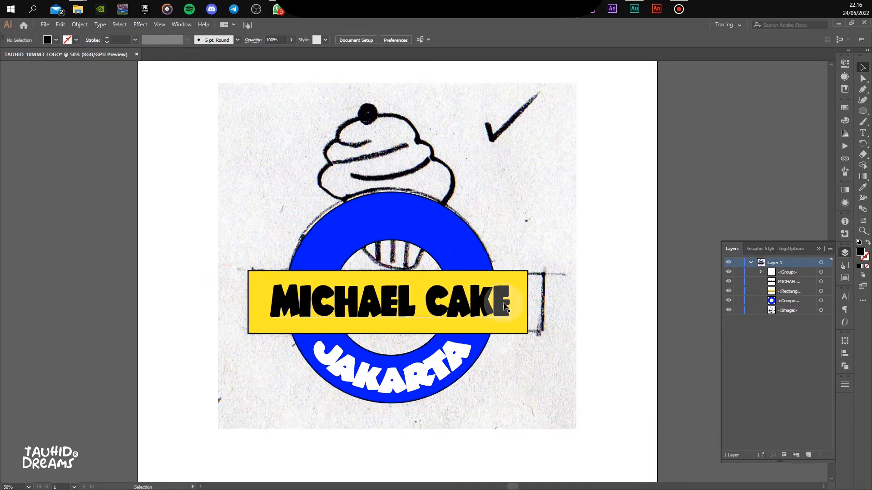
pyautogui.click(506, 273)
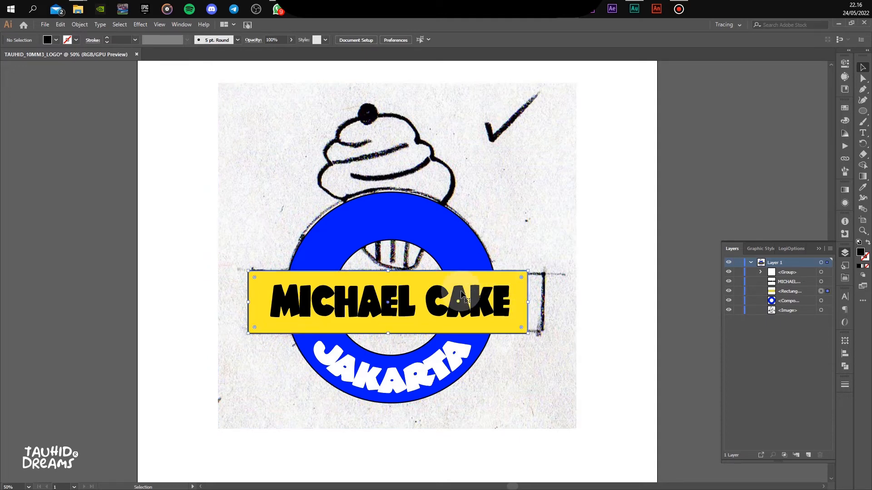
pyautogui.scroll(2, 506, 268)
pyautogui.scroll(5, 506, 268)
pyautogui.click(515, 292)
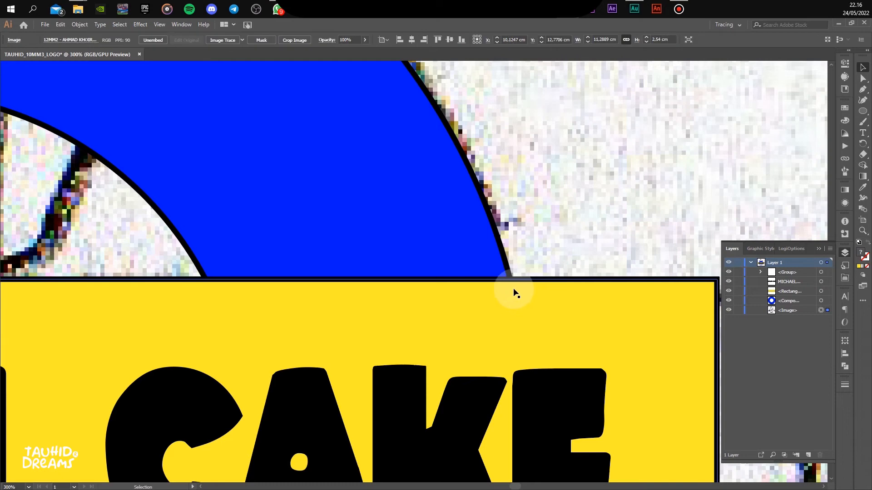
pyautogui.scroll(-5, 513, 290)
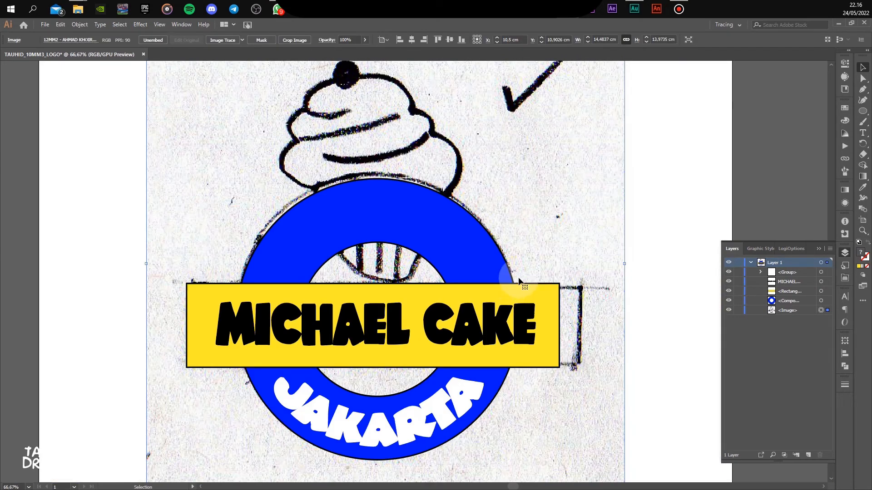
pyautogui.moveTo(513, 290); pyautogui.dragTo(464, 282)
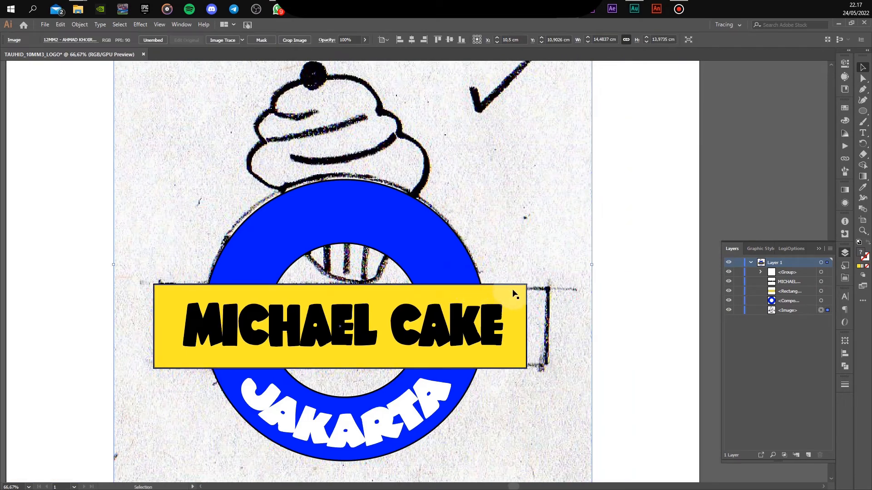
pyautogui.click(512, 292)
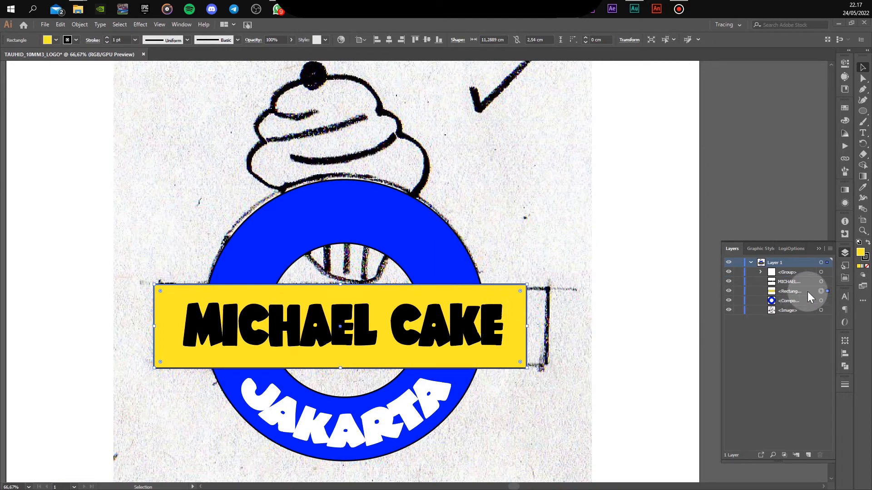
pyautogui.click(866, 261)
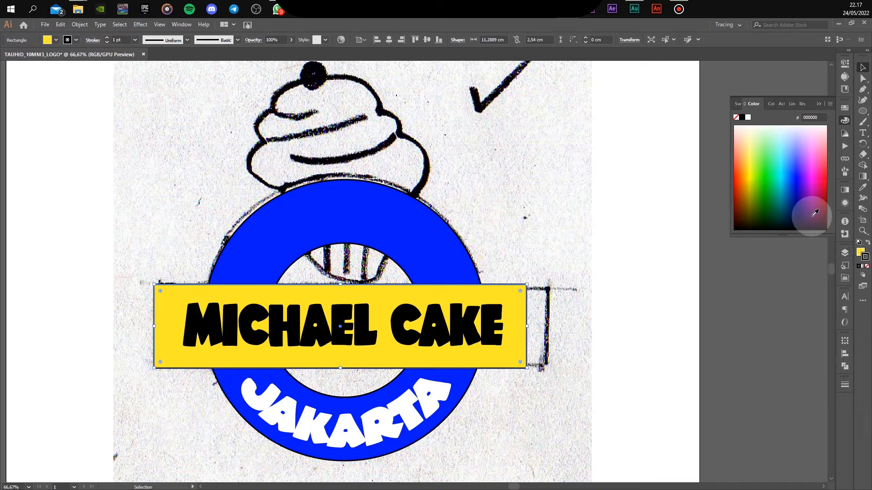
pyautogui.click(737, 119)
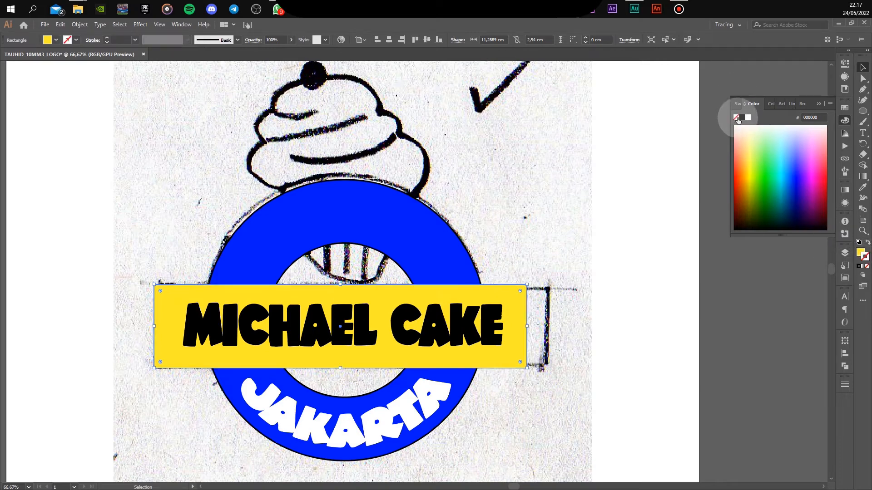
# Remove the stroke from the blue ring's compound path and hide the selection edges
pyautogui.click(463, 244)
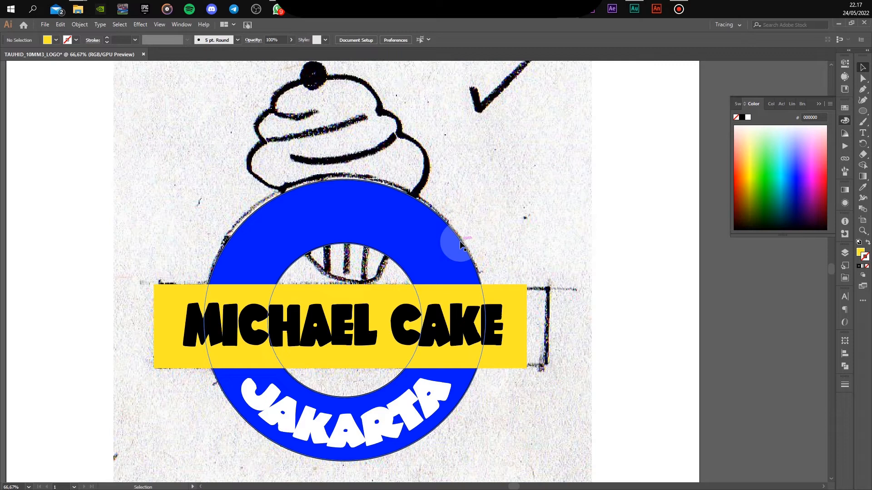
pyautogui.click(736, 119)
pyautogui.hotkey('ctrl', 'h')
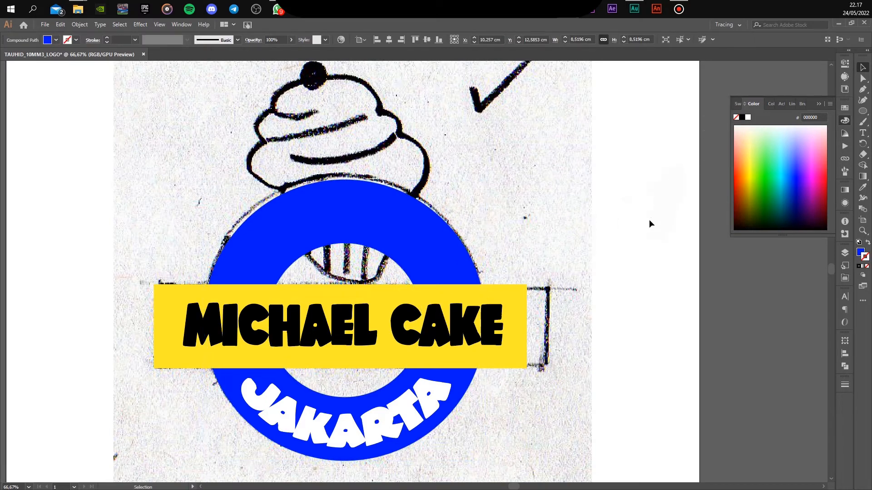
# Select the ring, banner and both texts without the sketch image and move them straight down, just below the sketch
pyautogui.click(650, 220)
pyautogui.scroll(-1, 631, 215)
pyautogui.hscroll(1, 592, 229)
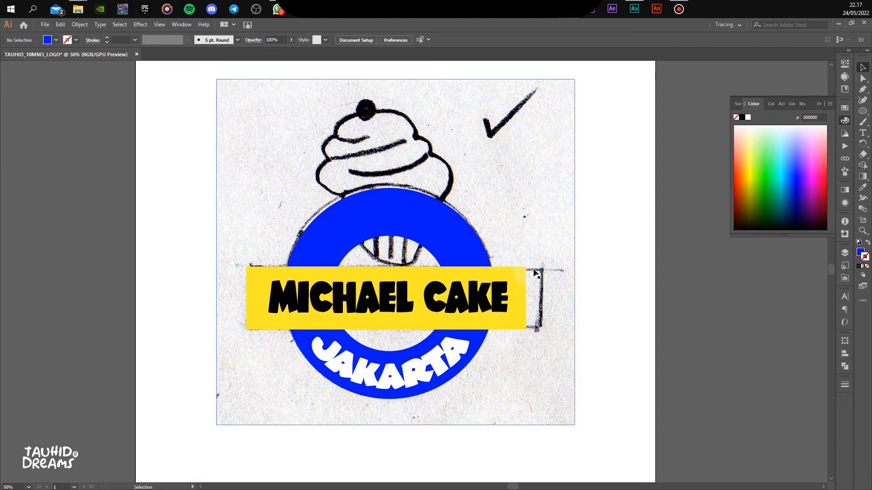
pyautogui.moveTo(582, 287); pyautogui.dragTo(558, 247)
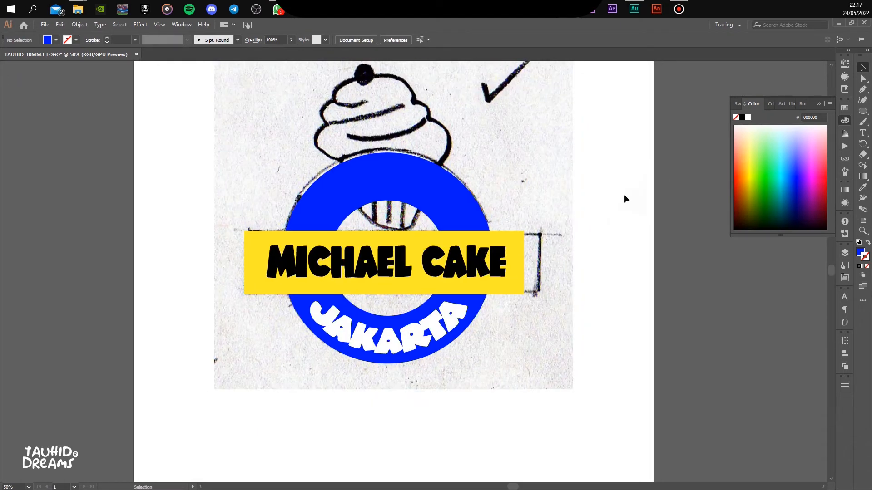
pyautogui.scroll(-1, 621, 195)
pyautogui.moveTo(635, 185); pyautogui.dragTo(349, 334)
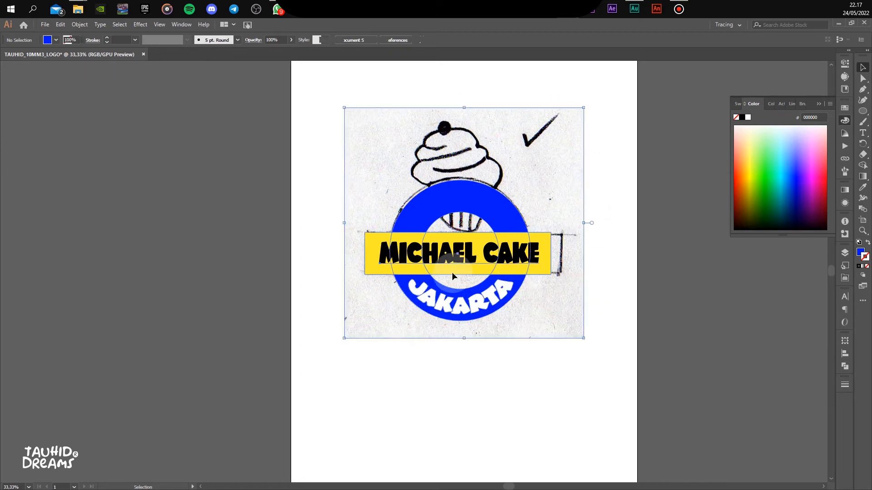
pyautogui.keyDown('shift'); pyautogui.click(531, 183); pyautogui.keyUp('shift')
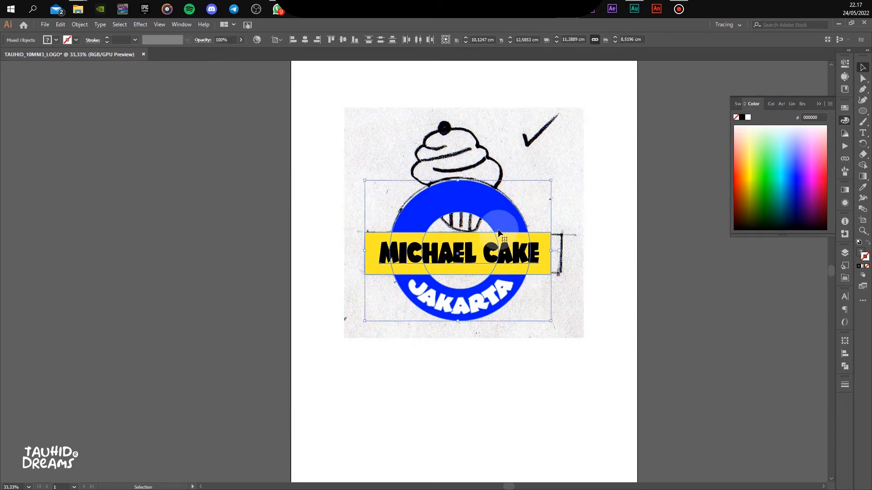
pyautogui.moveTo(506, 214); pyautogui.dragTo(506, 377)
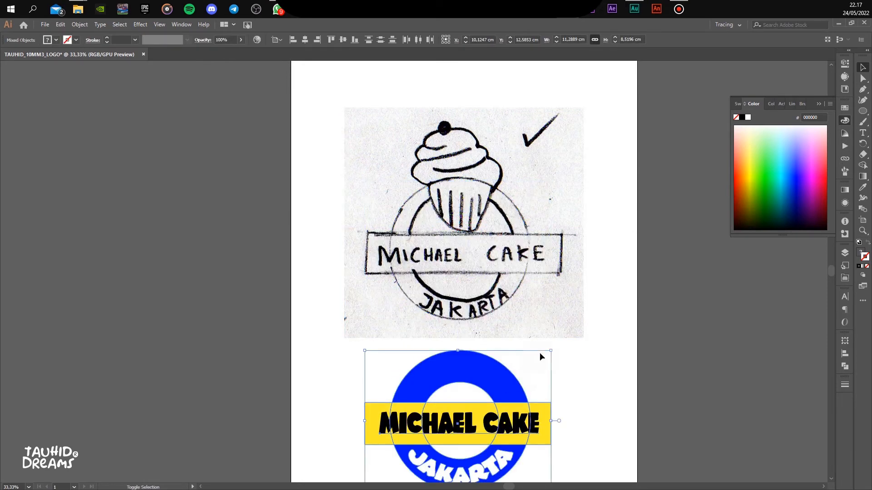
# Select the sketch image and activate the Pen tool for tracing its cupcake
pyautogui.click(575, 328)
pyautogui.moveTo(582, 330); pyautogui.dragTo(573, 322)
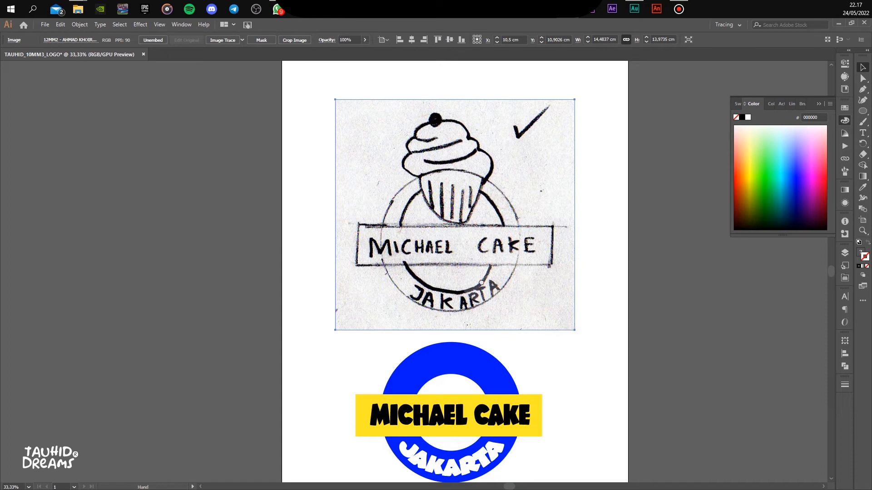
pyautogui.moveTo(442, 242); pyautogui.dragTo(438, 310)
pyautogui.scroll(1, 444, 248)
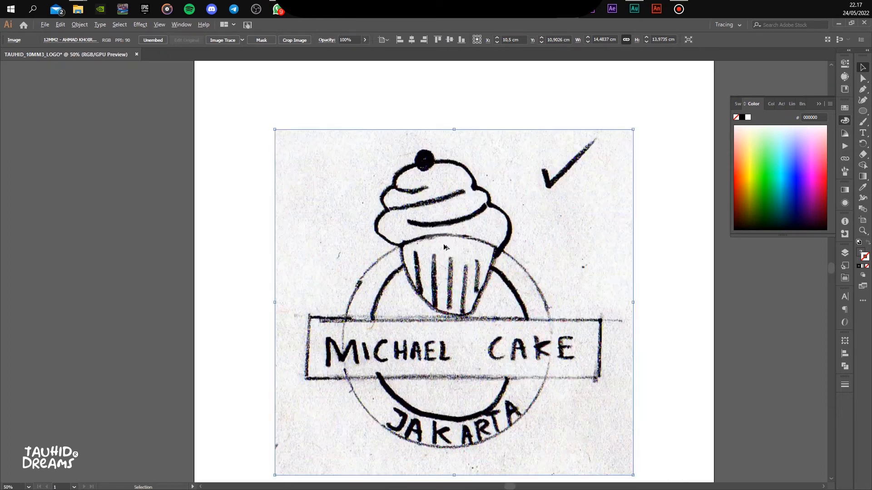
pyautogui.moveTo(444, 248); pyautogui.dragTo(439, 265)
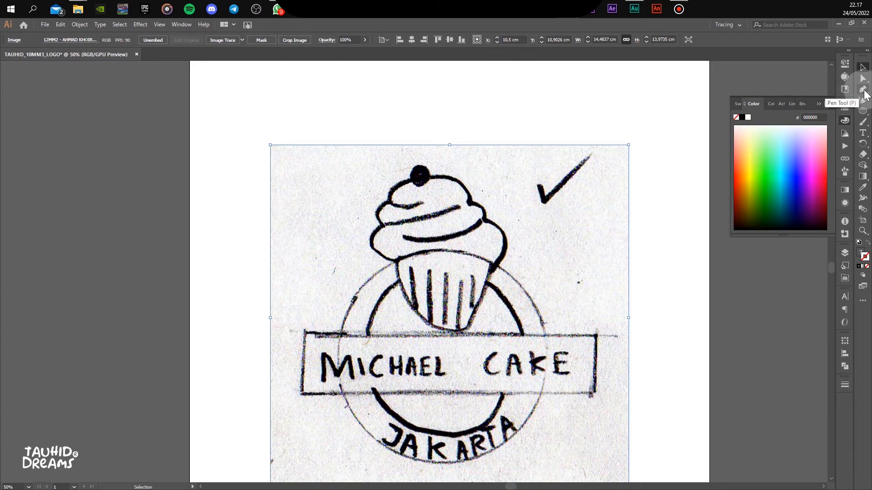
pyautogui.click(863, 90)
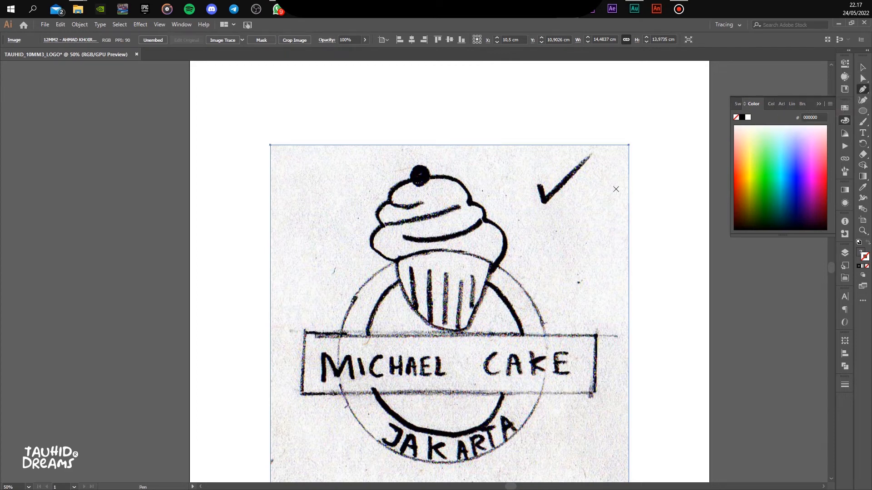
# Trace the curved upper rim of the cupcake cup with the Pen tool, ending in a corner point at its right end
pyautogui.scroll(1, 439, 271)
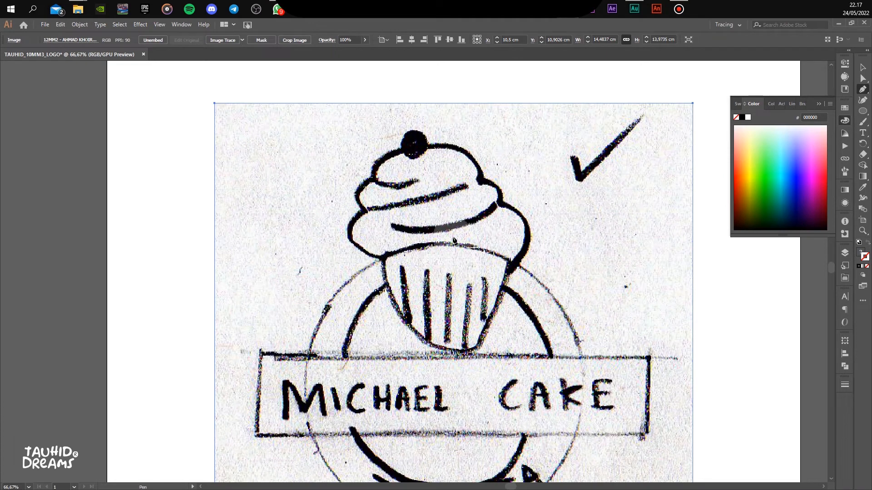
pyautogui.moveTo(463, 273); pyautogui.dragTo(429, 264)
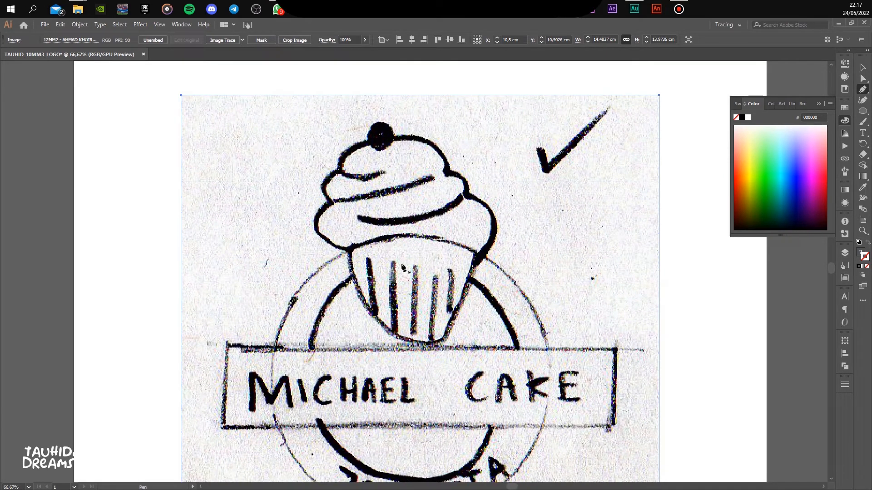
pyautogui.click(346, 250)
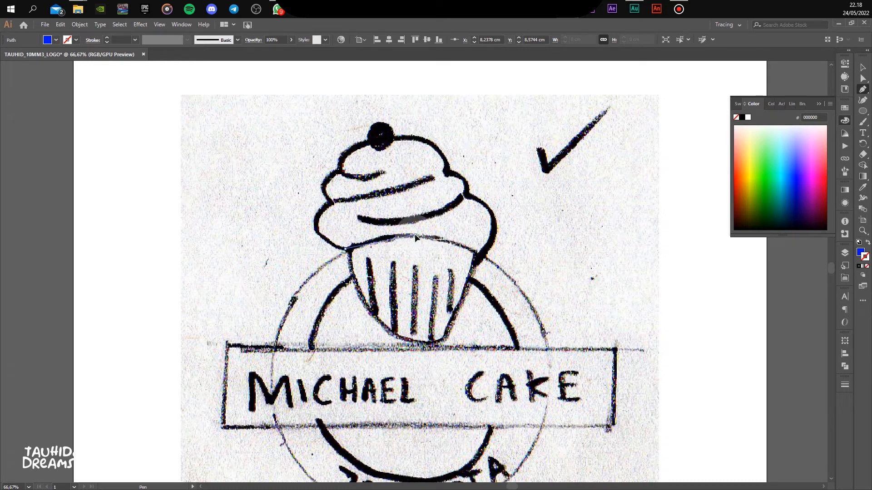
pyautogui.moveTo(415, 233); pyautogui.dragTo(460, 246)
pyautogui.hotkey('ctrl', 'z')
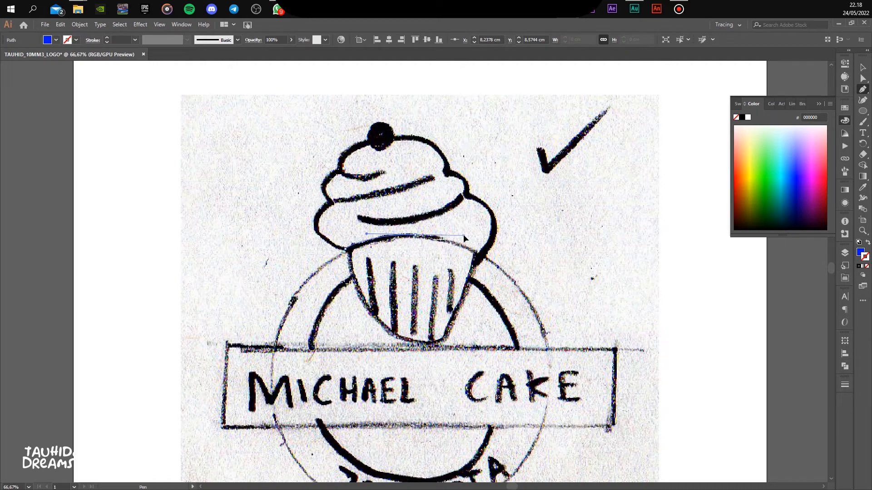
pyautogui.moveTo(415, 234); pyautogui.dragTo(463, 236)
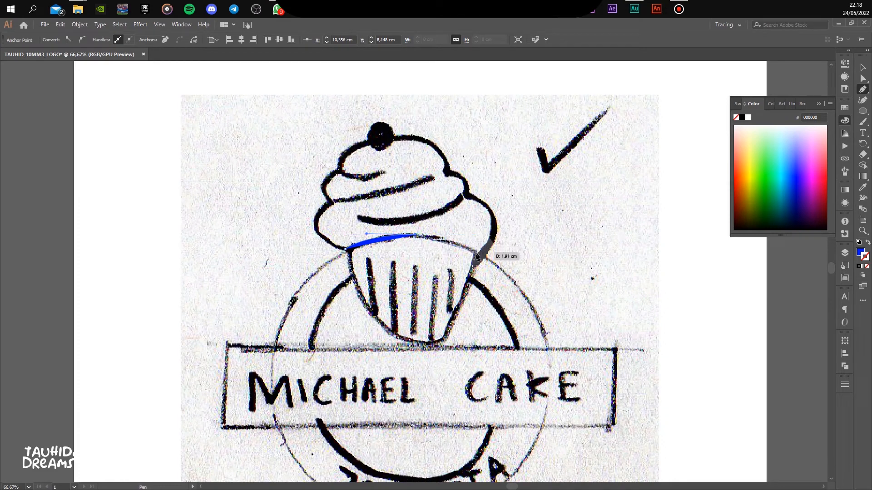
pyautogui.moveTo(475, 255); pyautogui.dragTo(494, 269)
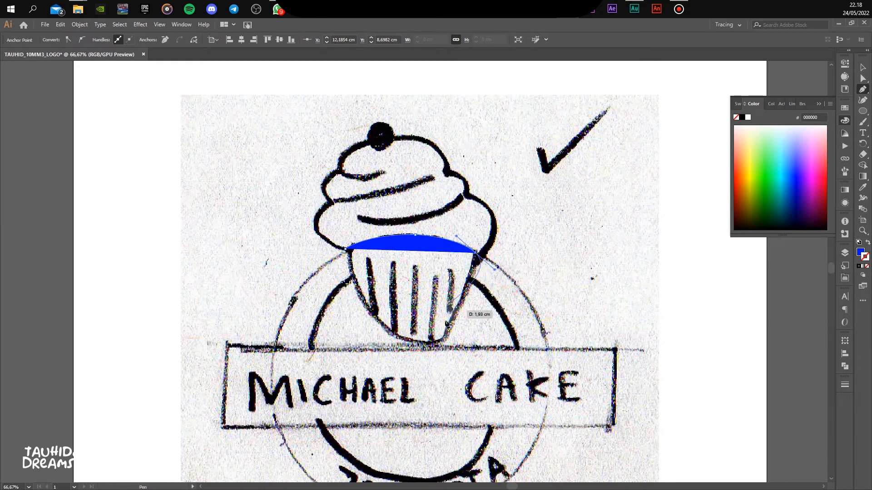
pyautogui.click(477, 254)
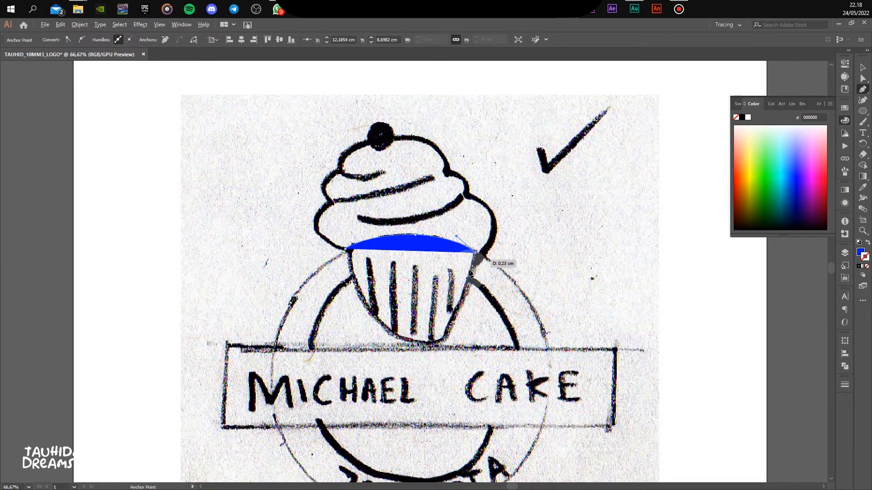
# Complete the cup as a closed path with straight tapered sides and a slightly curved base
pyautogui.click(448, 339)
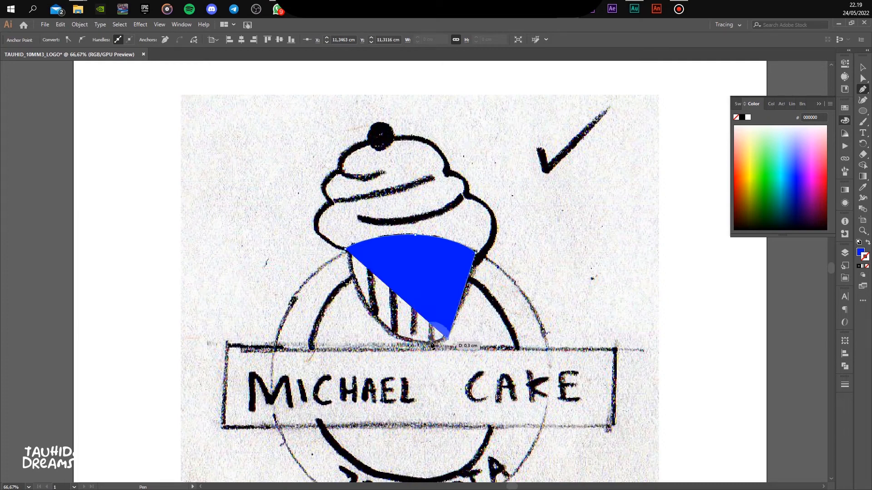
pyautogui.click(385, 340)
pyautogui.moveTo(364, 331); pyautogui.dragTo(364, 331)
pyautogui.click(384, 340)
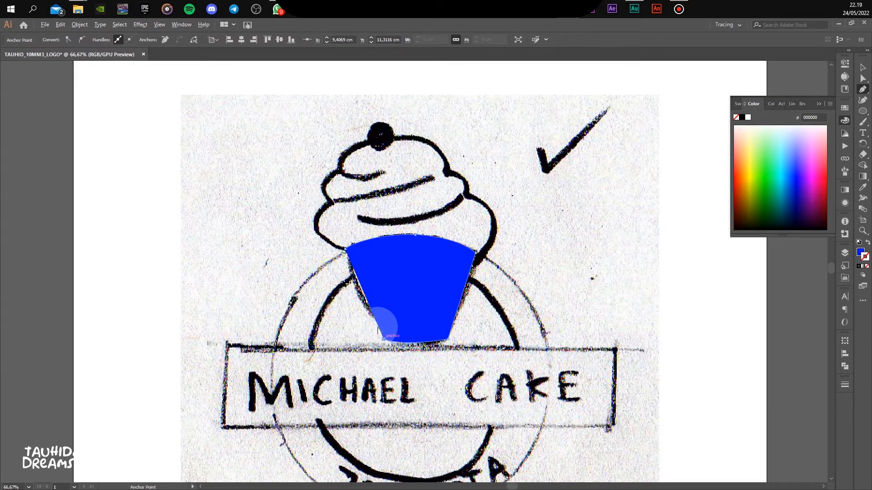
pyautogui.click(348, 251)
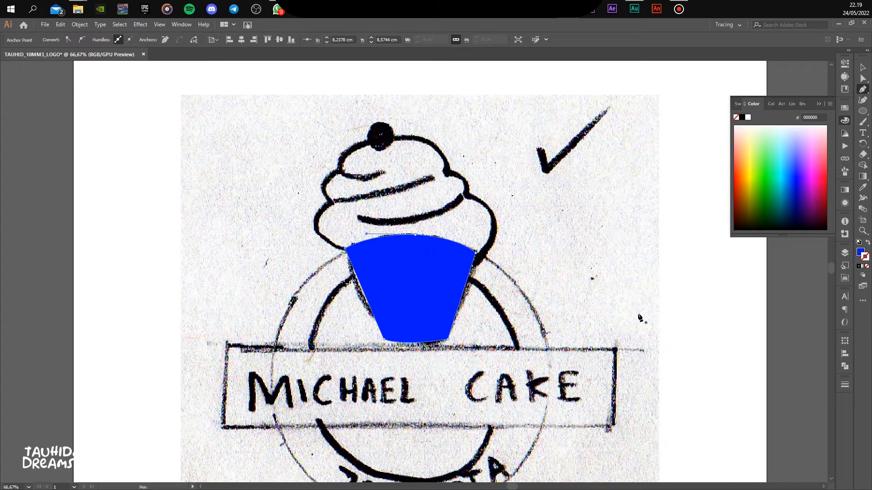
# Remove the cup shape's fill, keeping a black outline, and nudge its upper-left and lower-left anchor points to fit the sketch
pyautogui.click(862, 255)
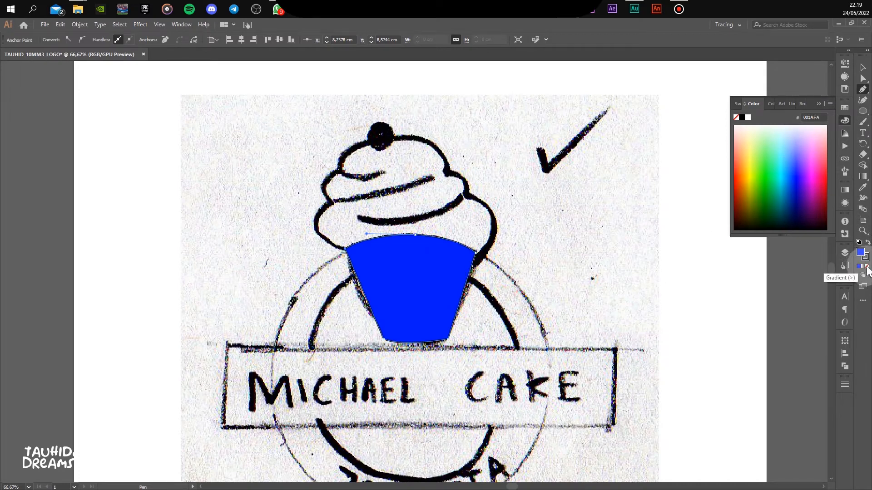
pyautogui.click(866, 266)
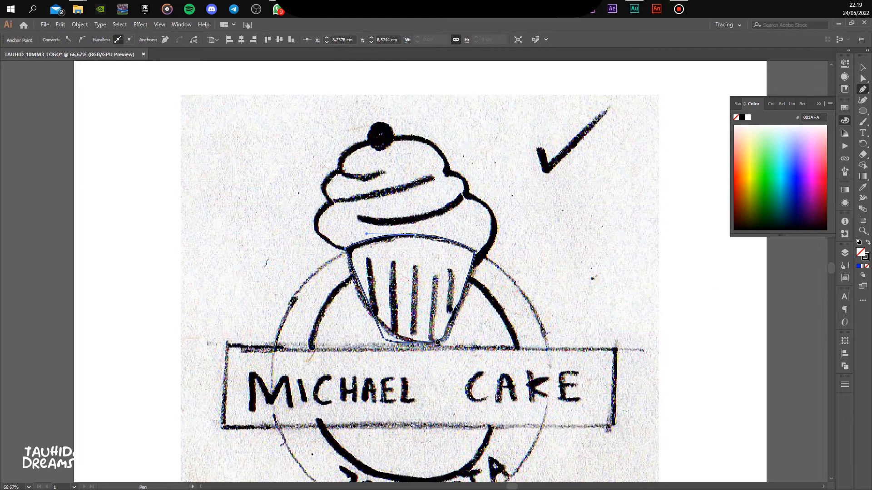
pyautogui.click(863, 80)
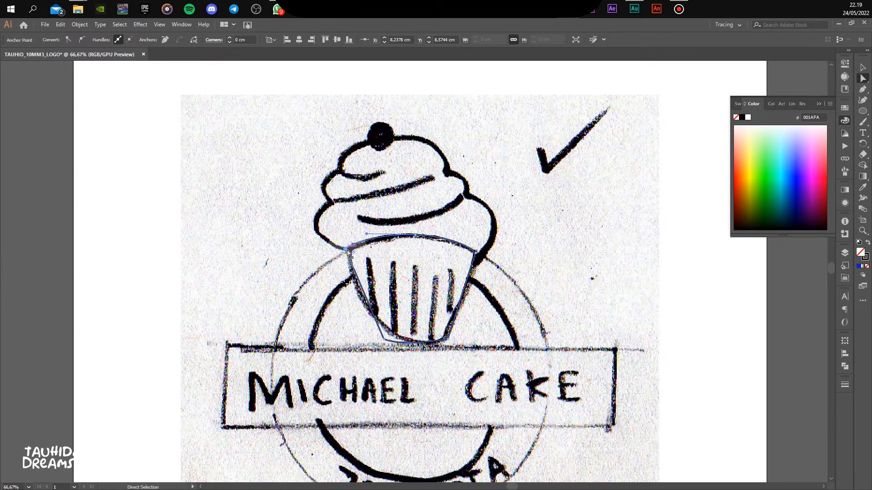
pyautogui.moveTo(346, 249); pyautogui.dragTo(342, 253)
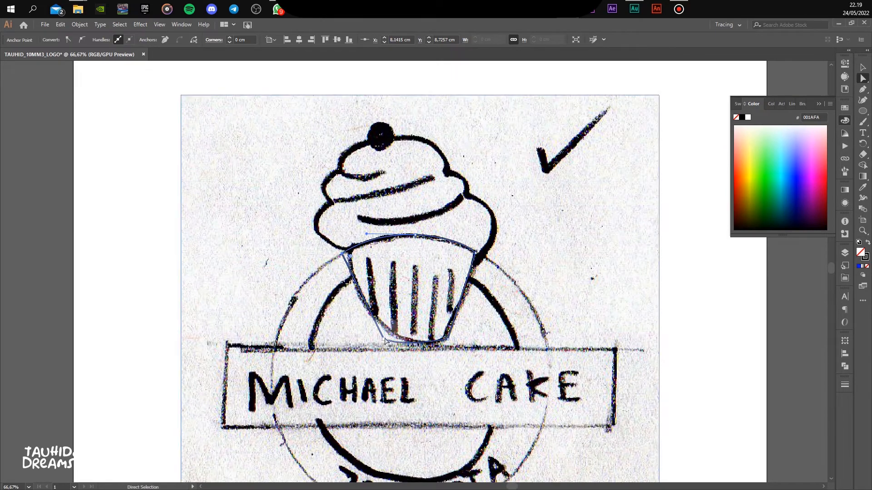
pyautogui.click(385, 340)
pyautogui.moveTo(383, 337); pyautogui.dragTo(378, 336)
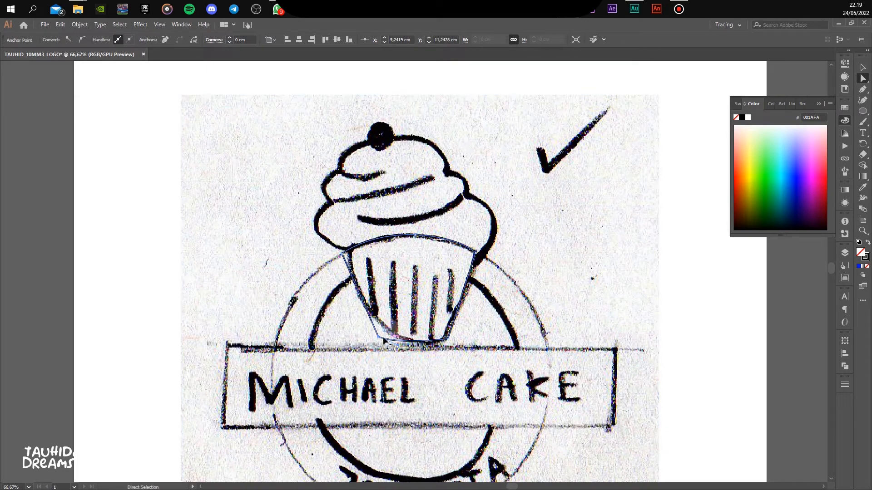
pyautogui.moveTo(379, 336); pyautogui.dragTo(377, 336)
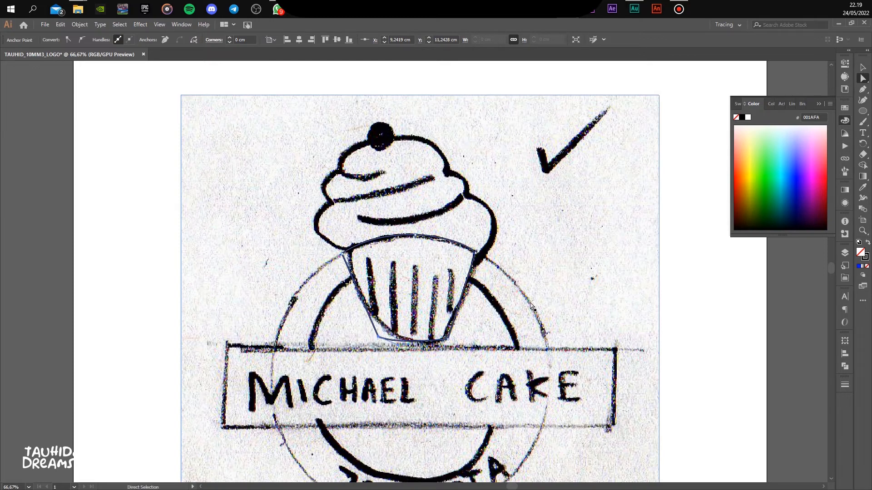
# Trace the frosting outline with the Pen tool from the cup's left rim up over the left bulges to the cherry
pyautogui.click(863, 89)
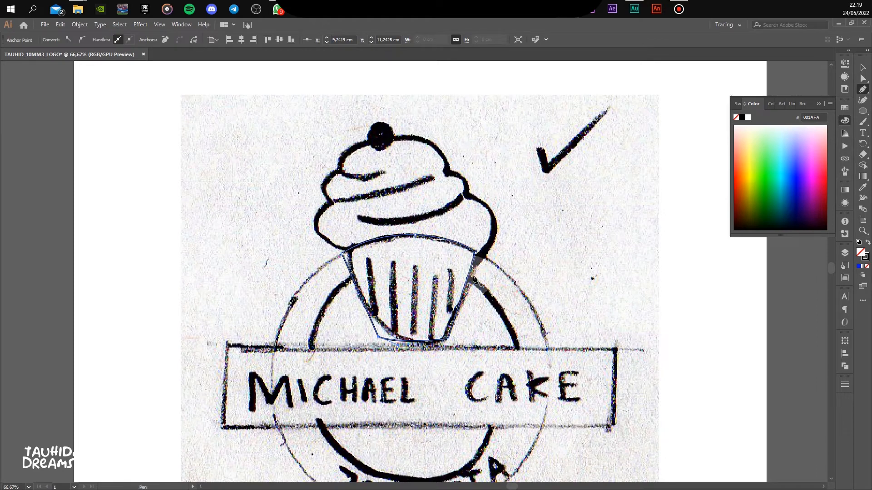
pyautogui.scroll(2, 351, 265)
pyautogui.click(345, 269)
pyautogui.scroll(-3, 345, 269)
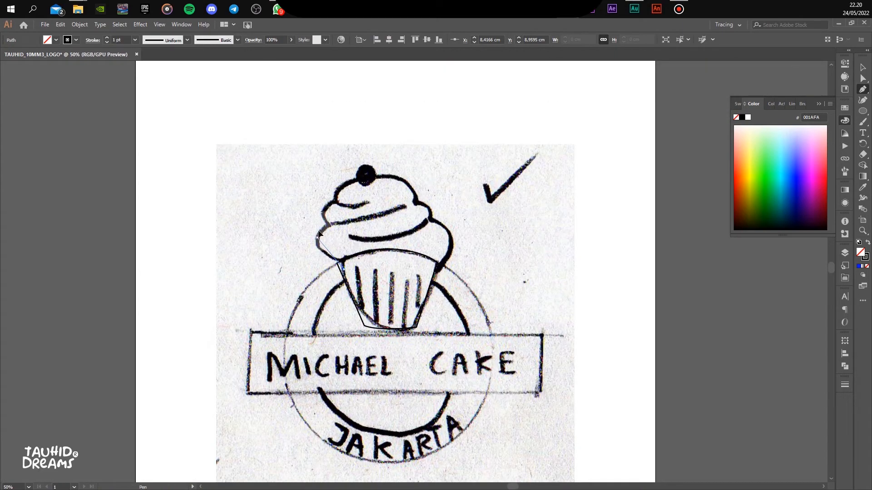
pyautogui.moveTo(319, 243); pyautogui.dragTo(361, 195)
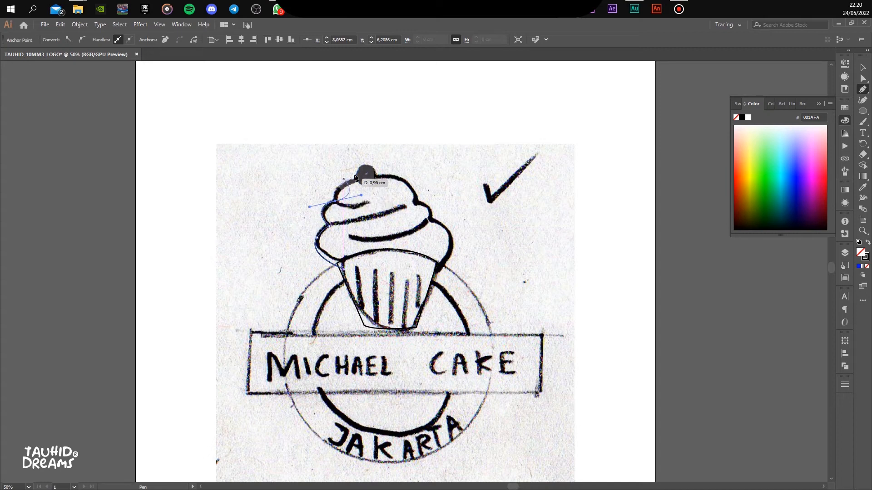
pyautogui.keyDown('alt'); pyautogui.click(336, 202); pyautogui.keyUp('alt')
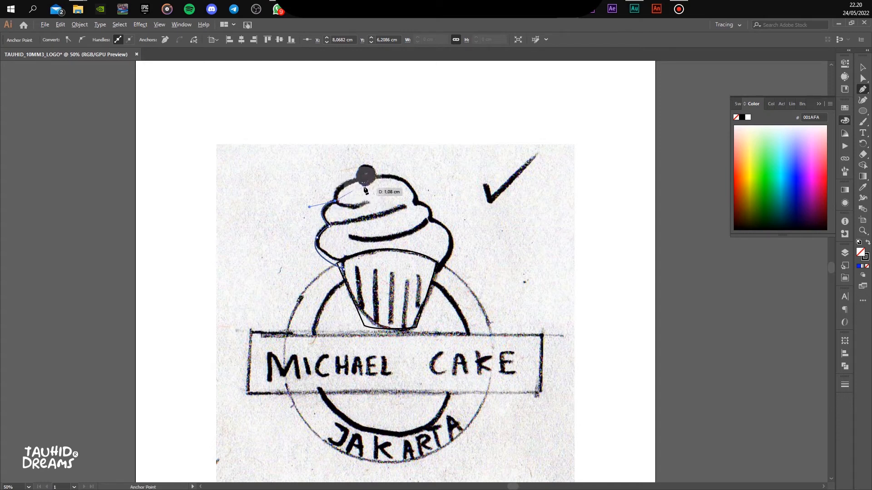
pyautogui.moveTo(372, 177); pyautogui.dragTo(410, 174)
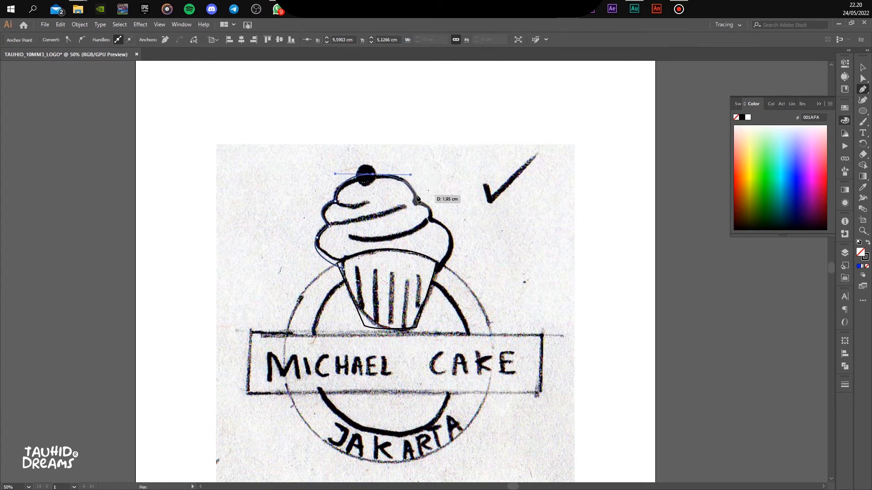
# Continue the frosting outline down the right bulges and close it with a straight edge across the top of the cup
pyautogui.moveTo(430, 221); pyautogui.dragTo(428, 241)
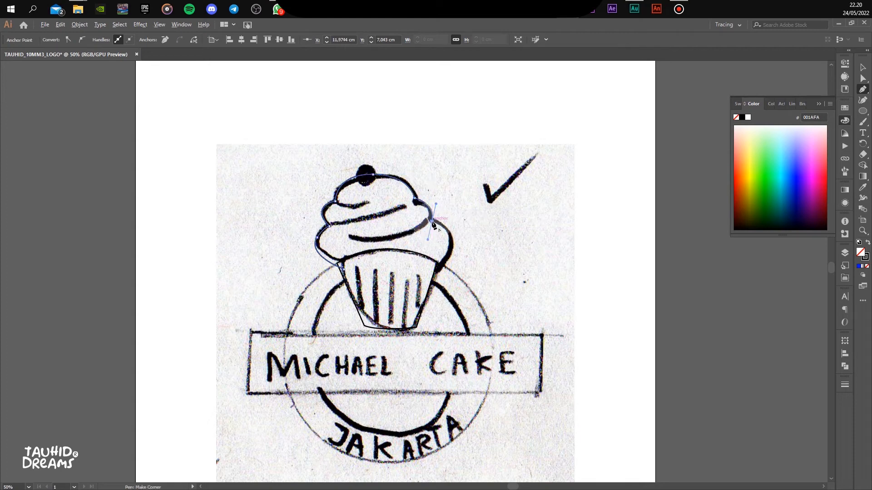
pyautogui.moveTo(431, 275); pyautogui.dragTo(380, 314)
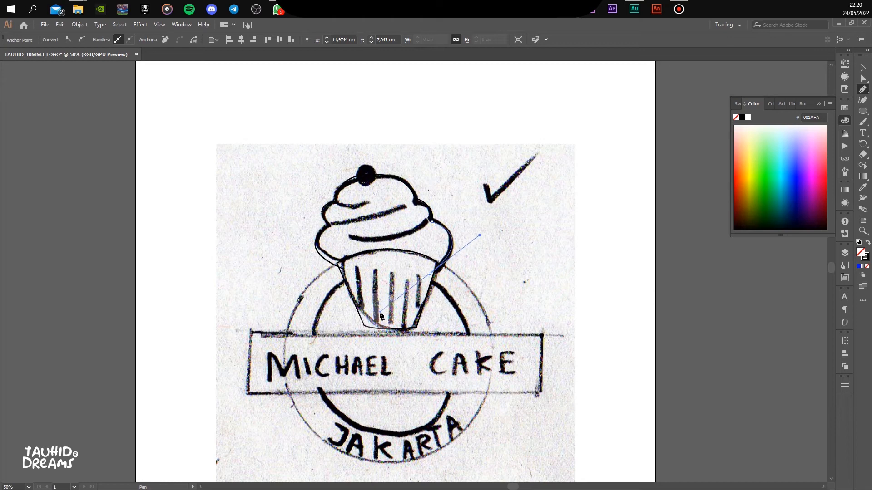
pyautogui.click(430, 275)
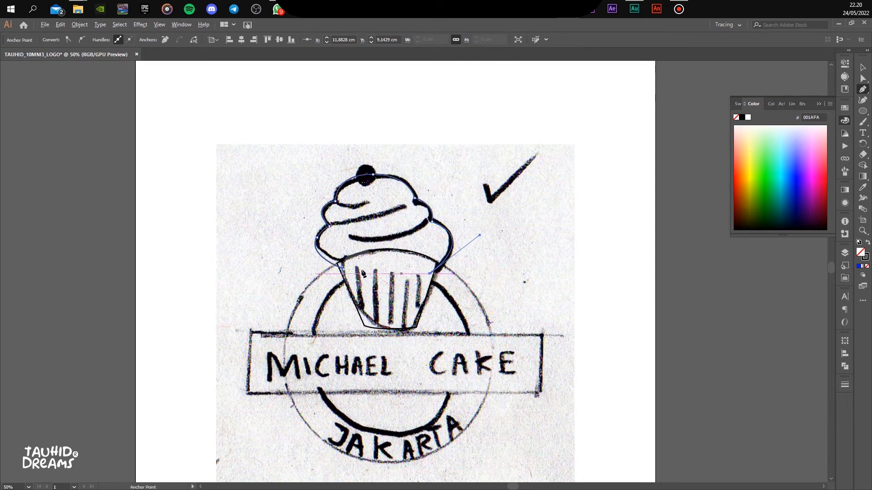
pyautogui.click(343, 269)
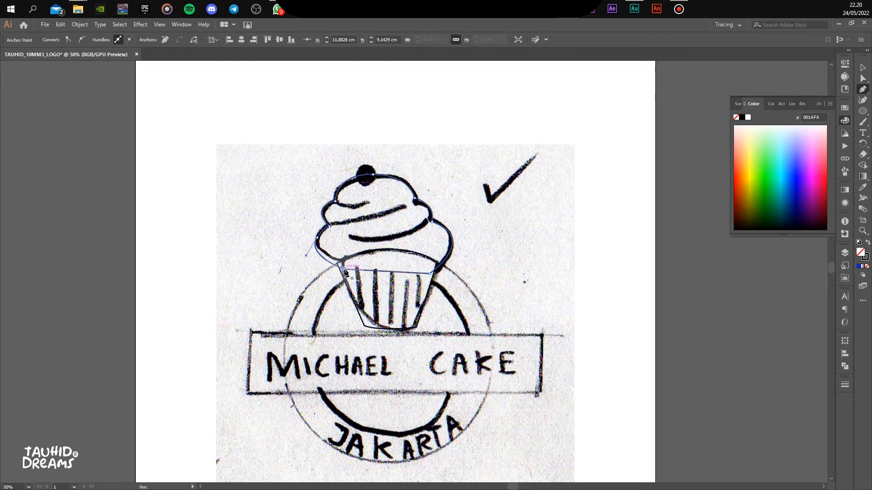
# Trace the lowest swirl line inside the frosting as a closed, curved band with rounded ends
pyautogui.scroll(4, 392, 272)
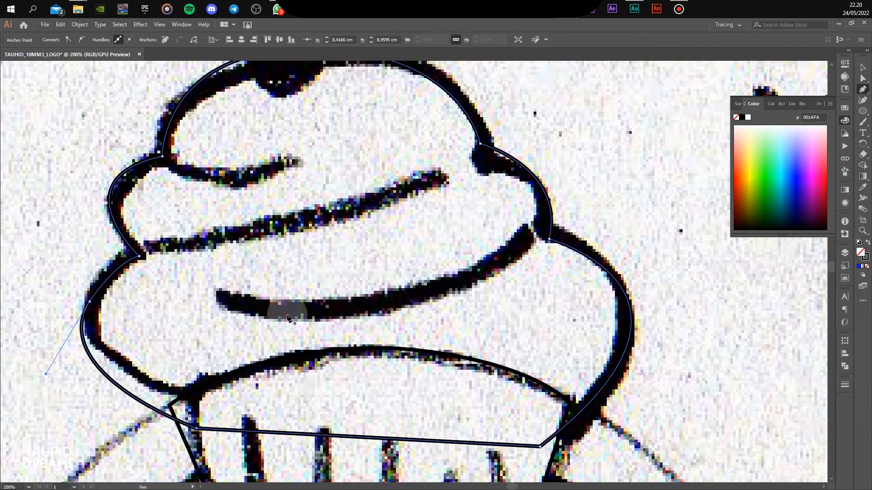
pyautogui.click(223, 290)
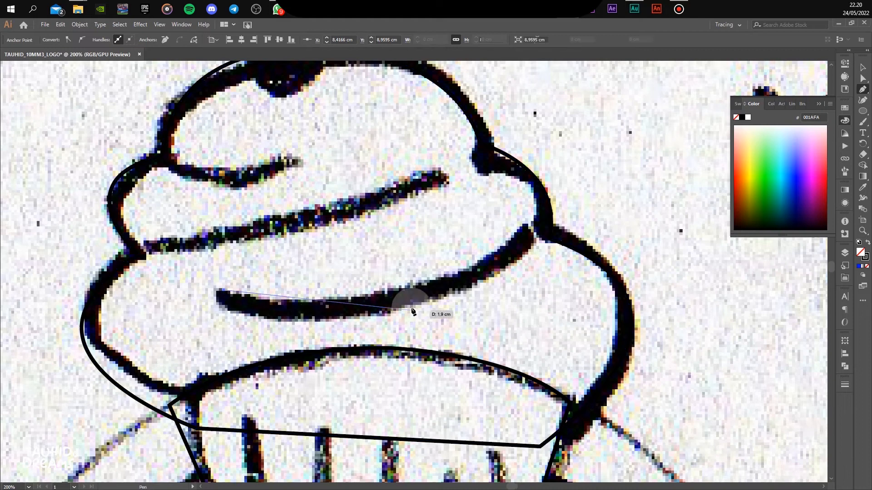
pyautogui.moveTo(526, 233); pyautogui.dragTo(628, 135)
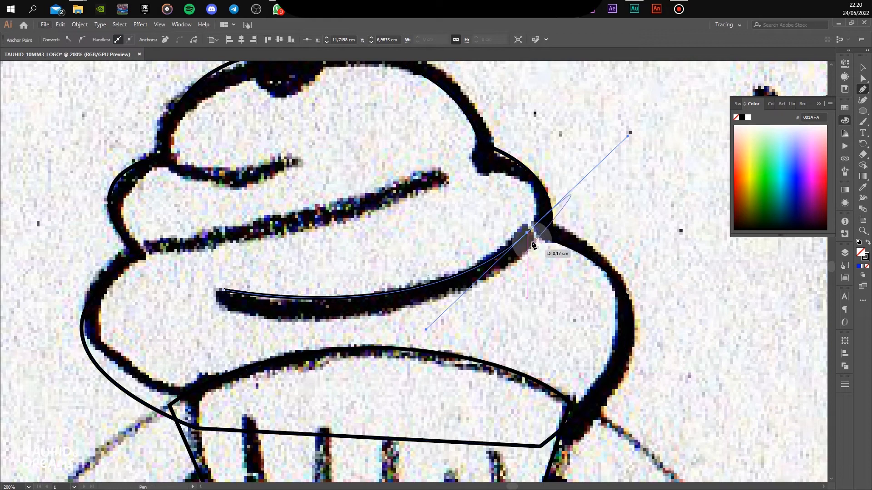
pyautogui.click(526, 234)
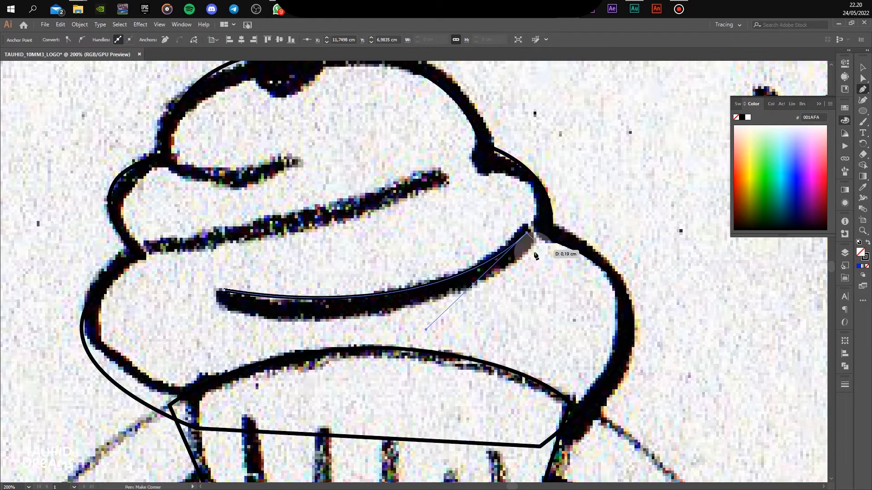
pyautogui.moveTo(533, 248); pyautogui.dragTo(523, 267)
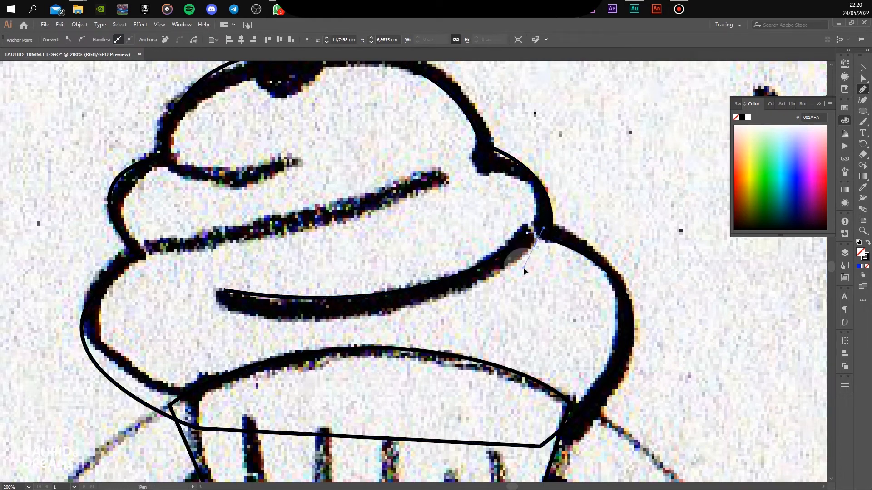
pyautogui.moveTo(225, 291)
pyautogui.mouseDown()
pyautogui.moveTo(235, 315)
pyautogui.moveTo(74, 269)
pyautogui.moveTo(53, 278)
pyautogui.mouseUp()
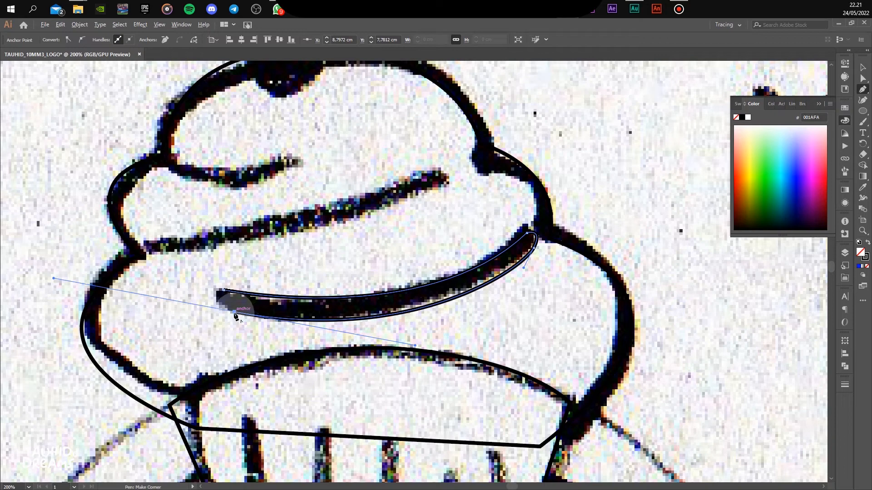
pyautogui.moveTo(223, 293)
pyautogui.mouseDown()
pyautogui.moveTo(251, 294)
pyautogui.moveTo(248, 279)
pyautogui.mouseUp()
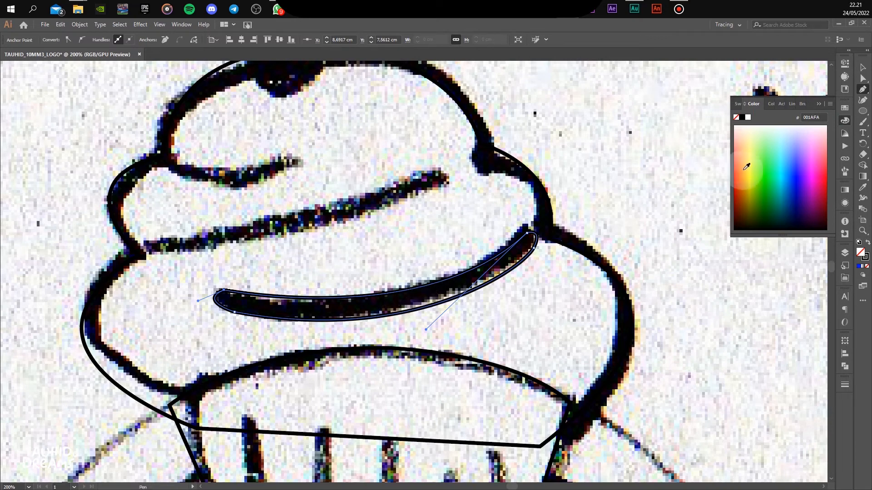
# Duplicate the swirl band up to the sketch's middle swirl line and rotate the copy slightly counterclockwise to follow it
pyautogui.click(863, 66)
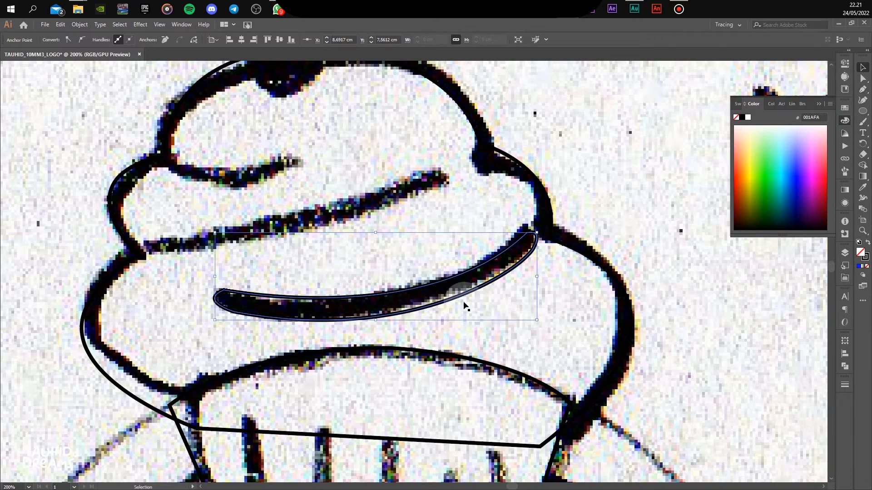
pyautogui.moveTo(469, 298)
pyautogui.mouseDown()
pyautogui.moveTo(386, 231)
pyautogui.moveTo(397, 239)
pyautogui.mouseUp()
pyautogui.moveTo(467, 173); pyautogui.dragTo(491, 158)
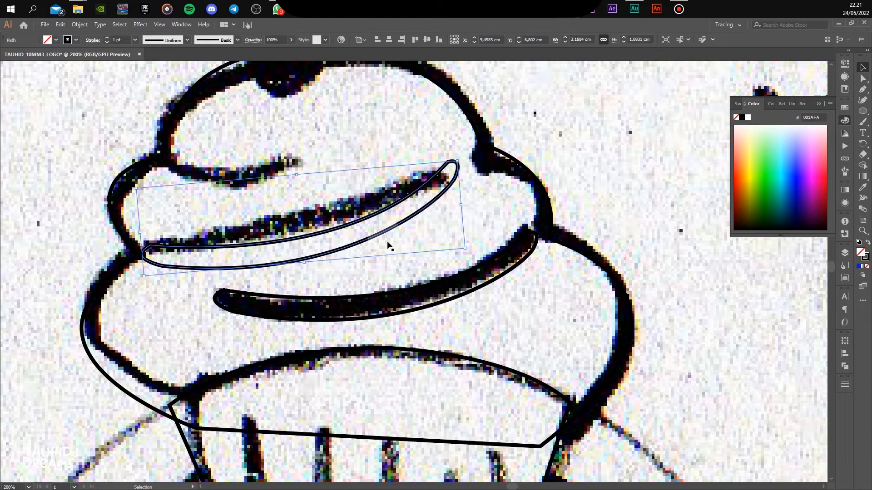
pyautogui.moveTo(396, 229)
pyautogui.mouseDown()
pyautogui.moveTo(404, 219)
pyautogui.moveTo(400, 225)
pyautogui.mouseUp()
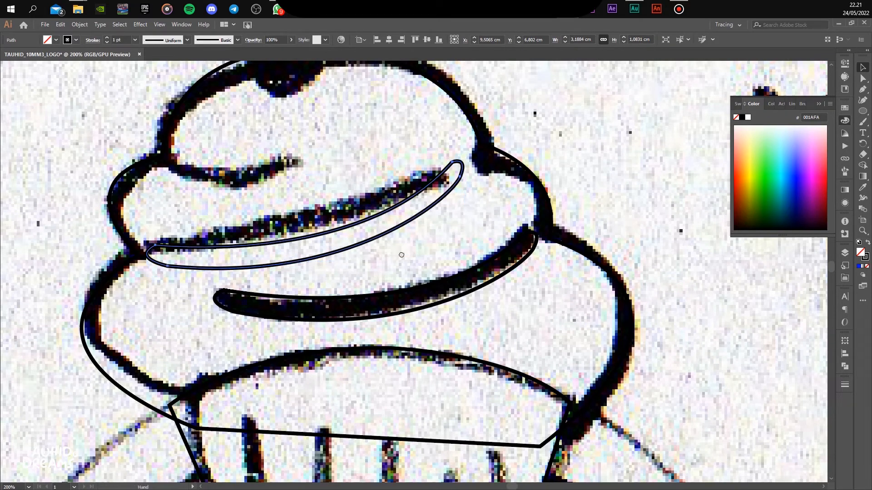
# Trace the short uppermost swirl line of the frosting with the Pen tool as a closed, curved band
pyautogui.moveTo(401, 255); pyautogui.dragTo(449, 284)
pyautogui.click(863, 89)
pyautogui.click(222, 184)
pyautogui.moveTo(325, 185); pyautogui.dragTo(370, 165)
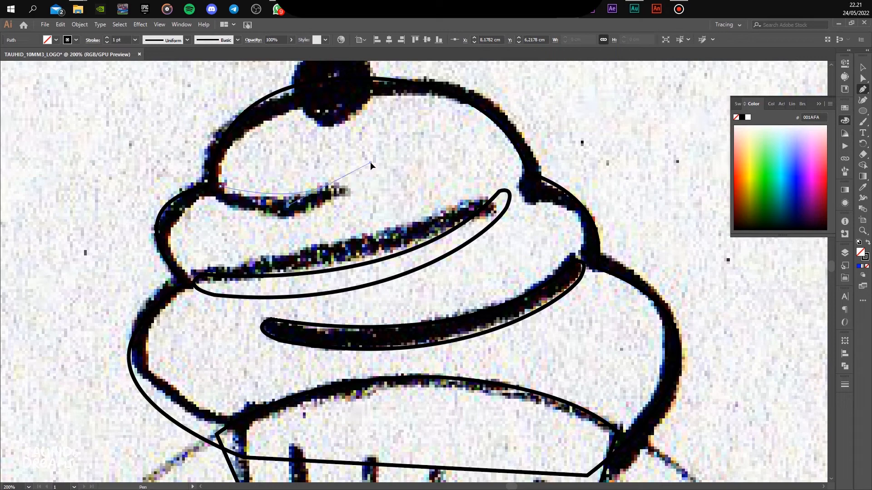
pyautogui.moveTo(320, 203); pyautogui.dragTo(304, 208)
pyautogui.moveTo(218, 199); pyautogui.dragTo(181, 169)
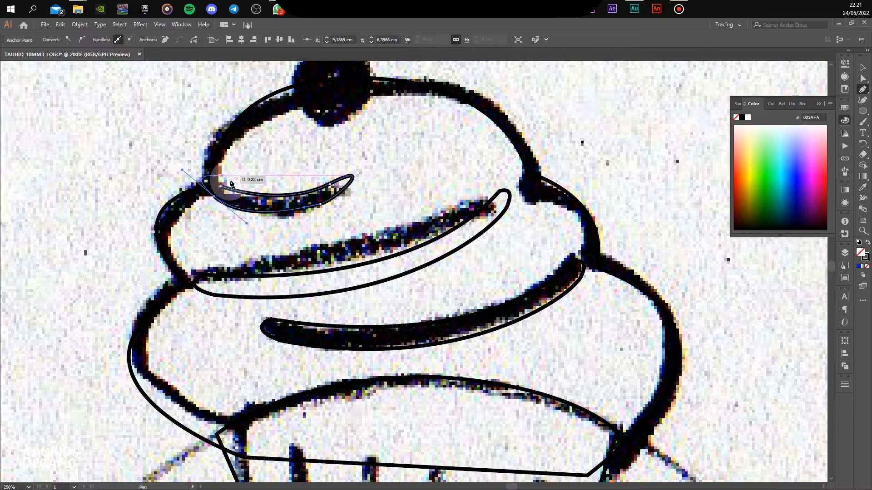
pyautogui.click(214, 199)
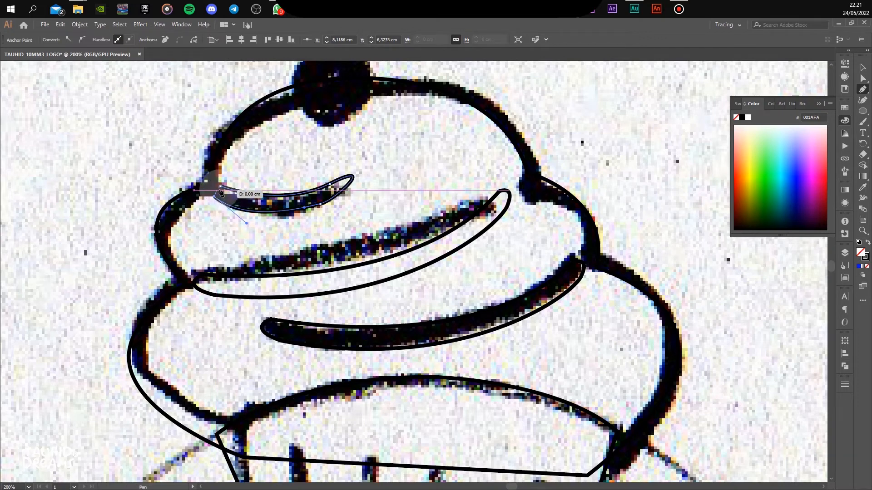
# Draw a circle about 0.99 cm in diameter over the sketched cherry on top of the frosting
pyautogui.scroll(-4, 235, 186)
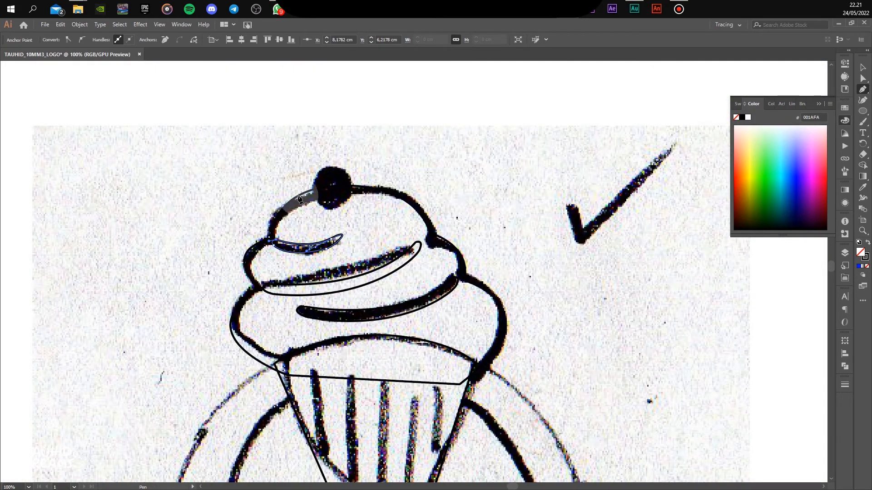
pyautogui.click(862, 113)
pyautogui.moveTo(313, 166); pyautogui.dragTo(352, 196)
pyautogui.moveTo(312, 165); pyautogui.dragTo(362, 214)
pyautogui.scroll(-1, 373, 214)
pyautogui.moveTo(343, 285); pyautogui.dragTo(304, 281)
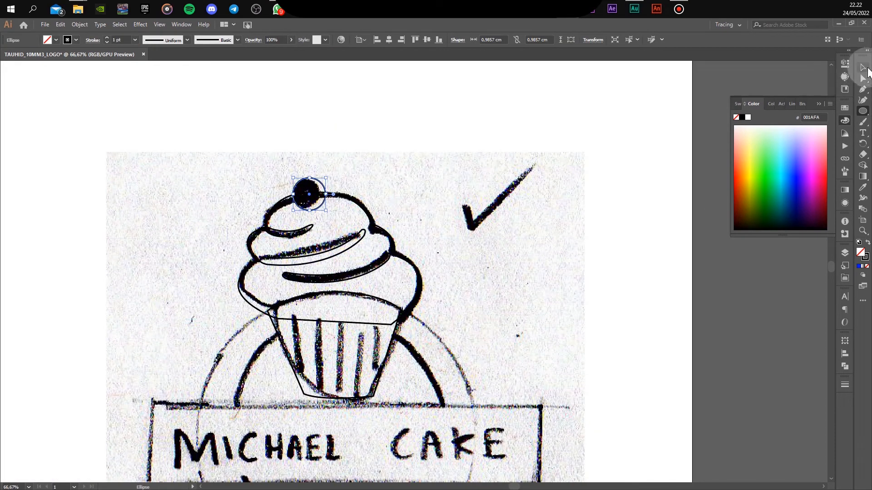
pyautogui.click(864, 68)
# Trace the cup's leftmost pleat with the Pen tool as a narrow closed strip with a rounded top, reaching the cup's base
pyautogui.scroll(1, 270, 376)
pyautogui.moveTo(375, 338); pyautogui.dragTo(357, 326)
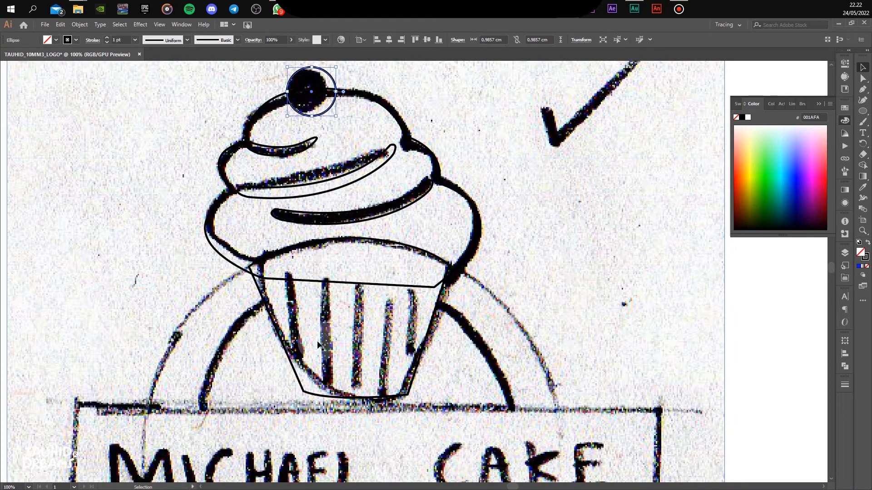
pyautogui.click(863, 89)
pyautogui.scroll(1, 285, 307)
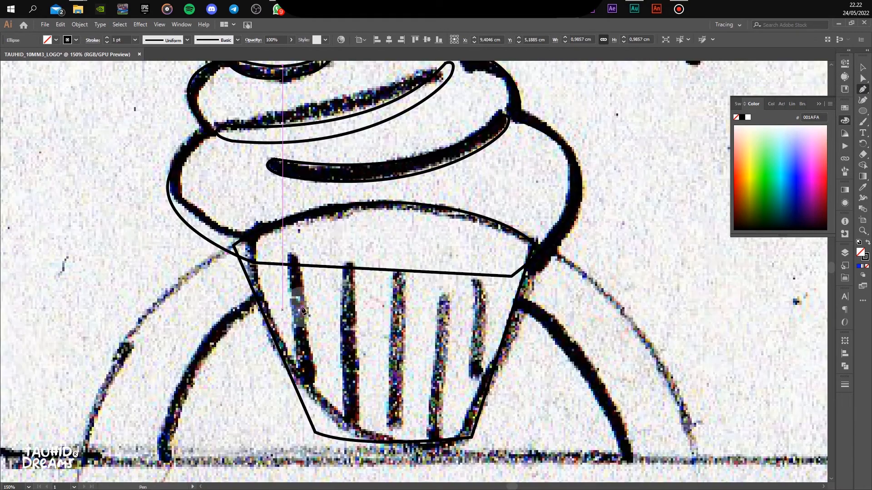
pyautogui.moveTo(301, 310); pyautogui.dragTo(271, 251)
pyautogui.click(251, 212)
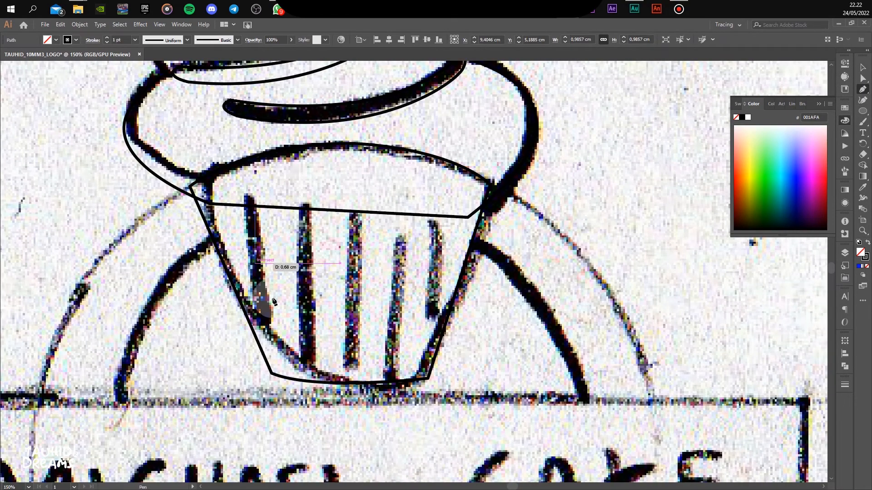
pyautogui.click(278, 373)
pyautogui.click(295, 376)
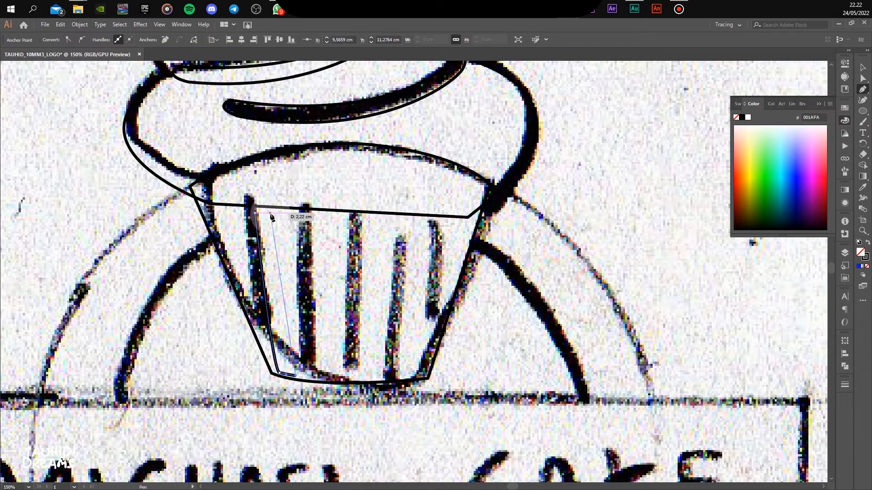
pyautogui.click(290, 374)
pyautogui.click(290, 374)
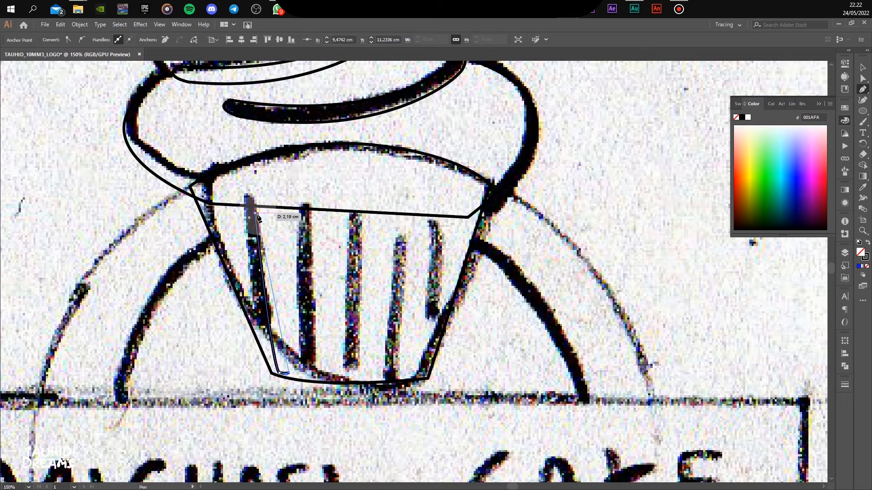
pyautogui.moveTo(256, 213); pyautogui.dragTo(240, 252)
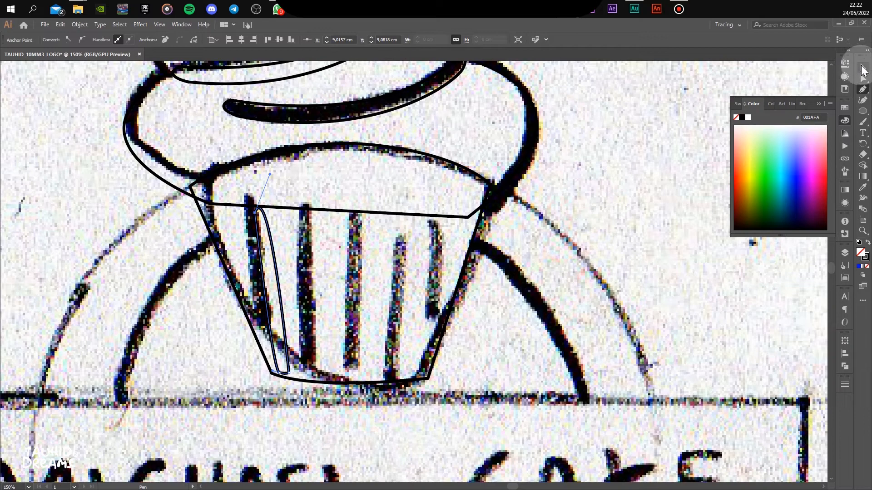
# Duplicate the pleat strip four times across the cup, rotating the copies to follow the fanned pleats up to the right side
pyautogui.click(861, 67)
pyautogui.moveTo(284, 312); pyautogui.dragTo(320, 312)
pyautogui.moveTo(330, 212); pyautogui.dragTo(344, 217)
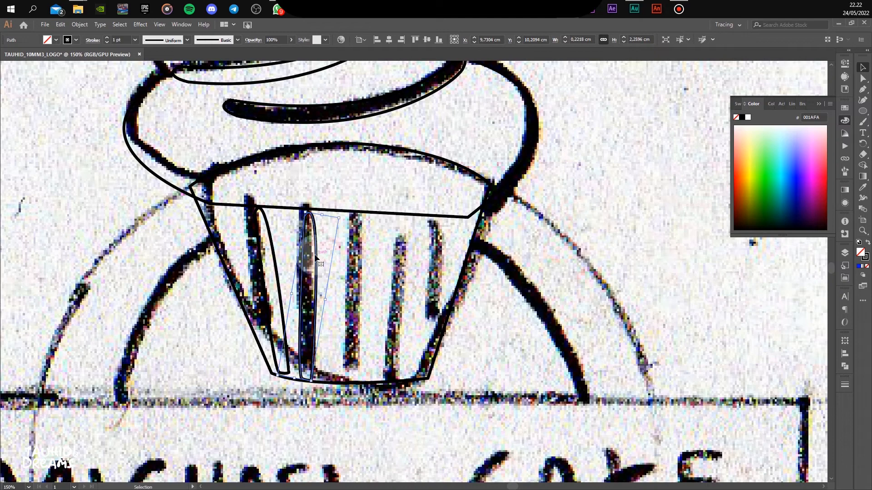
pyautogui.moveTo(323, 253); pyautogui.dragTo(352, 258)
pyautogui.moveTo(352, 258); pyautogui.dragTo(441, 253)
pyautogui.moveTo(450, 206); pyautogui.dragTo(461, 212)
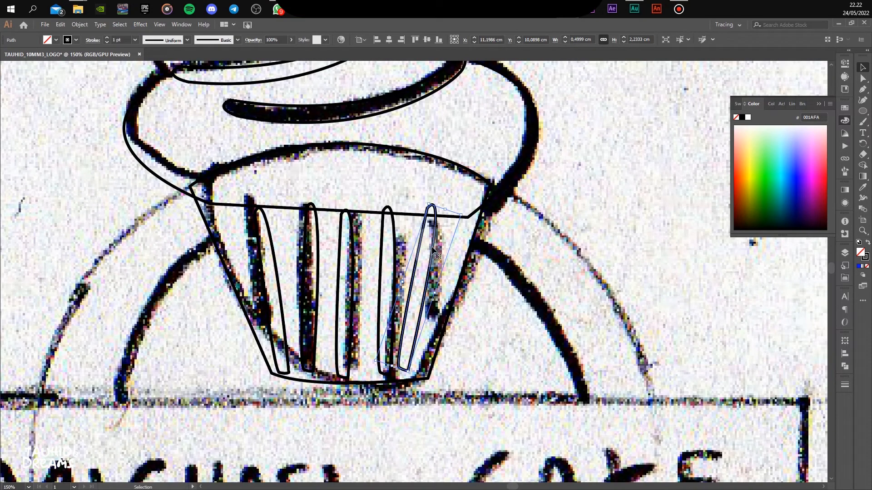
# Fill the cup shape with light cream FFEFCA
pyautogui.moveTo(433, 248)
pyautogui.mouseDown()
pyautogui.moveTo(385, 241)
pyautogui.moveTo(356, 274)
pyautogui.mouseUp()
pyautogui.scroll(-2, 382, 248)
pyautogui.click(498, 227)
pyautogui.click(395, 275)
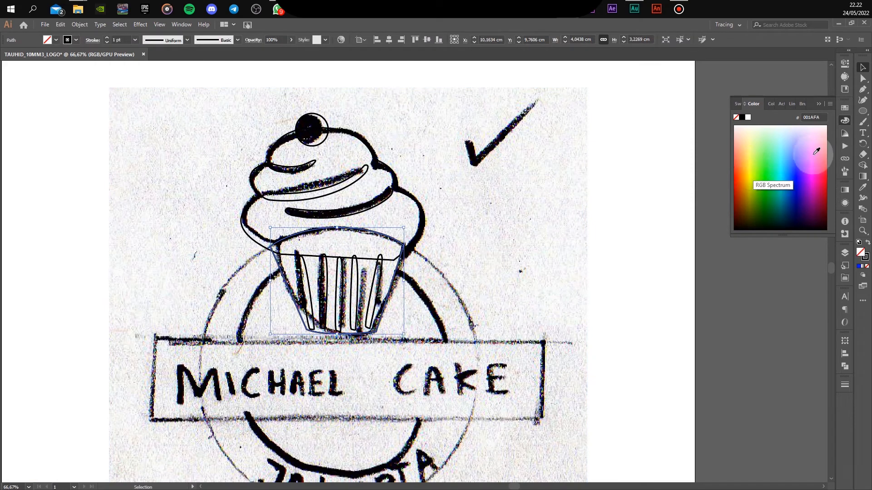
pyautogui.click(742, 135)
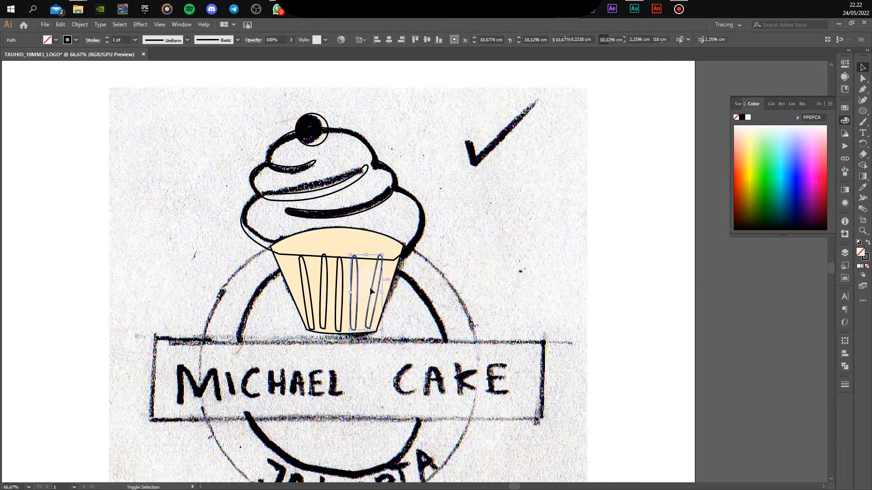
# Fill all five pleat strips on the cup with light orange FFC974
pyautogui.click(349, 282)
pyautogui.keyDown('shift'); pyautogui.click(340, 279); pyautogui.keyUp('shift')
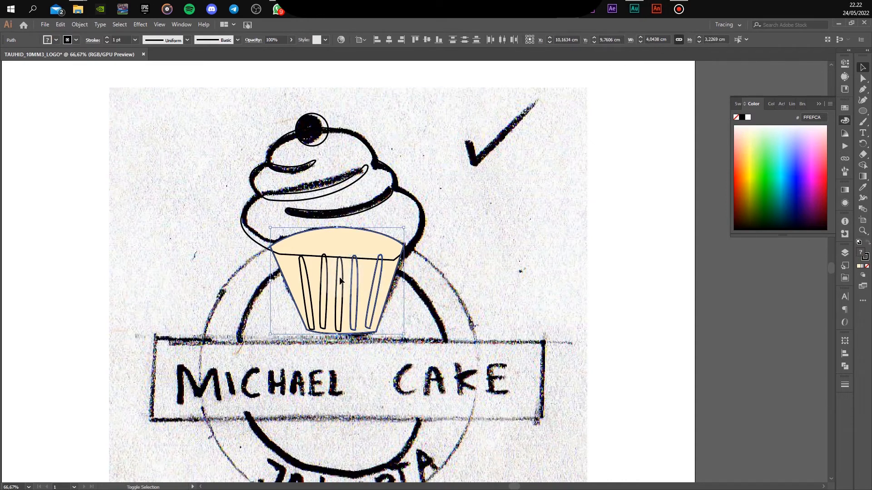
pyautogui.keyDown('shift'); pyautogui.click(350, 273); pyautogui.keyUp('shift')
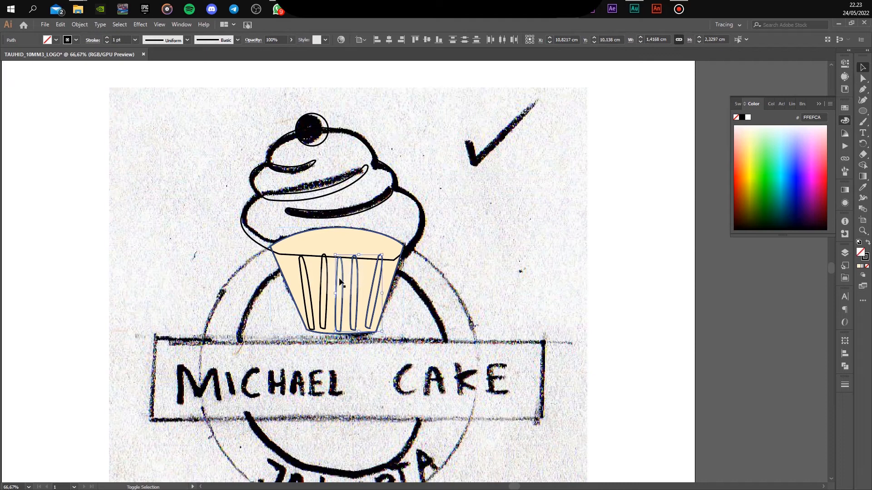
pyautogui.keyDown('shift'); pyautogui.click(307, 273); pyautogui.keyUp('shift')
pyautogui.click(744, 148)
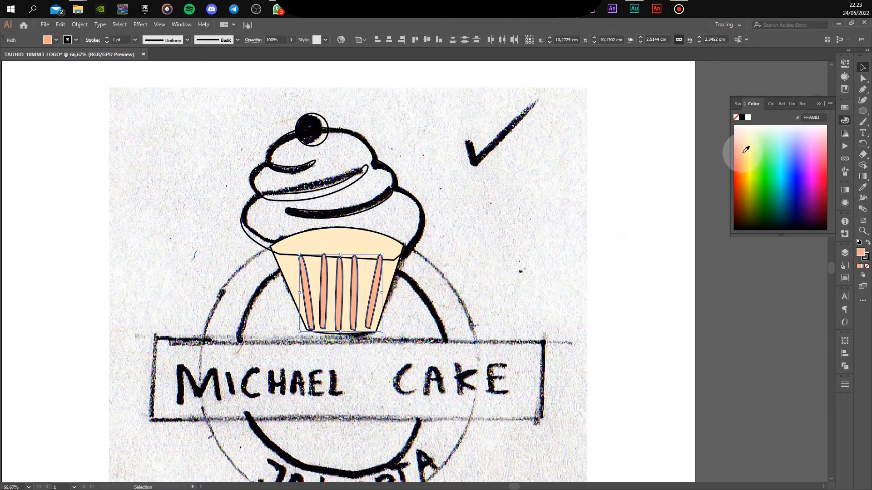
pyautogui.click(746, 148)
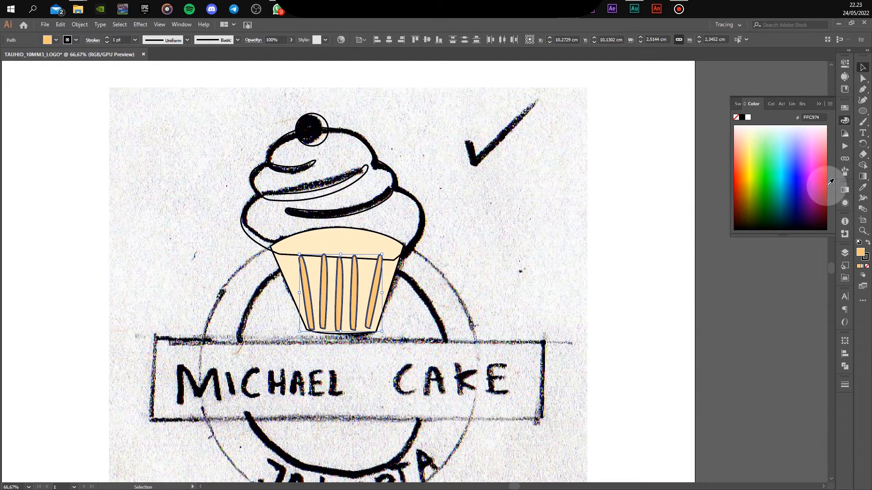
# Fill the frosting shape with light pink FFCEC8
pyautogui.click(417, 240)
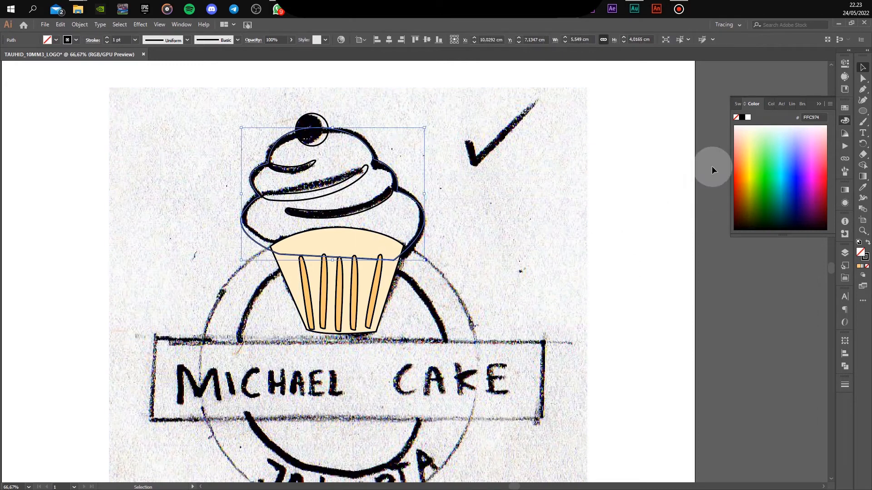
pyautogui.click(749, 136)
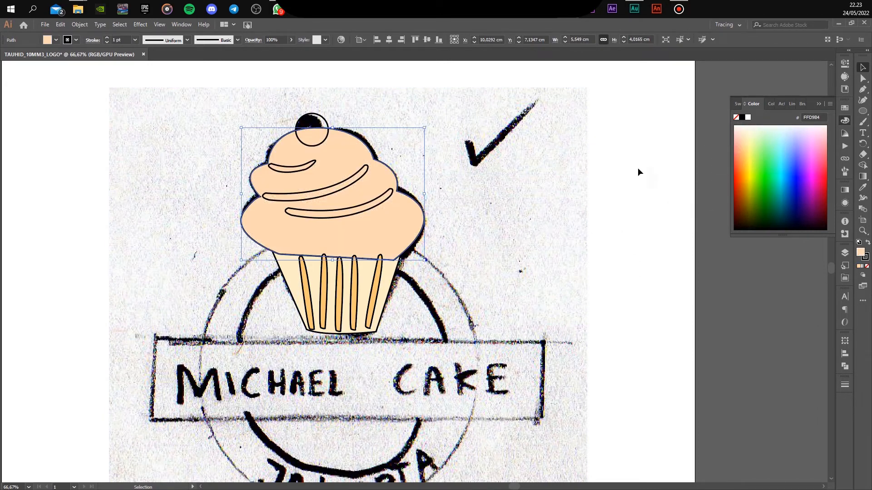
pyautogui.click(743, 131)
# Shift the lowest swirl band slightly down and to the right, and select all three swirl bands together
pyautogui.click(376, 204)
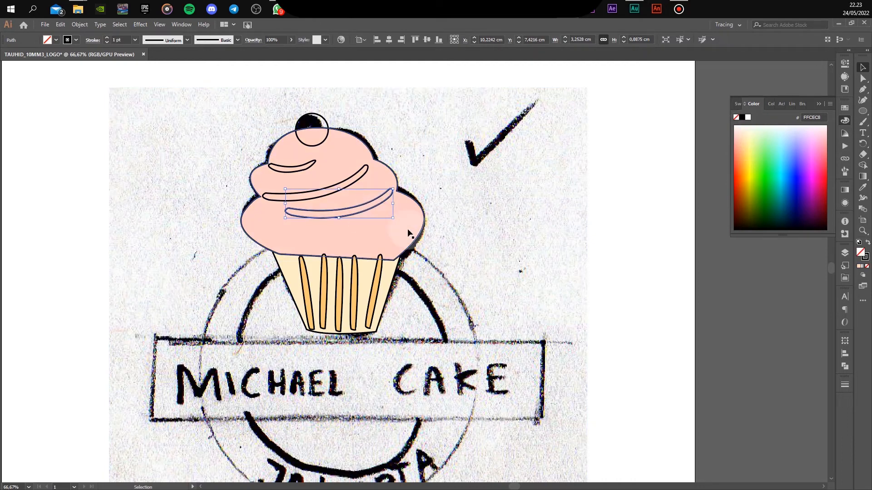
pyautogui.click(382, 207)
pyautogui.click(385, 202)
pyautogui.moveTo(388, 210); pyautogui.dragTo(390, 214)
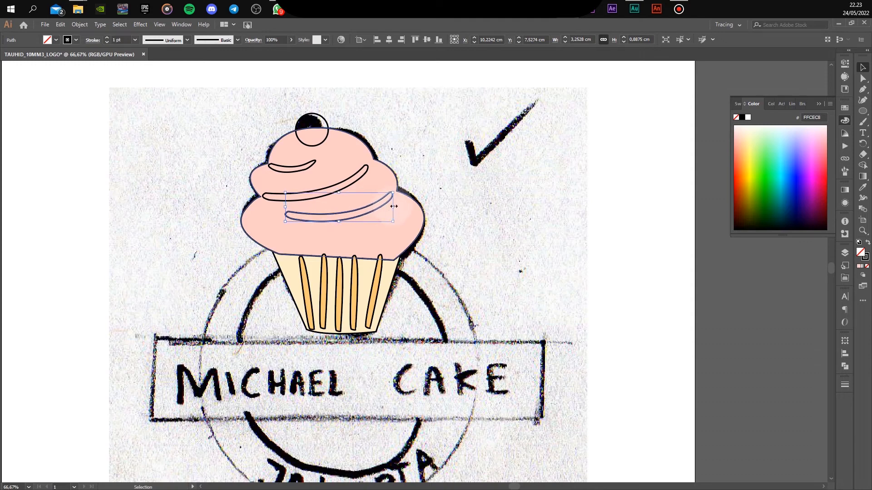
pyautogui.keyDown('shift'); pyautogui.click(366, 173); pyautogui.keyUp('shift')
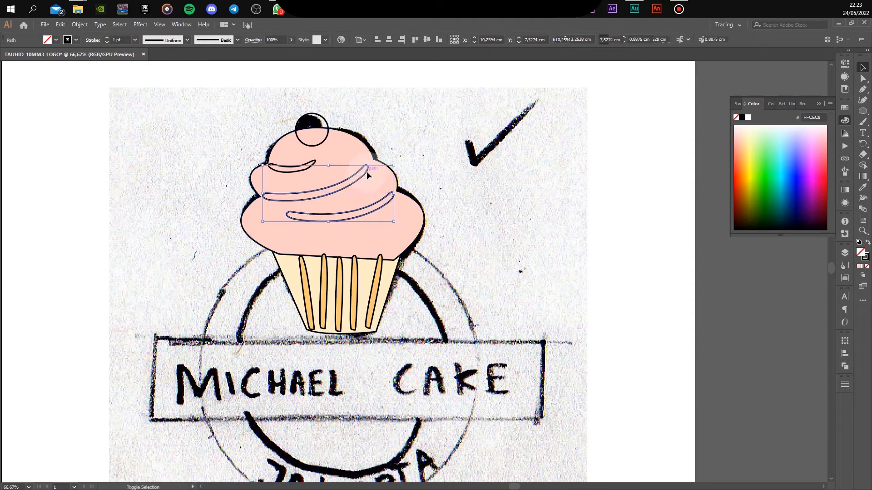
pyautogui.keyDown('shift'); pyautogui.click(301, 173); pyautogui.keyUp('shift')
pyautogui.keyDown('shift'); pyautogui.click(334, 167); pyautogui.keyUp('shift')
pyautogui.keyDown('shift'); pyautogui.click(308, 170); pyautogui.keyUp('shift')
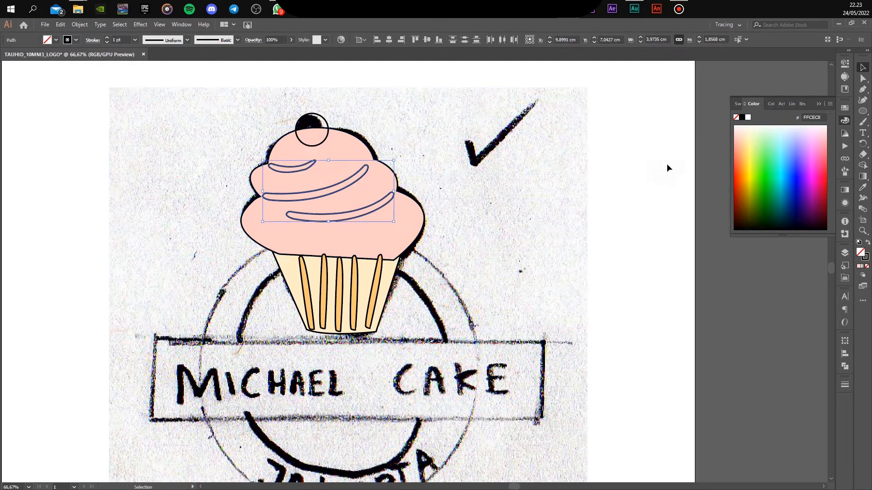
# Try different orange fills on the three swirl bands, such as FFA04C, FFD281 and E27D00
pyautogui.click(744, 158)
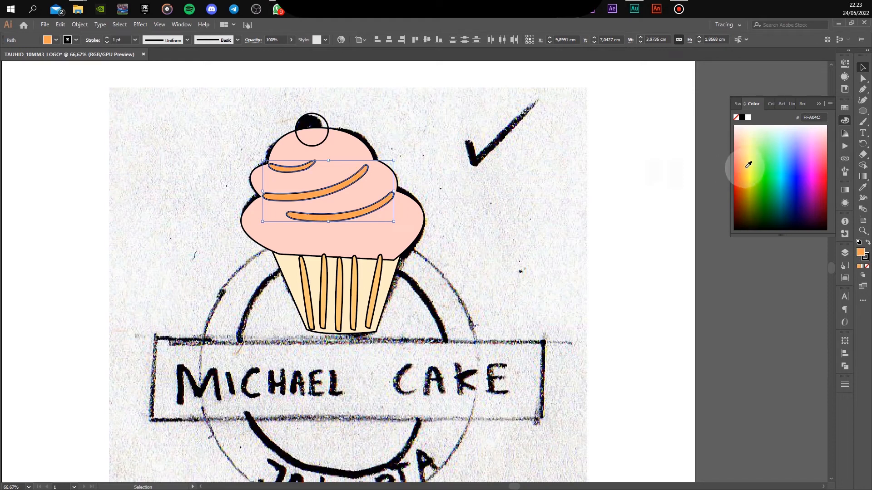
pyautogui.click(743, 135)
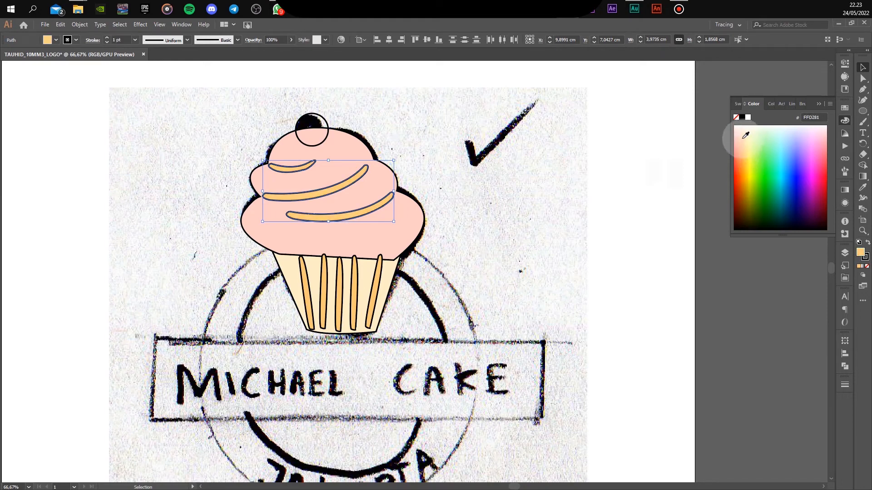
pyautogui.click(744, 179)
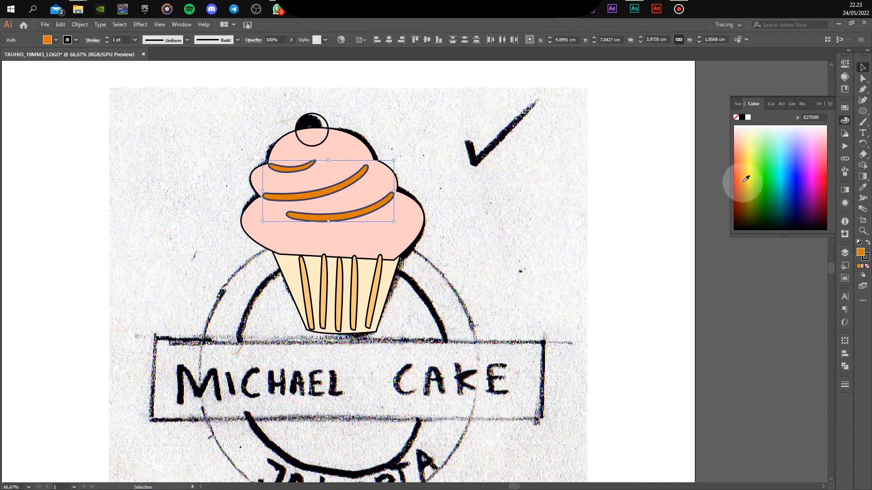
# Copy the frosting's pink onto the three swirl bands with the Eyedropper and darken their fill to C18480
pyautogui.click(862, 189)
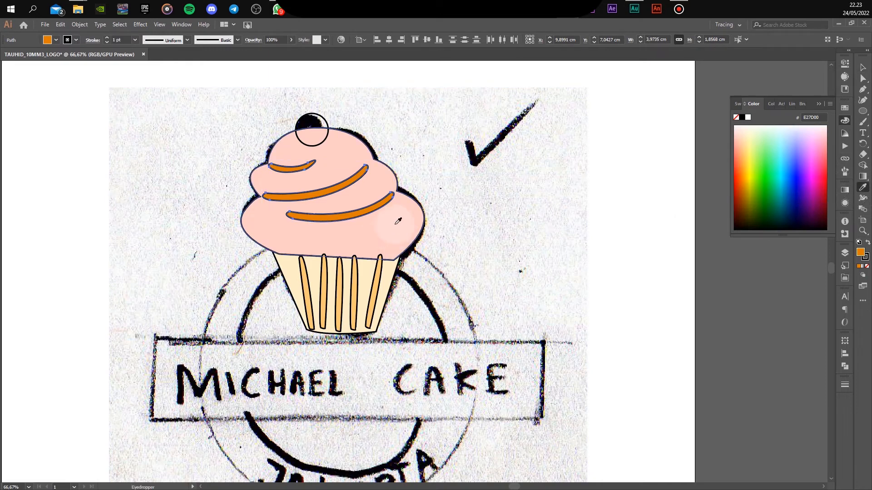
pyautogui.click(398, 221)
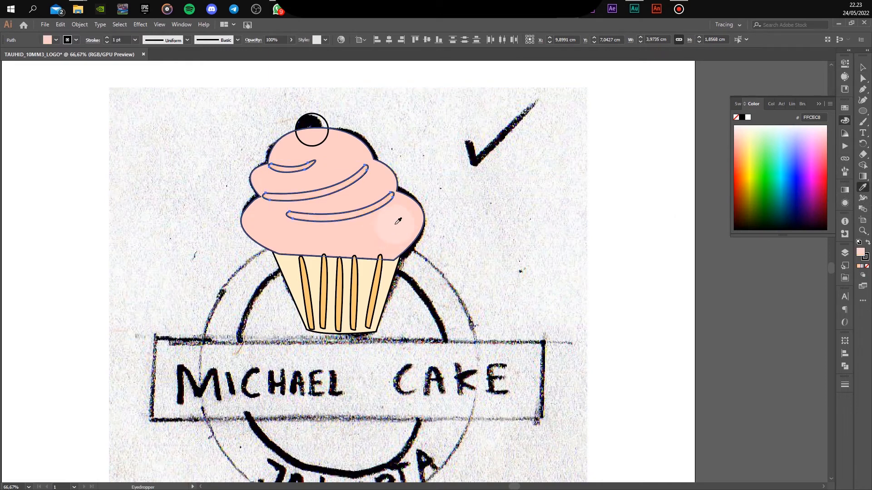
pyautogui.doubleClick(860, 257)
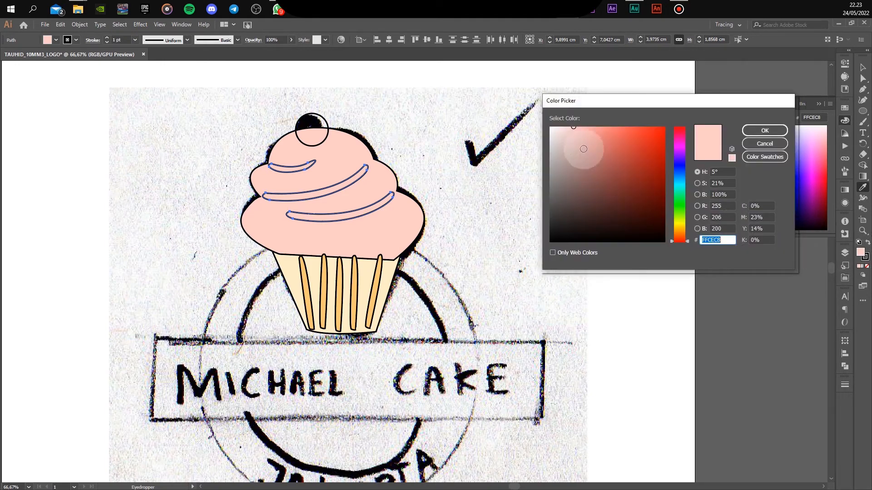
pyautogui.moveTo(572, 133); pyautogui.dragTo(589, 154)
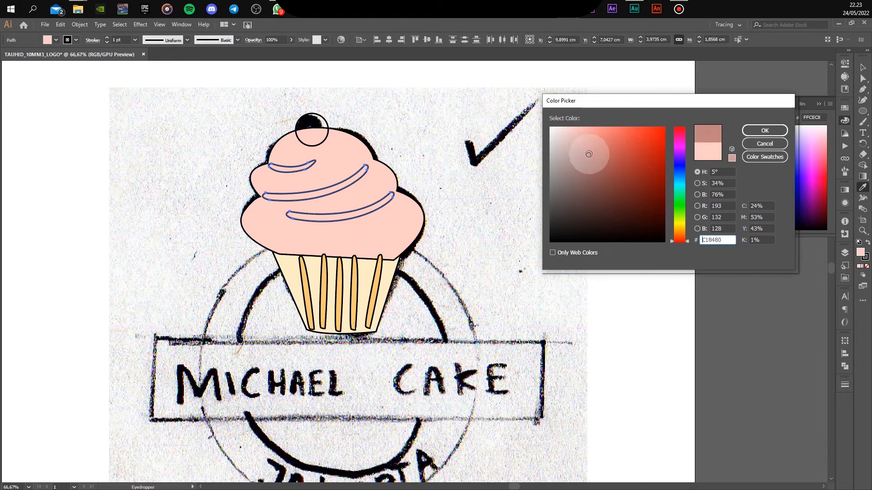
pyautogui.click(765, 130)
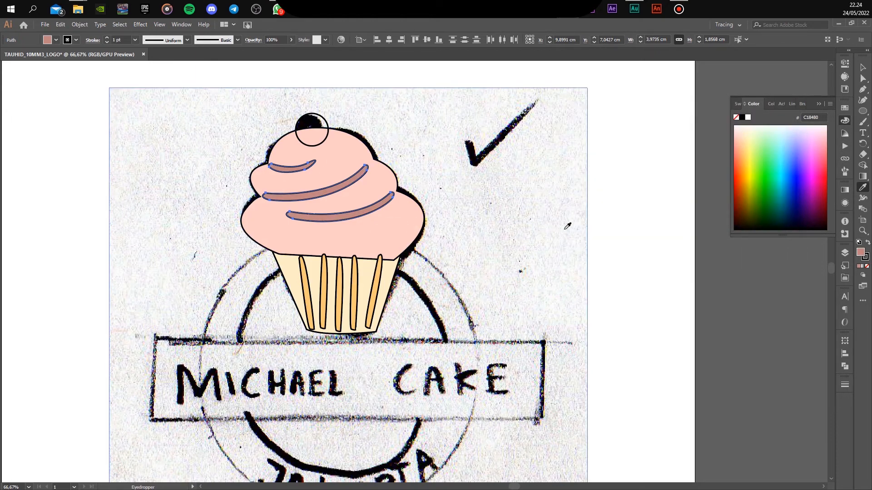
# Fill the cherry circle with bright red FF270A
pyautogui.click(863, 67)
pyautogui.click(296, 129)
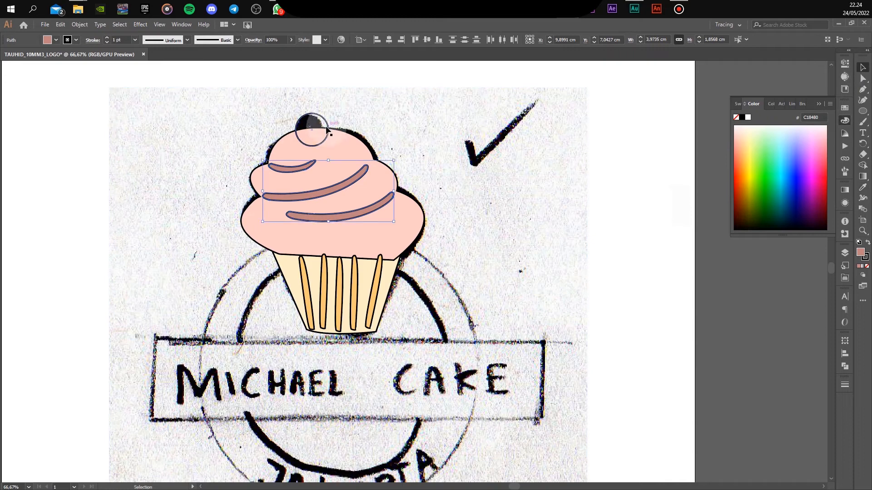
pyautogui.click(738, 176)
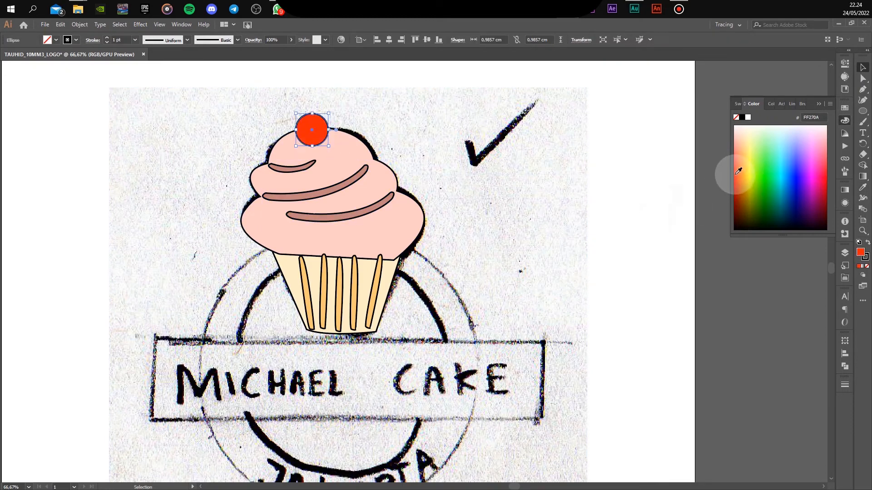
# Bring the cream cupcake wrapper in front of the frosting and cherry, keeping it behind the five orange stripes
pyautogui.click(626, 333)
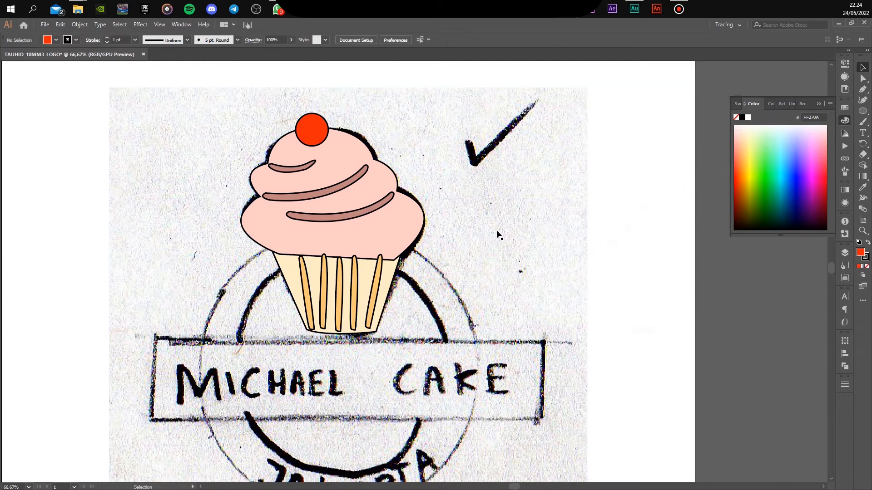
pyautogui.click(387, 252)
pyautogui.click(386, 263)
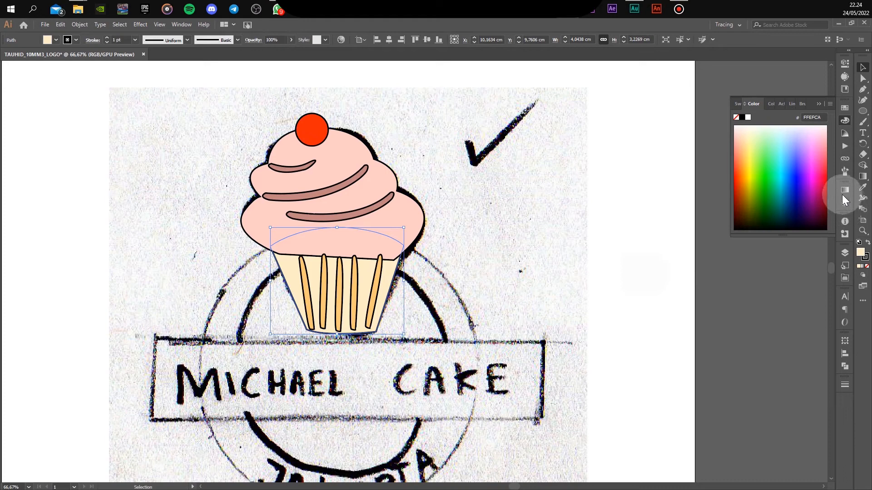
pyautogui.click(846, 255)
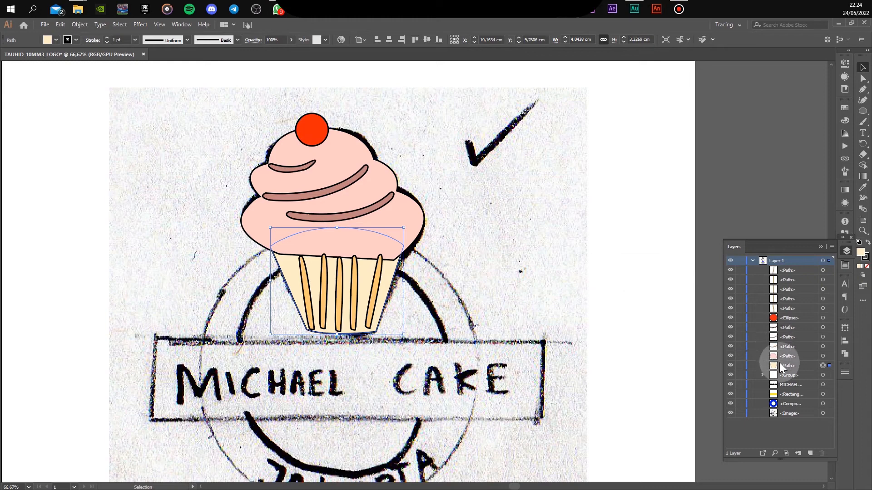
pyautogui.click(779, 365)
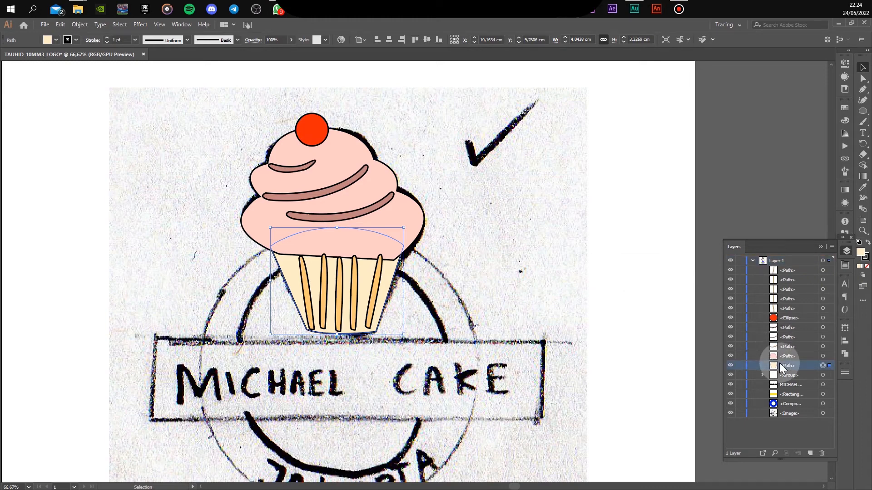
pyautogui.moveTo(777, 361); pyautogui.dragTo(775, 311)
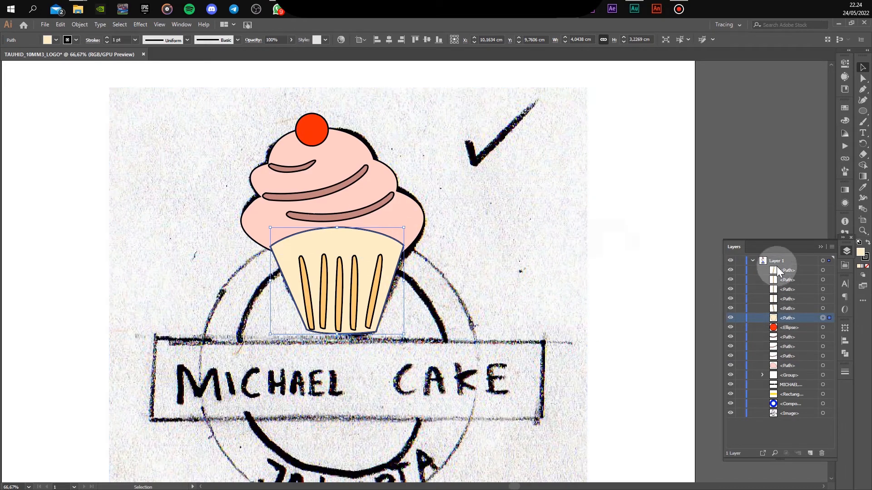
# Remove the black outline from all cupcake shapes at once, excluding the sketch image from the selection
pyautogui.moveTo(634, 112); pyautogui.dragTo(206, 349)
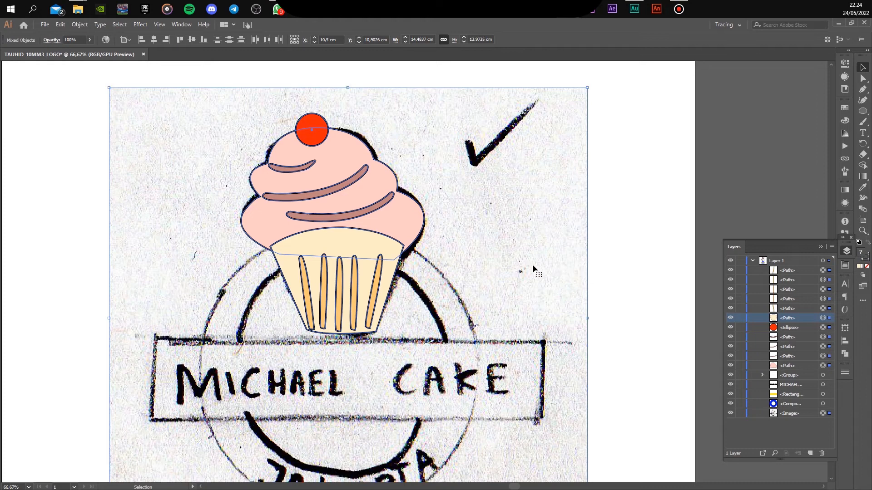
pyautogui.keyDown('shift'); pyautogui.click(547, 205); pyautogui.keyUp('shift')
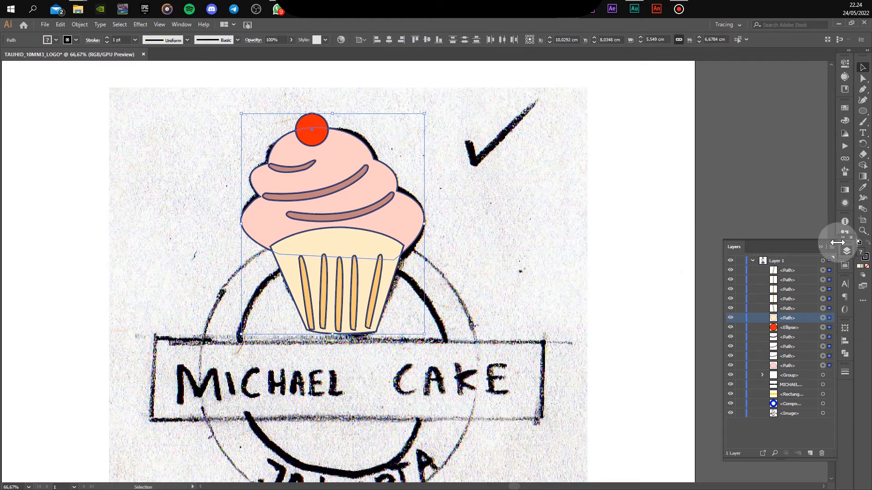
pyautogui.click(862, 264)
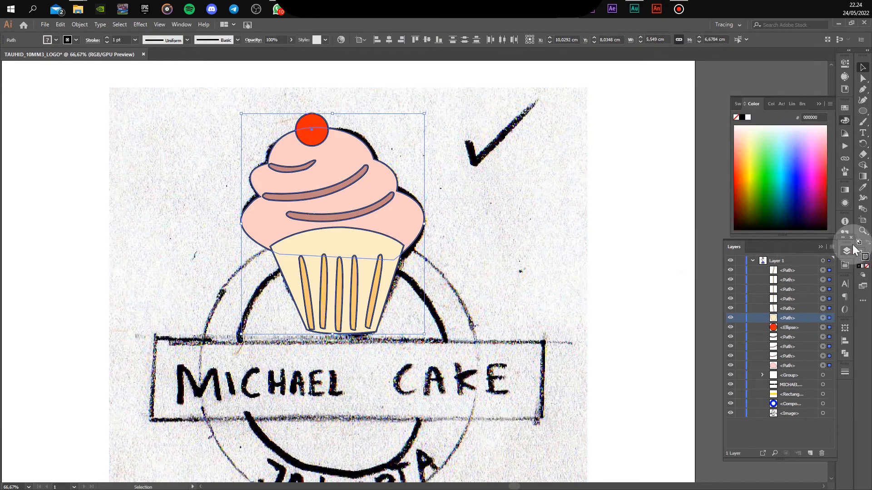
pyautogui.click(741, 114)
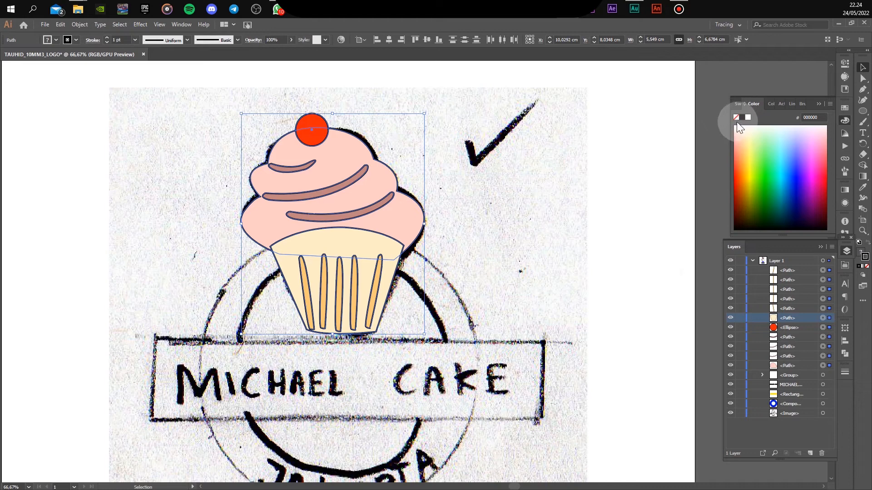
pyautogui.click(735, 118)
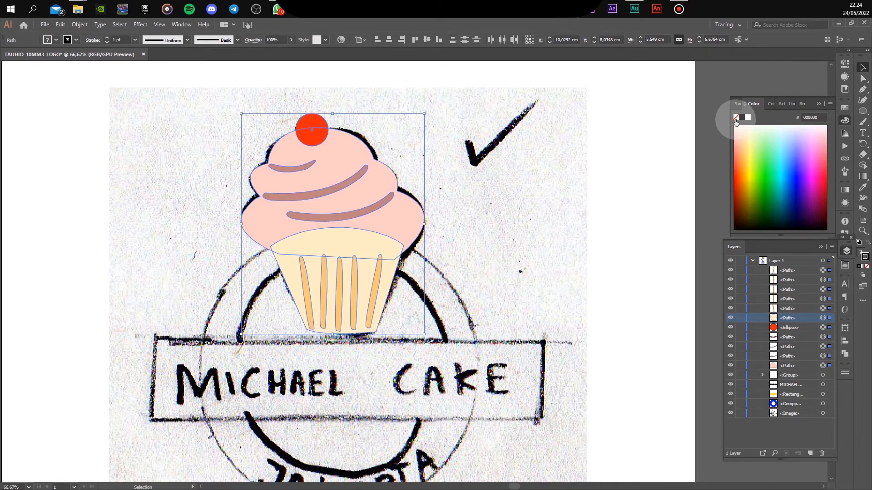
pyautogui.click(605, 160)
# Move the sketch image out from behind the cupcake to the artboard's right edge
pyautogui.scroll(-1, 596, 232)
pyautogui.moveTo(551, 354)
pyautogui.mouseDown()
pyautogui.moveTo(497, 281)
pyautogui.moveTo(658, 274)
pyautogui.moveTo(736, 288)
pyautogui.moveTo(738, 282)
pyautogui.moveTo(288, 230)
pyautogui.moveTo(474, 266)
pyautogui.mouseUp()
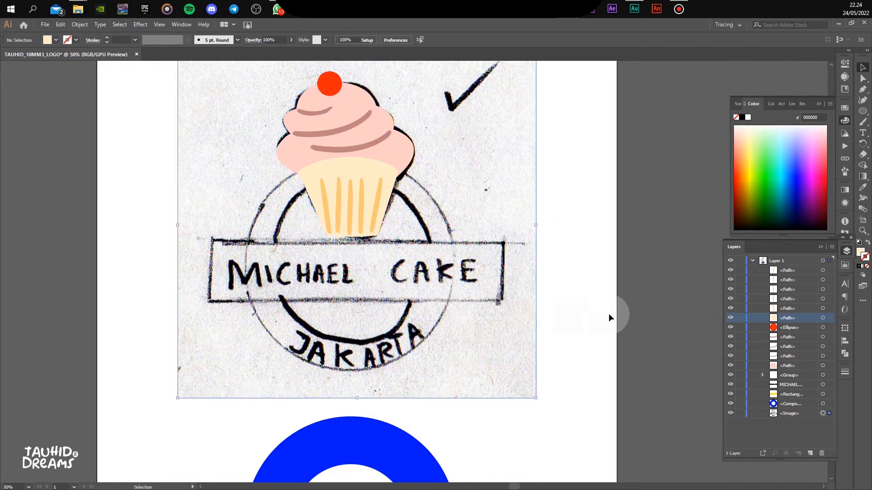
pyautogui.moveTo(386, 301); pyautogui.dragTo(638, 302)
pyautogui.moveTo(544, 303); pyautogui.dragTo(544, 303)
pyautogui.keyDown('alt'); pyautogui.scroll(-1, 361, 287); pyautogui.keyUp('alt')
pyautogui.scroll(-2, 404, 269)
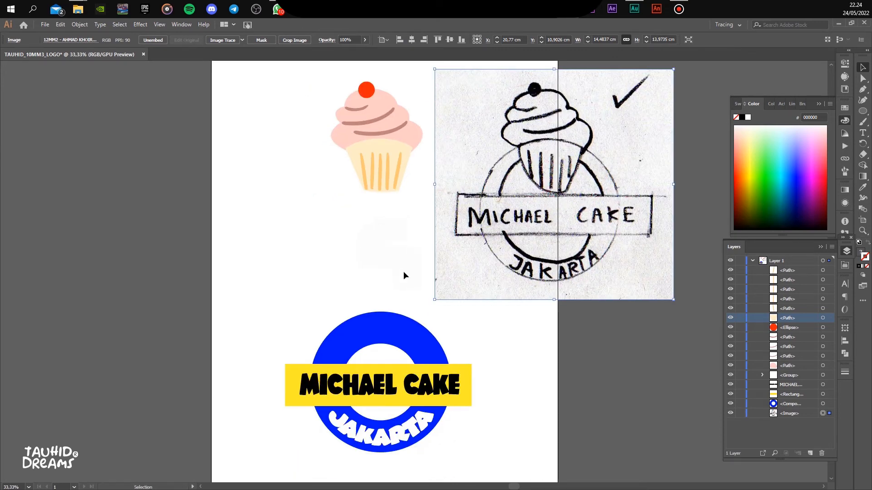
# Group the blue ring, yellow banner and lettering, and place them behind the lower part of the cupcake
pyautogui.moveTo(356, 466); pyautogui.dragTo(410, 233)
pyautogui.press('a')
pyautogui.hotkey('ctrl', 'g')
pyautogui.press('v')
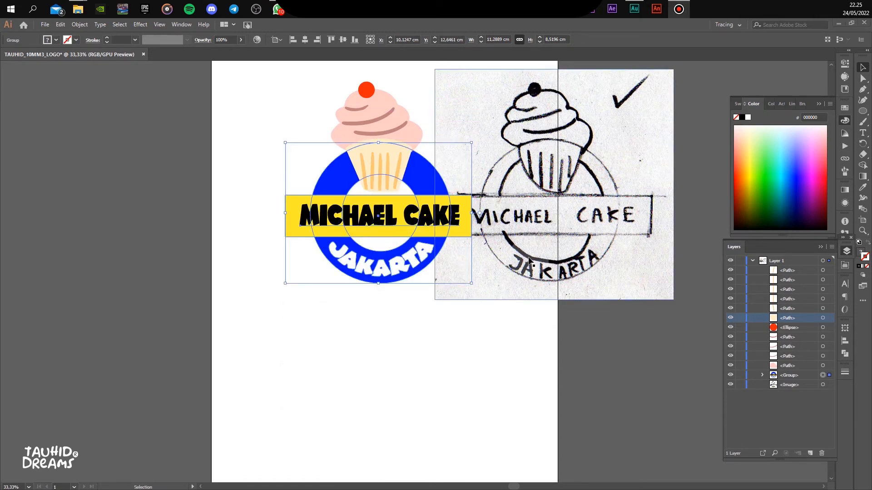
# Shift the sketch image further right and nudge the badge group slightly up so the banner meets the wrapper's base
pyautogui.scroll(3, 581, 218)
pyautogui.hscroll(1, 581, 218)
pyautogui.moveTo(514, 298); pyautogui.dragTo(582, 300)
pyautogui.moveTo(363, 303); pyautogui.dragTo(367, 297)
pyautogui.click(453, 239)
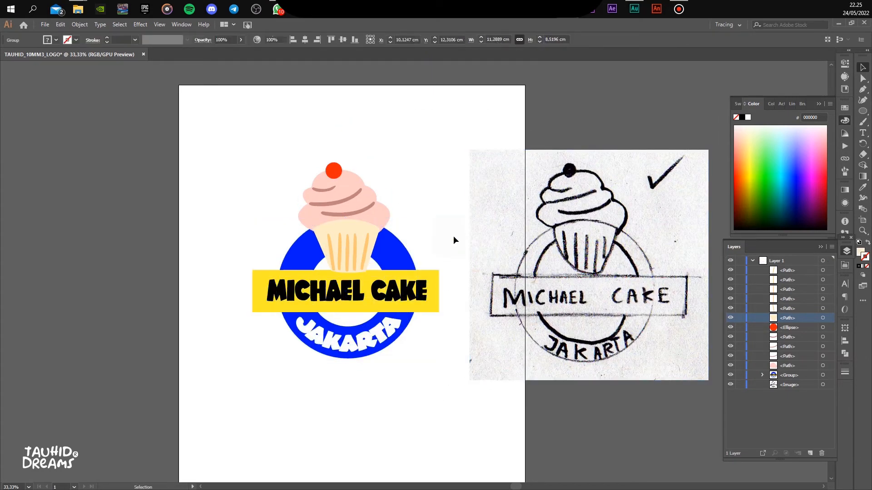
# Ungroup the ring, banner and lettering
pyautogui.click(386, 257)
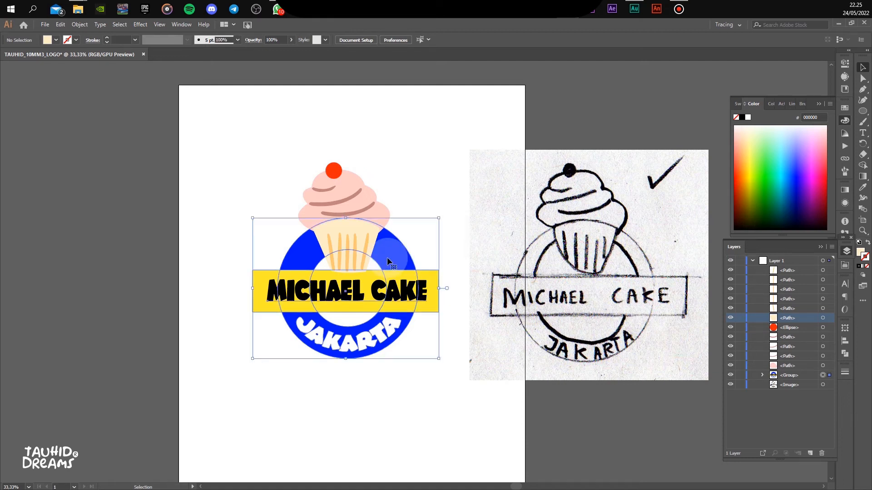
pyautogui.rightClick(391, 257)
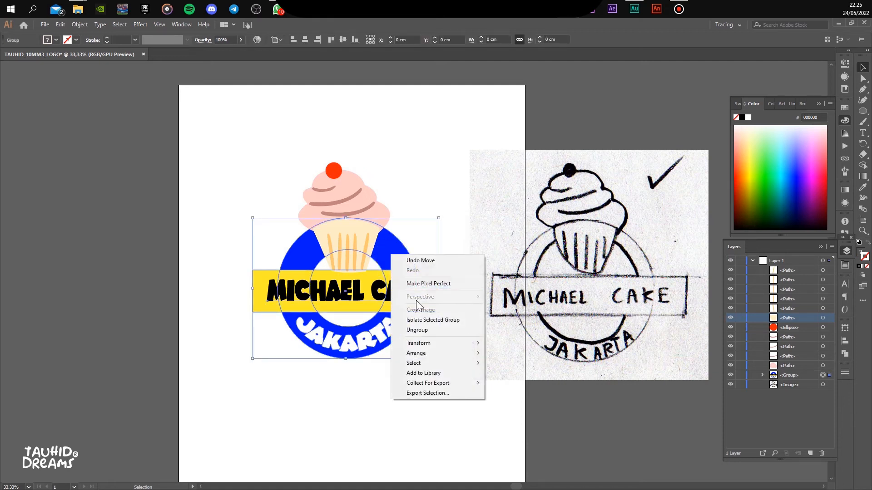
pyautogui.click(417, 330)
pyautogui.click(439, 206)
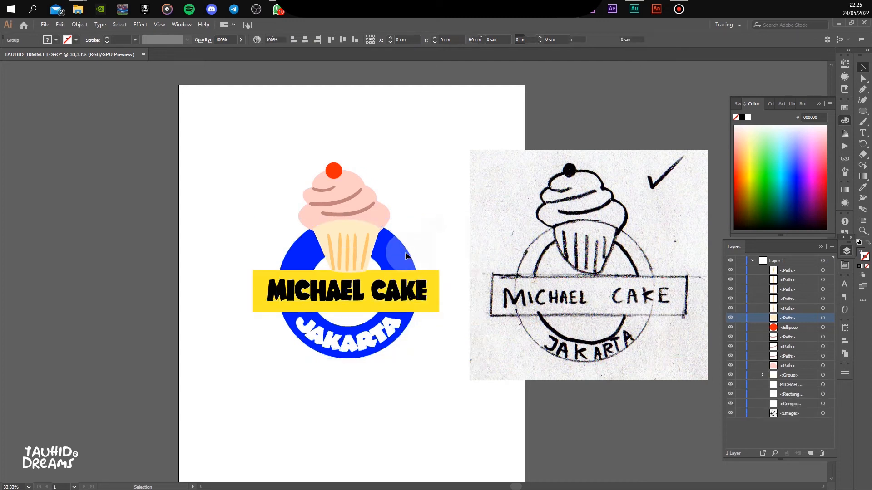
# Fill the ring with orange-red FC3800 and set its stroke to none
pyautogui.click(405, 254)
pyautogui.click(745, 171)
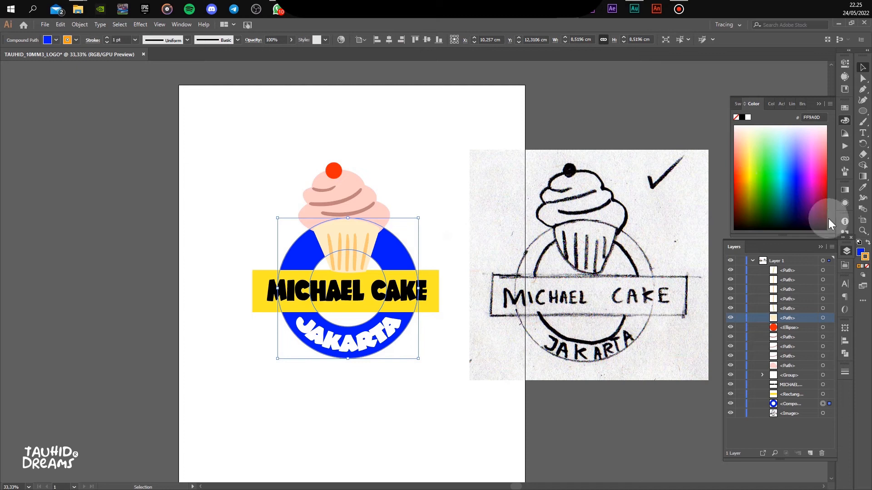
pyautogui.click(865, 257)
pyautogui.click(867, 266)
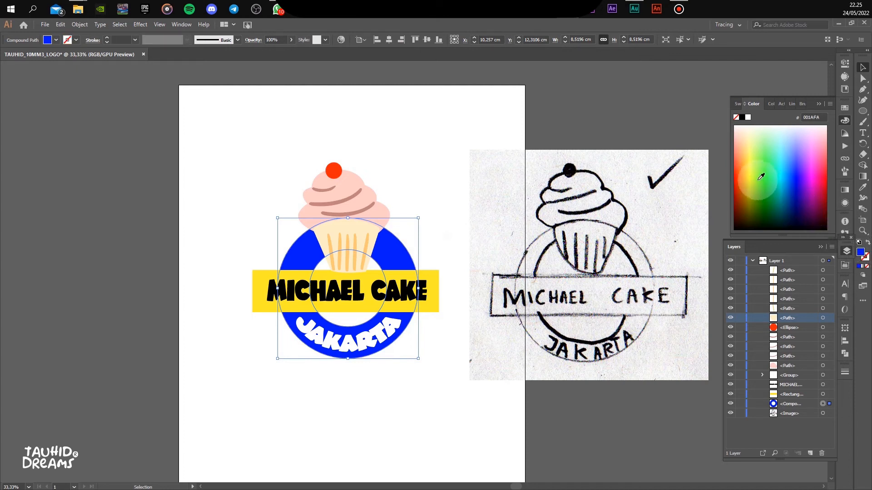
pyautogui.click(740, 172)
pyautogui.click(441, 245)
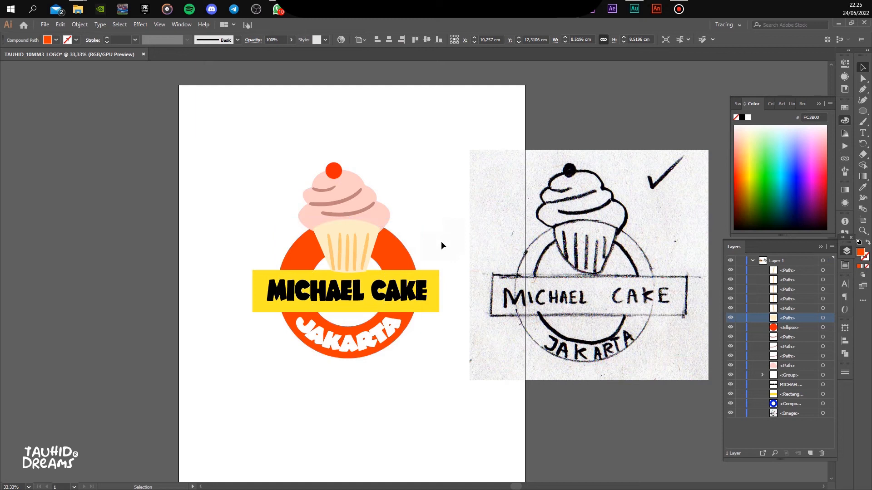
# Copy the frosting's pink onto the yellow banner rectangle with the Eyedropper
pyautogui.click(432, 274)
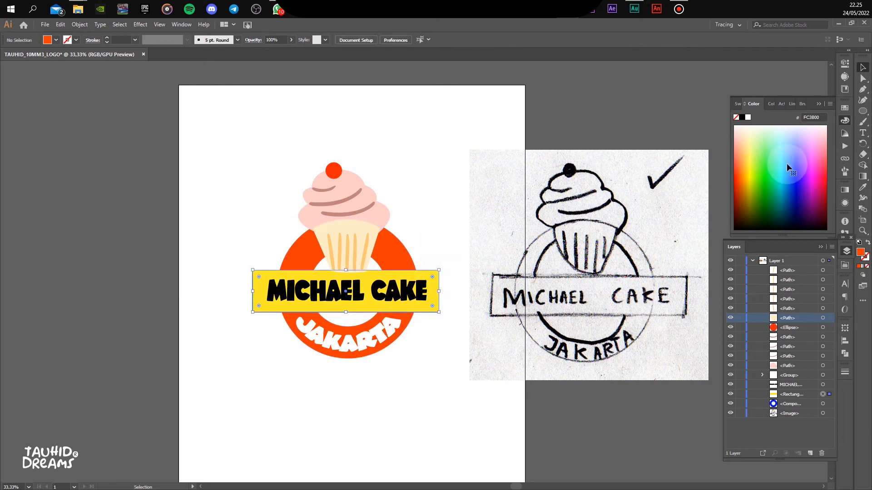
pyautogui.click(865, 190)
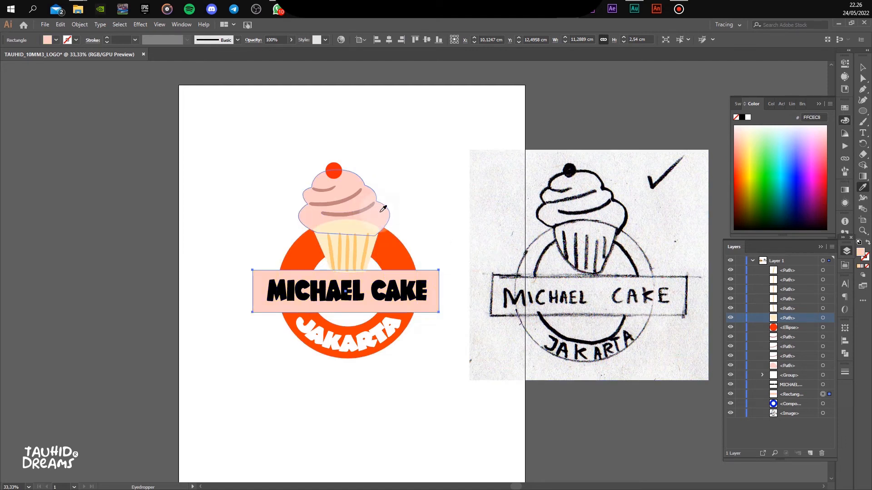
pyautogui.click(863, 67)
pyautogui.click(394, 137)
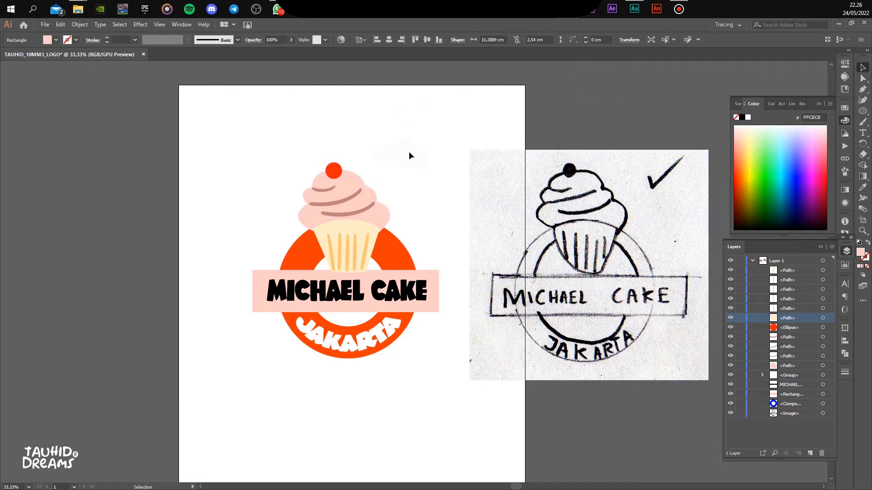
# Delete the hand-drawn sketch image
pyautogui.moveTo(575, 307); pyautogui.dragTo(617, 251)
pyautogui.moveTo(559, 258)
pyautogui.mouseDown()
pyautogui.moveTo(603, 285)
pyautogui.moveTo(576, 276)
pyautogui.moveTo(577, 290)
pyautogui.mouseUp()
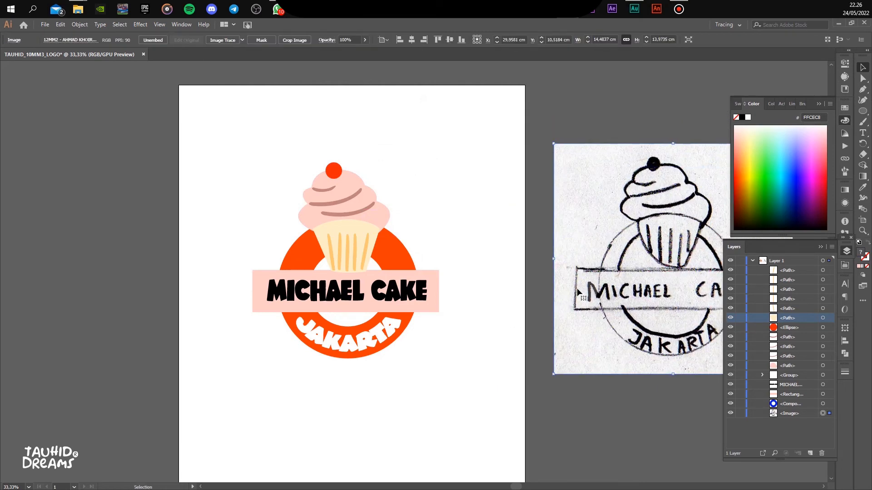
pyautogui.press('Delete')
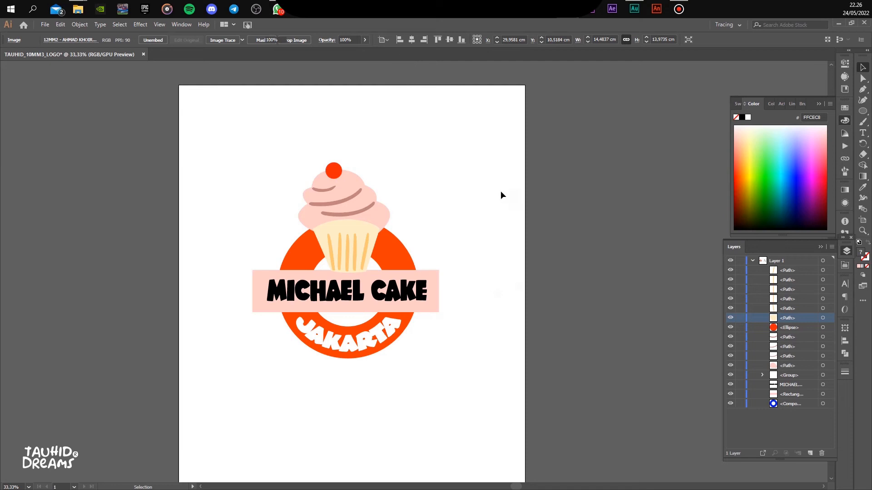
# Group the whole logo and centre it horizontally and vertically on the artboard
pyautogui.moveTo(229, 415); pyautogui.dragTo(222, 412)
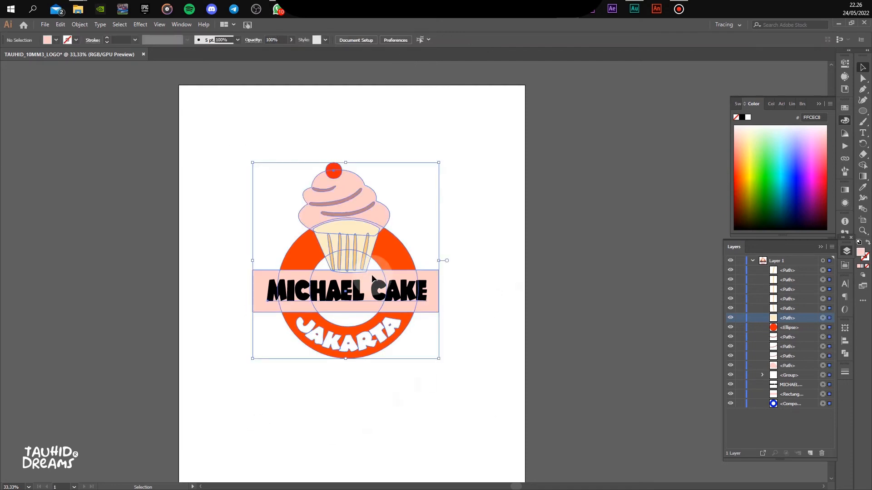
pyautogui.rightClick(372, 279)
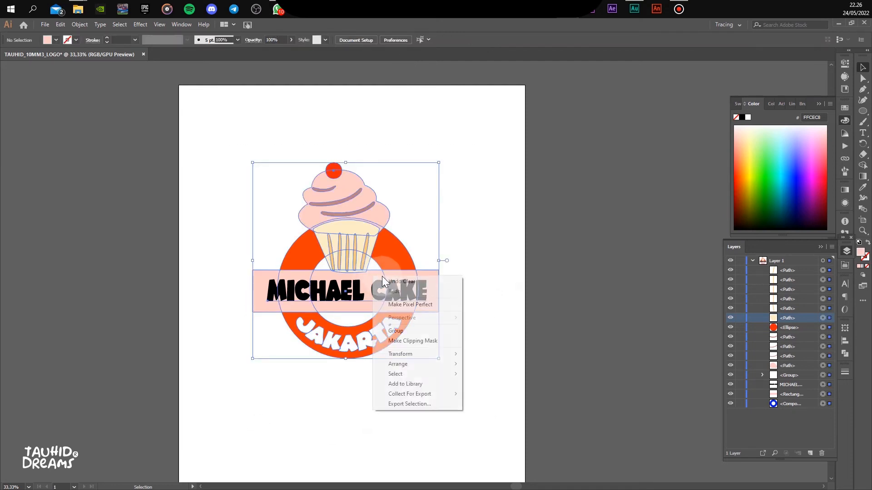
pyautogui.click(407, 328)
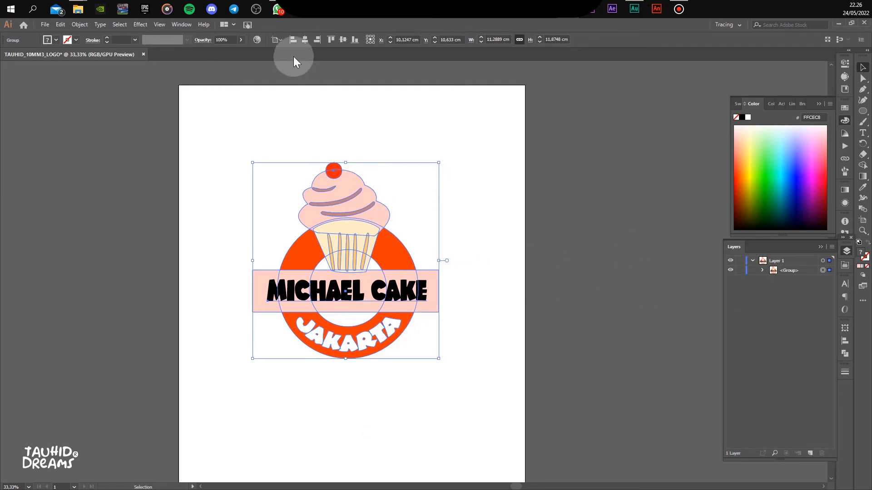
pyautogui.click(308, 43)
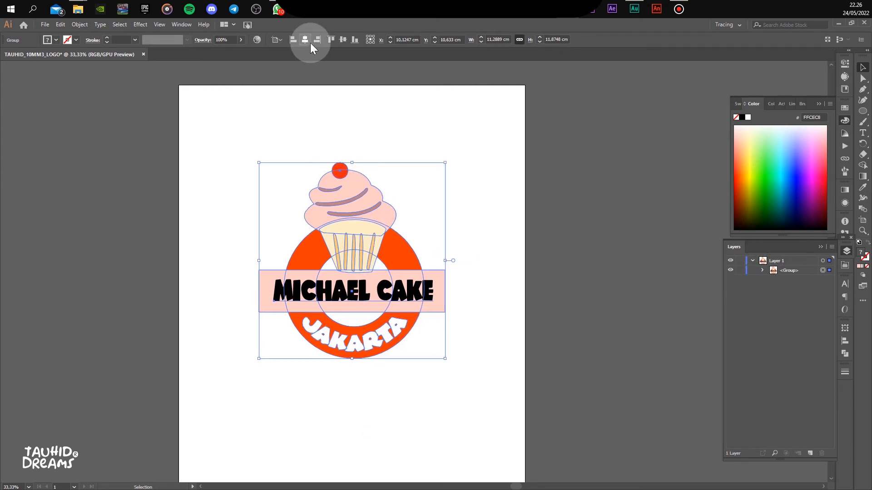
pyautogui.click(343, 42)
pyautogui.click(487, 355)
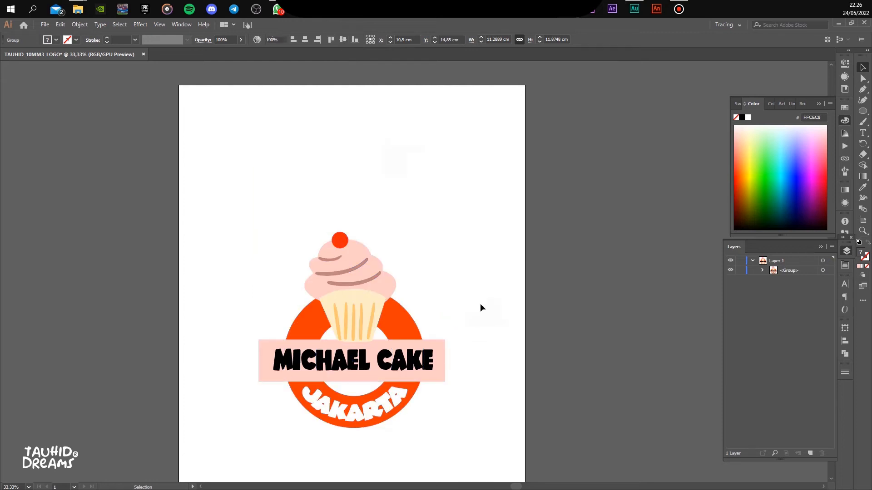
# Add a three-line text block above the logo: Nama with the student's name, Kelas : 10 MM 3, and Pelajaran : Dasar Desain Grafis
pyautogui.moveTo(473, 298); pyautogui.dragTo(502, 255)
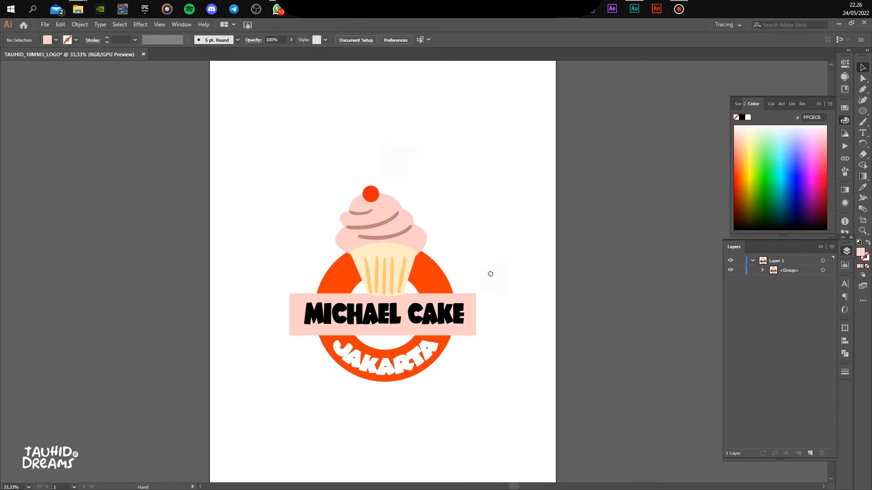
pyautogui.moveTo(565, 225); pyautogui.dragTo(436, 162)
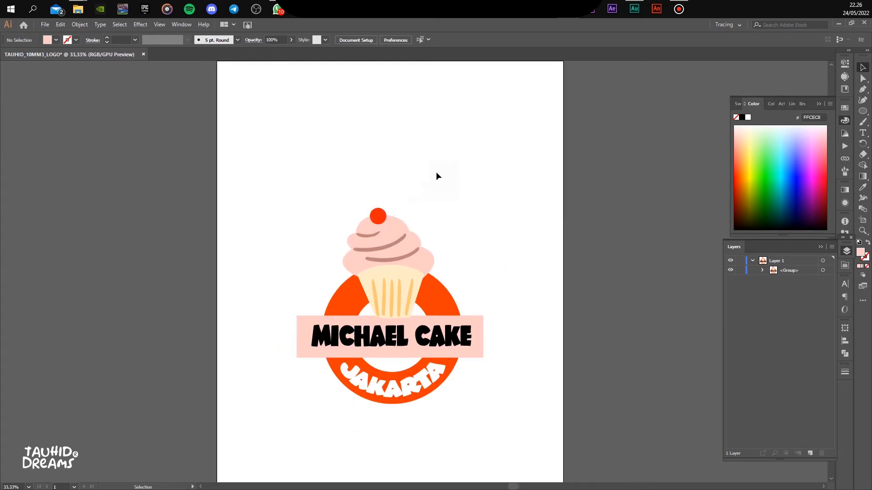
pyautogui.click(863, 133)
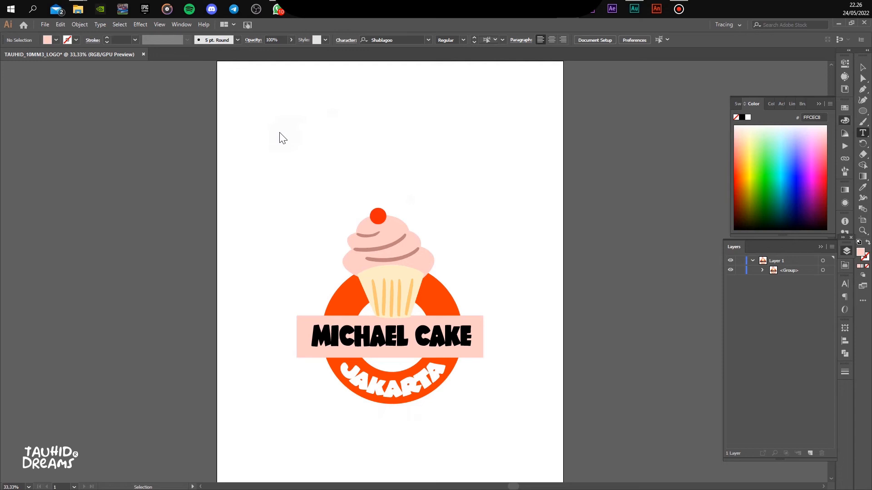
pyautogui.click(304, 147)
pyautogui.write('NAMA')
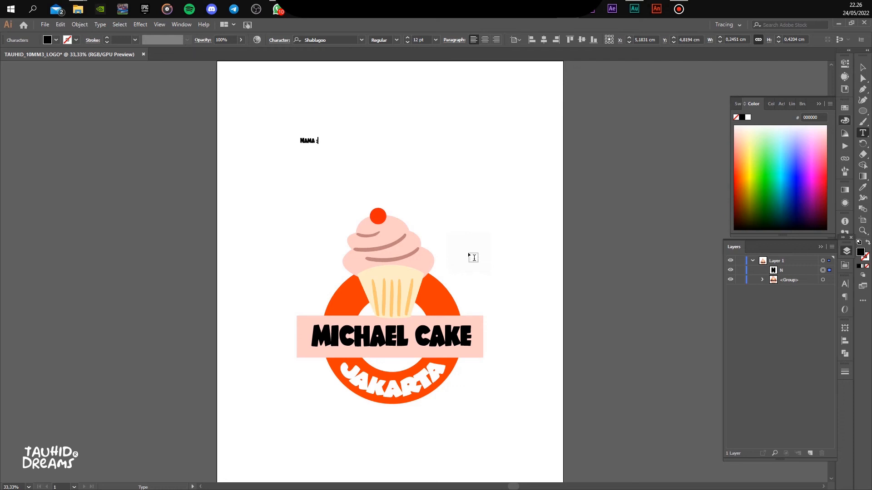
pyautogui.write(' : TAUHID')
pyautogui.press('Return')
pyautogui.write('KELAS : 10 MM 3 PE')
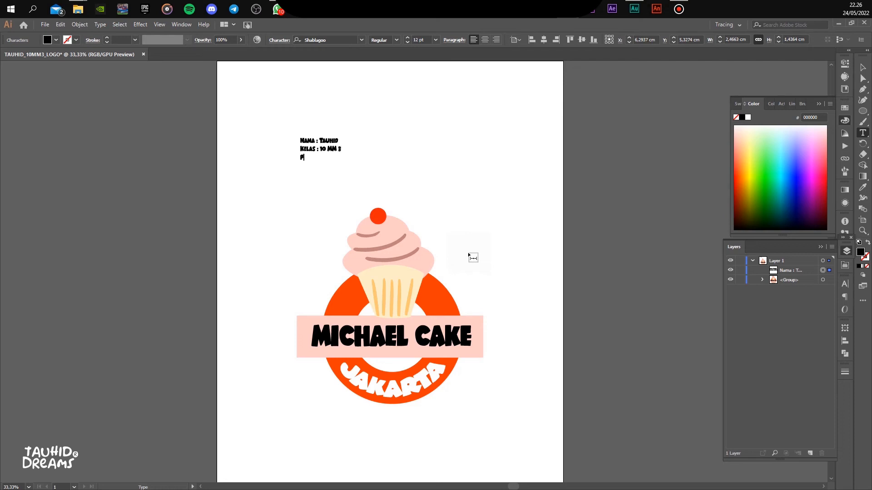
pyautogui.write('LAJARAN : DASAR DESAIN GRAFU')
pyautogui.press('BackSpace')
pyautogui.write('IS')
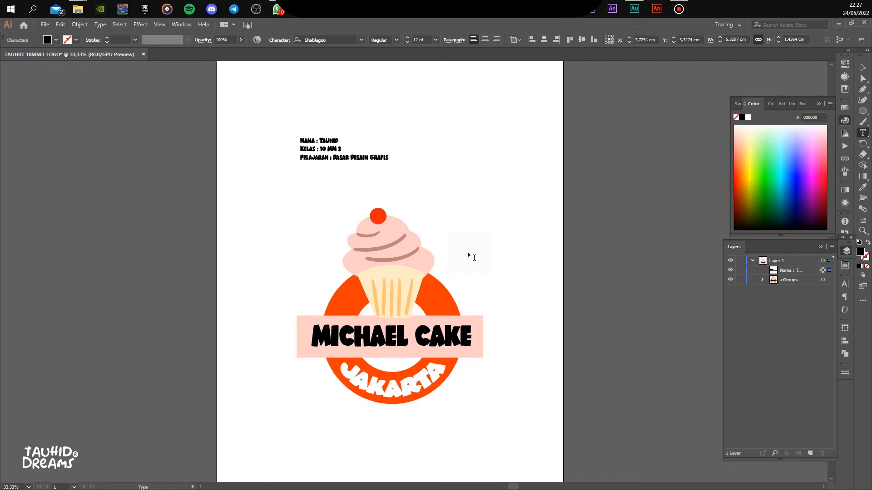
# Change the student details text block's font to Franklin Gothic Demi
pyautogui.click(863, 67)
pyautogui.click(363, 41)
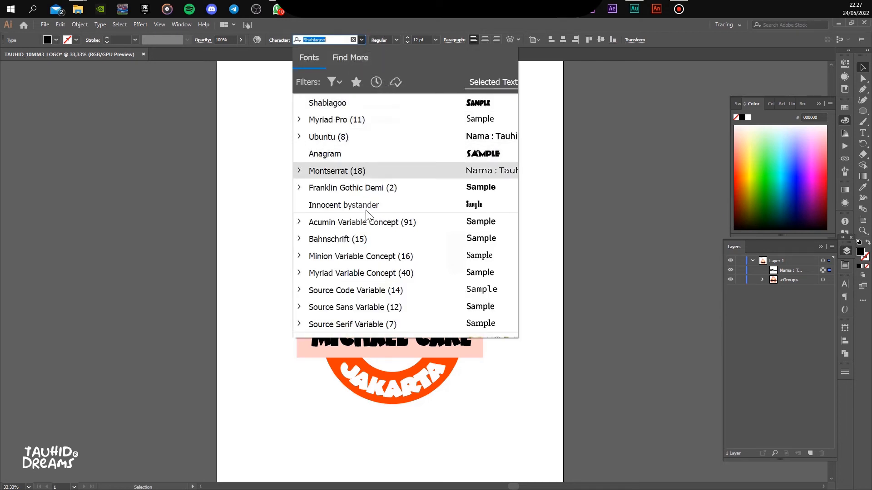
pyautogui.click(393, 196)
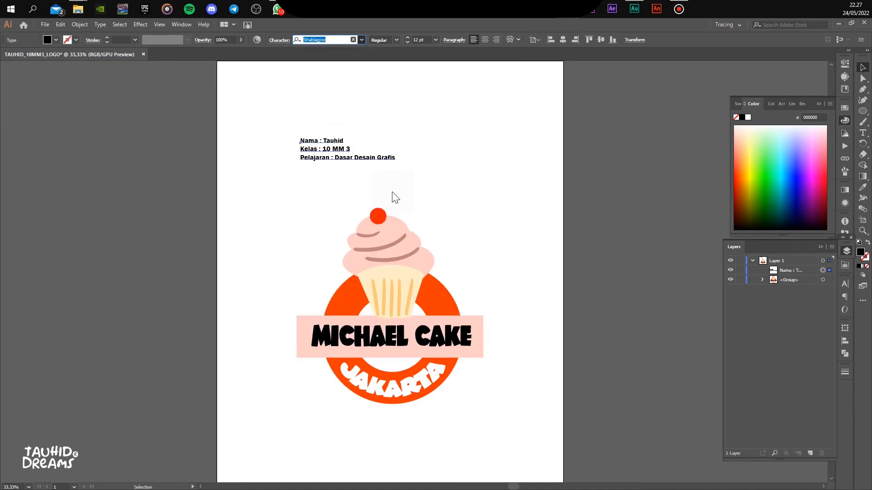
pyautogui.click(380, 179)
# Move the student details text block into the artboard's upper-left corner, leaving a small margin
pyautogui.moveTo(379, 180); pyautogui.dragTo(513, 301)
pyautogui.moveTo(455, 266)
pyautogui.mouseDown()
pyautogui.moveTo(424, 245)
pyautogui.moveTo(469, 273)
pyautogui.mouseUp()
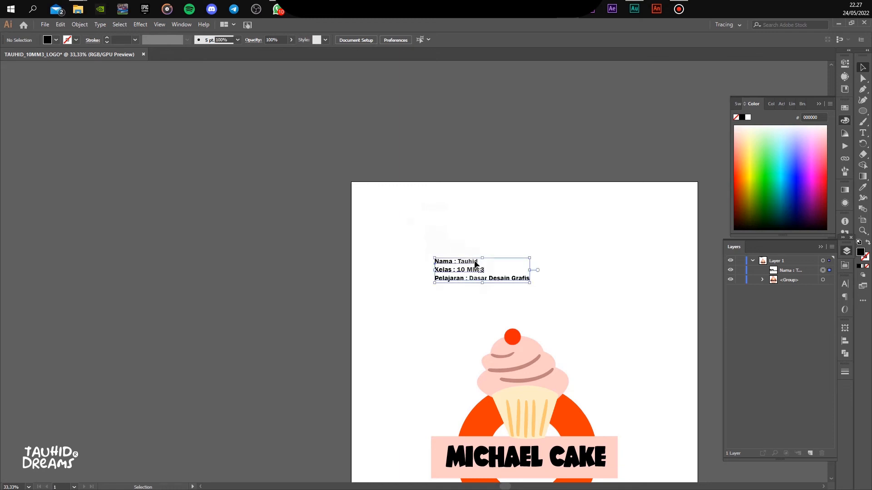
pyautogui.click(472, 254)
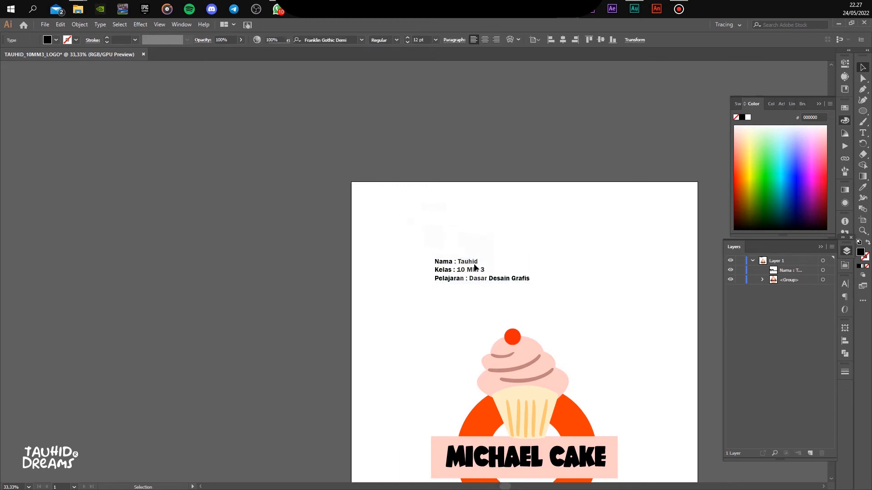
pyautogui.click(471, 273)
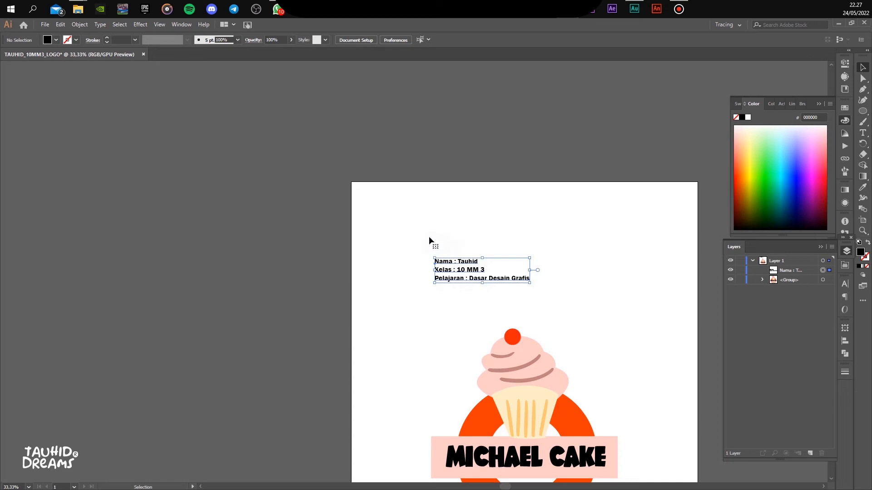
pyautogui.moveTo(444, 253); pyautogui.dragTo(373, 168)
pyautogui.press('space')
pyautogui.click(502, 190)
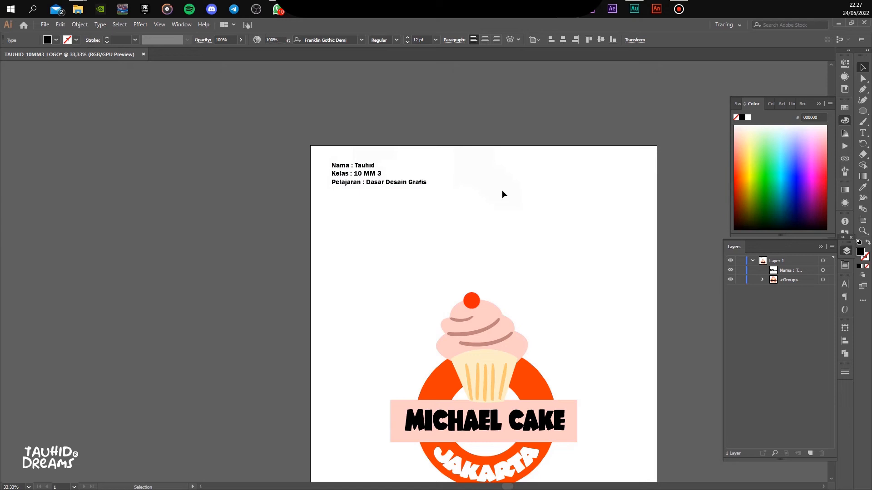
# Move the logo group straight up to about Y 13.6 cm, keeping it horizontally centred on the artboard
pyautogui.moveTo(546, 258); pyautogui.dragTo(463, 191)
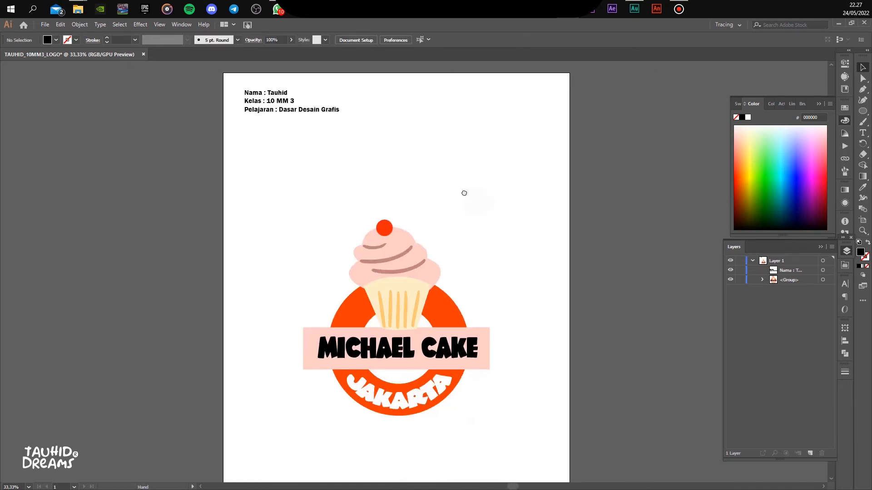
pyautogui.scroll(-1, 521, 257)
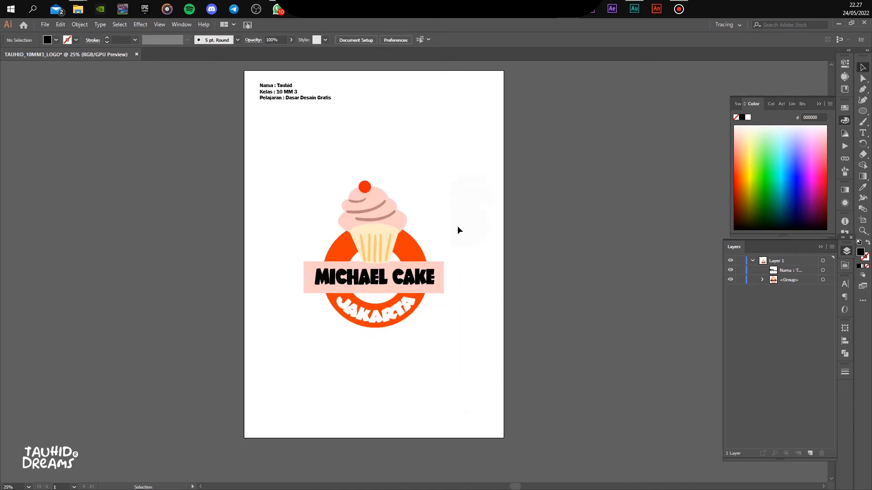
pyautogui.moveTo(387, 250); pyautogui.dragTo(387, 234)
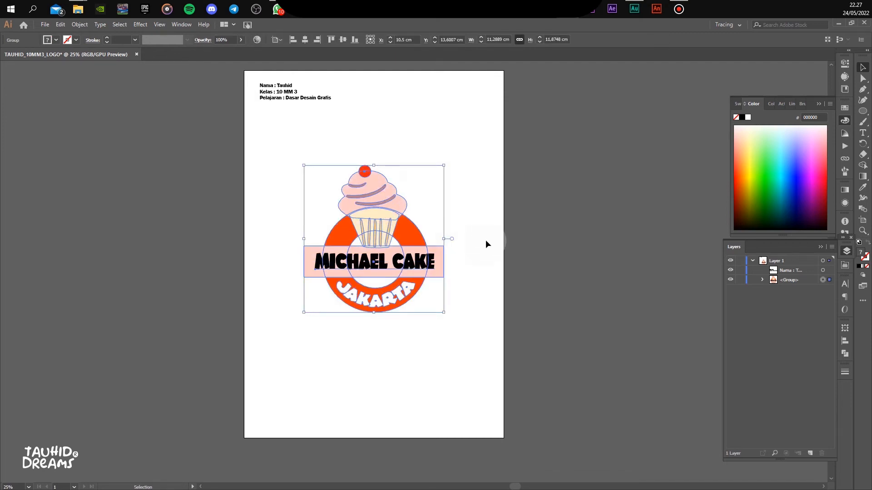
pyautogui.click(582, 226)
# Draw an open L-shaped Pen path from the frosting's lower-right edge, about 3.3 cm to the right and 3.7 cm up
pyautogui.click(863, 89)
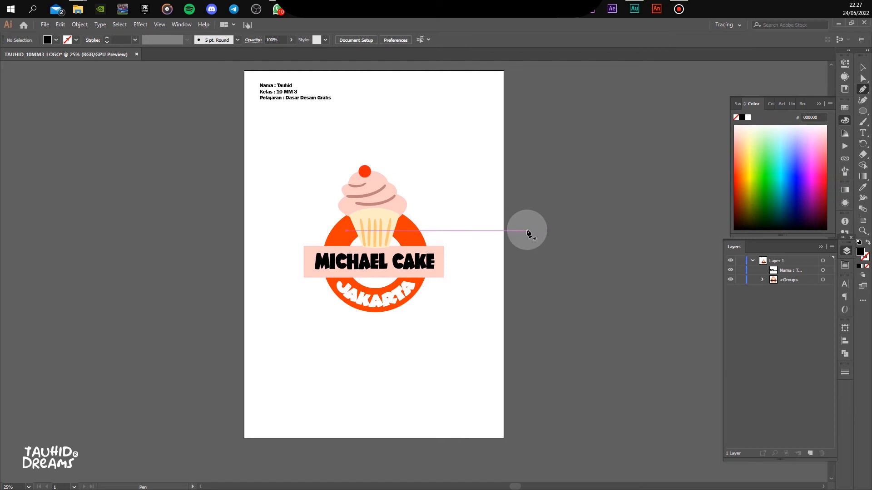
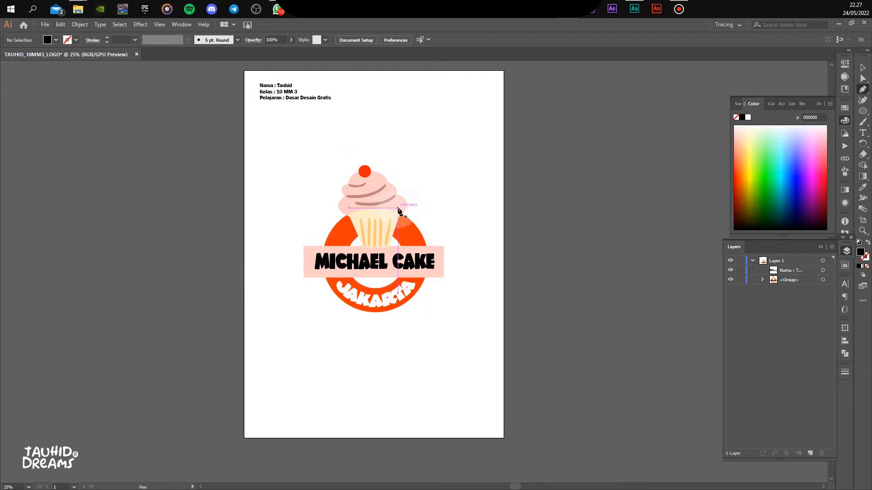
pyautogui.click(397, 208)
pyautogui.click(437, 207)
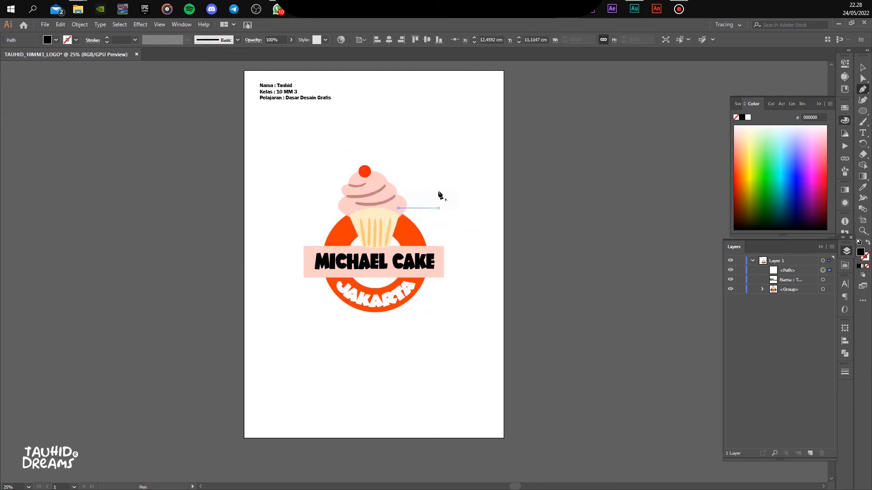
pyautogui.click(438, 162)
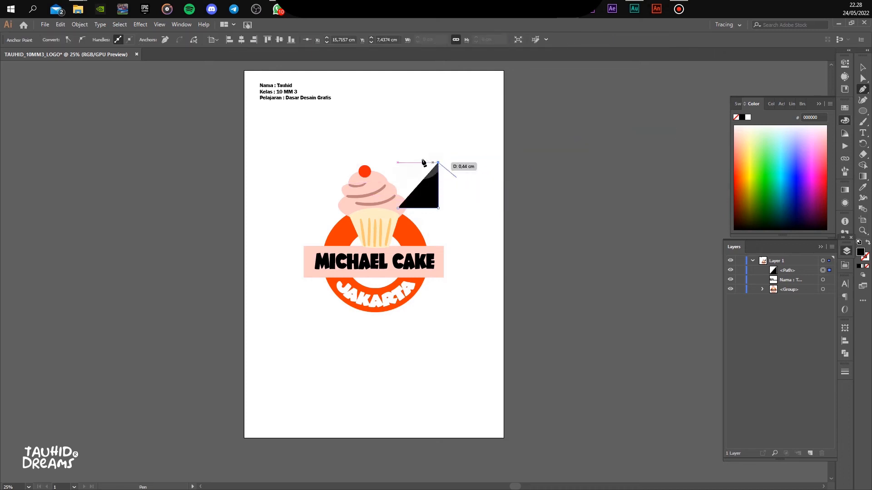
pyautogui.press('ctrl')
pyautogui.keyDown('ctrl'); pyautogui.click(449, 185); pyautogui.keyUp('ctrl')
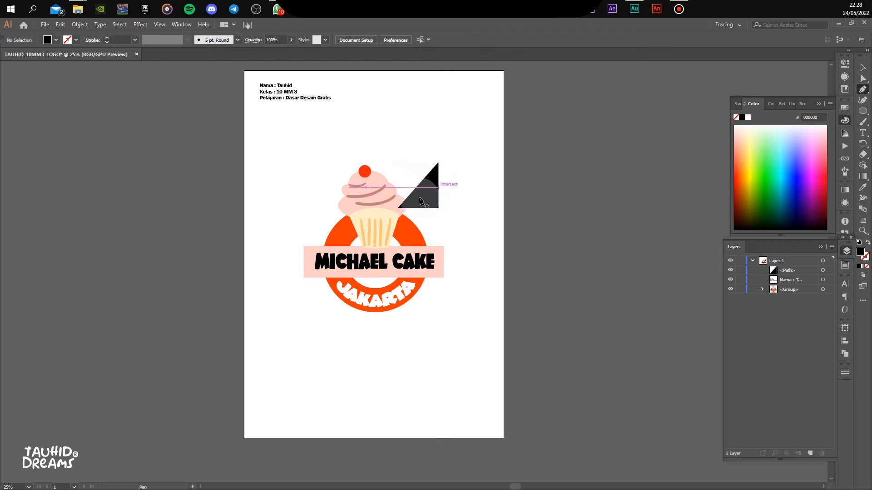
# Remove the L-shaped path's fill and give it a black stroke
pyautogui.click(863, 69)
pyautogui.click(431, 203)
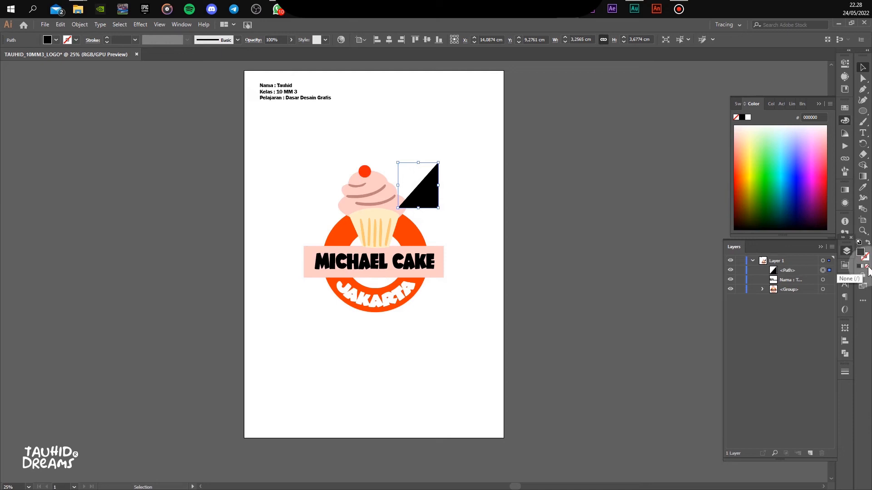
pyautogui.click(740, 119)
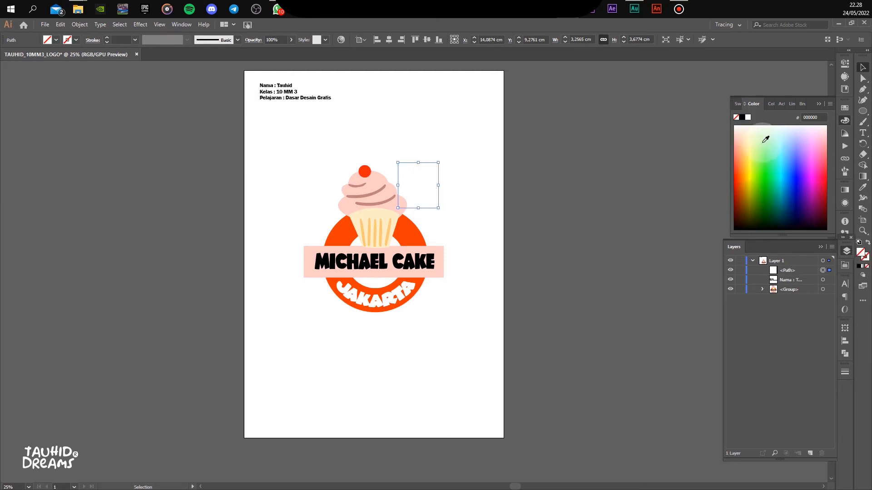
pyautogui.click(865, 257)
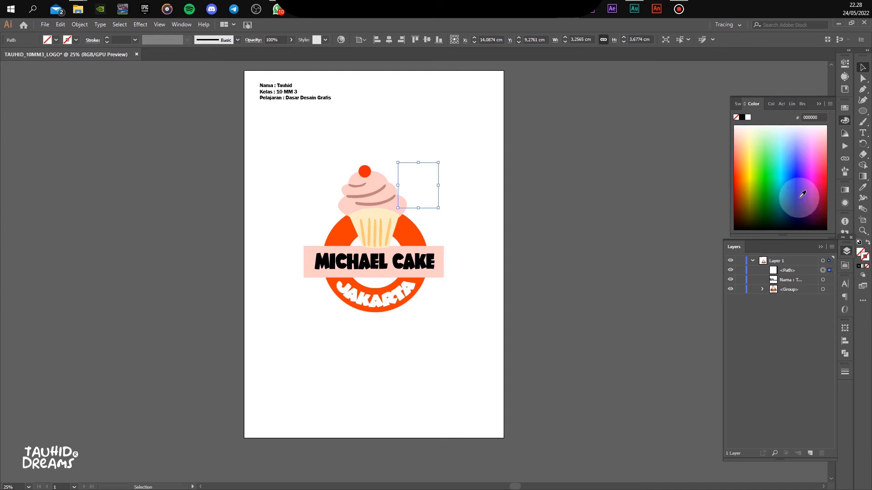
pyautogui.click(741, 117)
pyautogui.click(653, 157)
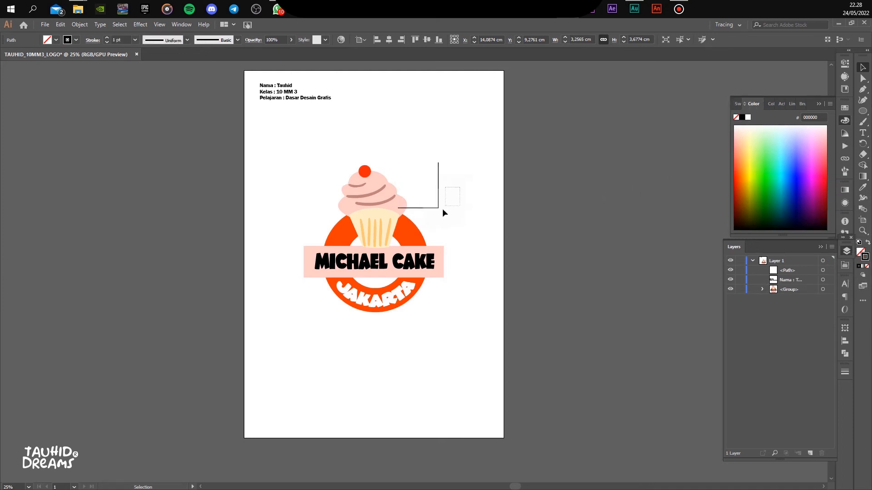
# Set the L-shaped line's stroke weight to 3 pt and shift the line slightly to the right
pyautogui.click(437, 209)
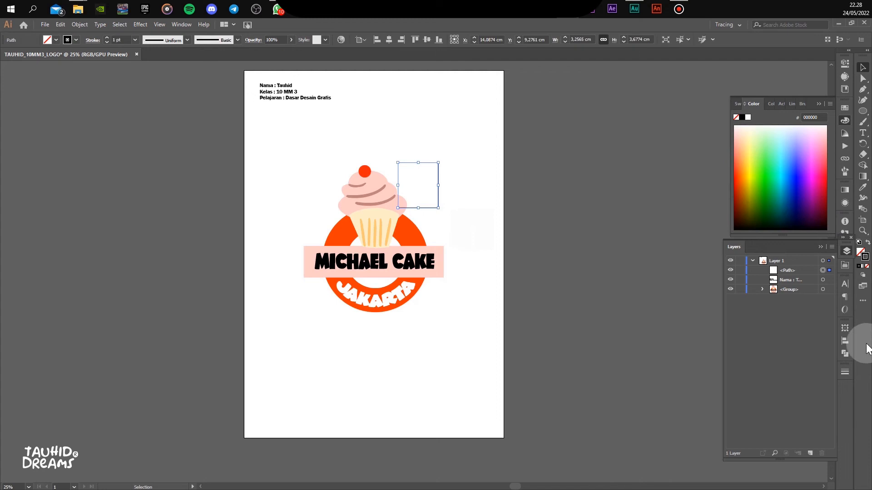
pyautogui.click(844, 373)
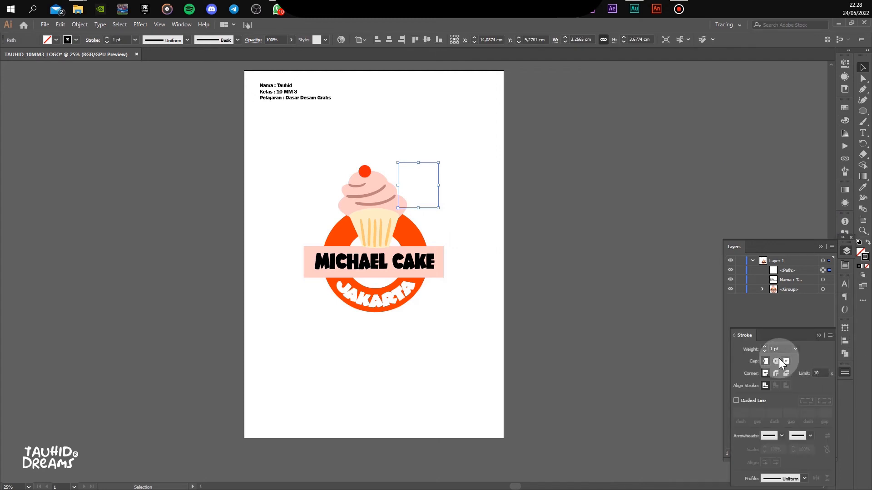
pyautogui.click(795, 349)
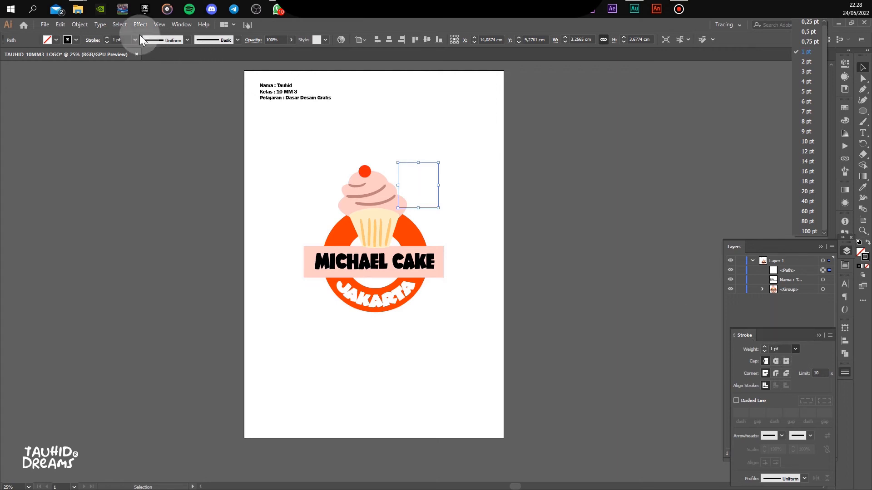
pyautogui.click(134, 44)
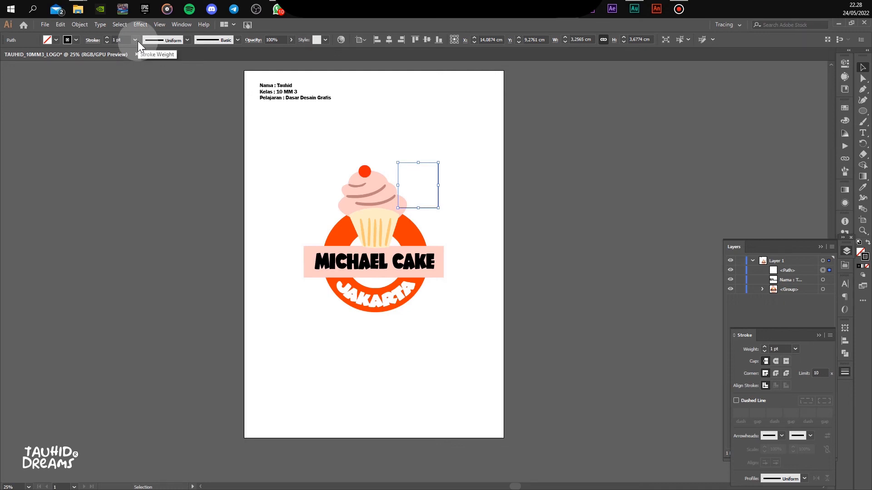
pyautogui.click(135, 39)
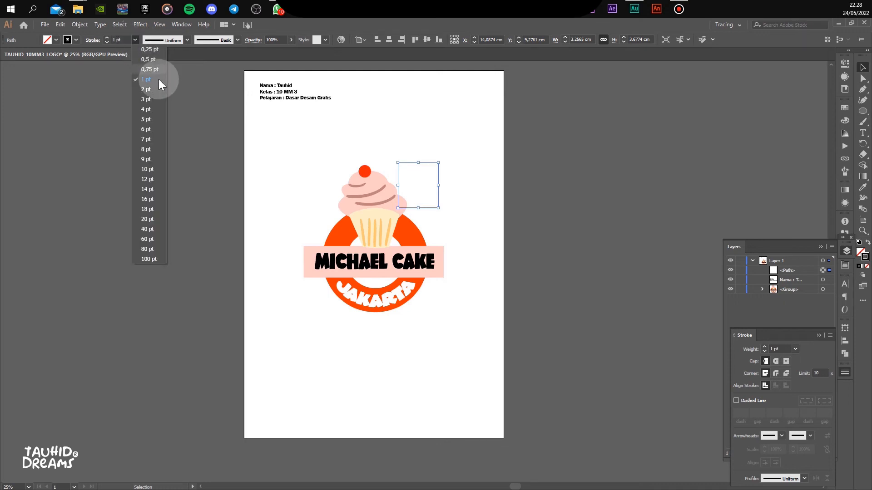
pyautogui.click(146, 99)
pyautogui.click(527, 196)
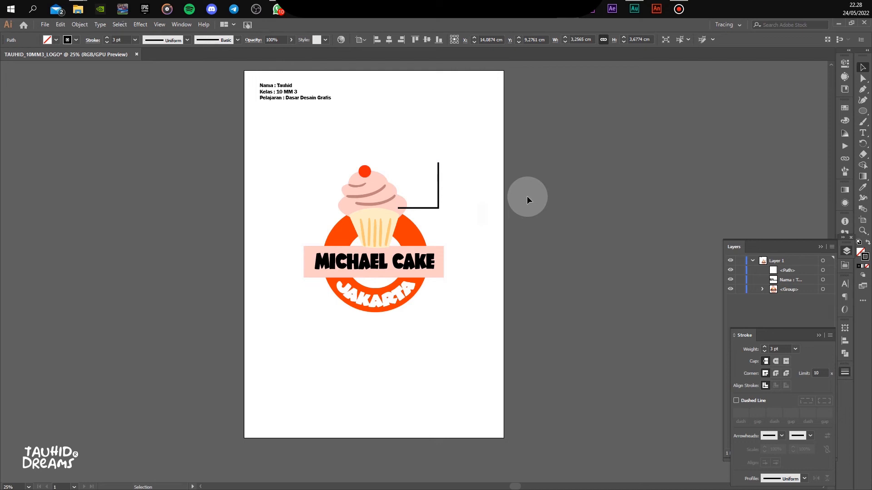
pyautogui.click(438, 198)
pyautogui.click(486, 172)
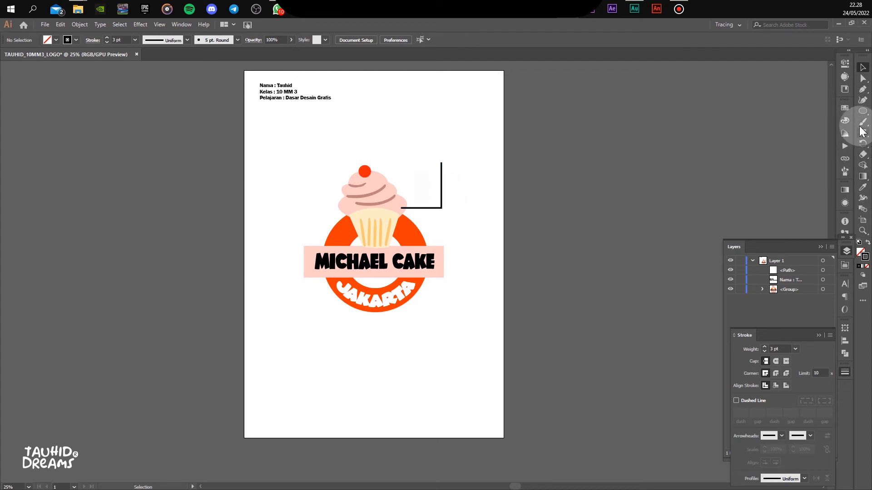
# Draw an open L-shaped Pen path from the orange ring's lower-left edge, about 2.3 cm to the left and straight down below the logo
pyautogui.click(862, 90)
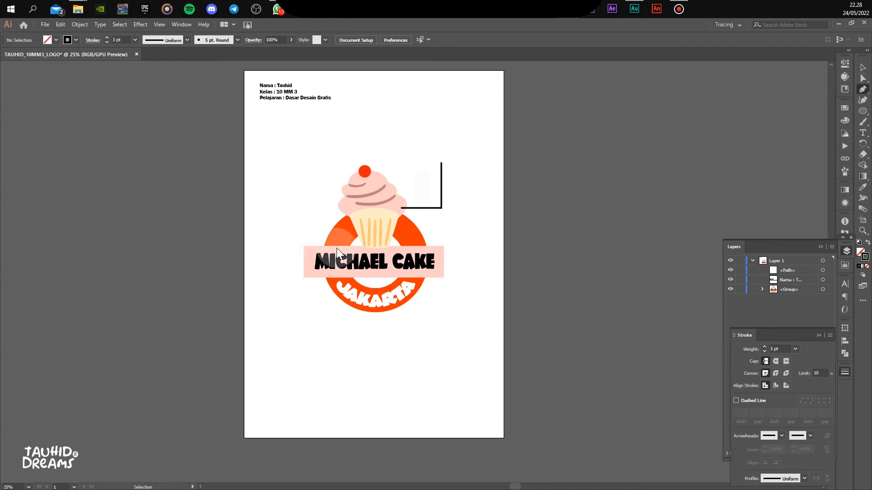
pyautogui.click(328, 282)
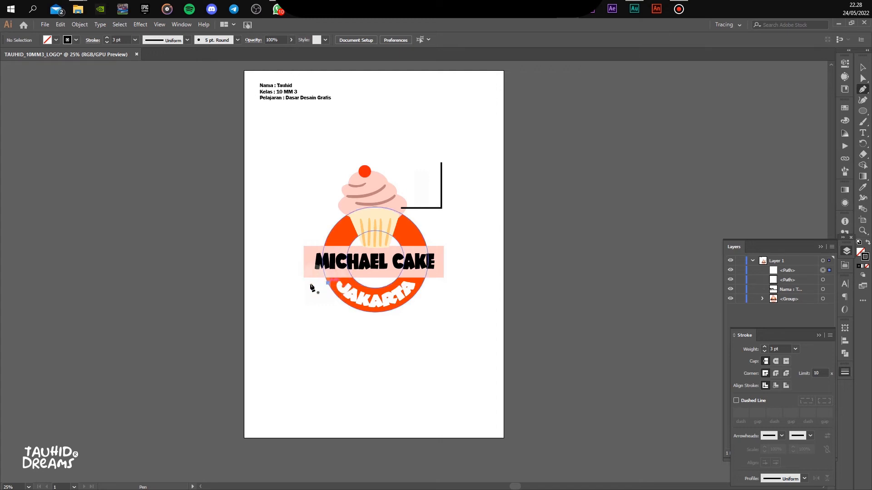
pyautogui.click(299, 282)
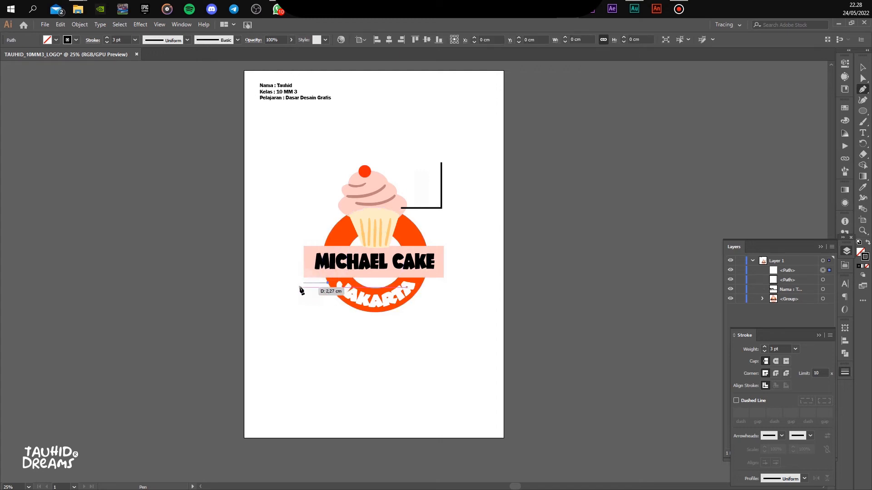
pyautogui.click(300, 356)
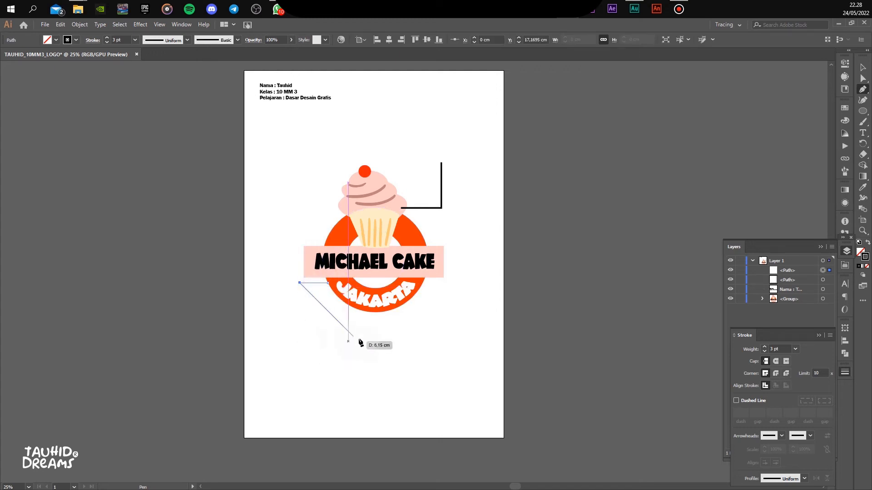
pyautogui.keyDown('ctrl'); pyautogui.click(466, 298); pyautogui.keyUp('ctrl')
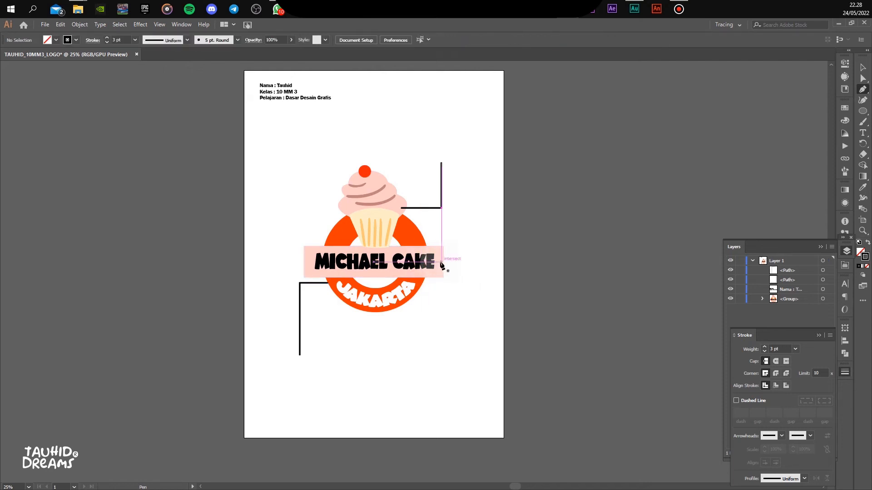
# Draw an open L-shaped Pen path from the pink banner's right end, about 1.4 cm to the right and 6.1 cm down
pyautogui.click(441, 262)
pyautogui.click(459, 262)
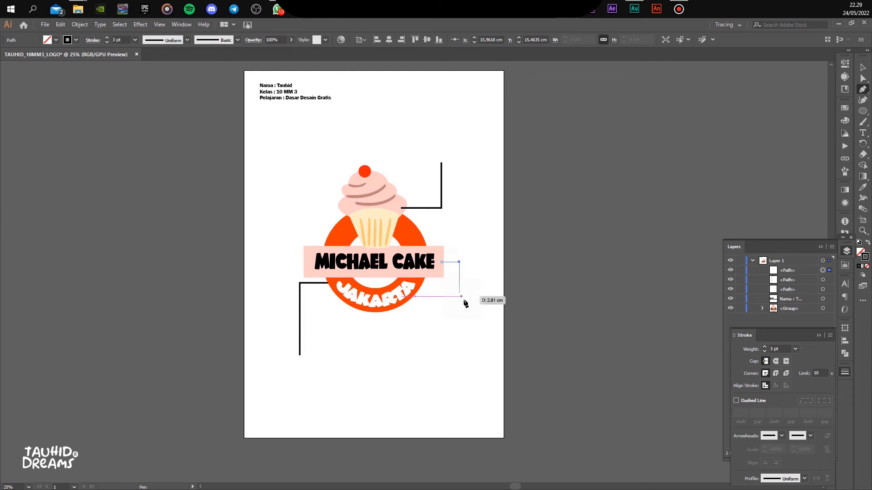
pyautogui.keyDown('shift'); pyautogui.click(459, 337); pyautogui.keyUp('shift')
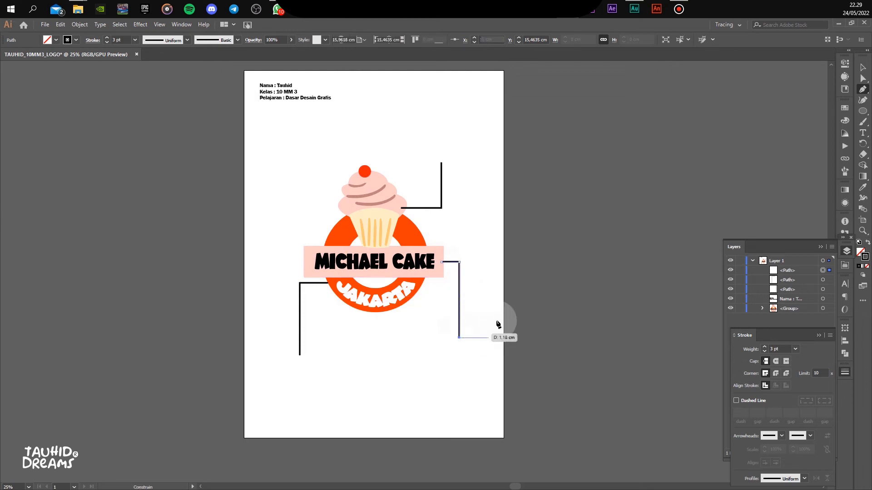
pyautogui.keyDown('ctrl'); pyautogui.click(734, 166); pyautogui.keyUp('ctrl')
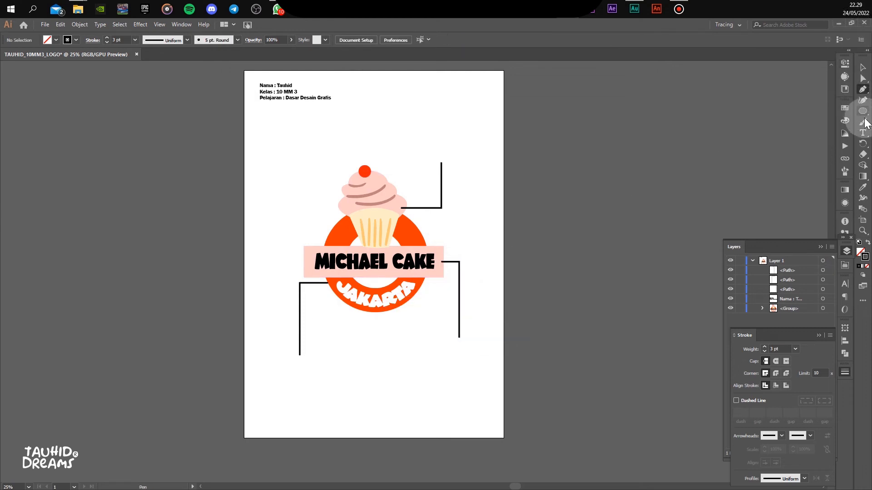
# Add a text caption above the frosting's leader line with the first line "Gambar bentuk cake yang melambangkan"
pyautogui.click(863, 133)
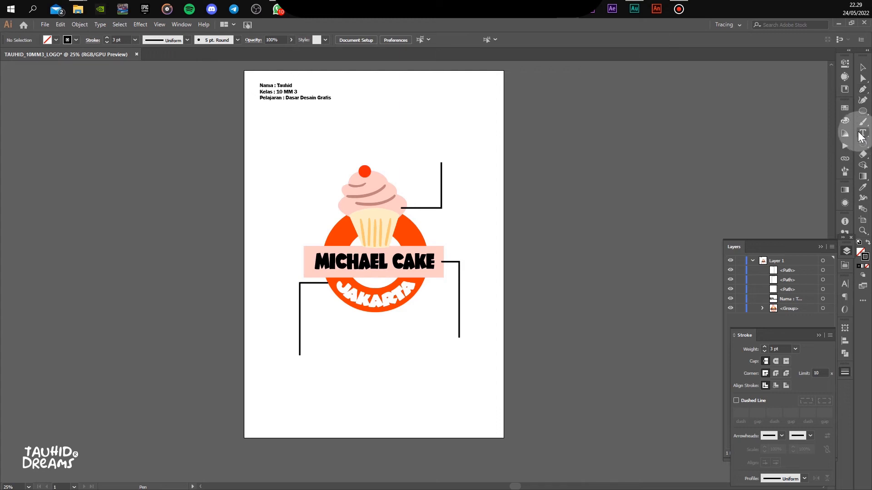
pyautogui.click(398, 141)
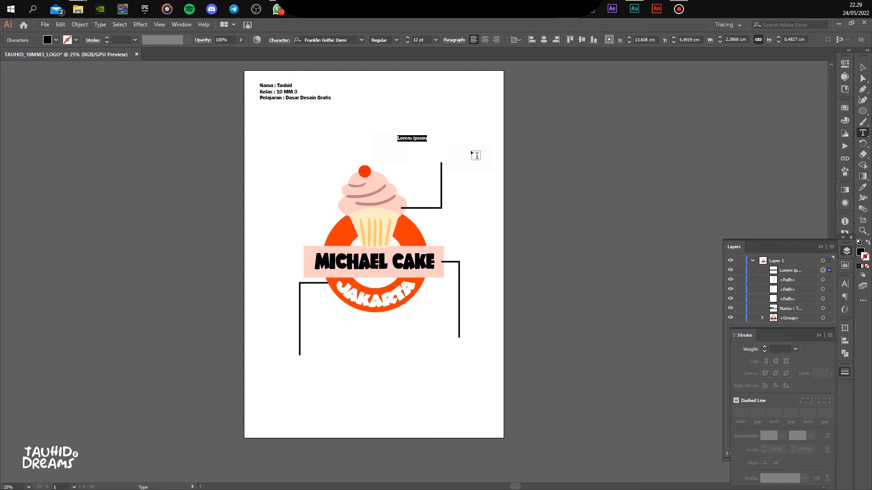
pyautogui.write('Gn')
pyautogui.write('mba')
pyautogui.write('r bentuk cake yang')
pyautogui.write(' melambangkan')
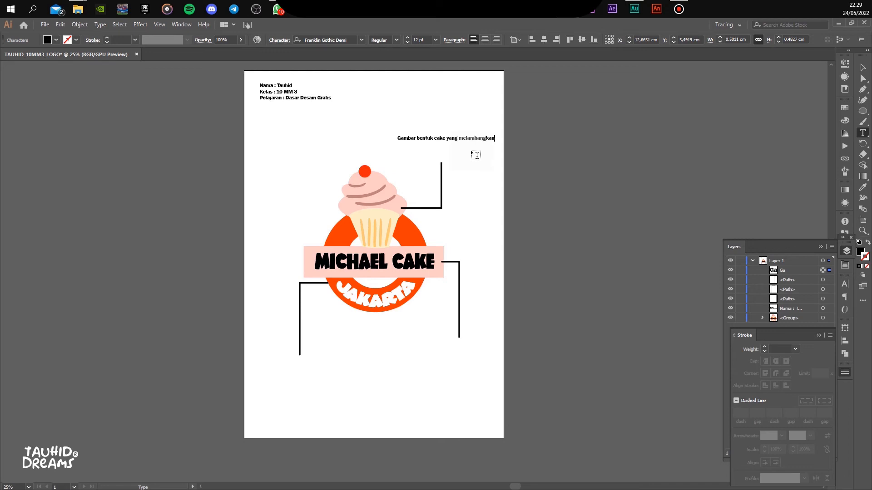
# Continue the cake caption with two more lines: "bahwa usaha dari logo ini menjual produk" and "makanan berupa cake / roti rotian."
pyautogui.write('bali')
pyautogui.write('a usaha')
pyautogui.write(' da')
pyautogui.write('rupa')
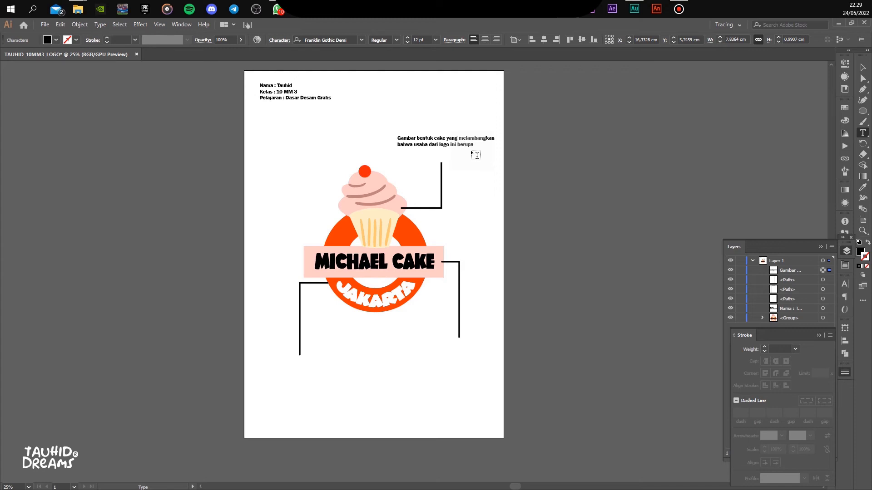
pyautogui.press('BackSpace')
pyautogui.press('BackSpace')
pyautogui.press('BackSpace')
pyautogui.press('BackSpace')
pyautogui.write('menju')
pyautogui.write('al produk m')
pyautogui.write('akanan ')
pyautogui.write('ca')
pyautogui.press('BackSpace')
pyautogui.press('BackSpace')
pyautogui.write('berupa cake / roti rotian.')
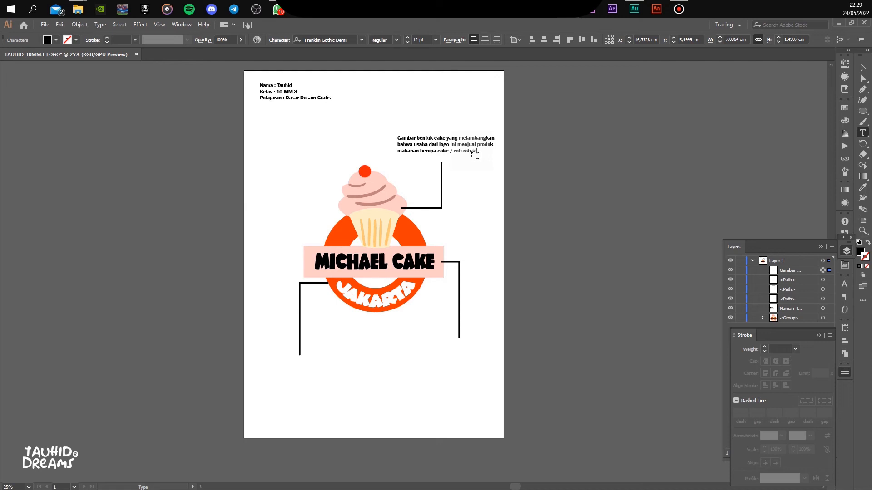
# Shift the cake caption left over the end of its leader line, and move the banner's leader line slightly left
pyautogui.click(862, 68)
pyautogui.moveTo(473, 155)
pyautogui.mouseDown()
pyautogui.moveTo(442, 154)
pyautogui.moveTo(459, 151)
pyautogui.mouseUp()
pyautogui.click(538, 163)
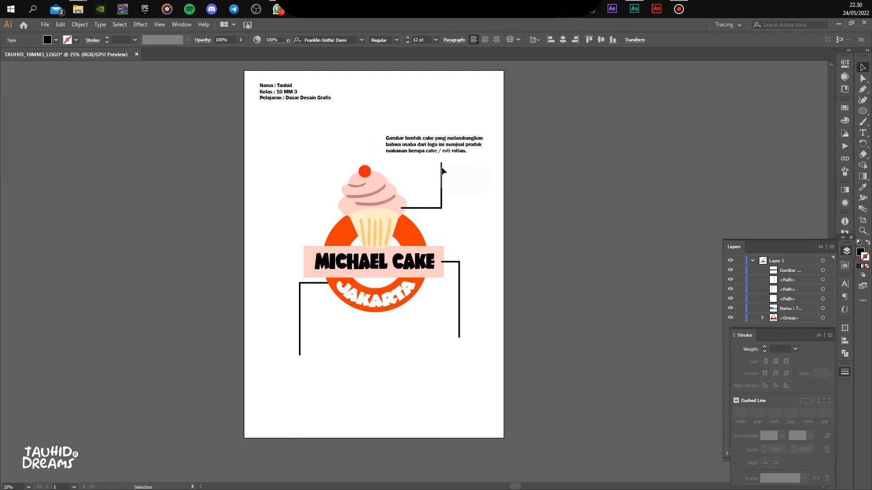
pyautogui.click(452, 147)
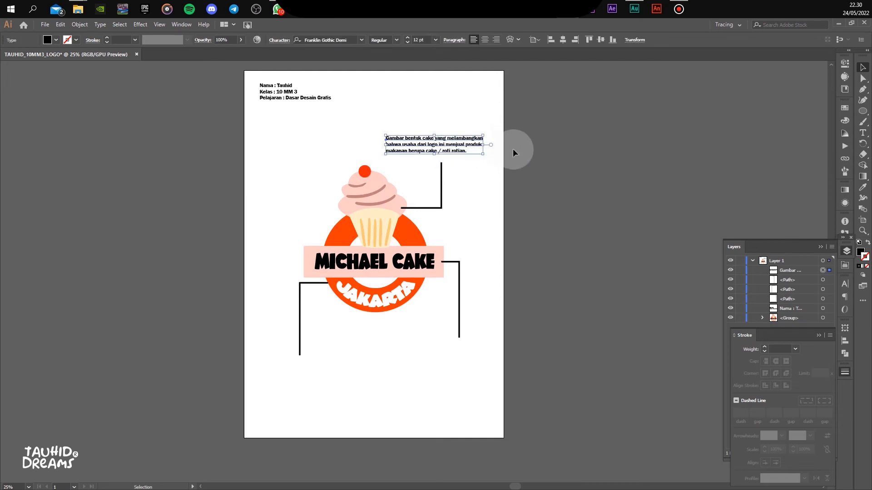
pyautogui.press('Left')
pyautogui.press('Left')
pyautogui.click(499, 134)
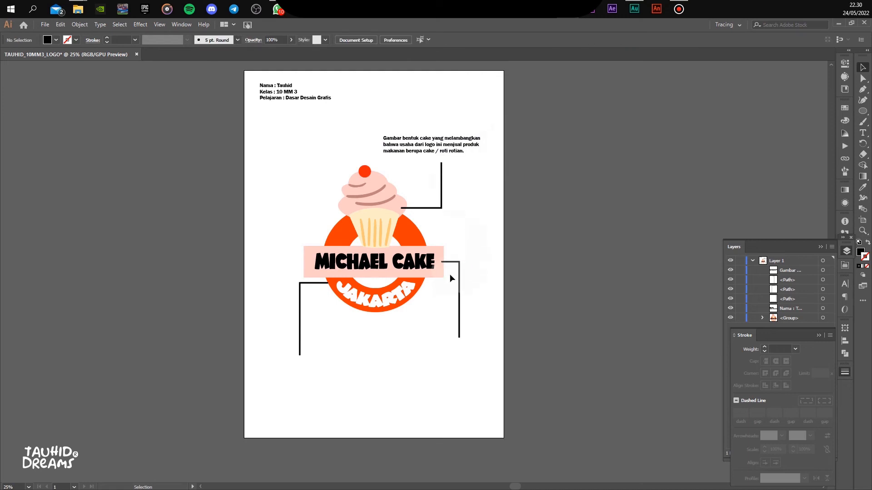
pyautogui.moveTo(459, 266); pyautogui.dragTo(456, 265)
# Duplicate the cake caption below the ring's leader line and replace its text with the line "Linkaran oren mengartikan bahwa usaha ini"
pyautogui.moveTo(455, 146); pyautogui.dragTo(333, 373)
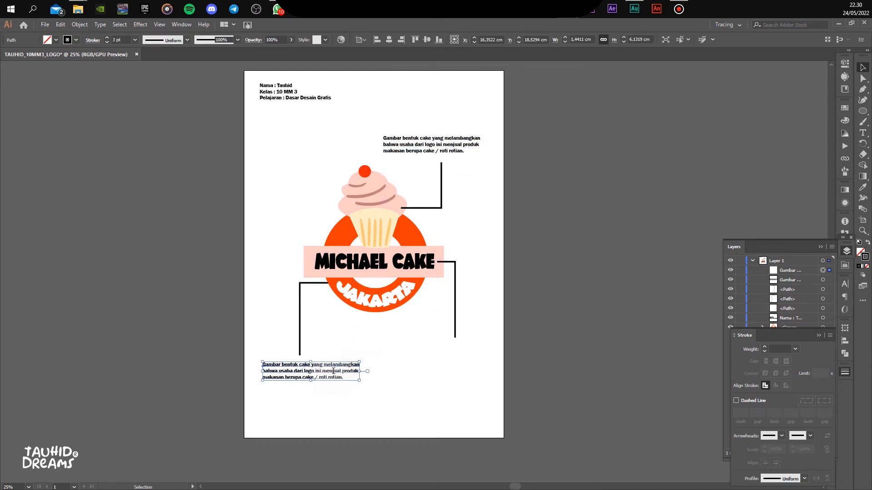
pyautogui.doubleClick(334, 371)
pyautogui.hotkey('ctrl', 'a')
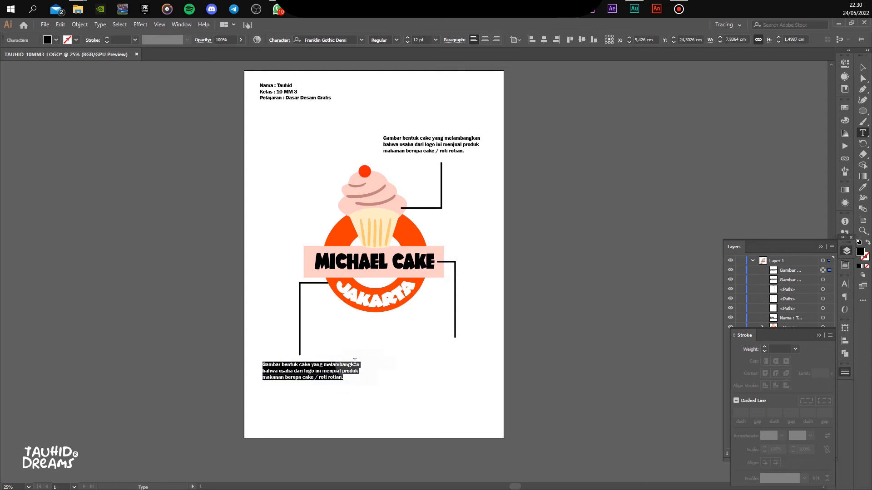
pyautogui.write('Linkaran oren mengai')
pyautogui.write('tikan bahe')
pyautogui.press('BackSpace')
pyautogui.write('wa')
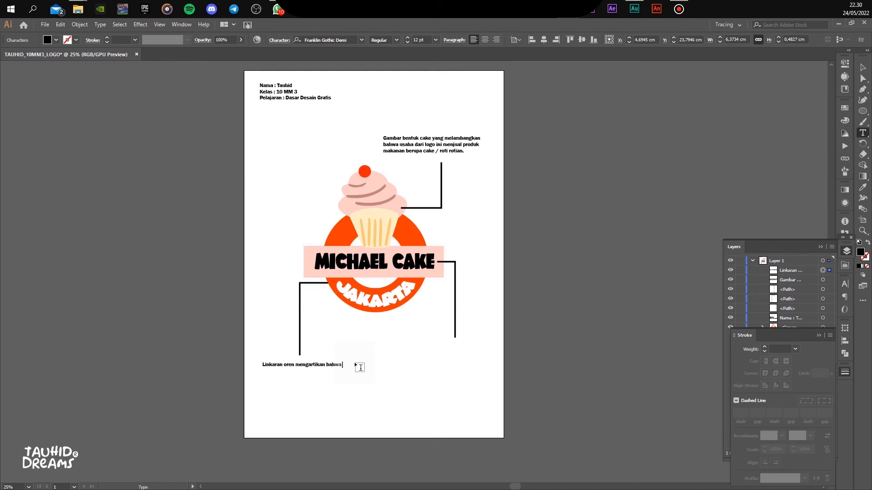
pyautogui.write('usaha ini')
pyautogui.press('Return')
# Continue the ring caption over three lines with "akan selalu memiliki inovasi yang terus berputar sesuai dengan perkembangan zaman dalam dunia cake / roti rotian."
pyautogui.write('akan selalu memiliki ')
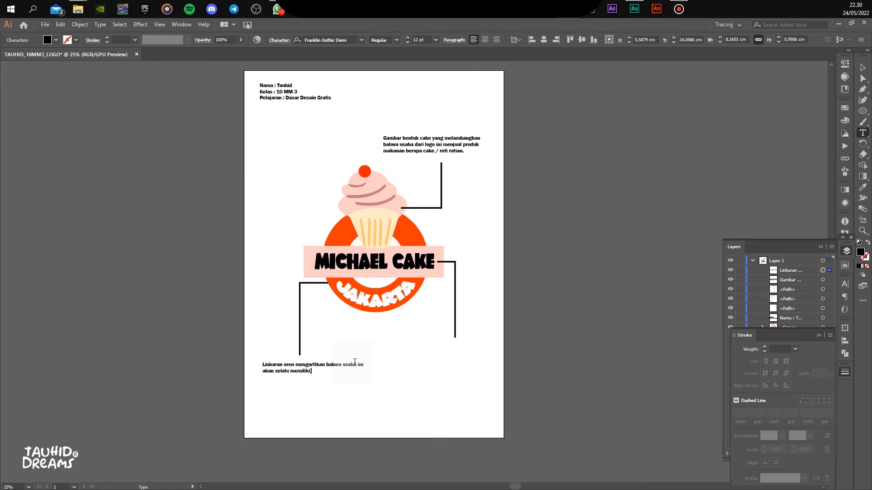
pyautogui.write('inovasi yang terus berputar')
pyautogui.press('Return')
pyautogui.write('sesuai dengan ')
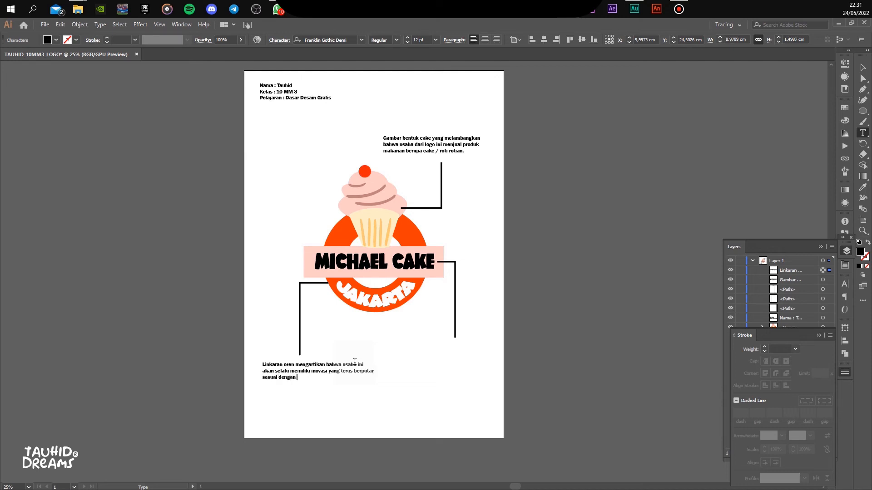
pyautogui.write('perkembangan')
pyautogui.write(' zaman')
pyautogui.write(' dalam ')
pyautogui.write('dunia')
pyautogui.write(' c')
pyautogui.write('ake')
pyautogui.write(' / roti r')
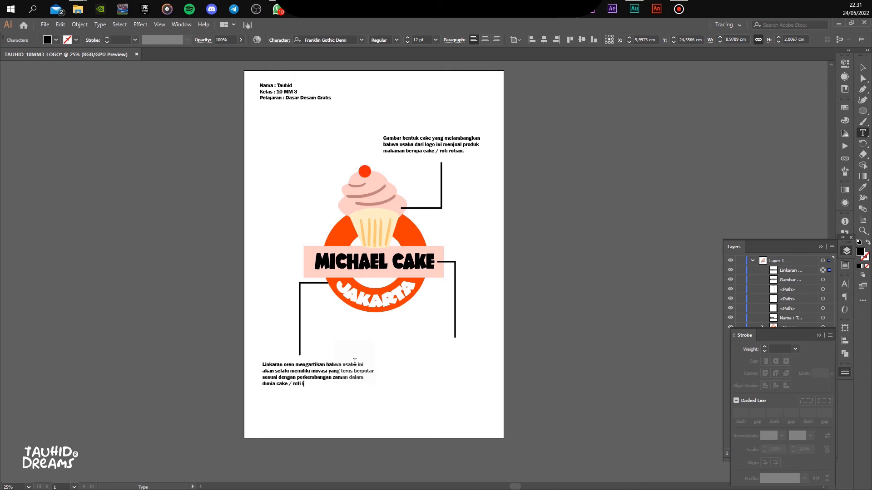
pyautogui.write('otian.')
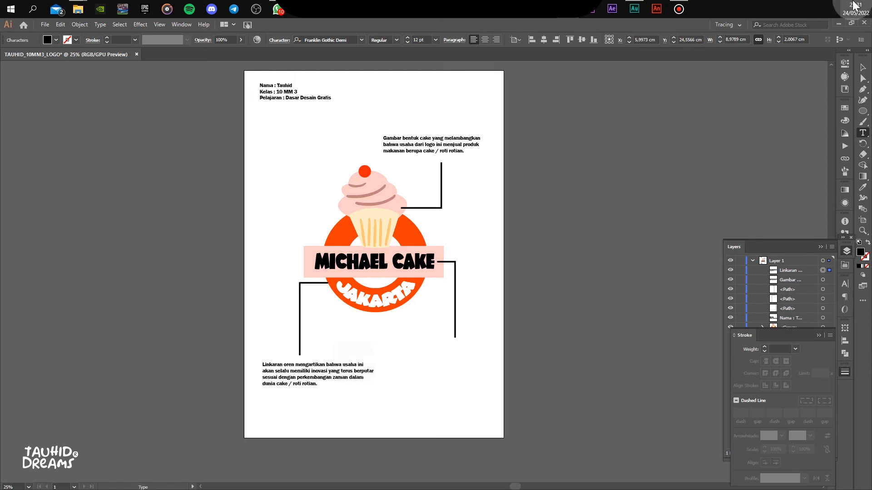
# Duplicate the ring caption beneath the banner's leader line and replace its text with the brand's first word followed by "adalah nama dari pemilik"
pyautogui.click(862, 68)
pyautogui.moveTo(354, 373); pyautogui.dragTo(454, 355)
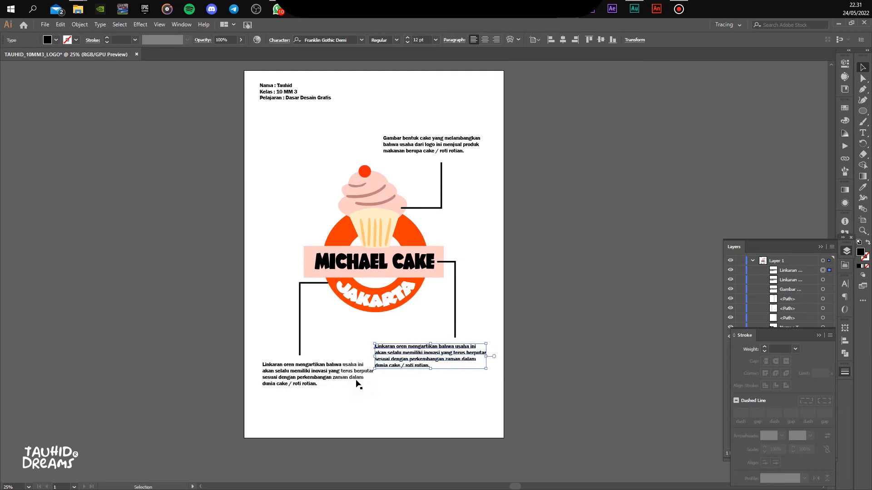
pyautogui.press('t')
pyautogui.tripleClick(440, 354)
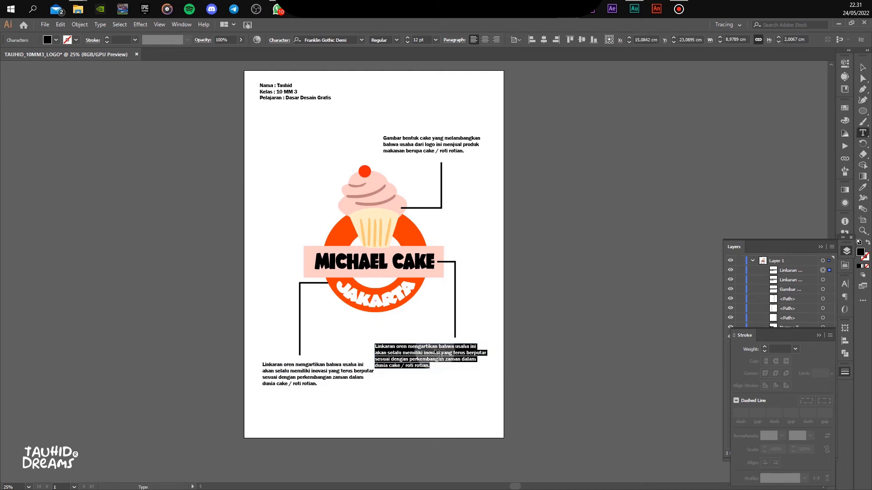
pyautogui.write('Mic')
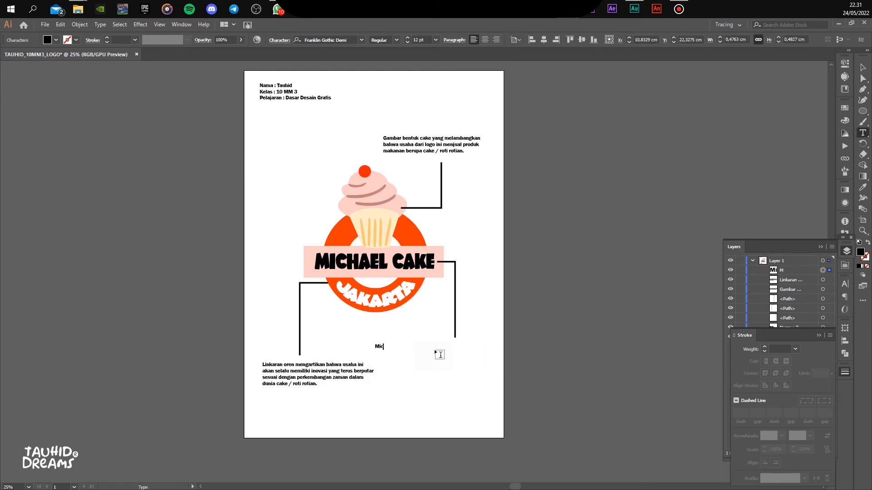
pyautogui.write('hael')
pyautogui.write(' adal')
pyautogui.write('ah nama')
pyautogui.write(' dari pemilik')
pyautogui.write('i')
pyautogui.press('BackSpace')
# Continue the banner caption with "usaha perusahaan ini, kemudian kata jakarta yang melambangkan usaha ini", broken over three lines
pyautogui.write('usaha prody')
pyautogui.press('BackSpace')
pyautogui.press('BackSpace')
pyautogui.press('BackSpace')
pyautogui.write('erusahaan ini, kemudian')
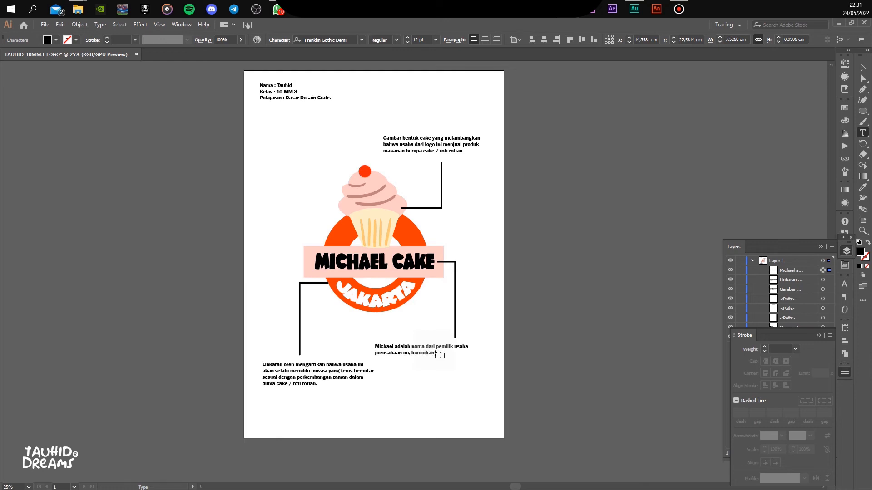
pyautogui.write(' kata')
pyautogui.write(' jakarta ')
pyautogui.write('yang me')
pyautogui.write('lambangkan ')
pyautogui.write('usaha')
pyautogui.write(' ini')
# Finish the banner caption with "berada atau awal mula berdiri di ibu kota jakarta.", breaking the line after "atau"
pyautogui.write(' bera')
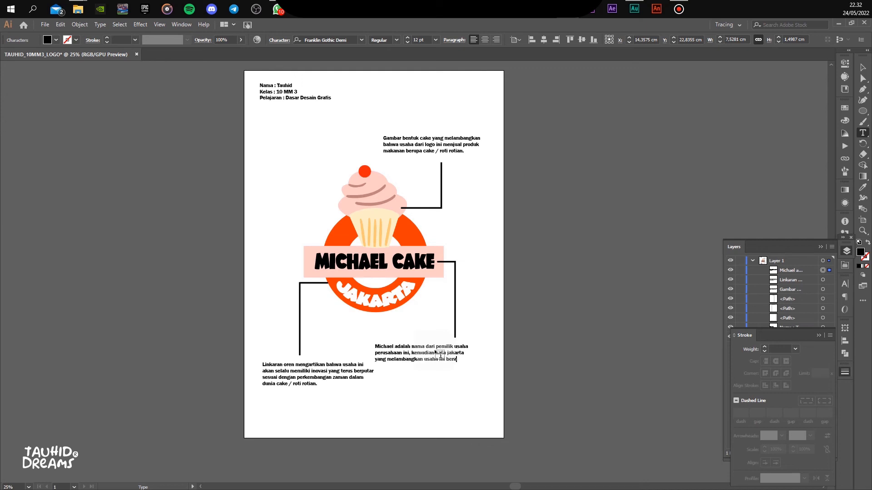
pyautogui.write('da atau ')
pyautogui.write('awal mul')
pyautogui.write('a berdi')
pyautogui.write('ri di ')
pyautogui.write('ibu kota jak')
pyautogui.write('arta.')
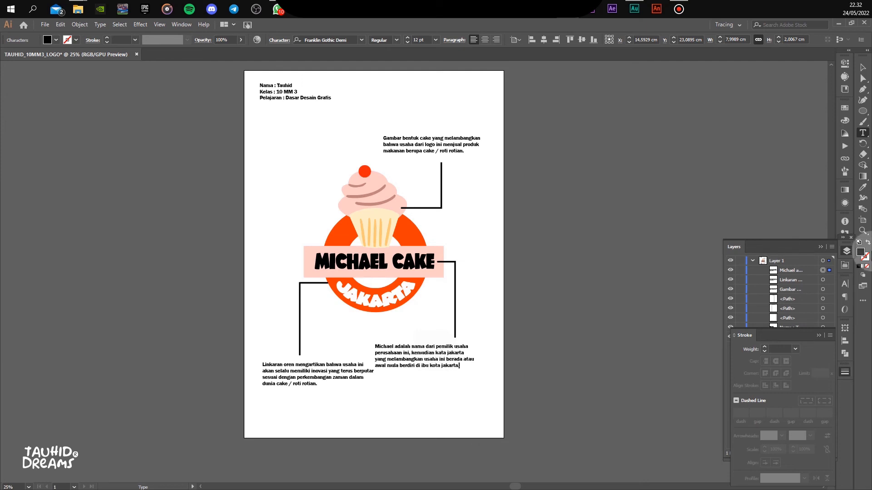
# Scale the ring and banner captions down proportionally to a type size of 10.58 pt
pyautogui.click(862, 68)
pyautogui.click(370, 380)
pyautogui.moveTo(373, 386); pyautogui.dragTo(383, 367)
pyautogui.click(389, 365)
# Position the banner caption directly beneath the lower end of its leader line, inside the artboard's right edge
pyautogui.moveTo(431, 348); pyautogui.dragTo(498, 355)
pyautogui.click(536, 324)
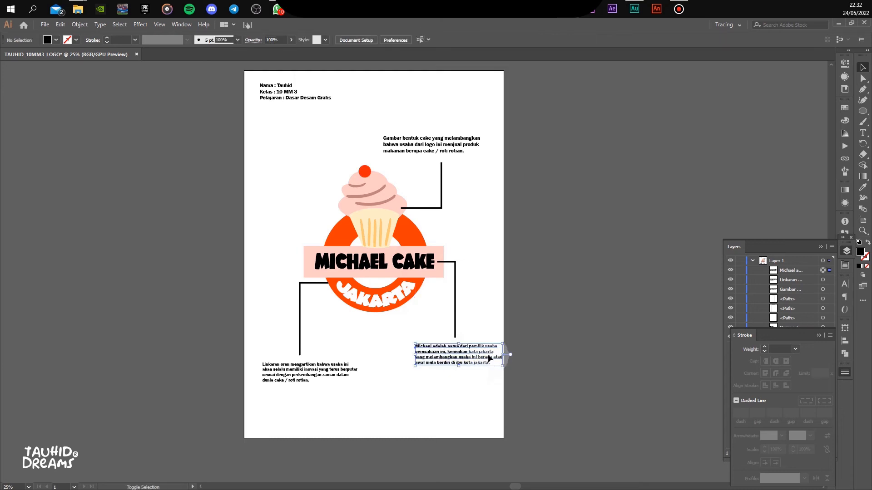
pyautogui.moveTo(477, 349); pyautogui.dragTo(467, 353)
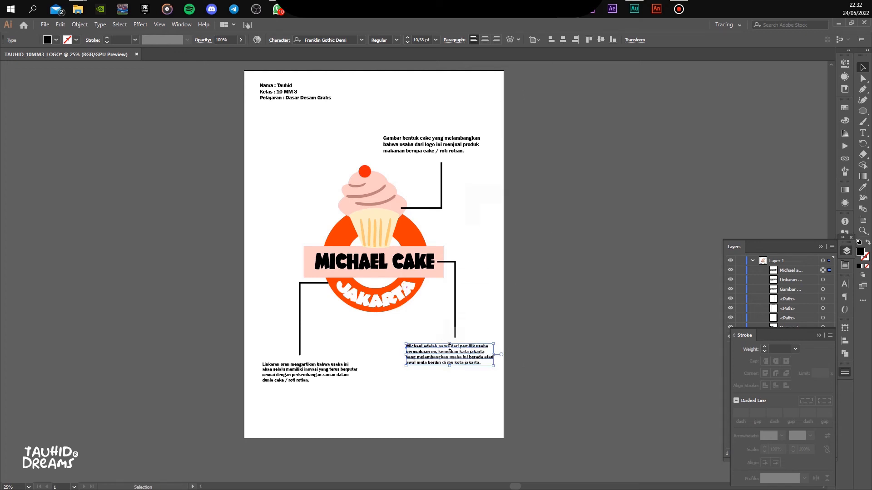
pyautogui.moveTo(446, 355); pyautogui.dragTo(440, 354)
pyautogui.click(539, 317)
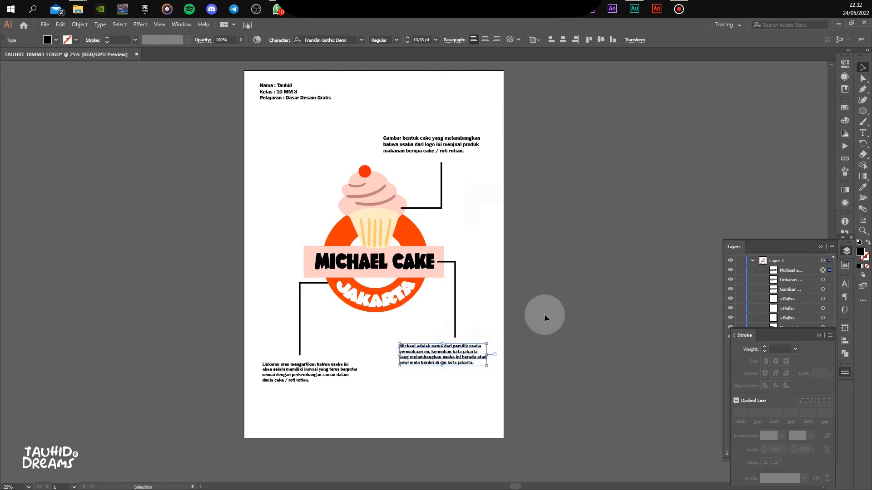
# Match the cake caption's type style to the banner caption's 10.58 pt text with the Eyedropper
pyautogui.click(447, 151)
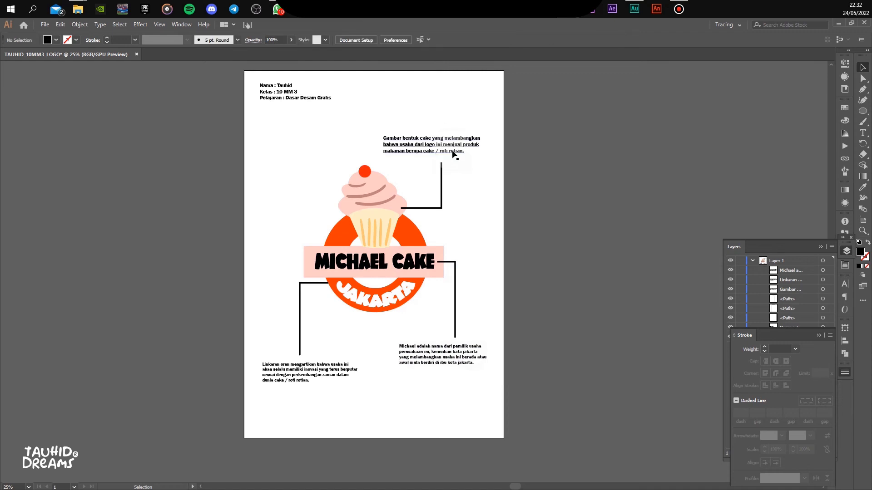
pyautogui.press('i')
pyautogui.click(465, 347)
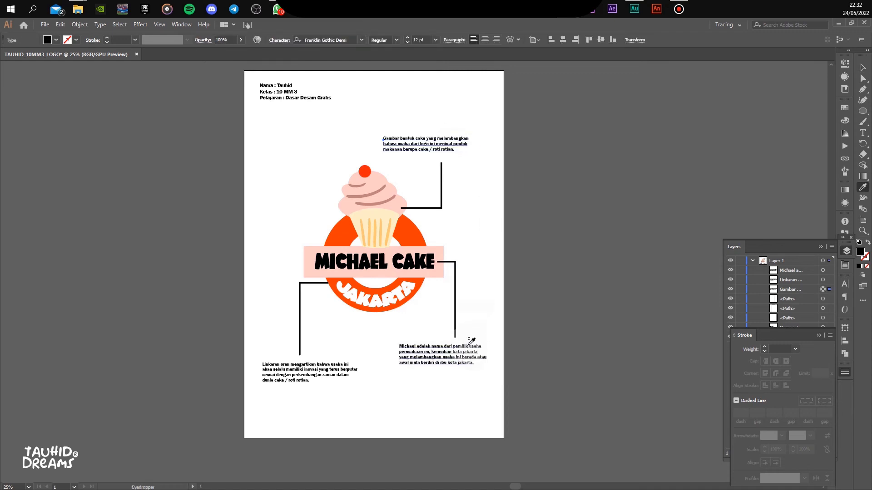
pyautogui.press('v')
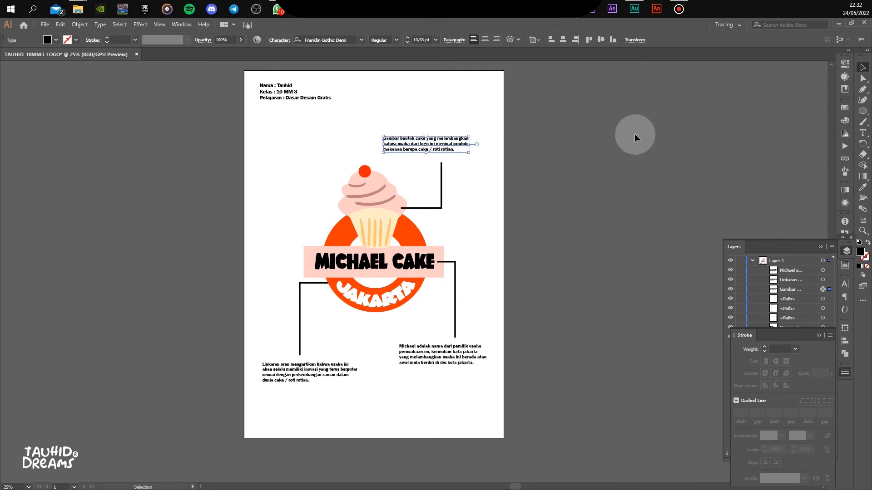
# Centre the cake caption above its leader line and raise the ring caption closer to the end of its own line
pyautogui.moveTo(456, 140); pyautogui.dragTo(467, 146)
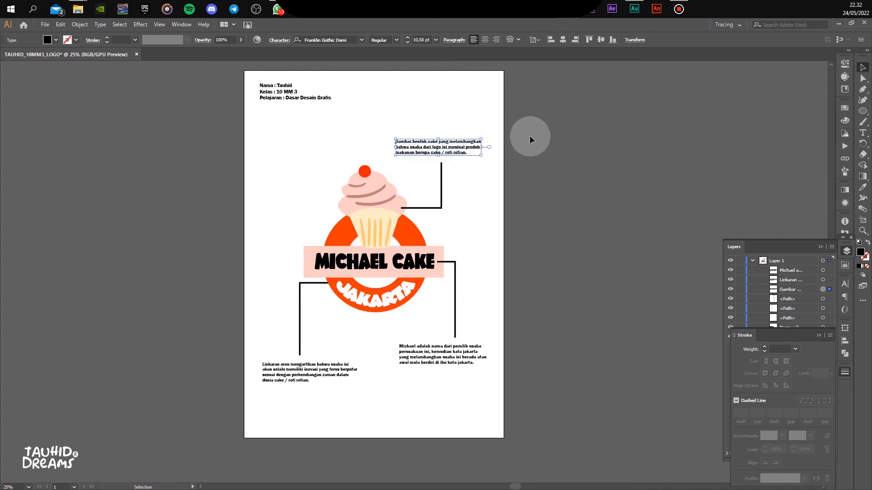
pyautogui.press('Right')
pyautogui.press('Right')
pyautogui.click(535, 132)
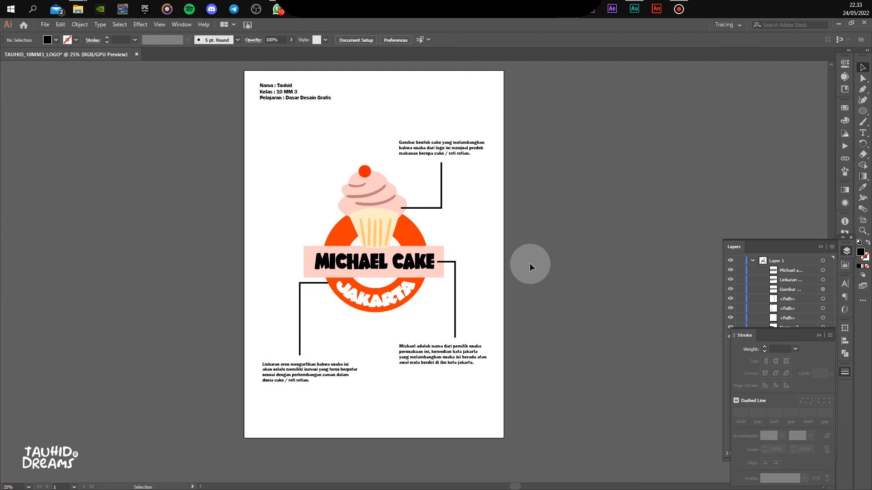
pyautogui.click(337, 377)
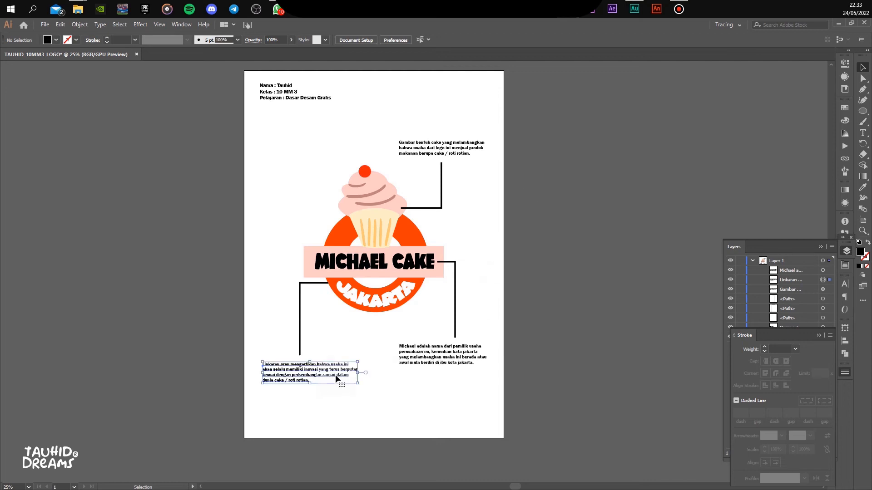
pyautogui.click(563, 262)
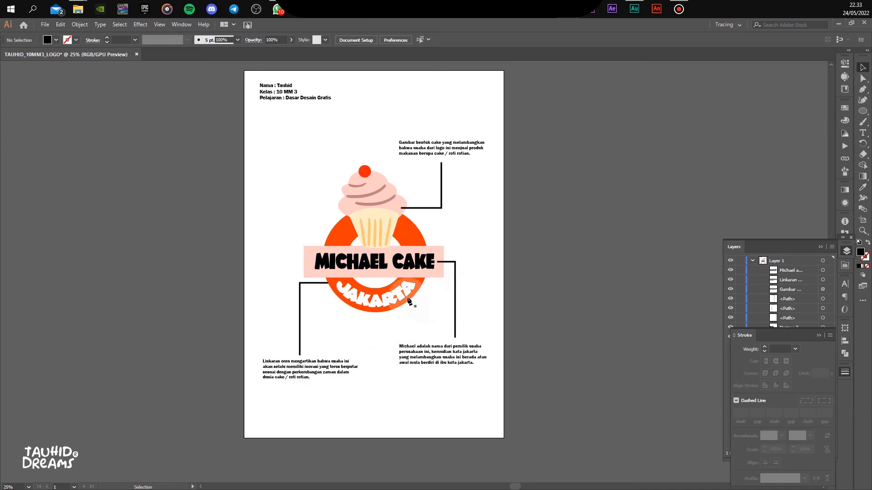
# Draw a horizontal line about 3.96 cm long from the JAKARTA lettering to the banner's leader line, matching that line's stroke with the Eyedropper
pyautogui.press('p')
pyautogui.click(406, 296)
pyautogui.click(455, 297)
pyautogui.keyDown('ctrl'); pyautogui.click(758, 68); pyautogui.keyUp('ctrl')
pyautogui.click(862, 68)
pyautogui.click(443, 296)
pyautogui.press('i')
pyautogui.click(455, 323)
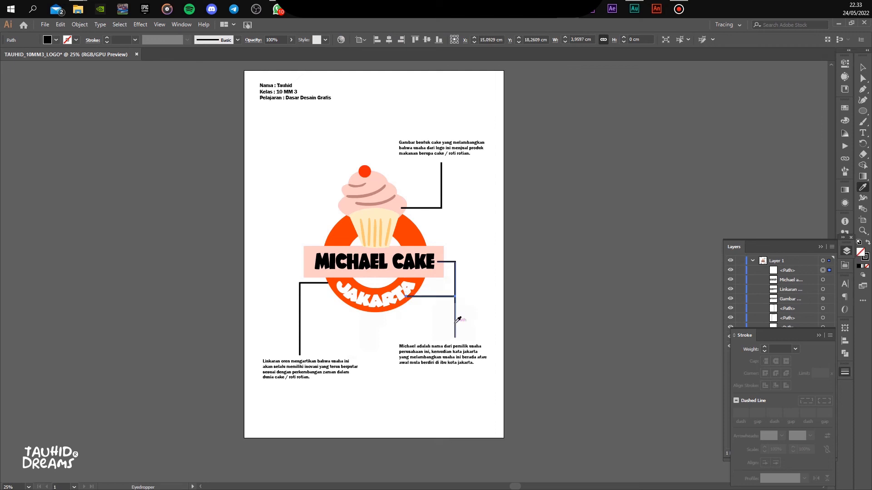
pyautogui.click(863, 67)
pyautogui.click(701, 134)
# Duplicate the artboard with all its artwork to the right of the original
pyautogui.moveTo(585, 240); pyautogui.dragTo(542, 246)
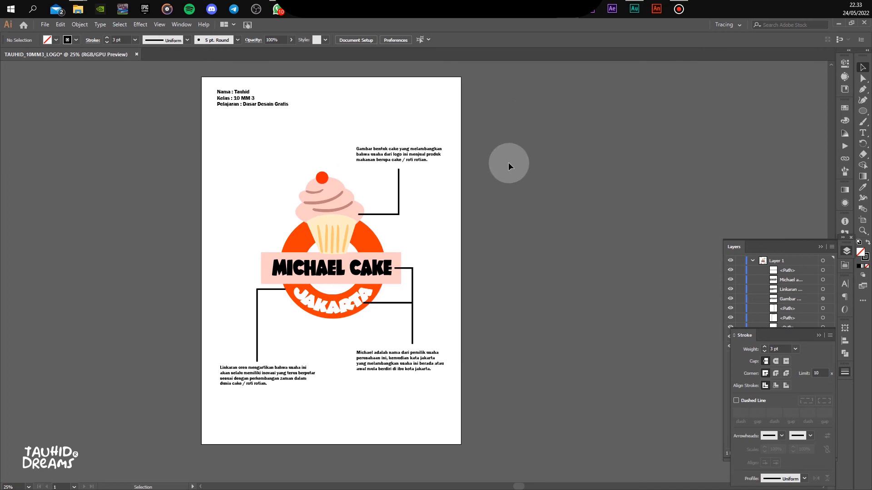
pyautogui.moveTo(506, 218); pyautogui.dragTo(473, 214)
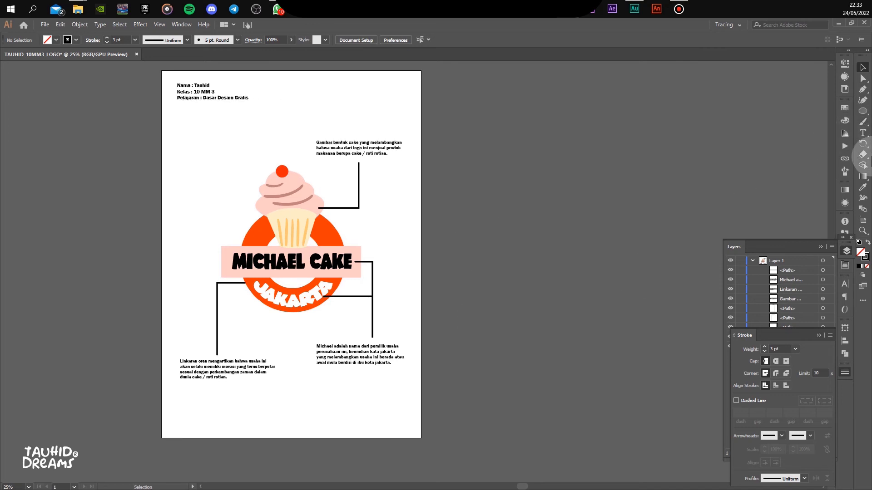
pyautogui.click(863, 220)
pyautogui.moveTo(430, 231); pyautogui.dragTo(511, 225)
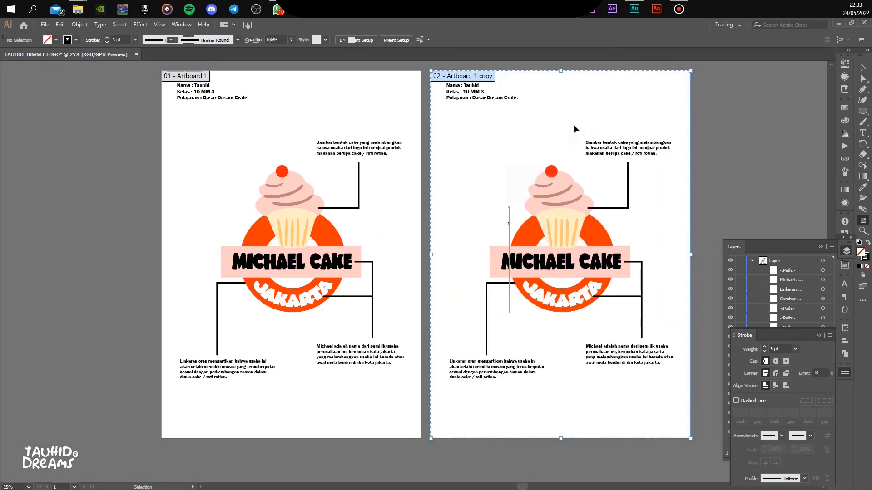
# Delete all the leader lines around the logo on the copied artboard
pyautogui.click(863, 67)
pyautogui.moveTo(601, 197); pyautogui.dragTo(518, 189)
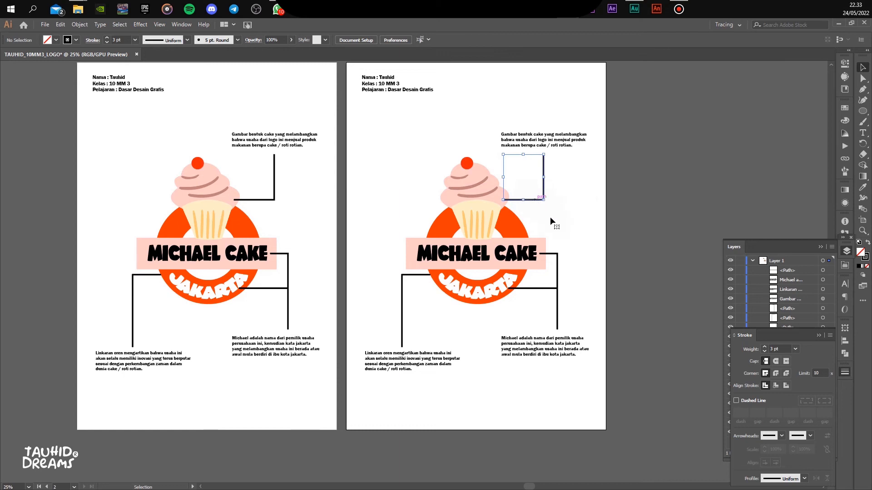
pyautogui.click(558, 313)
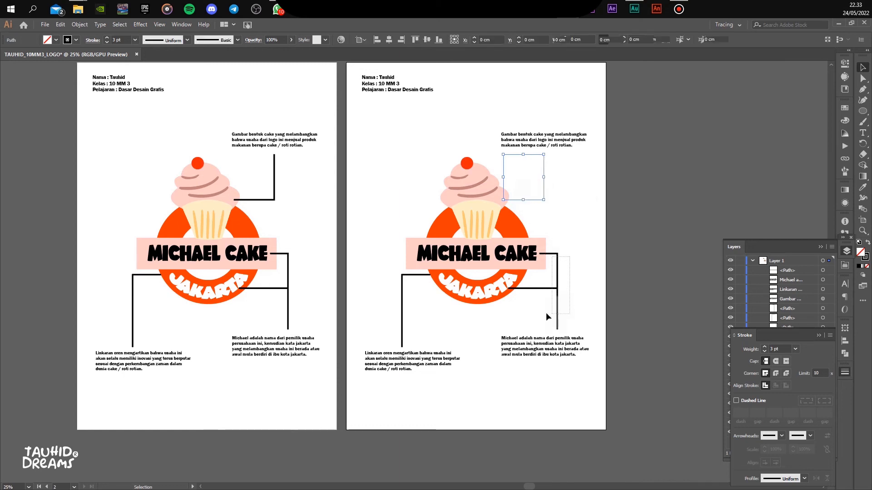
pyautogui.press('Delete')
pyautogui.click(401, 319)
pyautogui.press('Delete')
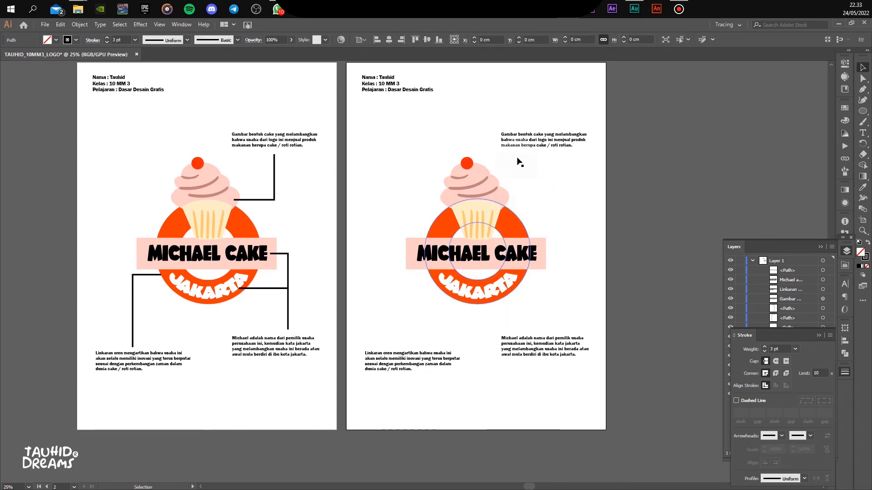
# Move the cake caption on the copied artboard out past the artboard's right edge
pyautogui.moveTo(537, 143); pyautogui.dragTo(625, 240)
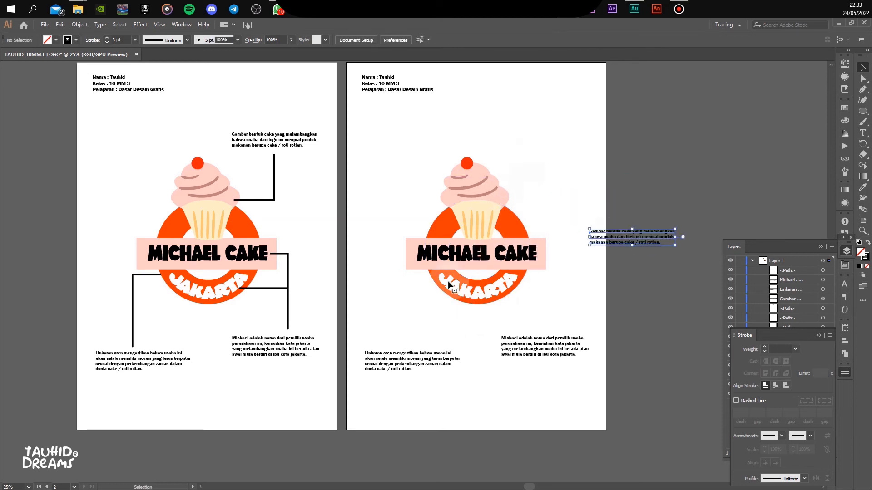
pyautogui.click(439, 296)
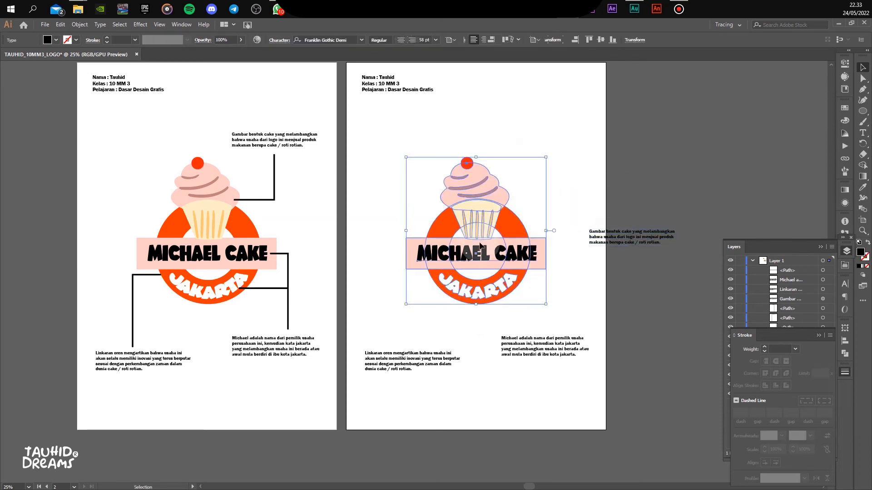
pyautogui.moveTo(473, 241); pyautogui.dragTo(435, 356)
pyautogui.moveTo(495, 405); pyautogui.dragTo(426, 314)
pyautogui.hotkey('ctrl', 'z')
pyautogui.hotkey('ctrl', 'z')
pyautogui.hotkey('ctrl', 'z')
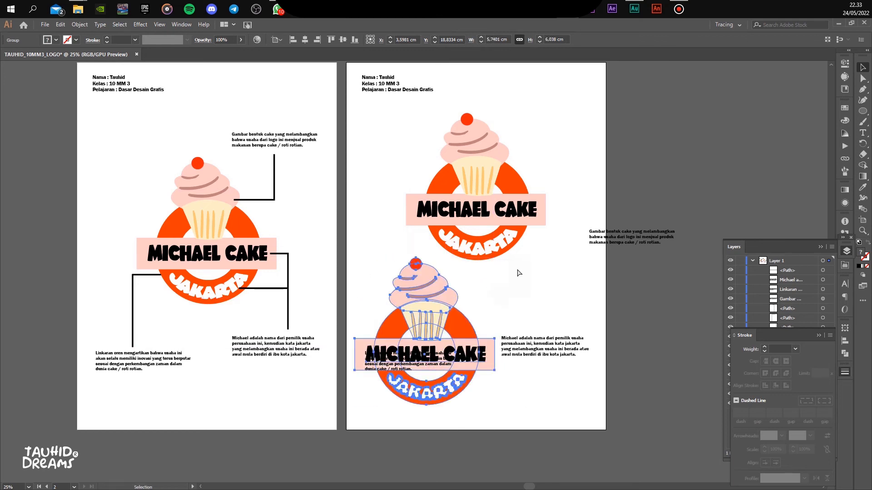
# Place a copy of the raised logo at the copied artboard's lower left, scale it to about 5.13 cm wide and ungroup it
pyautogui.moveTo(483, 173); pyautogui.dragTo(435, 311)
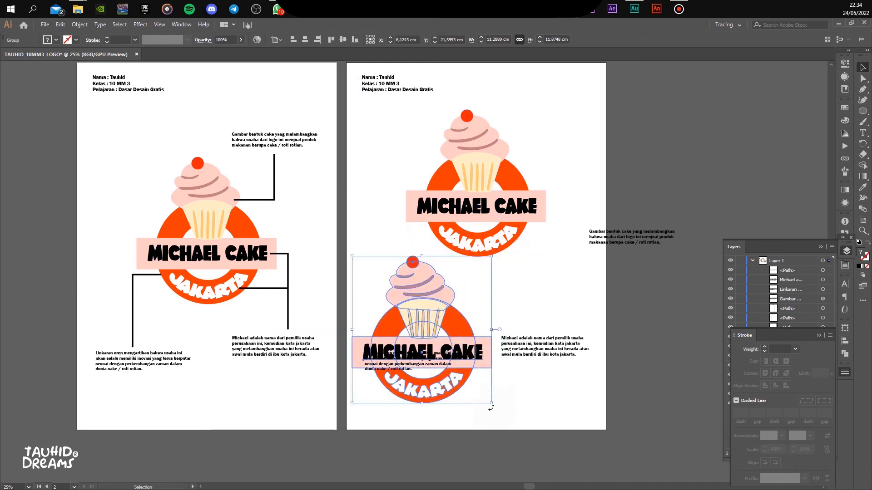
pyautogui.moveTo(490, 404); pyautogui.dragTo(429, 297)
pyautogui.rightClick(424, 298)
pyautogui.click(475, 372)
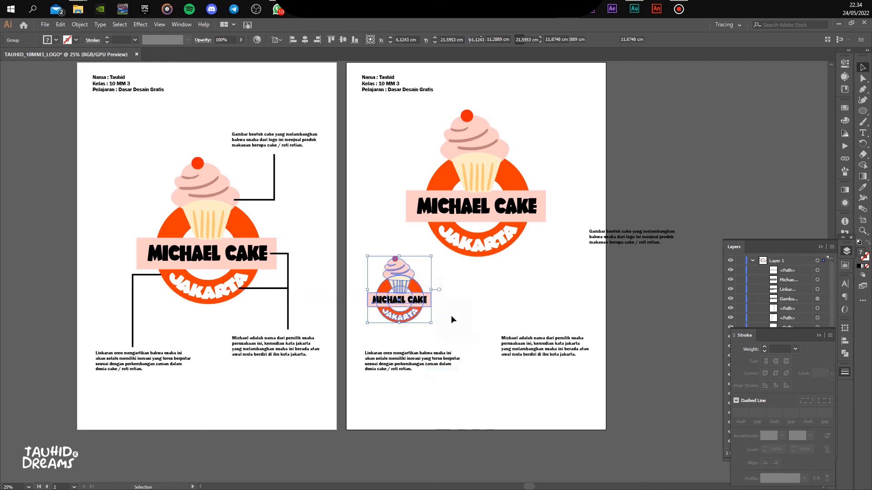
pyautogui.click(443, 312)
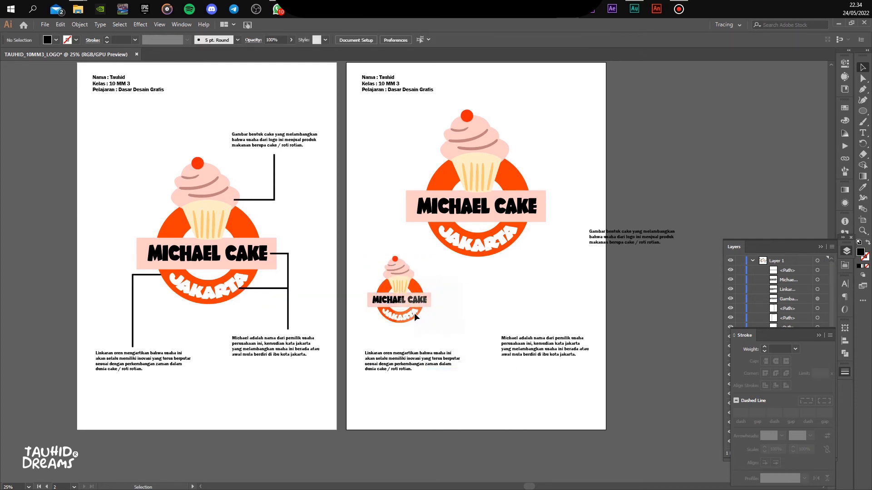
# Separate the small logo's parts into a vertical column with the cake on top, the banner in the middle and the ring at the bottom
pyautogui.click(402, 312)
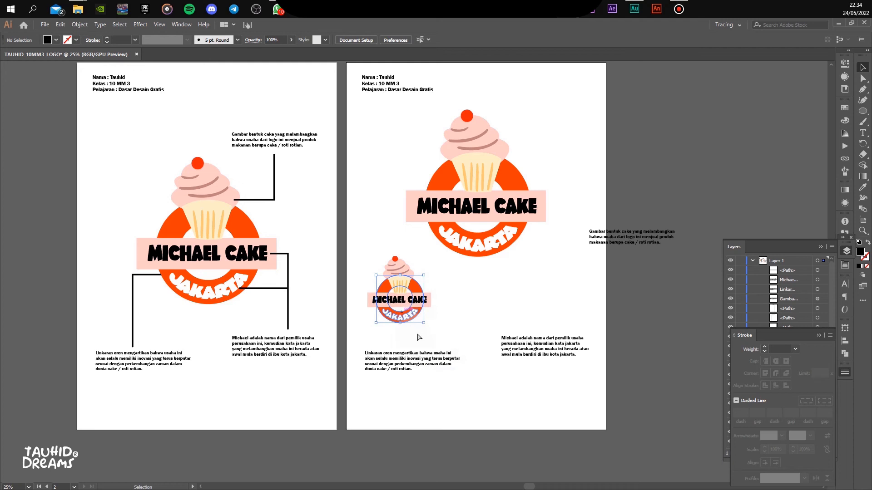
pyautogui.moveTo(414, 322); pyautogui.dragTo(414, 390)
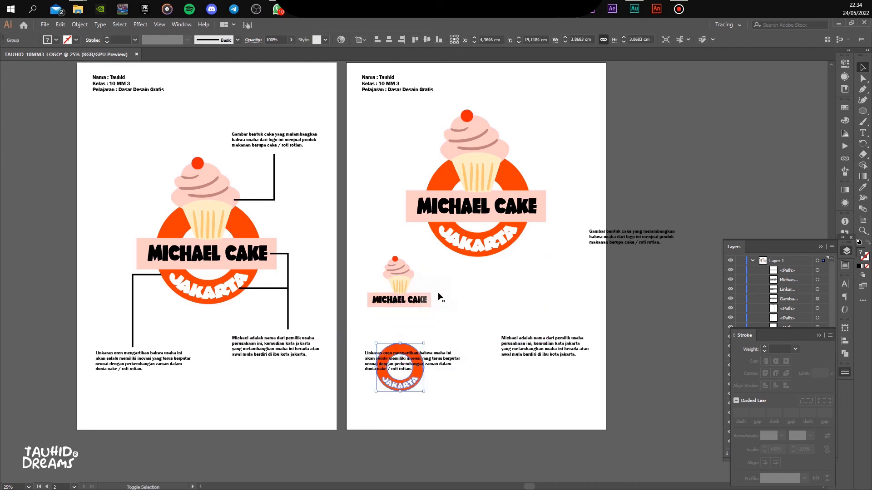
pyautogui.moveTo(416, 325)
pyautogui.mouseDown()
pyautogui.moveTo(410, 330)
pyautogui.moveTo(410, 321)
pyautogui.mouseUp()
pyautogui.press('v')
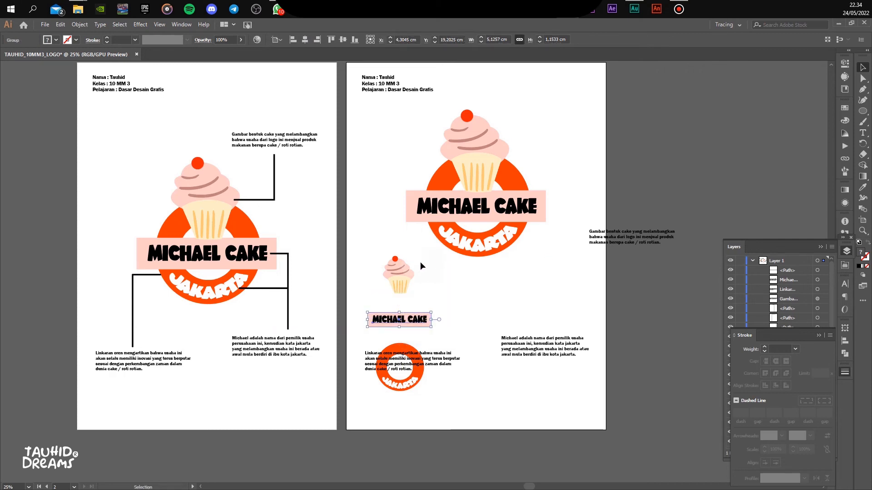
pyautogui.moveTo(406, 280); pyautogui.dragTo(422, 321)
pyautogui.click(506, 325)
# Move the cake, banner and ring captions beside their matching small parts, with their left edges aligned
pyautogui.click(609, 248)
pyautogui.moveTo(621, 243); pyautogui.dragTo(481, 297)
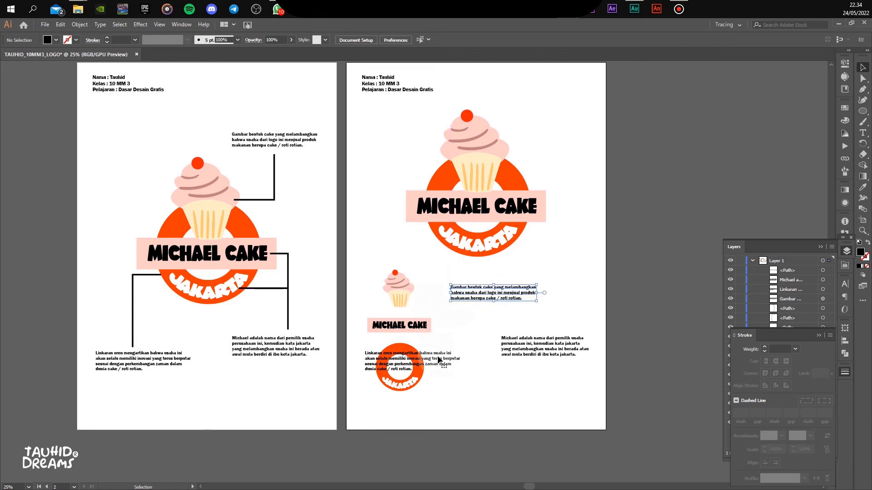
pyautogui.moveTo(448, 361); pyautogui.dragTo(519, 371)
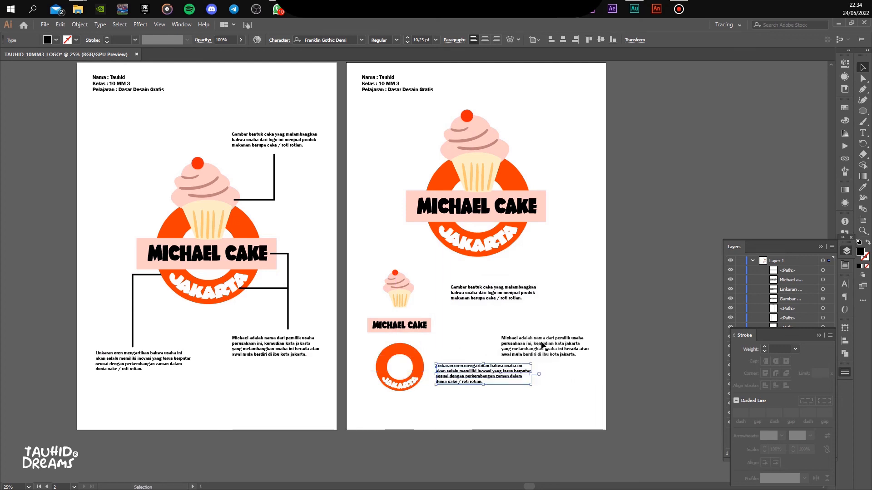
pyautogui.moveTo(517, 340); pyautogui.dragTo(478, 331)
pyautogui.moveTo(475, 369); pyautogui.dragTo(491, 370)
pyautogui.click(563, 326)
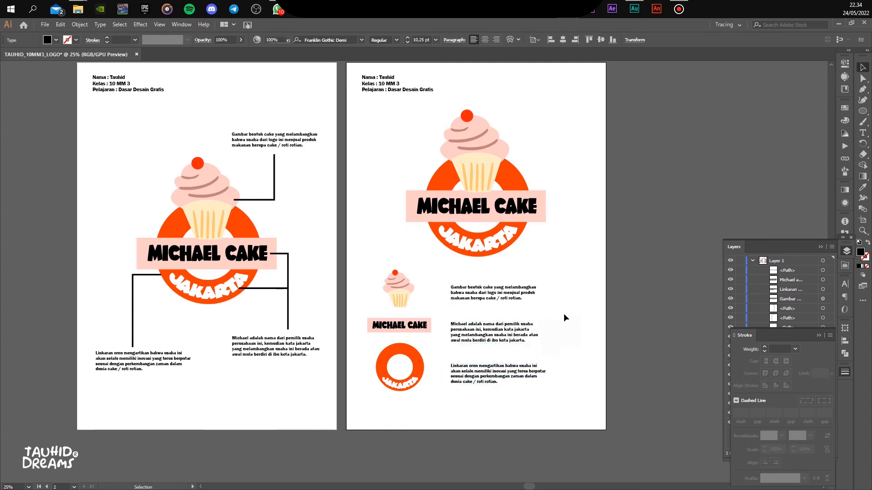
# Shift the banner caption up about 0.47 cm and the ring caption up about 0.55 cm to line up with their parts
pyautogui.click(526, 333)
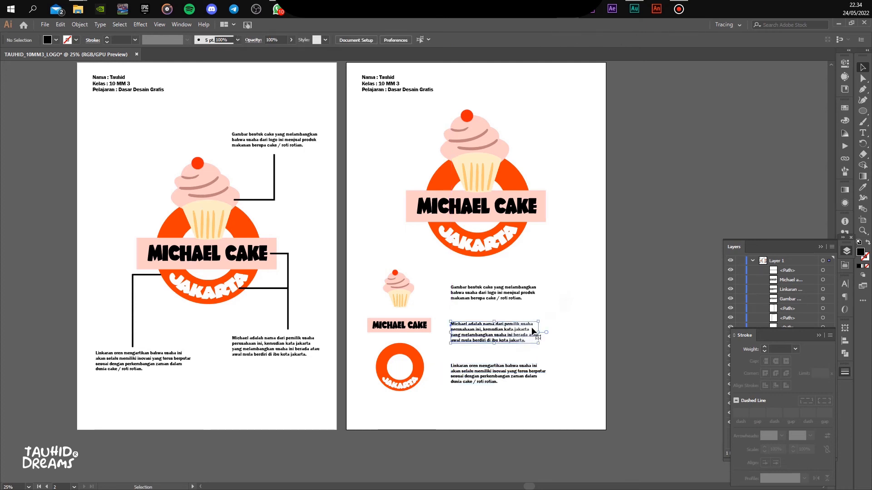
pyautogui.moveTo(506, 330); pyautogui.dragTo(507, 326)
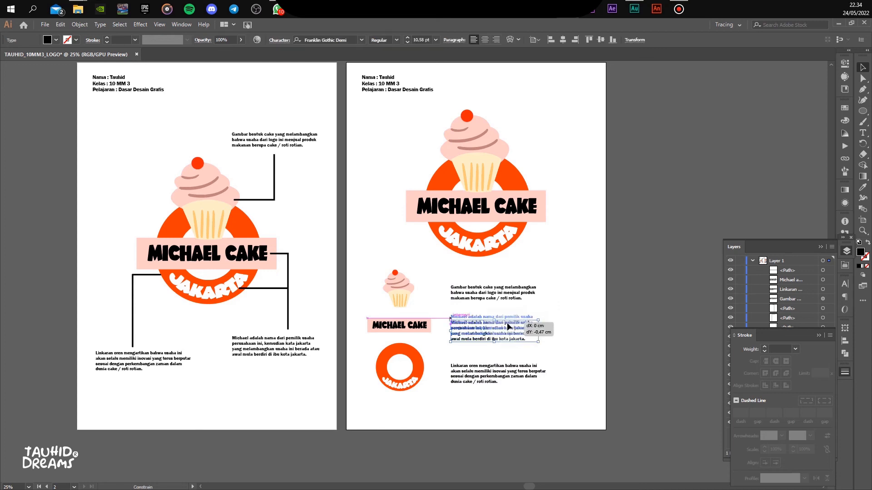
pyautogui.keyDown('shift'); pyautogui.click(506, 326); pyautogui.keyUp('shift')
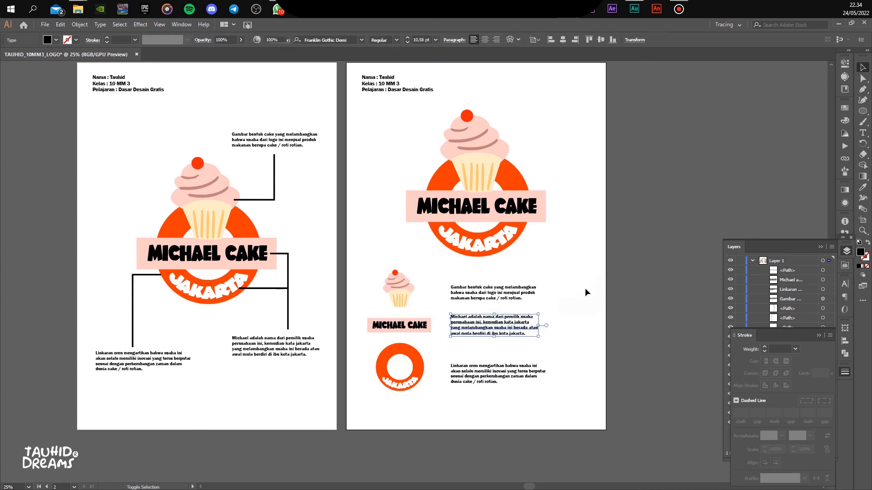
pyautogui.click(495, 366)
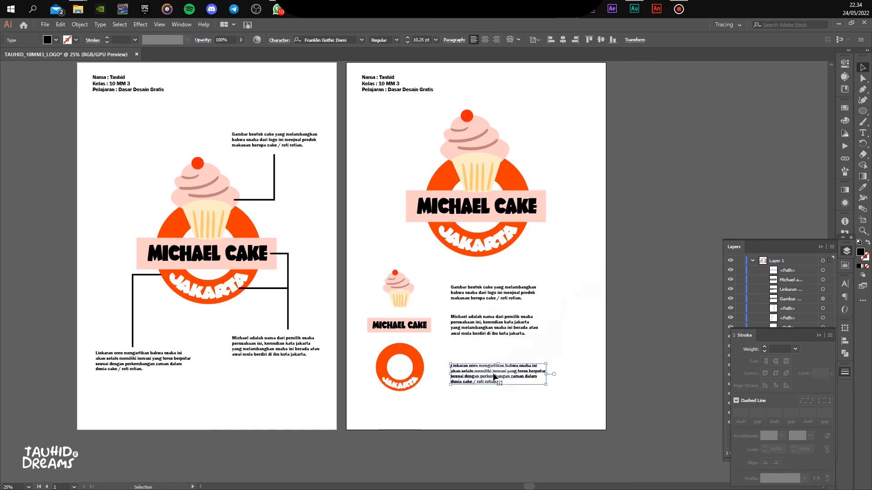
pyautogui.moveTo(494, 370); pyautogui.dragTo(496, 362)
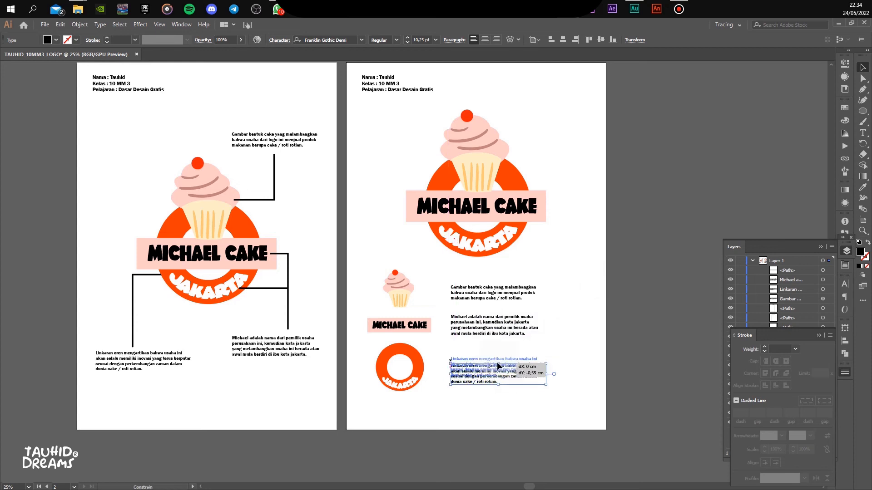
pyautogui.click(579, 318)
# Group the three small logo parts with their captions and centre the group horizontally on the copied artboard
pyautogui.moveTo(561, 272); pyautogui.dragTo(385, 392)
pyautogui.moveTo(413, 299); pyautogui.dragTo(434, 299)
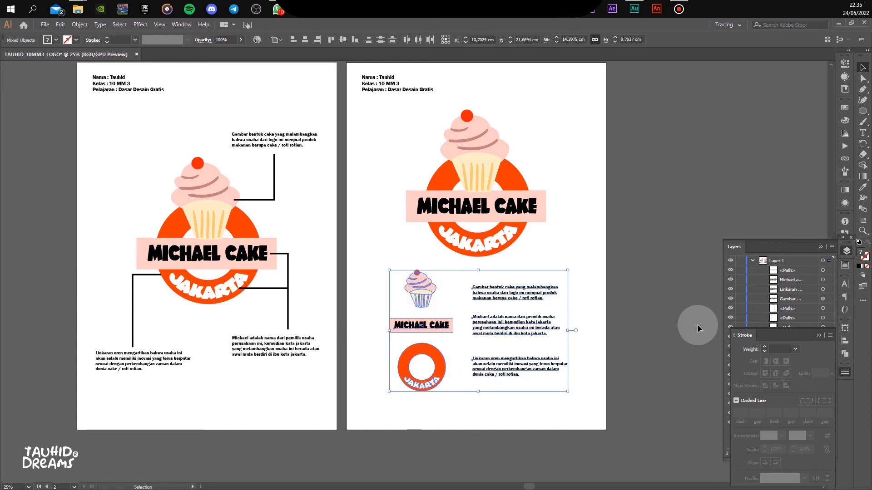
pyautogui.hotkey('ctrl', 'g')
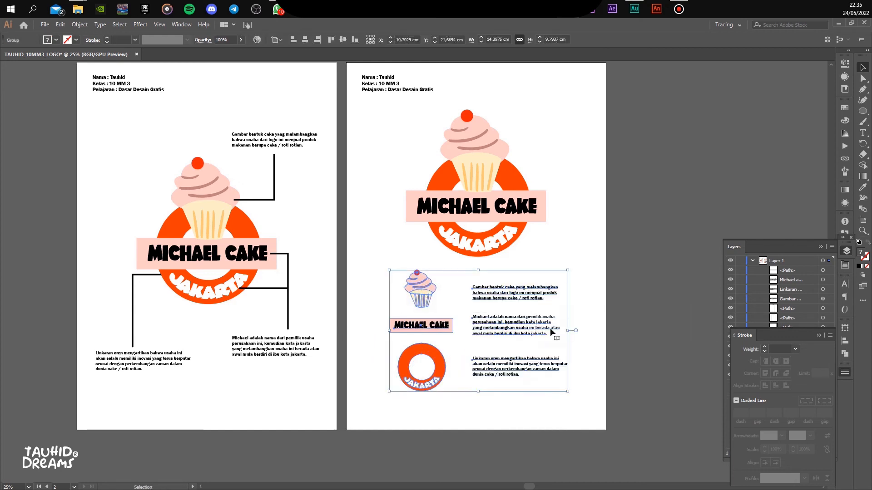
pyautogui.click(305, 40)
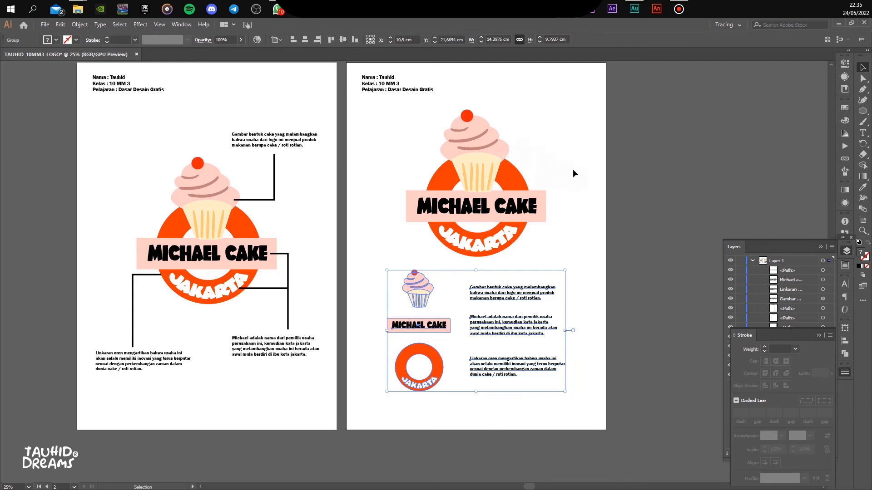
# Nudge the large logo on the copied artboard up slightly
pyautogui.hotkey('ctrl', 'h')
pyautogui.click(535, 222)
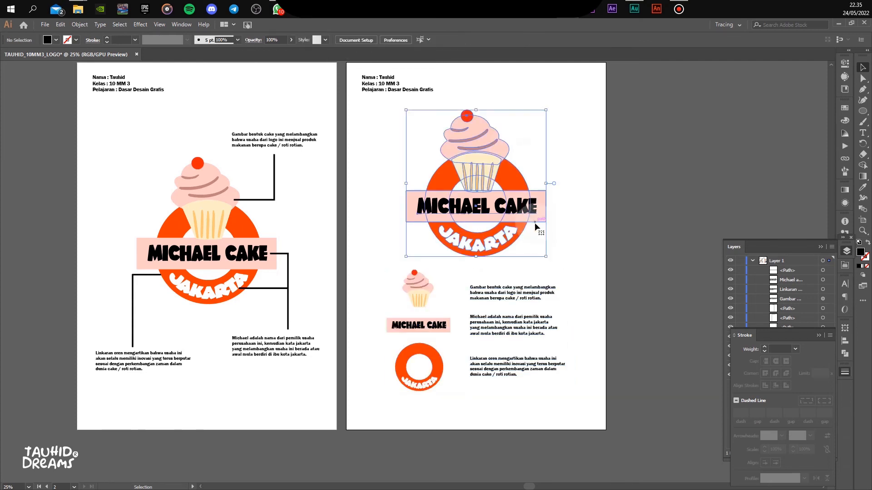
pyautogui.click(625, 208)
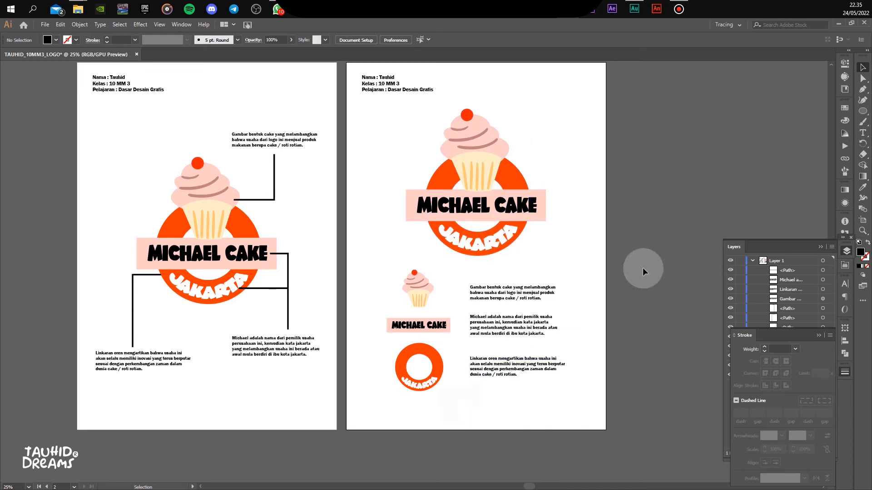
# Draw a black square about 0.98 cm wide below the small ring on the copied artboard with the Rectangle tool
pyautogui.rightClick(864, 115)
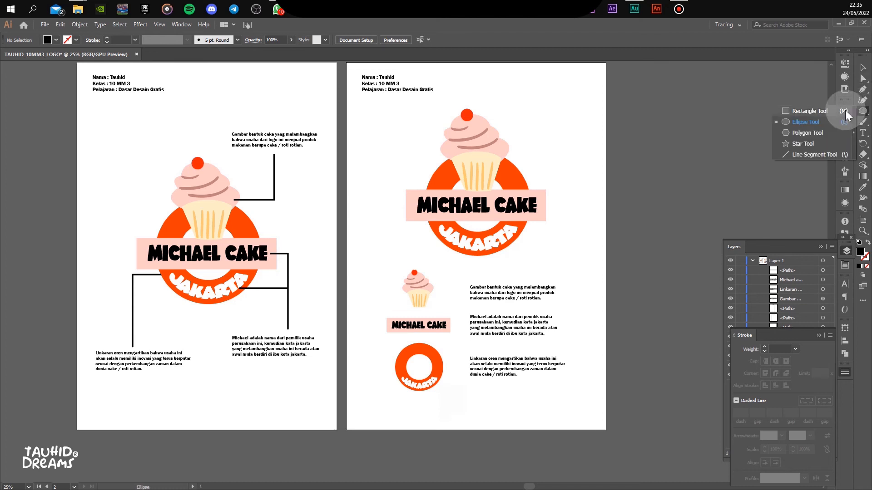
pyautogui.click(812, 111)
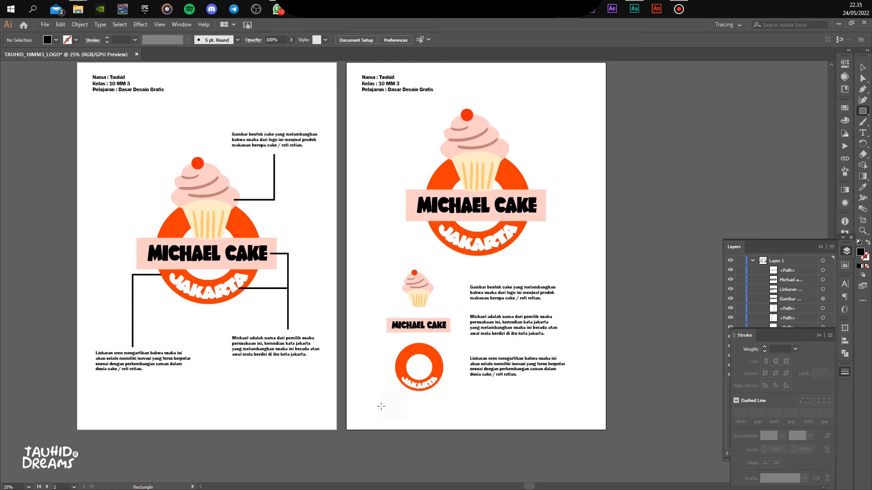
pyautogui.moveTo(388, 403); pyautogui.dragTo(398, 416)
pyautogui.press('v')
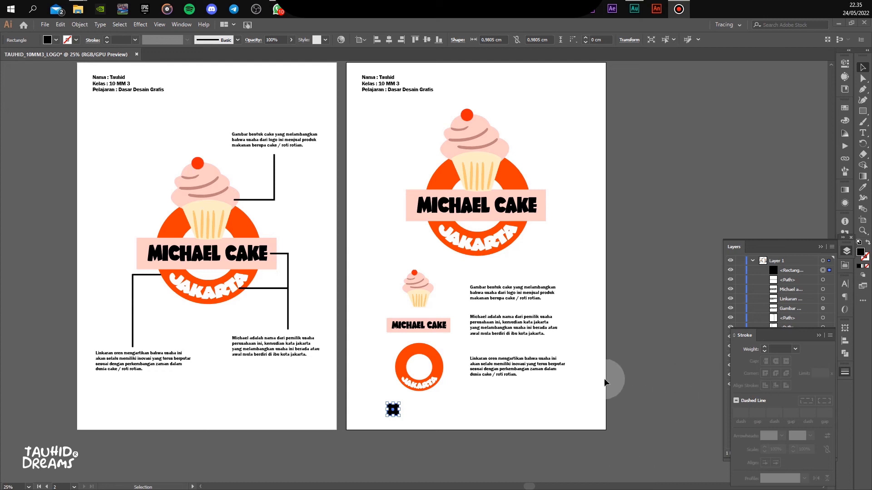
pyautogui.click(422, 417)
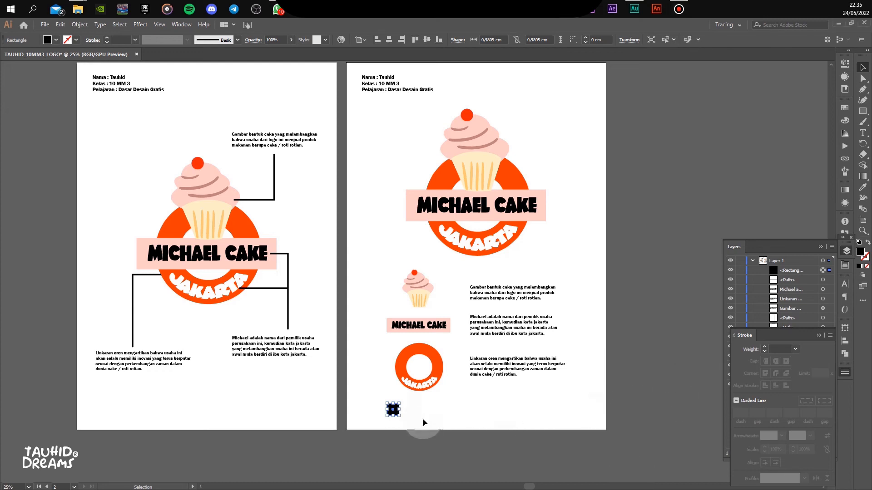
pyautogui.click(426, 436)
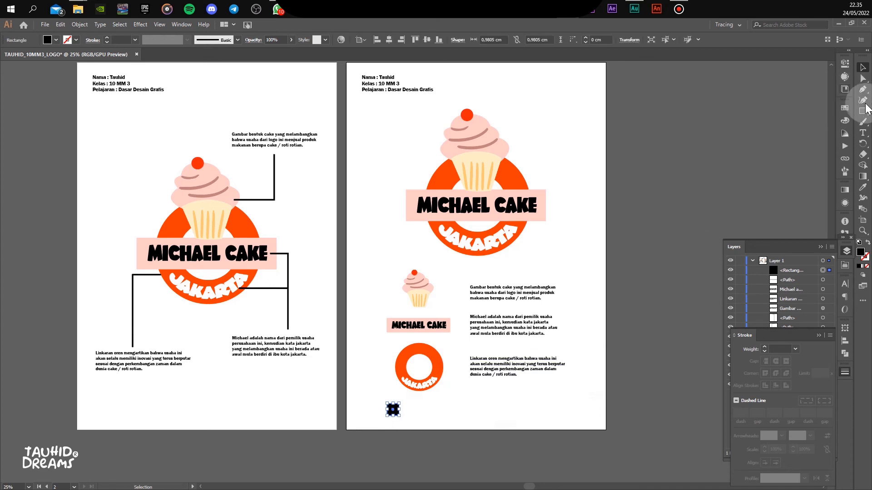
pyautogui.click(695, 251)
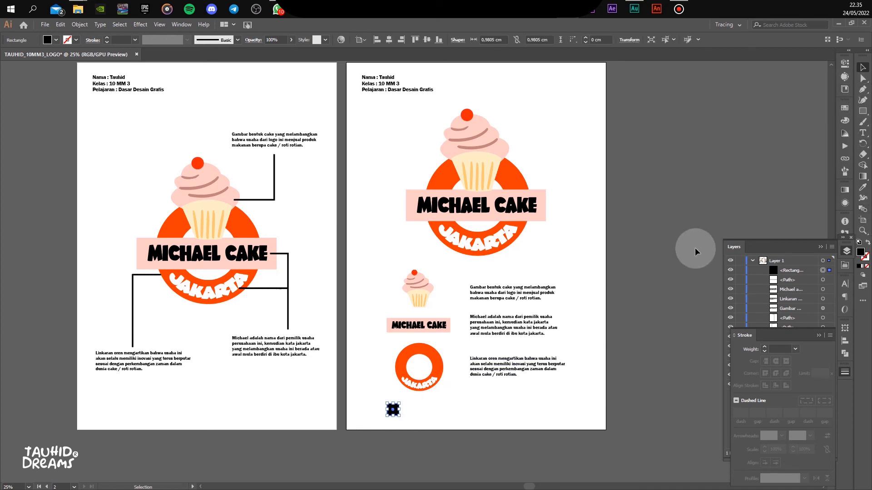
# Fill the new square with the logo banner's pink, sampled with the Eyedropper
pyautogui.click(862, 190)
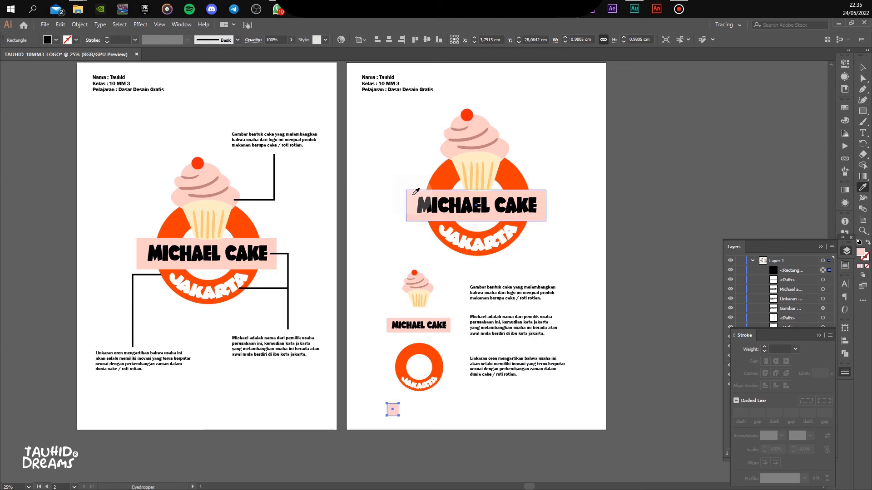
pyautogui.click(414, 193)
pyautogui.click(862, 68)
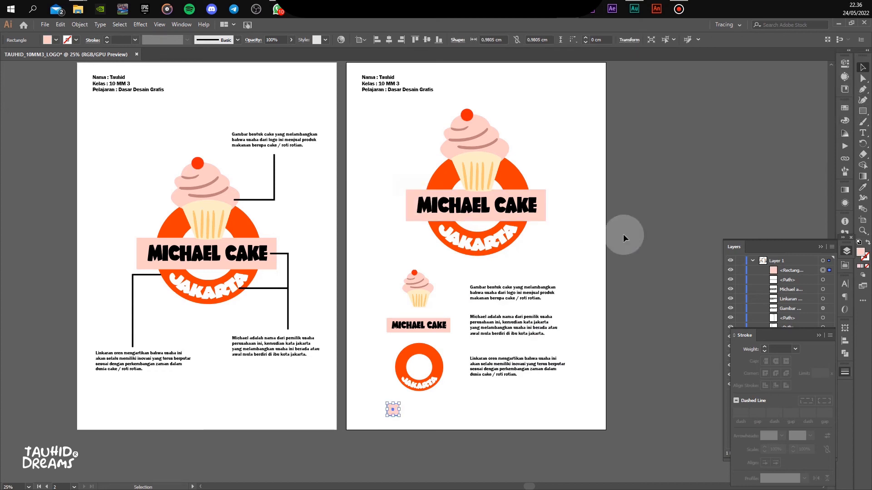
# Duplicate the pink square to its right and fill the copy with the small ring's orange using the Eyedropper
pyautogui.moveTo(396, 413); pyautogui.dragTo(417, 412)
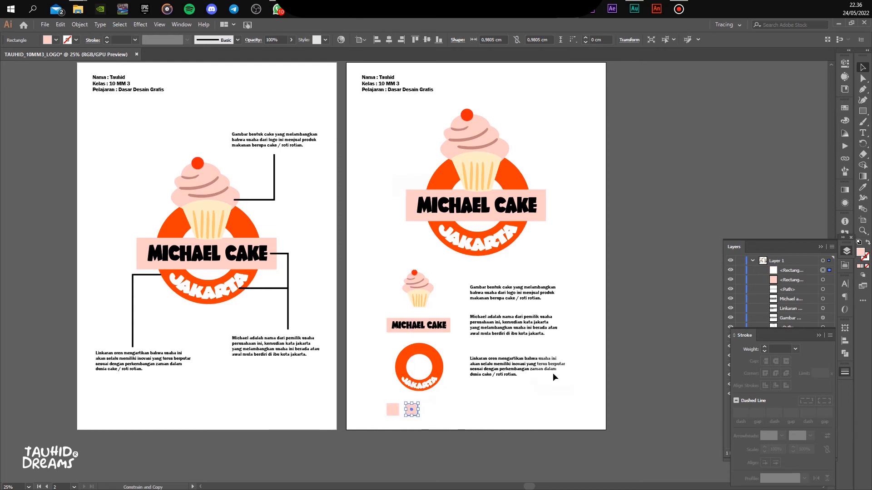
pyautogui.click(862, 187)
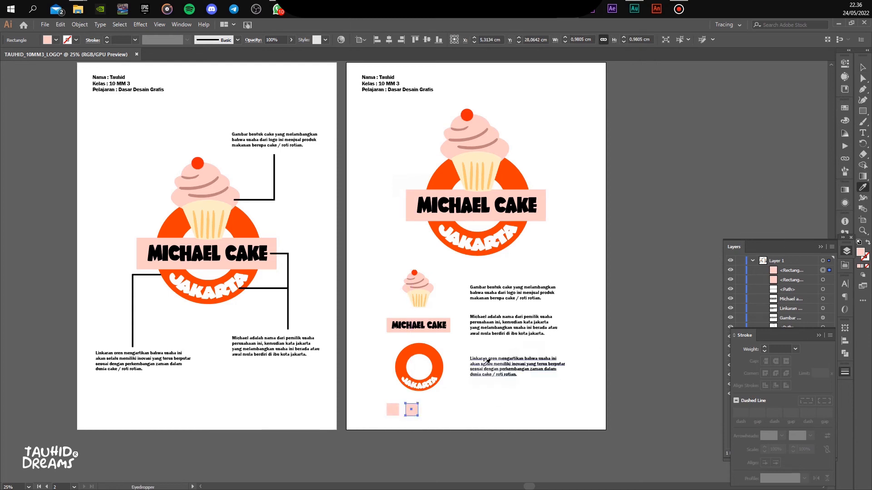
pyautogui.click(443, 362)
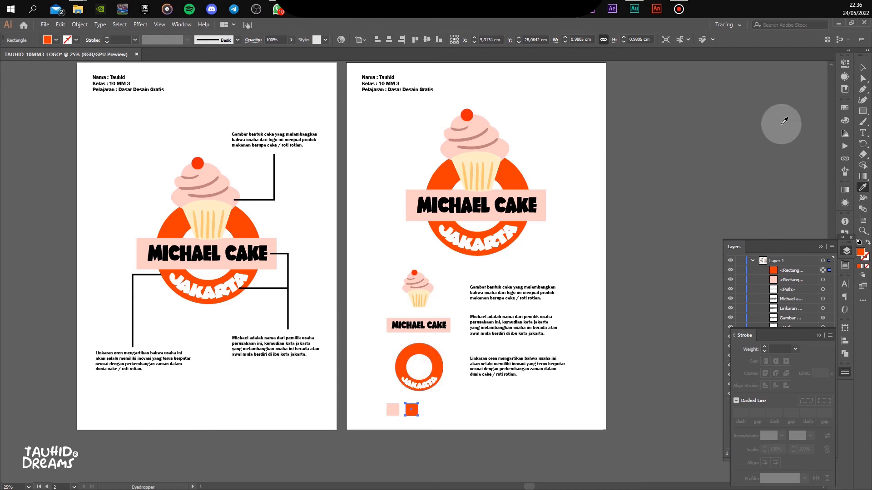
pyautogui.click(862, 67)
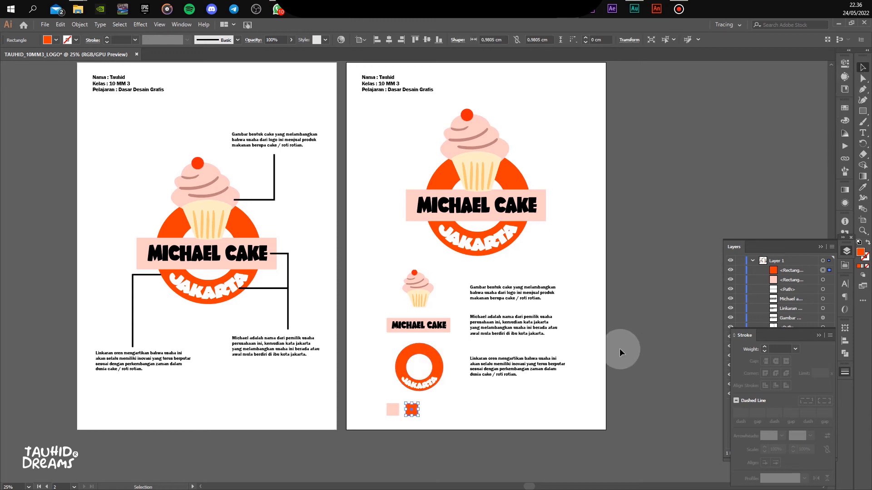
# Shrink the large logo on the copied artboard and move it and the captioned parts group up to free space above the swatches
pyautogui.moveTo(496, 403); pyautogui.dragTo(440, 381)
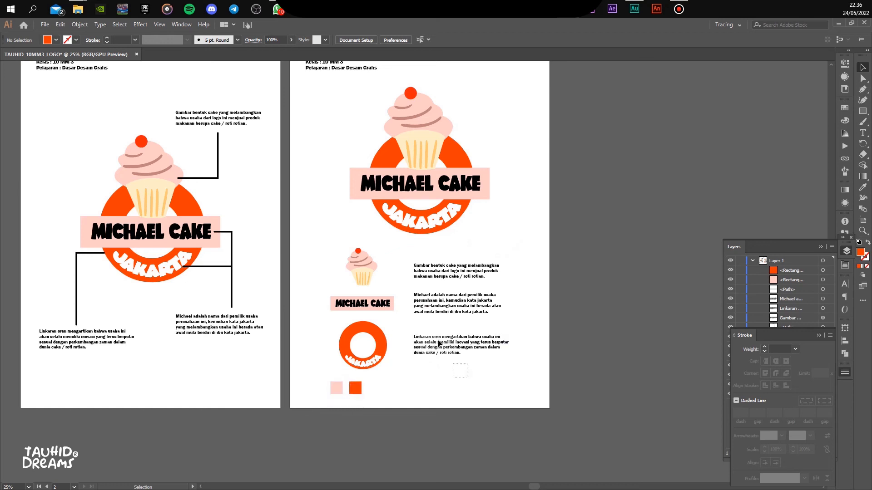
pyautogui.click(353, 266)
pyautogui.moveTo(371, 257); pyautogui.dragTo(372, 250)
pyautogui.click(483, 220)
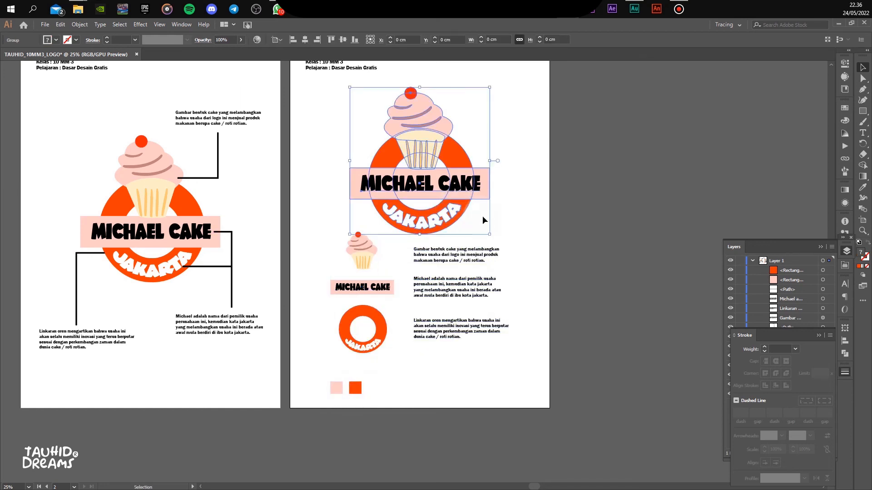
pyautogui.moveTo(489, 235)
pyautogui.mouseDown()
pyautogui.moveTo(495, 226)
pyautogui.moveTo(477, 222)
pyautogui.mouseUp()
pyautogui.moveTo(445, 184); pyautogui.dragTo(444, 168)
pyautogui.click(467, 252)
pyautogui.moveTo(467, 252); pyautogui.dragTo(468, 231)
# Stack the pink swatch above the orange one, aligned on their horizontal centres, and move the pair up beneath the small ring
pyautogui.moveTo(347, 385); pyautogui.dragTo(361, 364)
pyautogui.click(406, 352)
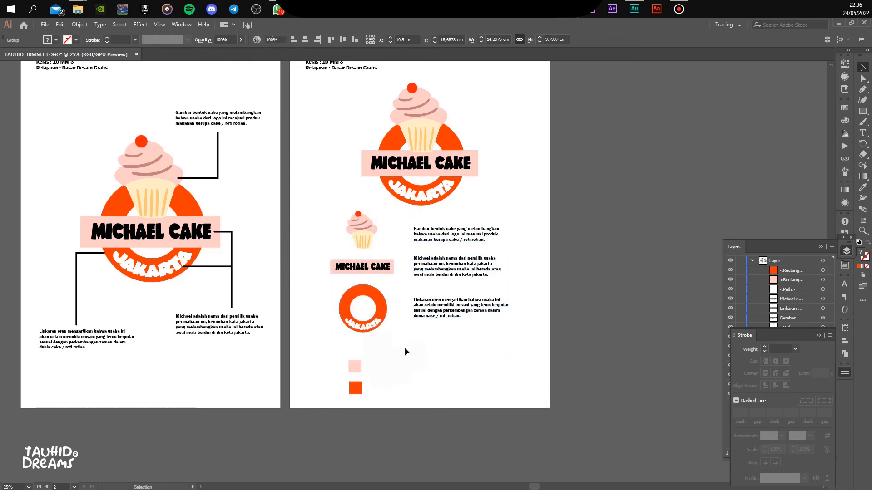
pyautogui.click(354, 368)
pyautogui.moveTo(382, 366); pyautogui.dragTo(347, 405)
pyautogui.keyDown('shift'); pyautogui.click(359, 387); pyautogui.keyUp('shift')
pyautogui.click(356, 370)
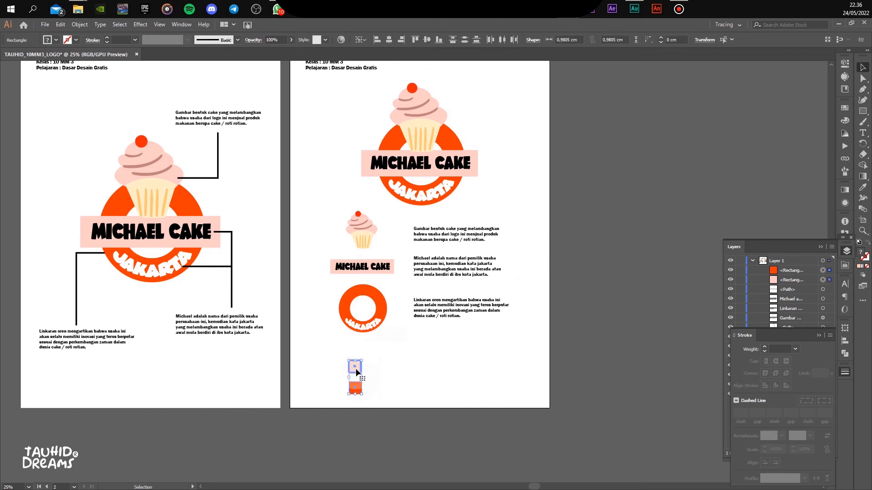
pyautogui.click(390, 40)
pyautogui.moveTo(358, 372); pyautogui.dragTo(365, 351)
pyautogui.click(474, 342)
# Ungroup the small logo parts and their captions on the copied artboard
pyautogui.click(456, 260)
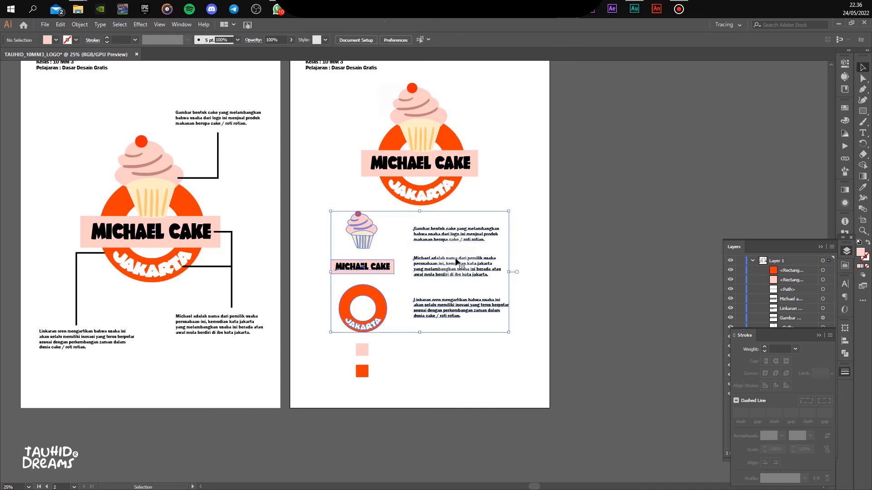
pyautogui.rightClick(456, 261)
pyautogui.click(482, 333)
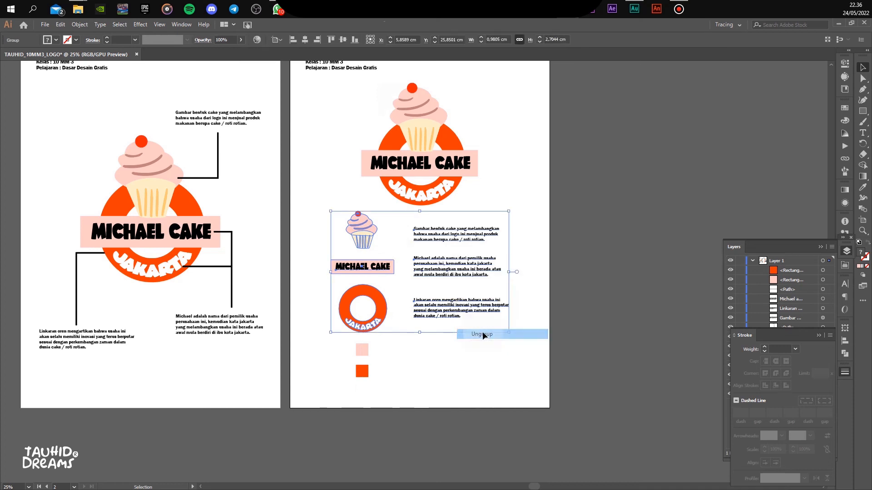
pyautogui.click(349, 401)
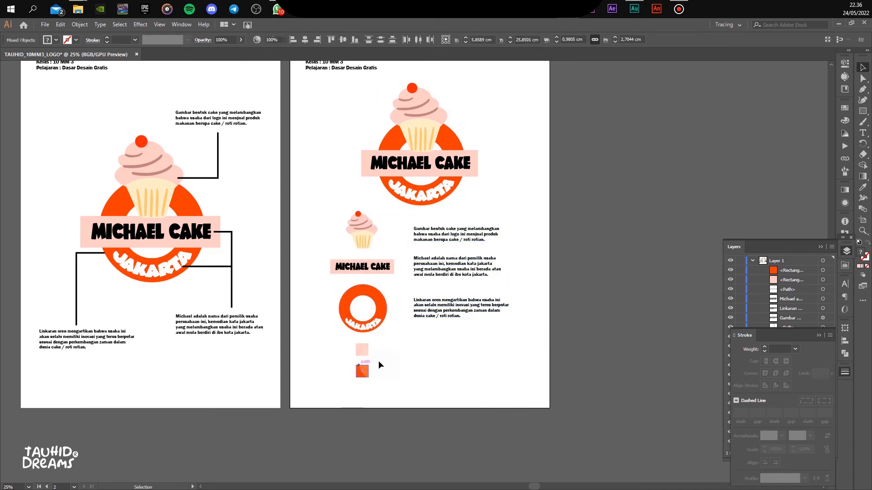
# Move both colour swatches left together to line up with the left edge of the small ring
pyautogui.moveTo(385, 347); pyautogui.dragTo(351, 386)
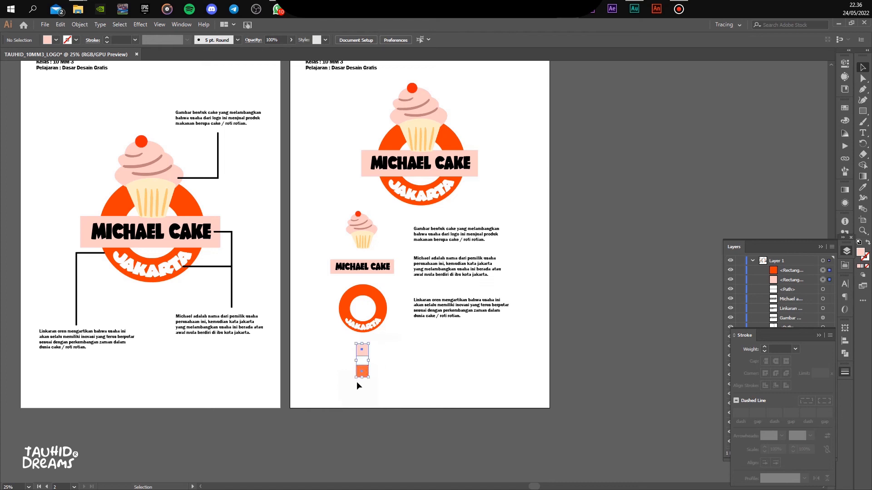
pyautogui.moveTo(365, 352); pyautogui.dragTo(353, 353)
pyautogui.click(379, 350)
# Copy the hex code of the pink swatch's fill from the Color Picker
pyautogui.doubleClick(860, 253)
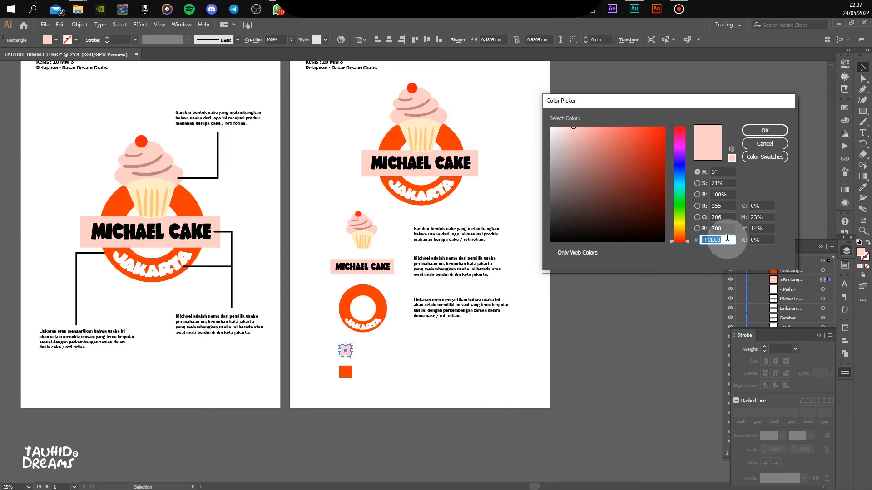
pyautogui.rightClick(714, 241)
pyautogui.click(679, 269)
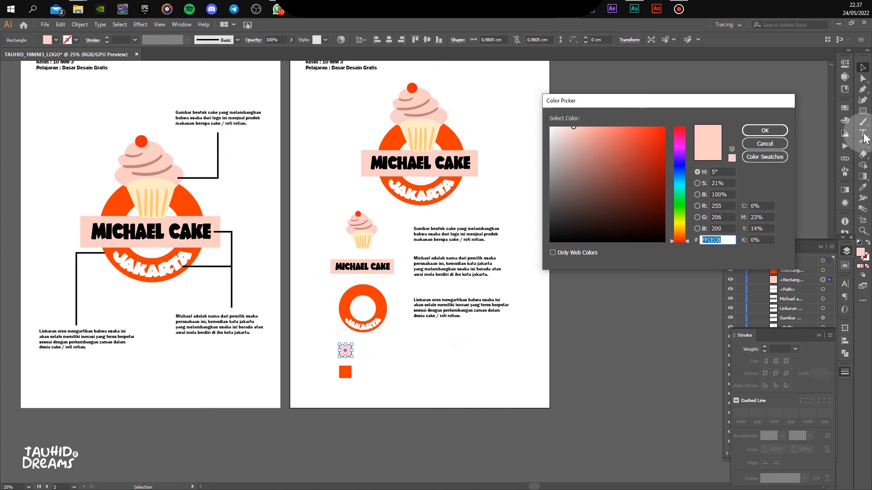
pyautogui.click(766, 130)
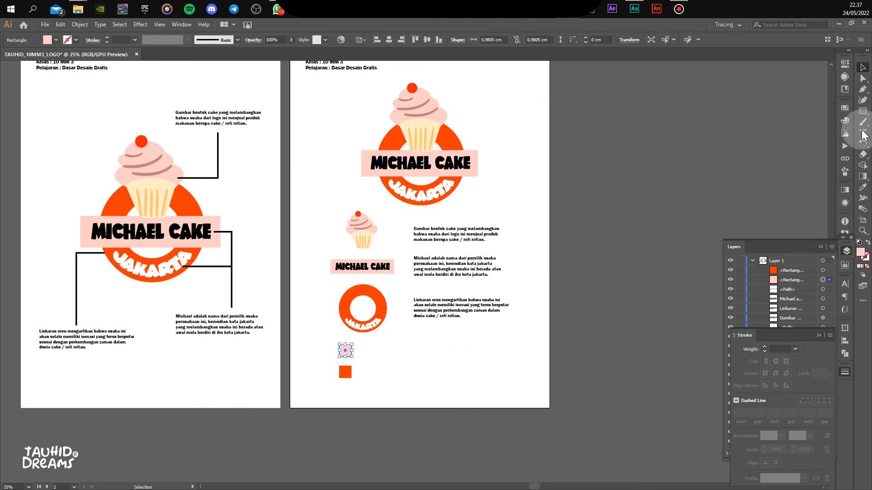
# Add the text label FFCEC8 to the right of the pink swatch and move it closer to the swatch's middle
pyautogui.click(863, 133)
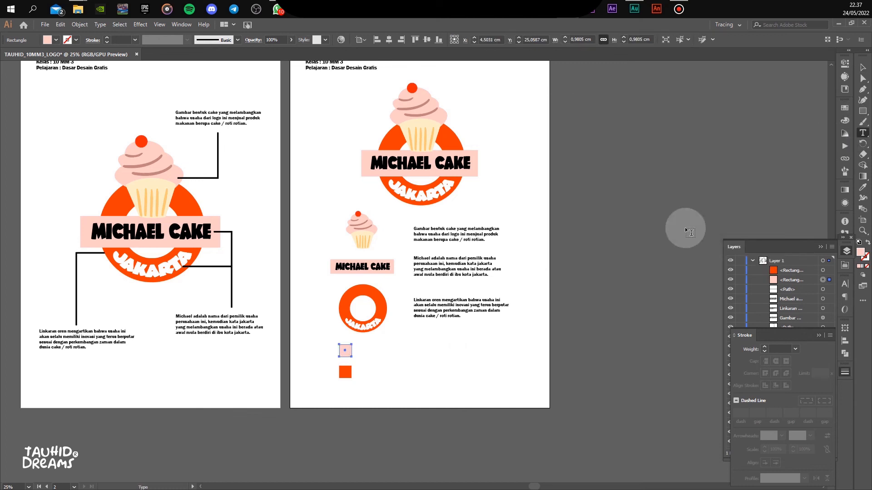
pyautogui.click(364, 350)
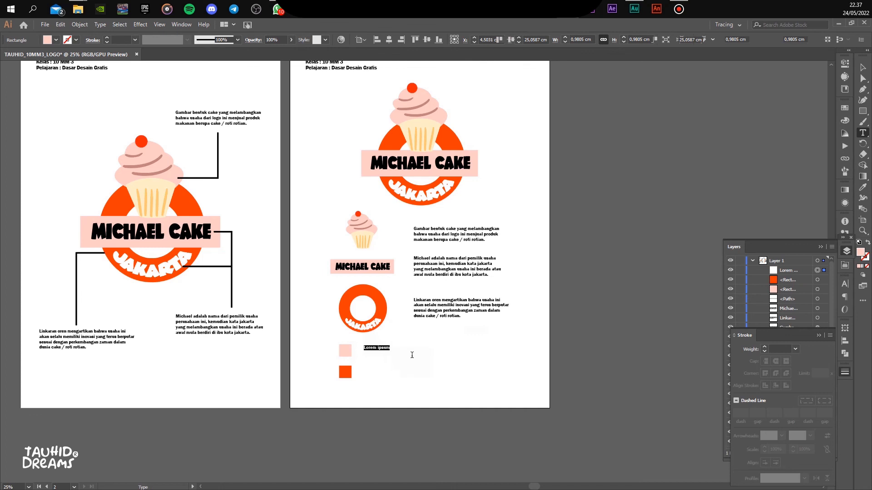
pyautogui.write('FFCEC8')
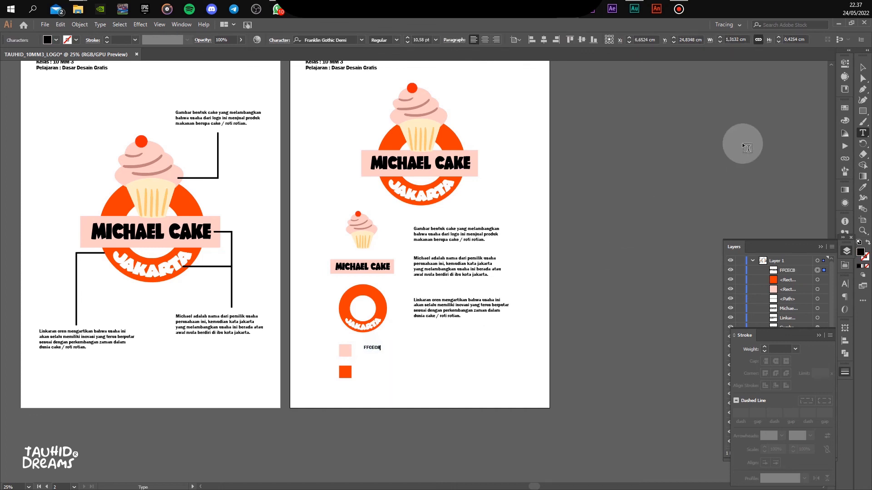
pyautogui.click(862, 67)
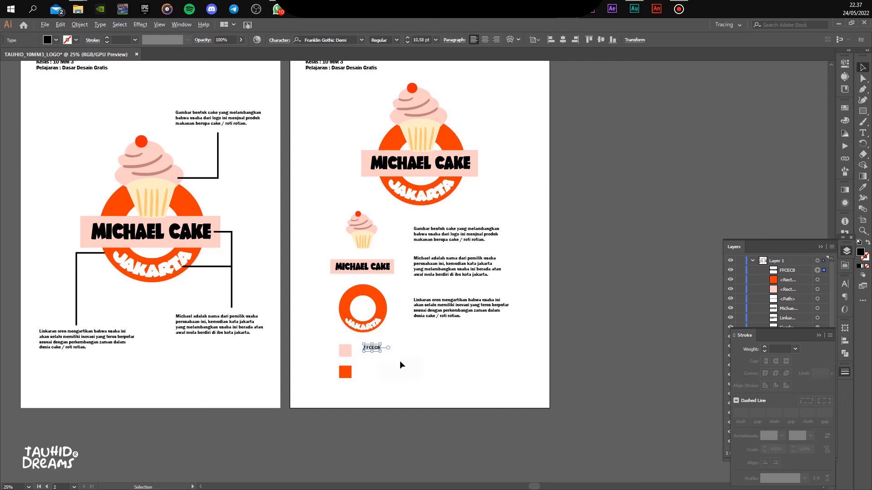
pyautogui.scroll(3, 368, 357)
pyautogui.moveTo(381, 332); pyautogui.dragTo(364, 347)
# Copy the hex code of the orange swatch's fill from the Color Picker
pyautogui.click(317, 402)
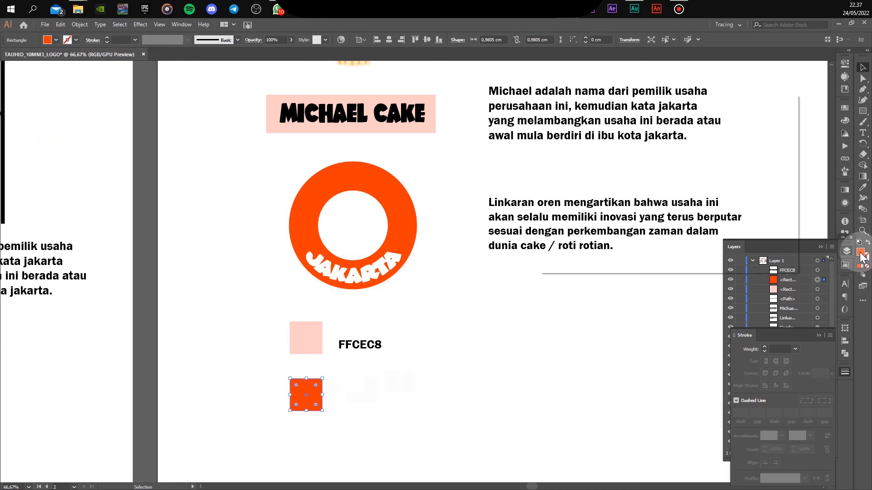
pyautogui.doubleClick(861, 252)
pyautogui.rightClick(722, 240)
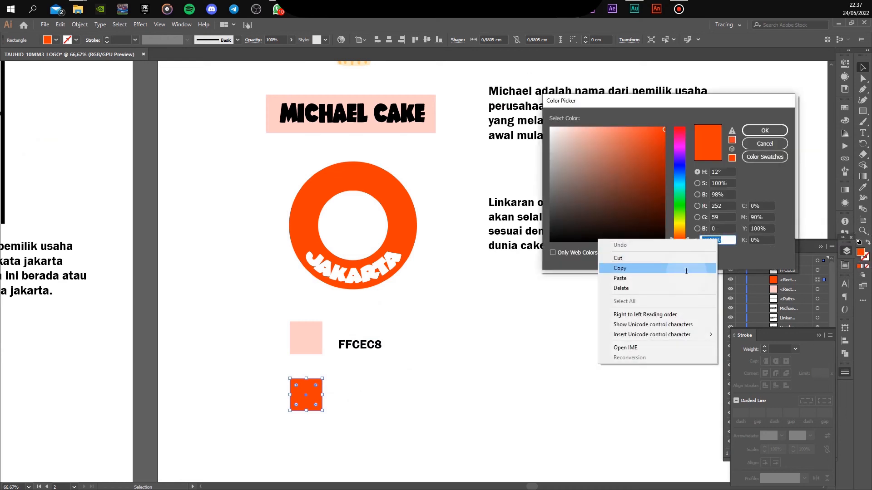
pyautogui.click(620, 268)
pyautogui.click(765, 131)
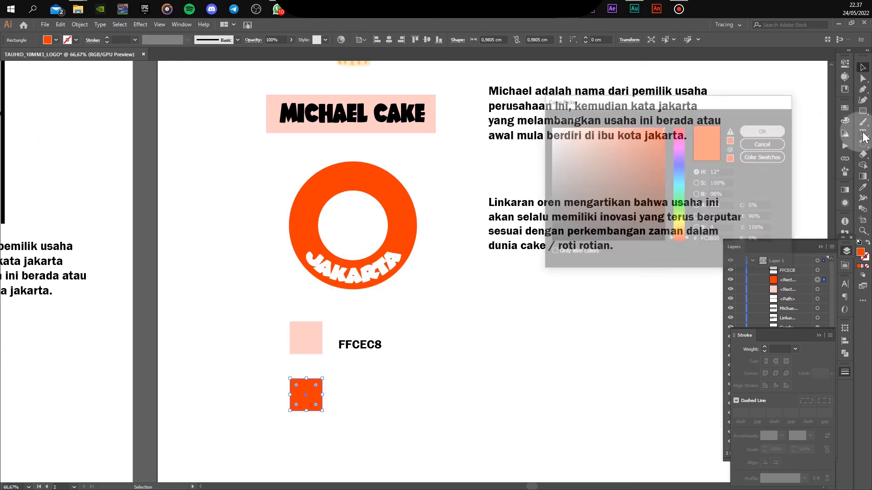
# Copy the FFCEC8 label down beside the orange swatch and change the copy's text to FC3B00
pyautogui.click(353, 347)
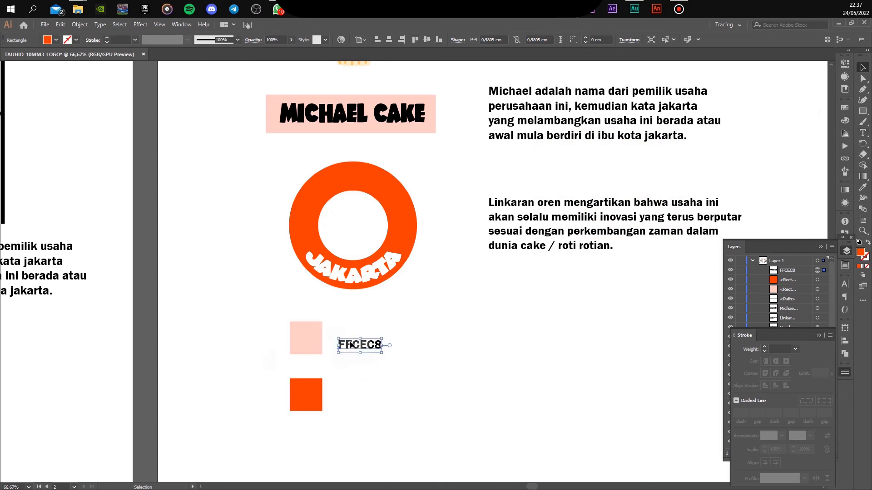
pyautogui.moveTo(353, 347); pyautogui.dragTo(355, 405)
pyautogui.doubleClick(354, 403)
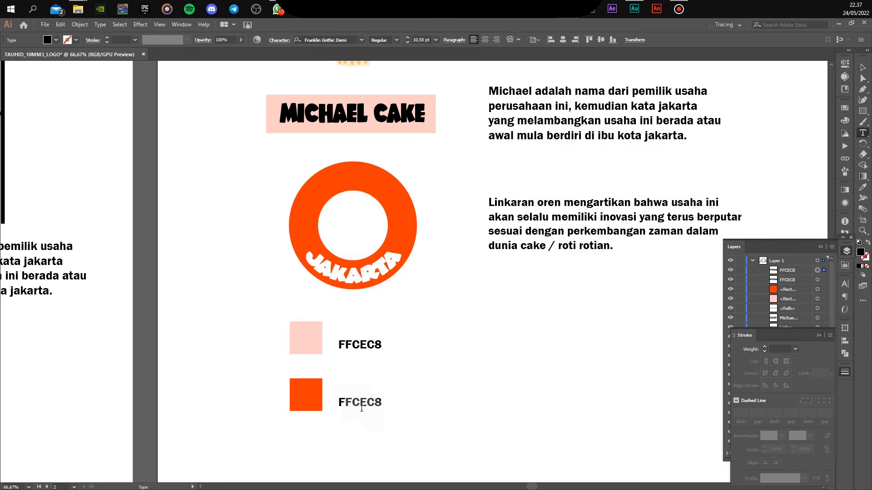
pyautogui.rightClick(359, 401)
pyautogui.click(340, 403)
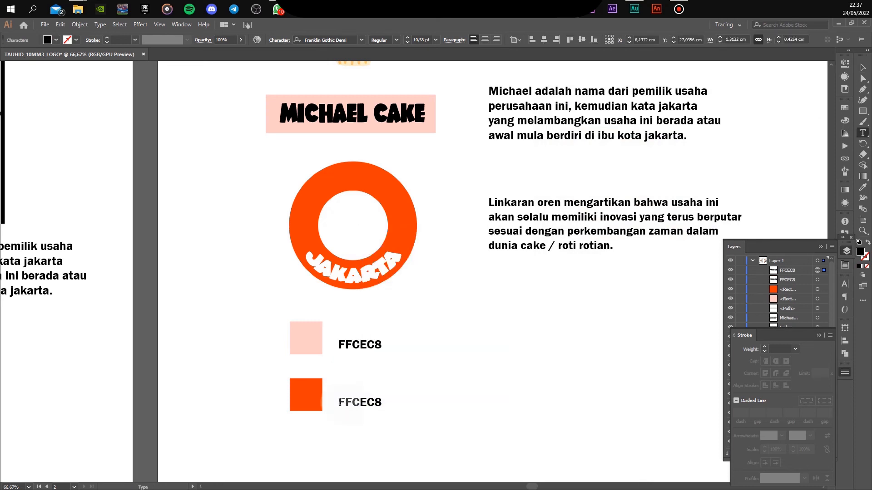
pyautogui.moveTo(340, 402); pyautogui.dragTo(382, 403)
pyautogui.rightClick(377, 402)
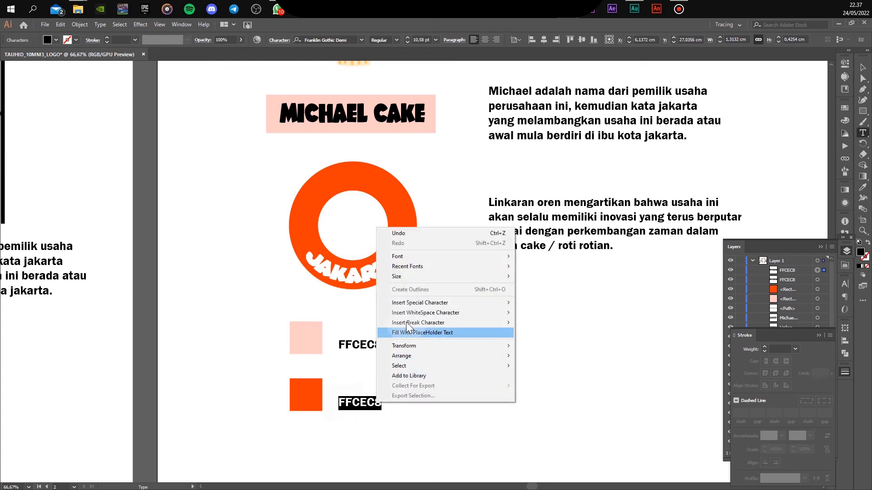
pyautogui.click(360, 401)
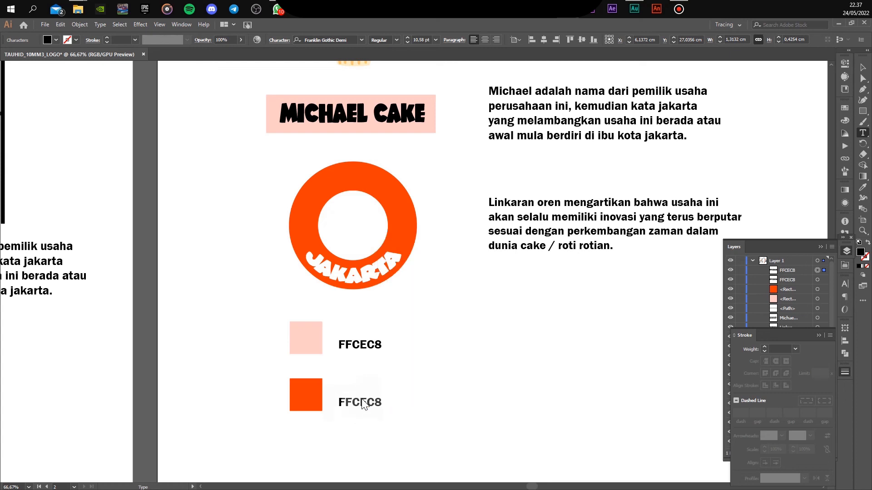
pyautogui.moveTo(338, 403); pyautogui.dragTo(388, 407)
pyautogui.write('FC3B00')
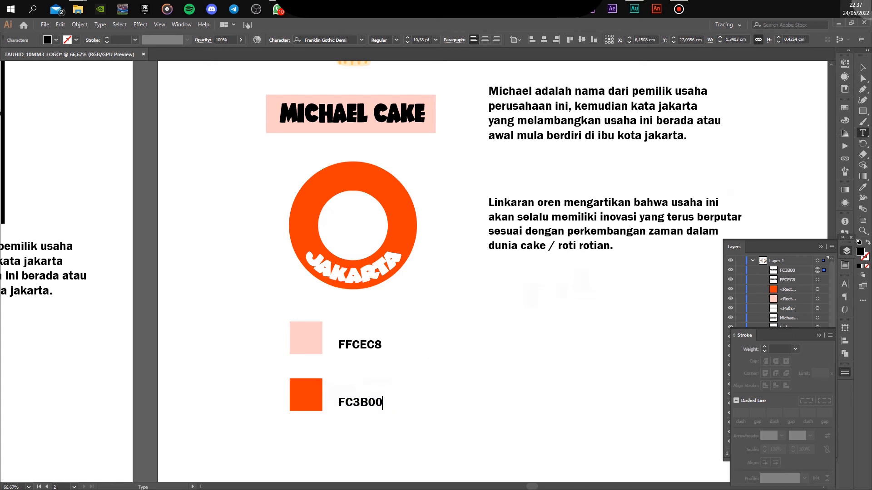
pyautogui.press('Escape')
pyautogui.click(363, 369)
# Duplicate the ring's description paragraph straight down, level with the pink swatch
pyautogui.scroll(-2, 411, 386)
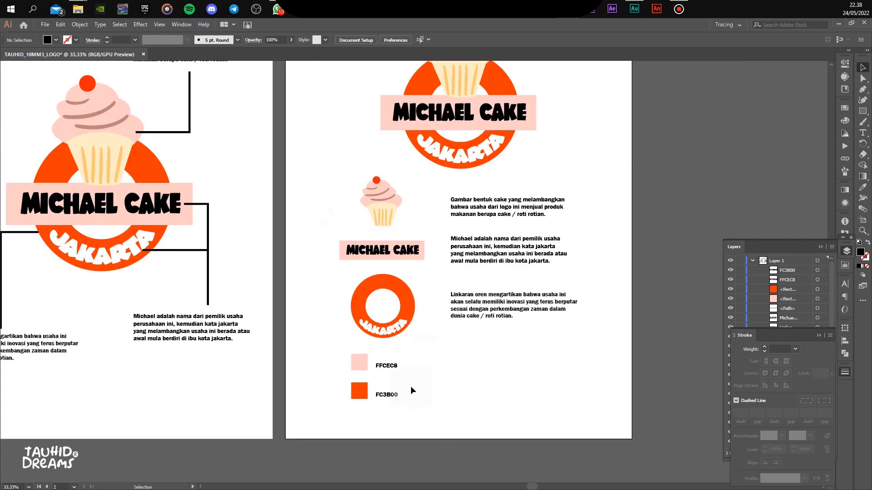
pyautogui.moveTo(411, 386); pyautogui.dragTo(355, 398)
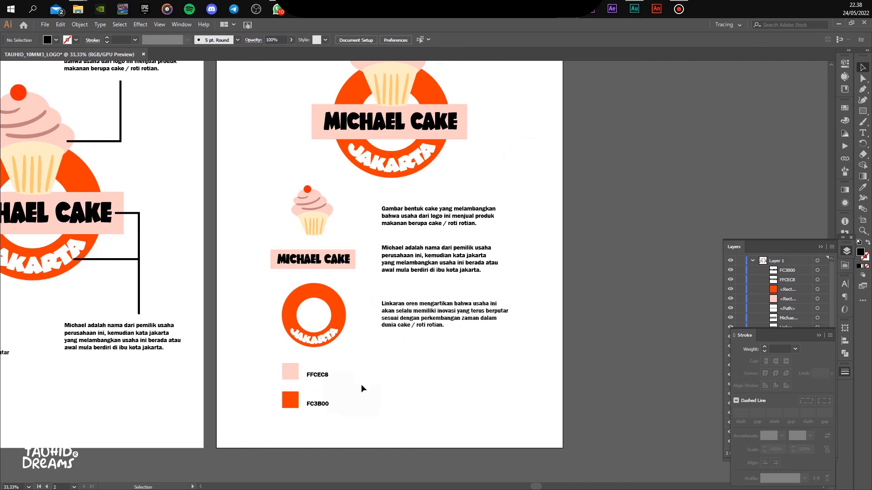
pyautogui.click(452, 307)
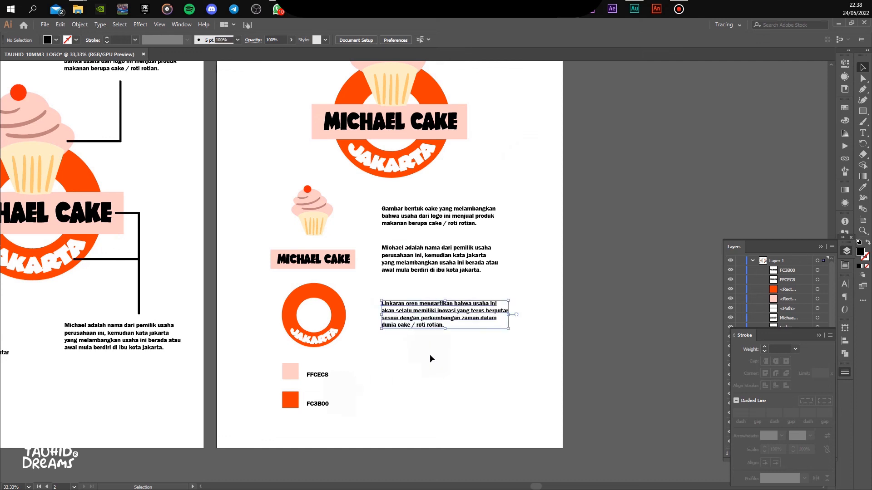
pyautogui.moveTo(426, 314); pyautogui.dragTo(430, 380)
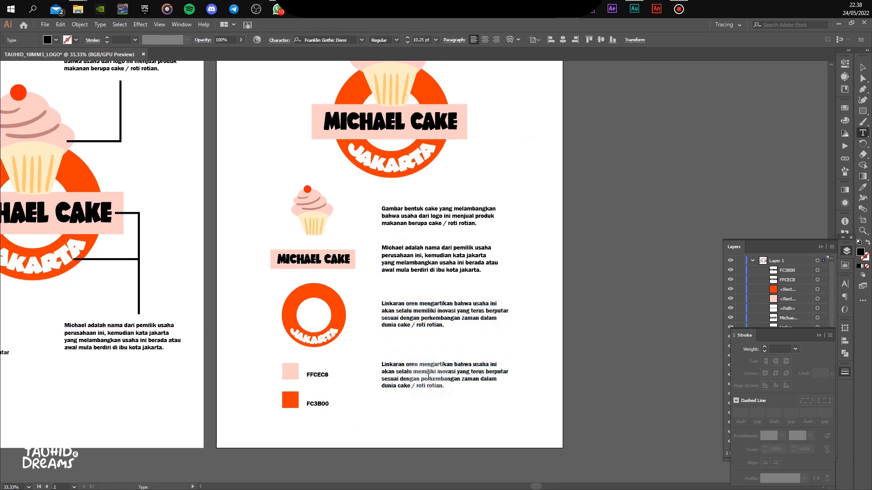
# Replace the copied paragraph's wording with "Arti dari warna merah muda memberikan jiwa yang"
pyautogui.doubleClick(429, 379)
pyautogui.hotkey('ctrl', 'a')
pyautogui.write('Arti fa')
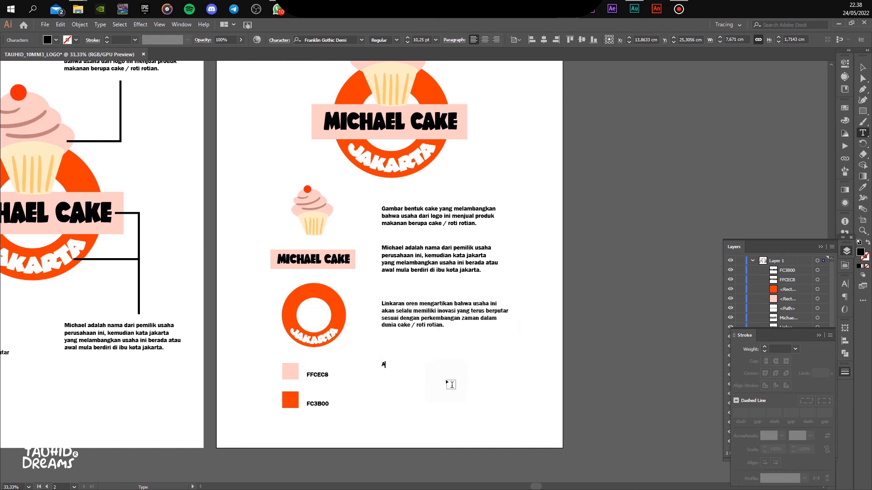
pyautogui.press('BackSpace')
pyautogui.press('BackSpace')
pyautogui.write('dari ')
pyautogui.write('warna')
pyautogui.write(' merah muda memberikan ')
pyautogui.write('jiwa yan')
pyautogui.write('g ')
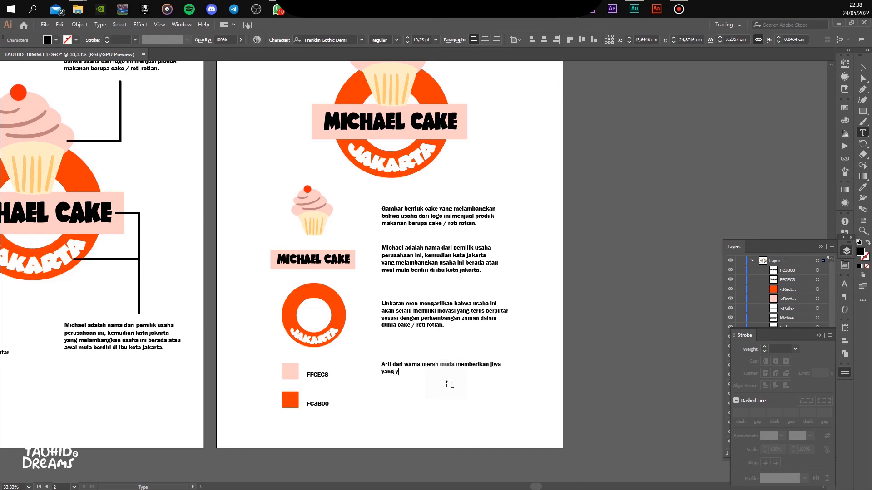
# Complete the pink swatch's paragraph with "harmonis dan romantis, serta penuh dengan kasih sayang."
pyautogui.write('harmoni')
pyautogui.write('s dan romantis')
pyautogui.write(', serta')
pyautogui.write('penuh dengan')
pyautogui.write(' kasih s')
pyautogui.write('aya')
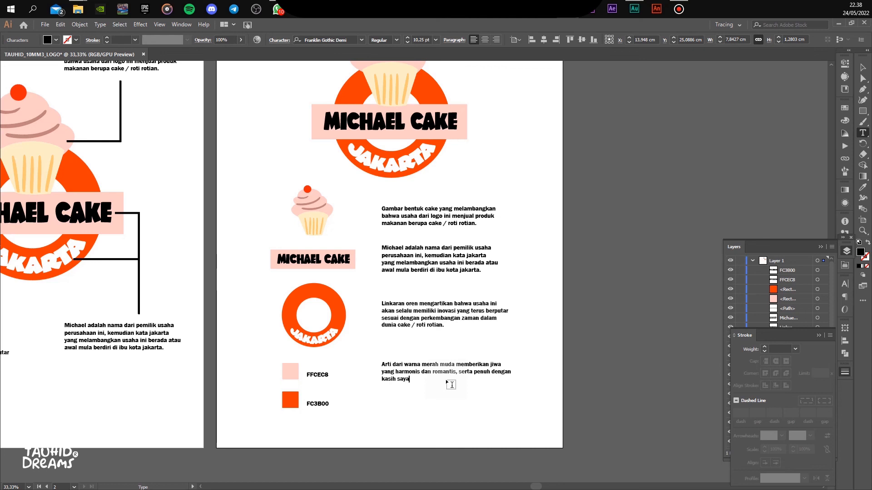
pyautogui.write('ng seperti')
pyautogui.press('BackSpace')
pyautogui.press('BackSpace')
pyautogui.press('BackSpace')
pyautogui.press('BackSpace')
pyautogui.press('BackSpace')
pyautogui.press('BackSpace')
pyautogui.press('BackSpace')
pyautogui.press('BackSpace')
pyautogui.press('BackSpace')
pyautogui.write('g.')
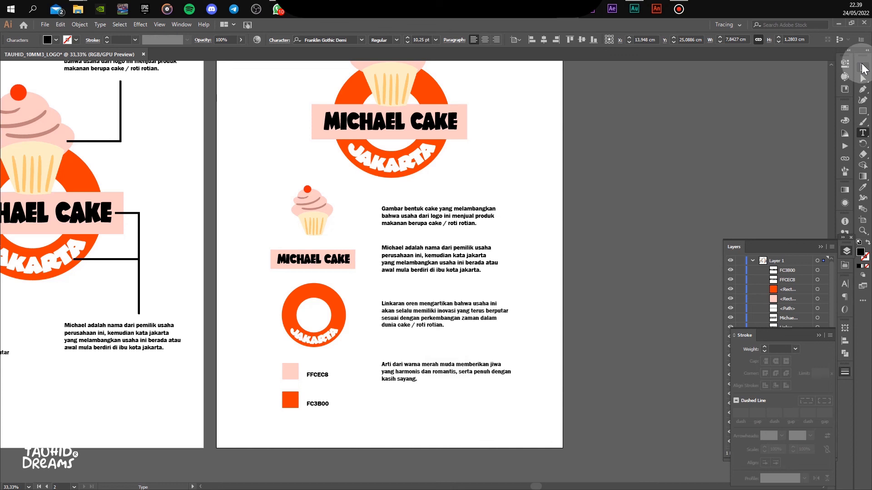
# Duplicate the pink swatch's paragraph beside the orange swatch and replace everything after "Arti dari warna" with "oren"
pyautogui.click(863, 68)
pyautogui.moveTo(404, 364); pyautogui.dragTo(406, 400)
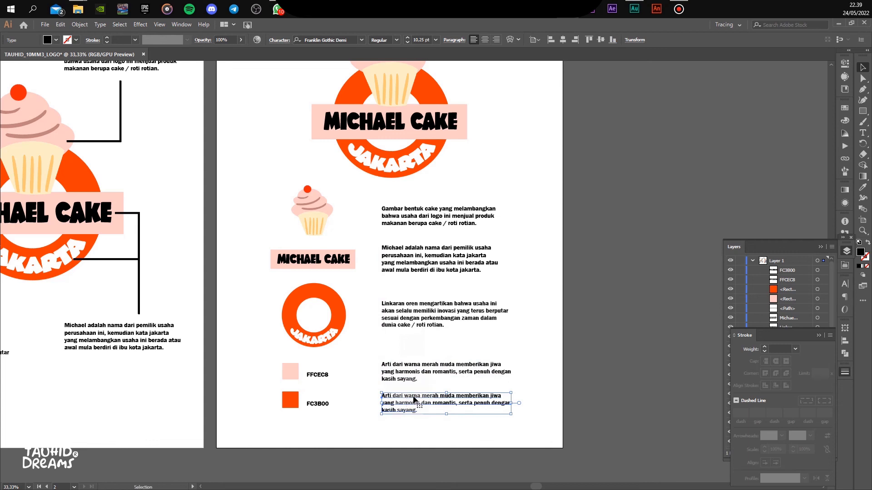
pyautogui.doubleClick(408, 398)
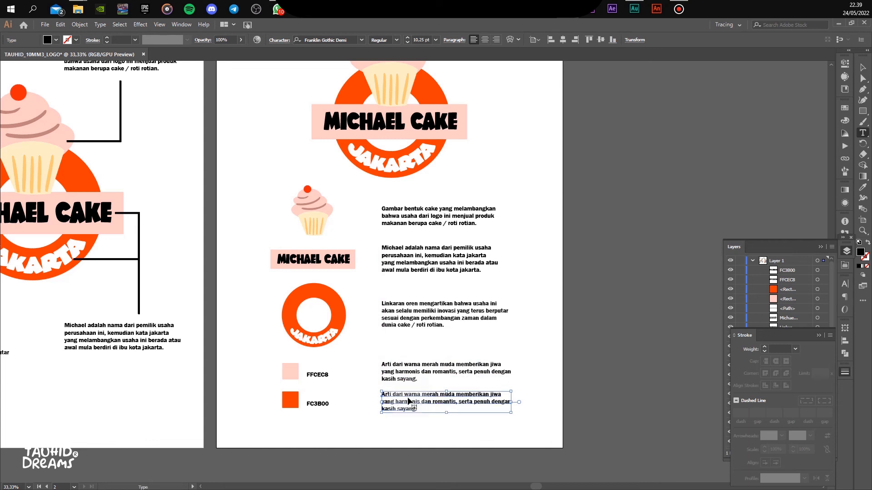
pyautogui.hotkey('ctrl', 'a')
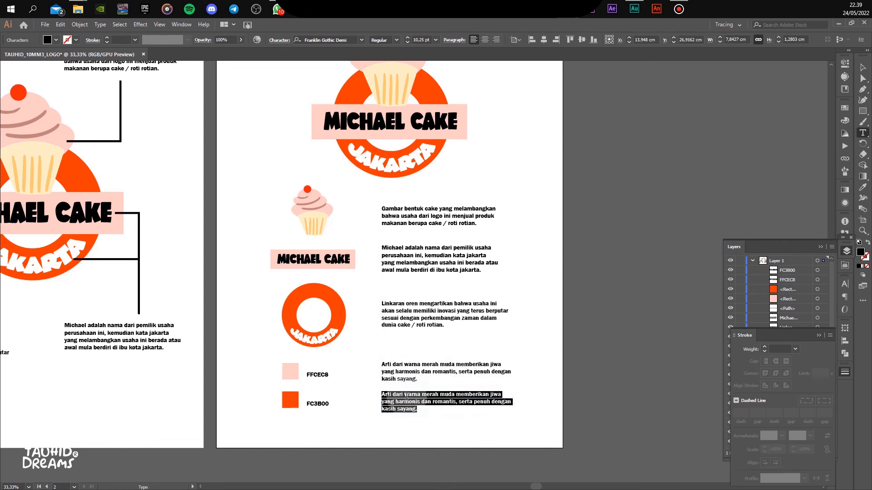
pyautogui.press('Left')
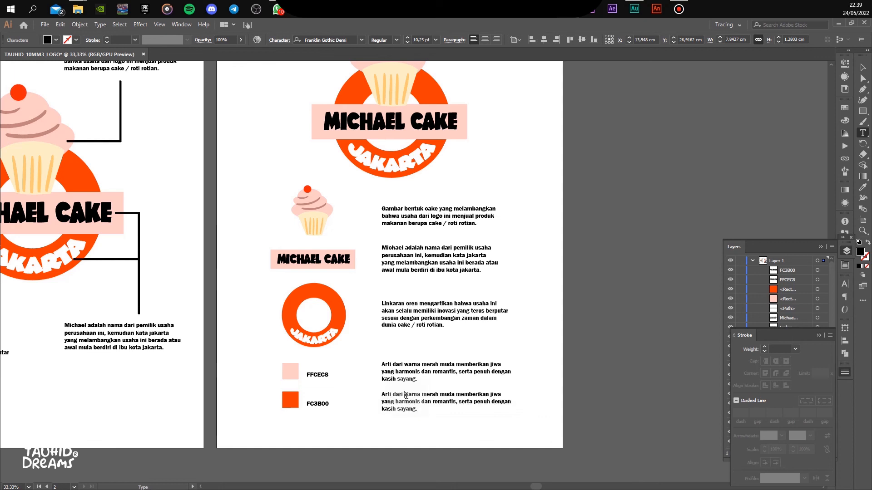
pyautogui.hotkey('shift', 'Down')
pyautogui.hotkey('shift', 'Down')
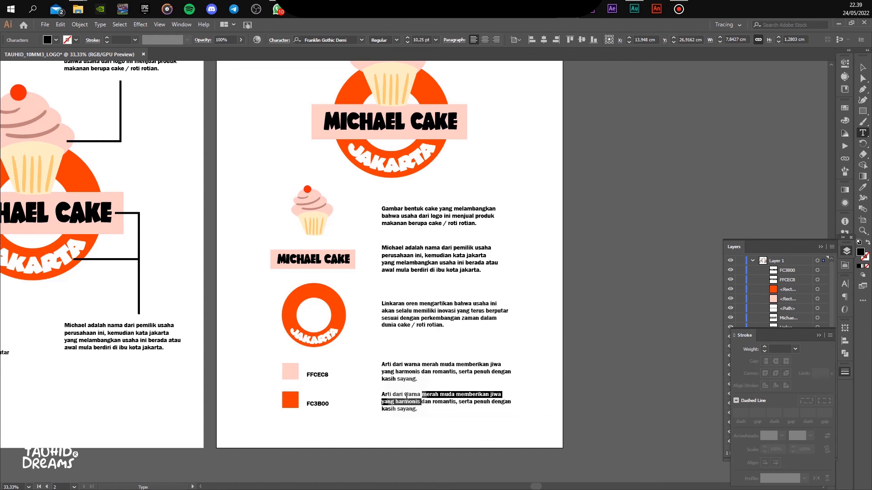
pyautogui.write('oren')
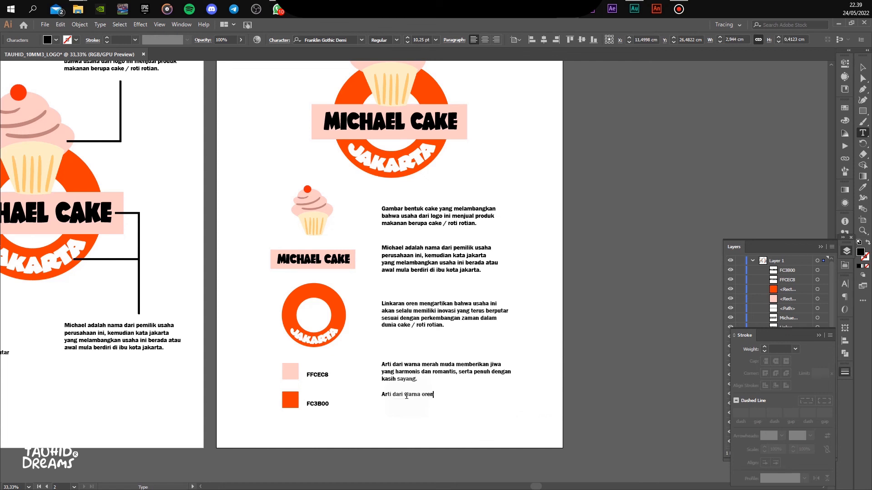
# Continue the orange swatch's paragraph with "yaitu inovatif dan kreatif serta memiliki semangat"
pyautogui.write(' memberikan')
pyautogui.press('BackSpace')
pyautogui.press('BackSpace')
pyautogui.press('BackSpace')
pyautogui.press('BackSpace')
pyautogui.press('BackSpace')
pyautogui.press('BackSpace')
pyautogui.press('BackSpace')
pyautogui.press('BackSpace')
pyautogui.press('BackSpace')
pyautogui.press('BackSpace')
pyautogui.write('yaitu')
pyautogui.write(' inova')
pyautogui.write('tif da')
pyautogui.write('n kreat')
pyautogui.write('if ')
pyautogui.write('serta mem')
pyautogui.write('iliki s')
pyautogui.write('eman')
pyautogui.write('t')
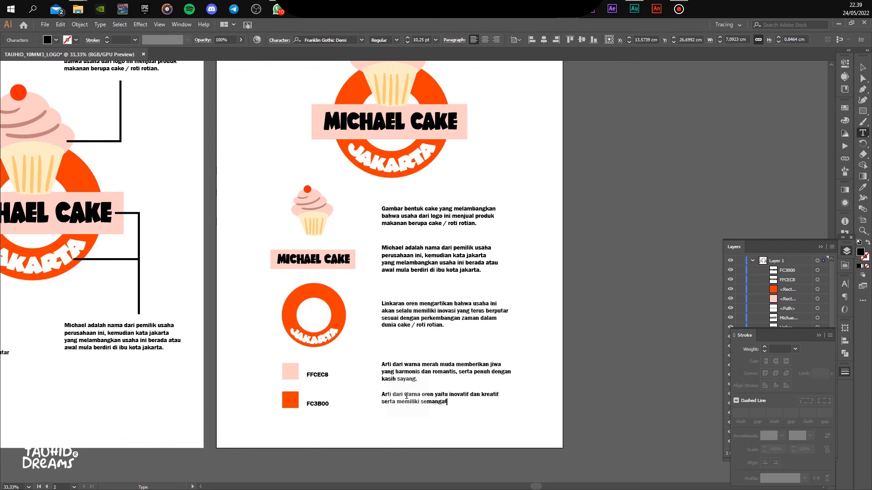
# Complete the orange swatch's paragraph with "dalam menggapai impian dan kemajuan dari setiap usaha."
pyautogui.write(' dalam menggapai')
pyautogui.write(' impian ')
pyautogui.write('dan ')
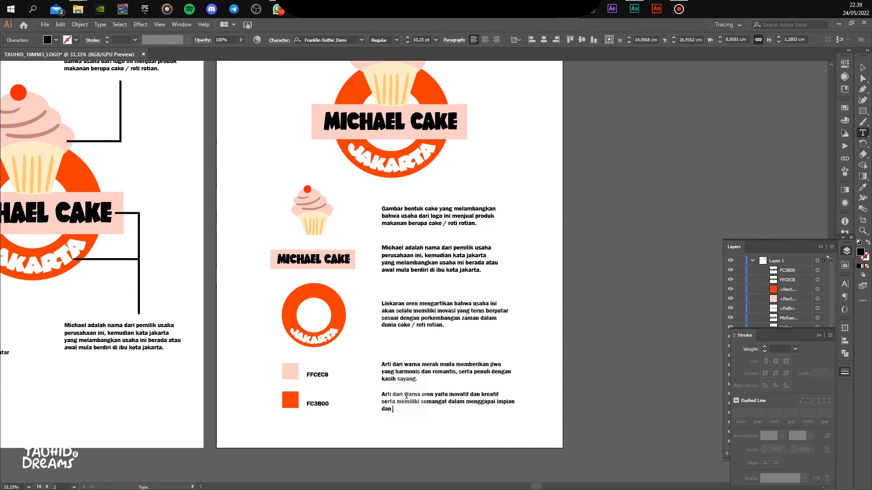
pyautogui.write('kemajuan dari ')
pyautogui.write('usahan')
pyautogui.press('BackSpace')
pyautogui.press('BackSpace')
pyautogui.press('BackSpace')
pyautogui.press('BackSpace')
pyautogui.press('BackSpace')
pyautogui.write('setiap usaha.')
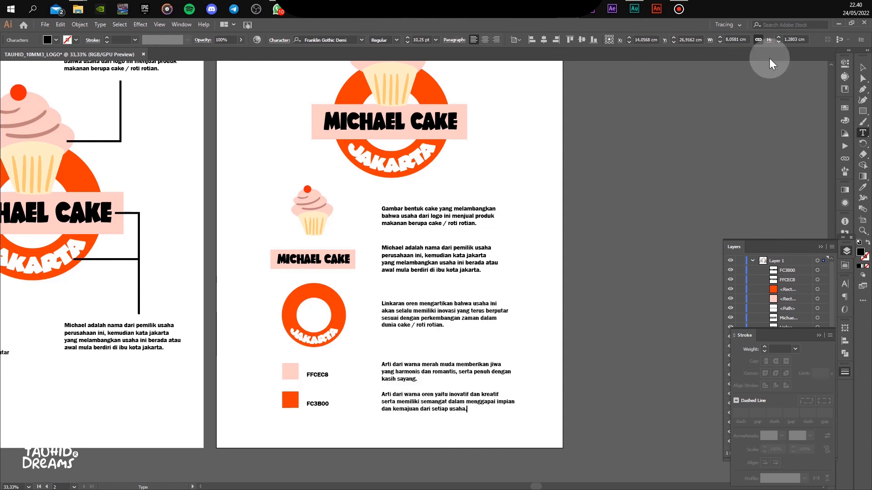
# Nudge the orange swatch's paragraph down slightly to widen the gap below the pink swatch's paragraph
pyautogui.press('Escape')
pyautogui.click(427, 374)
pyautogui.click(411, 403)
pyautogui.press('Down')
pyautogui.press('Down')
pyautogui.press('Down')
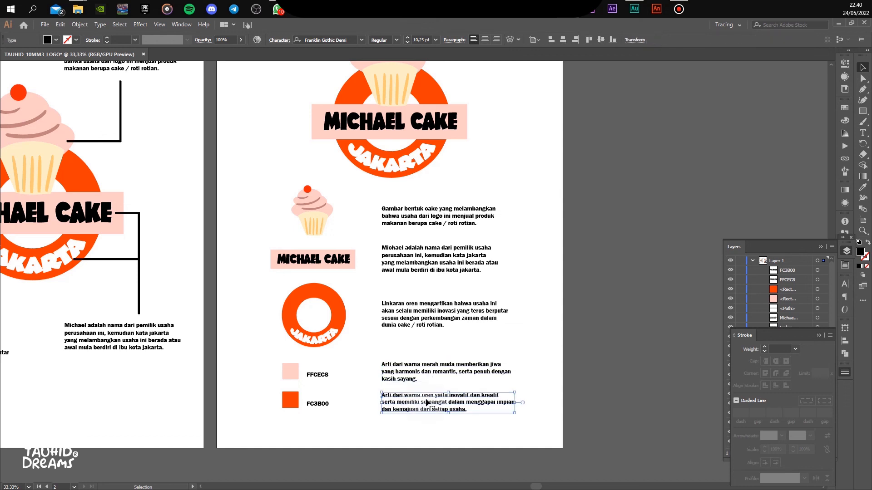
pyautogui.click(520, 306)
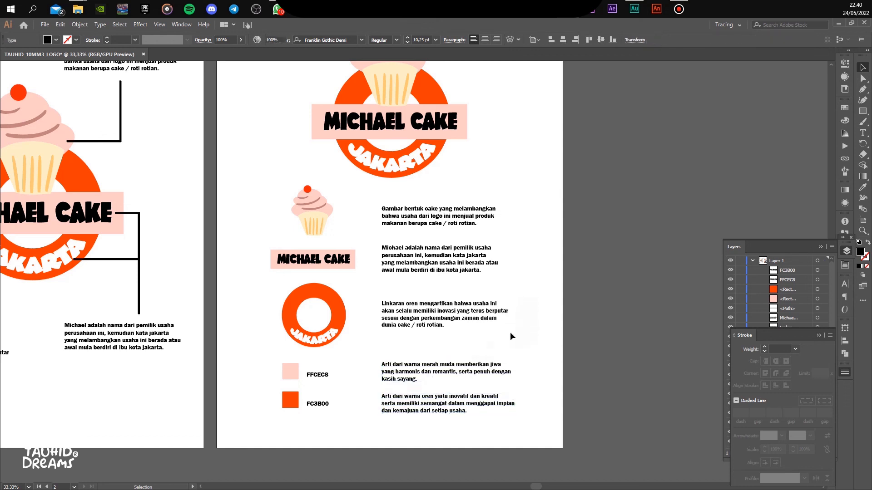
# Scale the small MICHAEL CAKE banner and small ring down together until the banner is about 4.28 cm wide
pyautogui.scroll(-1, 386, 322)
pyautogui.moveTo(294, 249); pyautogui.dragTo(291, 244)
pyautogui.moveTo(359, 331); pyautogui.dragTo(352, 329)
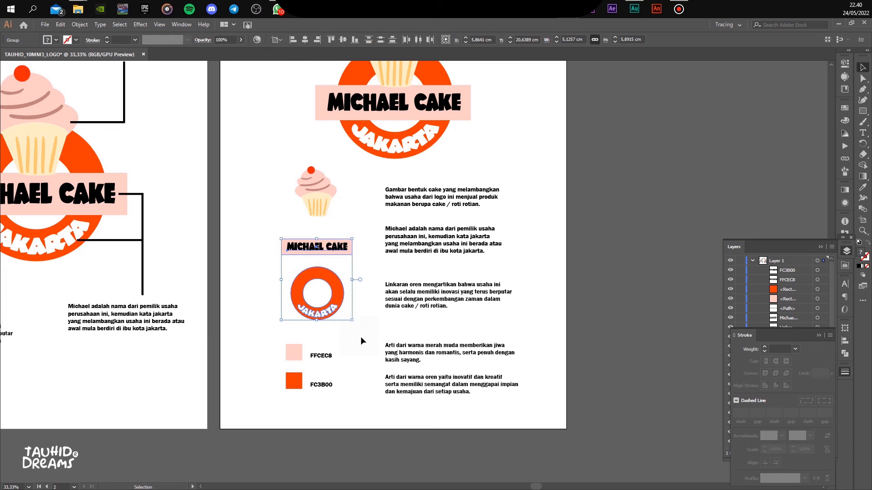
pyautogui.click(360, 336)
# Move the small MICHAEL CAKE banner up closer to the small cupcake and raise the small ring slightly
pyautogui.click(343, 250)
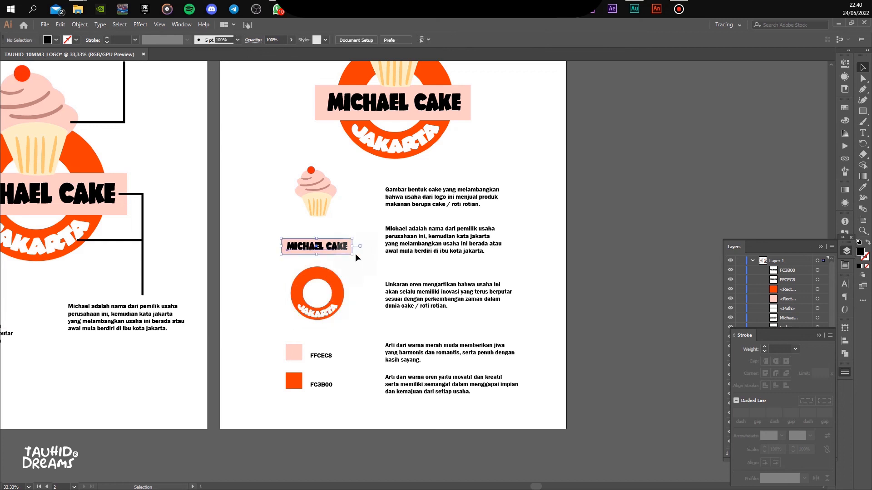
pyautogui.press('Up')
pyautogui.press('Up')
pyautogui.press('Up')
pyautogui.press('Up')
pyautogui.press('Up')
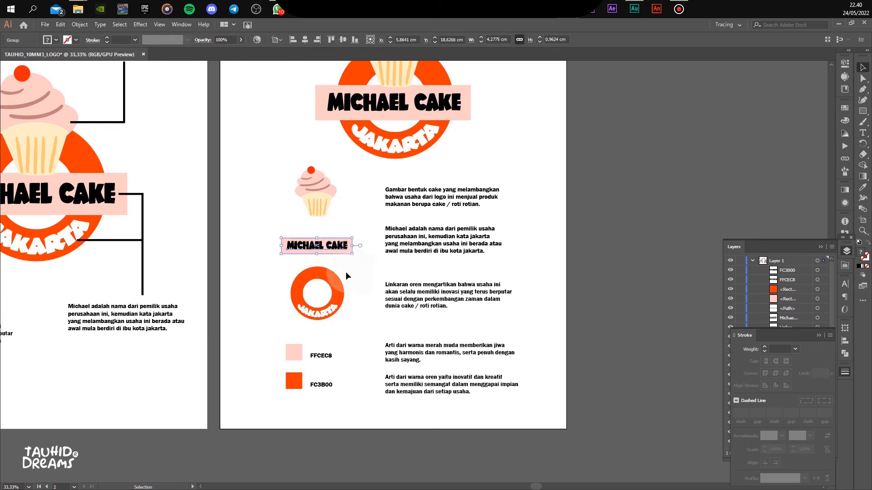
pyautogui.moveTo(341, 247); pyautogui.dragTo(340, 241)
pyautogui.moveTo(346, 300)
pyautogui.mouseDown()
pyautogui.moveTo(341, 288)
pyautogui.moveTo(345, 297)
pyautogui.mouseUp()
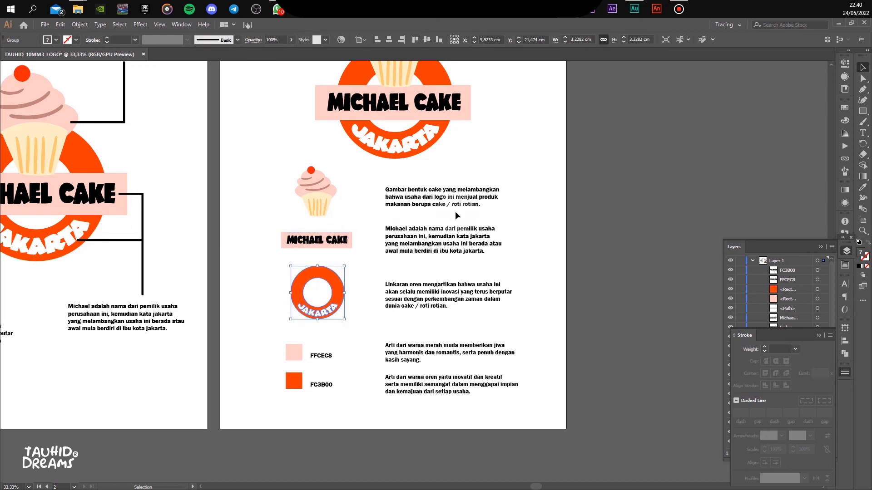
# Move the small cupcake, banner and ring down slightly together with their three description paragraphs
pyautogui.click(563, 174)
pyautogui.moveTo(341, 317); pyautogui.dragTo(282, 325)
pyautogui.moveTo(325, 247); pyautogui.dragTo(325, 256)
pyautogui.click(517, 236)
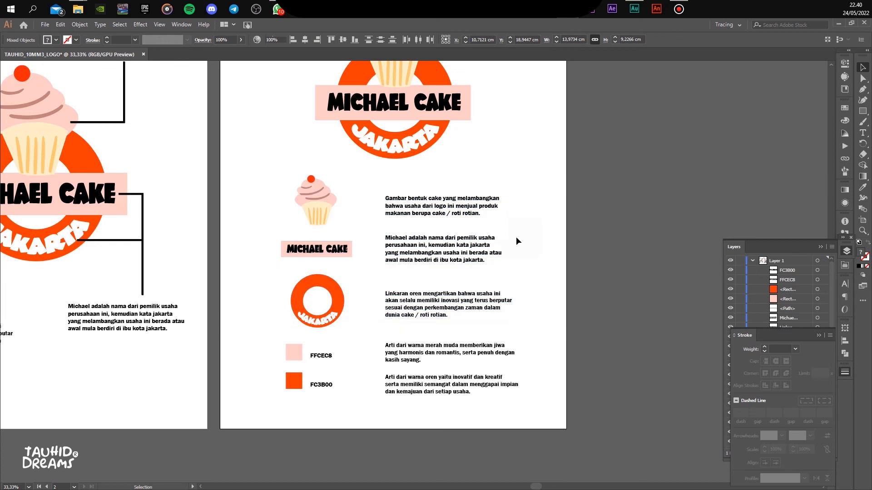
# Group the logo parts, colour swatches and their texts on the second artboard and centre the group horizontally on it
pyautogui.scroll(-1, 516, 236)
pyautogui.moveTo(516, 237); pyautogui.dragTo(482, 290)
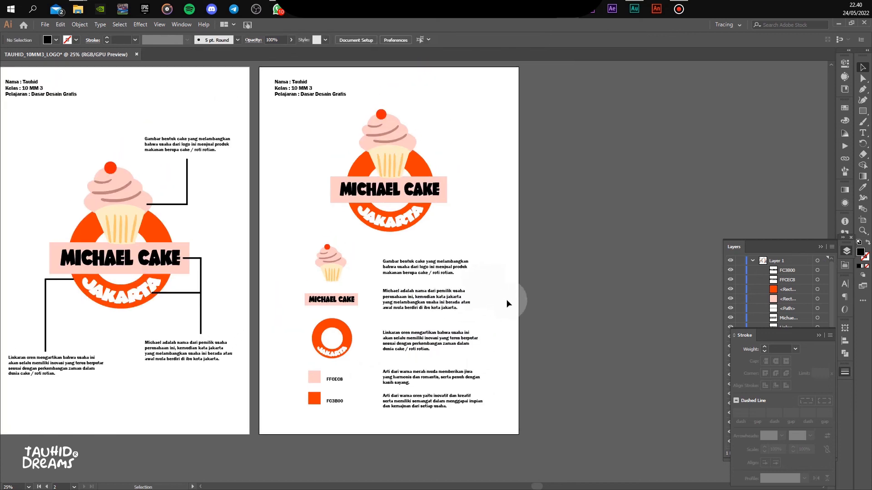
pyautogui.moveTo(518, 428); pyautogui.dragTo(267, 244)
pyautogui.hotkey('ctrl', 'g')
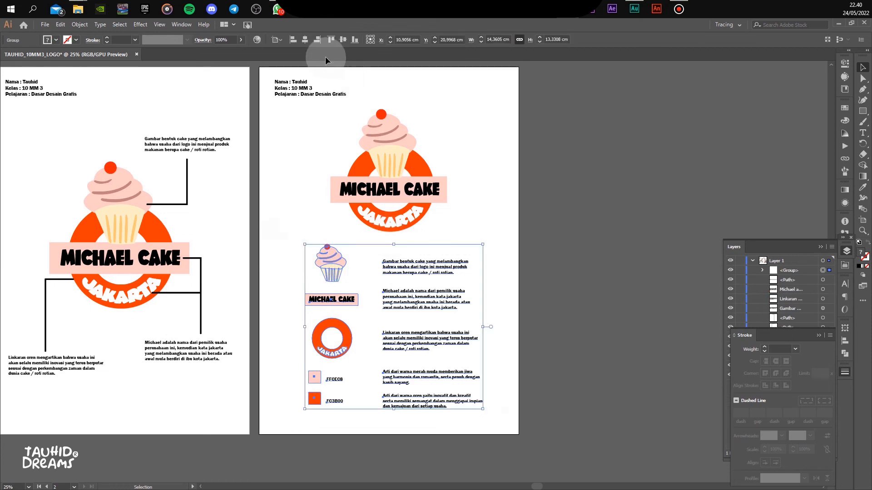
pyautogui.click(304, 41)
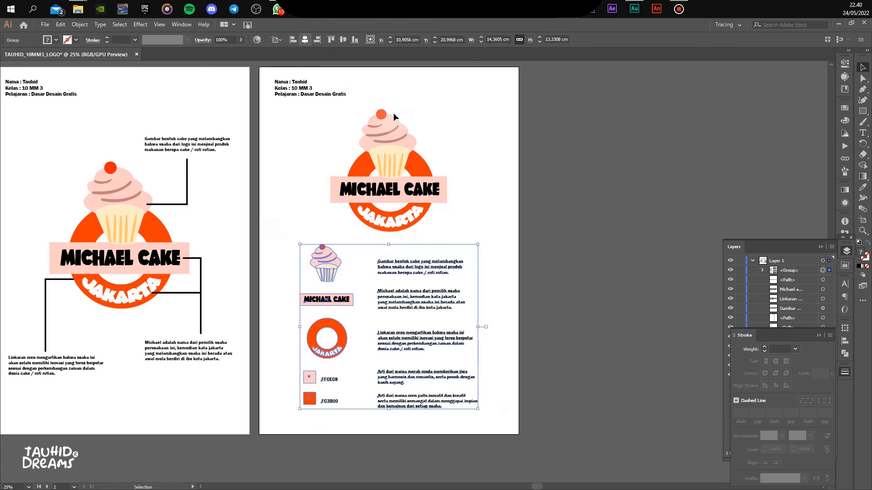
pyautogui.click(465, 142)
# Begin saving a copy of the document under Save As, choosing the LATIHAN LOGO folder on the Desktop as the destination
pyautogui.hscroll(-2, 427, 154)
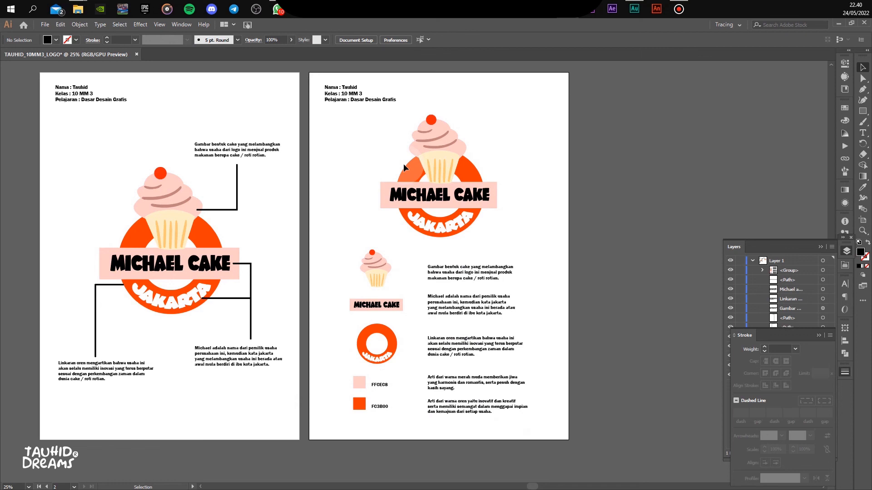
pyautogui.click(44, 26)
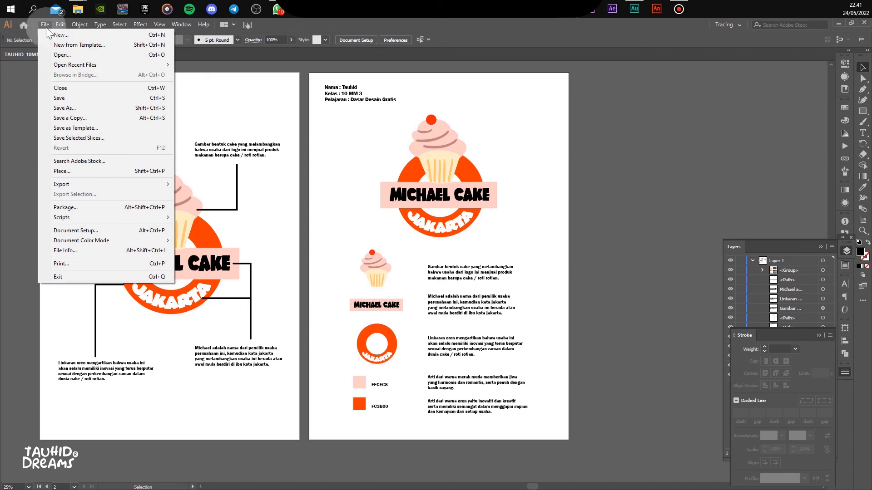
pyautogui.click(70, 107)
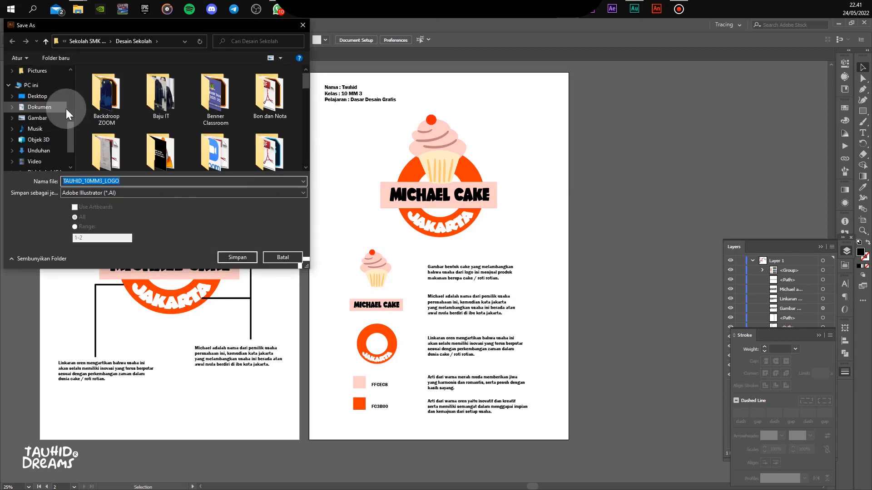
pyautogui.click(37, 96)
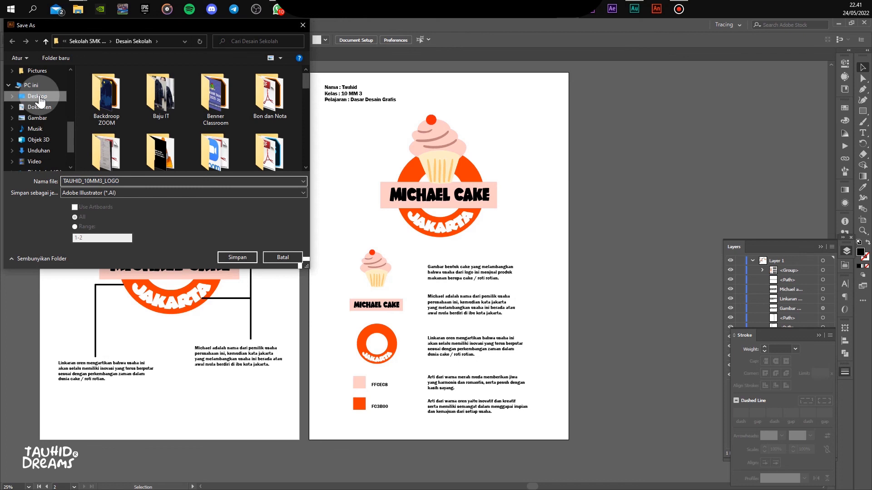
pyautogui.click(100, 100)
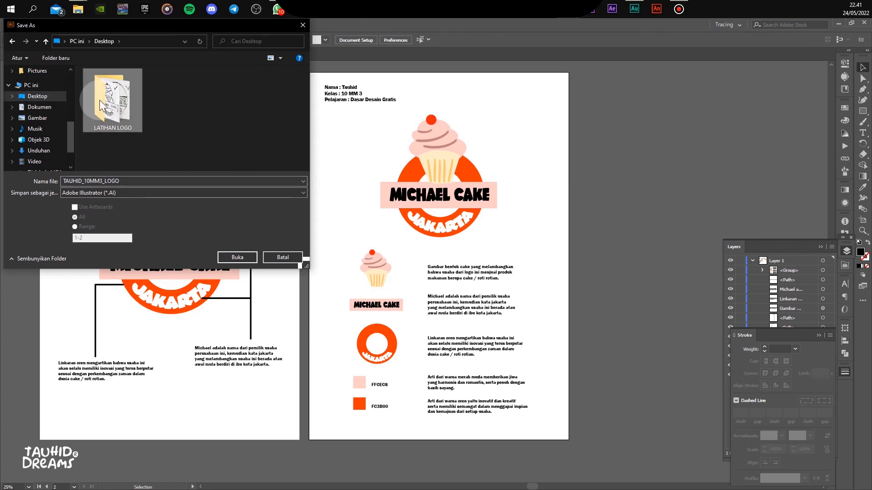
pyautogui.doubleClick(99, 99)
# Save the document in Adobe PDF format under its existing file name, using the Illustrator Default preset
pyautogui.click(127, 181)
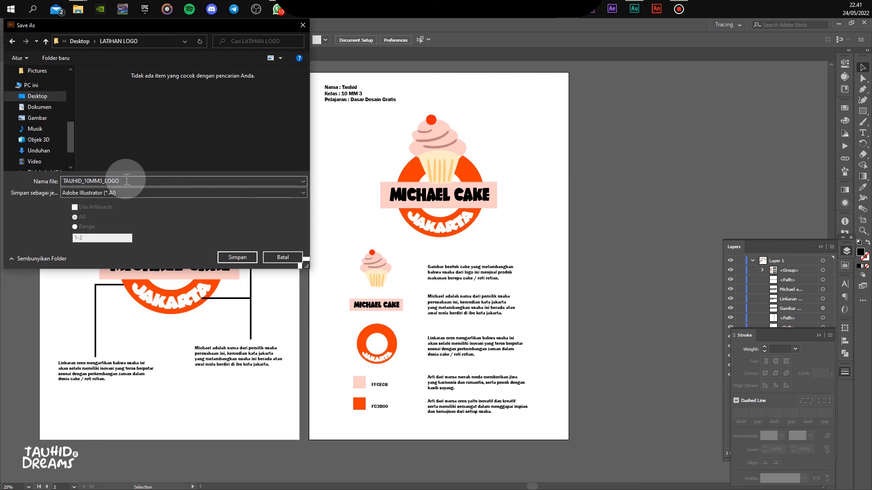
pyautogui.moveTo(126, 181); pyautogui.dragTo(79, 180)
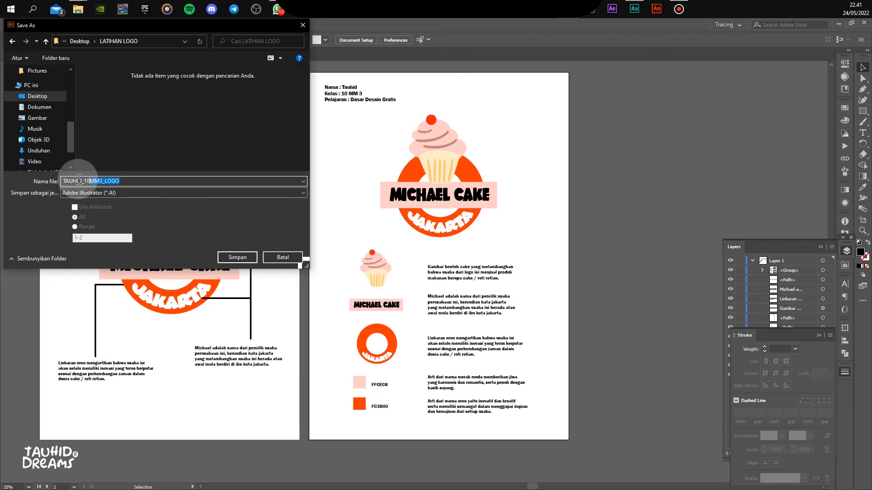
pyautogui.click(126, 180)
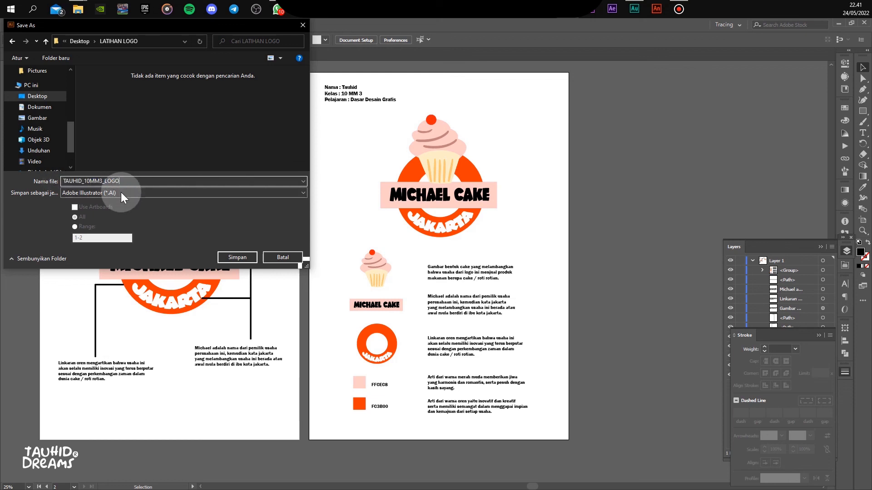
pyautogui.click(122, 192)
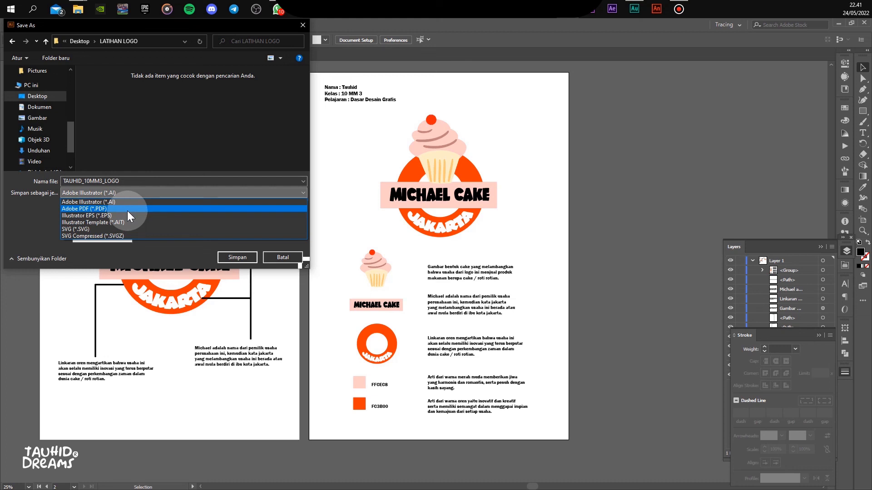
pyautogui.click(128, 210)
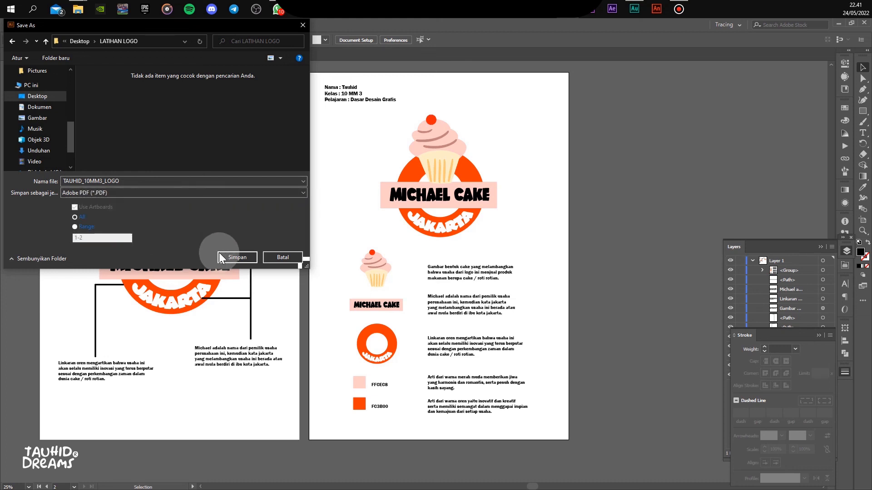
pyautogui.click(231, 261)
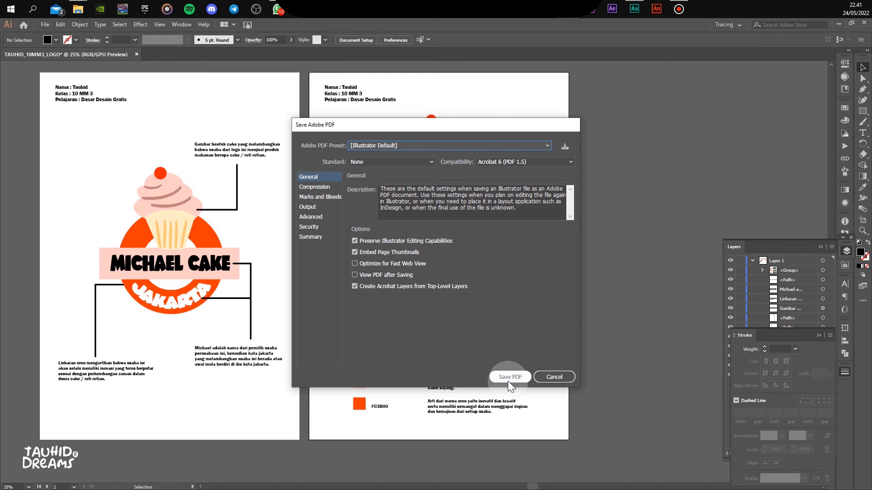
pyautogui.click(508, 381)
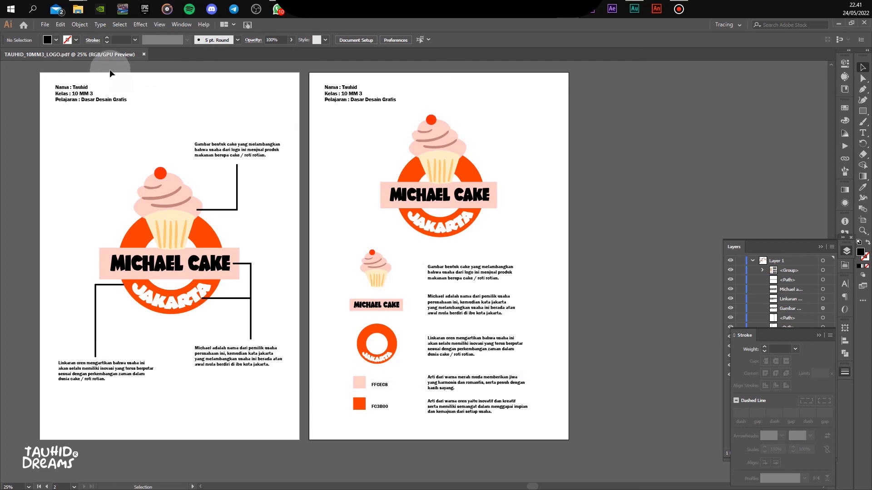
# Export the document in JPEG format to the LATIHAN LOGO folder, using all artboards
pyautogui.click(46, 26)
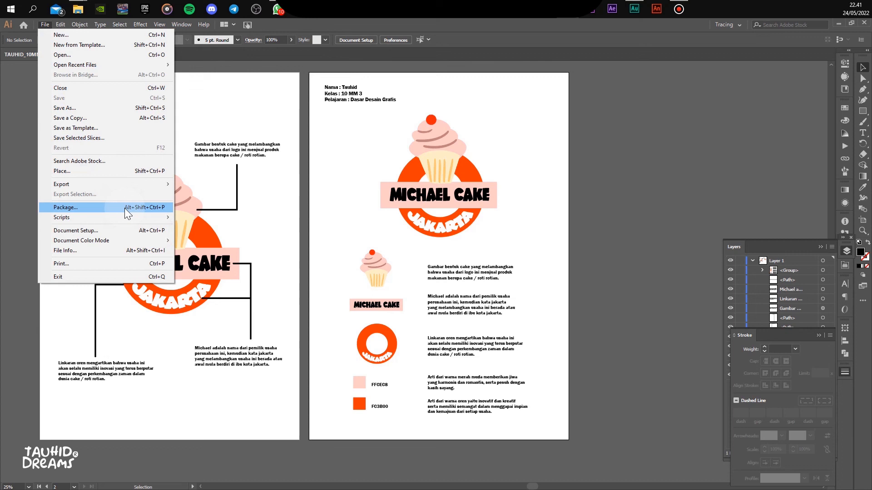
pyautogui.moveTo(156, 185)
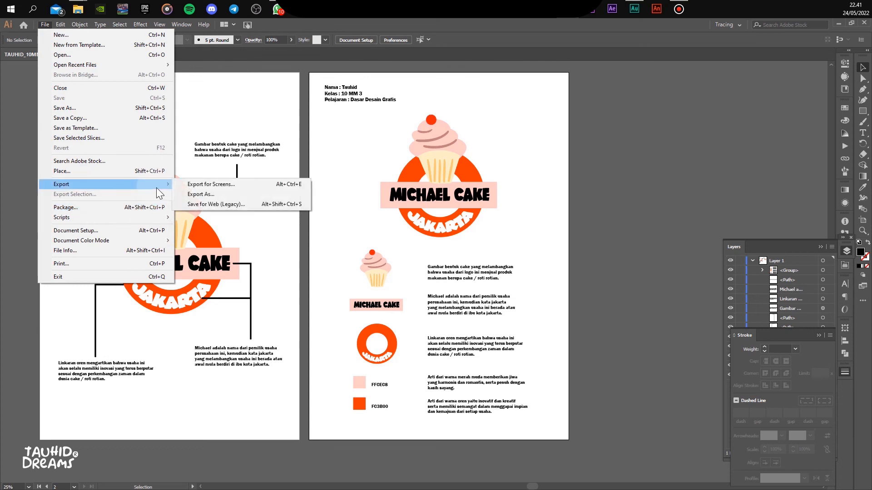
pyautogui.click(197, 194)
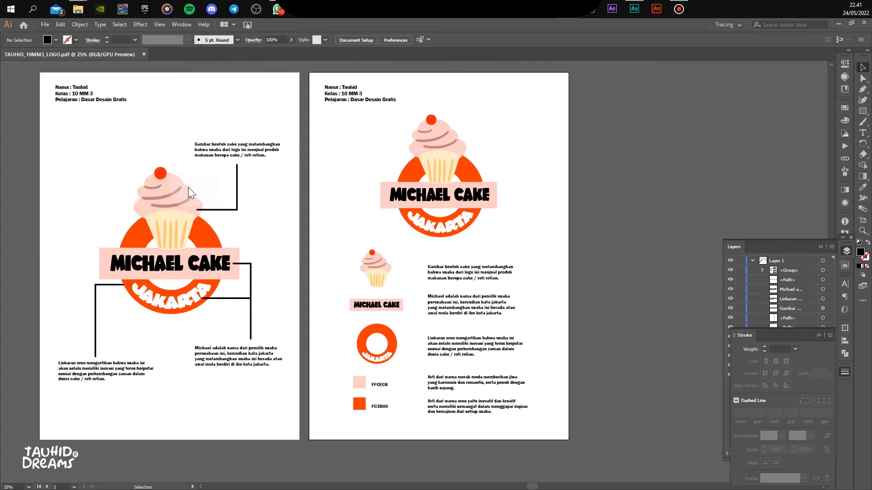
pyautogui.click(170, 193)
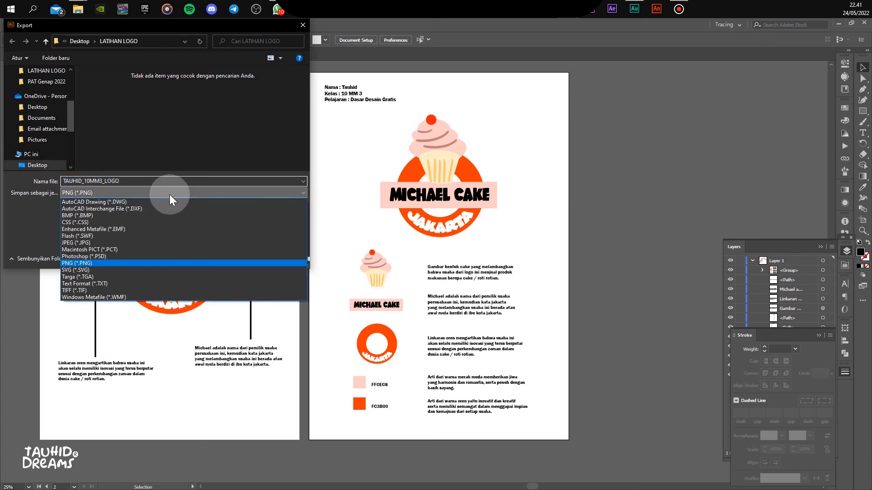
pyautogui.click(129, 243)
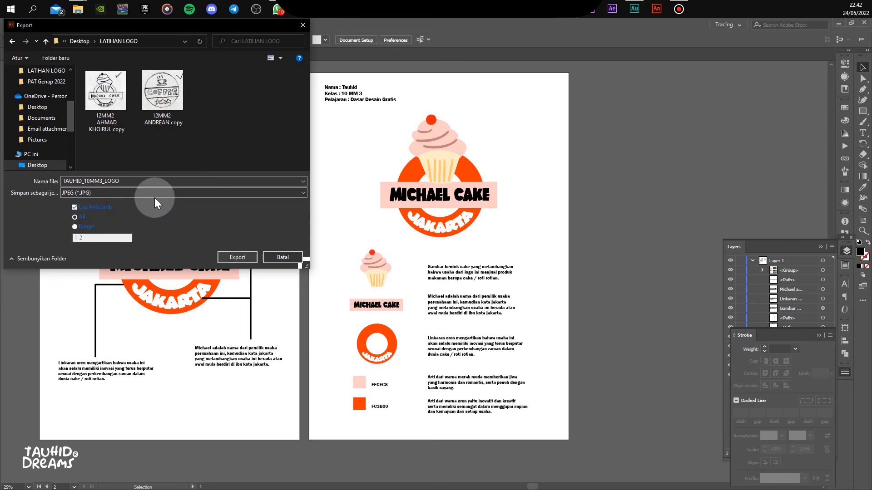
pyautogui.click(237, 258)
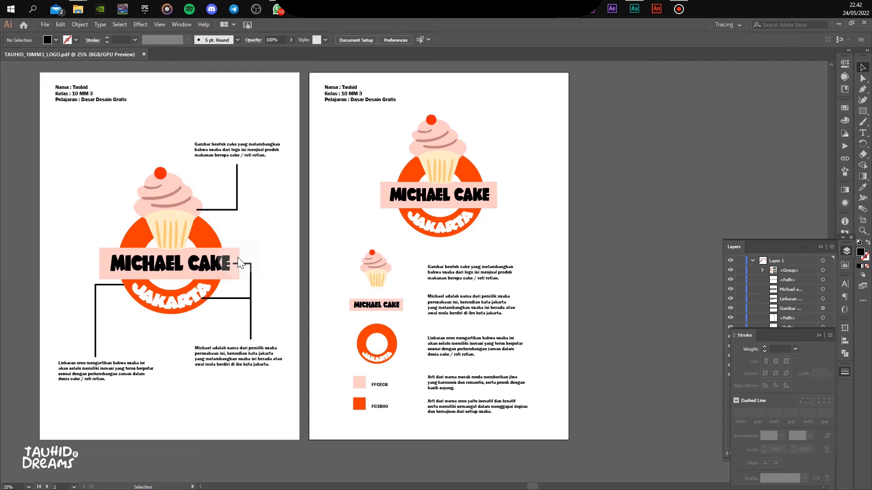
# Set the JPEG options to RGB colour, quality 10 (Maximum) and High (300 ppi) resolution, and complete the export
pyautogui.click(494, 303)
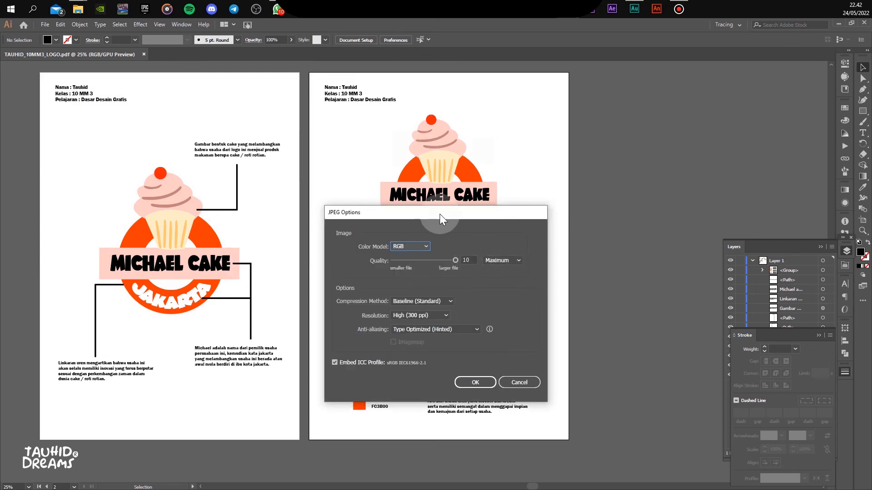
pyautogui.moveTo(440, 214); pyautogui.dragTo(457, 120)
pyautogui.click(440, 154)
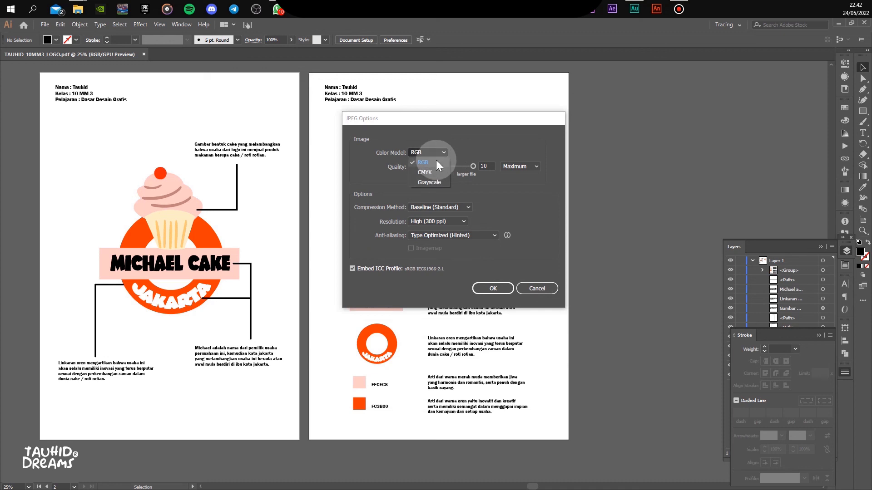
pyautogui.click(436, 162)
pyautogui.moveTo(472, 166)
pyautogui.mouseDown()
pyautogui.moveTo(437, 168)
pyautogui.moveTo(484, 167)
pyautogui.mouseUp()
pyautogui.click(453, 223)
pyautogui.click(452, 247)
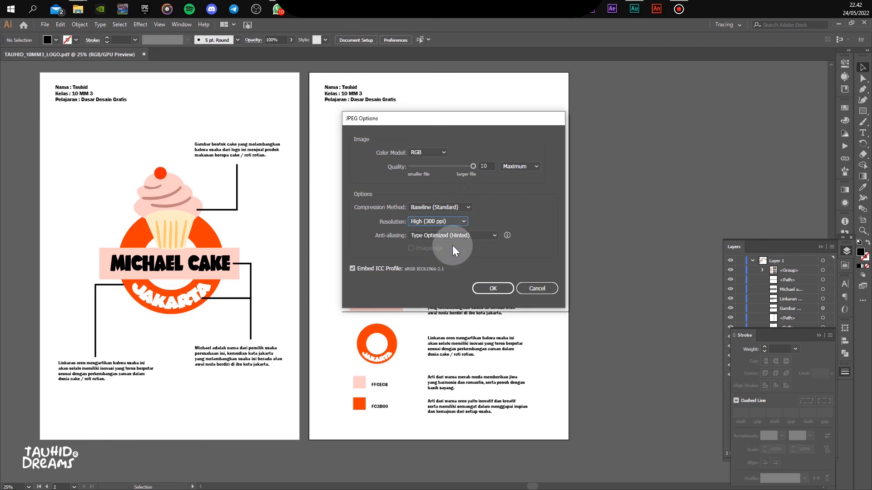
pyautogui.click(454, 221)
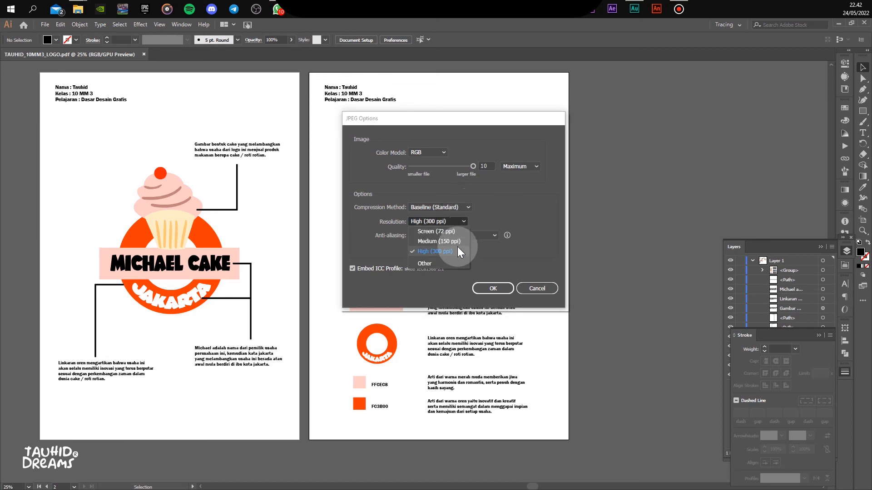
pyautogui.click(458, 250)
pyautogui.click(497, 285)
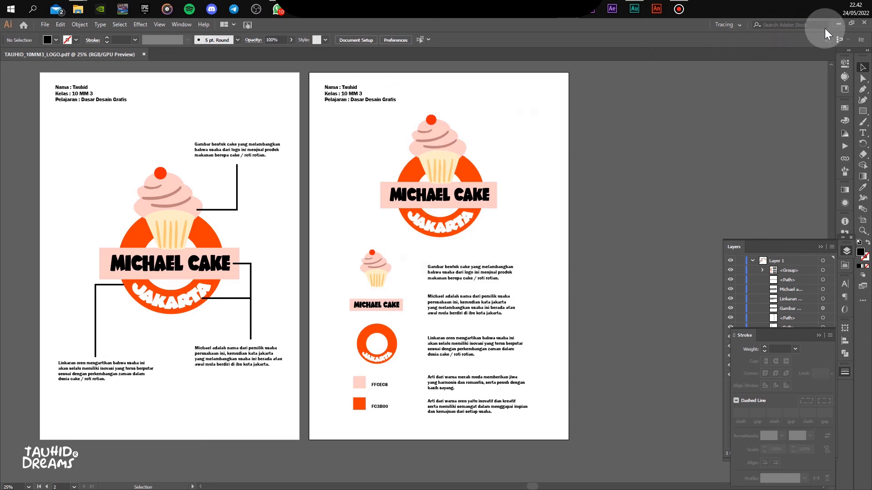
# Switch to the LATIHAN LOGO folder in File Explorer and check the exported files, viewing the second artboard's JPEG
pyautogui.click(840, 24)
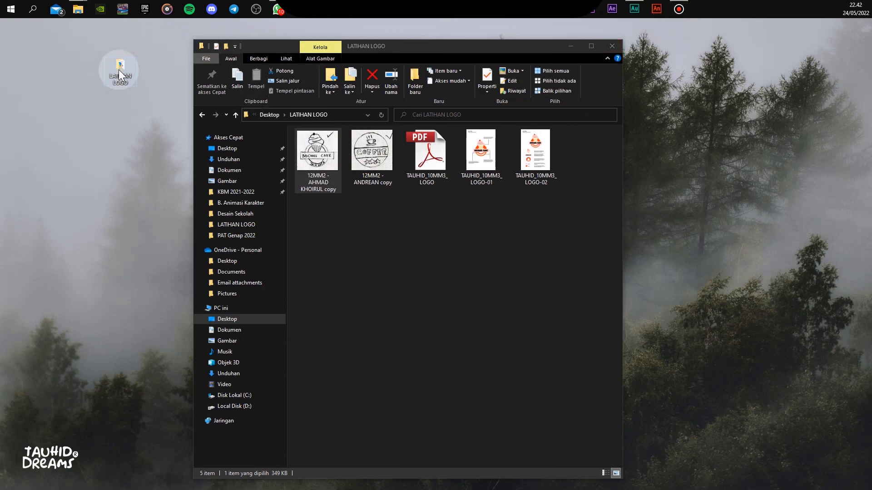
pyautogui.click(447, 214)
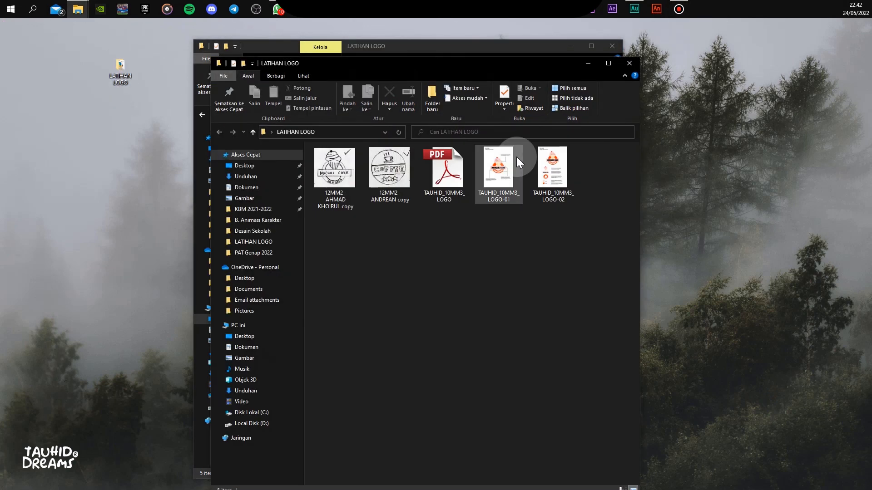
pyautogui.click(454, 177)
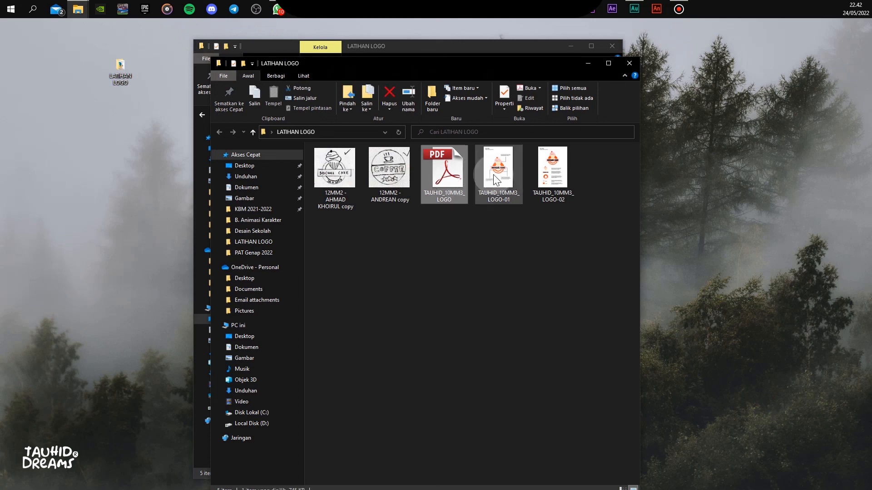
pyautogui.click(543, 179)
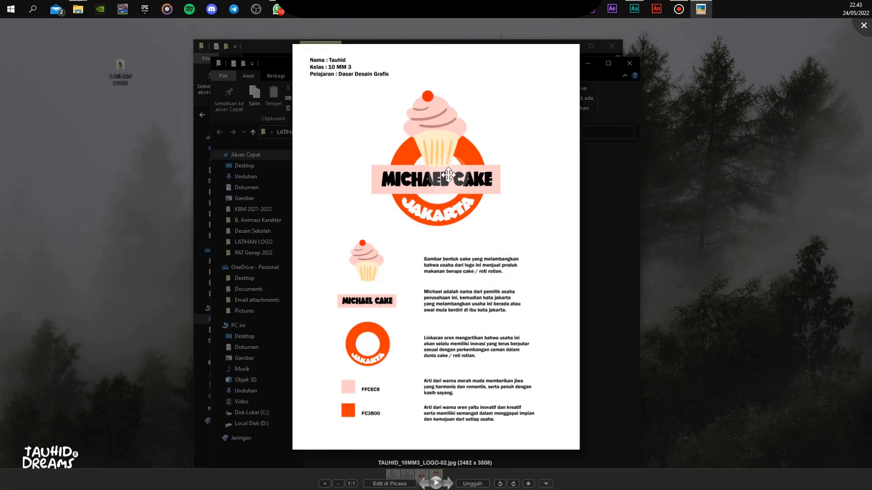
pyautogui.click(742, 180)
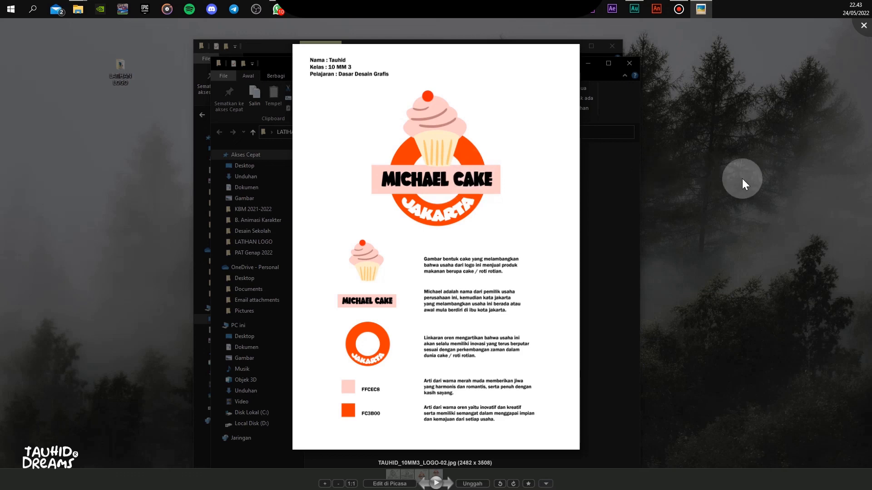
pyautogui.click(864, 26)
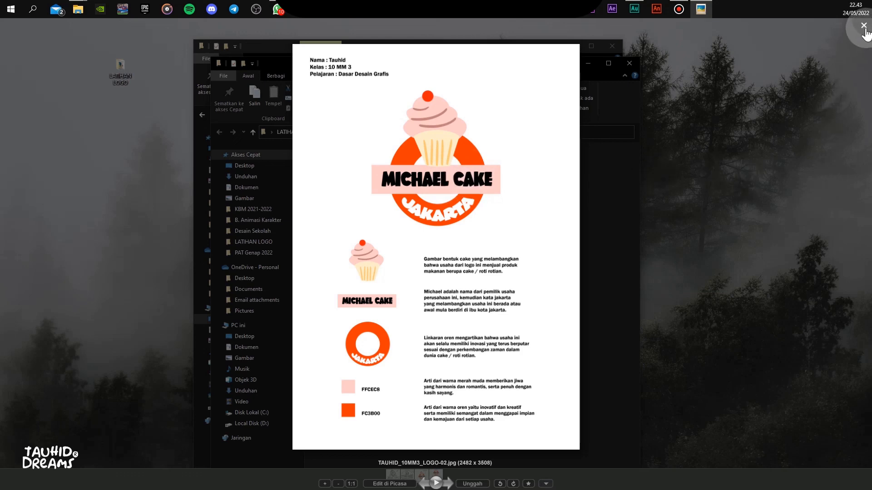
# Open the saved PDF in Adobe Acrobat Pro and examine both of its pages, switching between their thumbnails
pyautogui.click(436, 187)
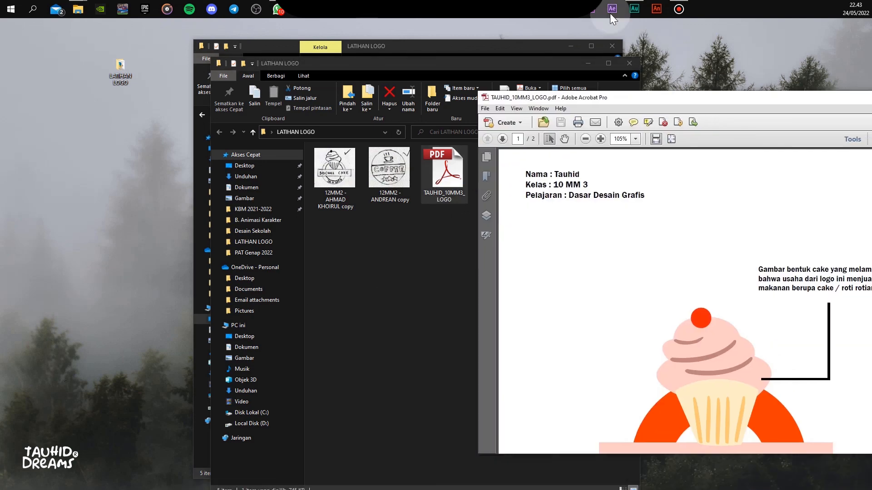
pyautogui.scroll(-2, 569, 227)
pyautogui.scroll(-3, 569, 227)
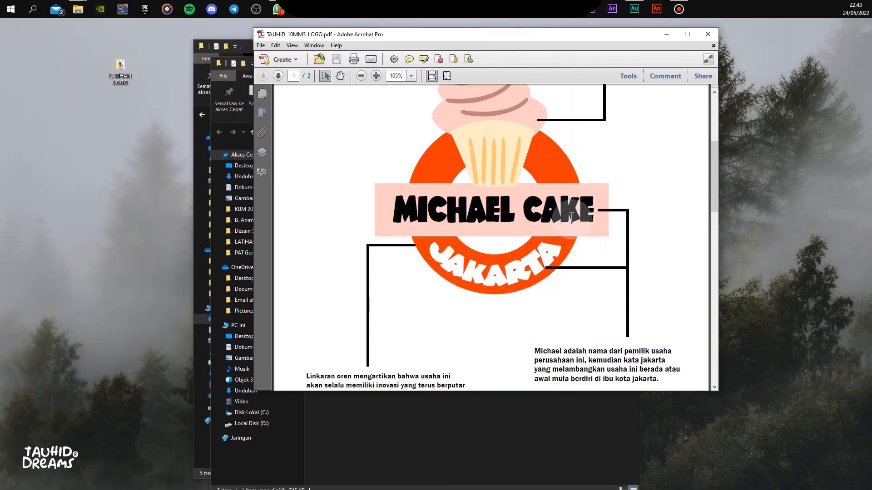
pyautogui.scroll(-3, 373, 162)
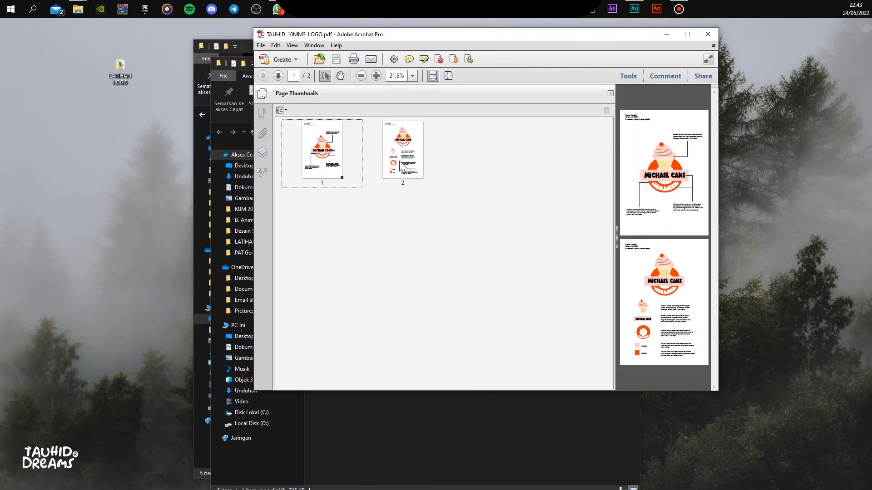
pyautogui.click(400, 165)
pyautogui.click(334, 164)
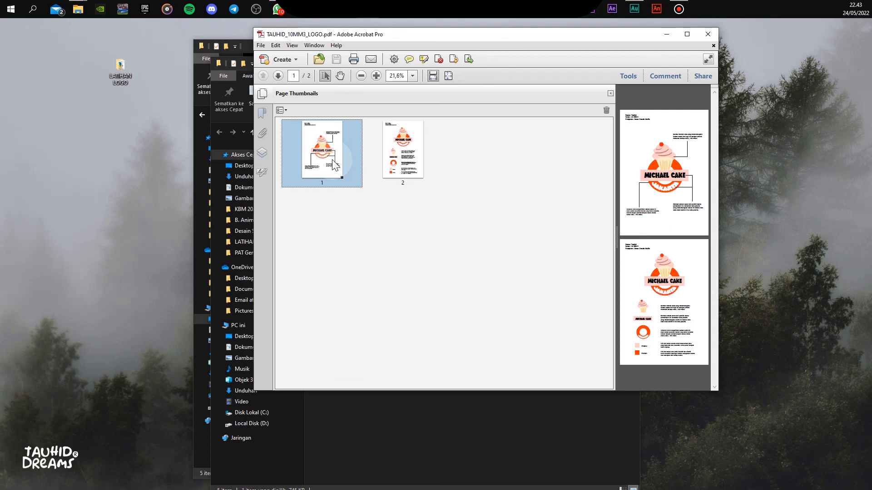
pyautogui.click(388, 171)
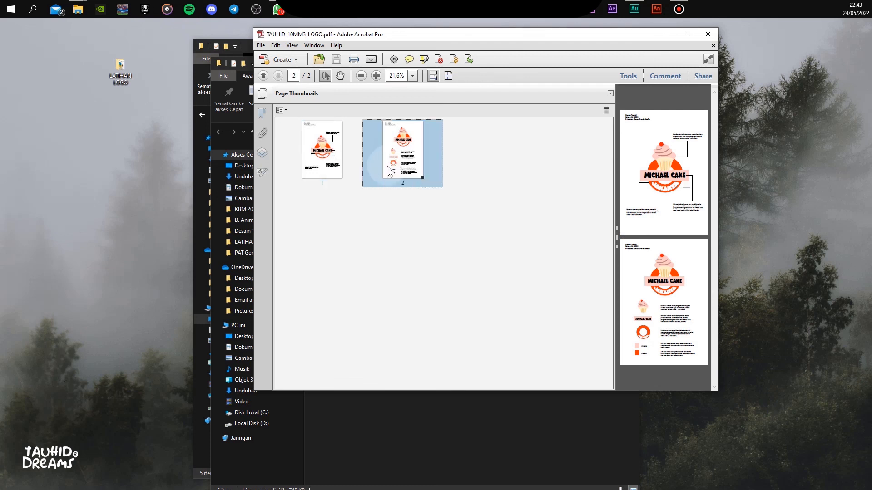
pyautogui.click(326, 165)
pyautogui.click(406, 158)
pyautogui.click(327, 152)
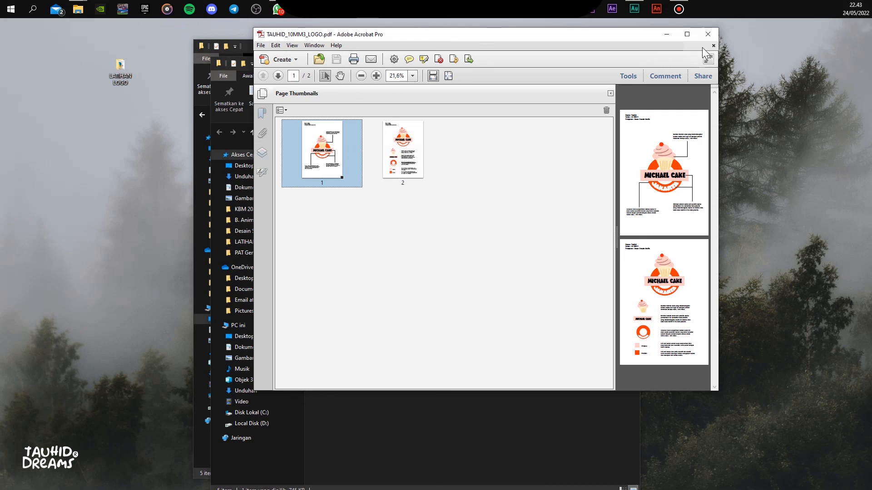
# Close the PDF in Acrobat and copy the logo PDF and its two exported JPEGs from the LATIHAN LOGO folder
pyautogui.click(708, 34)
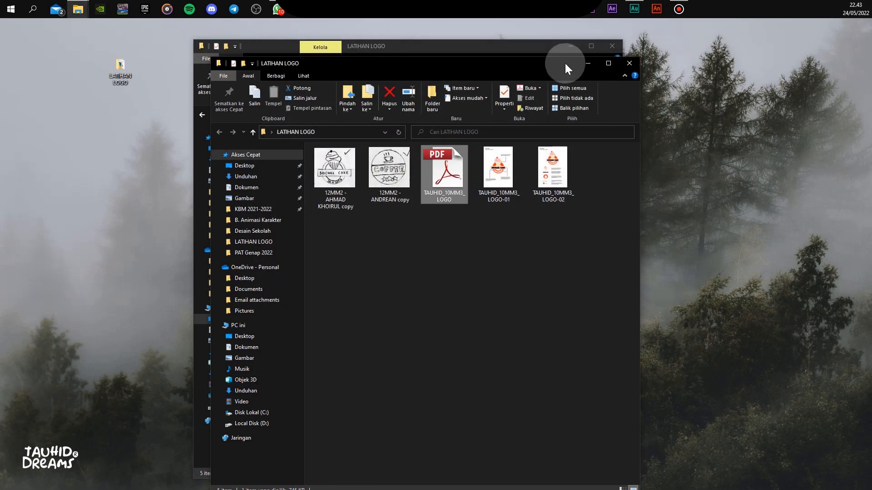
pyautogui.moveTo(565, 63); pyautogui.dragTo(544, 62)
pyautogui.moveTo(414, 216); pyautogui.dragTo(587, 171)
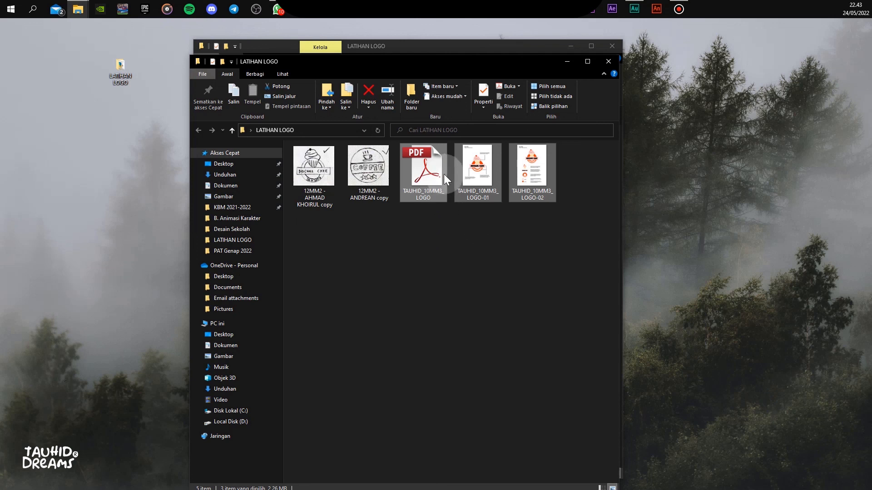
pyautogui.rightClick(450, 163)
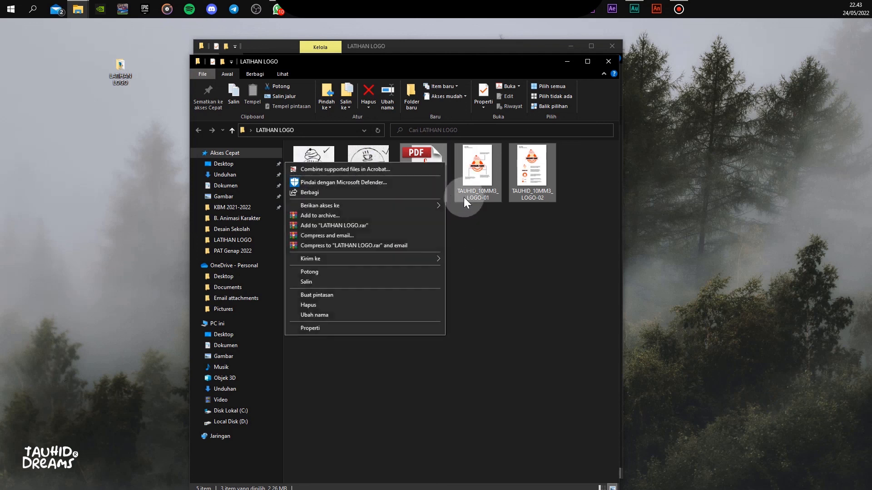
pyautogui.click(361, 282)
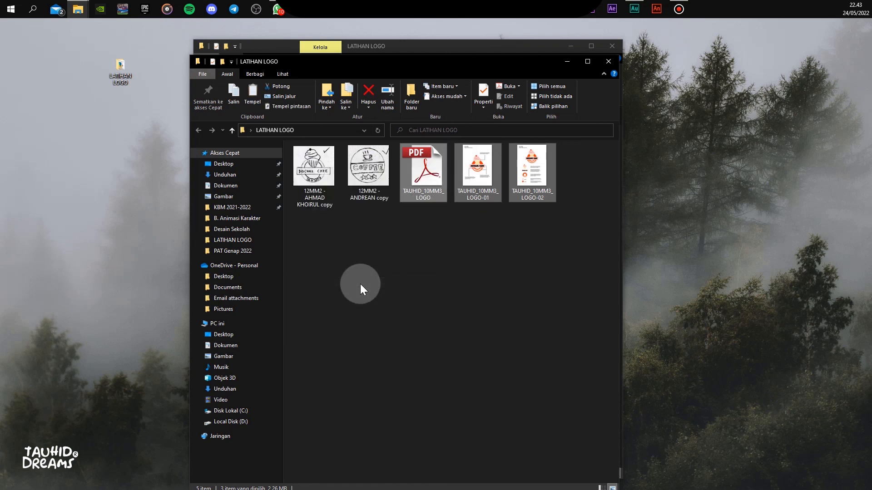
# Look at PC ini from the front LATIHAN LOGO window, then return to the folder and close that window
pyautogui.click(217, 326)
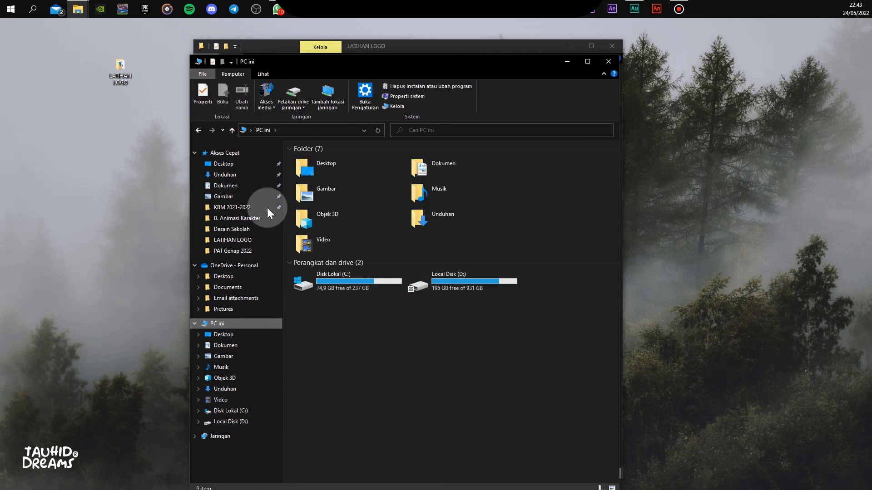
pyautogui.click(198, 131)
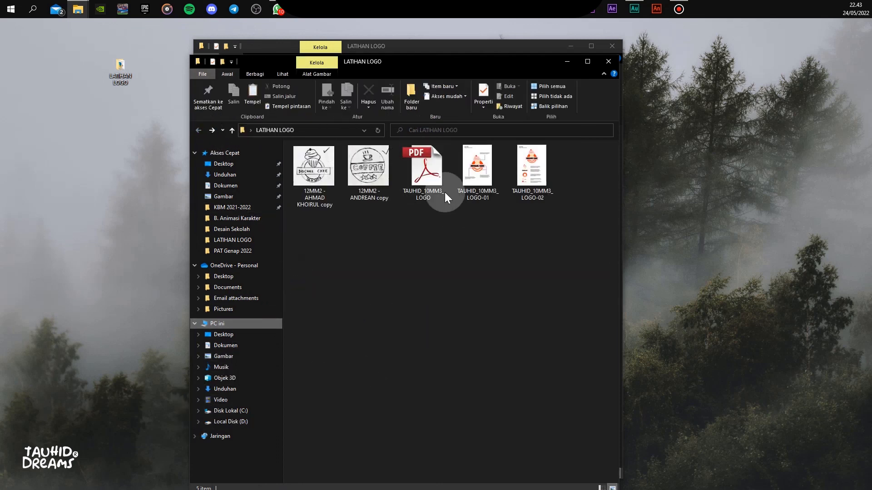
pyautogui.moveTo(415, 239); pyautogui.dragTo(544, 160)
pyautogui.click(607, 62)
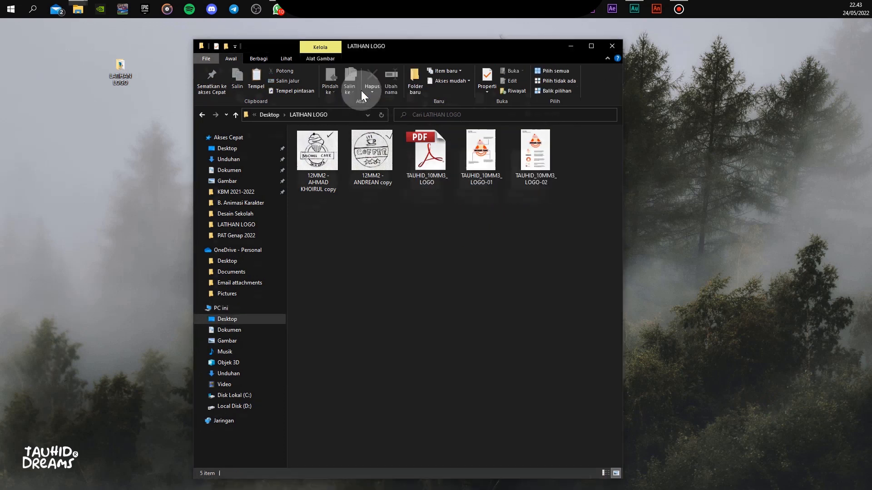
# Switch to Google Drive in Chrome and open the 10 MULTIMEDIA 1 folder inside Ujian Praktik PAT 2022
pyautogui.click(122, 81)
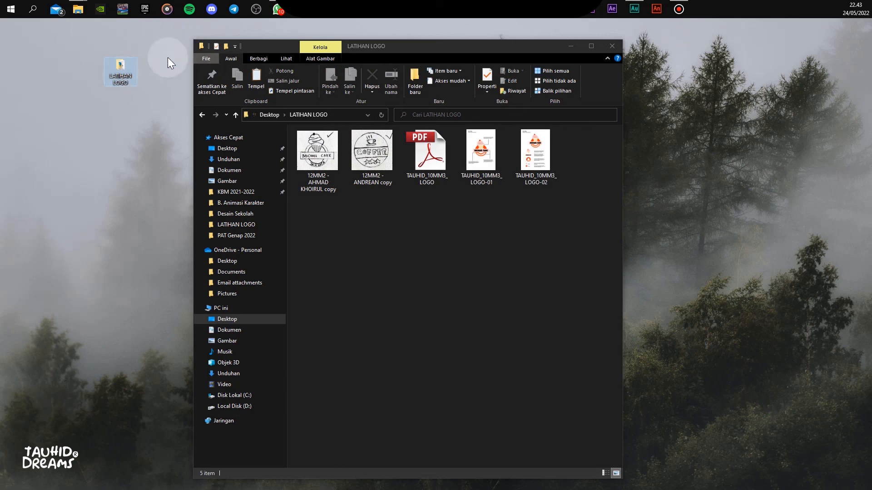
pyautogui.click(336, 9)
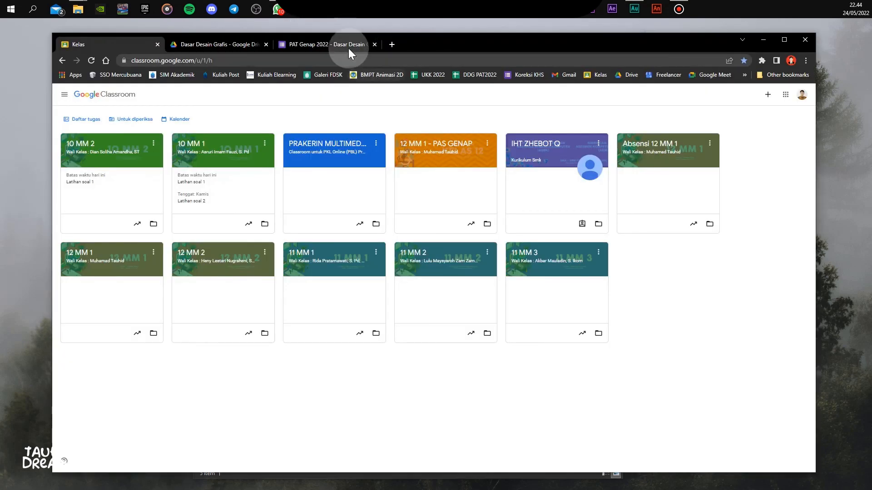
pyautogui.click(247, 44)
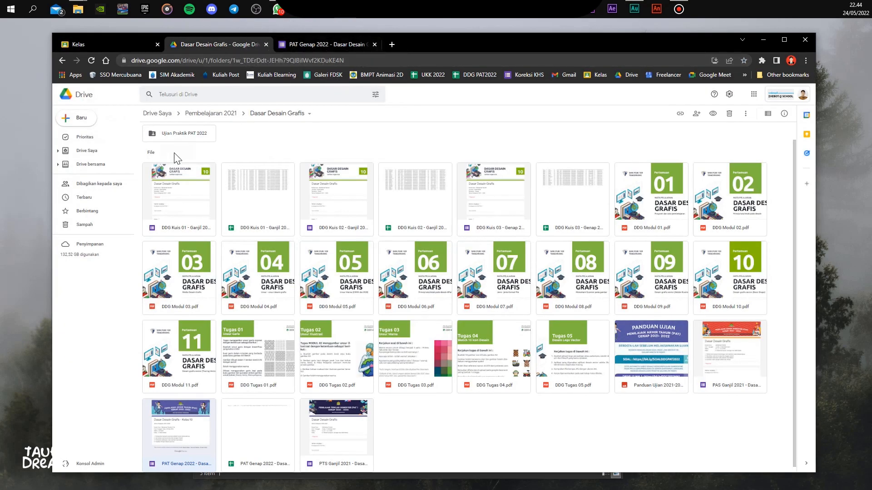
pyautogui.click(157, 114)
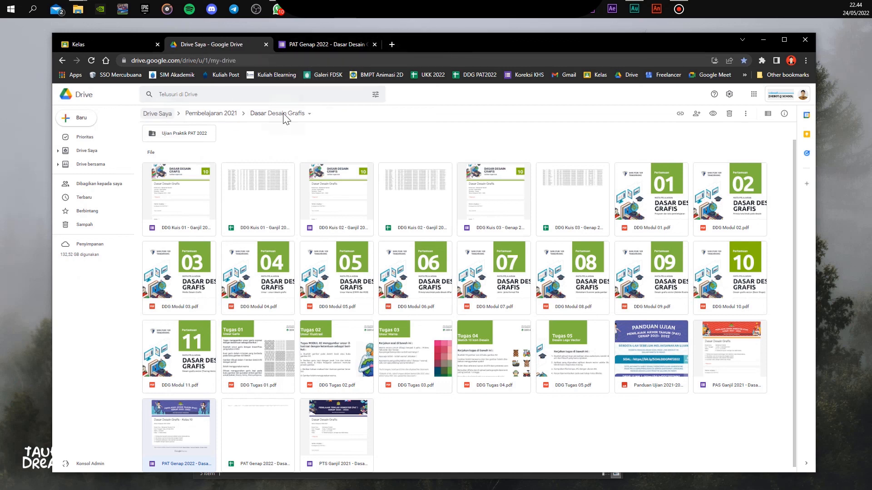
pyautogui.click(62, 61)
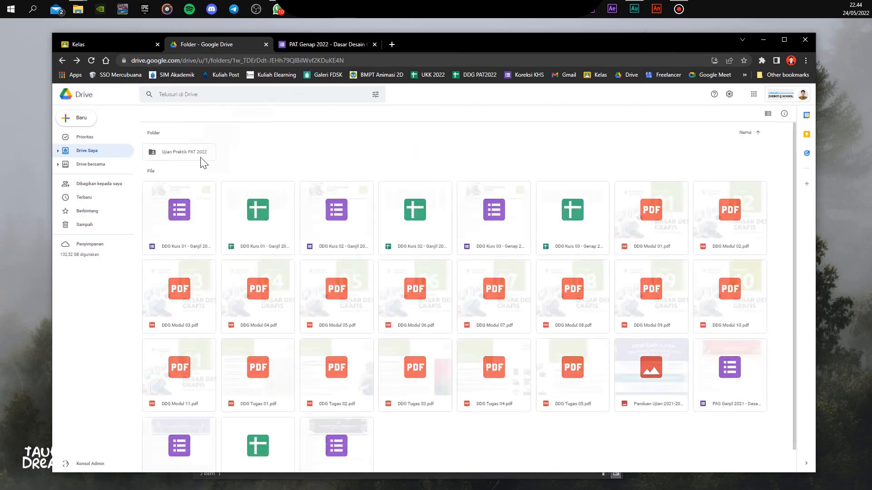
pyautogui.doubleClick(200, 158)
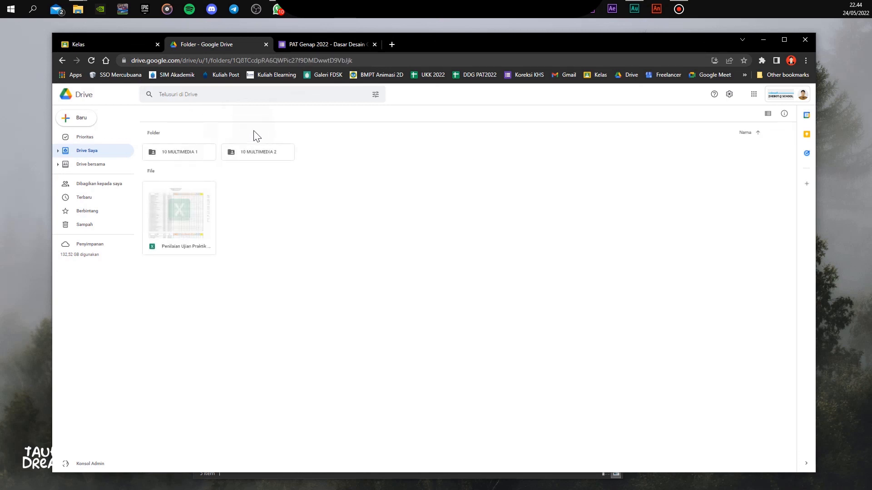
pyautogui.doubleClick(186, 155)
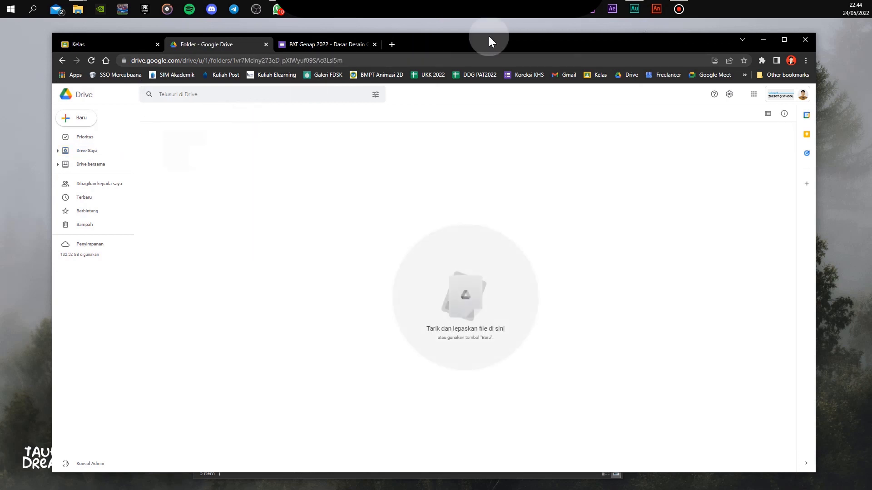
# Try to upload the LATIHAN LOGO folder from the desktop to the 10 MULTIMEDIA 1 folder in Drive
pyautogui.moveTo(414, 47); pyautogui.dragTo(541, 47)
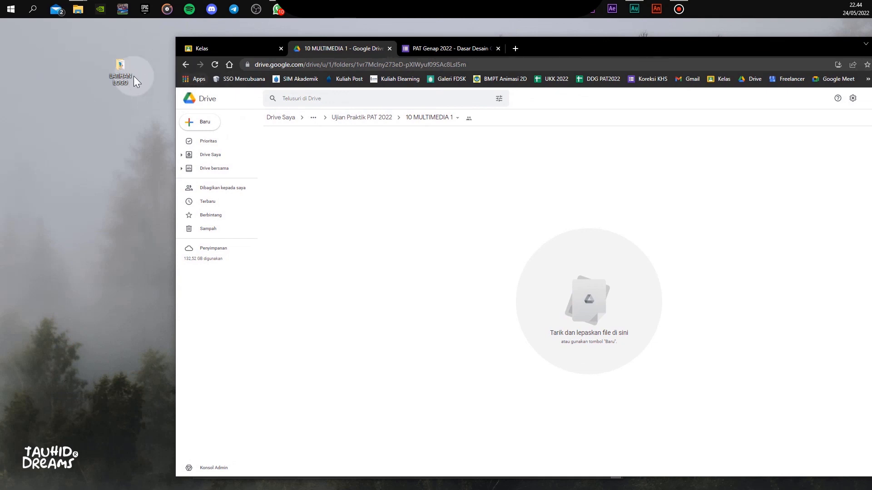
pyautogui.moveTo(124, 69); pyautogui.dragTo(336, 172)
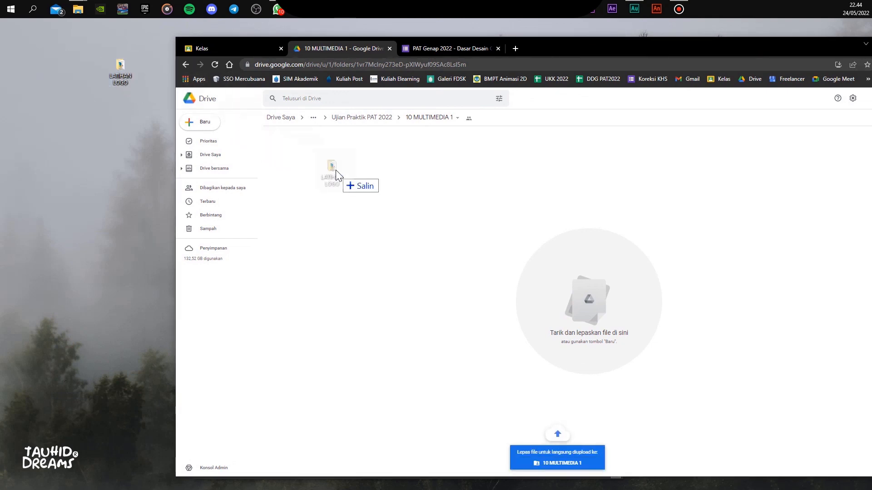
pyautogui.moveTo(336, 170); pyautogui.dragTo(107, 110)
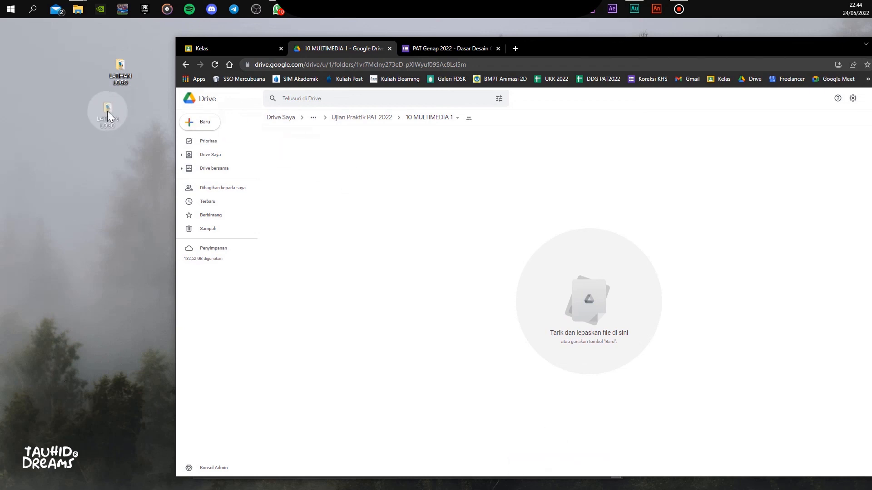
pyautogui.moveTo(116, 78); pyautogui.dragTo(119, 79)
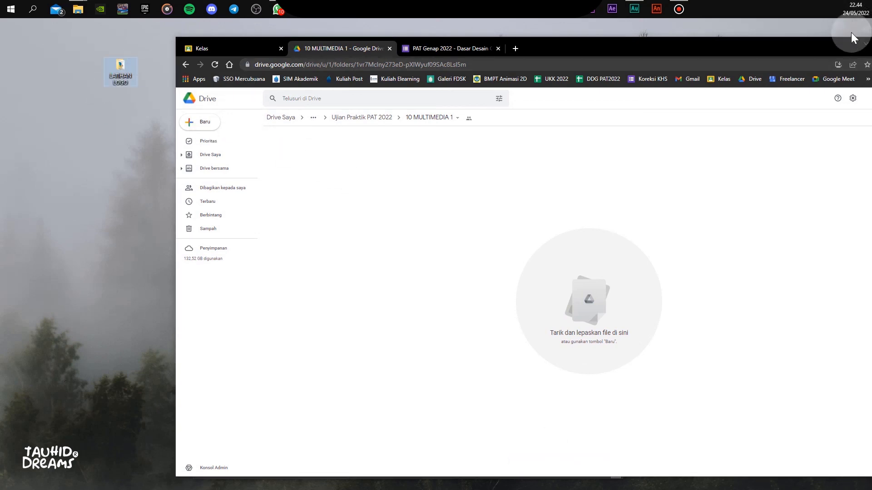
# Bring the browser window fully back on screen and minimize it to return to the LATIHAN LOGO folder
pyautogui.moveTo(847, 50); pyautogui.dragTo(752, 52)
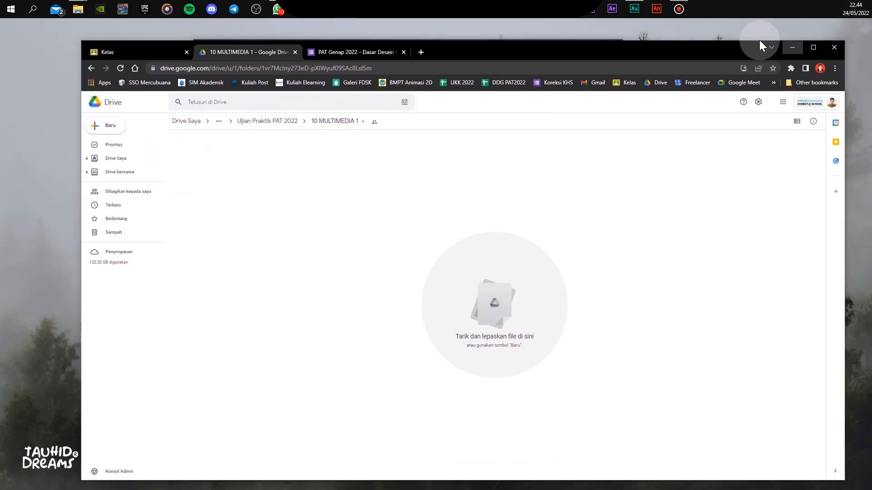
pyautogui.click(794, 48)
pyautogui.click(565, 19)
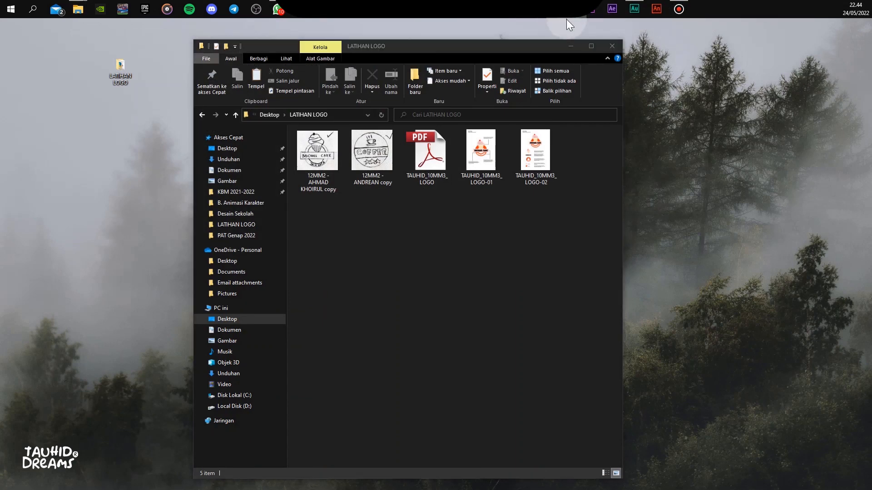